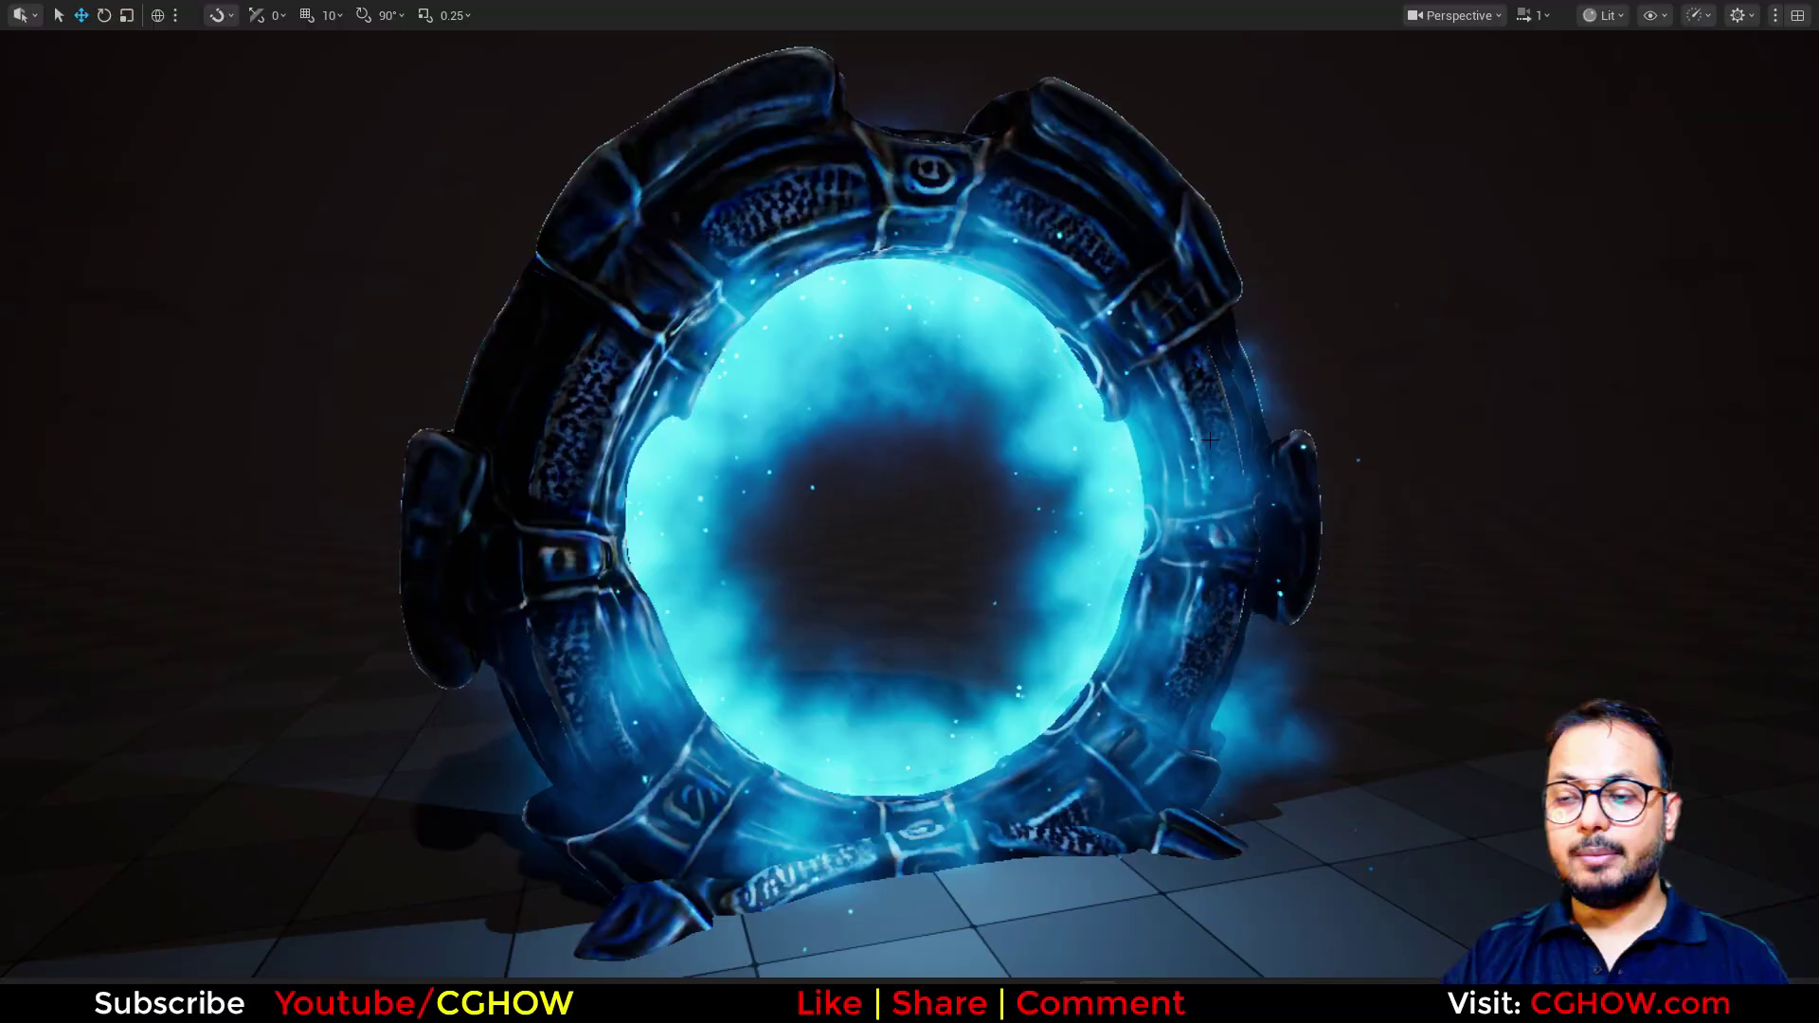
# Step: Examine the portal gate mesh and its lighting in the map level from slightly different viewpoints
pyautogui.scroll(-2, 1208, 439)
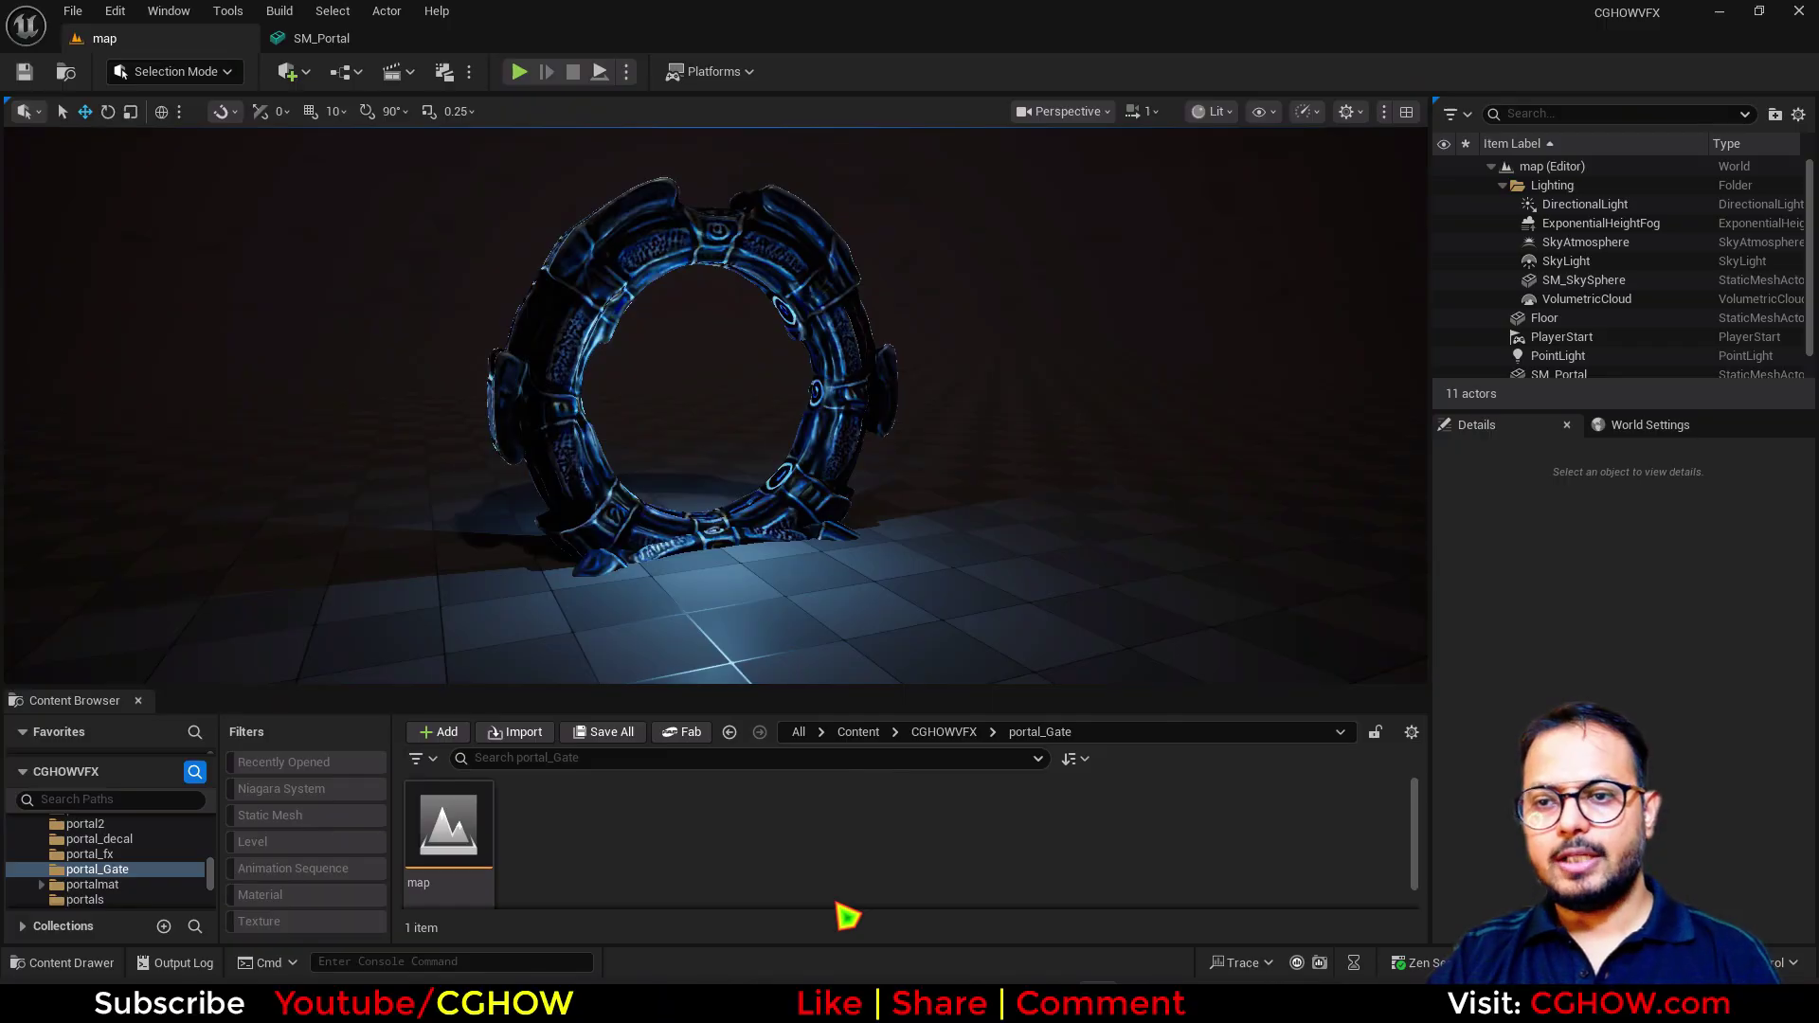
pyautogui.moveTo(878, 173)
pyautogui.mouseDown(button='right')
pyautogui.moveTo(758, 172)
pyautogui.moveTo(947, 172)
pyautogui.moveTo(878, 173)
pyautogui.mouseUp(button='right')
pyautogui.press('w')
pyautogui.moveTo(839, 269)
pyautogui.mouseDown(button='right')
pyautogui.moveTo(777, 322)
pyautogui.moveTo(839, 269)
pyautogui.mouseUp(button='right')
pyautogui.press('s')
pyautogui.press('s')
pyautogui.moveTo(778, 420)
pyautogui.mouseDown(button='right')
pyautogui.moveTo(730, 420)
pyautogui.moveTo(779, 420)
pyautogui.mouseUp(button='right')
pyautogui.press('w')
pyautogui.moveTo(1219, 360); pyautogui.dragTo(1218, 360, button='right')
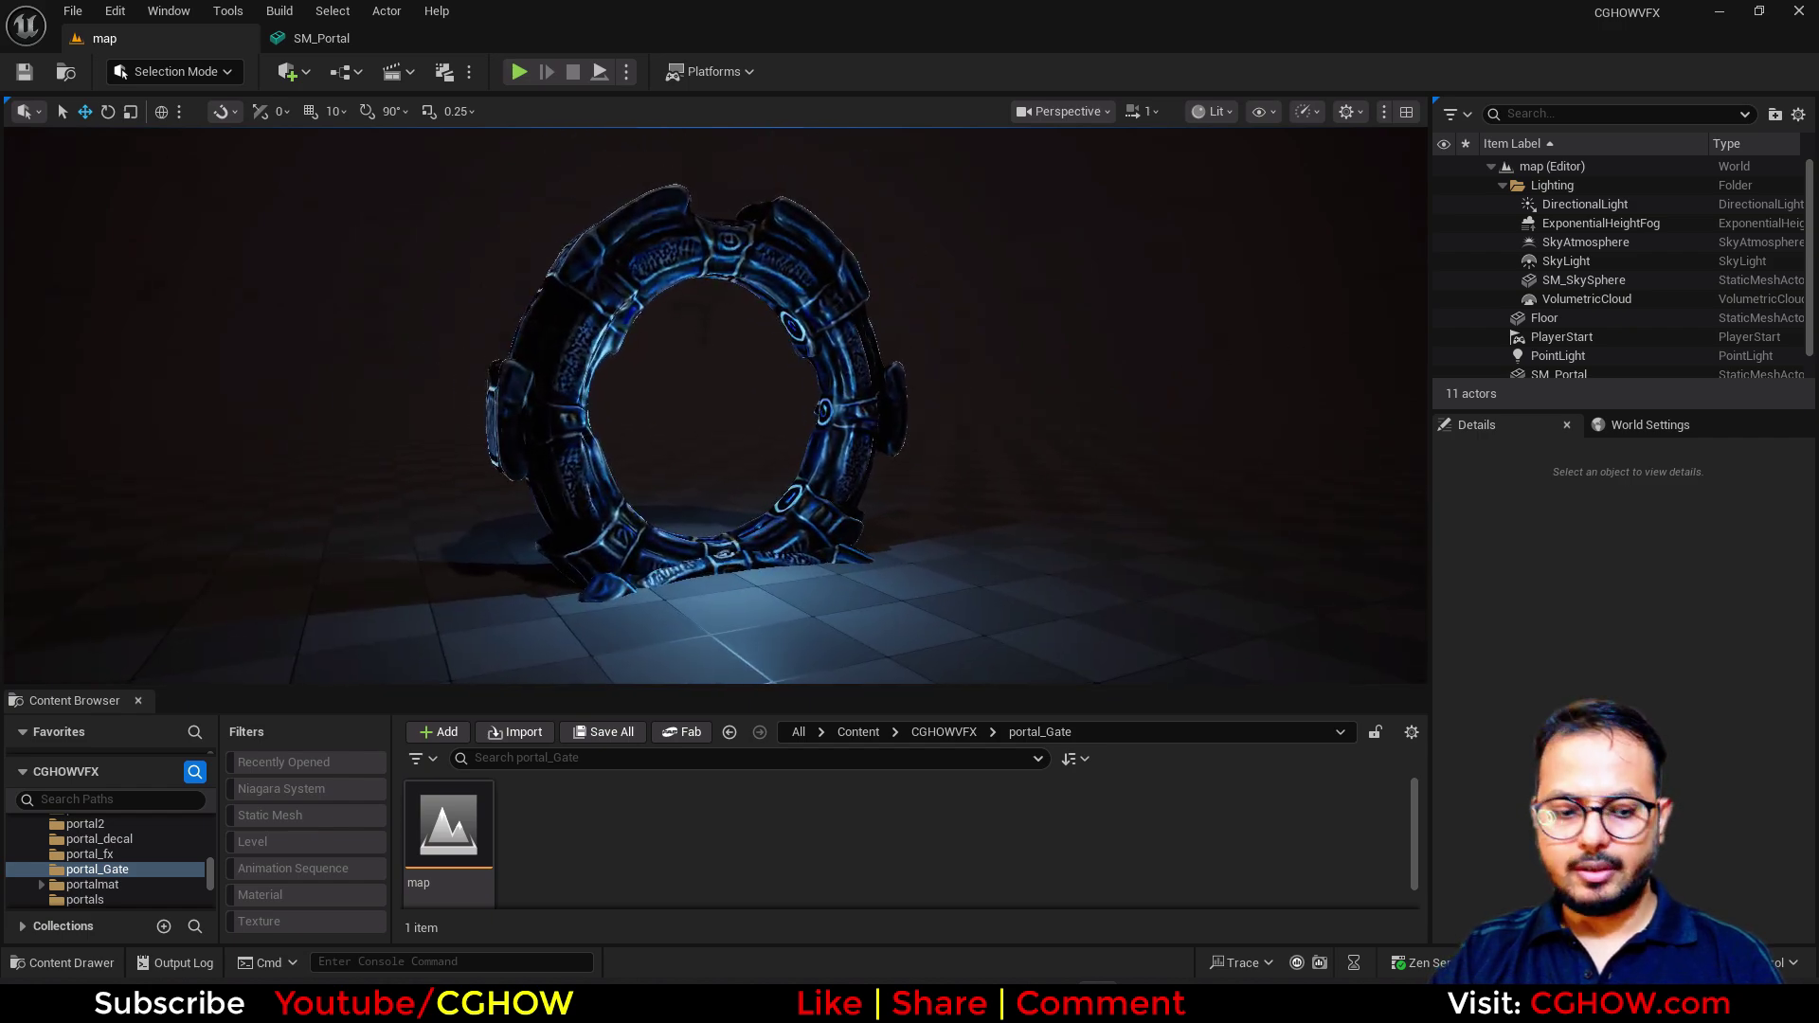
# Step: Toggle the visibility of the point light inside the gate to compare the scene with and without it, leaving it visible
pyautogui.click(730, 399)
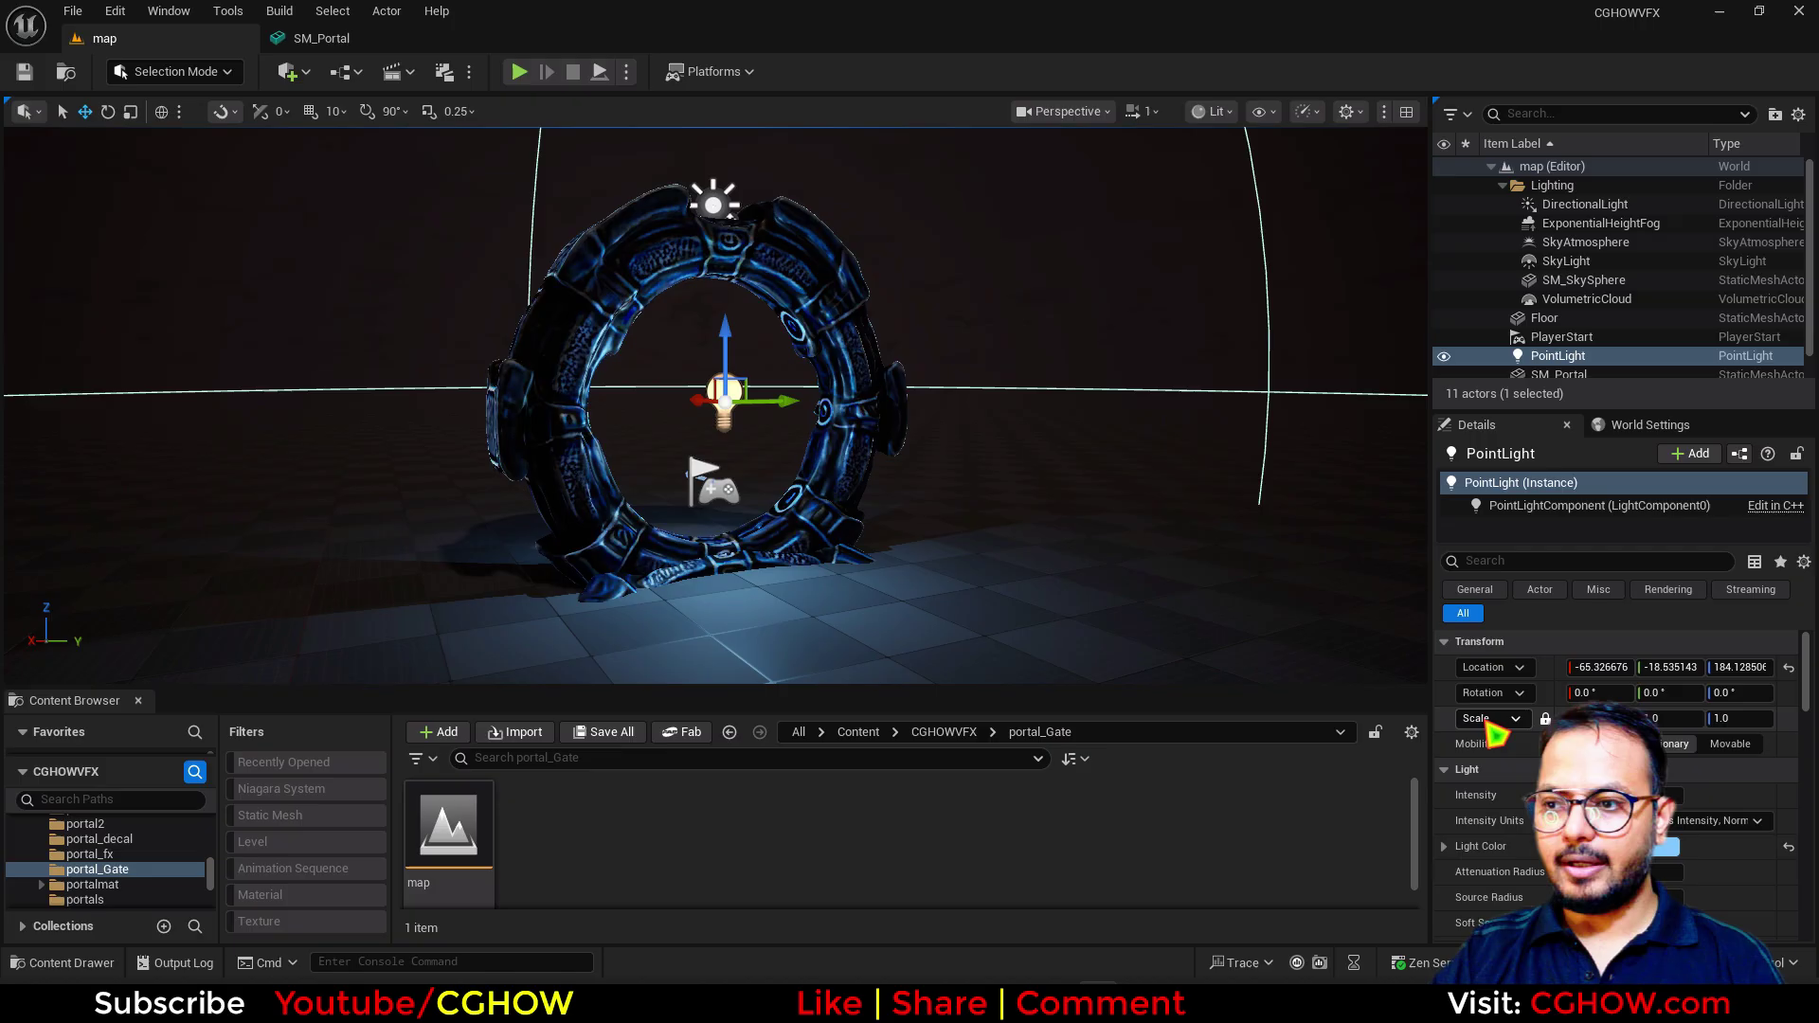
pyautogui.click(1444, 356)
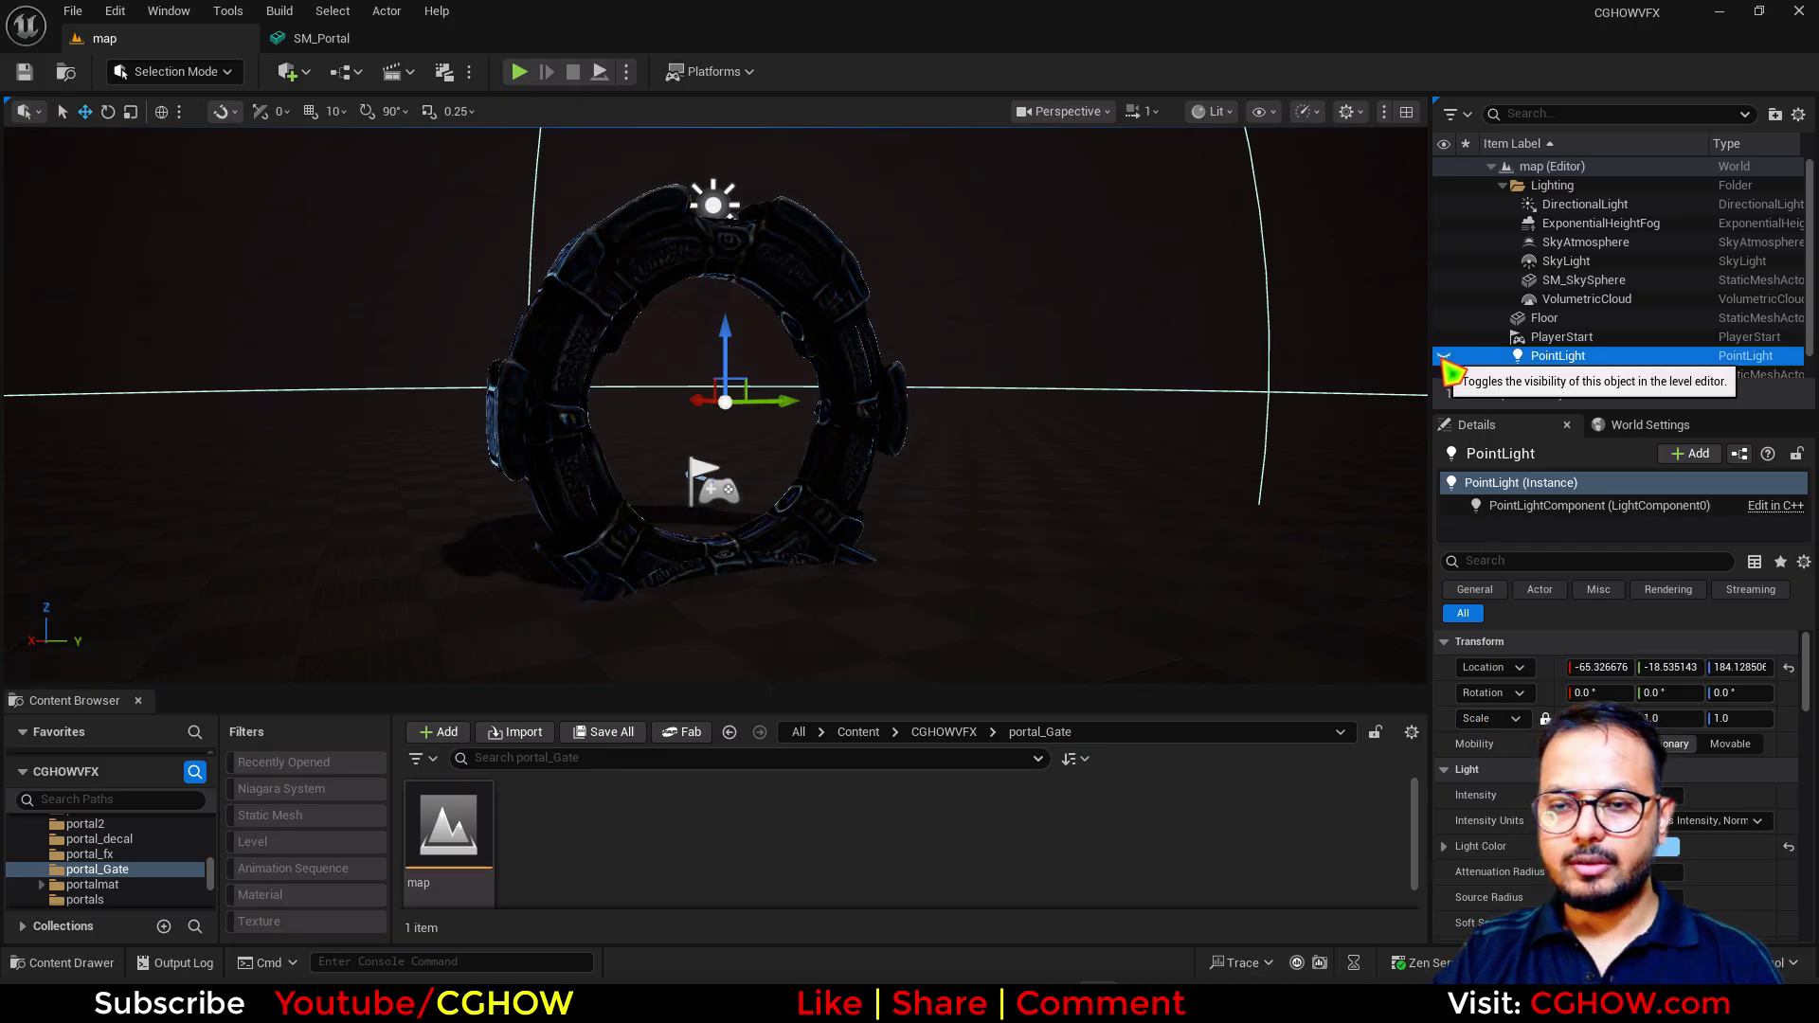
pyautogui.click(1444, 356)
pyautogui.click(1444, 356)
pyautogui.click(1444, 356)
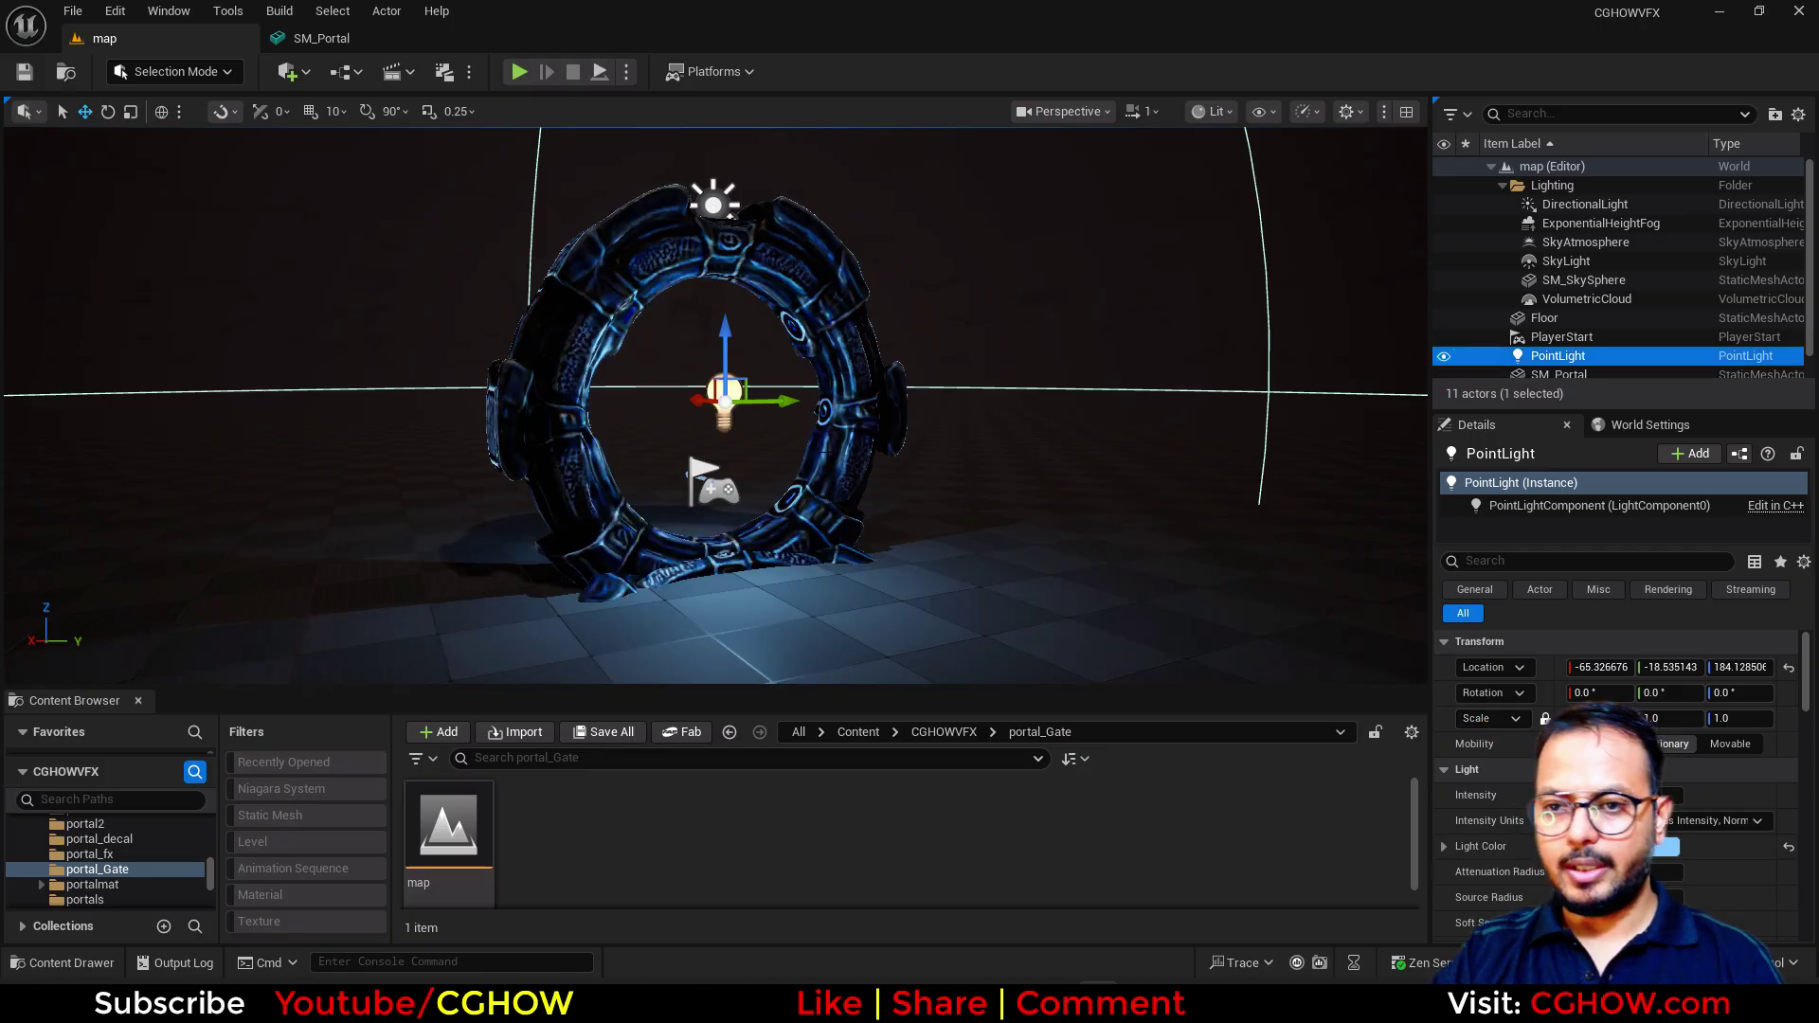
pyautogui.press('g')
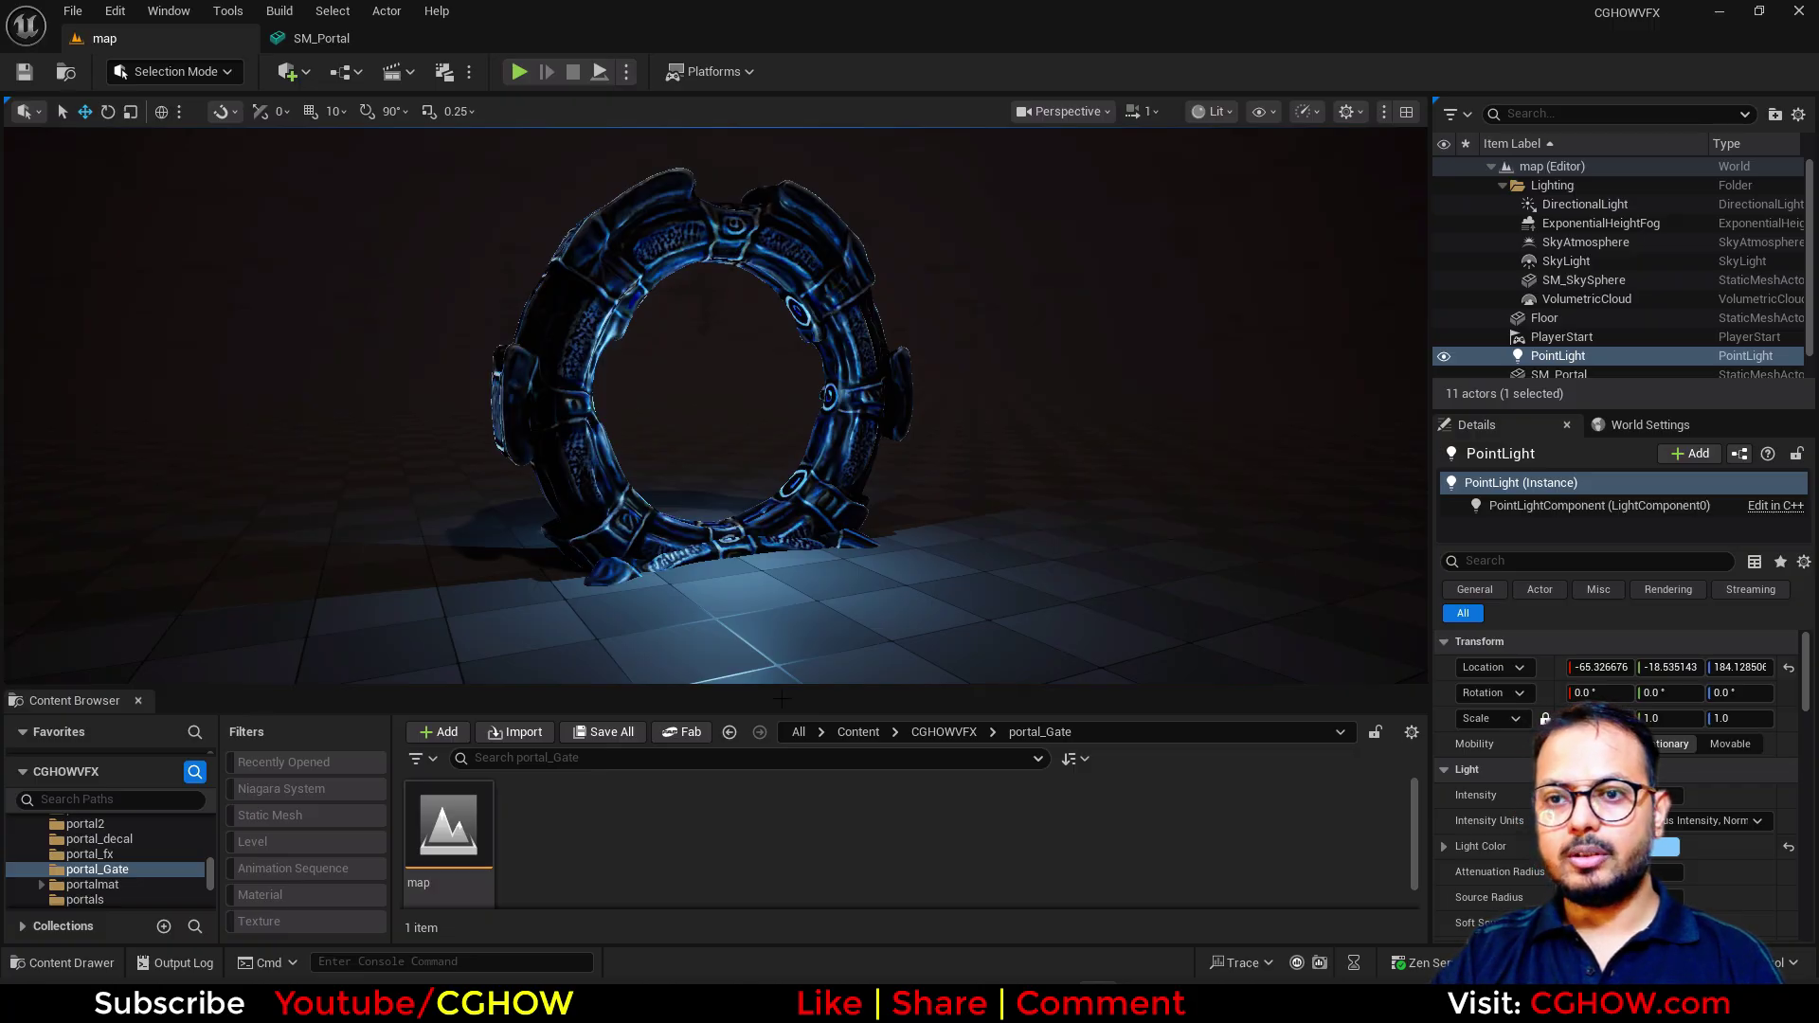
# Step: Create a Niagara System named NS_portal in the portal_Gate folder and open it for editing
pyautogui.rightClick(738, 832)
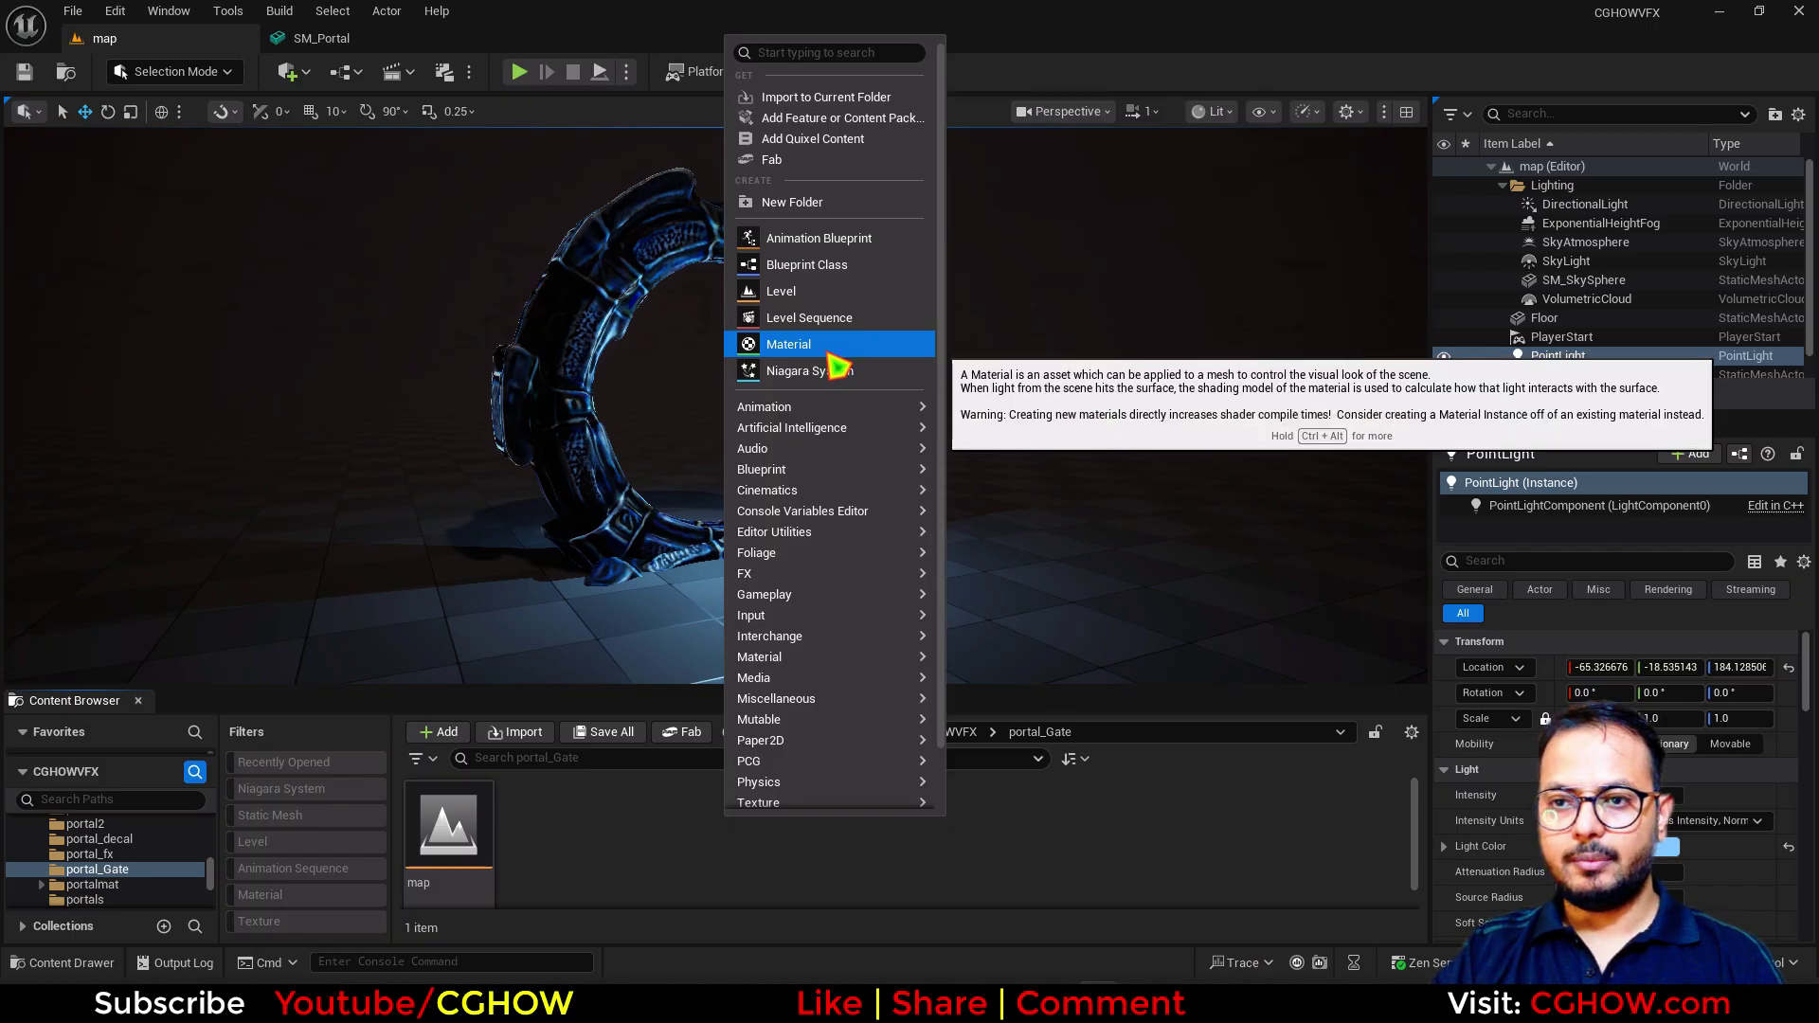
pyautogui.rightClick(720, 923)
pyautogui.click(806, 441)
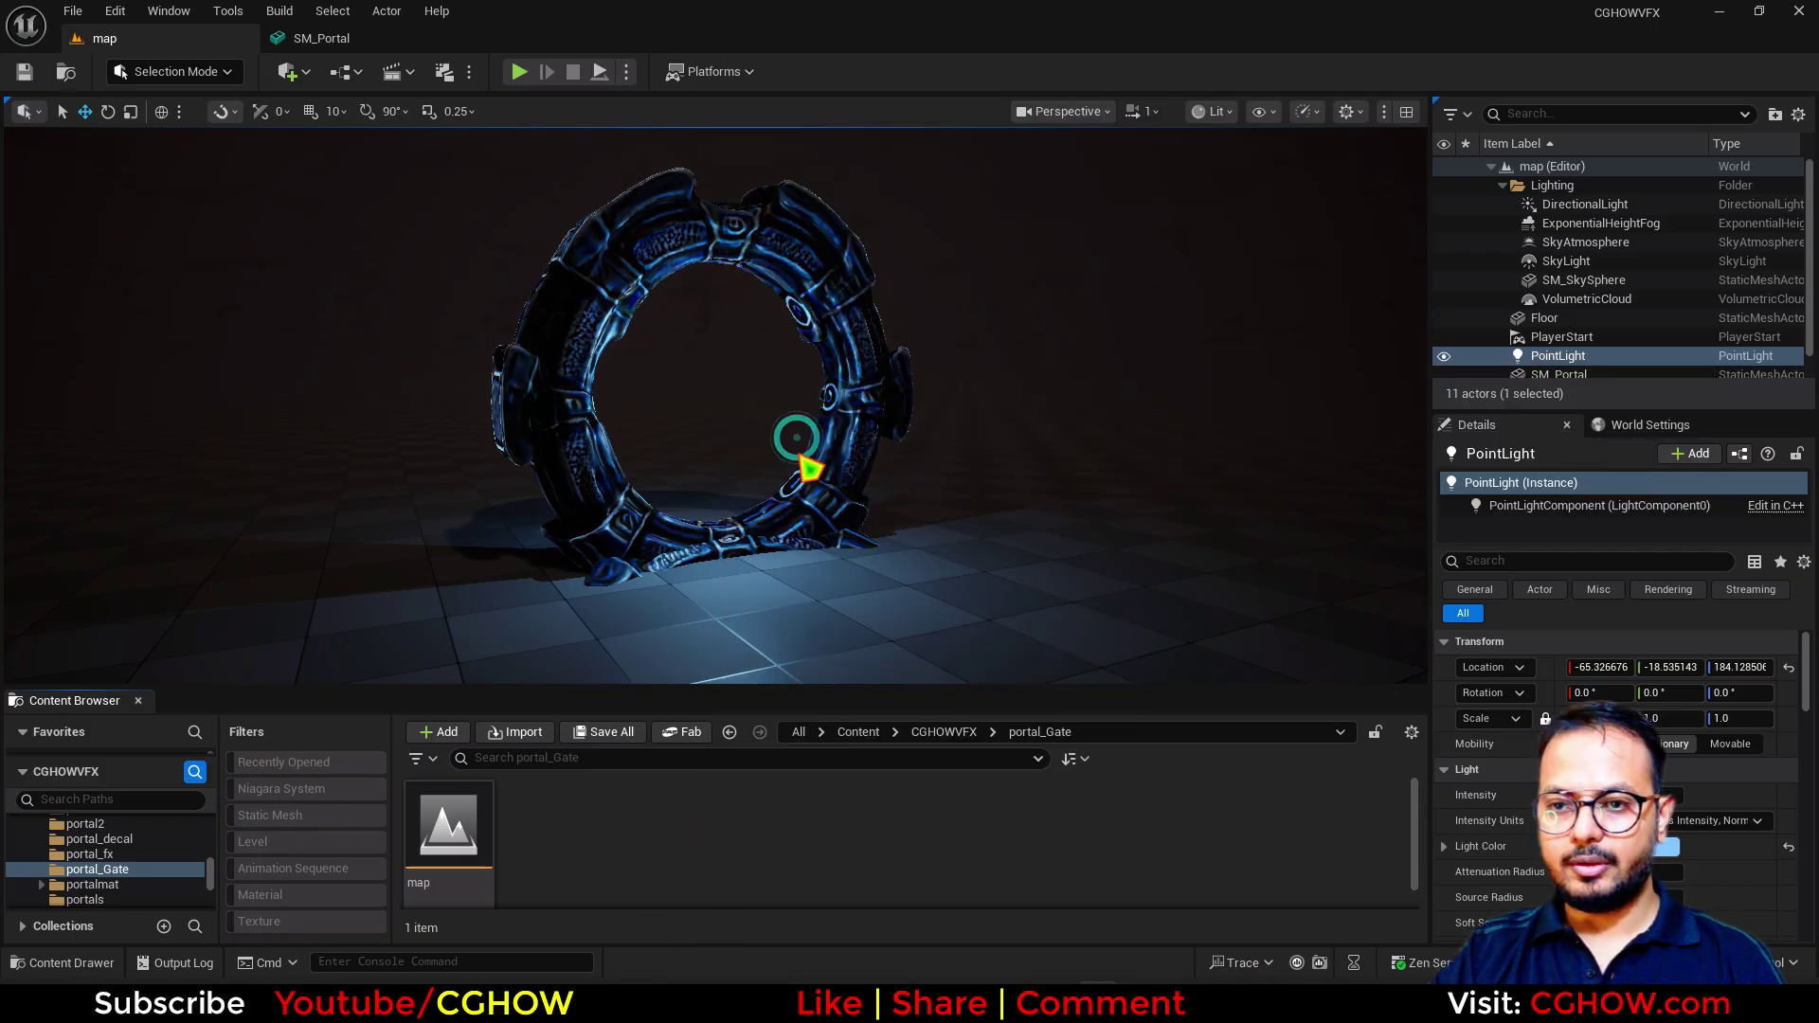
pyautogui.click(464, 840)
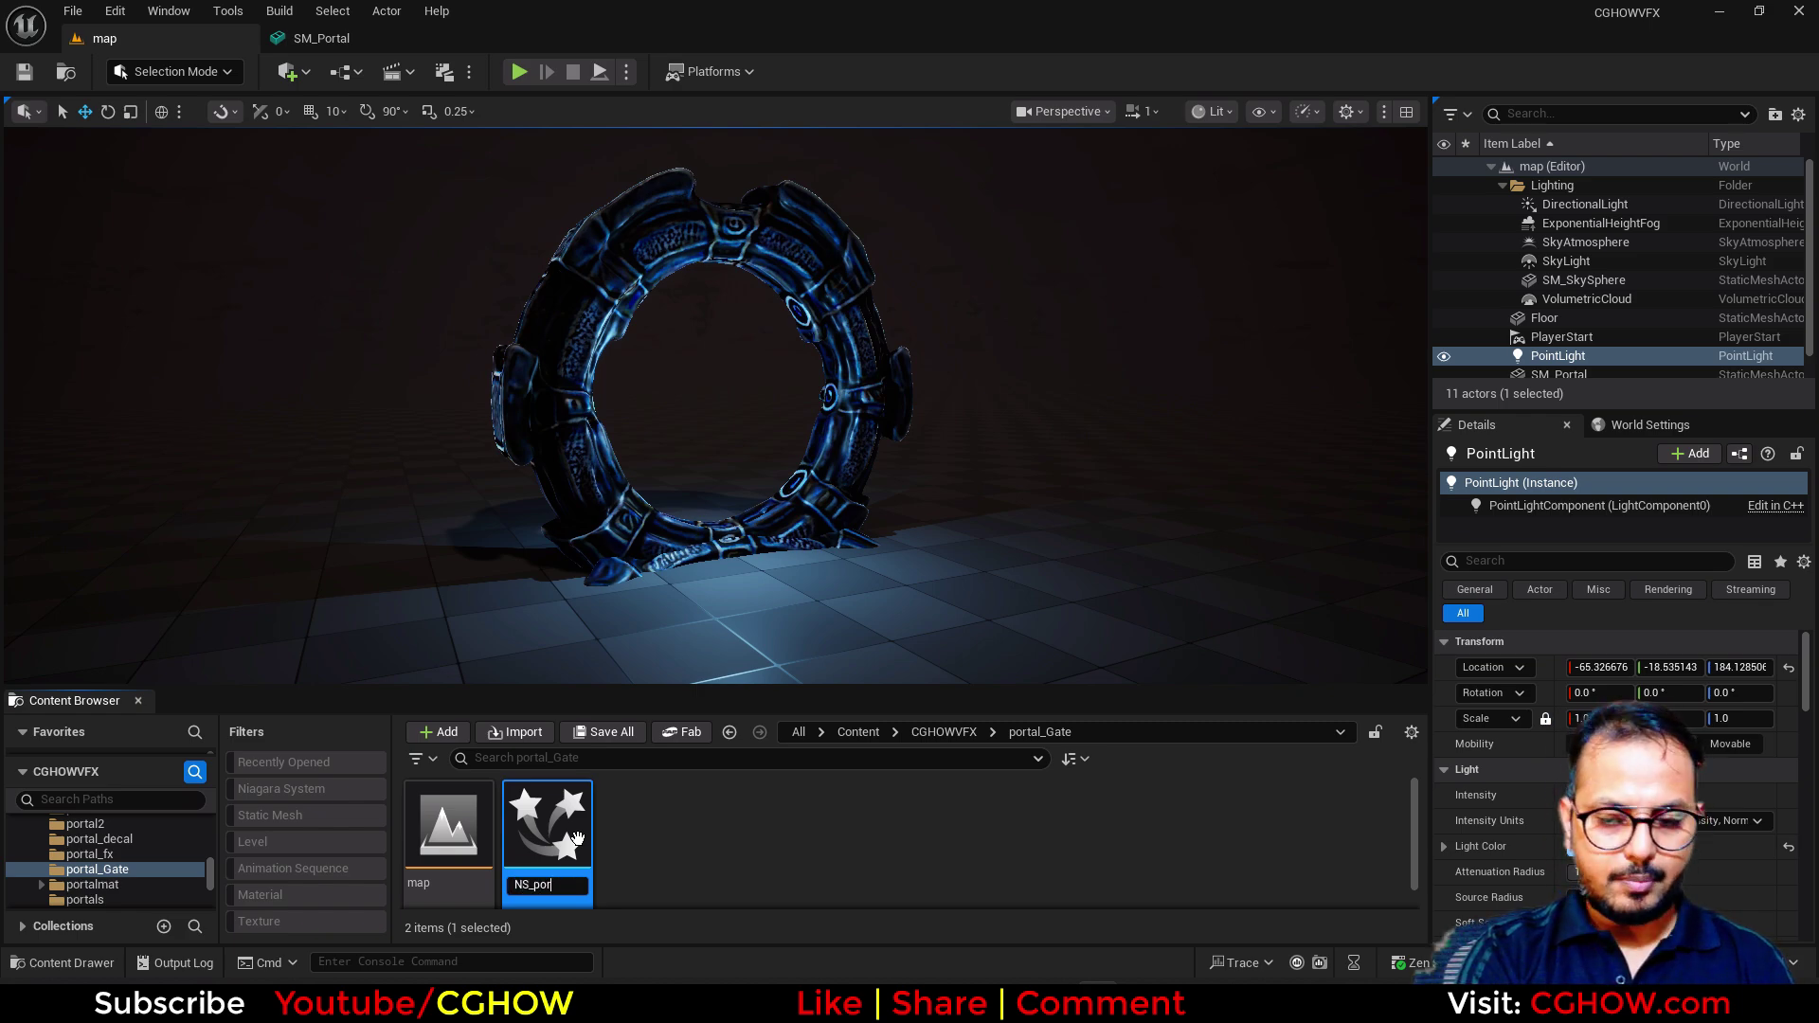
pyautogui.write('NS_portal')
pyautogui.press('Return')
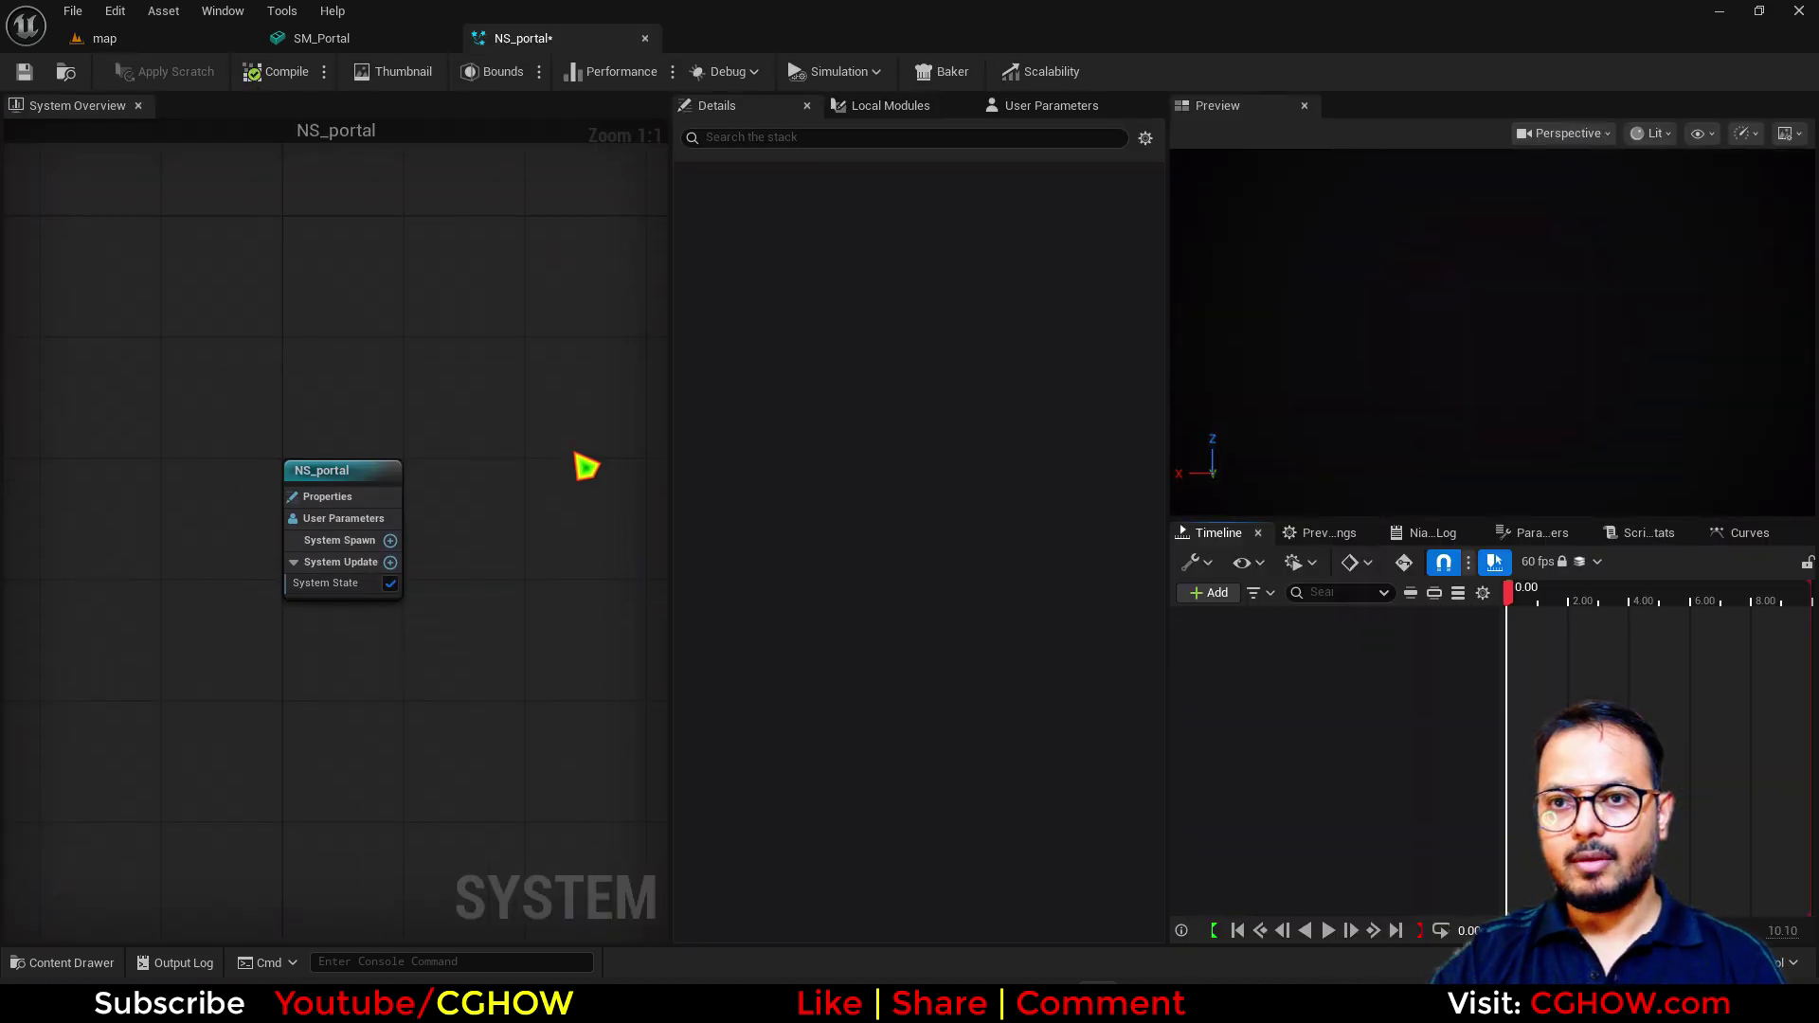
# Step: Add a minimal emitter to NS_portal and give its Emitter Update stage a Spawn Burst Instantaneous module
pyautogui.moveTo(588, 462); pyautogui.dragTo(374, 320, button='right')
pyautogui.rightClick(367, 313)
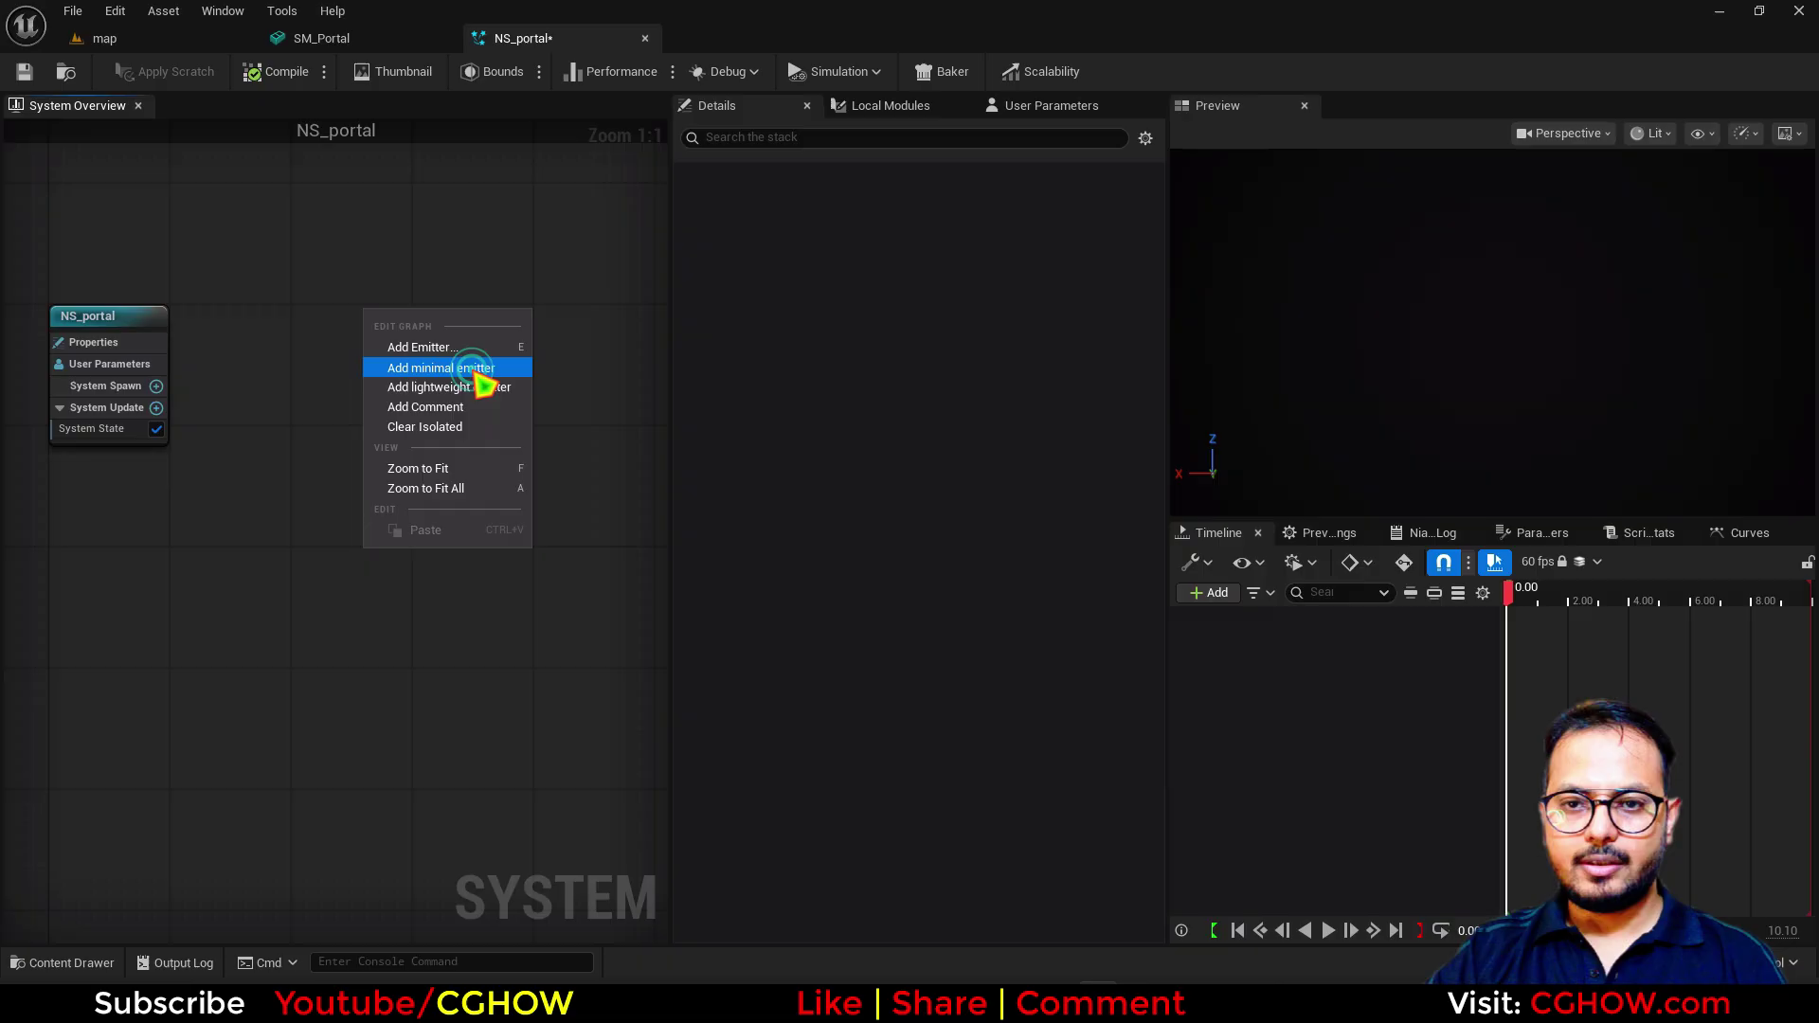
pyautogui.click(472, 368)
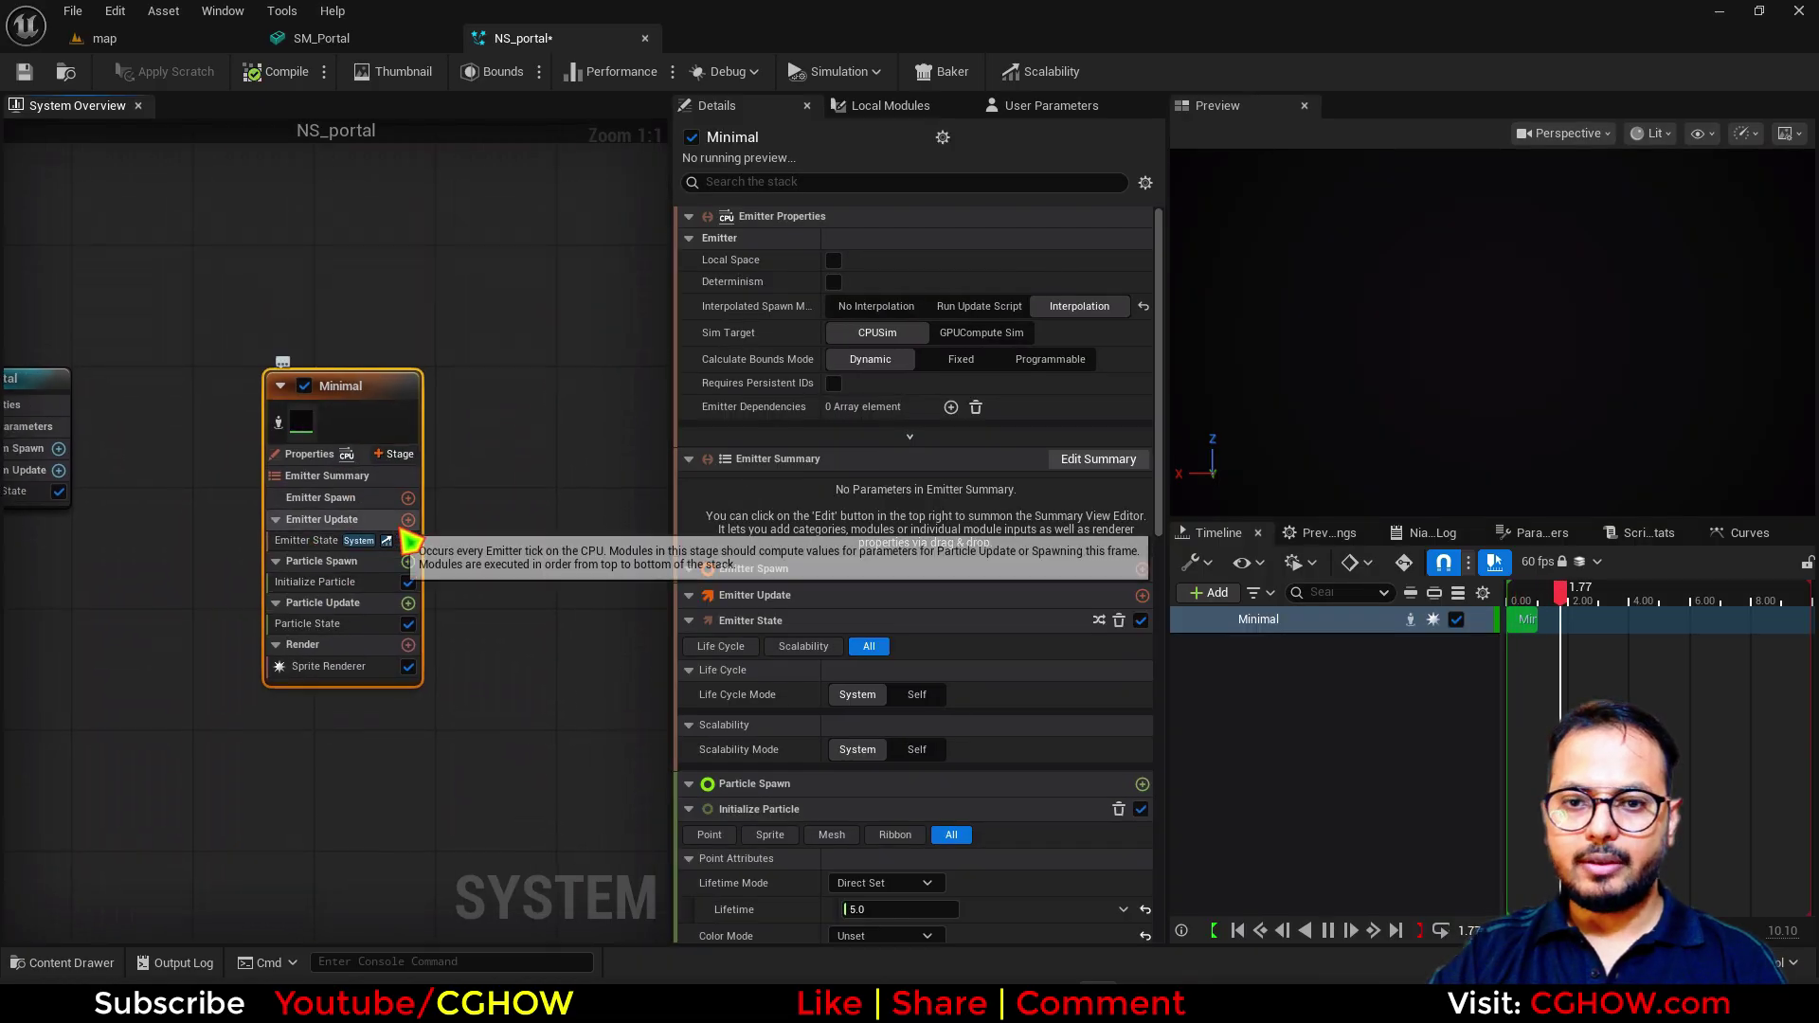
pyautogui.click(407, 519)
pyautogui.click(469, 234)
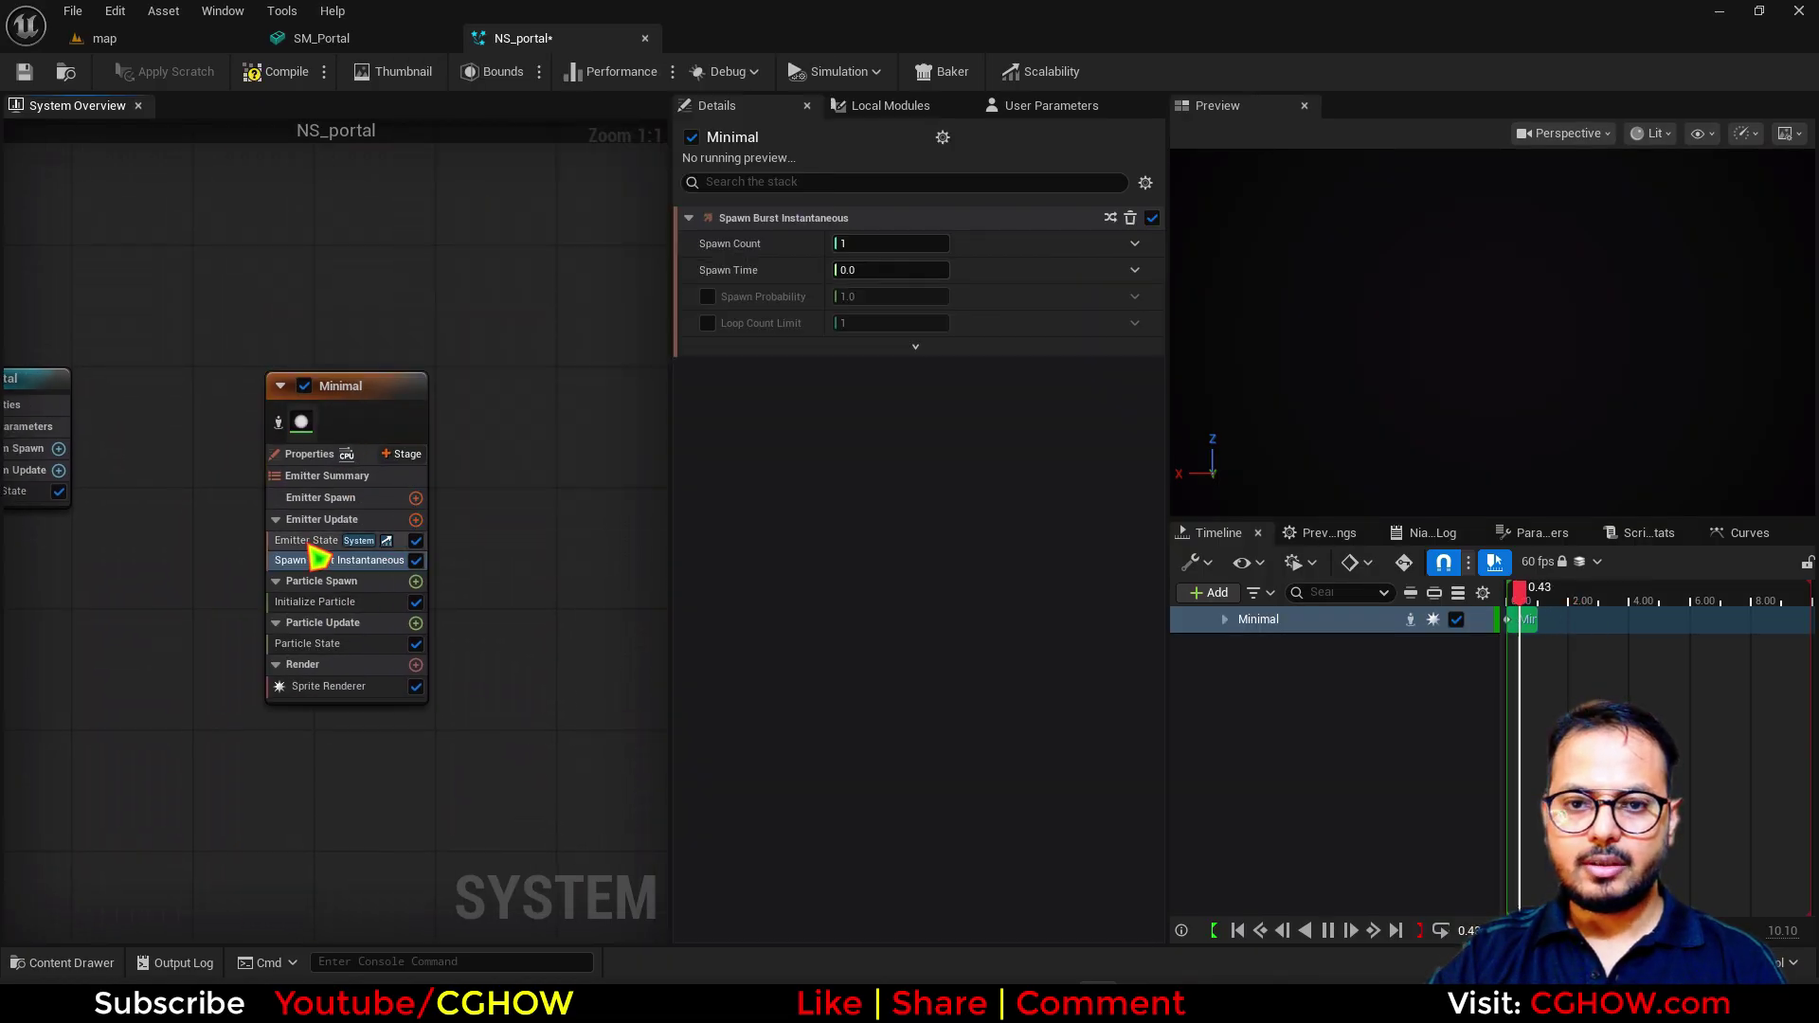
# Step: Set the emitter's life cycle mode to Self with loop behavior Once, and disable killing particles when their lifetime elapses
pyautogui.click(306, 544)
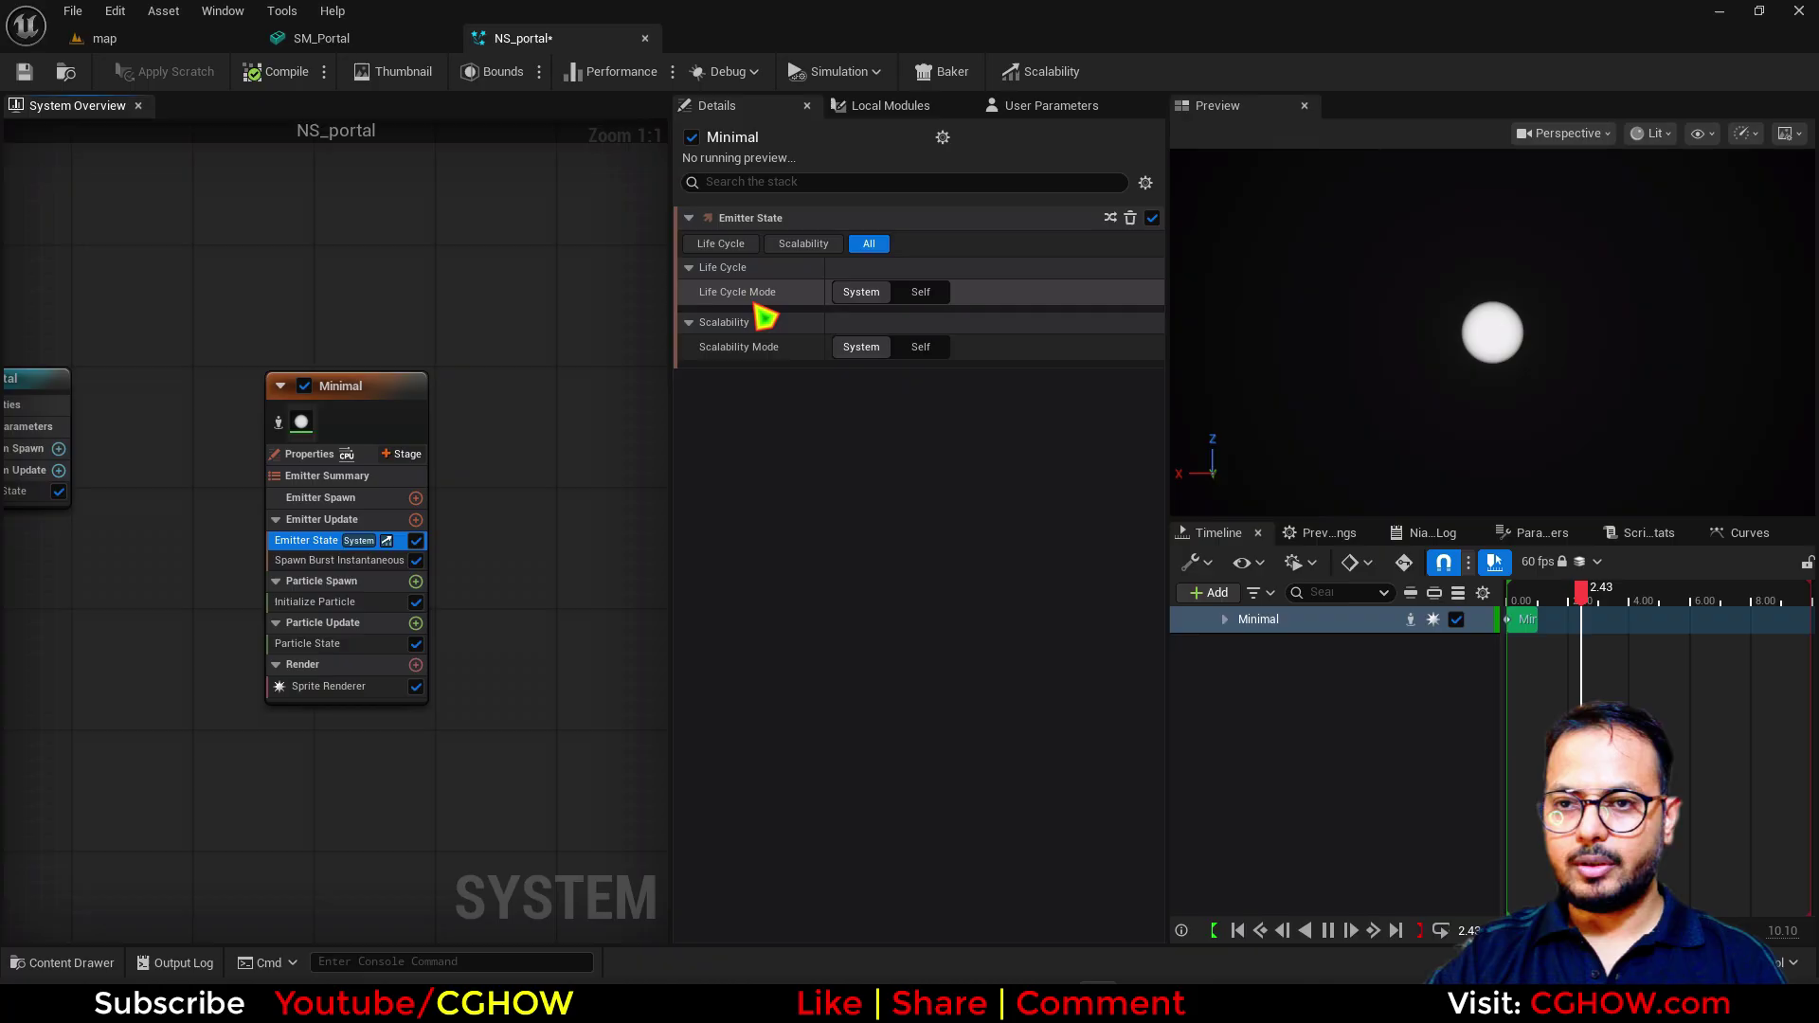
pyautogui.click(921, 292)
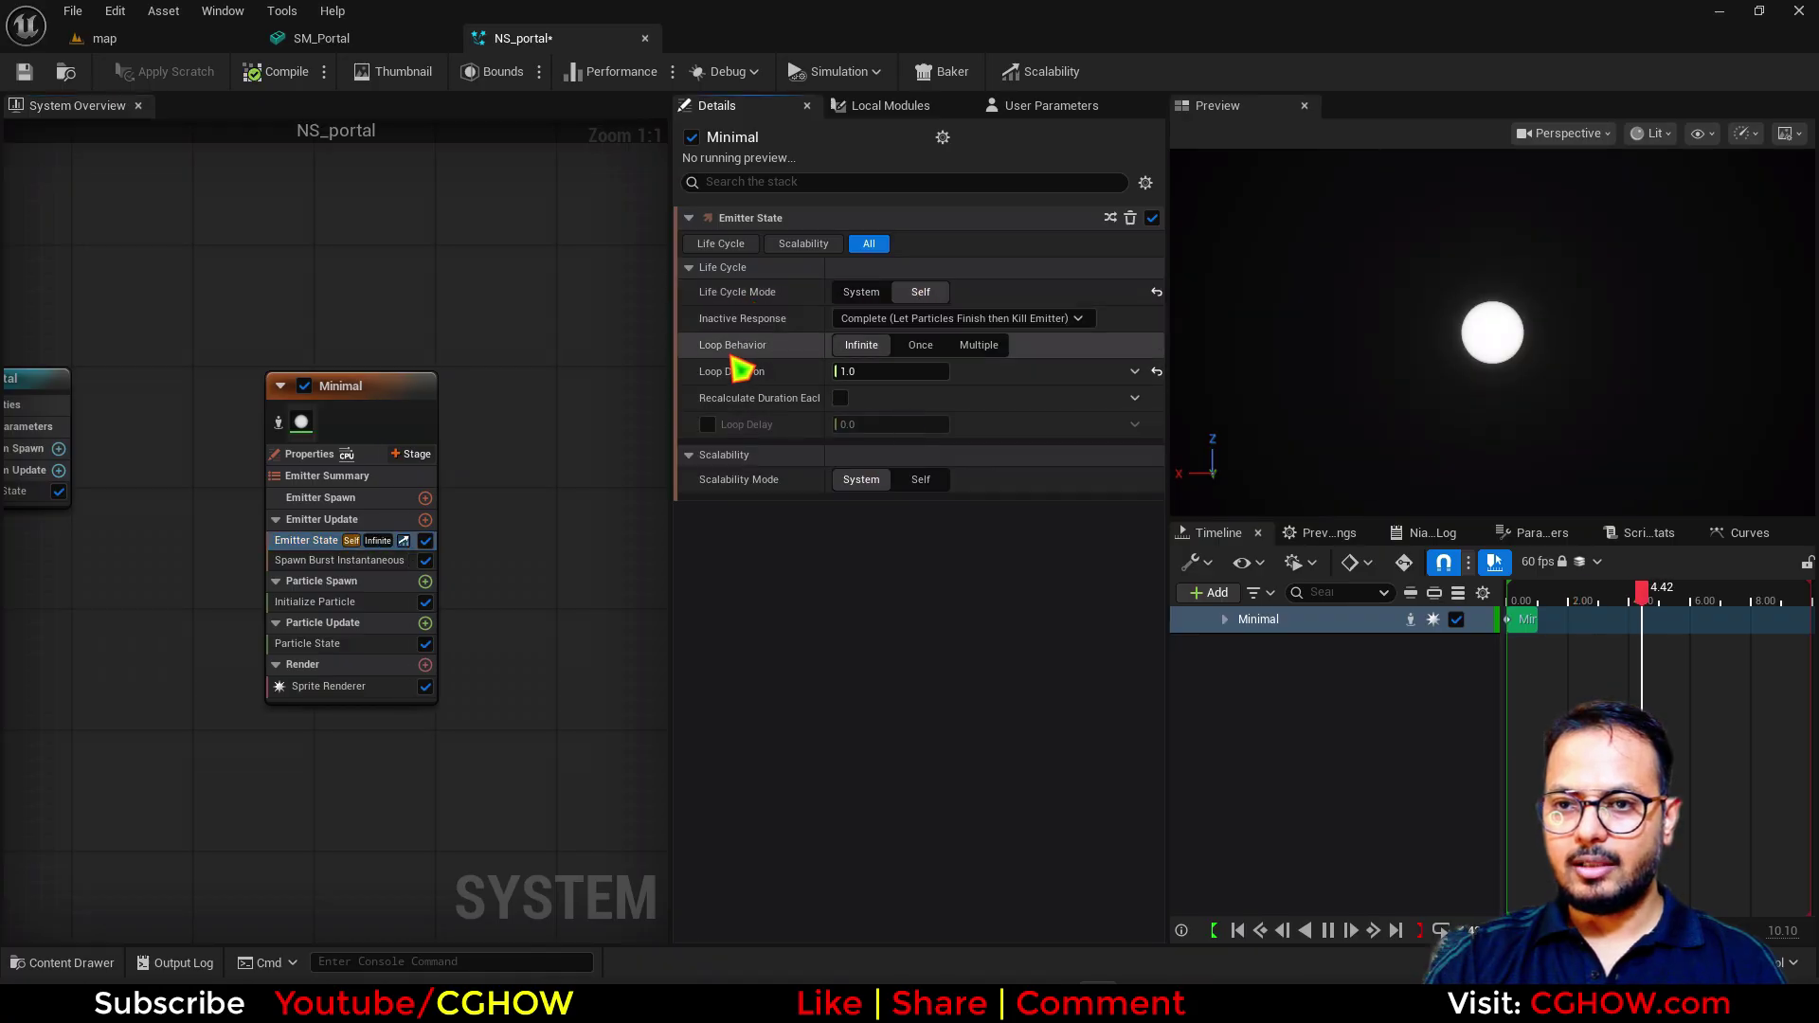
pyautogui.click(920, 346)
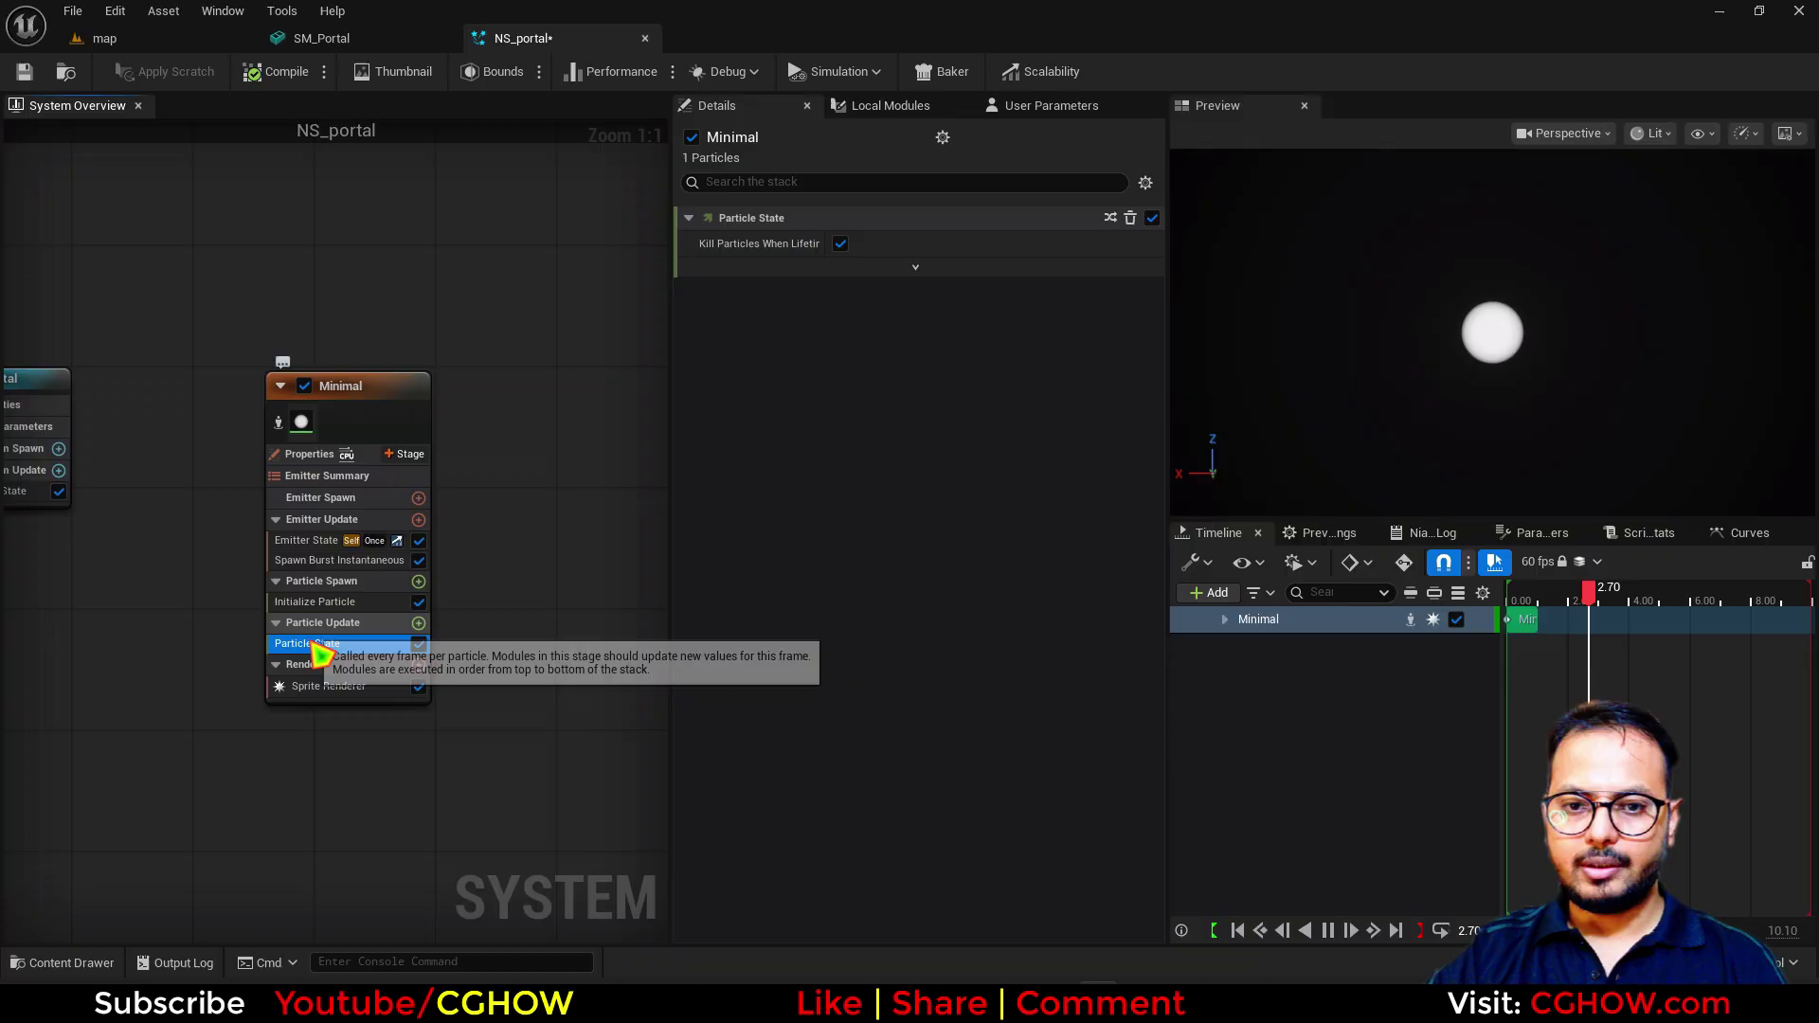
pyautogui.click(915, 267)
pyautogui.click(839, 243)
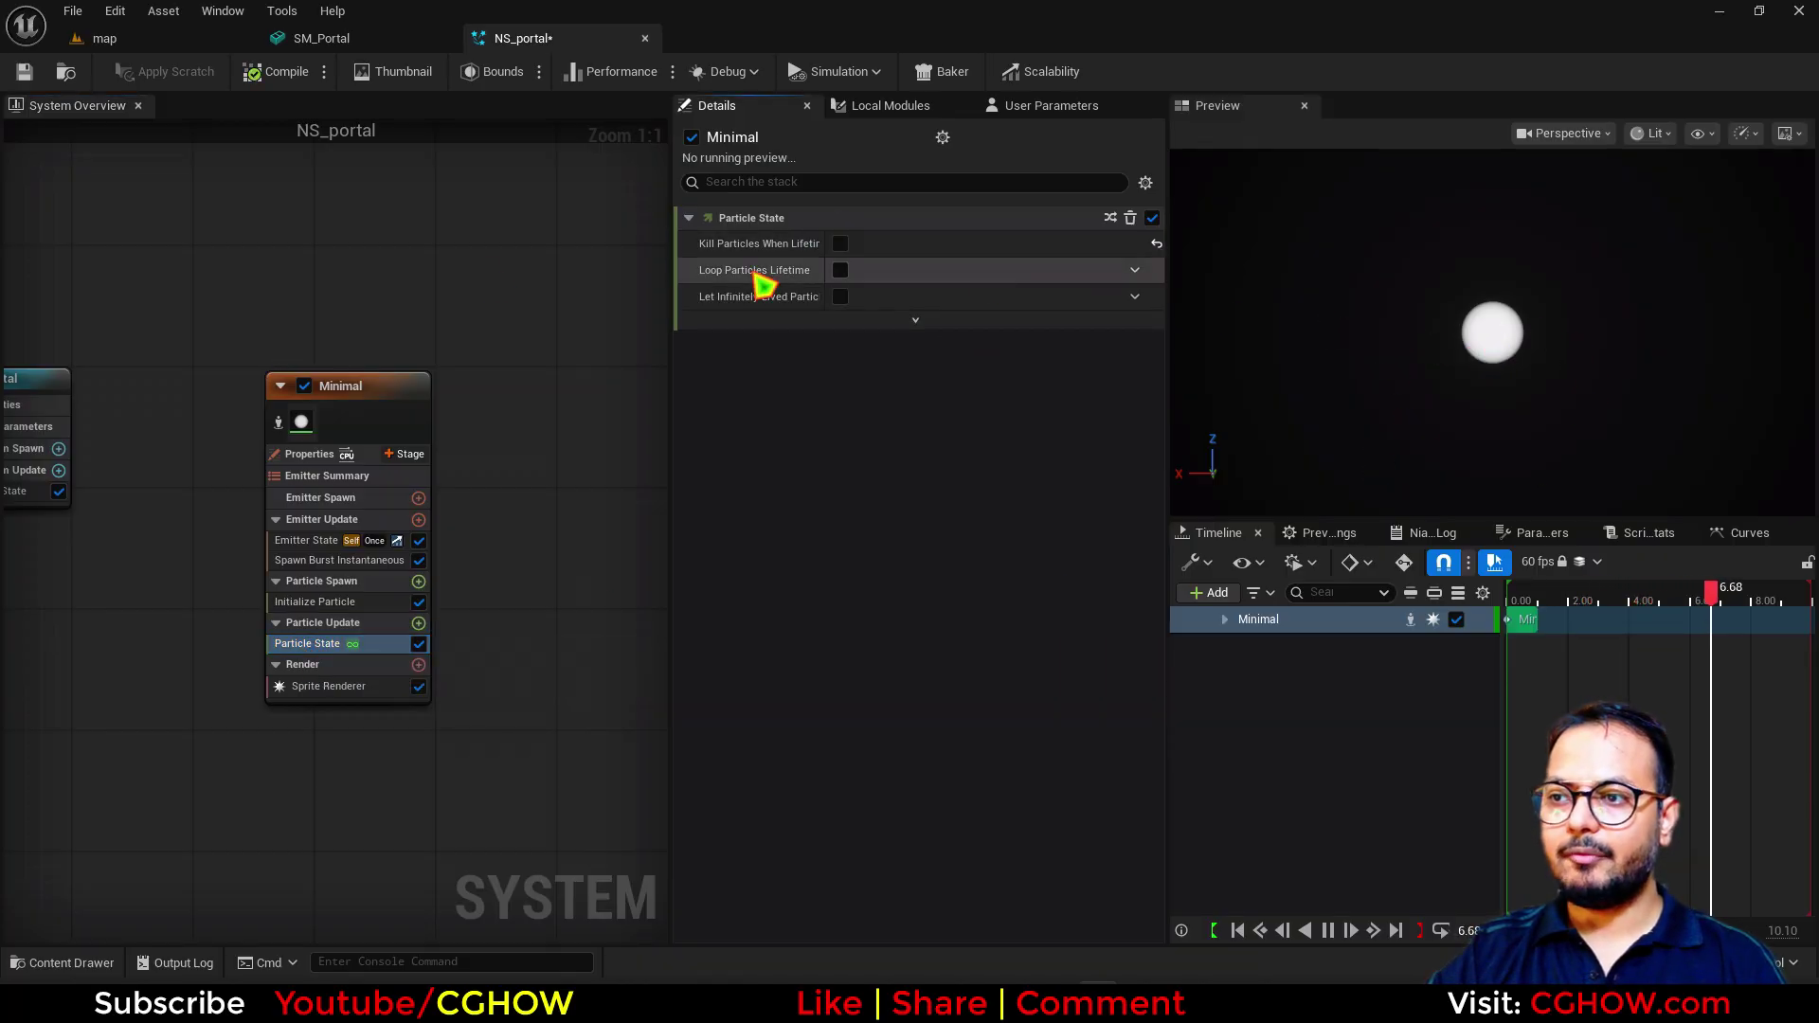
# Step: Set the Minimal emitter's sprite size mode to Uniform with an enlarged sprite, and enable Local Space in its properties
pyautogui.click(318, 601)
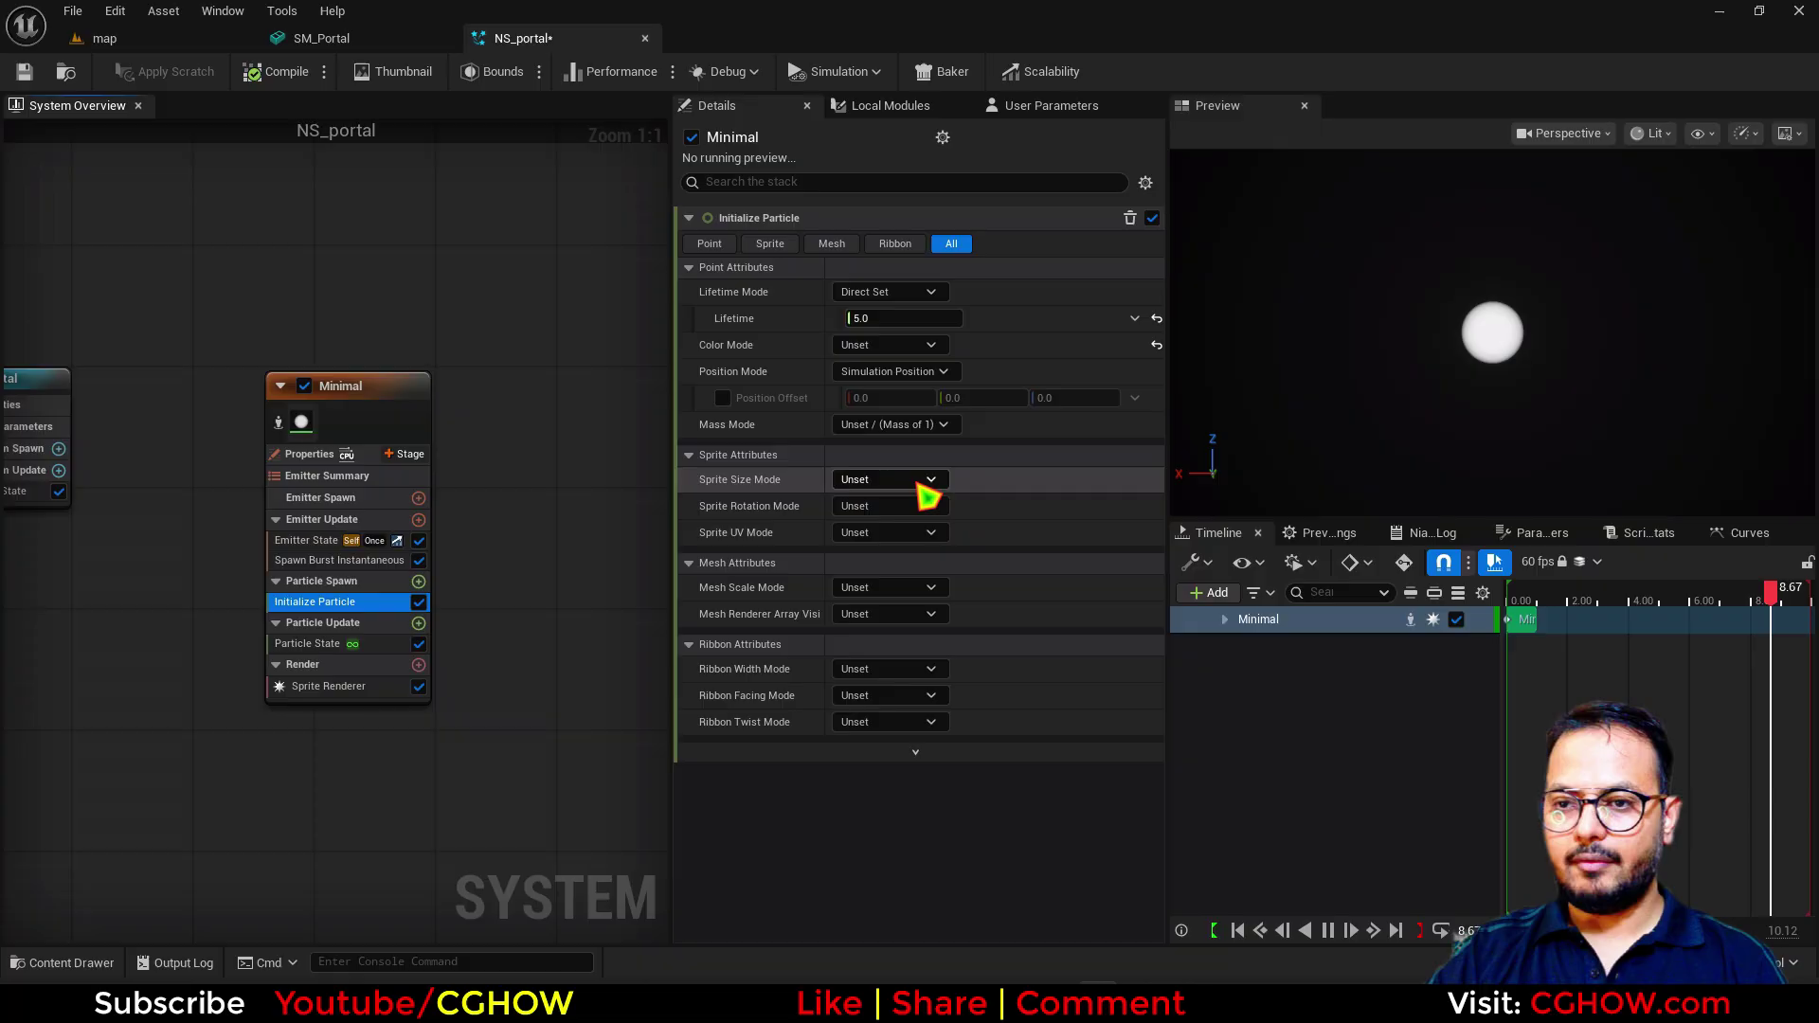
pyautogui.click(924, 485)
pyautogui.click(881, 530)
pyautogui.moveTo(876, 506); pyautogui.dragTo(876, 505)
pyautogui.click(309, 454)
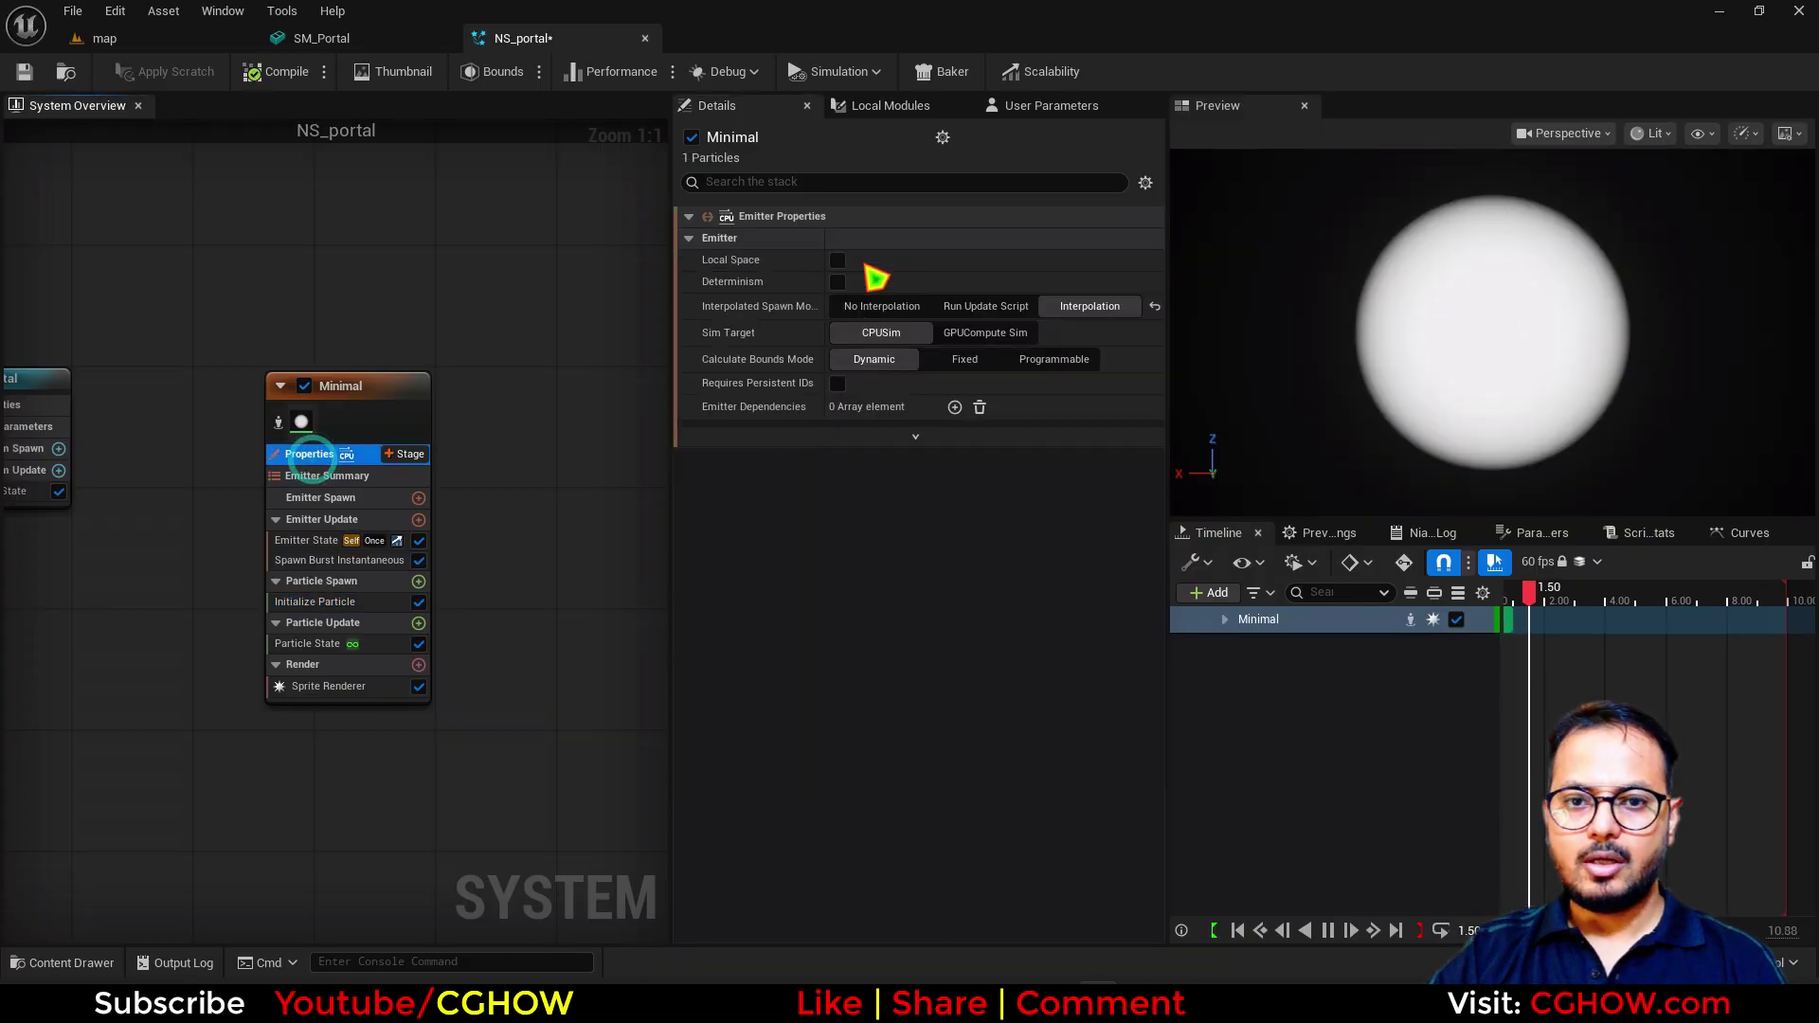
# Step: Place the NS_portal system in the map level inside the gate opening, at about X -53.9, Y -29, Z 183.3
pyautogui.click(74, 80)
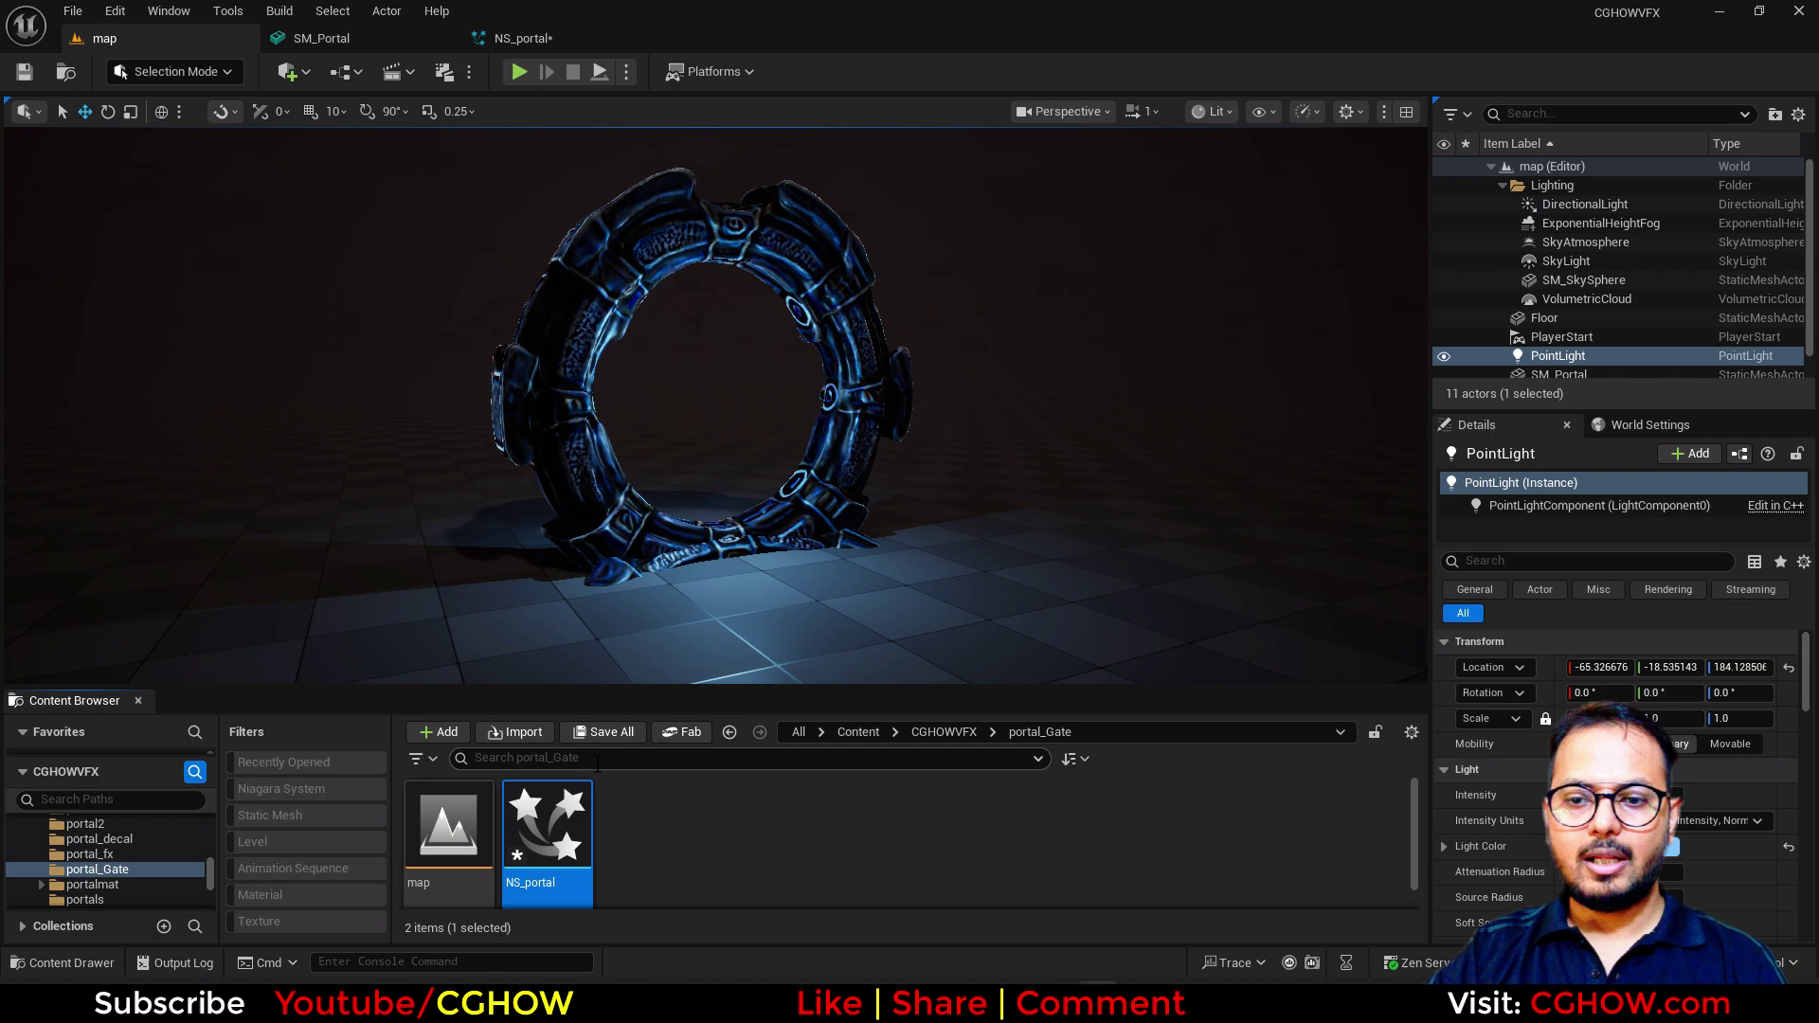
pyautogui.moveTo(716, 532); pyautogui.dragTo(474, 497)
pyautogui.keyDown('alt'); pyautogui.moveTo(928, 491); pyautogui.dragTo(1013, 493); pyautogui.keyUp('alt')
# Step: Set the particle's uniform sprite size to 300 and check how it fills the gate opening in the level
pyautogui.click(495, 38)
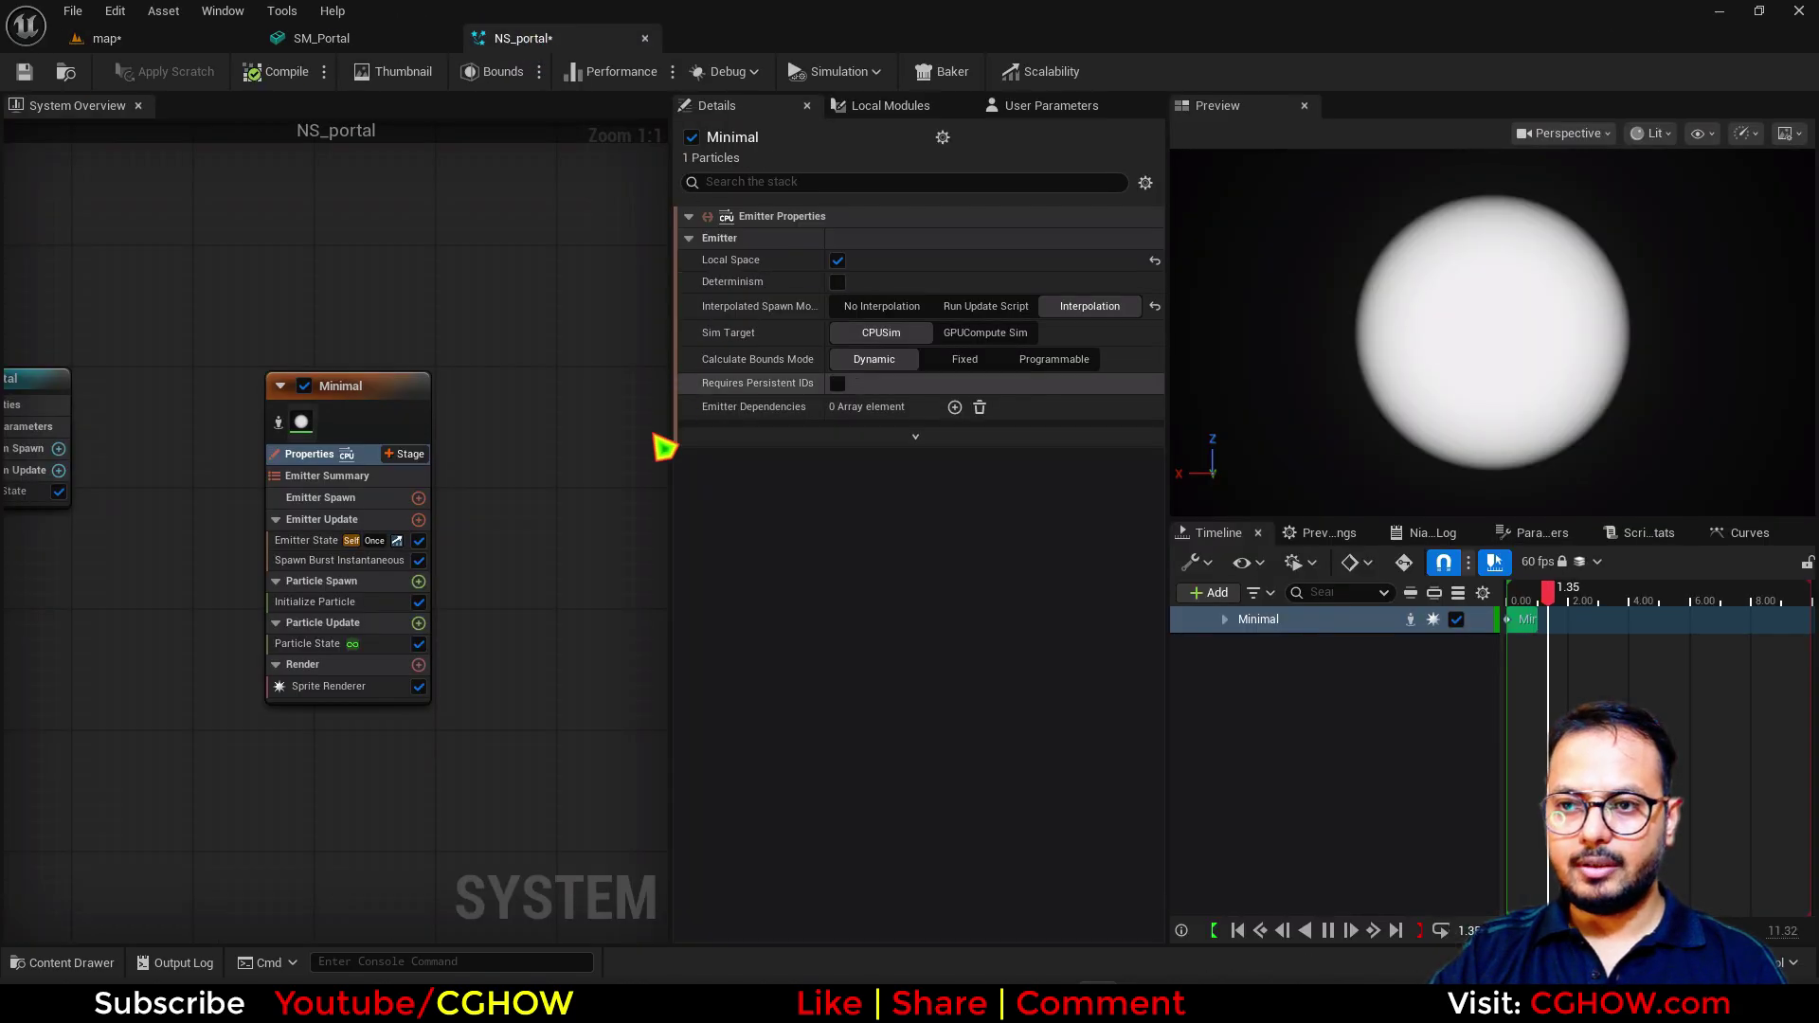
pyautogui.click(308, 603)
pyautogui.click(886, 505)
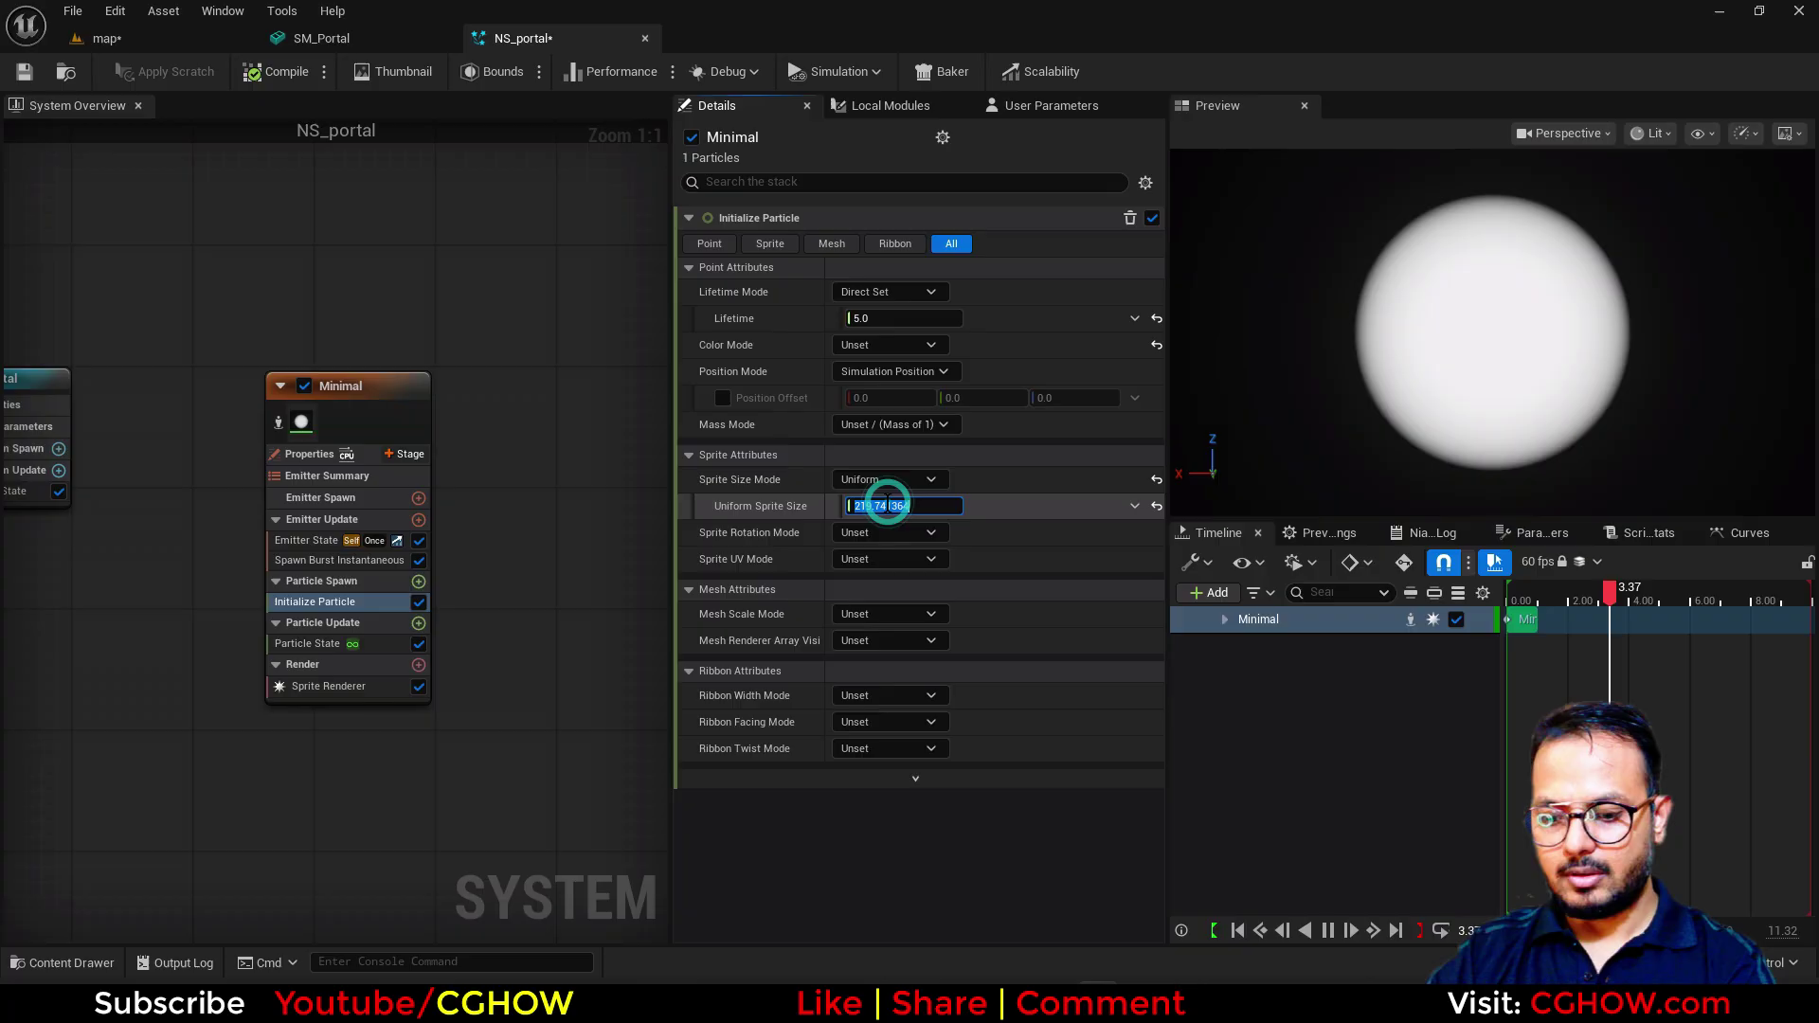
pyautogui.write('300')
pyautogui.press('Return')
pyautogui.click(201, 35)
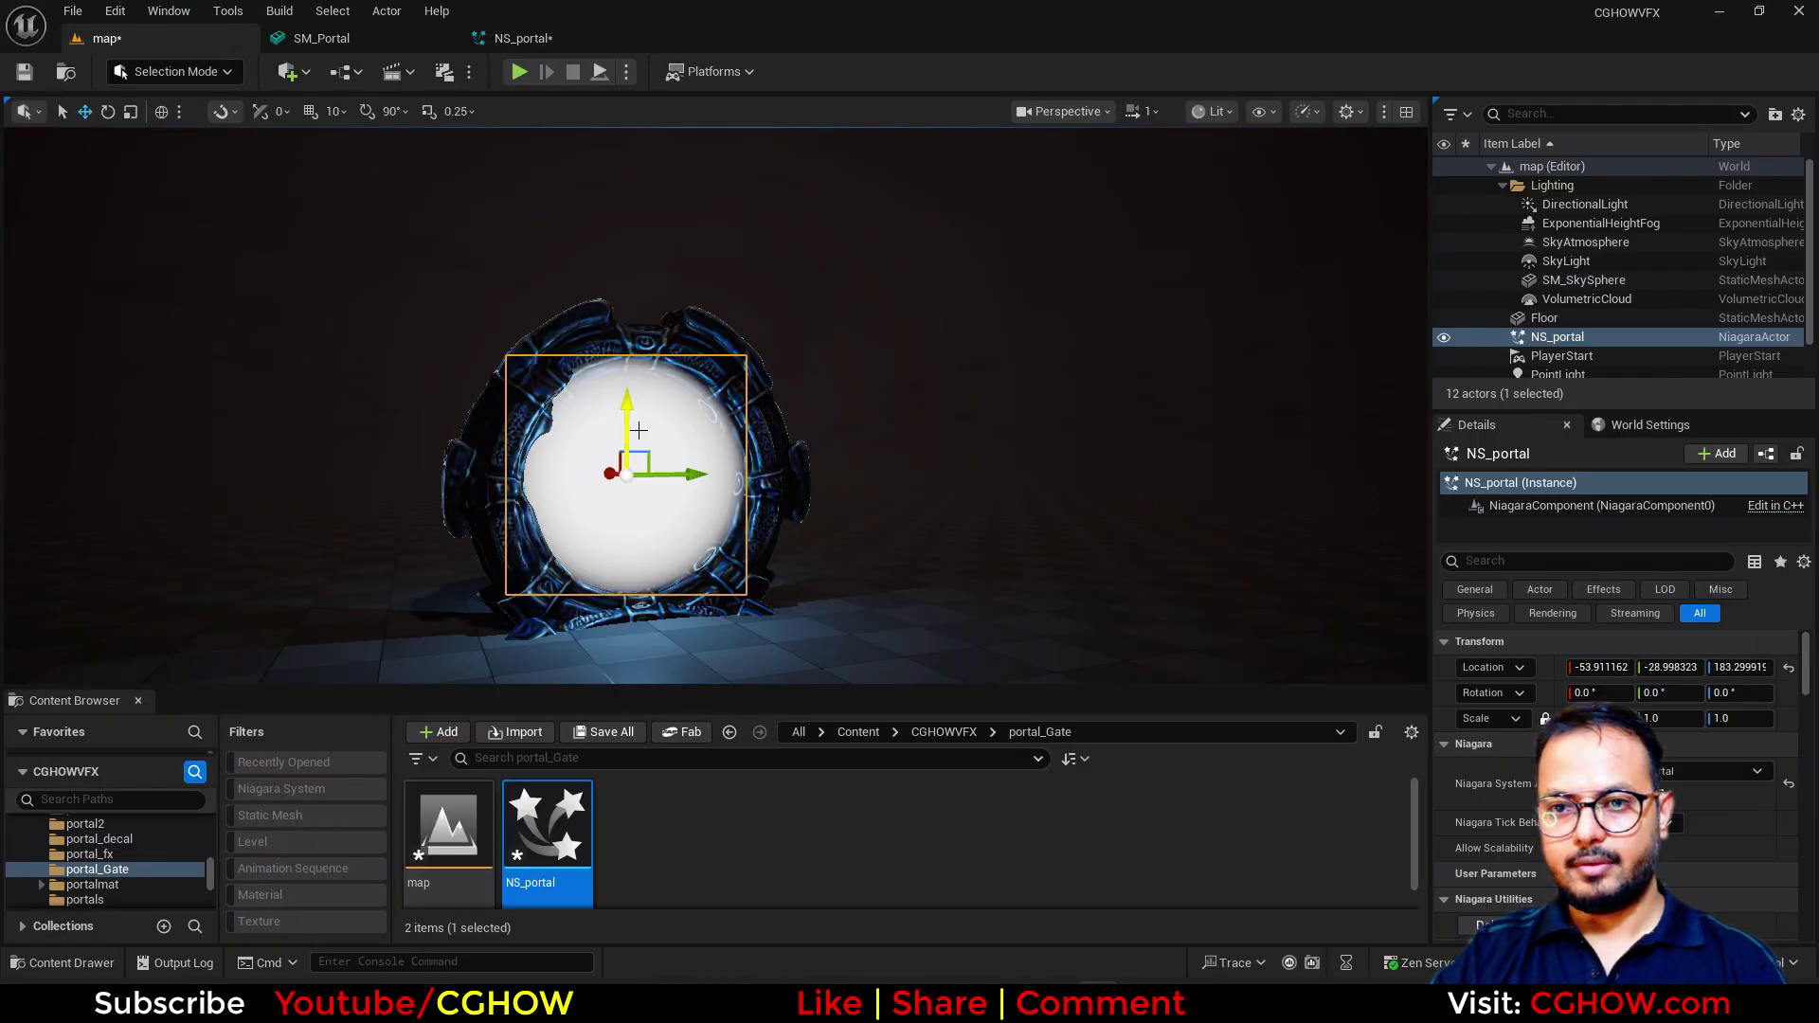
pyautogui.moveTo(685, 492); pyautogui.dragTo(531, 474, button='right')
pyautogui.keyDown('alt'); pyautogui.moveTo(871, 494); pyautogui.dragTo(938, 496); pyautogui.keyUp('alt')
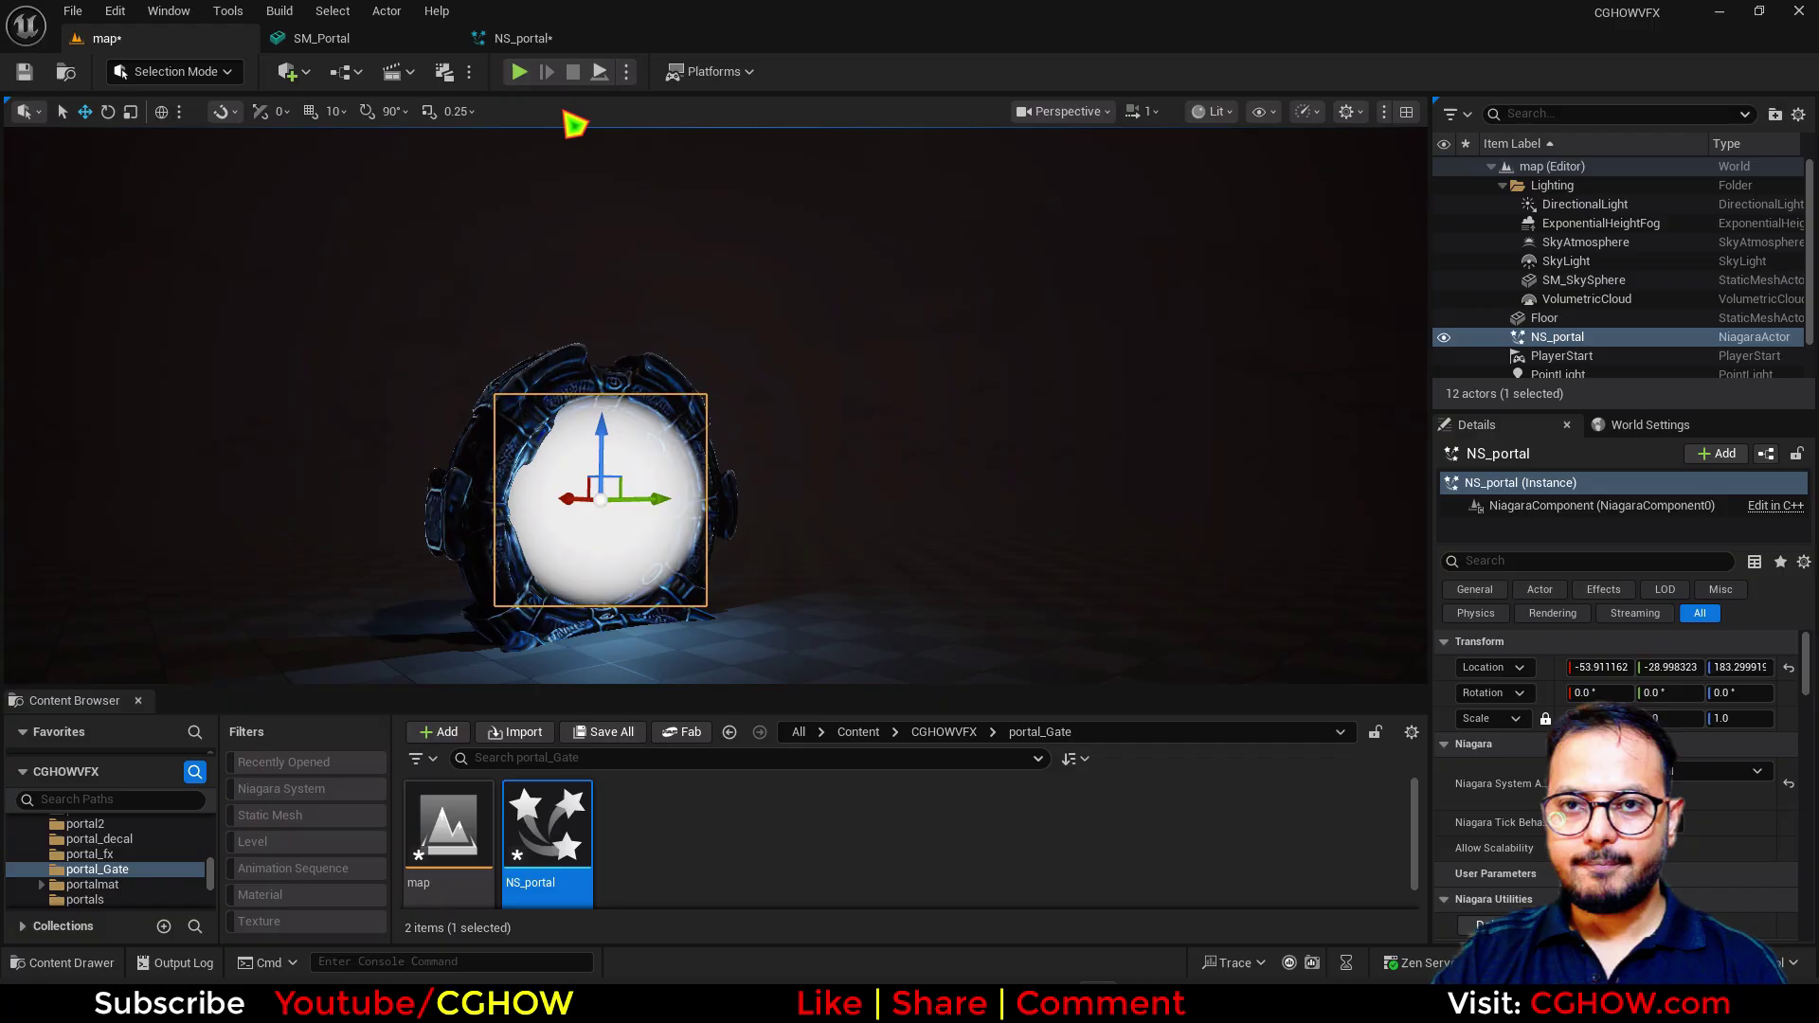
# Step: Set the Sprite Renderer's alignment to Custom Alignment and its facing mode to Custom Facing Vector
pyautogui.click(545, 38)
pyautogui.click(332, 687)
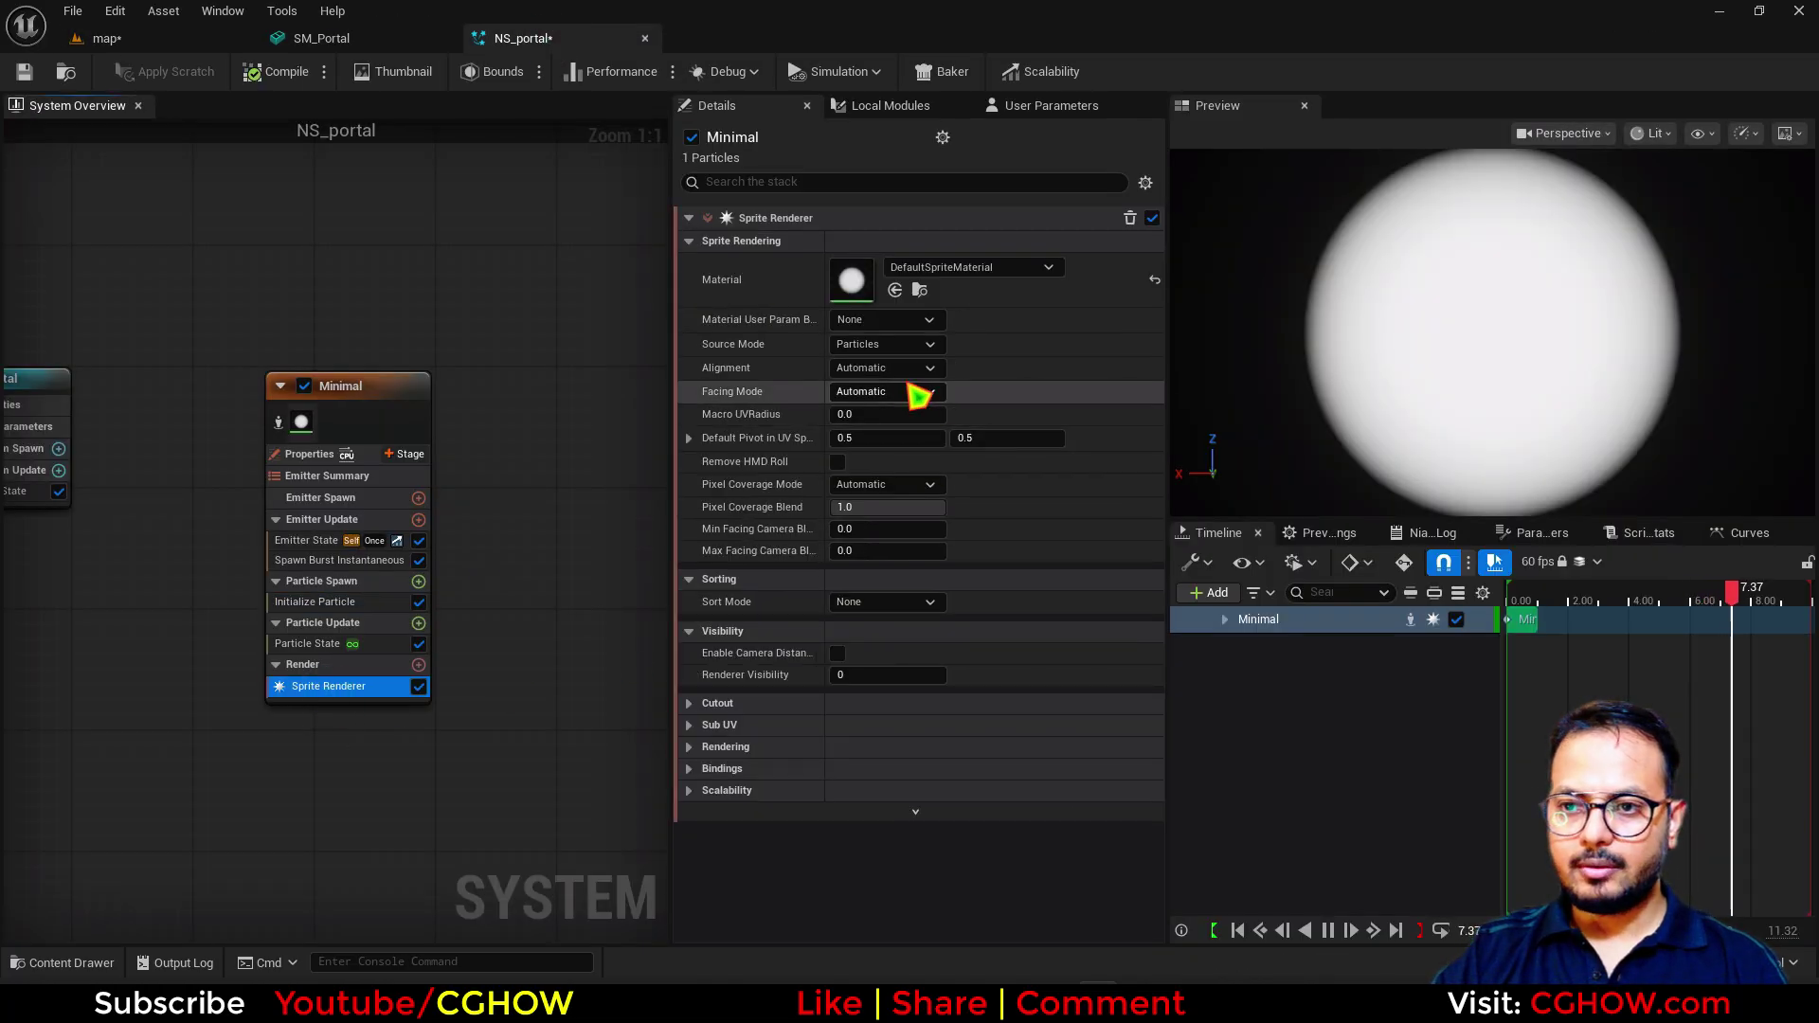
pyautogui.click(883, 367)
pyautogui.click(881, 423)
pyautogui.click(895, 391)
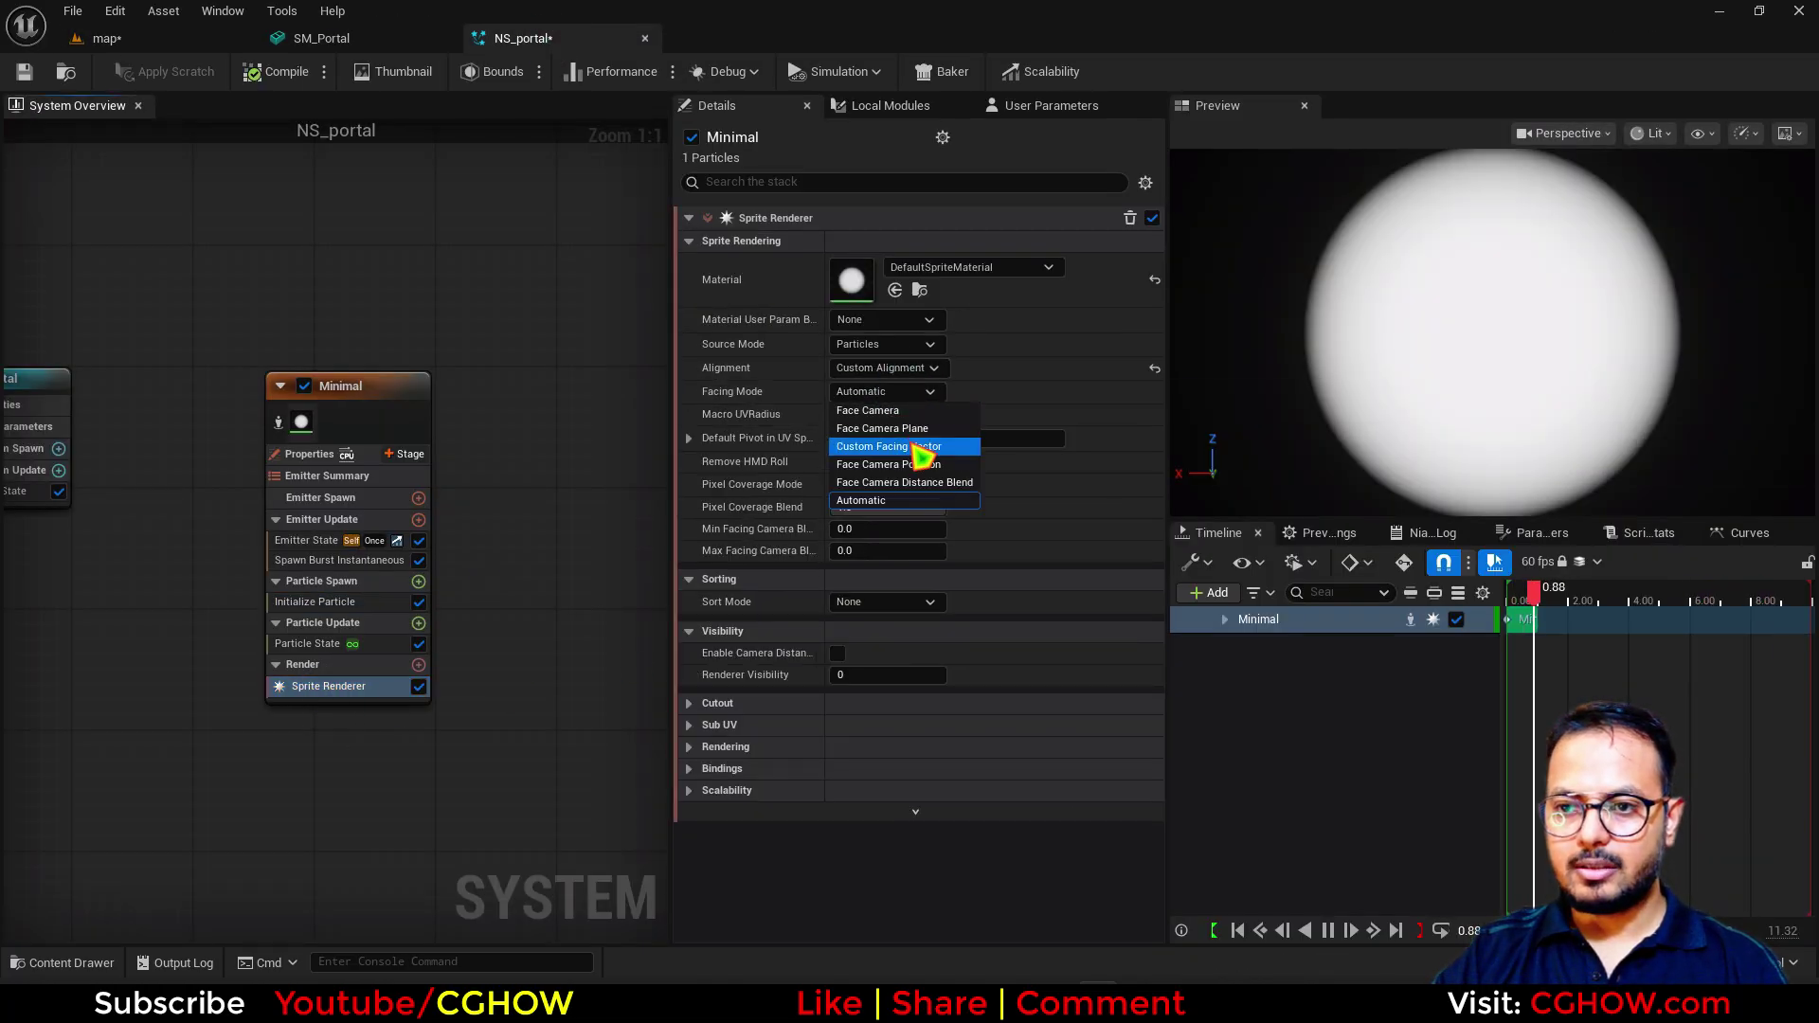
pyautogui.click(906, 446)
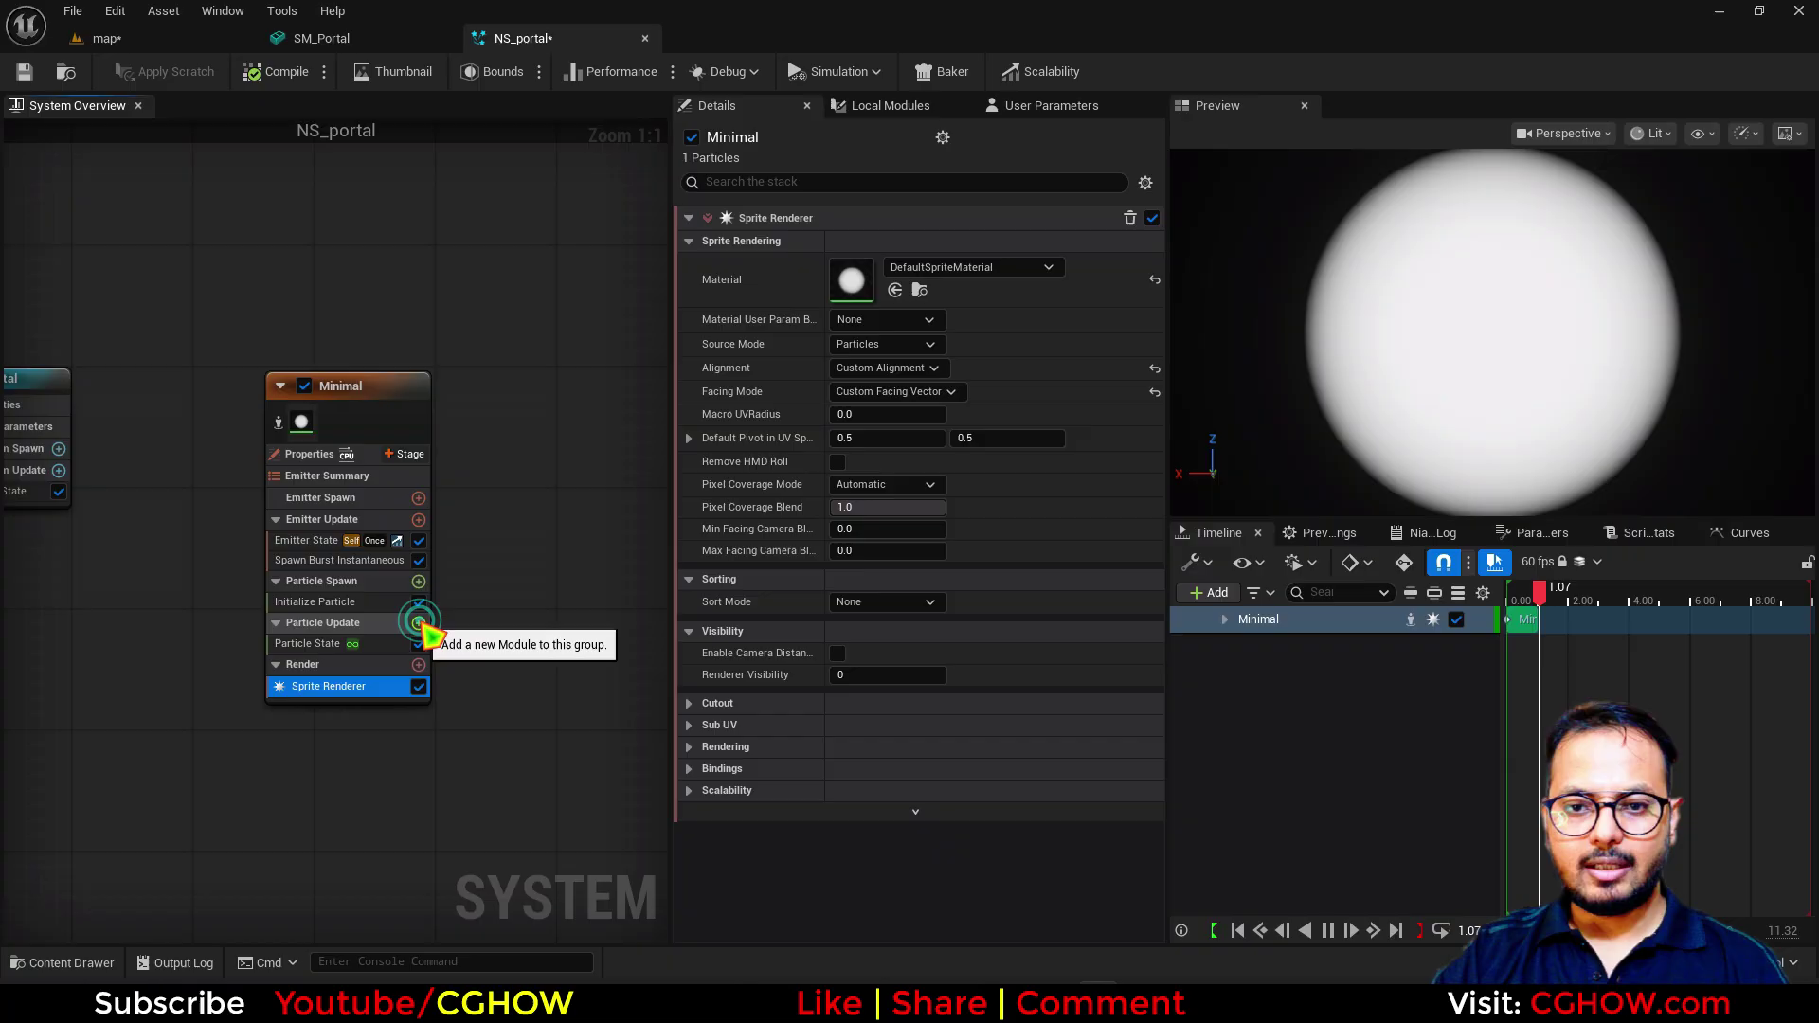
# Step: Add an Align Sprite to Mesh Orientation module to Particle Update and fix its unmet dependency
pyautogui.click(418, 622)
pyautogui.write('align')
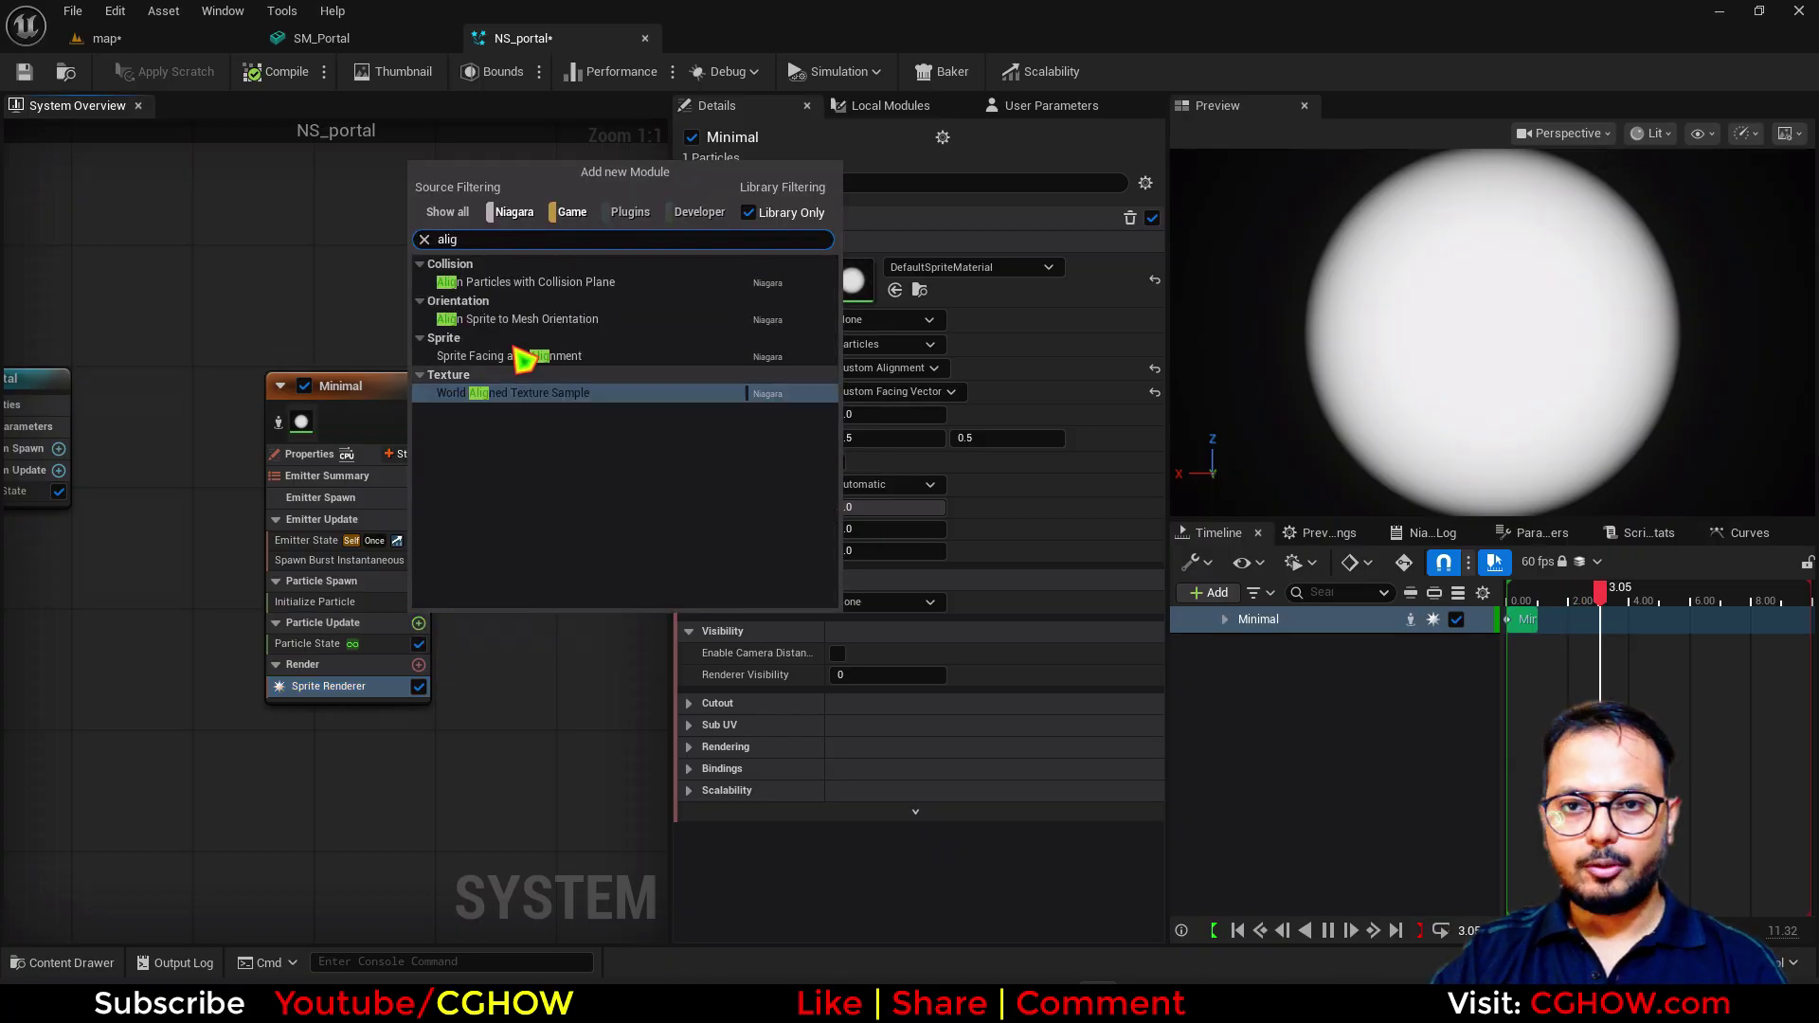
pyautogui.click(525, 317)
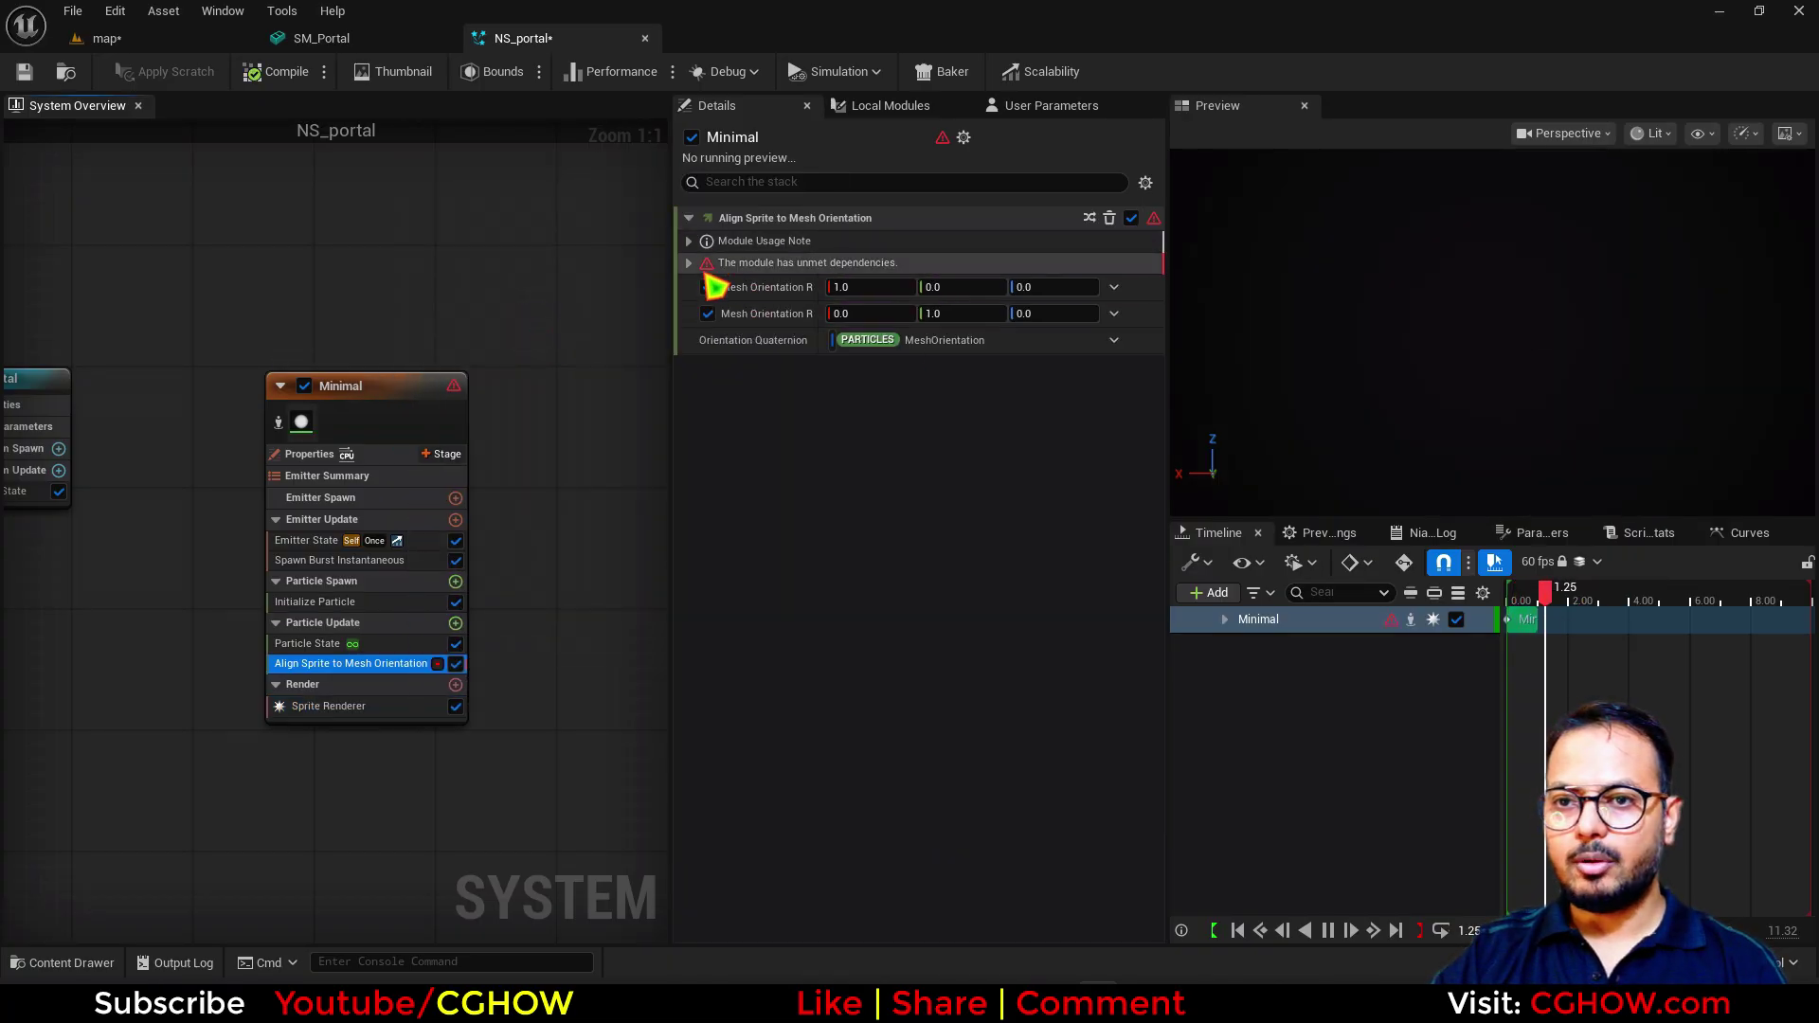
pyautogui.click(689, 262)
pyautogui.click(1090, 315)
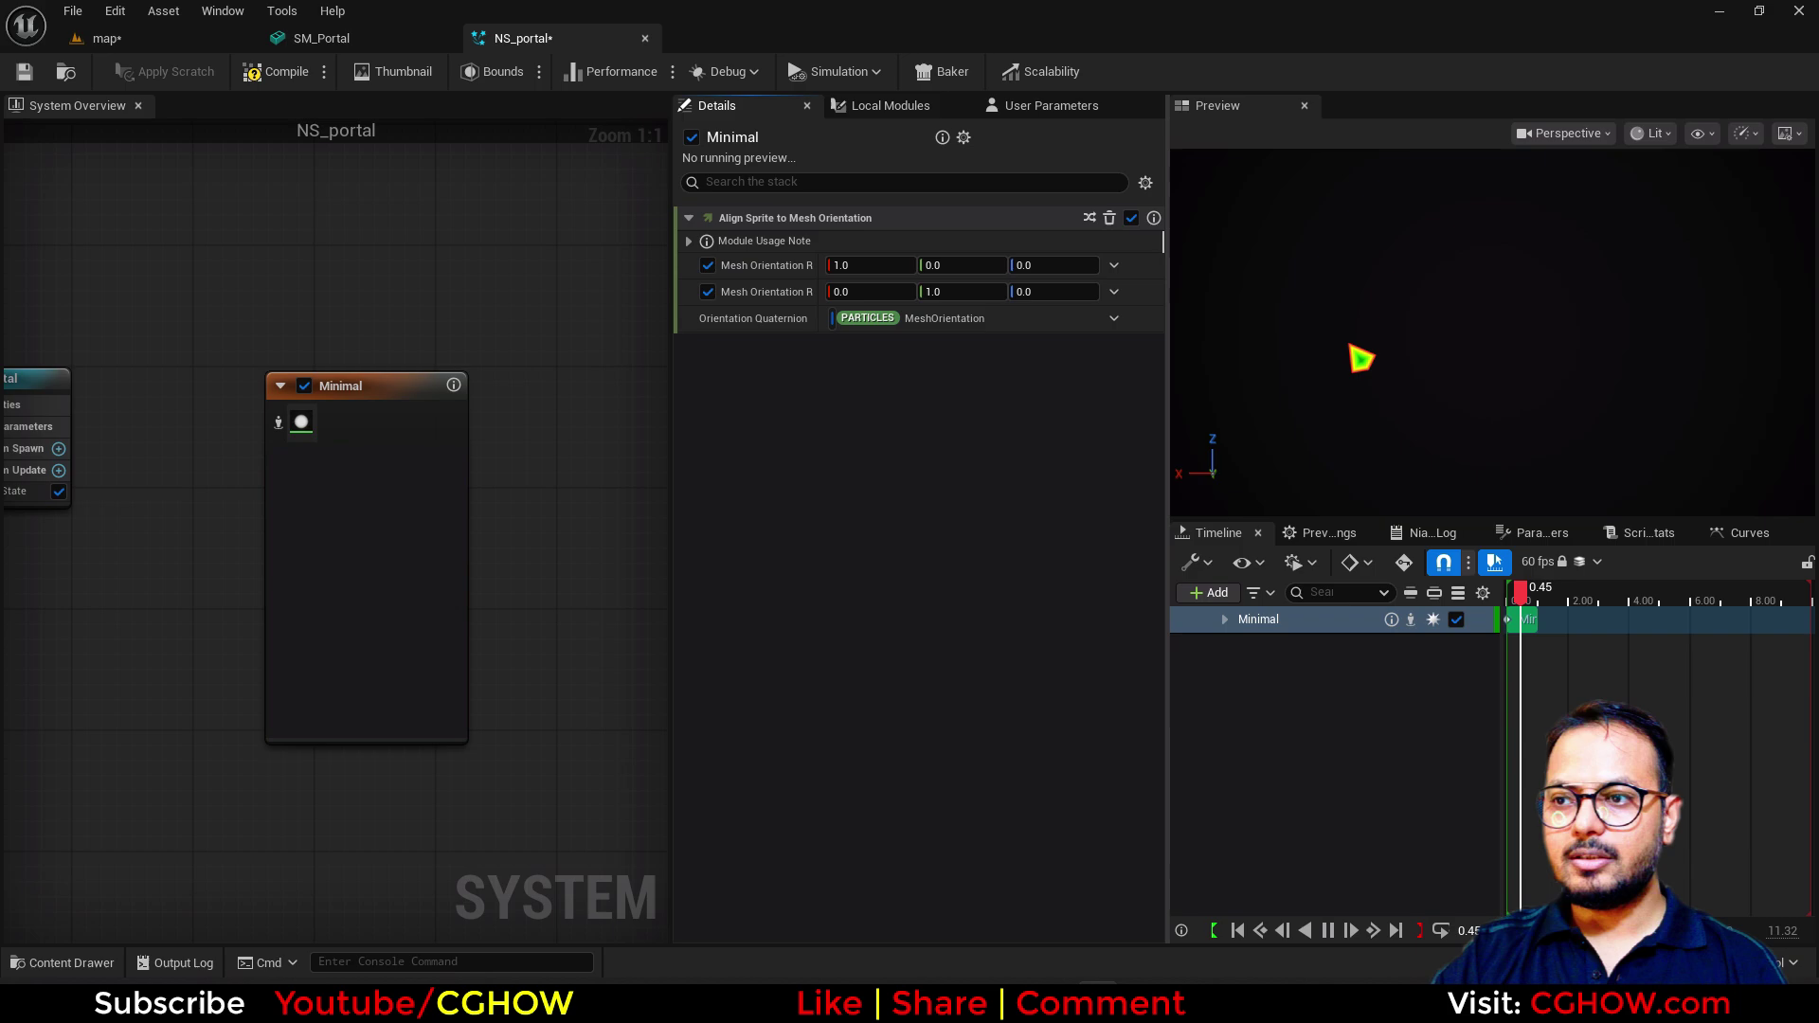
# Step: Move the NS_portal actor along X to about -2.3 so the sprite sits within the gate ring's thickness, and check it from the front
pyautogui.click(106, 39)
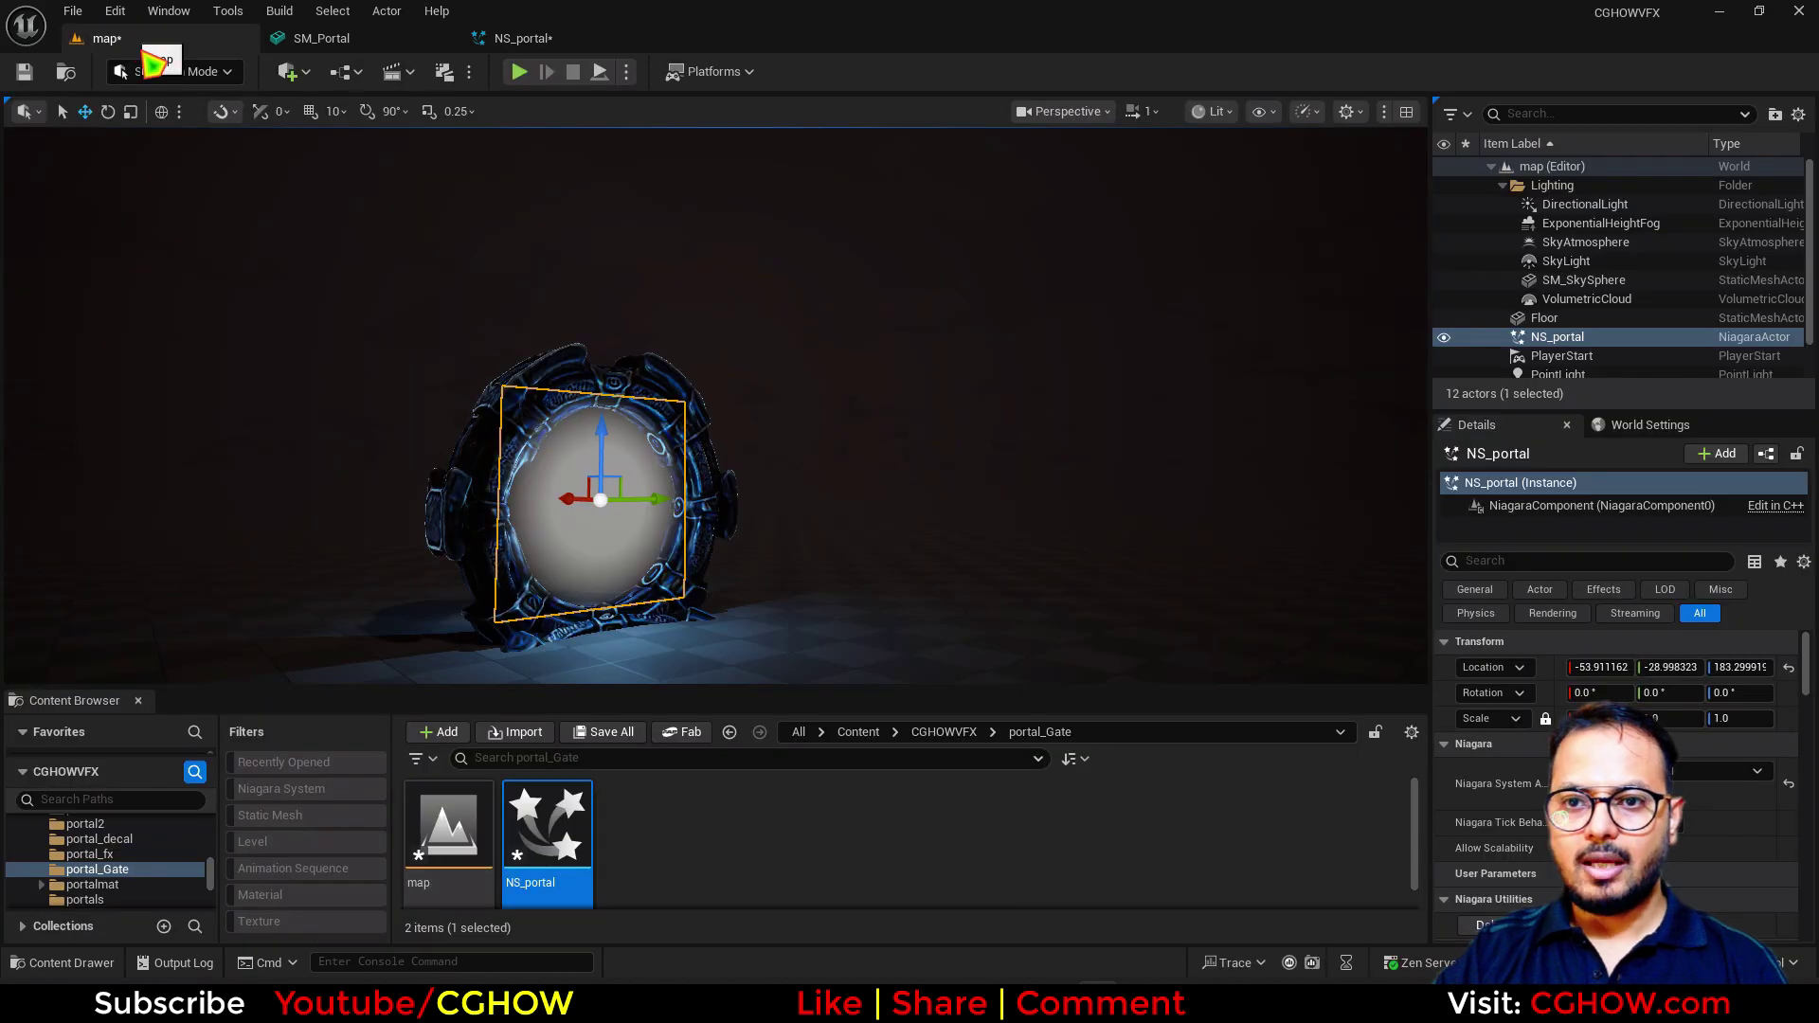
pyautogui.moveTo(648, 545); pyautogui.dragTo(851, 497, button='right')
pyautogui.keyDown('alt'); pyautogui.moveTo(720, 544); pyautogui.dragTo(757, 499); pyautogui.keyUp('alt')
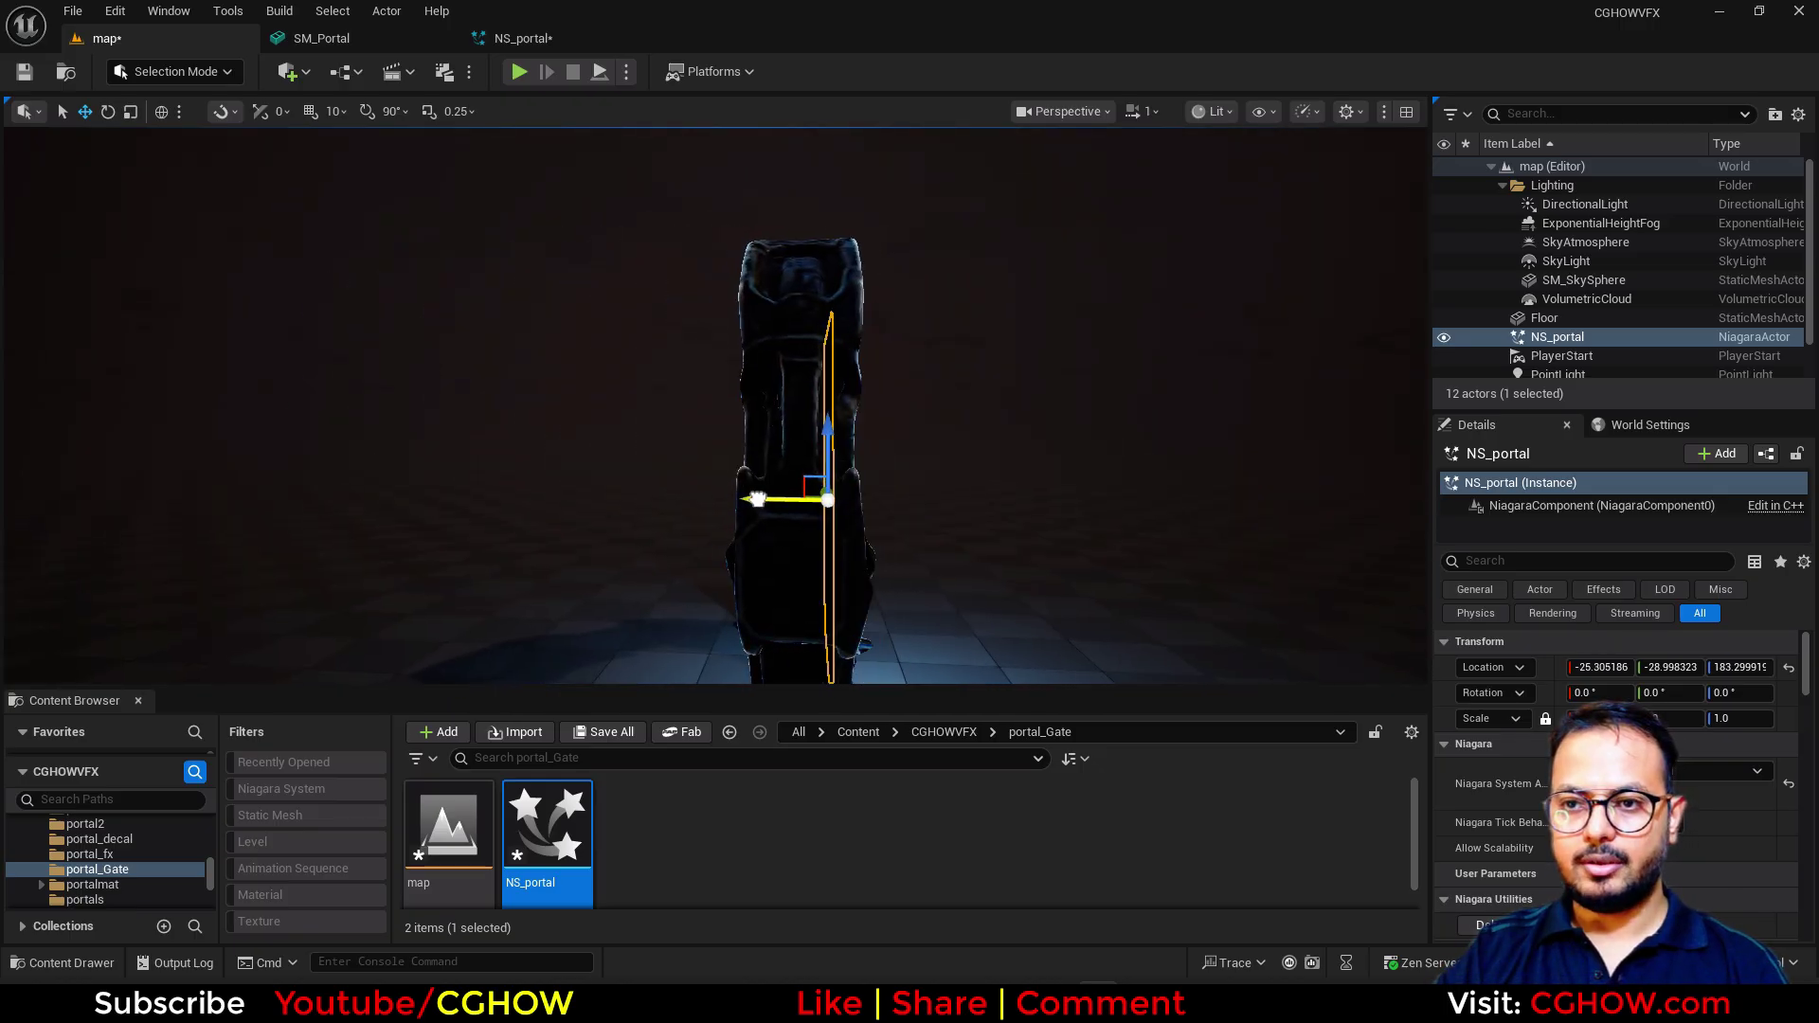
pyautogui.keyDown('alt'); pyautogui.moveTo(953, 519); pyautogui.dragTo(1023, 519); pyautogui.keyUp('alt')
pyautogui.moveTo(924, 455); pyautogui.dragTo(949, 449, button='right')
pyautogui.scroll(-4, 925, 455)
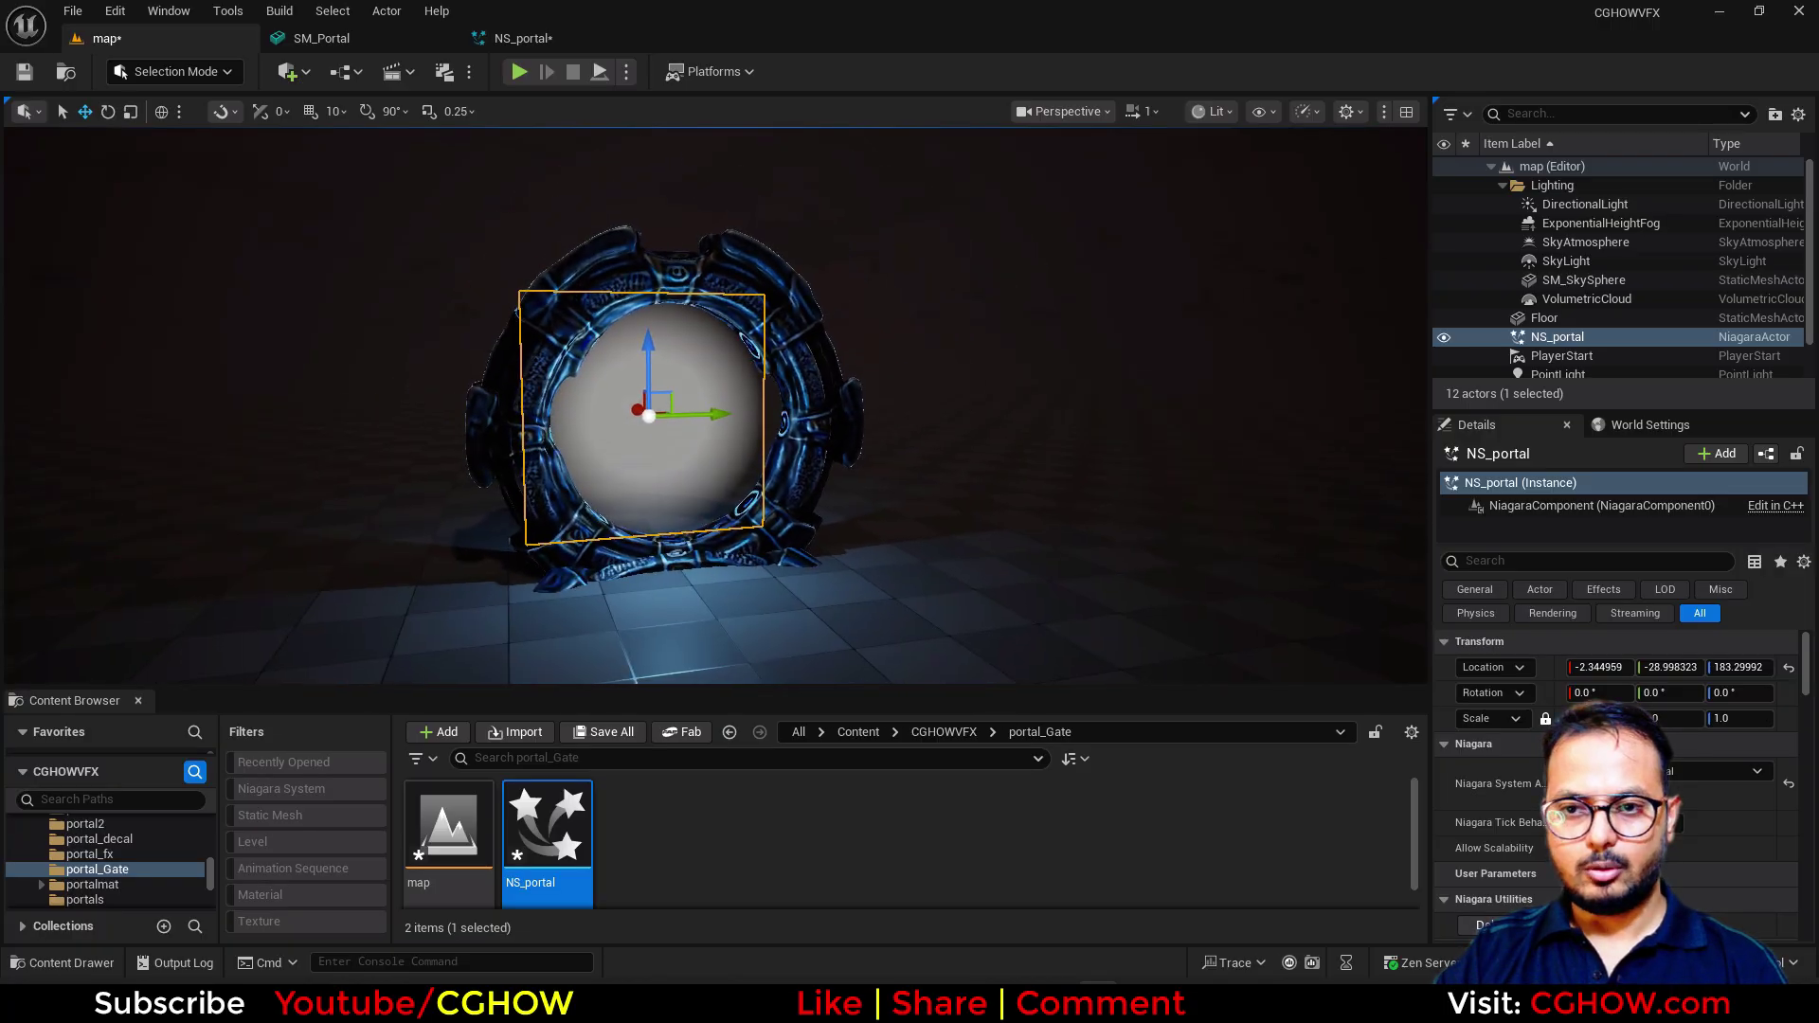
pyautogui.scroll(4, 925, 455)
pyautogui.press('g')
pyautogui.press('g')
pyautogui.scroll(-3, 623, 483)
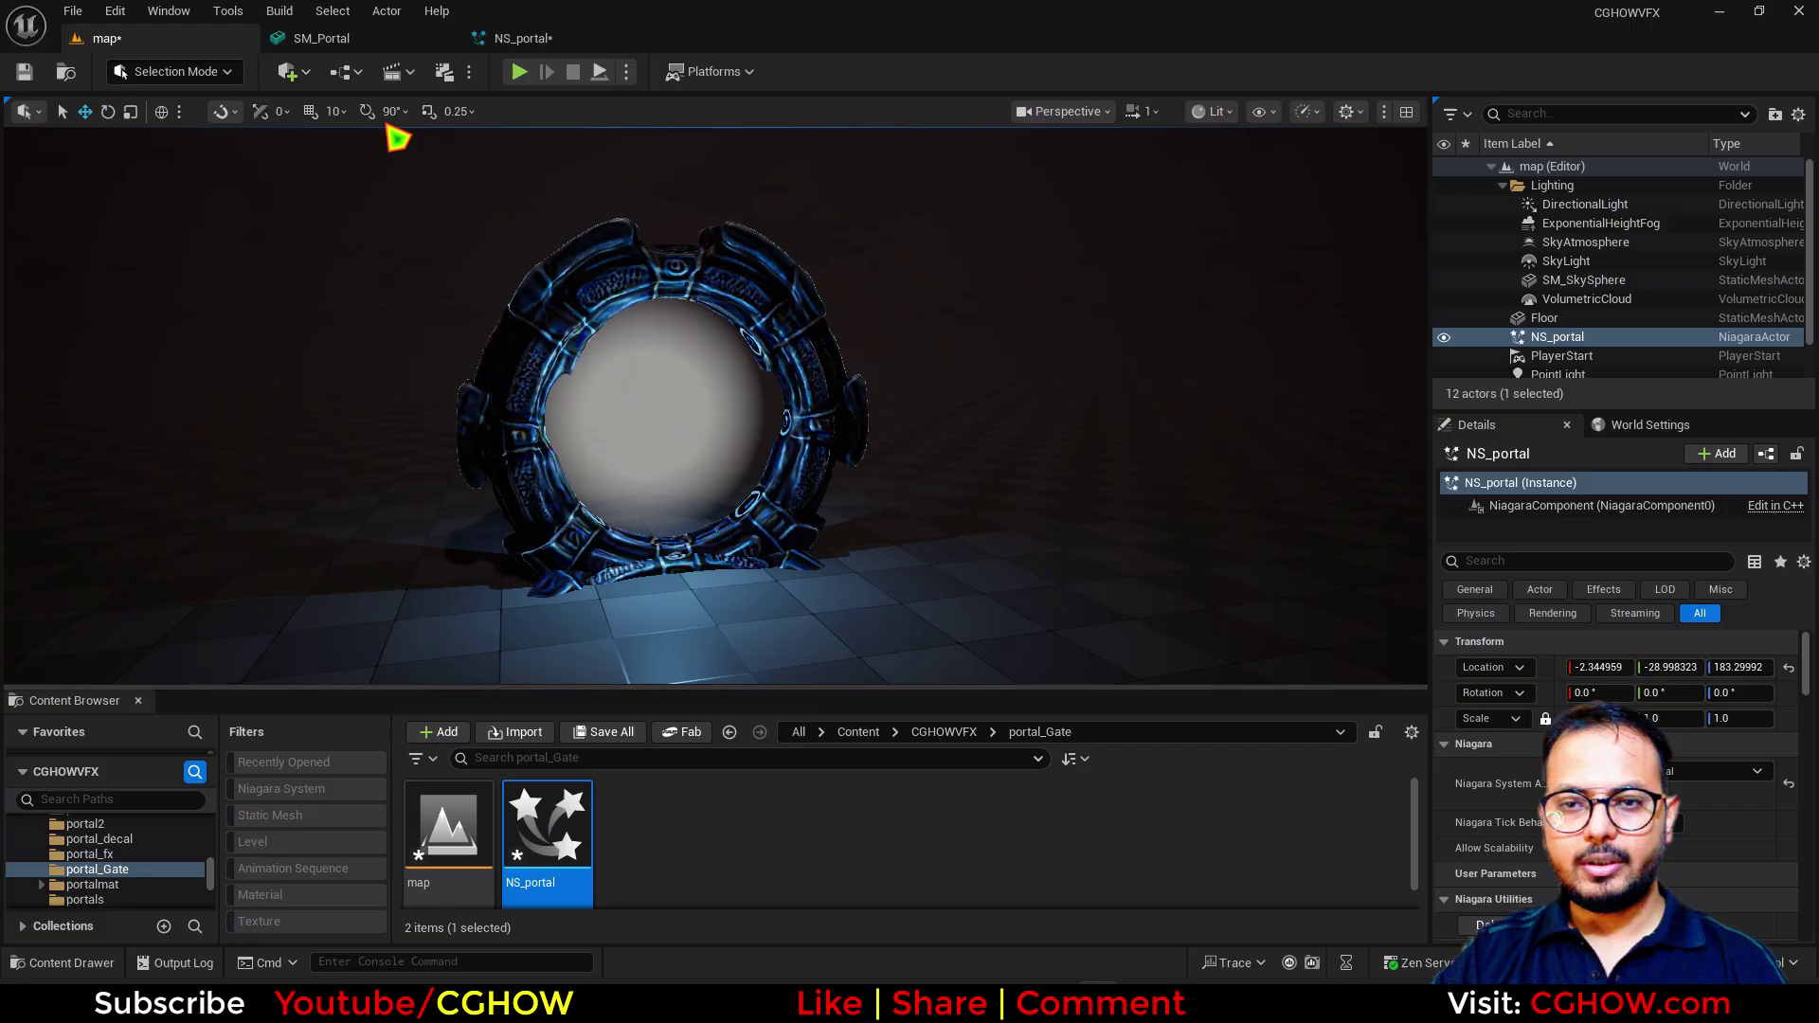
# Step: Save NS_portal and the map, and create a material named M_Portal in the portal_Gate folder
pyautogui.hotkey('ctrl', 'shift', 's')
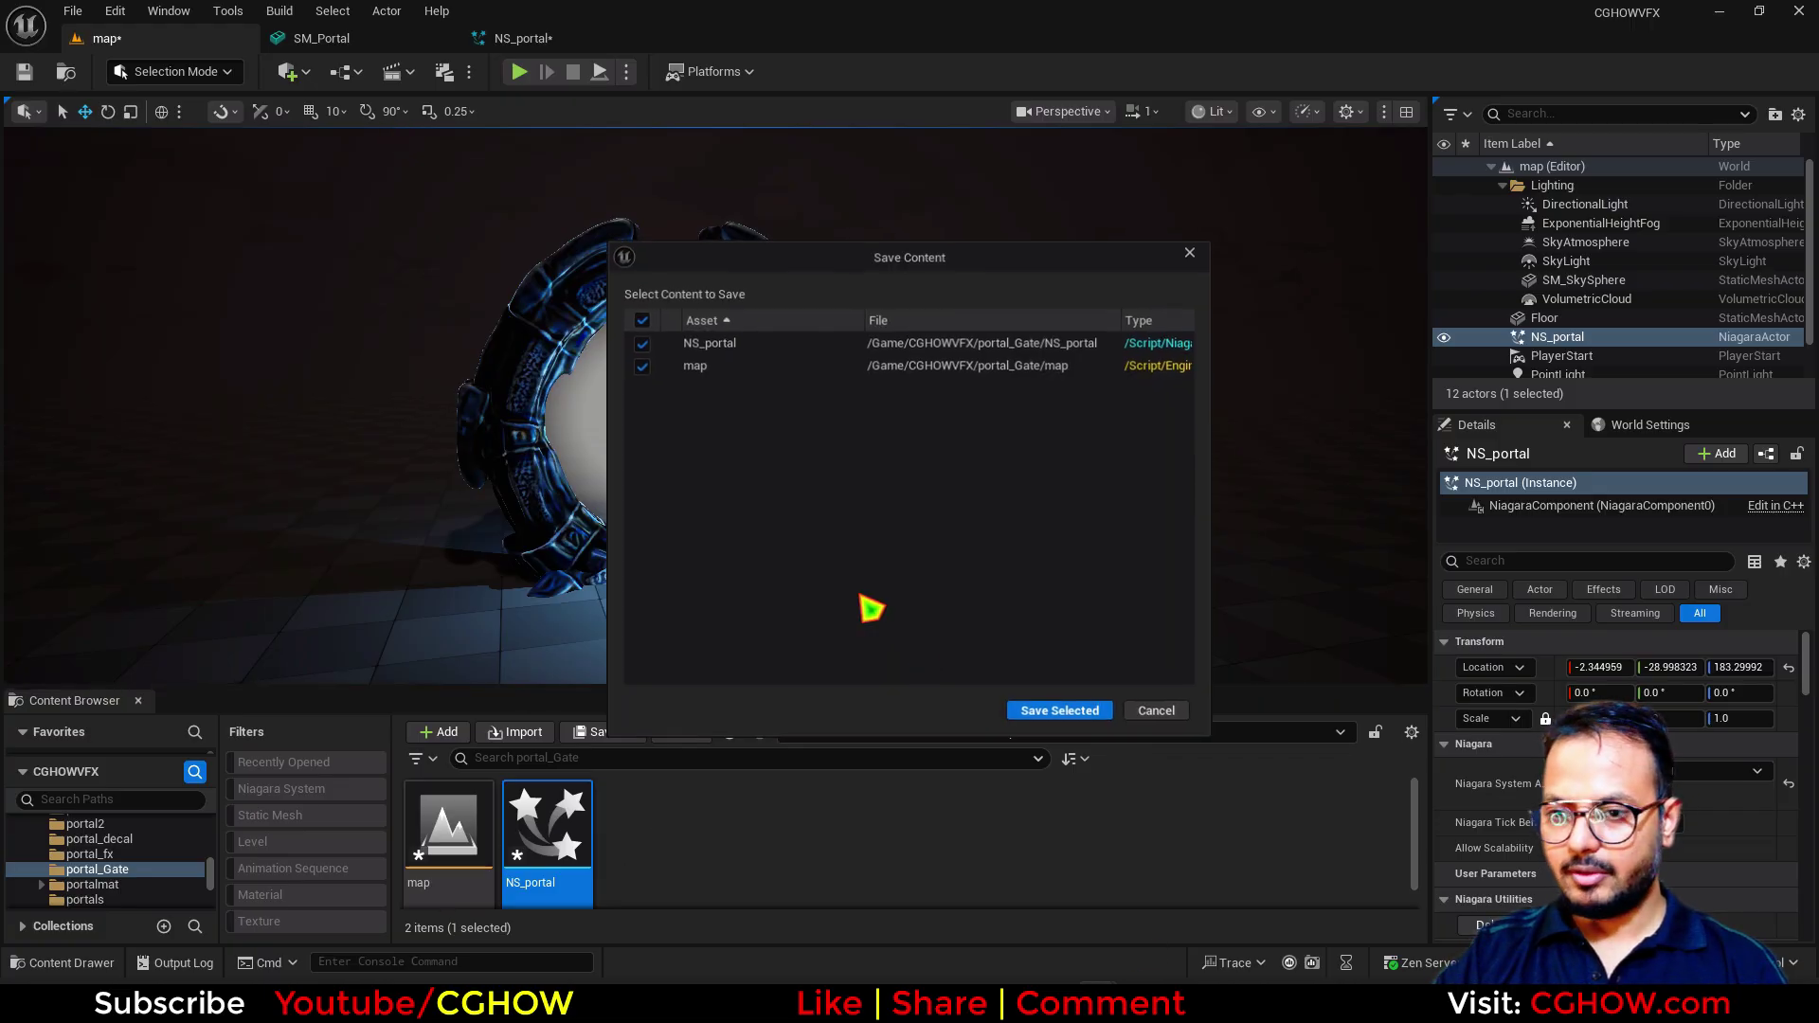
pyautogui.click(1048, 711)
pyautogui.rightClick(832, 832)
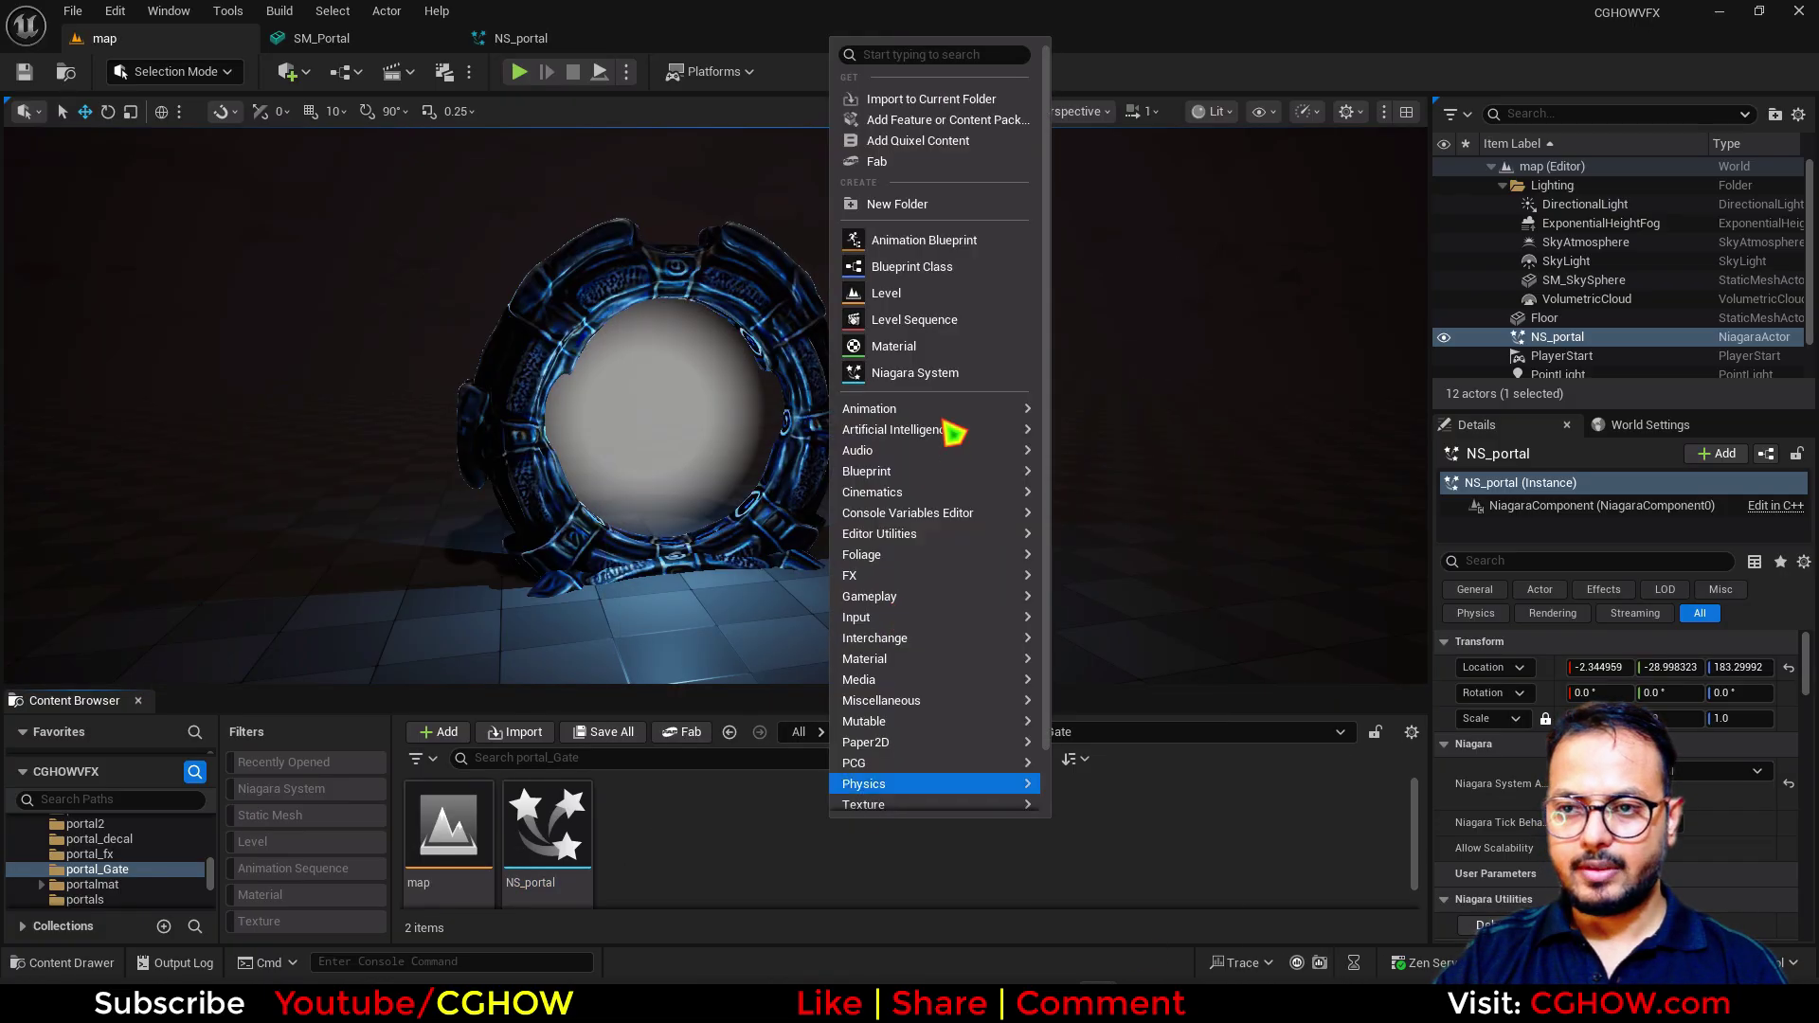
pyautogui.click(891, 343)
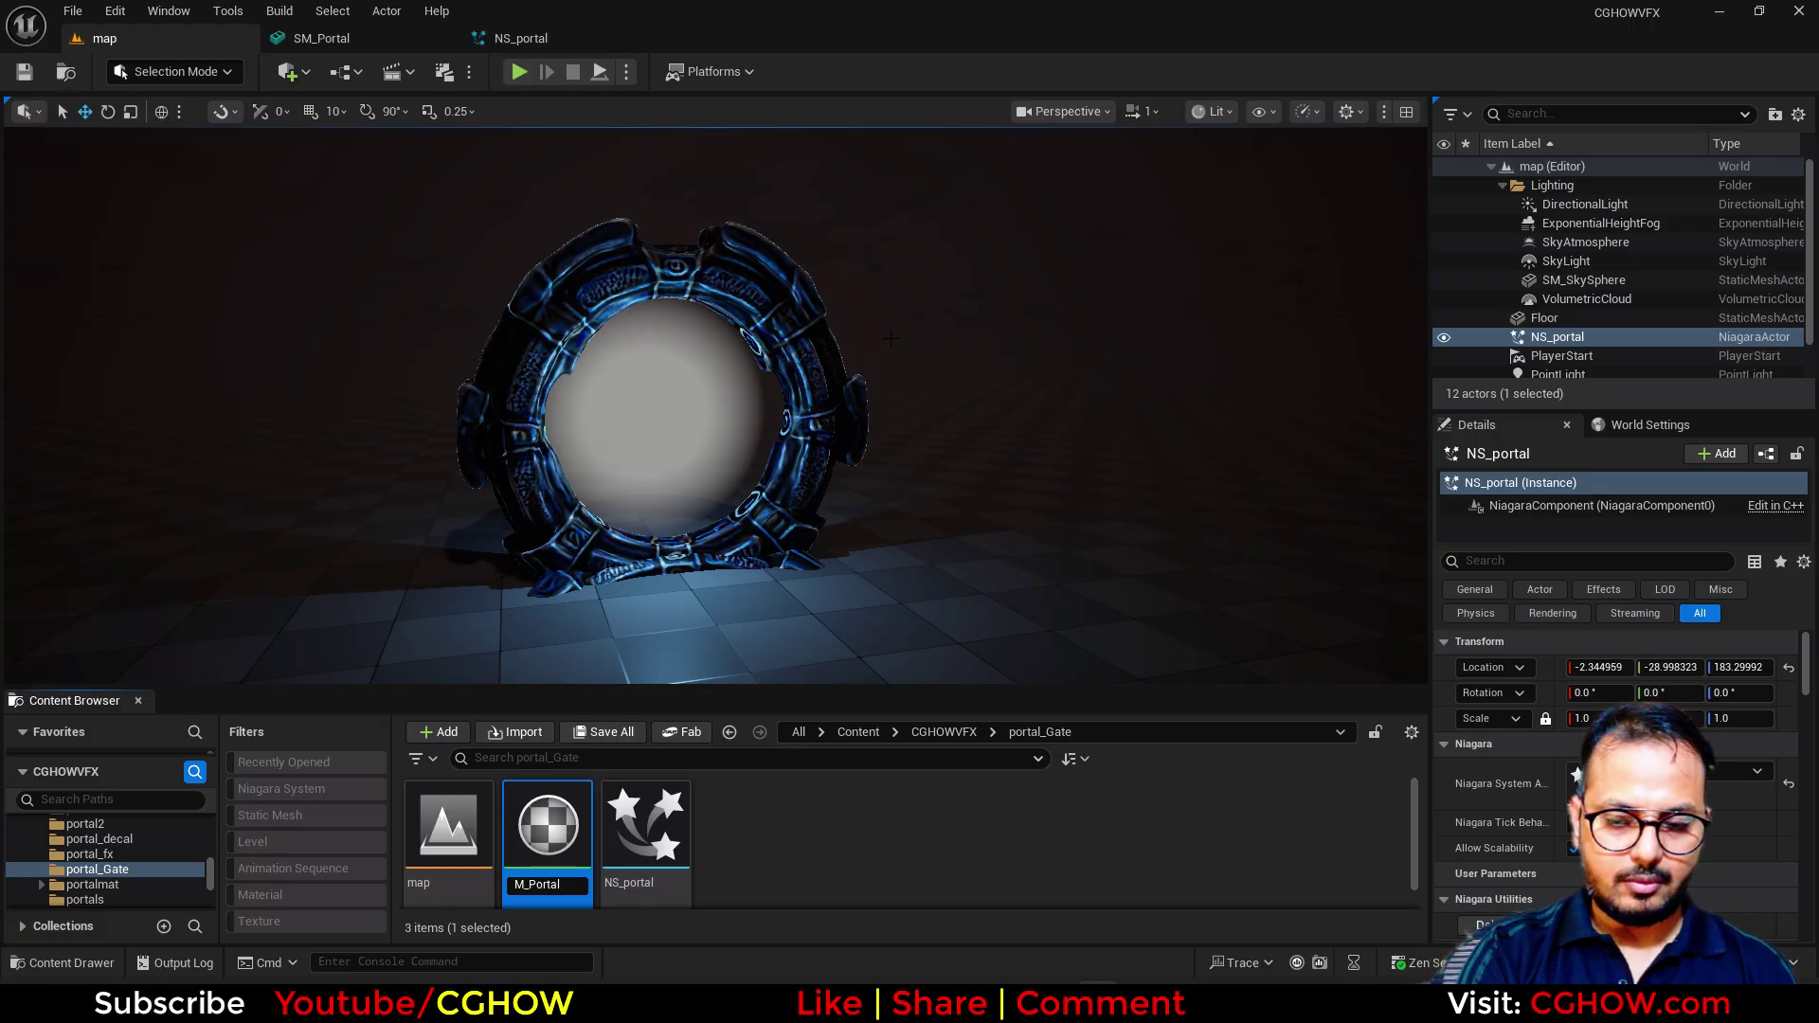
pyautogui.press('Return')
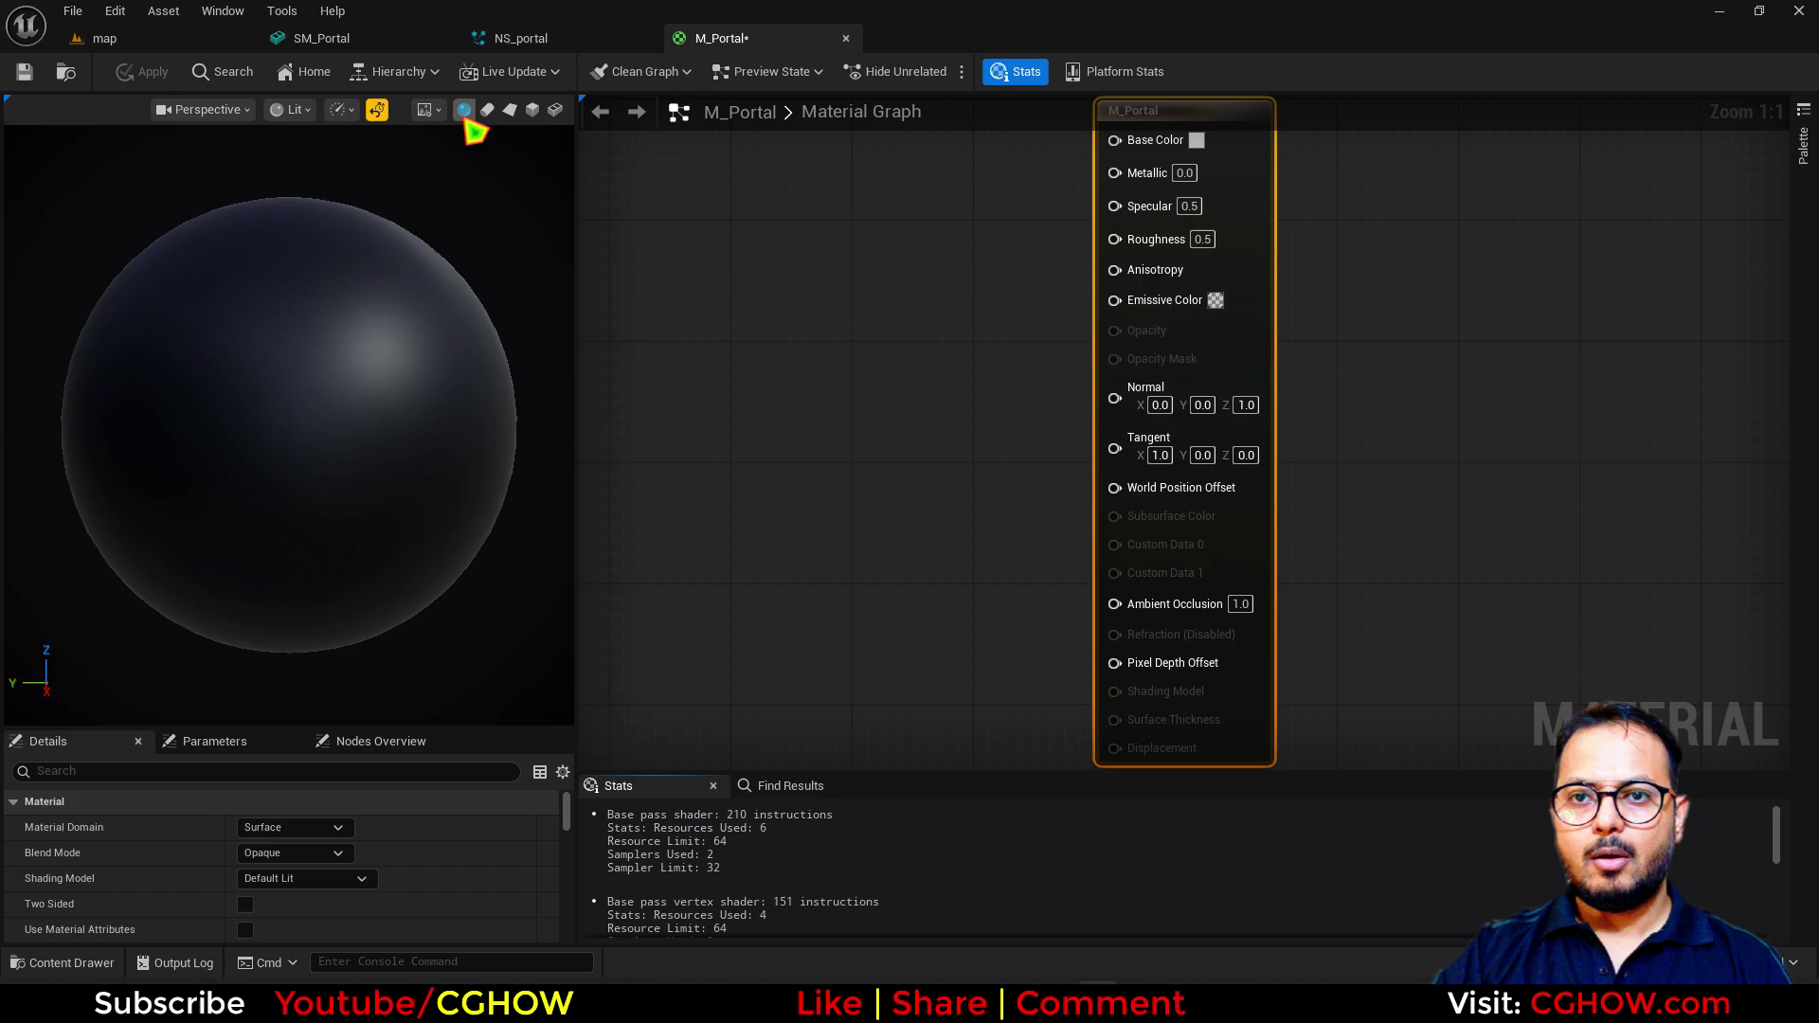
# Step: Preview M_Portal on a plane and make the material Translucent, Unlit and Two Sided
pyautogui.click(509, 109)
pyautogui.click(304, 852)
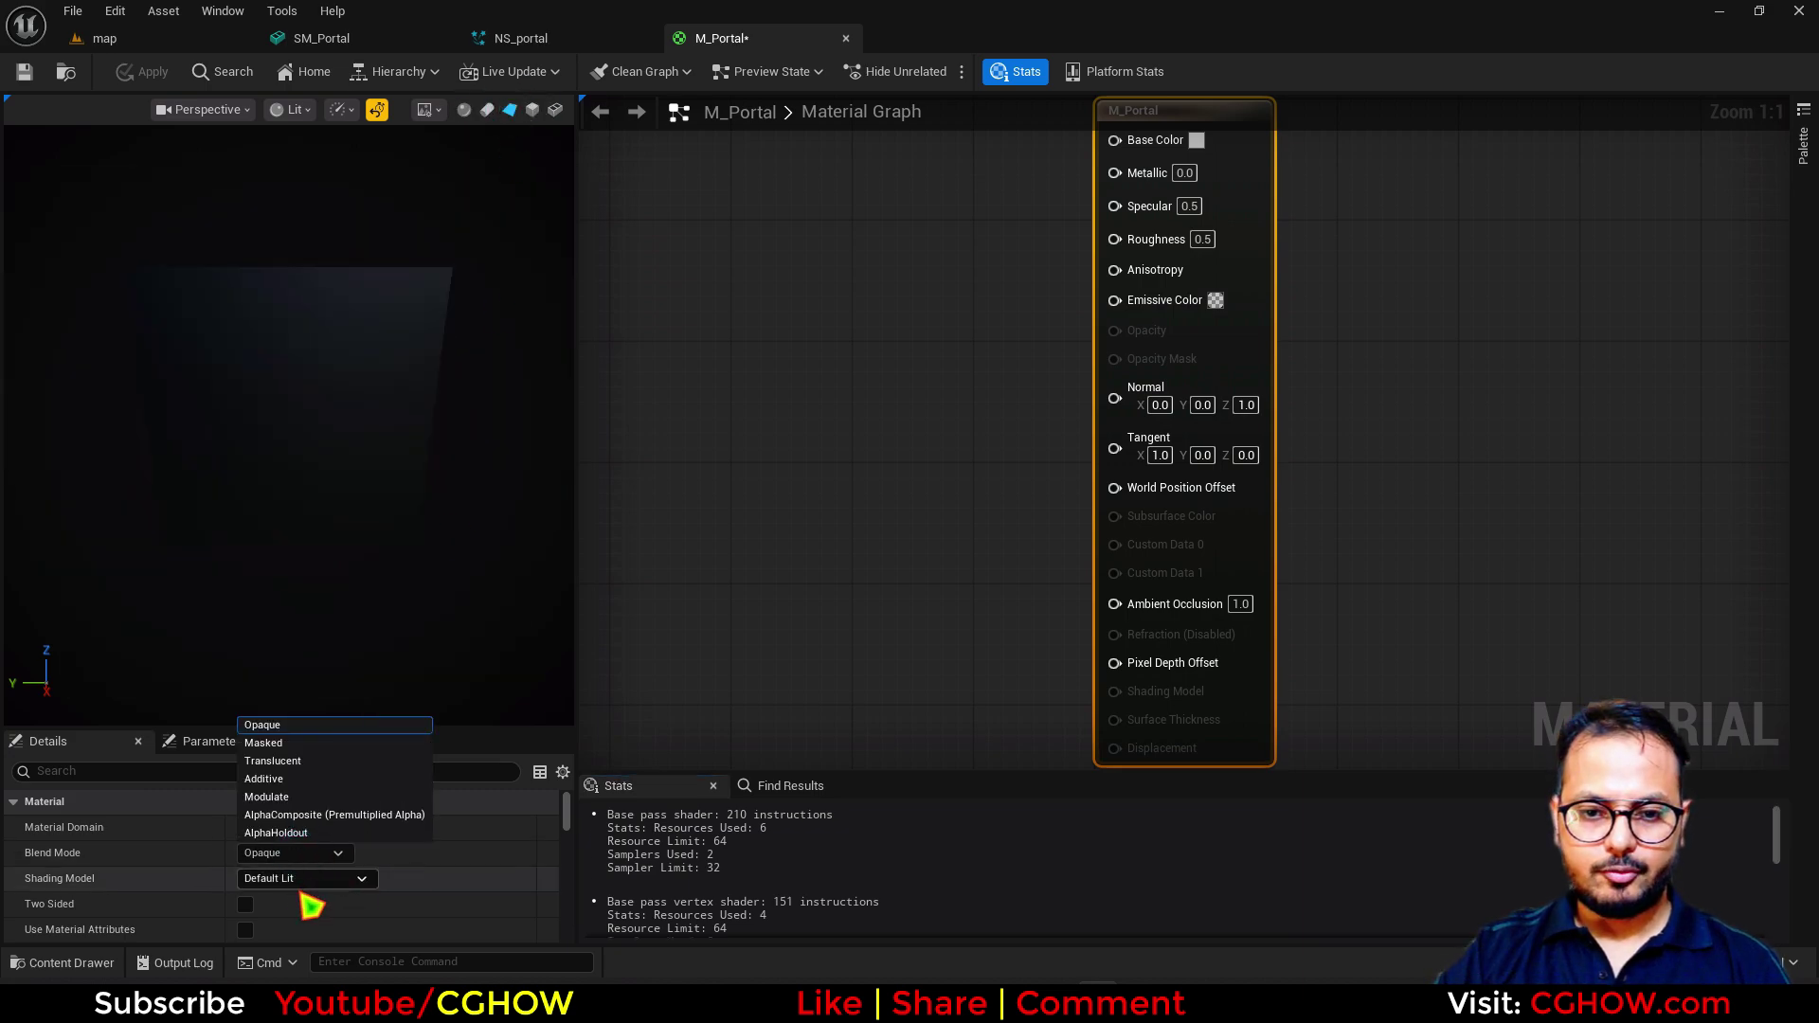
pyautogui.click(270, 768)
pyautogui.click(289, 876)
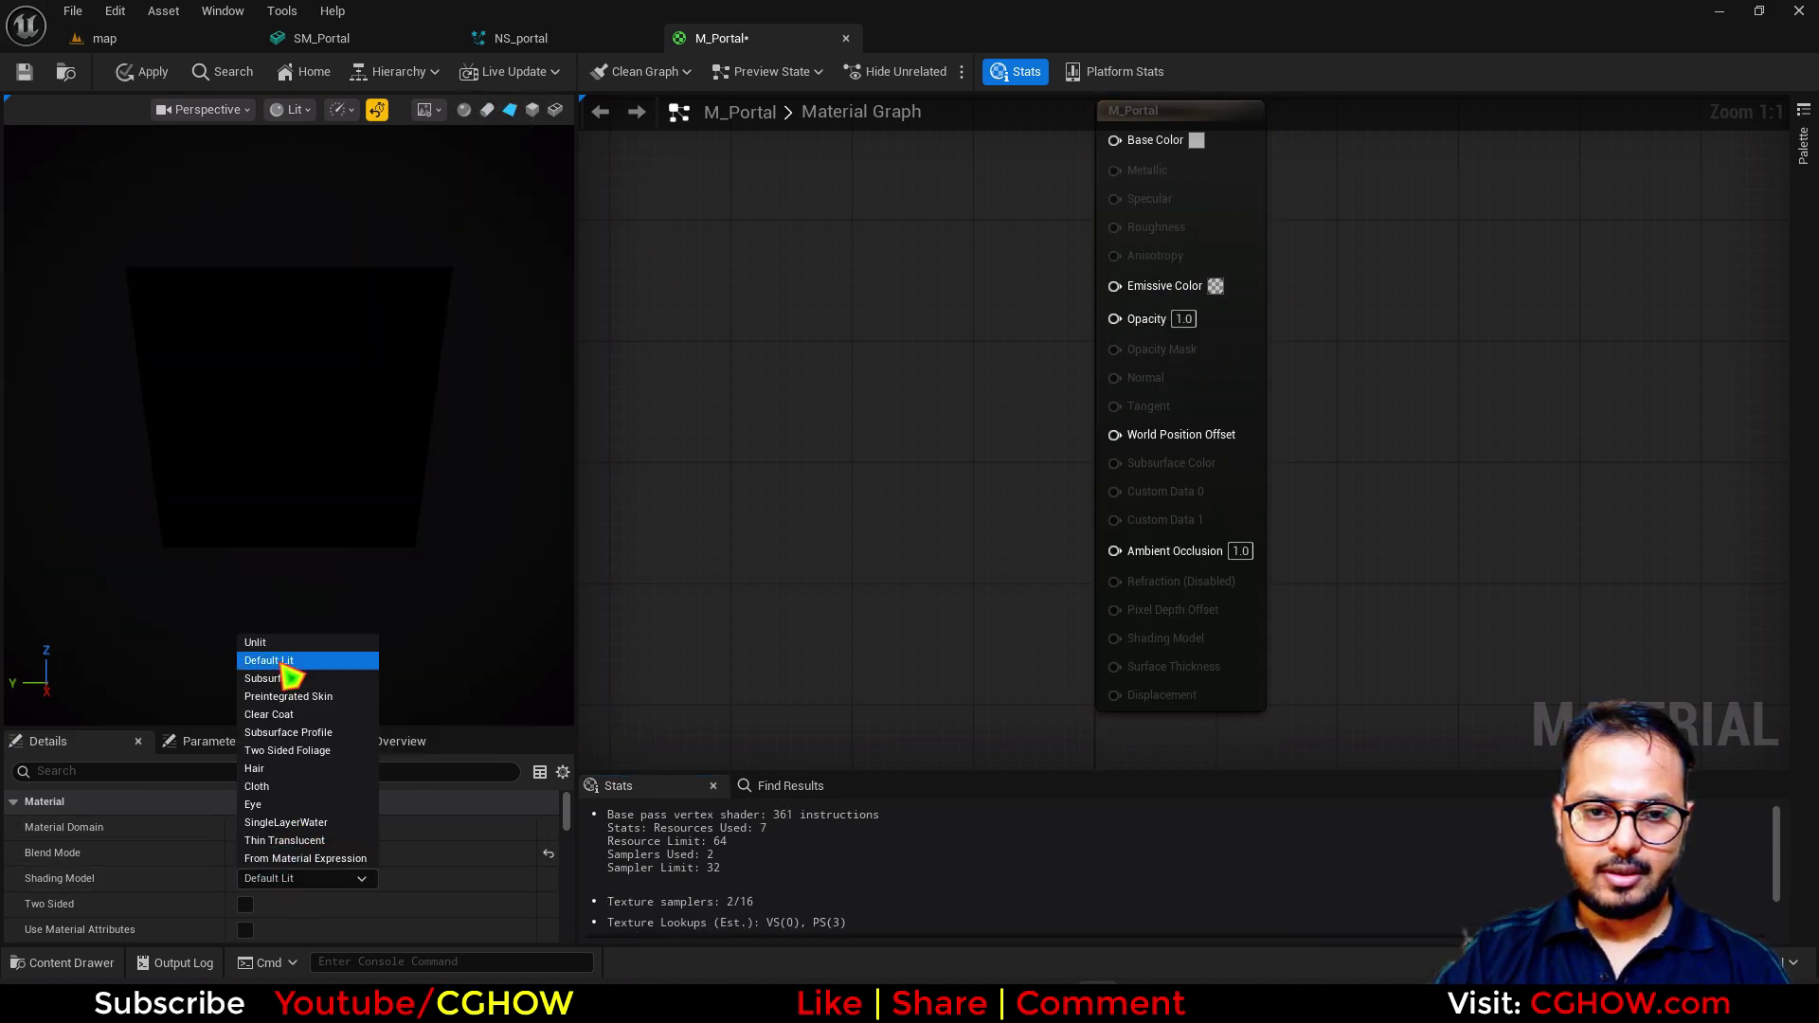
pyautogui.click(285, 647)
pyautogui.click(244, 905)
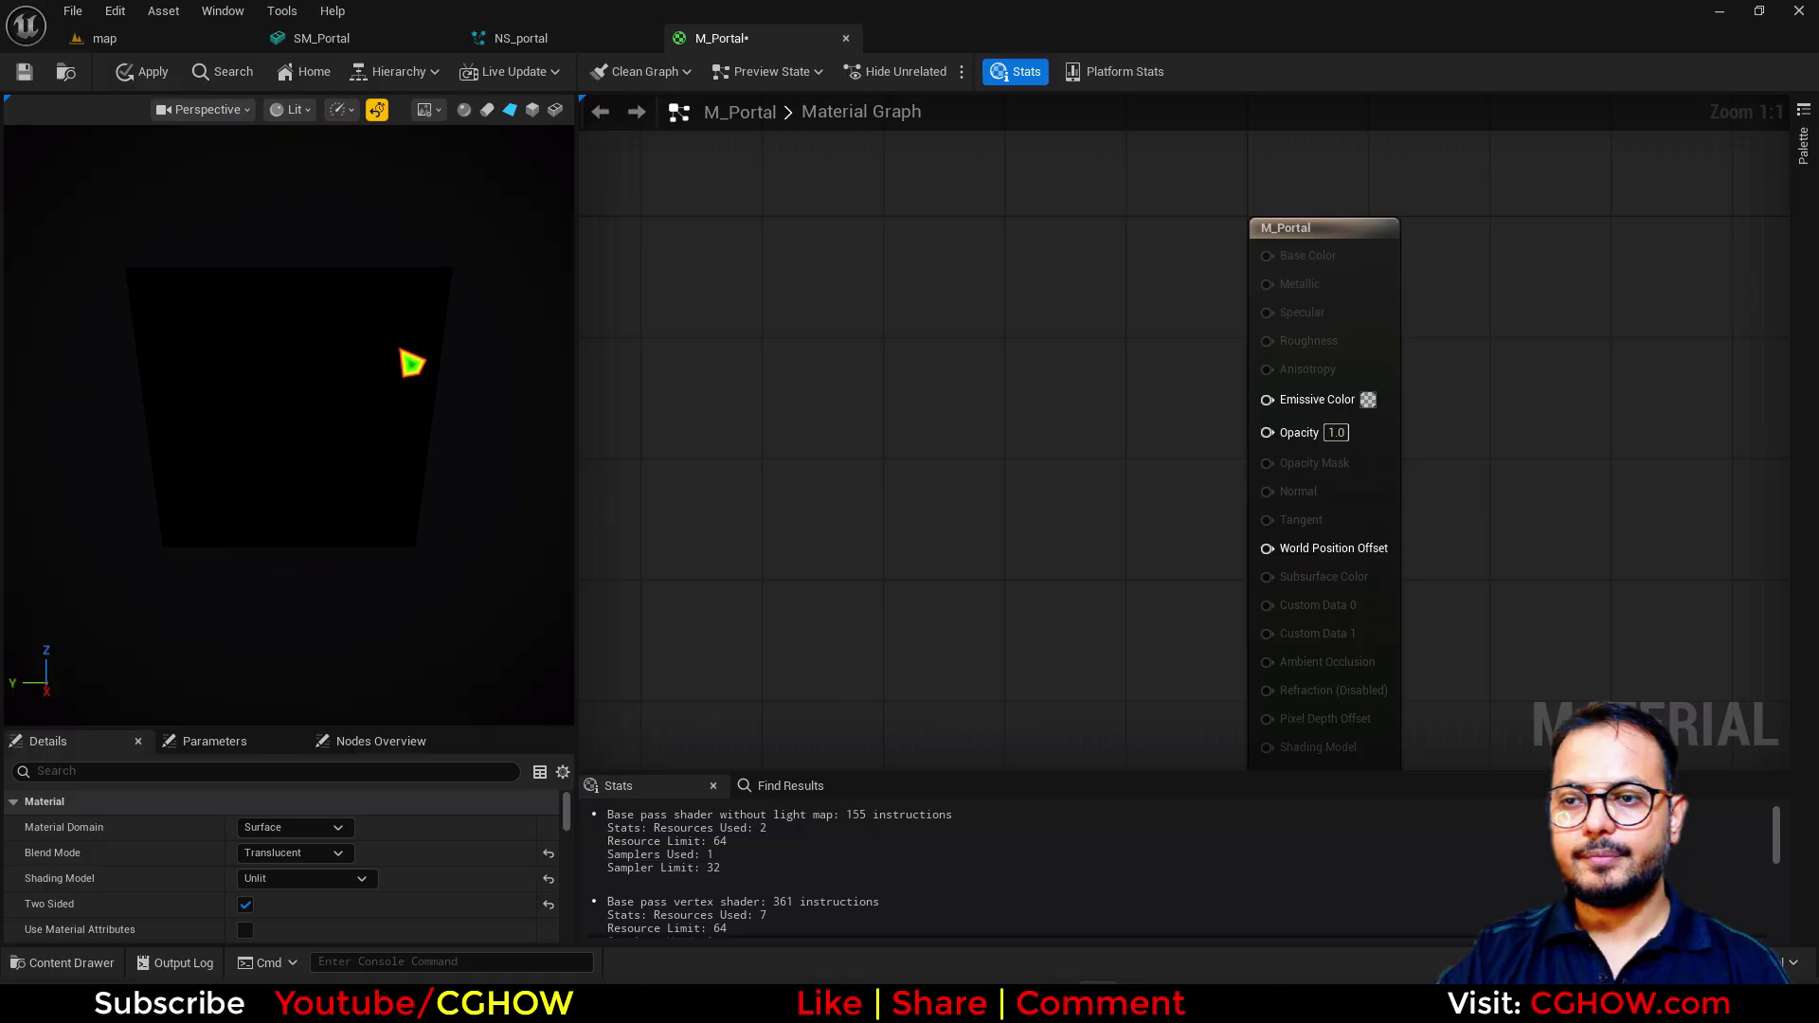
pyautogui.moveTo(398, 360); pyautogui.dragTo(467, 414)
# Step: Add a RadialGradientExponential node and connect its output to Emissive Color
pyautogui.moveTo(981, 462); pyautogui.dragTo(975, 442, button='right')
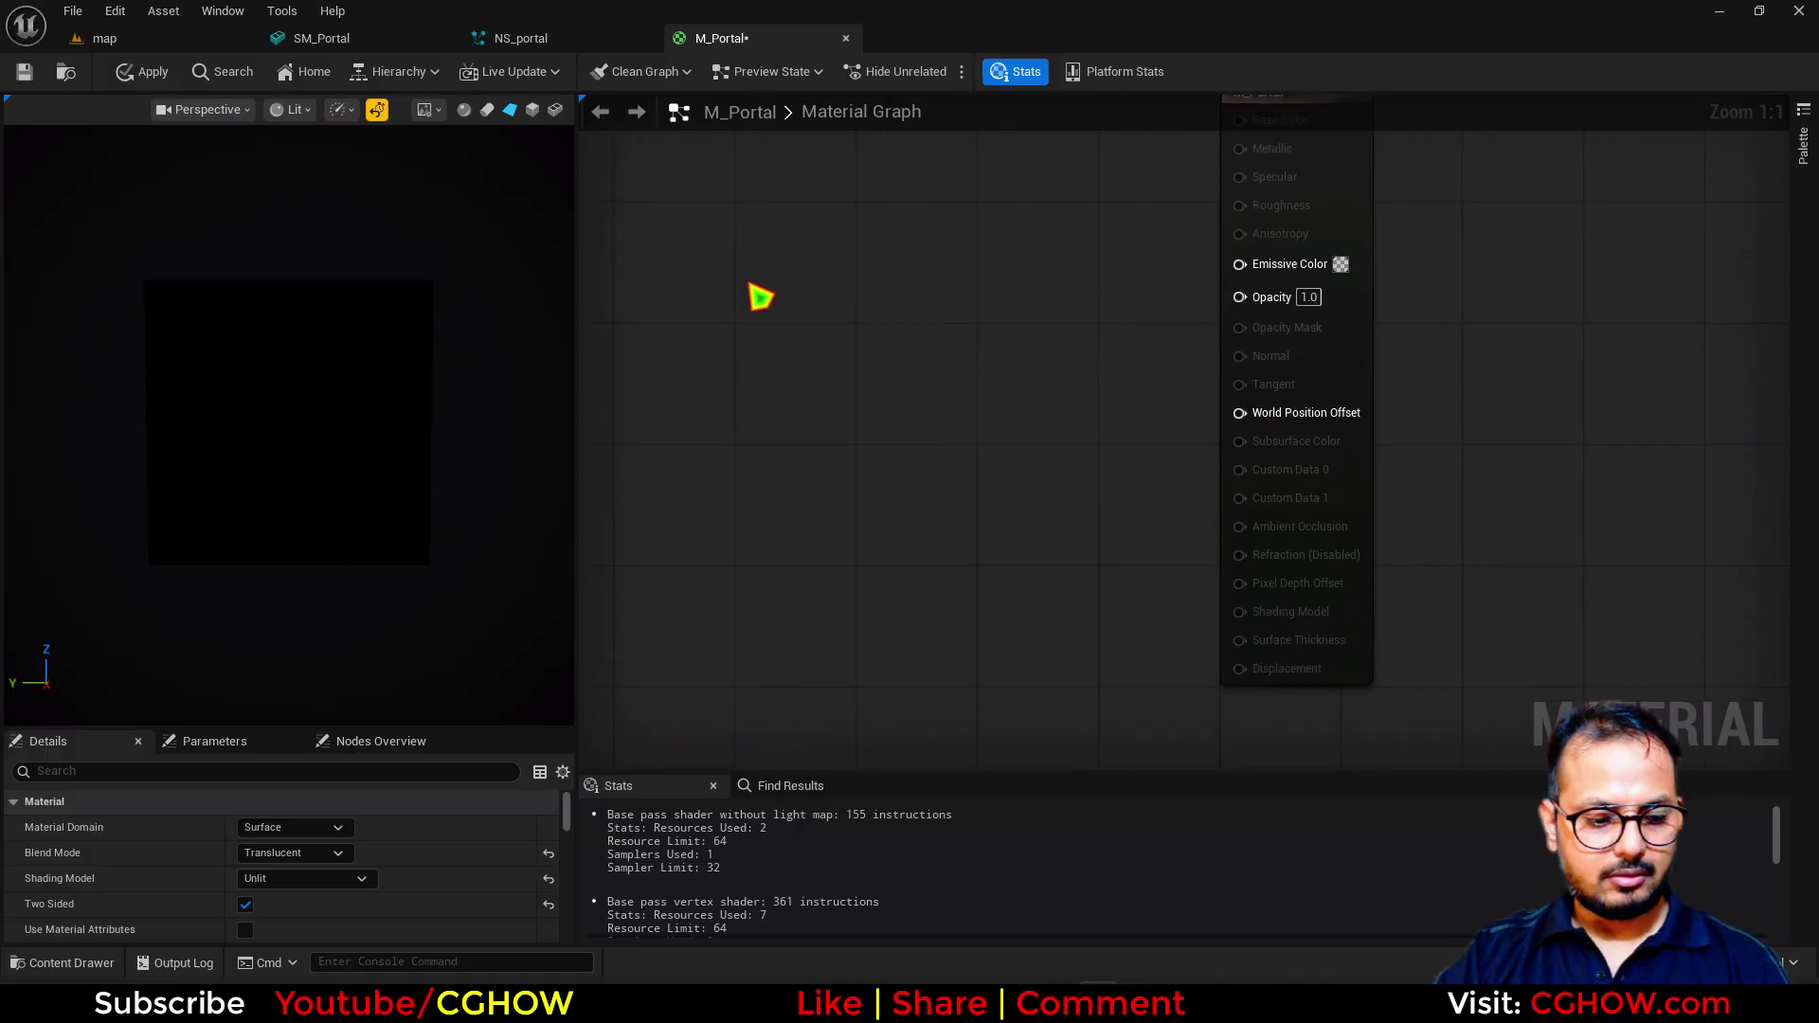
pyautogui.rightClick(753, 289)
pyautogui.write('ra')
pyautogui.click(839, 334)
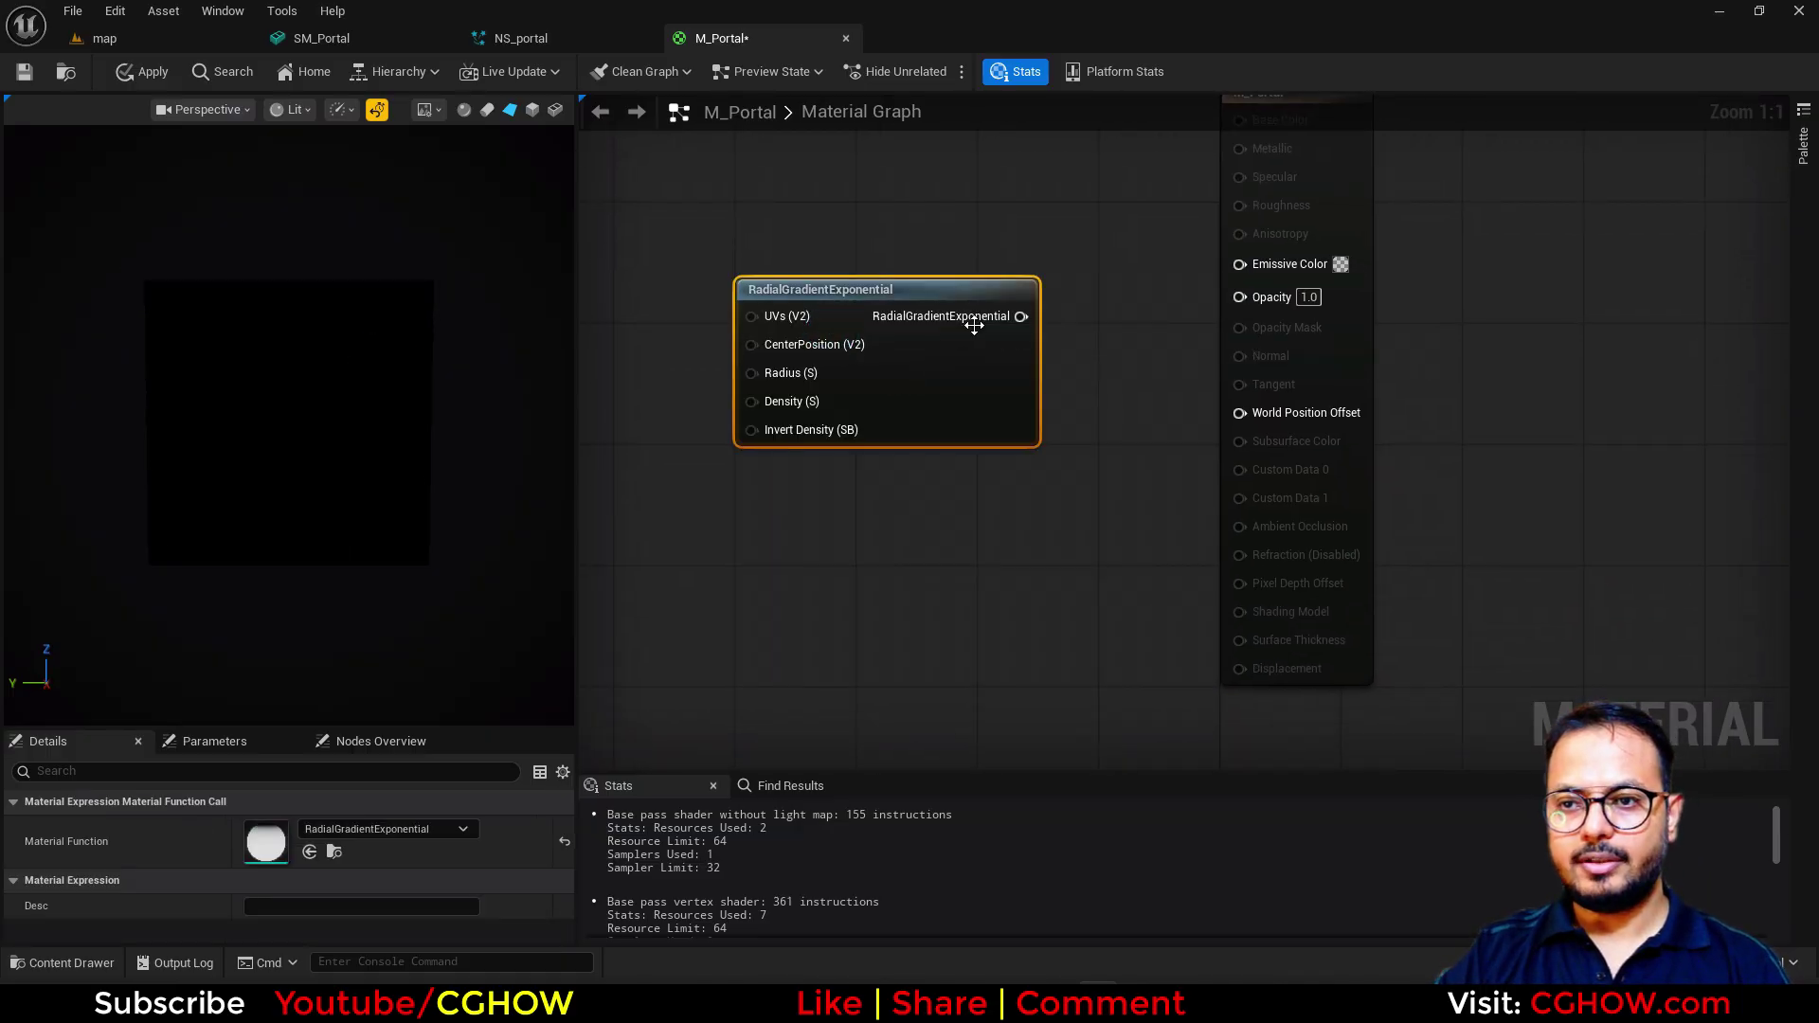
pyautogui.moveTo(1020, 317); pyautogui.dragTo(1275, 279)
pyautogui.moveTo(982, 394); pyautogui.dragTo(739, 394)
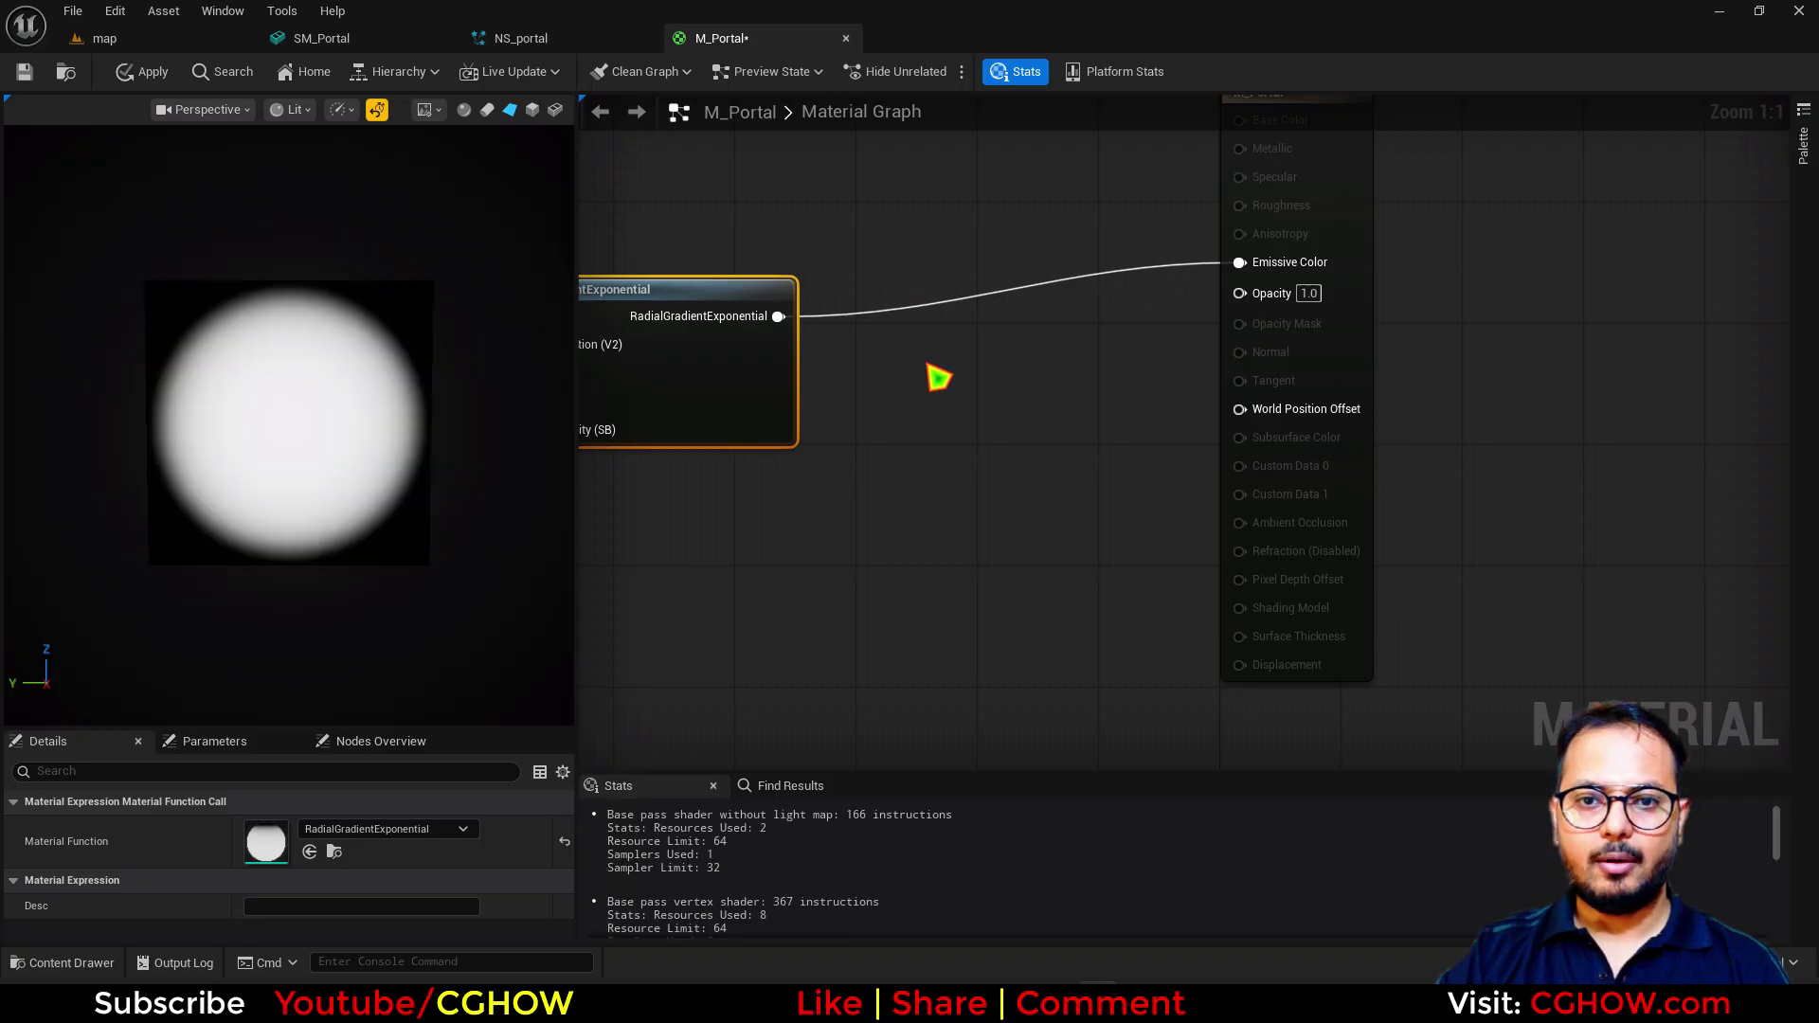
# Step: Invert the radial gradient with a OneMinus node placed between it and Emissive Color
pyautogui.moveTo(927, 365); pyautogui.dragTo(928, 429, button='right')
pyautogui.click(901, 325)
pyautogui.press('o')
pyautogui.click(820, 336)
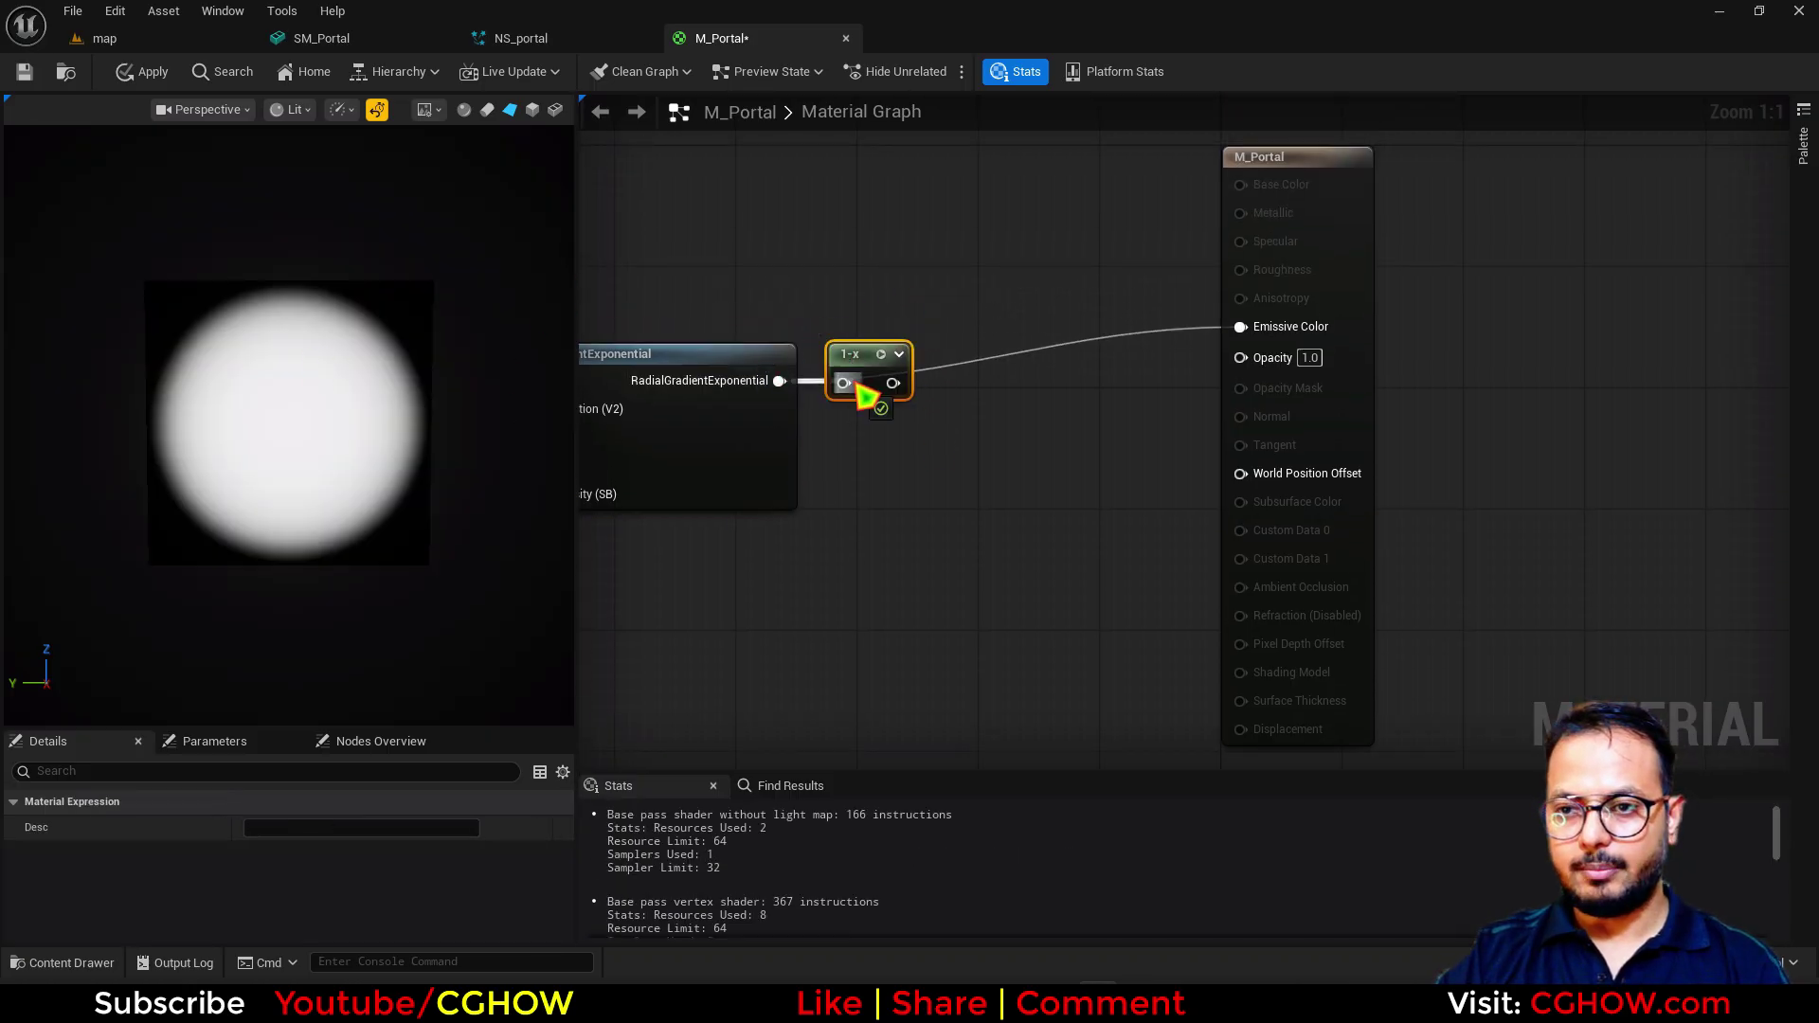
pyautogui.moveTo(1267, 336); pyautogui.dragTo(1260, 329)
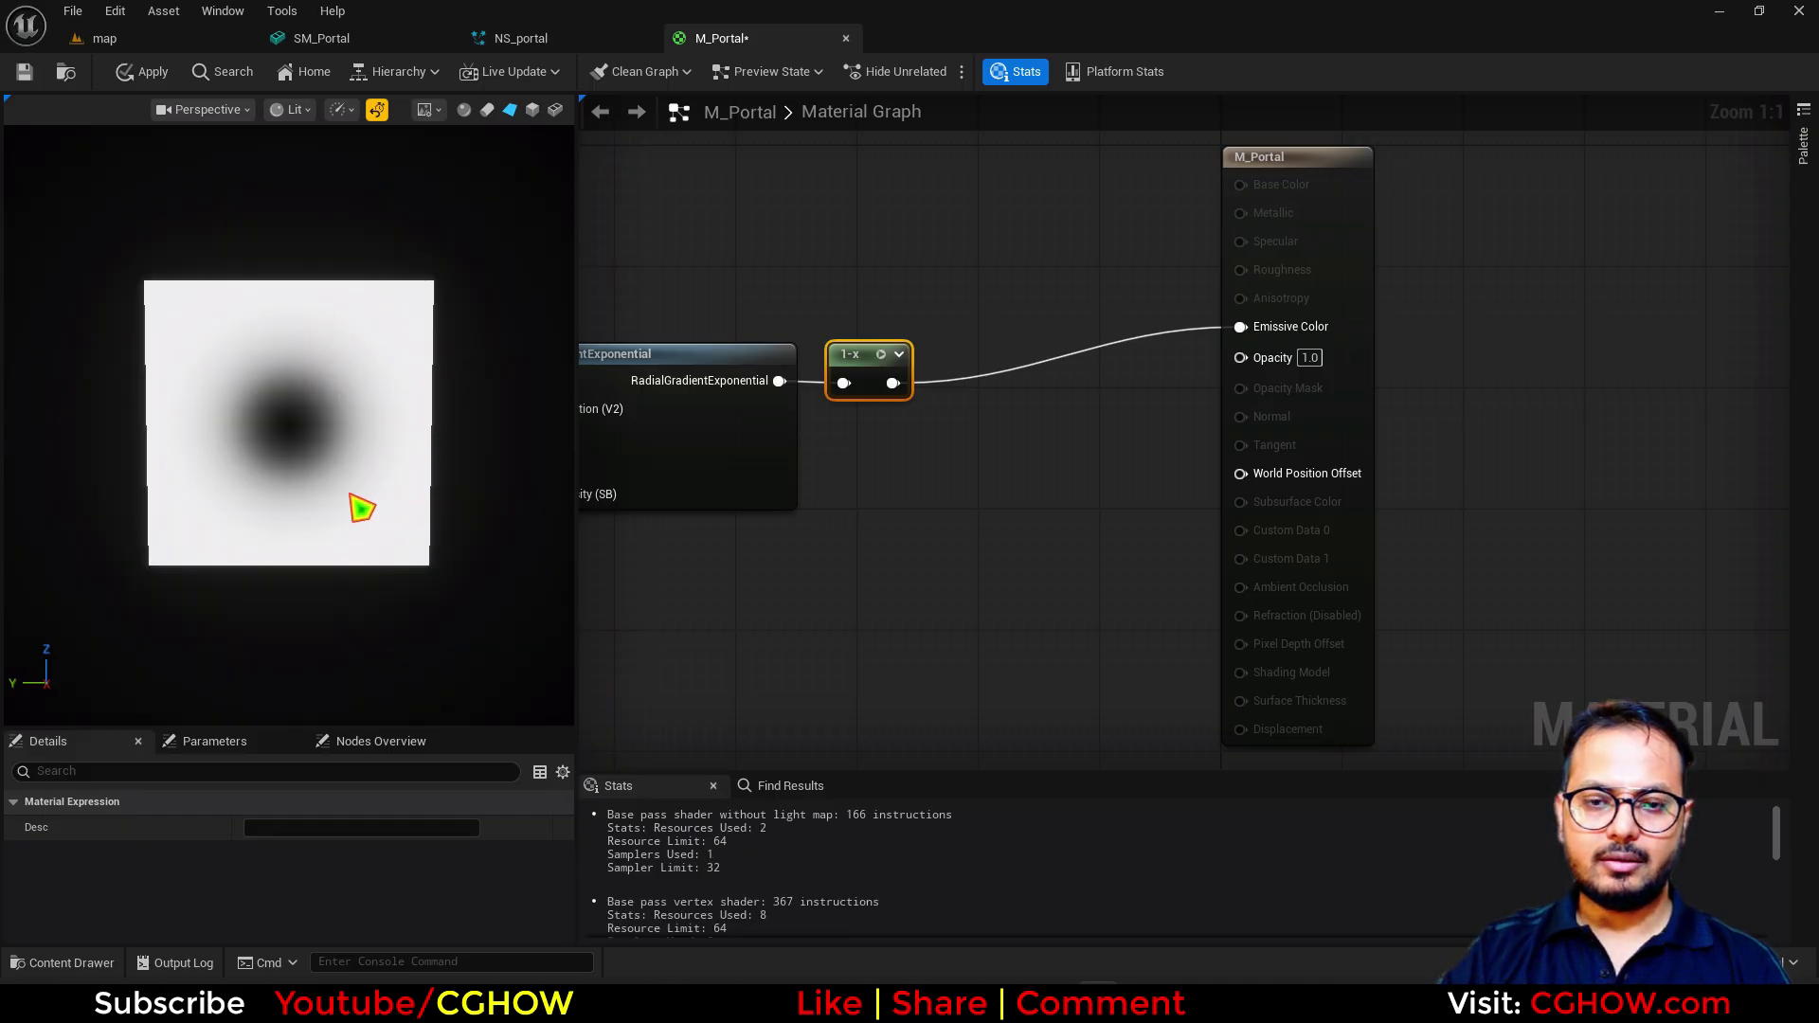
# Step: Duplicate the RadialGradientExponential node and place the copy below the original
pyautogui.click(739, 462)
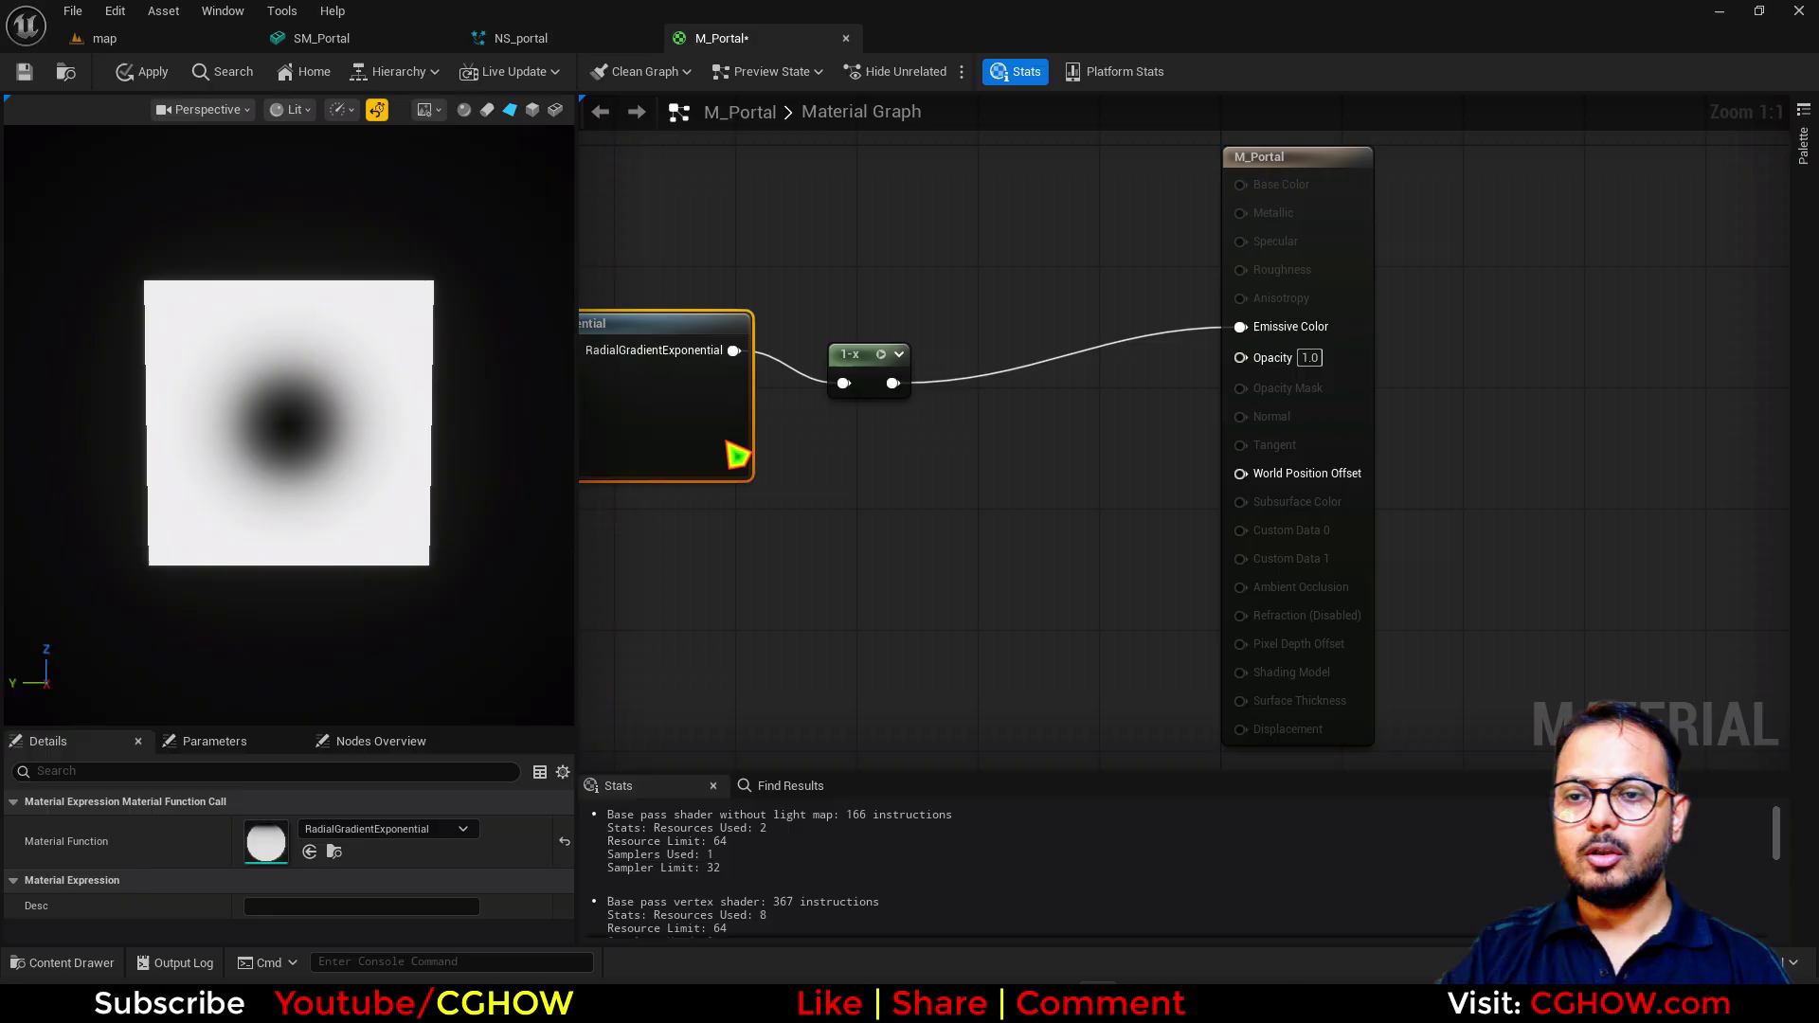
pyautogui.moveTo(739, 462); pyautogui.dragTo(978, 521, button='right')
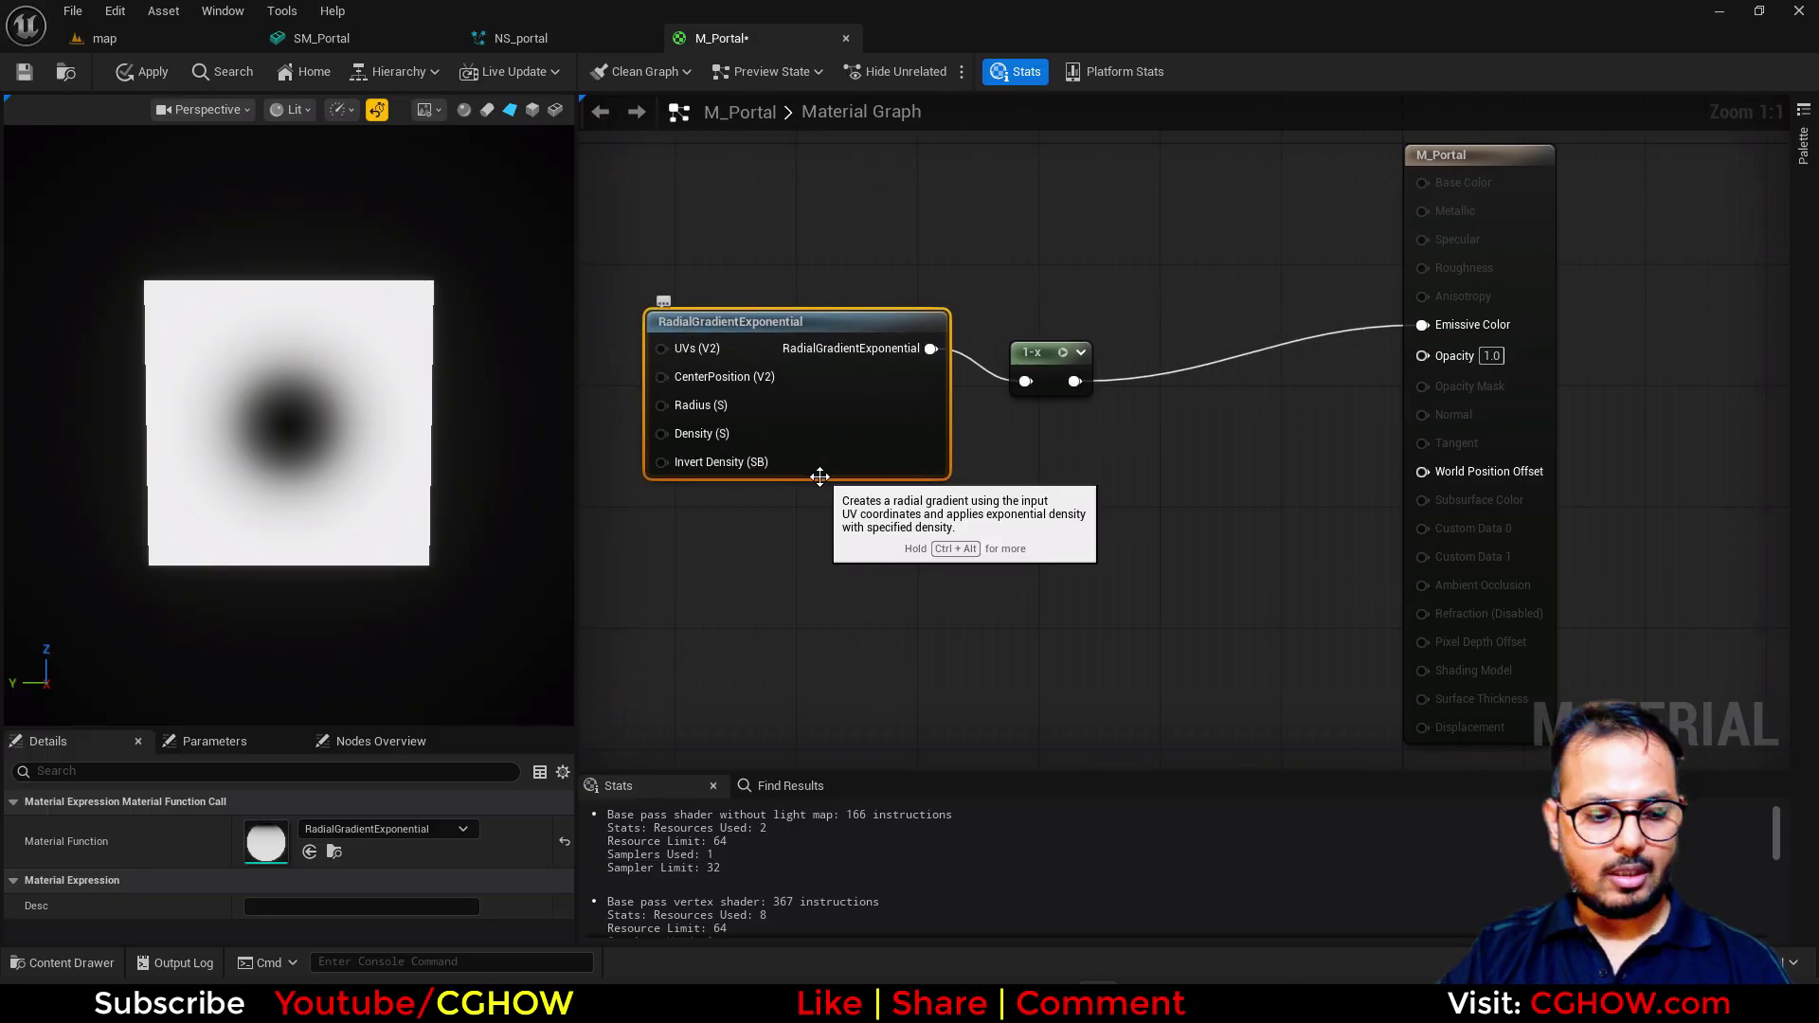
pyautogui.hotkey('ctrl', 'd')
pyautogui.moveTo(625, 558); pyautogui.dragTo(704, 536, button='right')
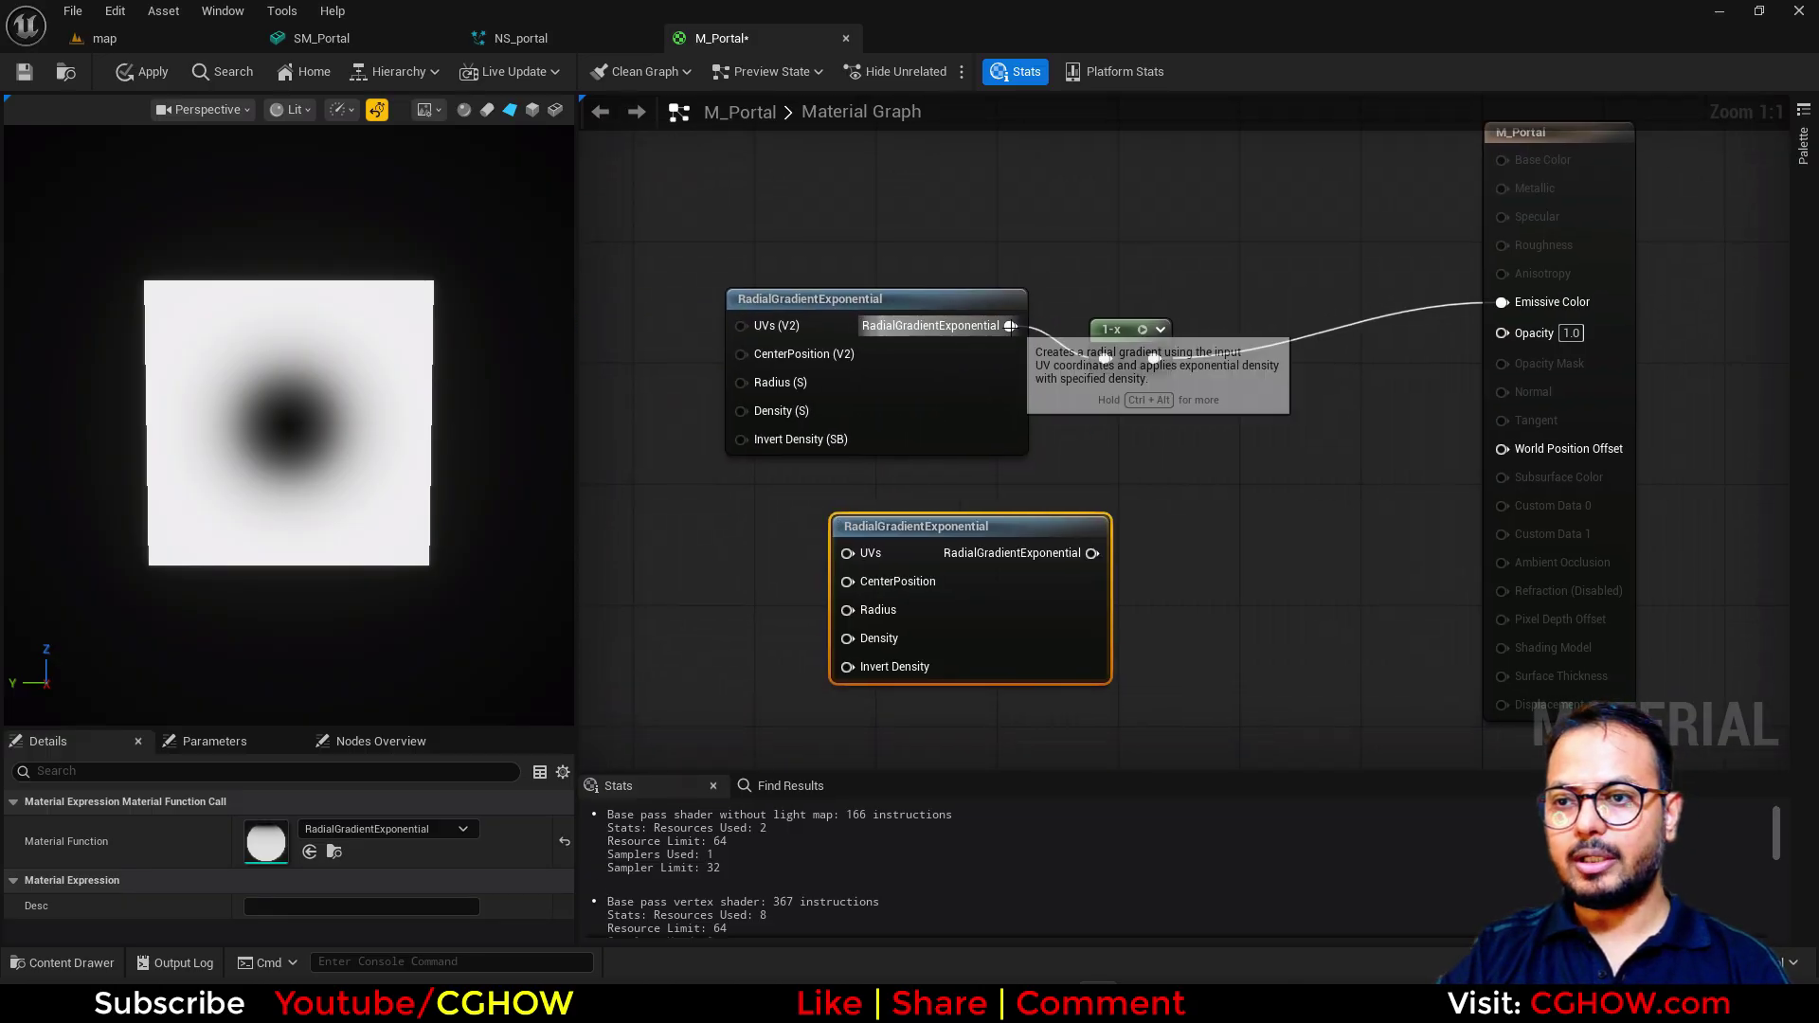
pyautogui.moveTo(1010, 325); pyautogui.dragTo(1136, 462)
pyautogui.click(662, 585)
pyautogui.press('2')
pyautogui.click(657, 603)
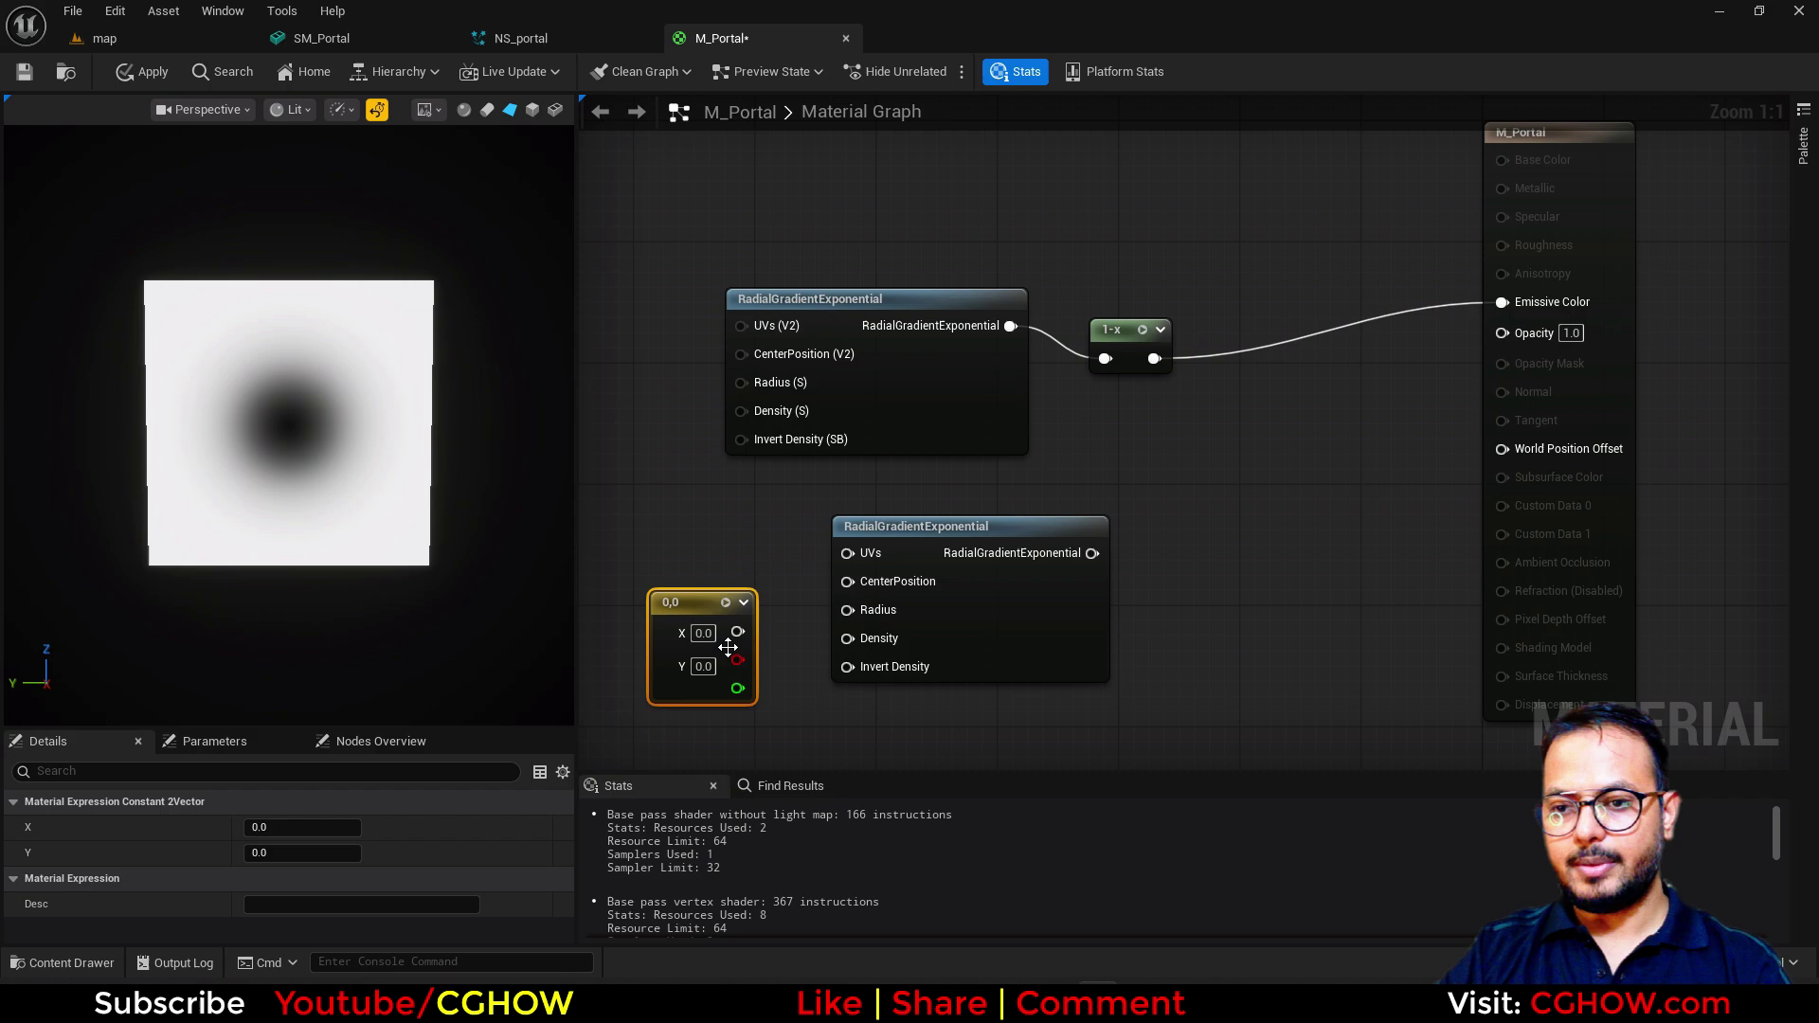
pyautogui.press('Delete')
# Step: Feed a constant of 500 into the duplicated radial gradient's Density input
pyautogui.click(785, 630)
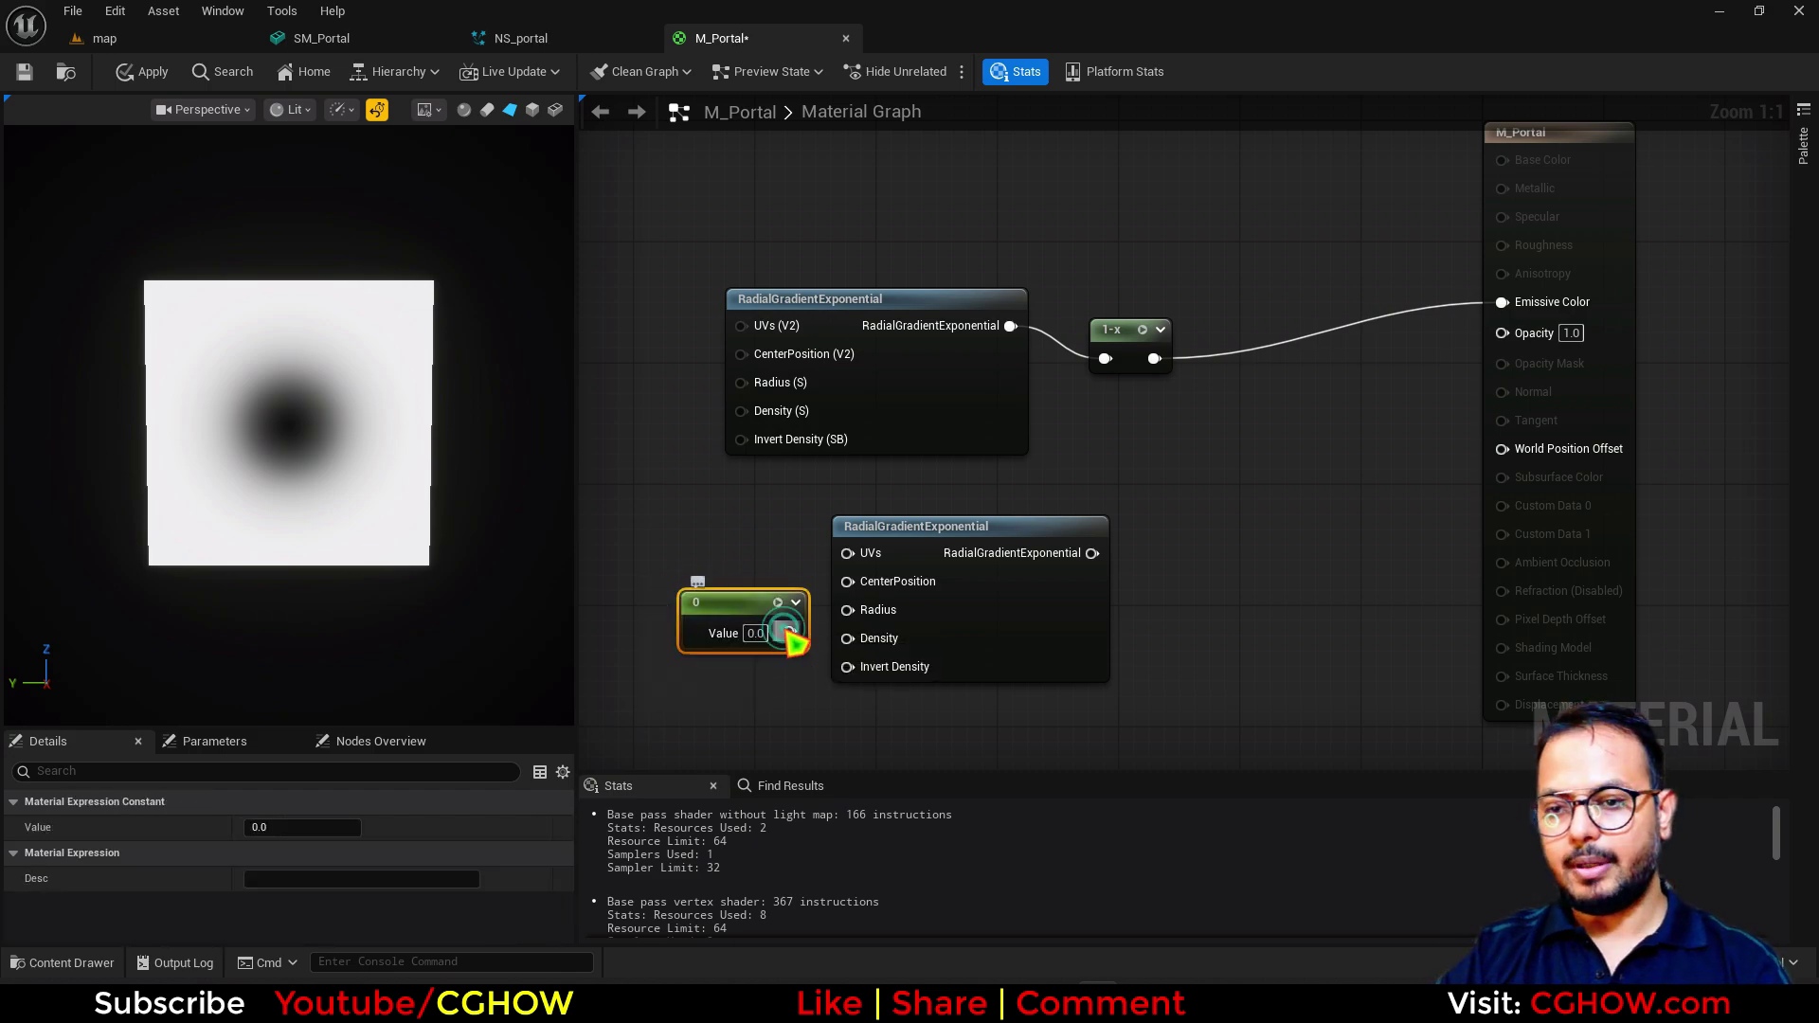
pyautogui.write('500')
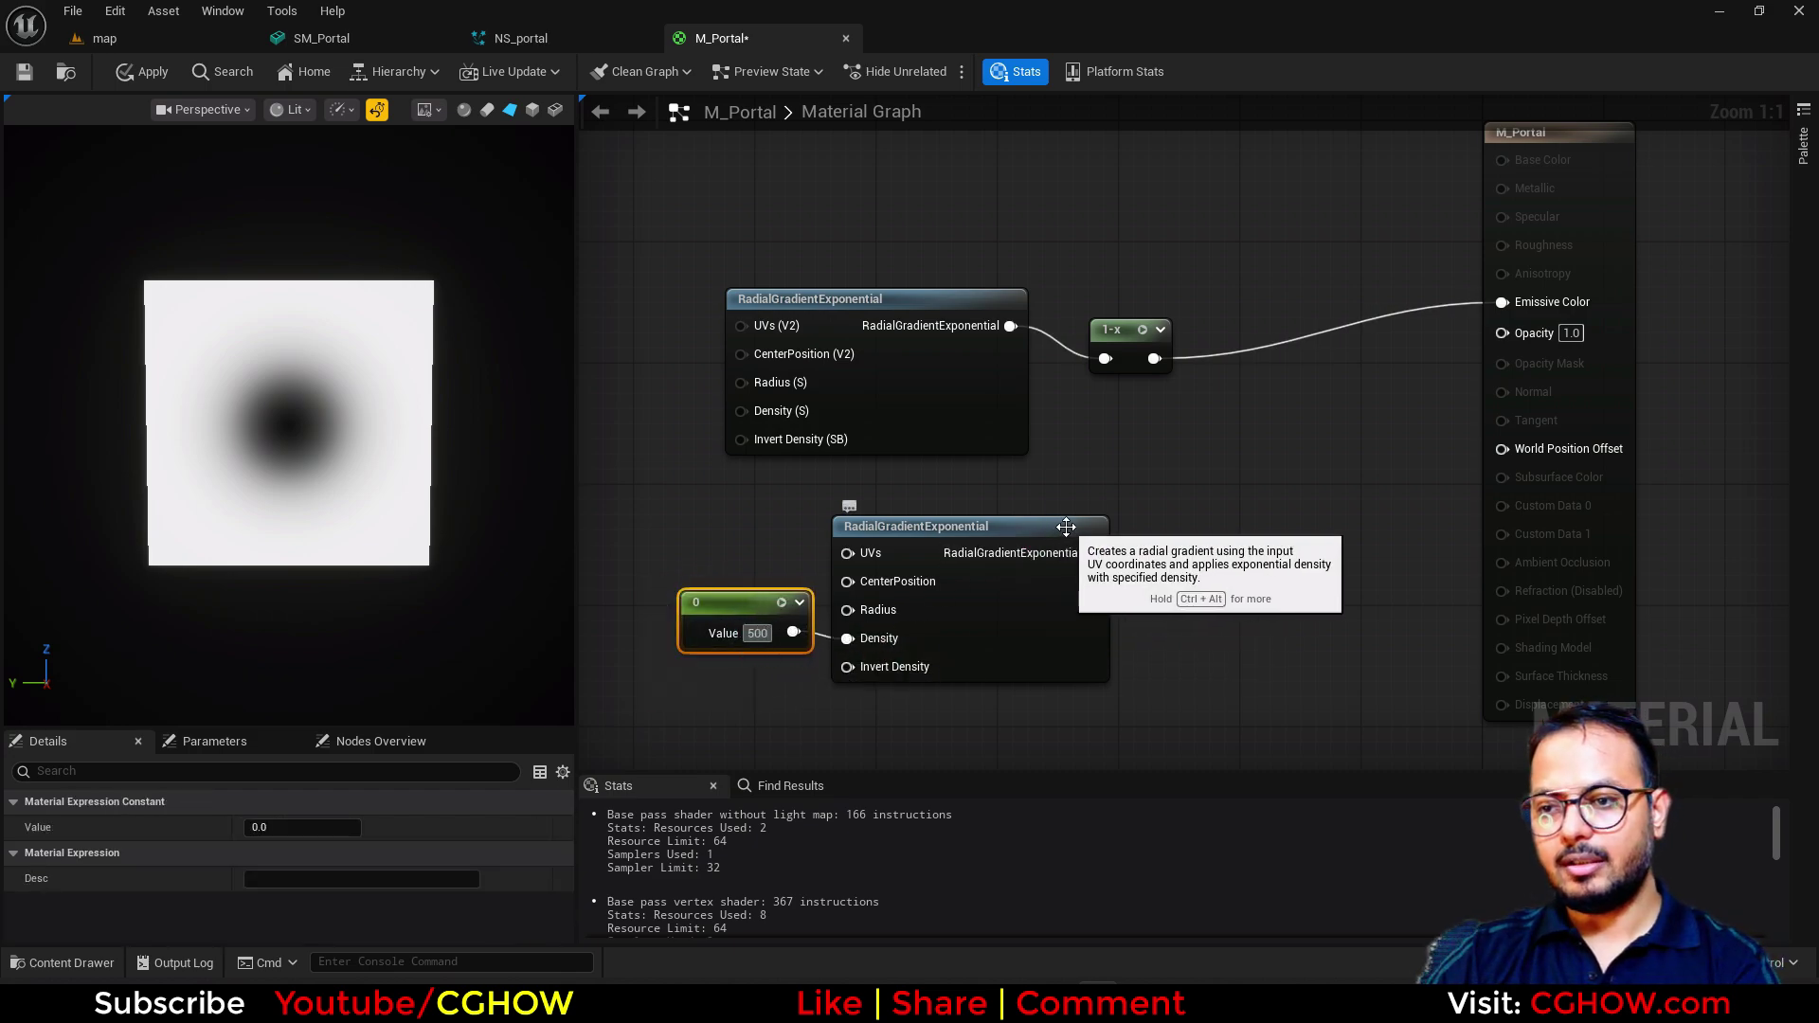
pyautogui.click(1063, 526)
# Step: Multiply the inverted gradient by the hard-edged radial gradient and preview the Multiply node's result
pyautogui.click(1158, 518)
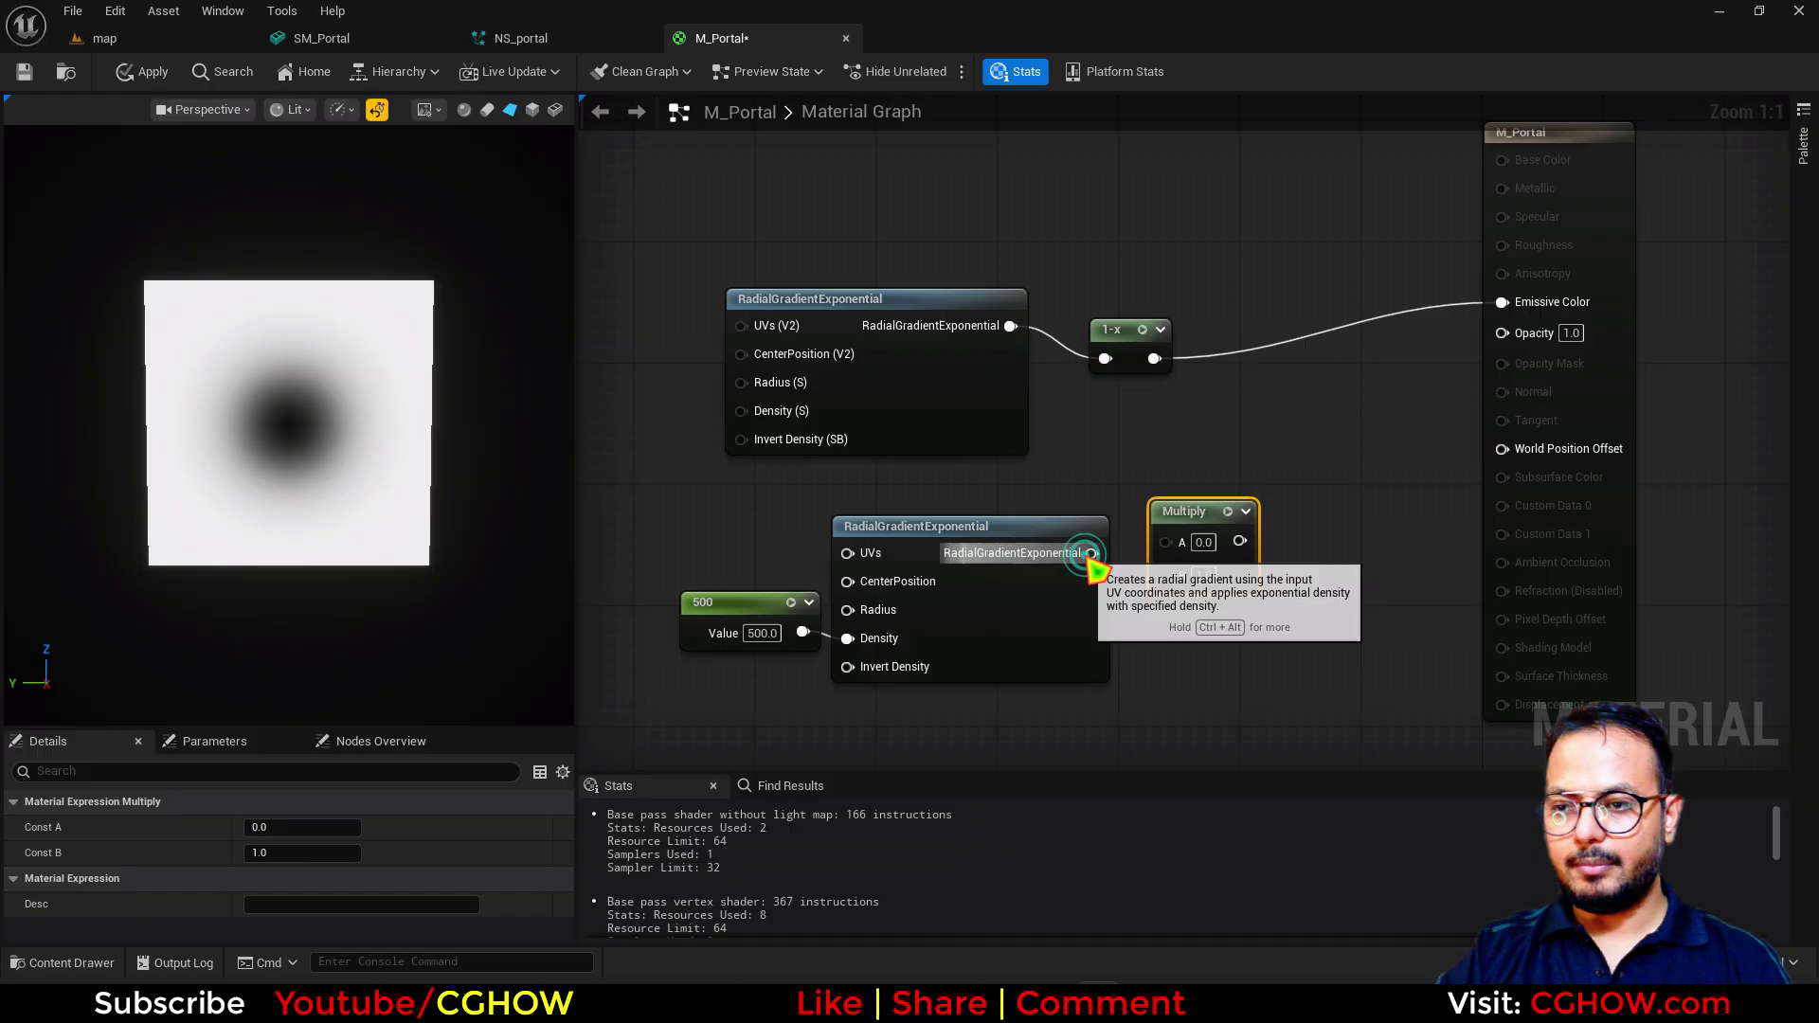
pyautogui.moveTo(1092, 552); pyautogui.dragTo(1167, 575)
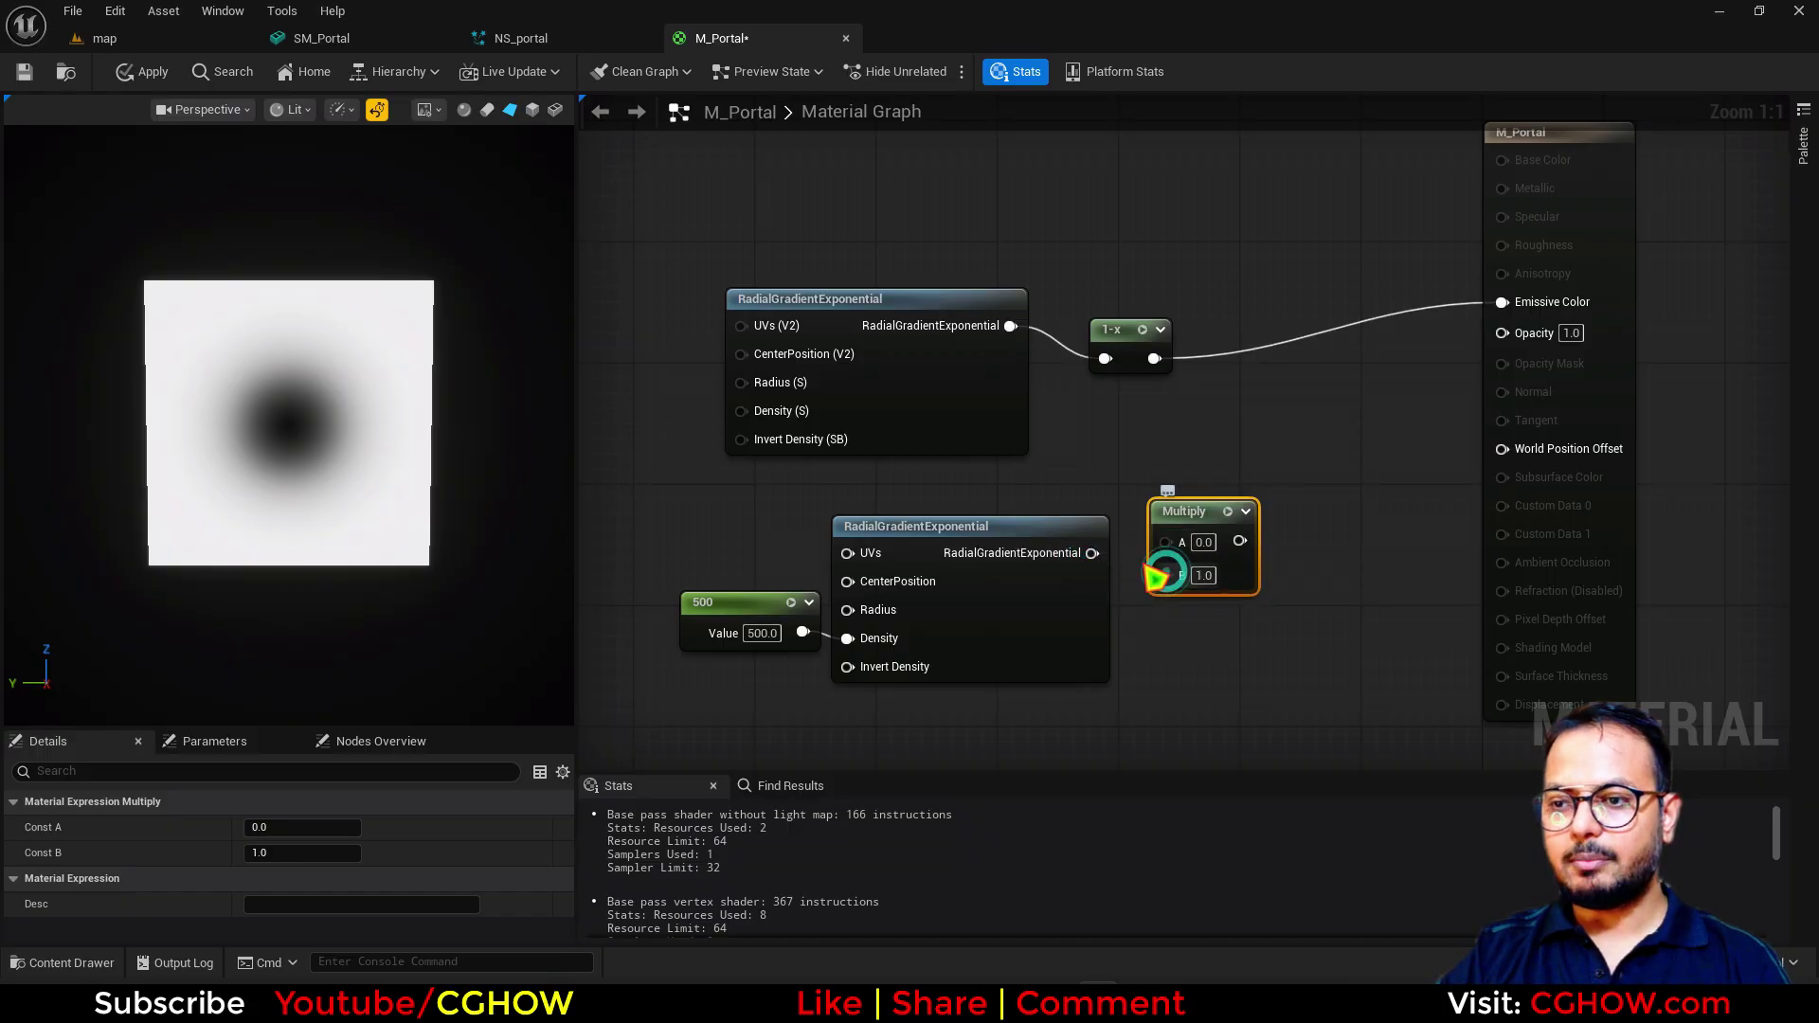
pyautogui.rightClick(1085, 538)
pyautogui.click(1168, 131)
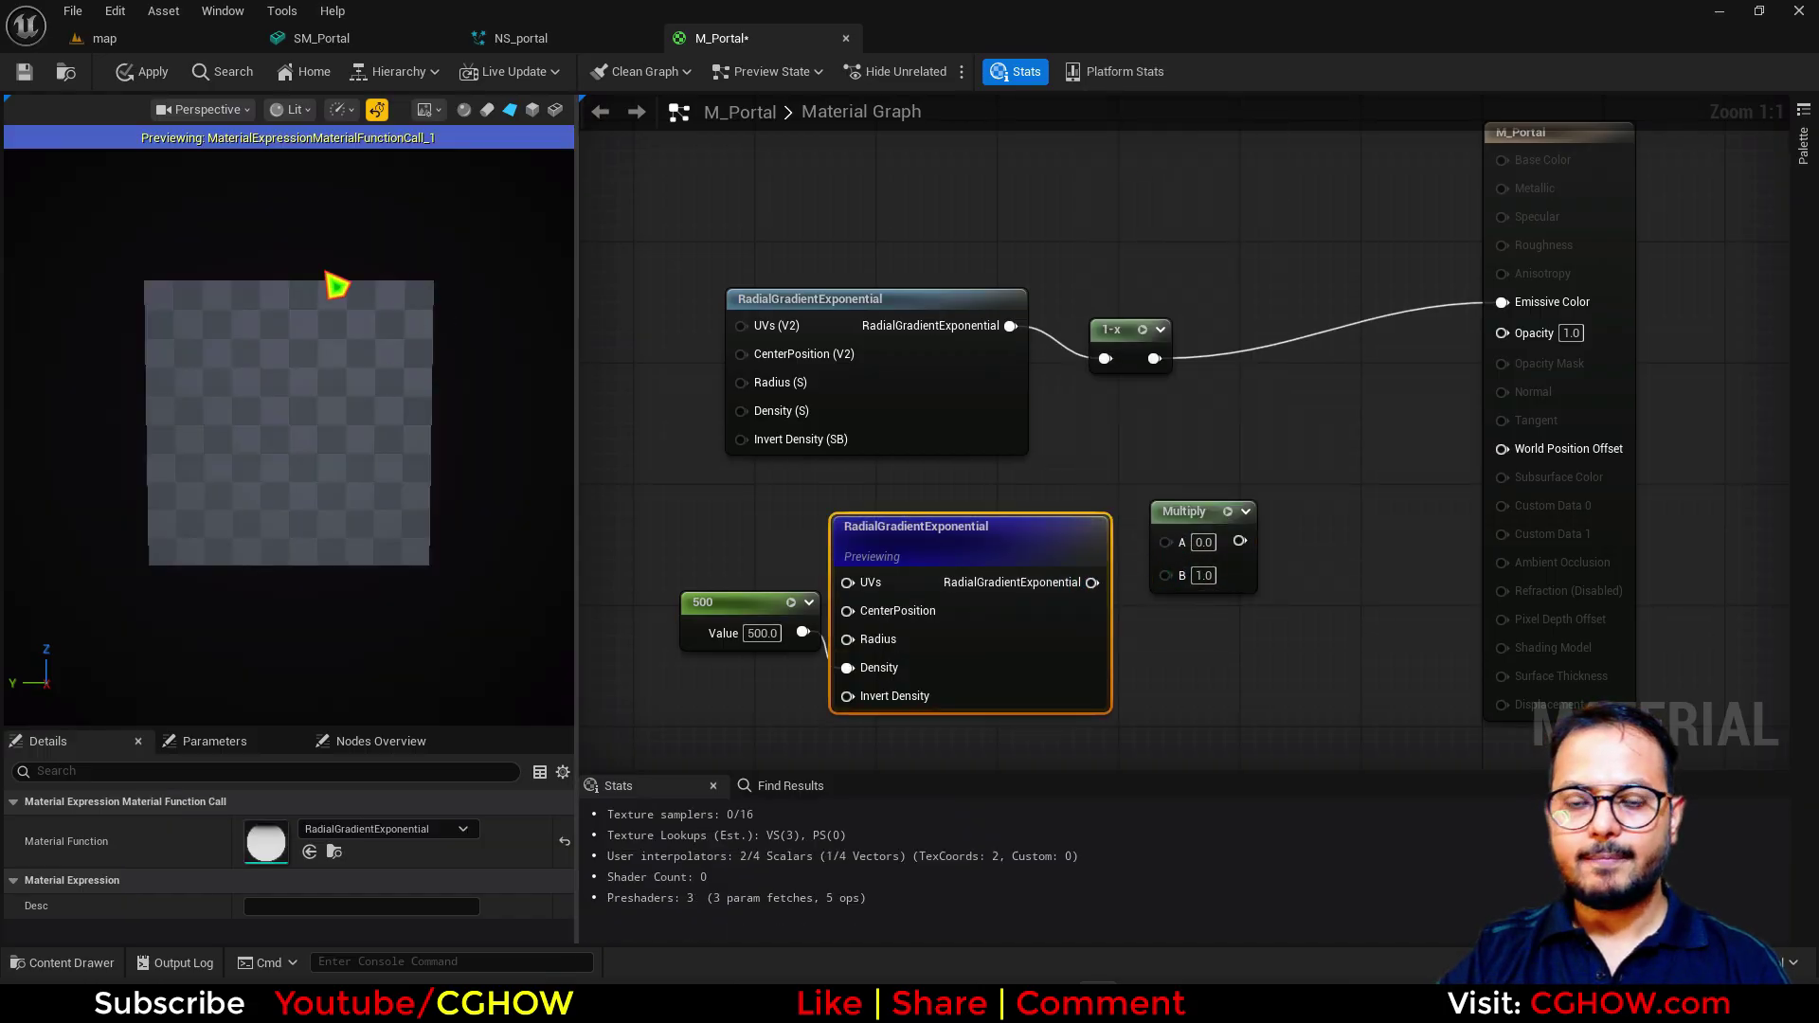
pyautogui.moveTo(1092, 582); pyautogui.dragTo(1152, 369)
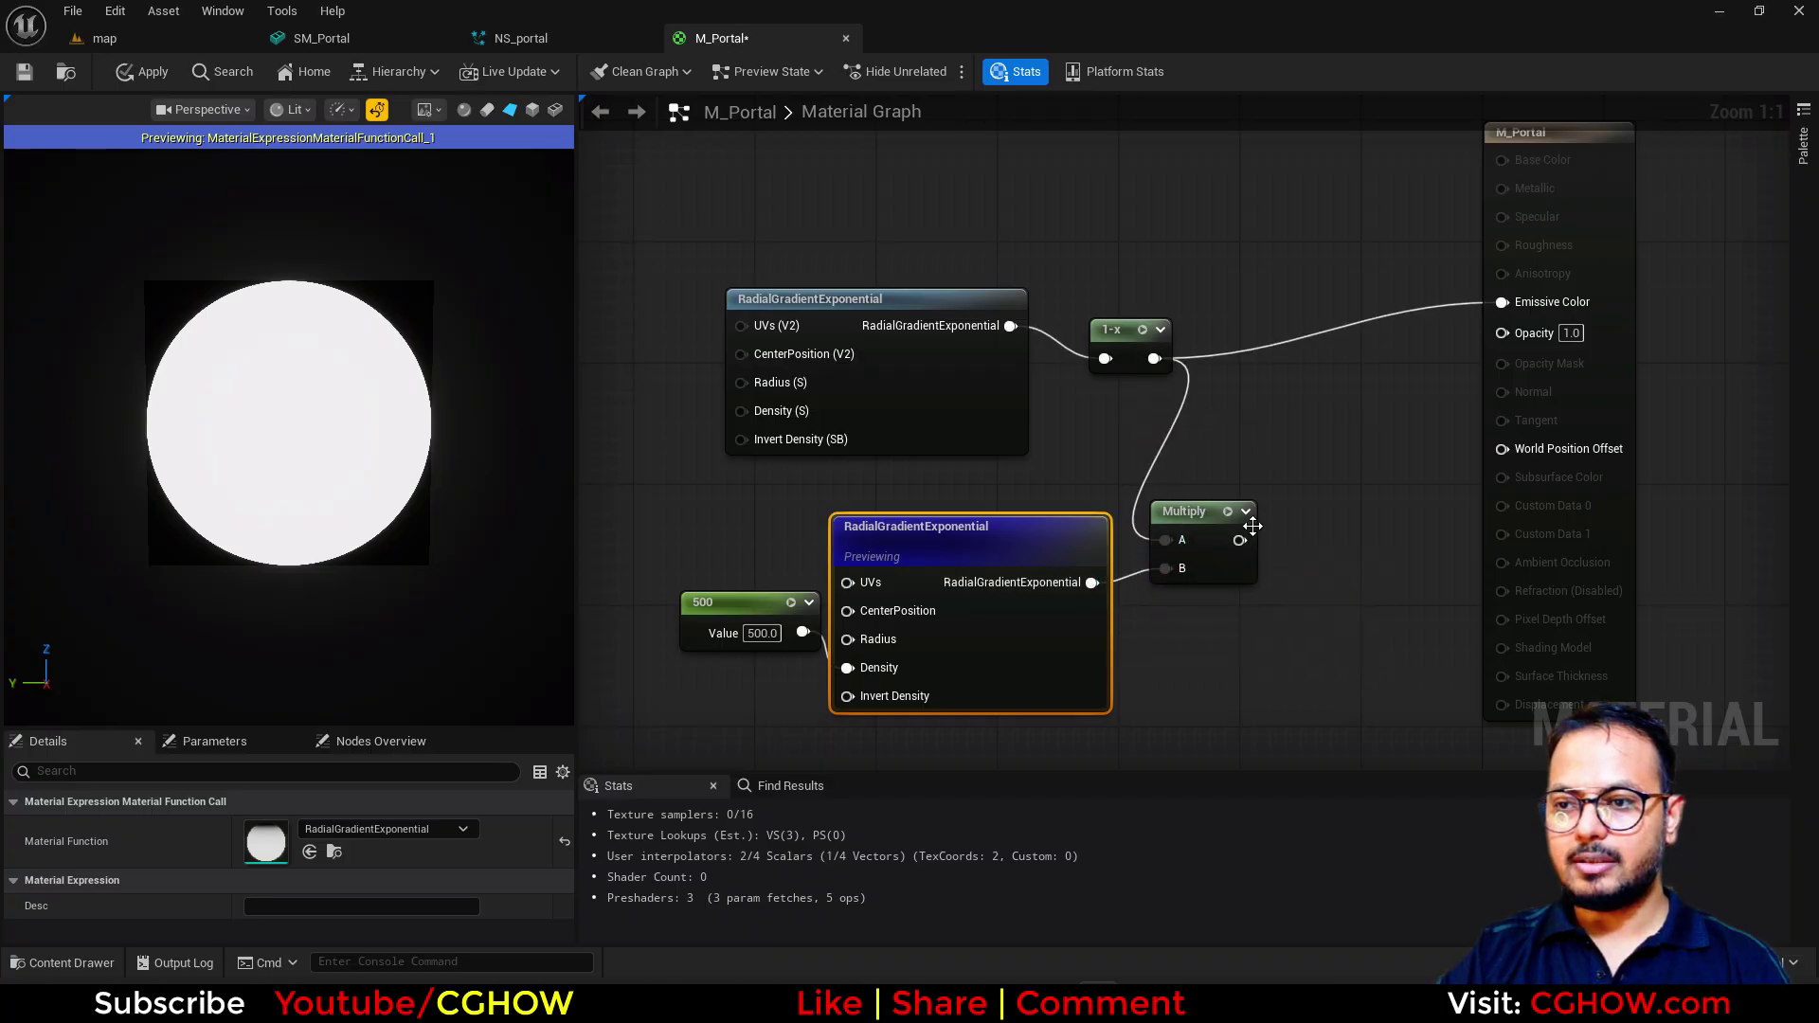
pyautogui.click(1227, 512)
pyautogui.moveTo(1202, 516); pyautogui.dragTo(1246, 408)
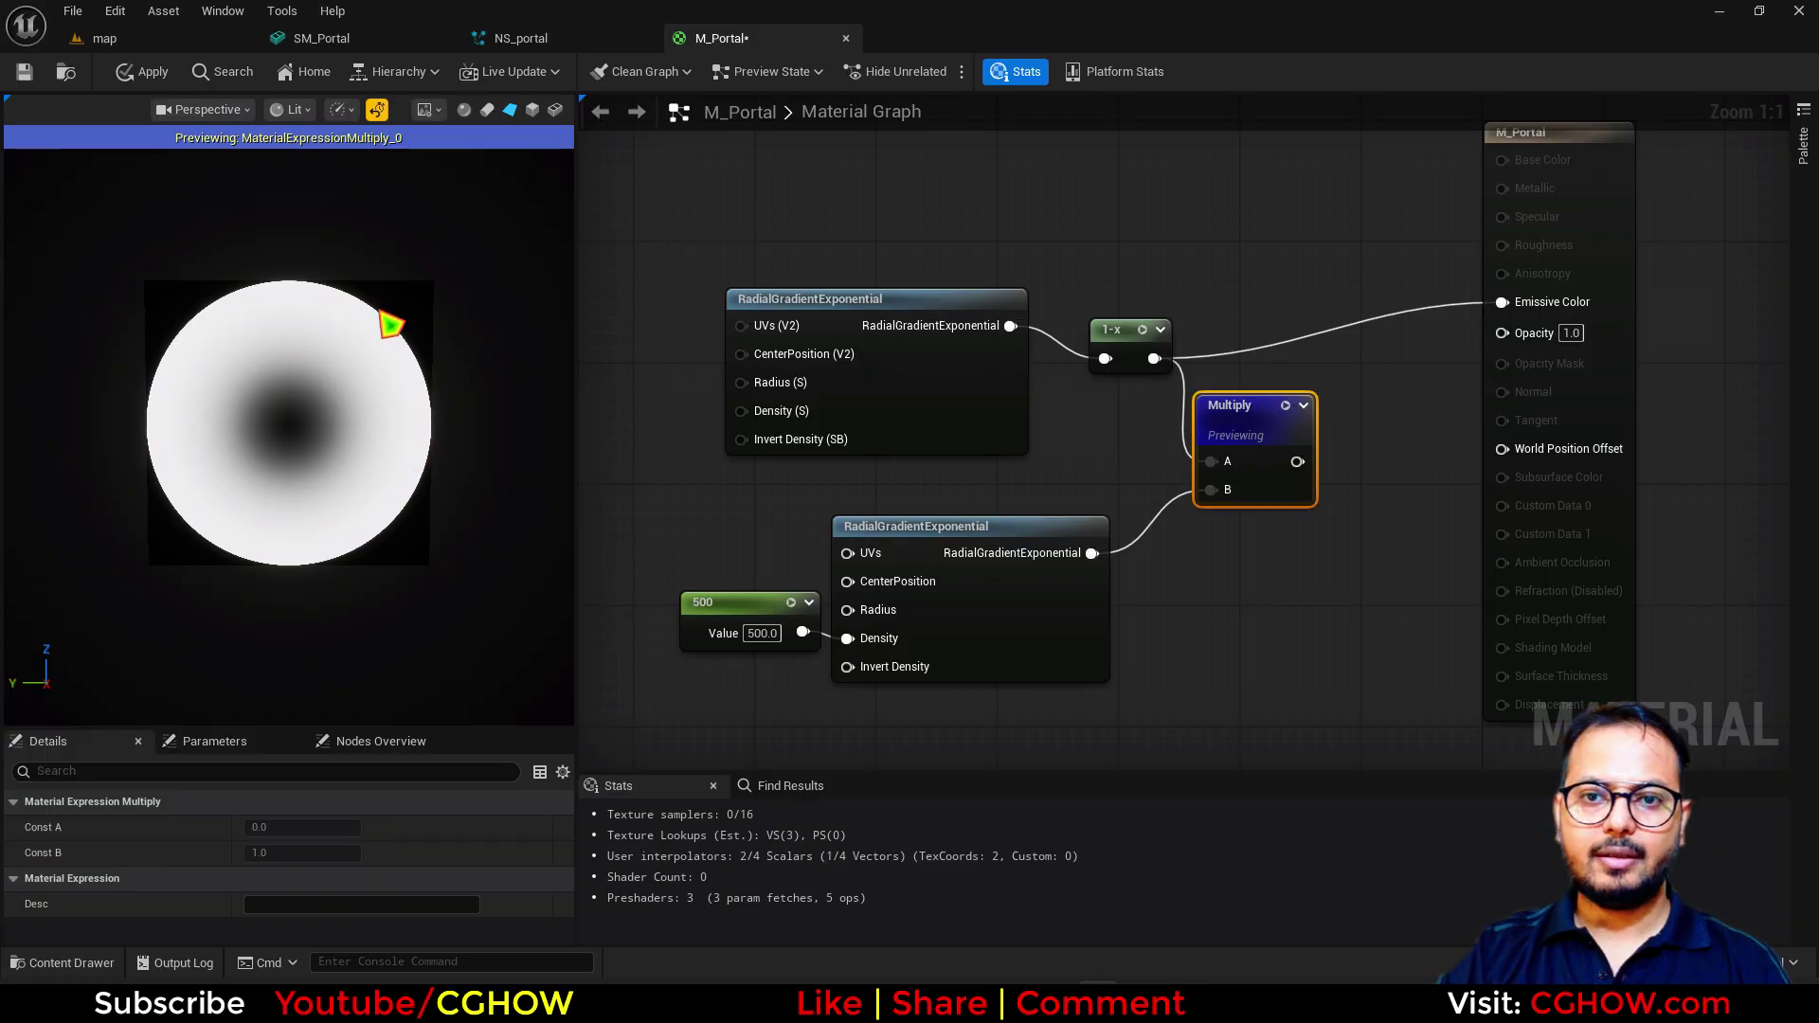
# Step: Add a Particle Color node and connect its RGB output to Emissive Color
pyautogui.moveTo(1357, 494); pyautogui.dragTo(1139, 446, button='right')
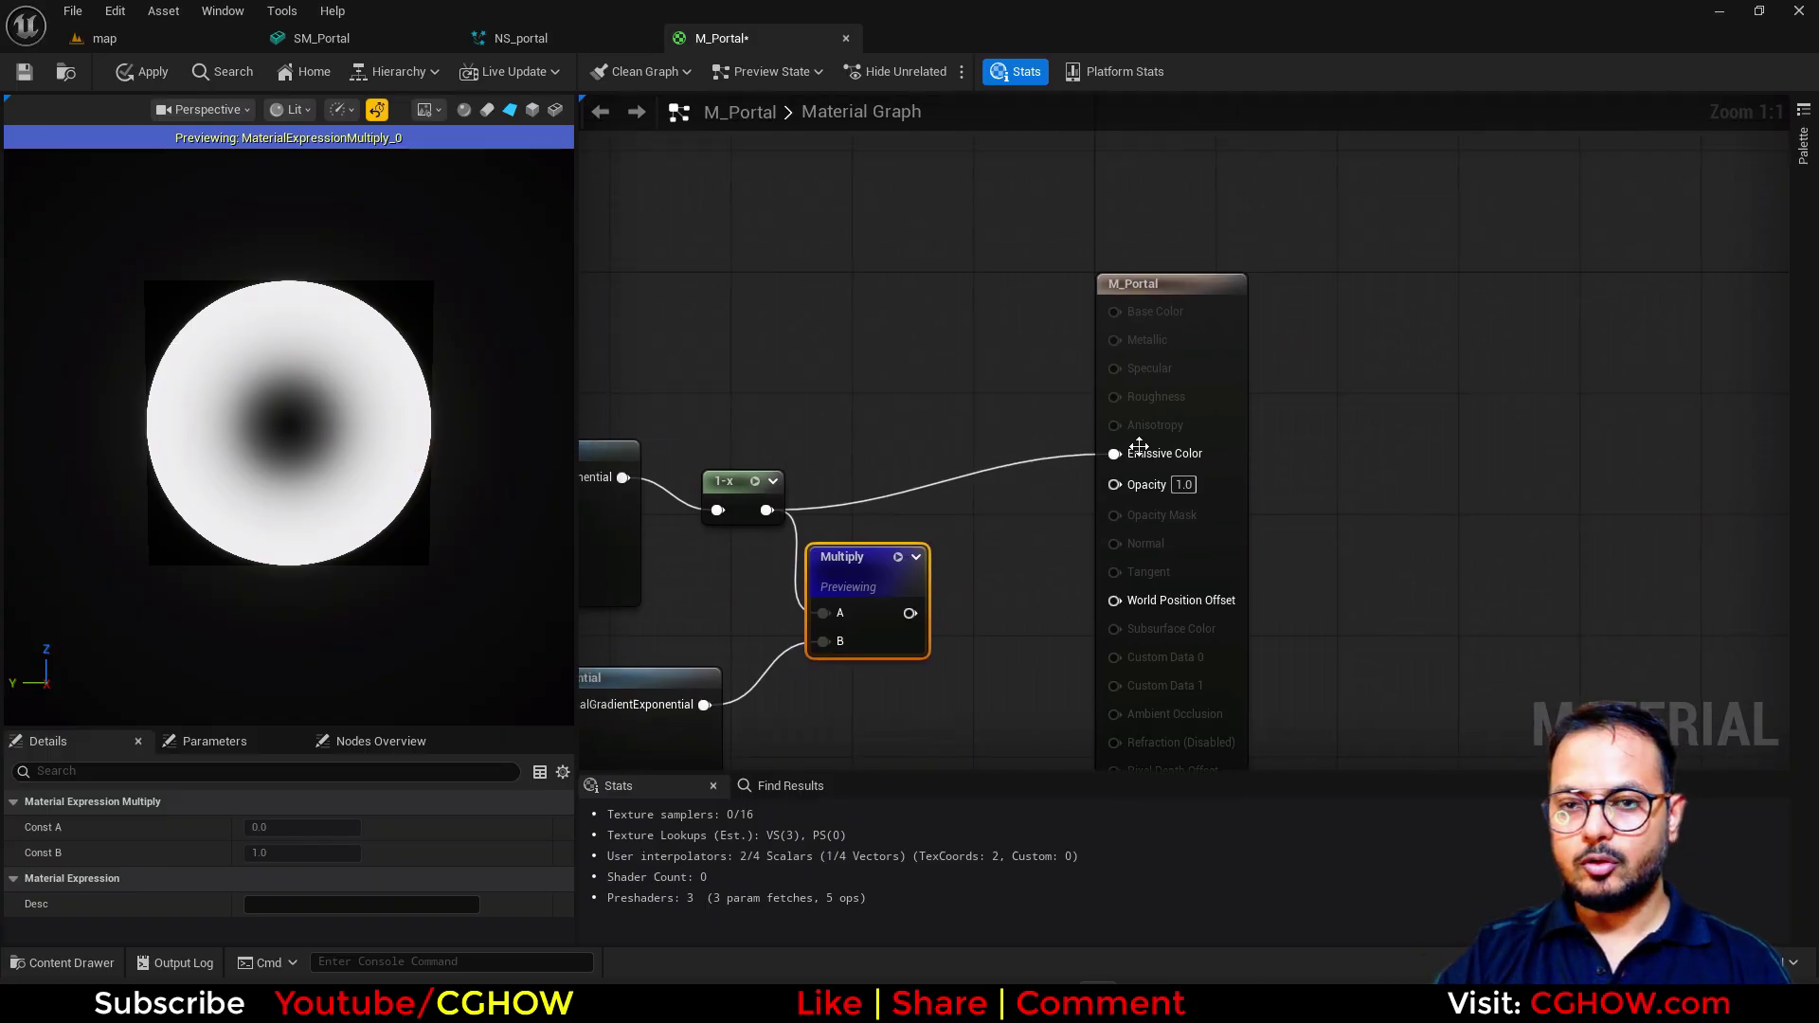
pyautogui.moveTo(1218, 325); pyautogui.dragTo(1414, 310)
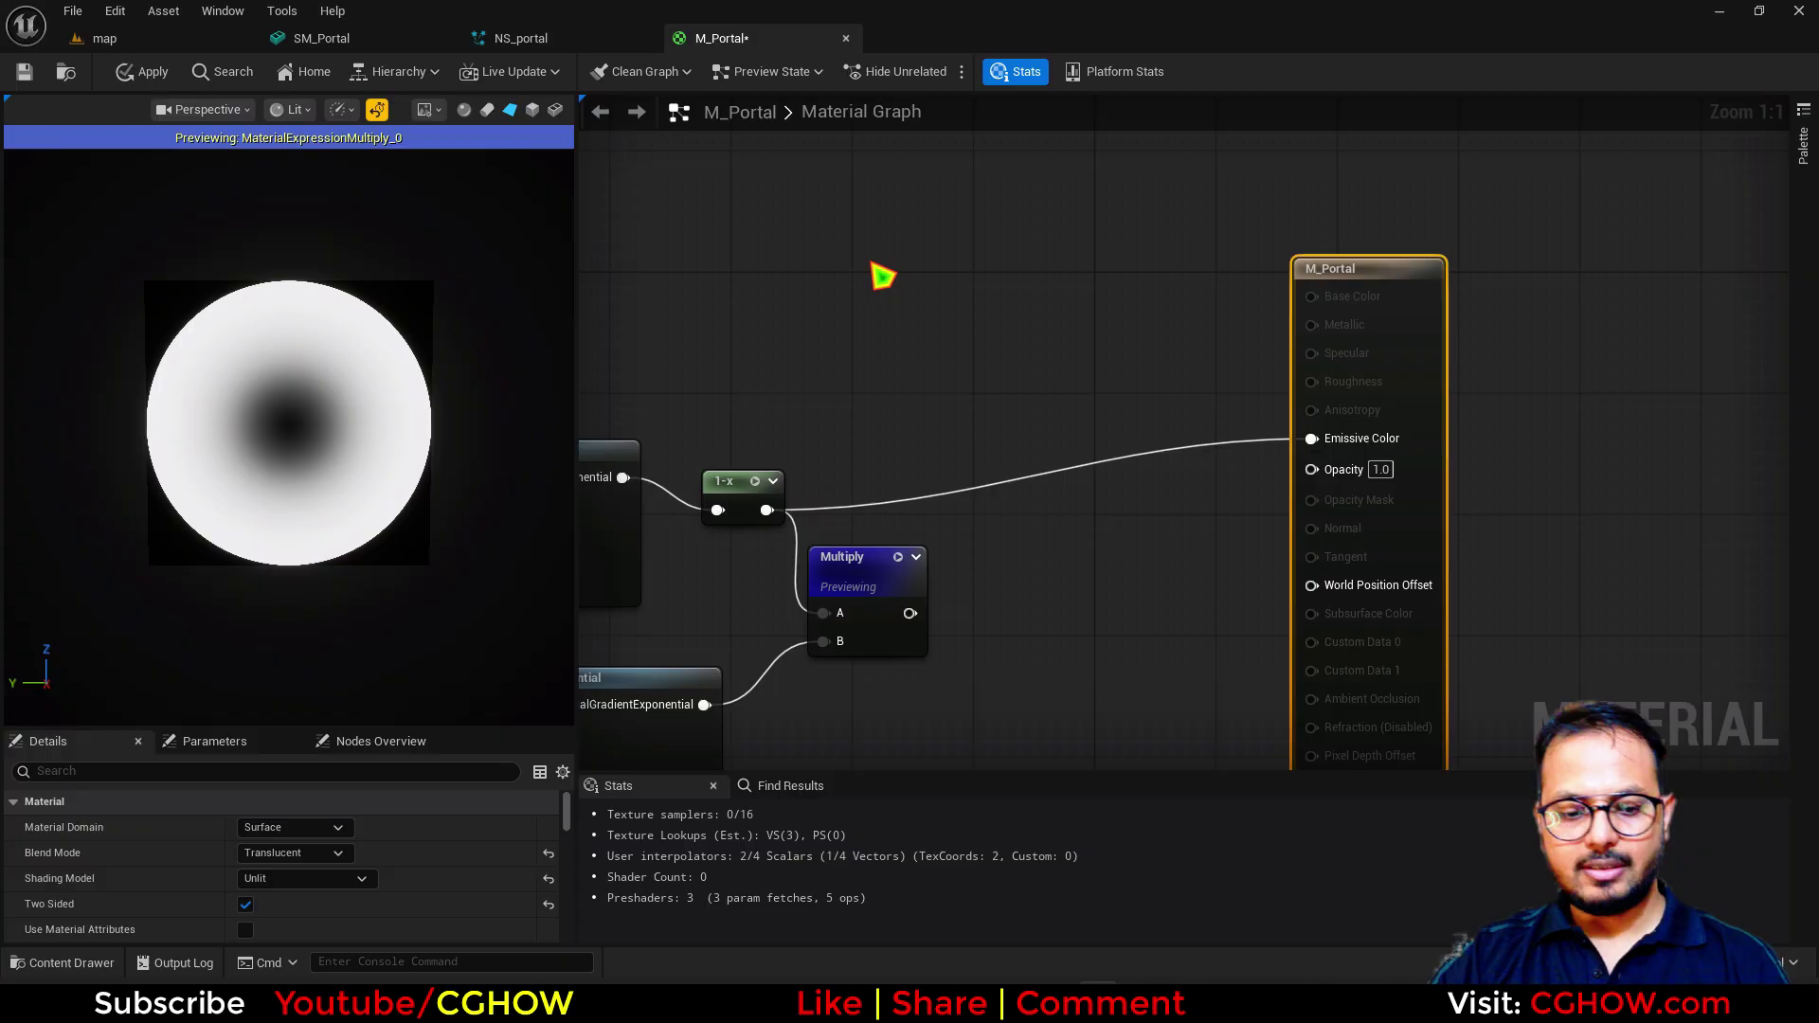
pyautogui.rightClick(871, 262)
pyautogui.write('part')
pyautogui.click(939, 310)
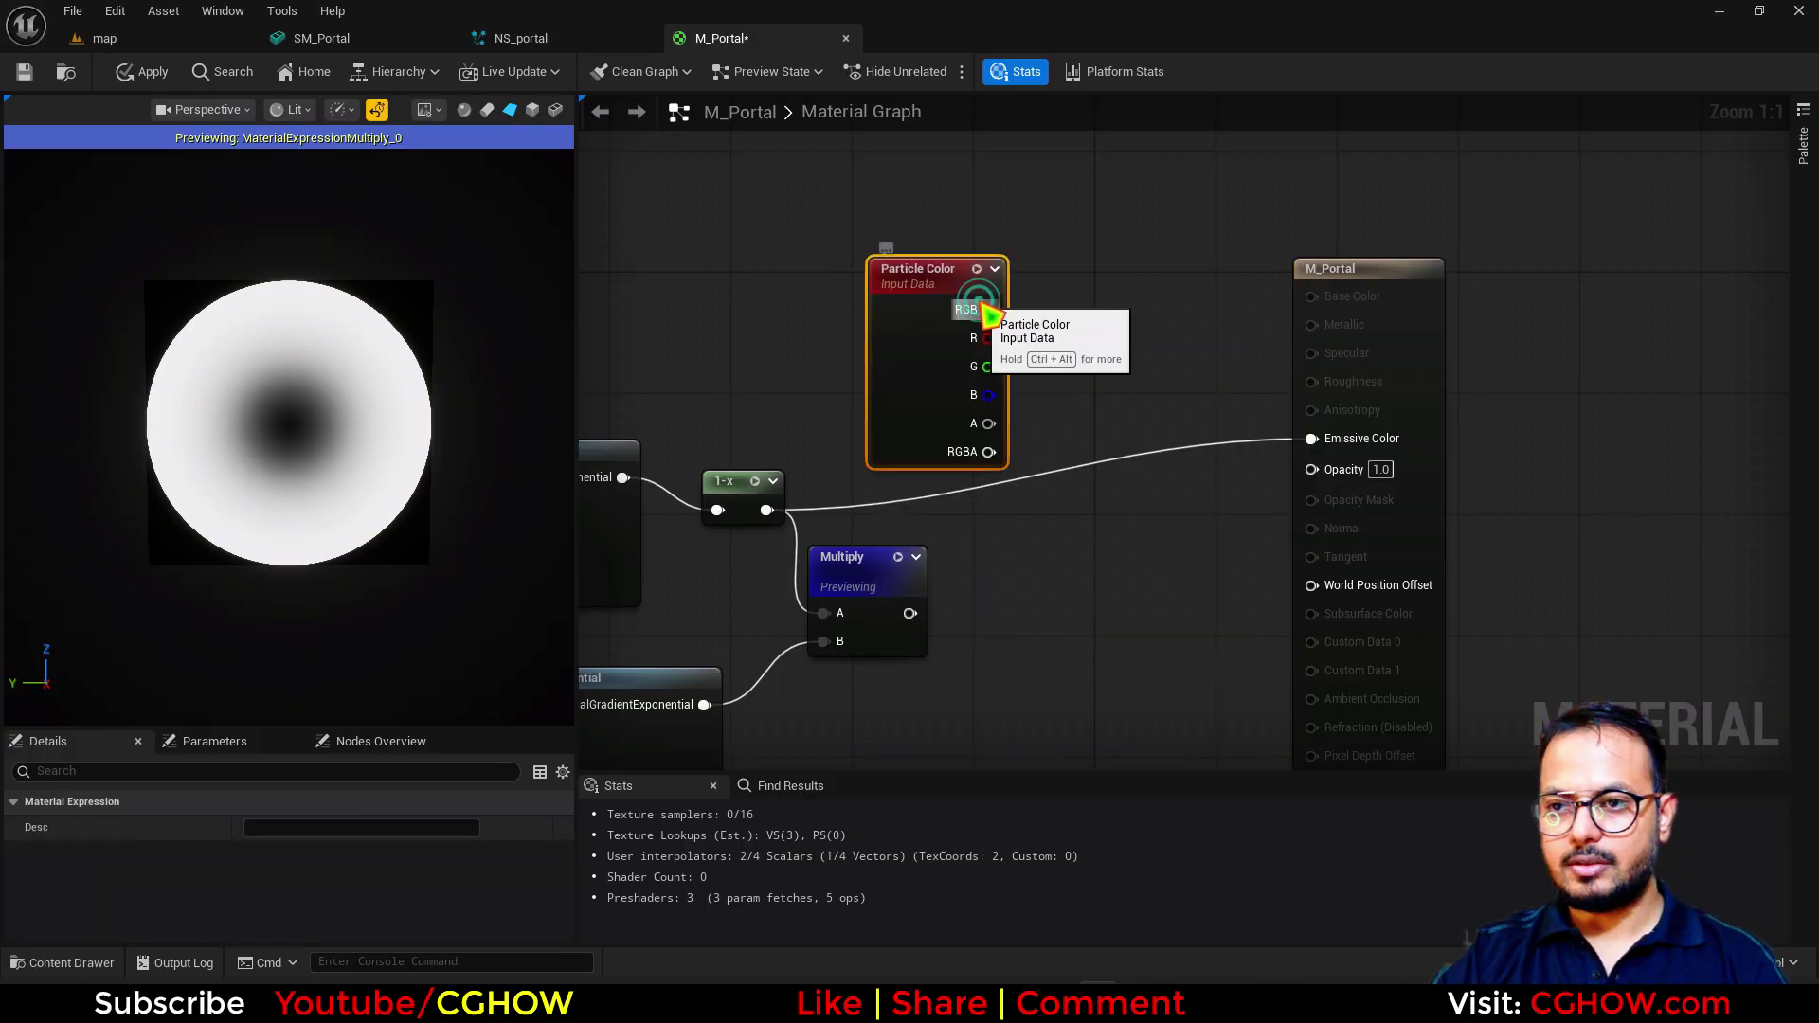
pyautogui.moveTo(988, 311); pyautogui.dragTo(1311, 439)
# Step: Multiply the particle alpha by the ring mask into Opacity, passing the mask through a Power node first
pyautogui.click(1090, 499)
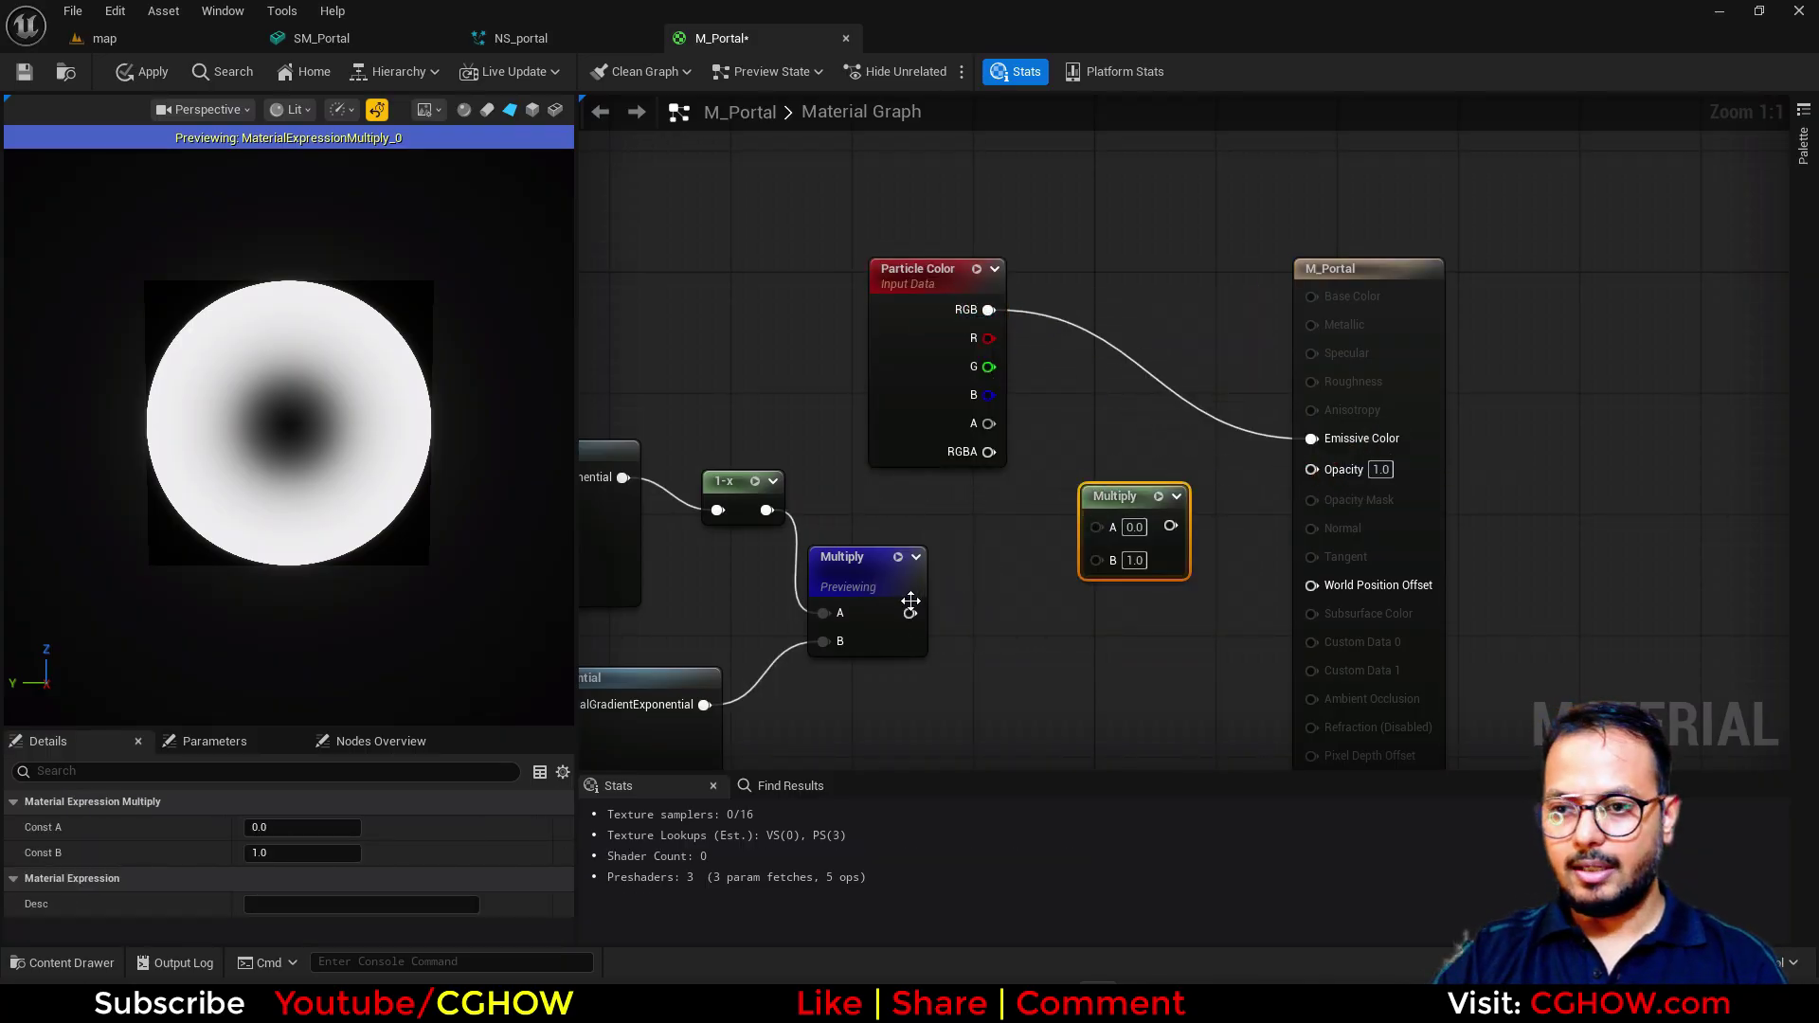
pyautogui.moveTo(909, 613); pyautogui.dragTo(1313, 471)
pyautogui.moveTo(1059, 582); pyautogui.dragTo(1105, 431, button='right')
pyautogui.press('e')
pyautogui.click(989, 487)
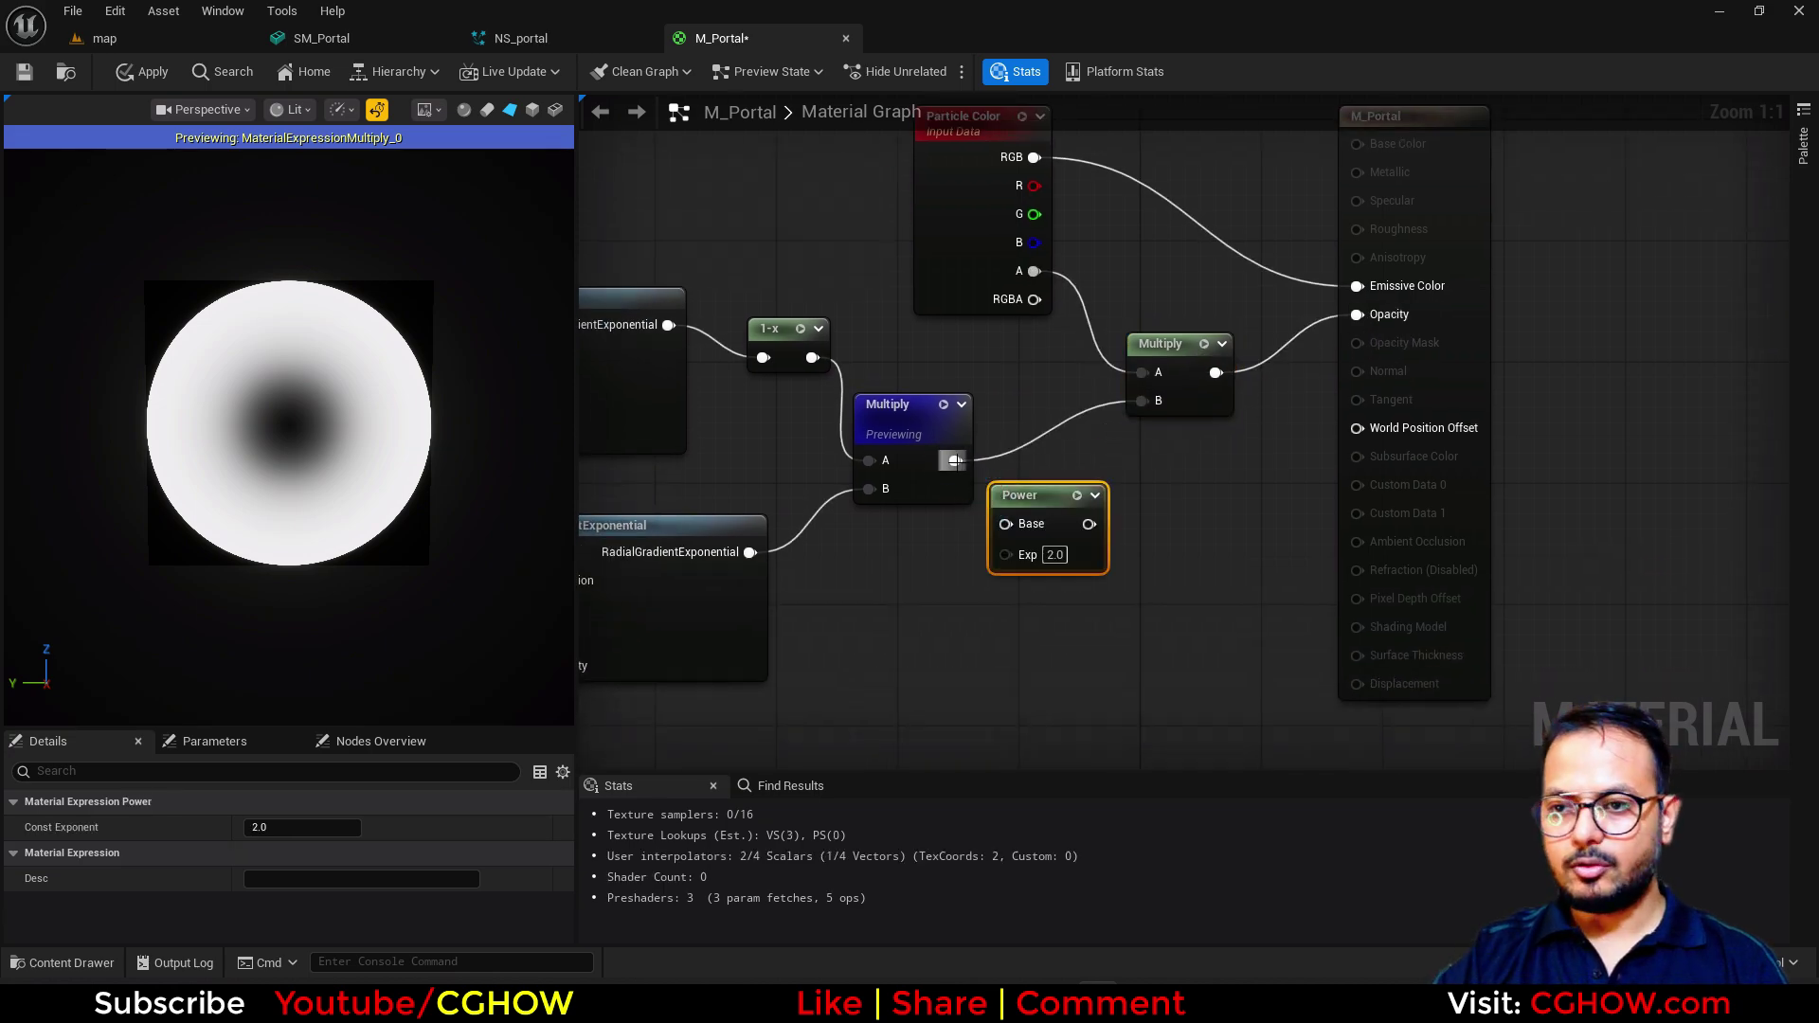
pyautogui.moveTo(955, 460); pyautogui.dragTo(1141, 401)
# Step: Add a Dynamic Parameter node driving the Power node's exponent and name its first parameter power
pyautogui.moveTo(1141, 401); pyautogui.dragTo(1054, 532, button='right')
pyautogui.rightClick(1055, 522)
pyautogui.write('dy')
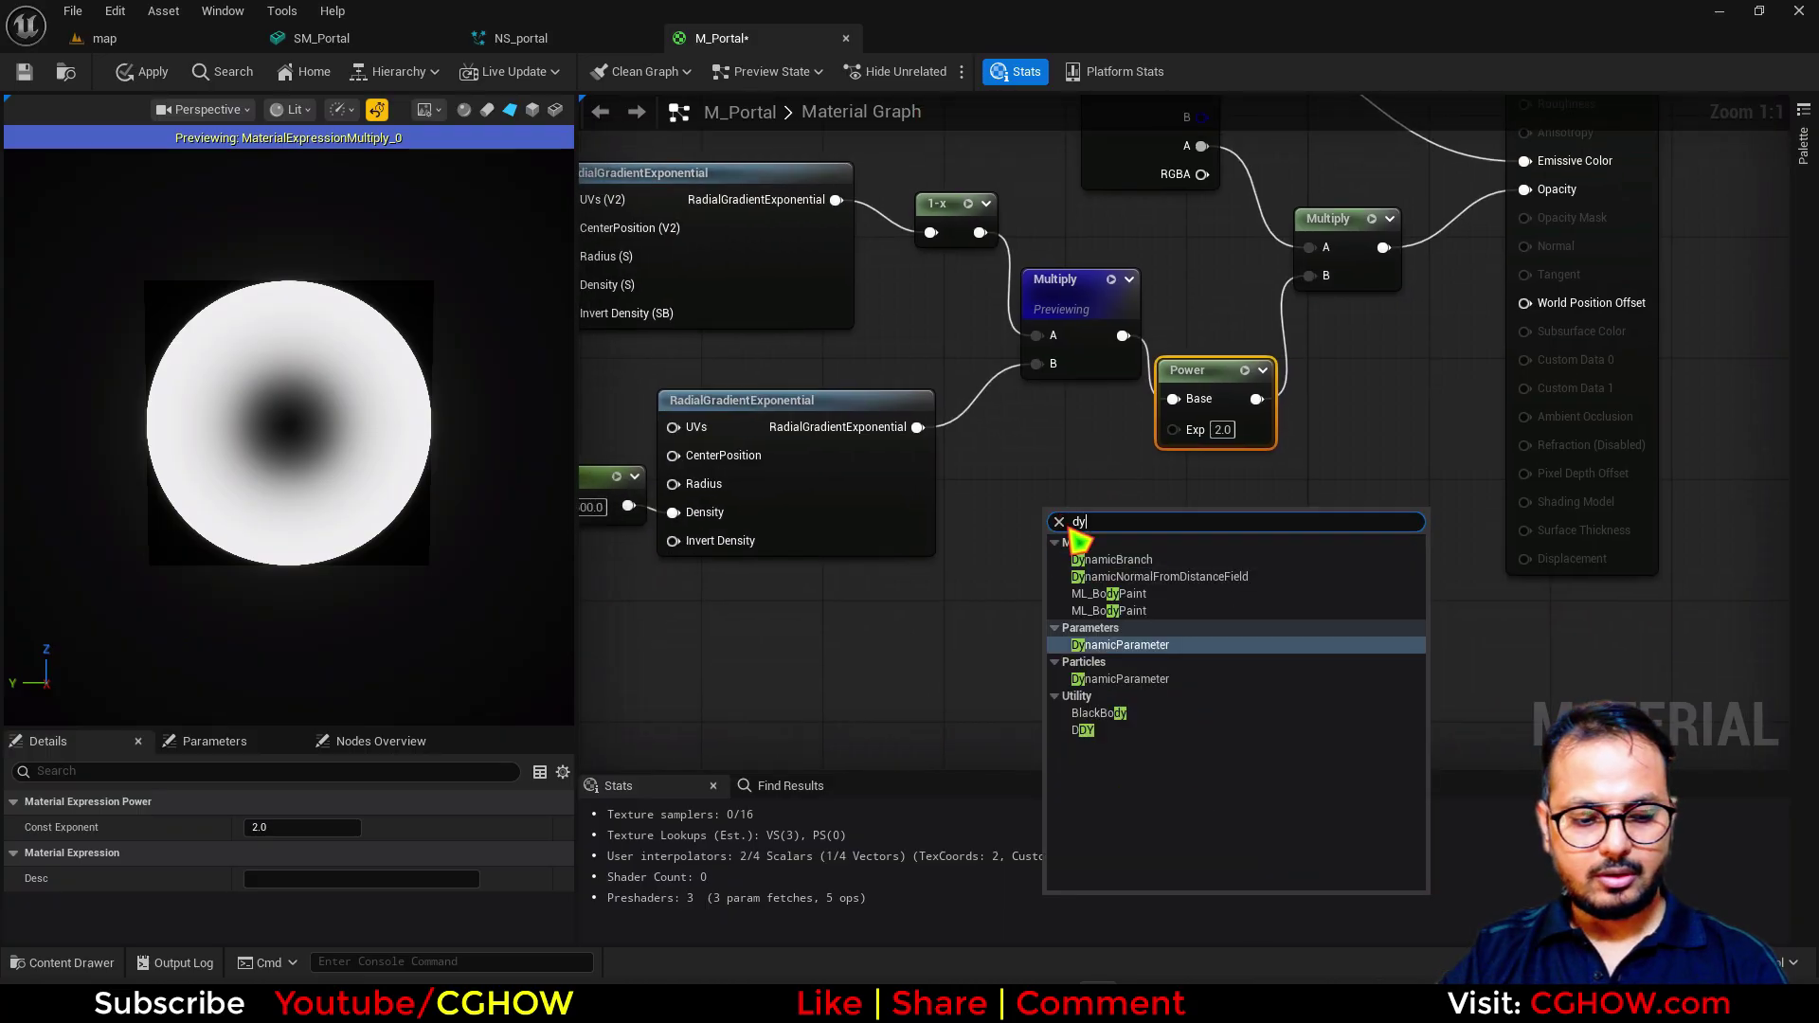
pyautogui.click(1124, 648)
pyautogui.moveTo(1227, 548); pyautogui.dragTo(1173, 429)
pyautogui.write('po')
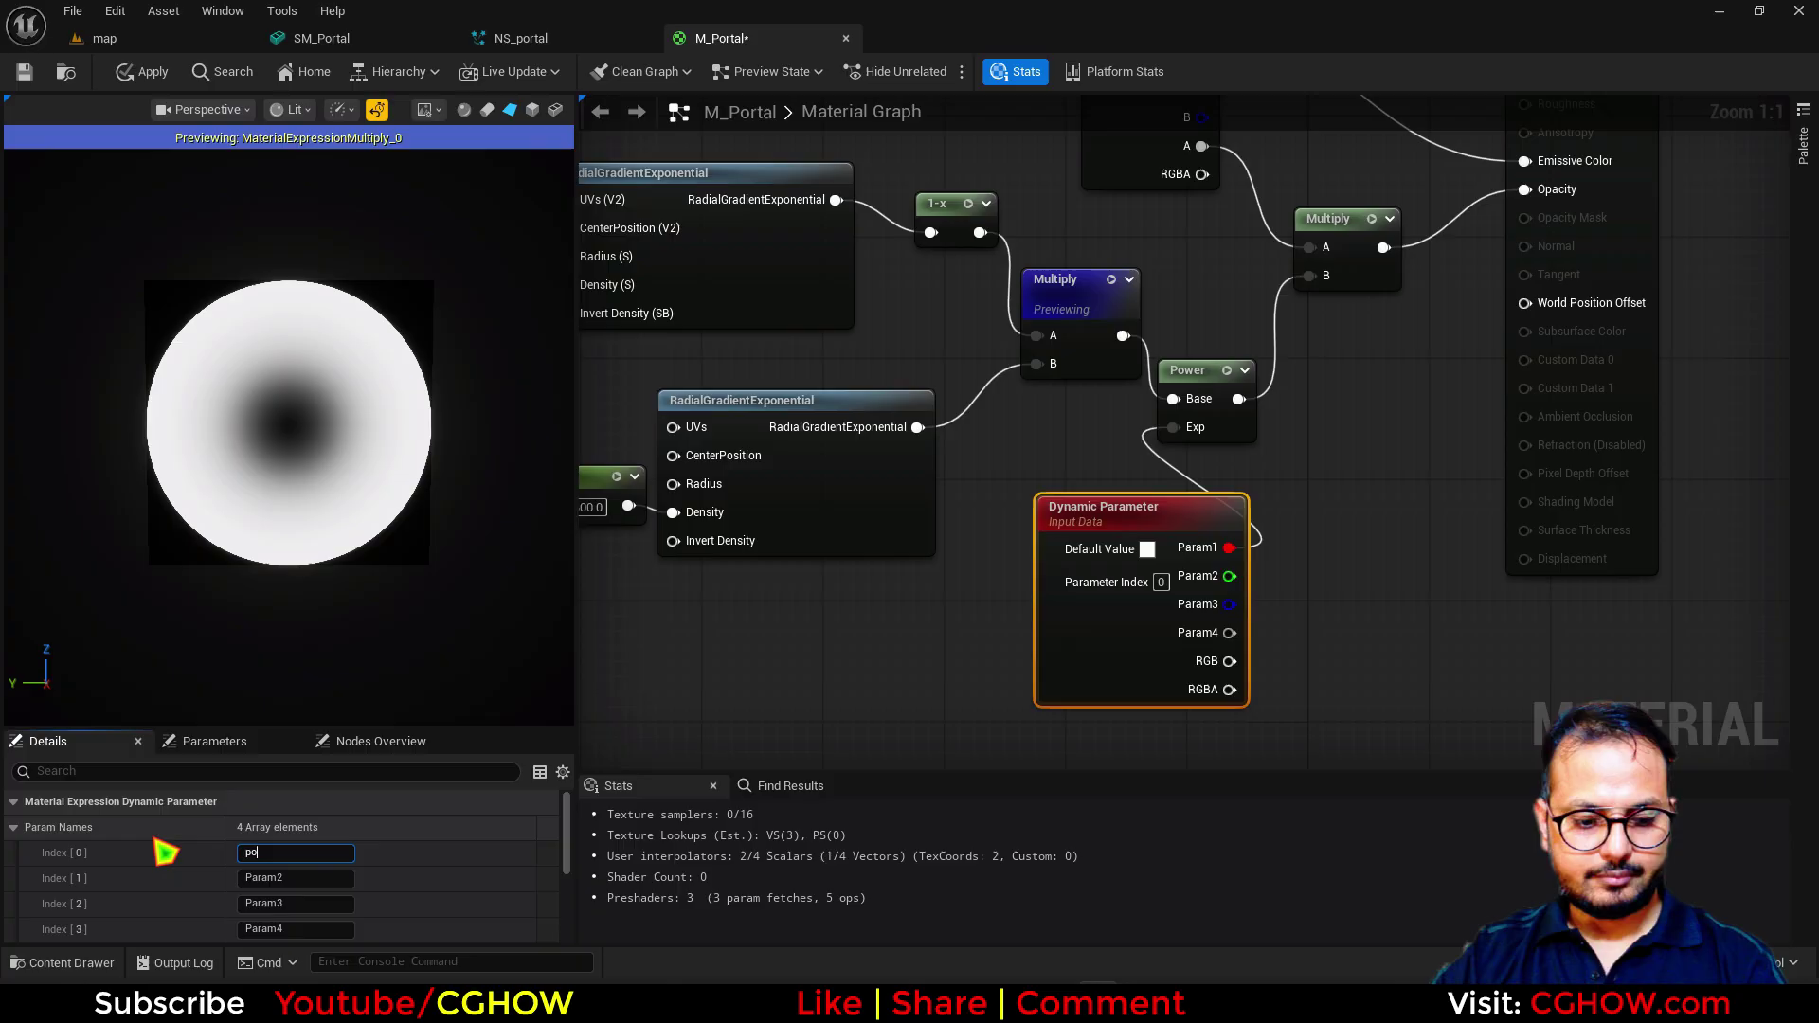
pyautogui.write('wer')
# Step: Apply and save M_Portal, and locate the material in the Content Browser
pyautogui.click(144, 78)
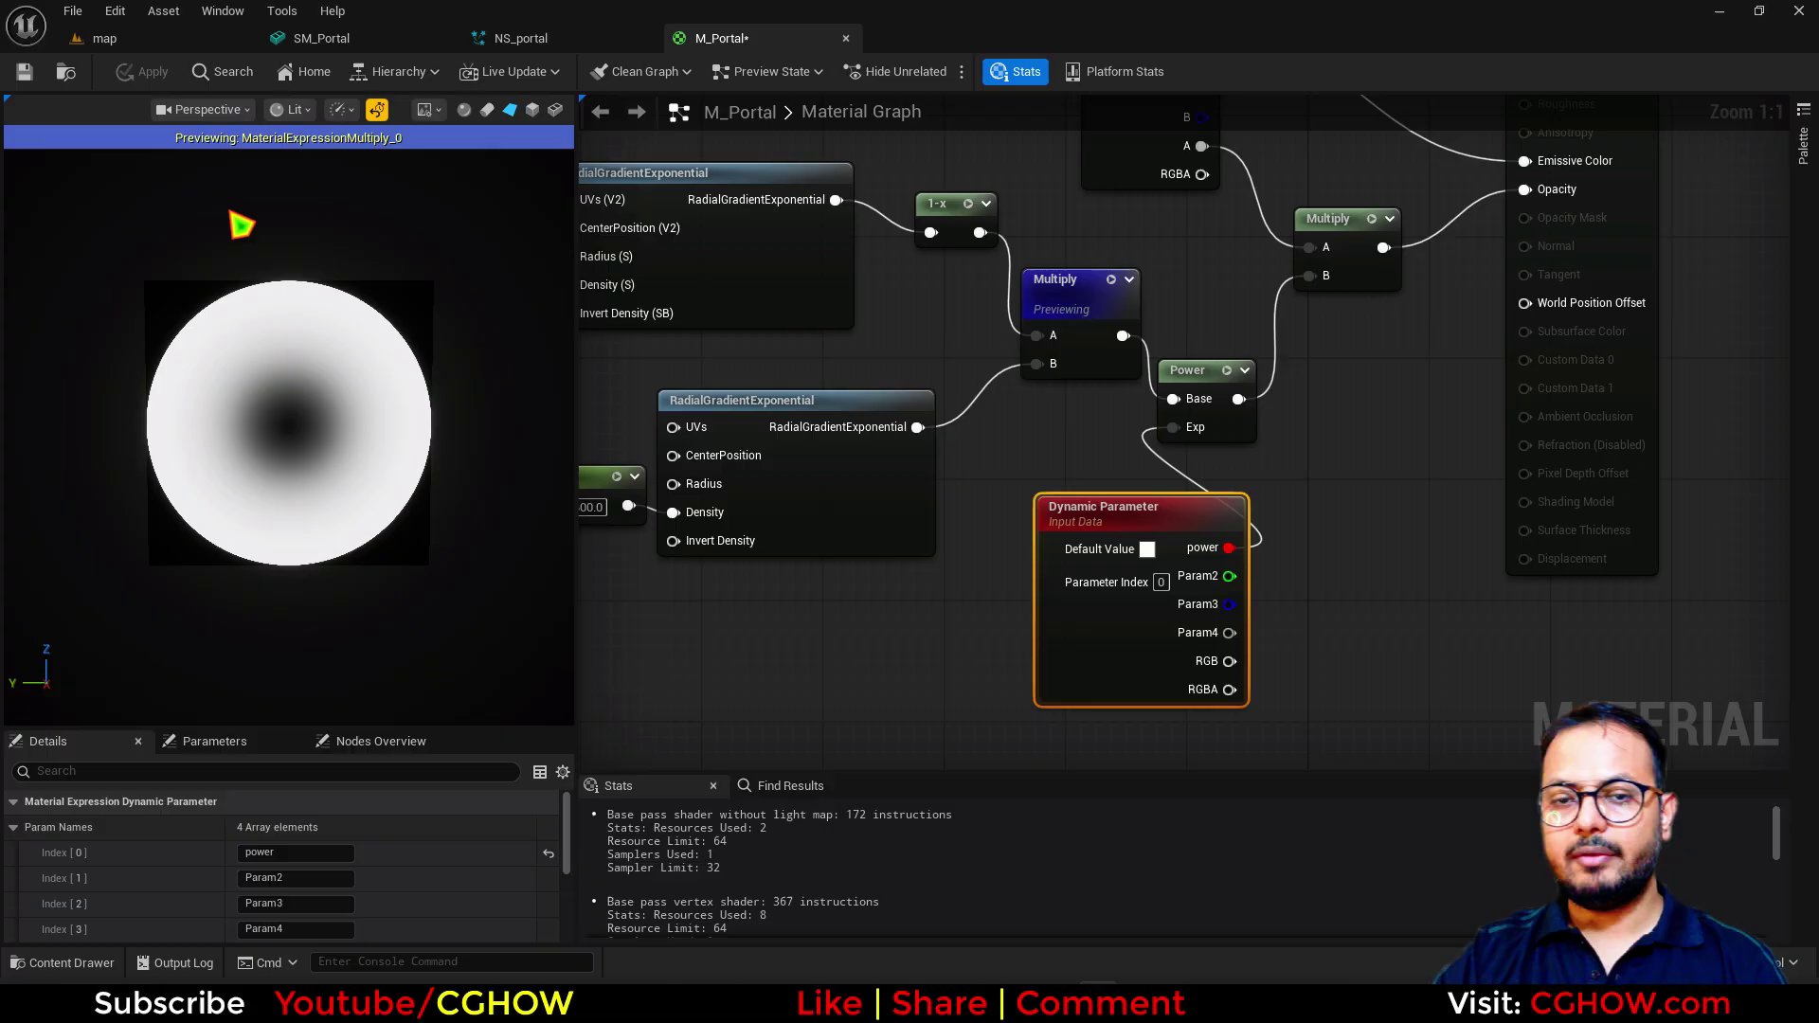
pyautogui.click(24, 72)
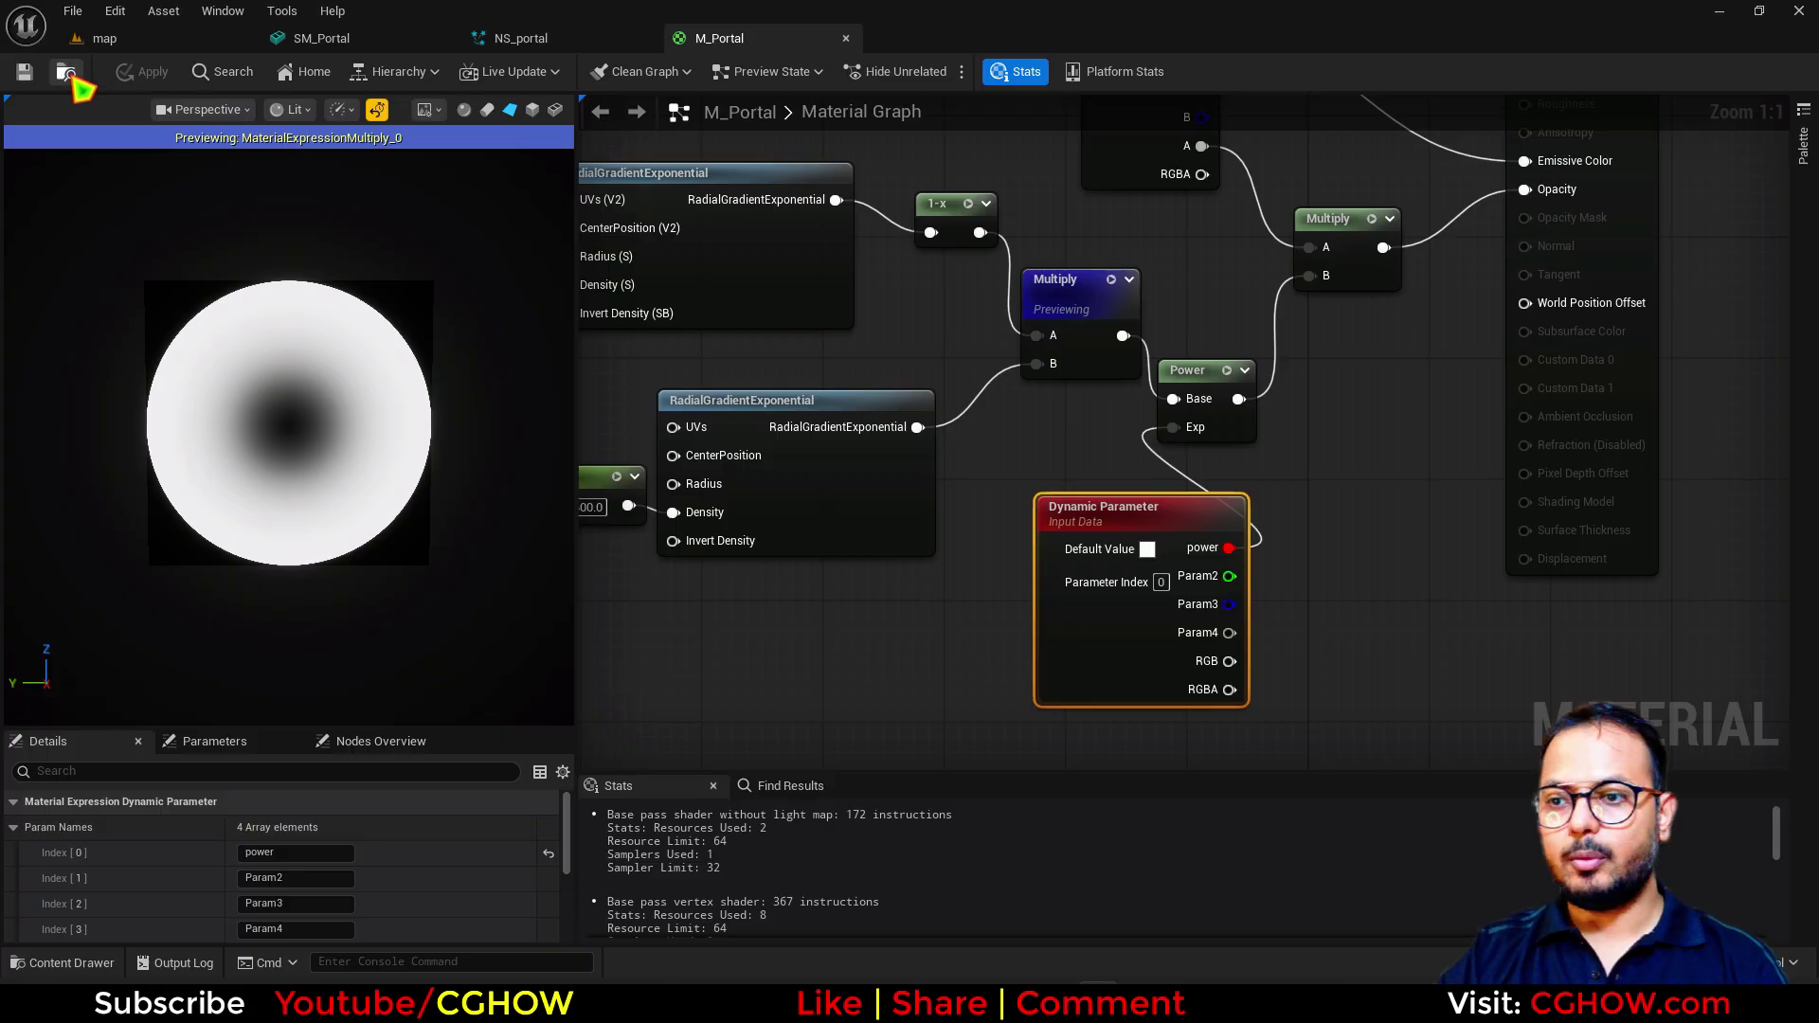
pyautogui.click(66, 73)
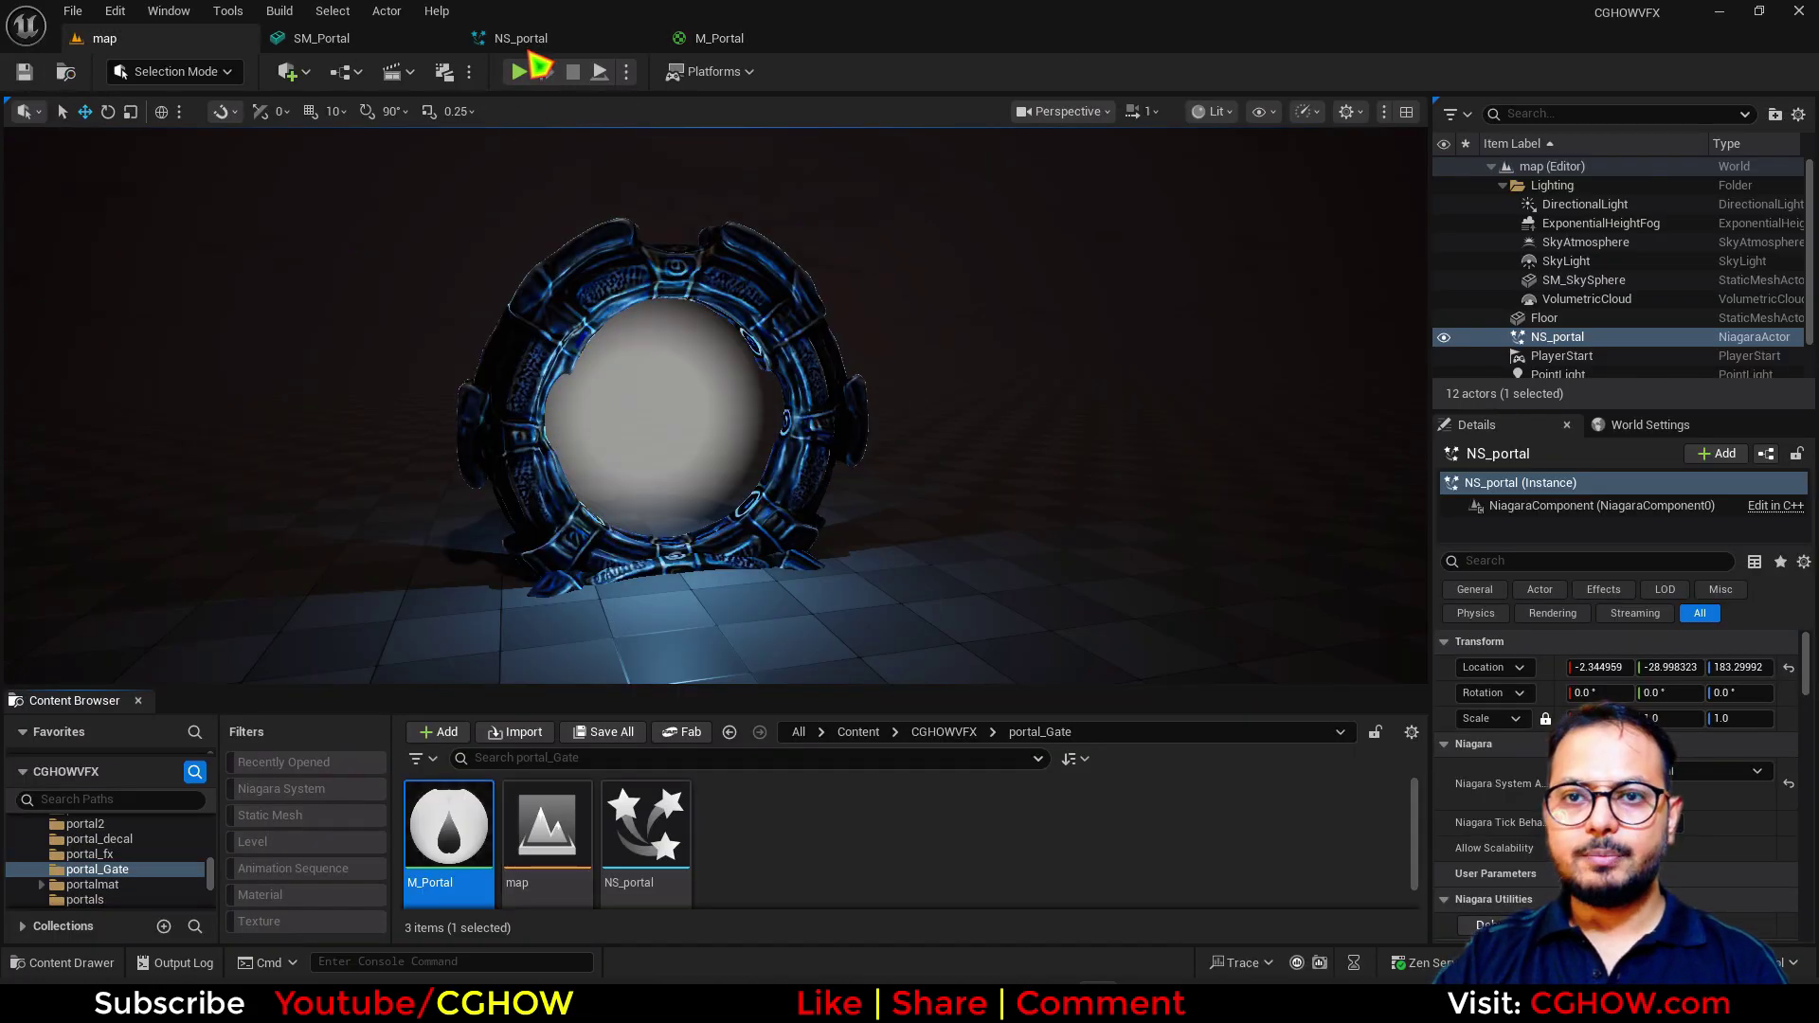
# Step: Assign M_Portal as the Sprite Renderer's material in NS_portal and check the gate in the map
pyautogui.click(523, 39)
pyautogui.click(367, 726)
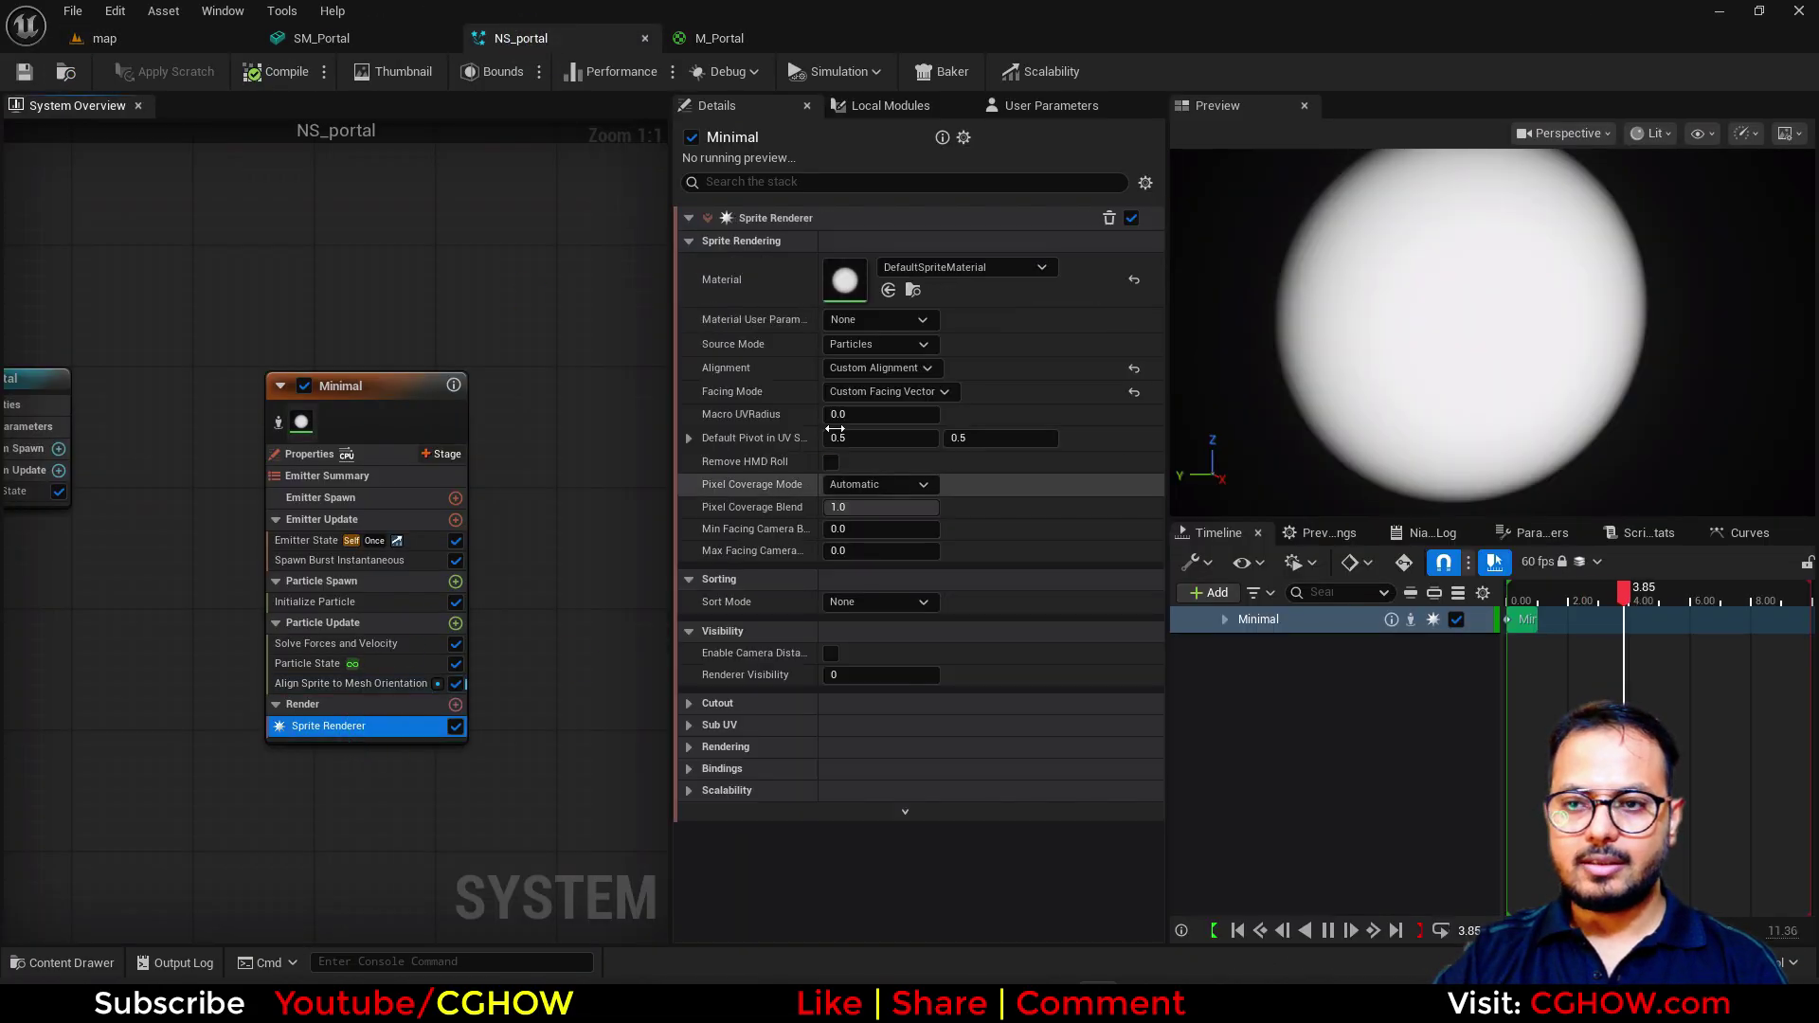
pyautogui.click(888, 289)
pyautogui.click(213, 43)
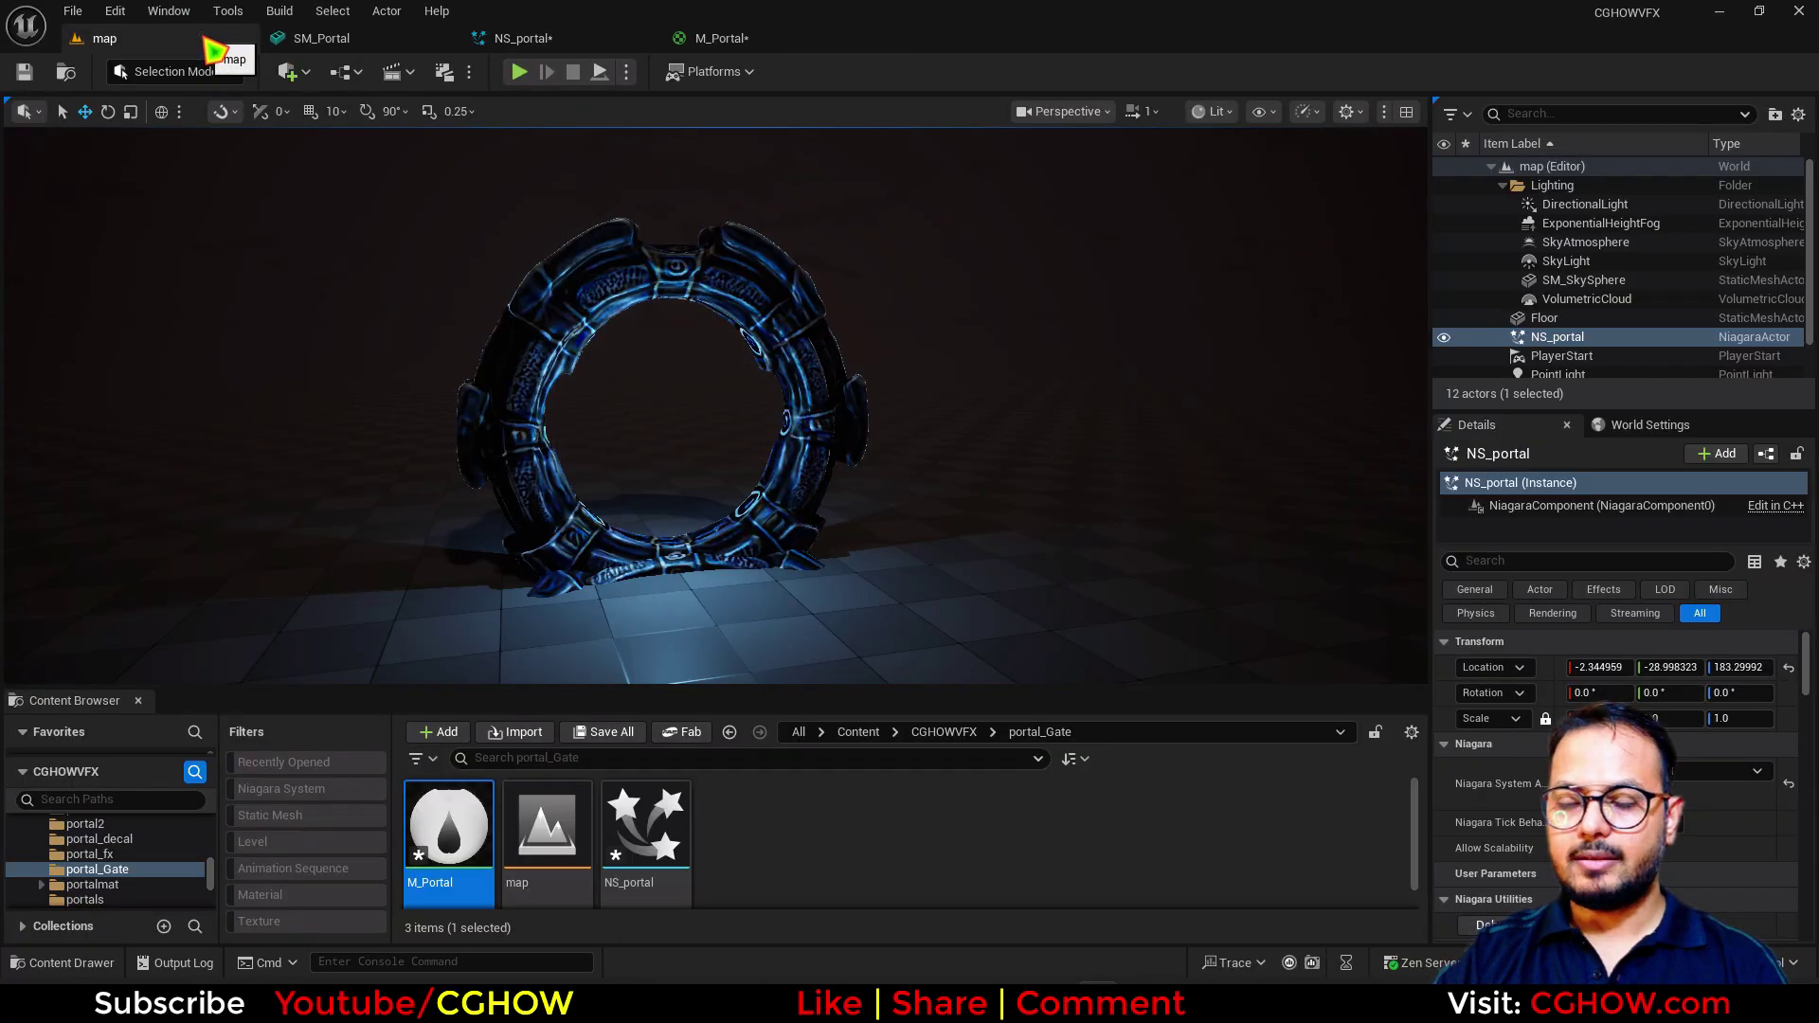
# Step: Move the NS_portal actor along the Y axis toward the centre of the gate opening in the map
pyautogui.click(588, 40)
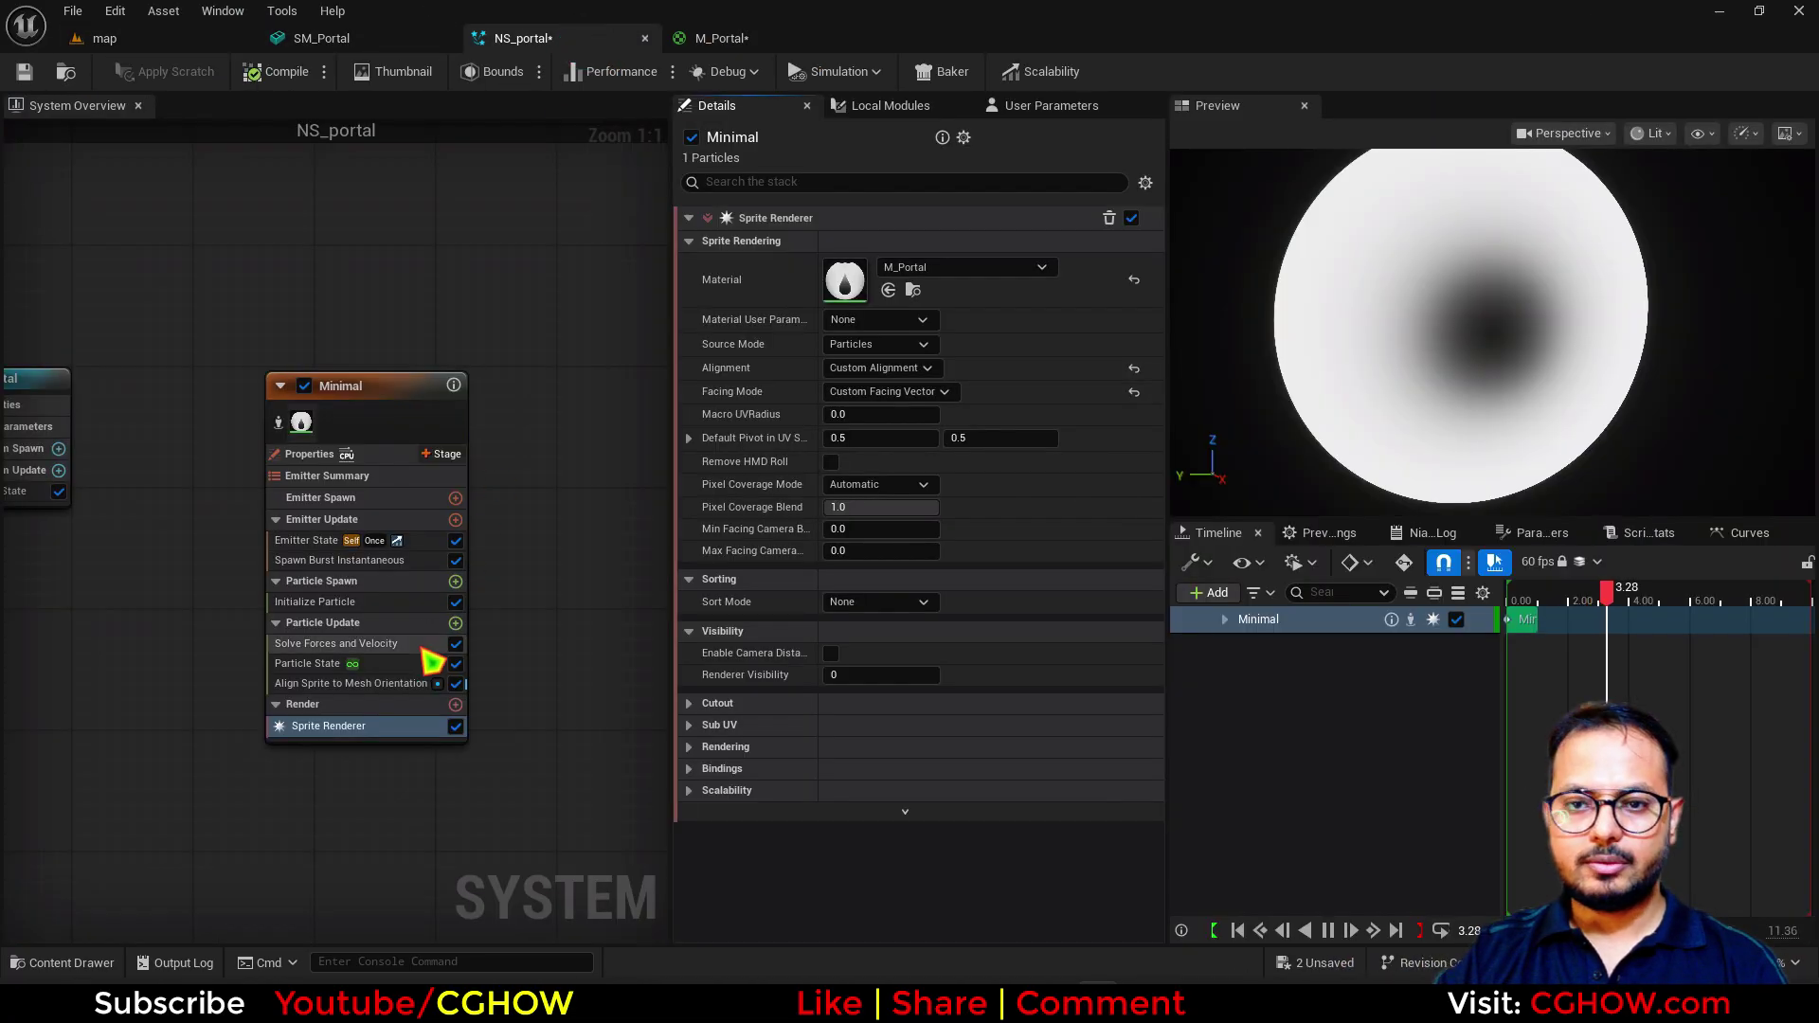
pyautogui.click(189, 43)
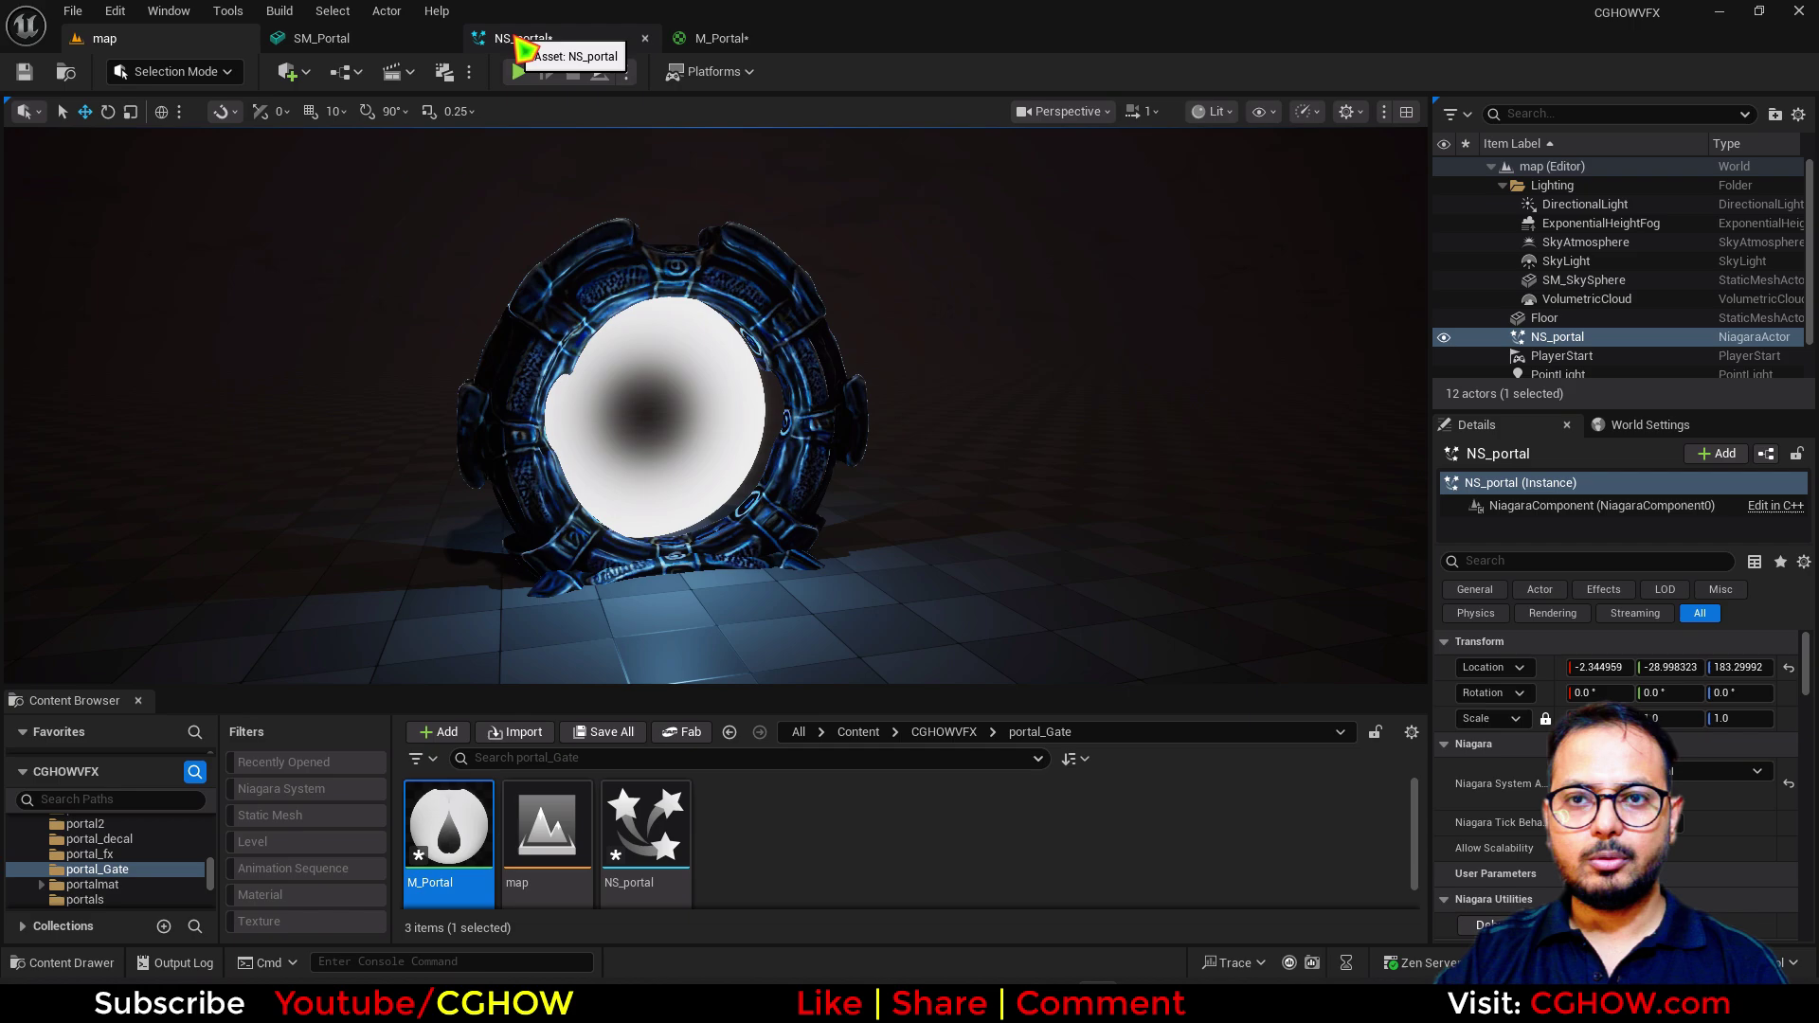
pyautogui.keyDown('alt'); pyautogui.moveTo(644, 398); pyautogui.dragTo(720, 398); pyautogui.keyUp('alt')
pyautogui.keyDown('alt'); pyautogui.moveTo(720, 398); pyautogui.dragTo(644, 398, button='right'); pyautogui.keyUp('alt')
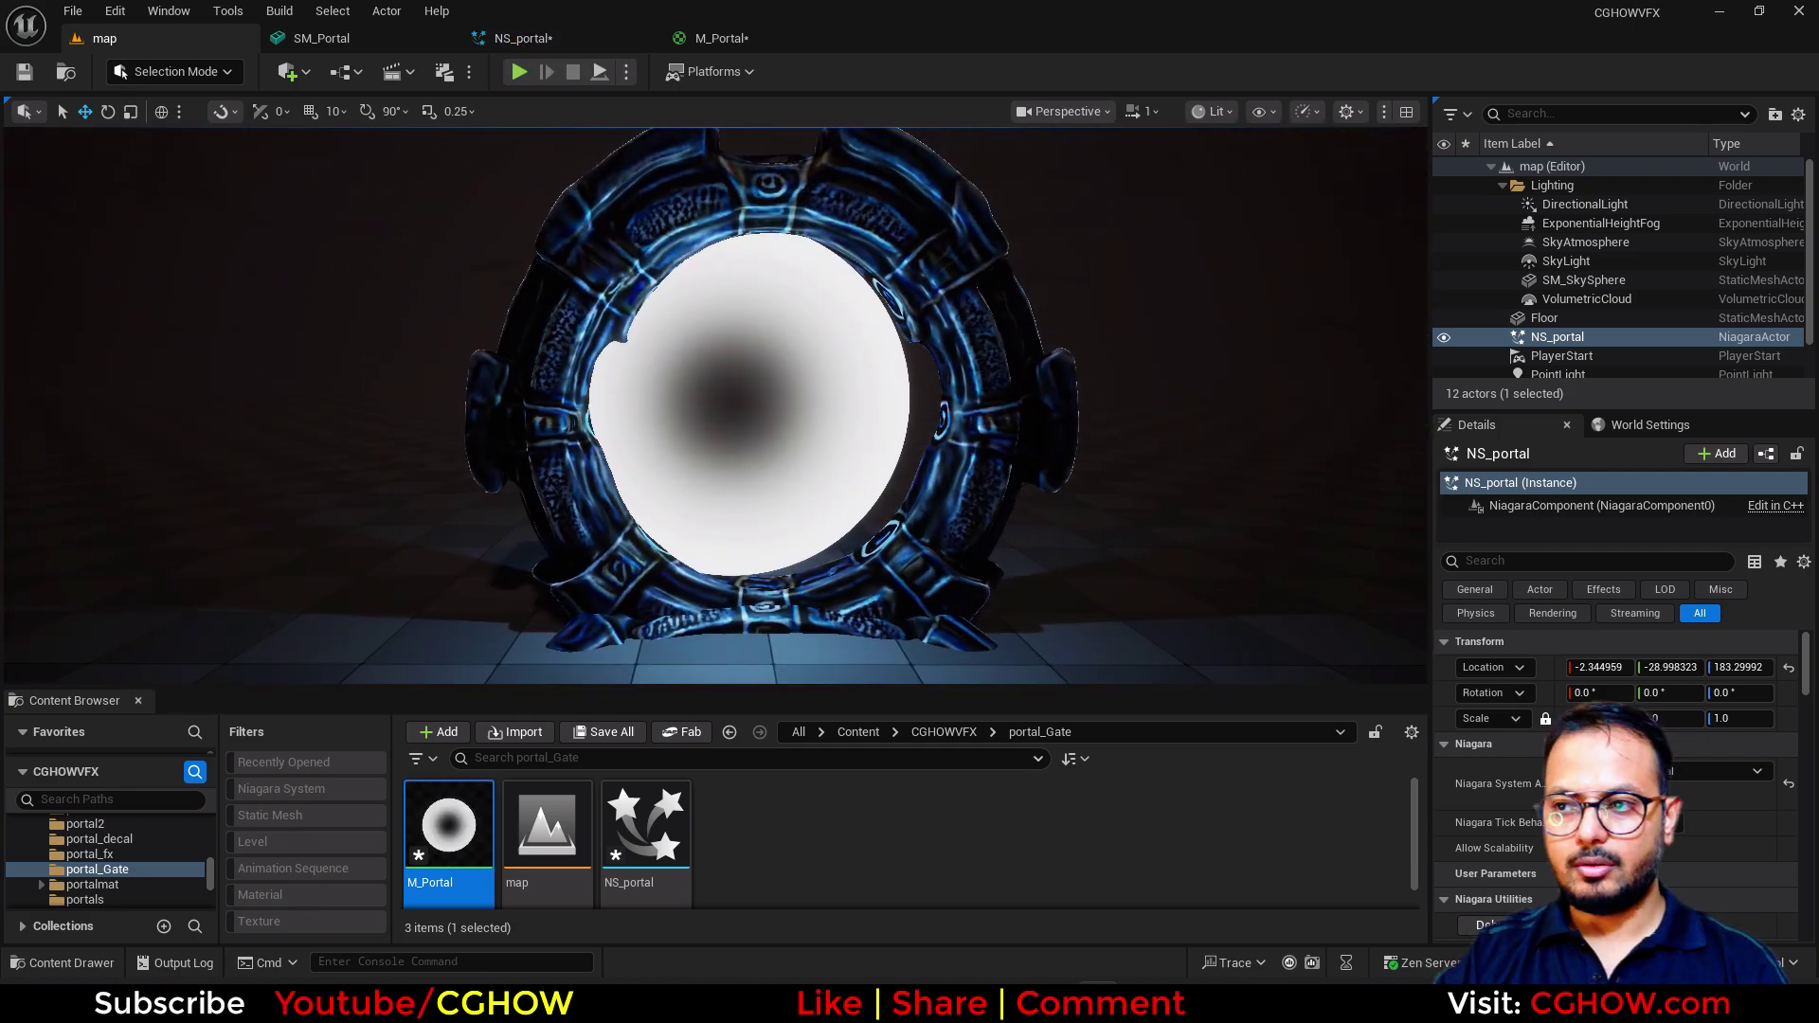
pyautogui.doubleClick(1561, 338)
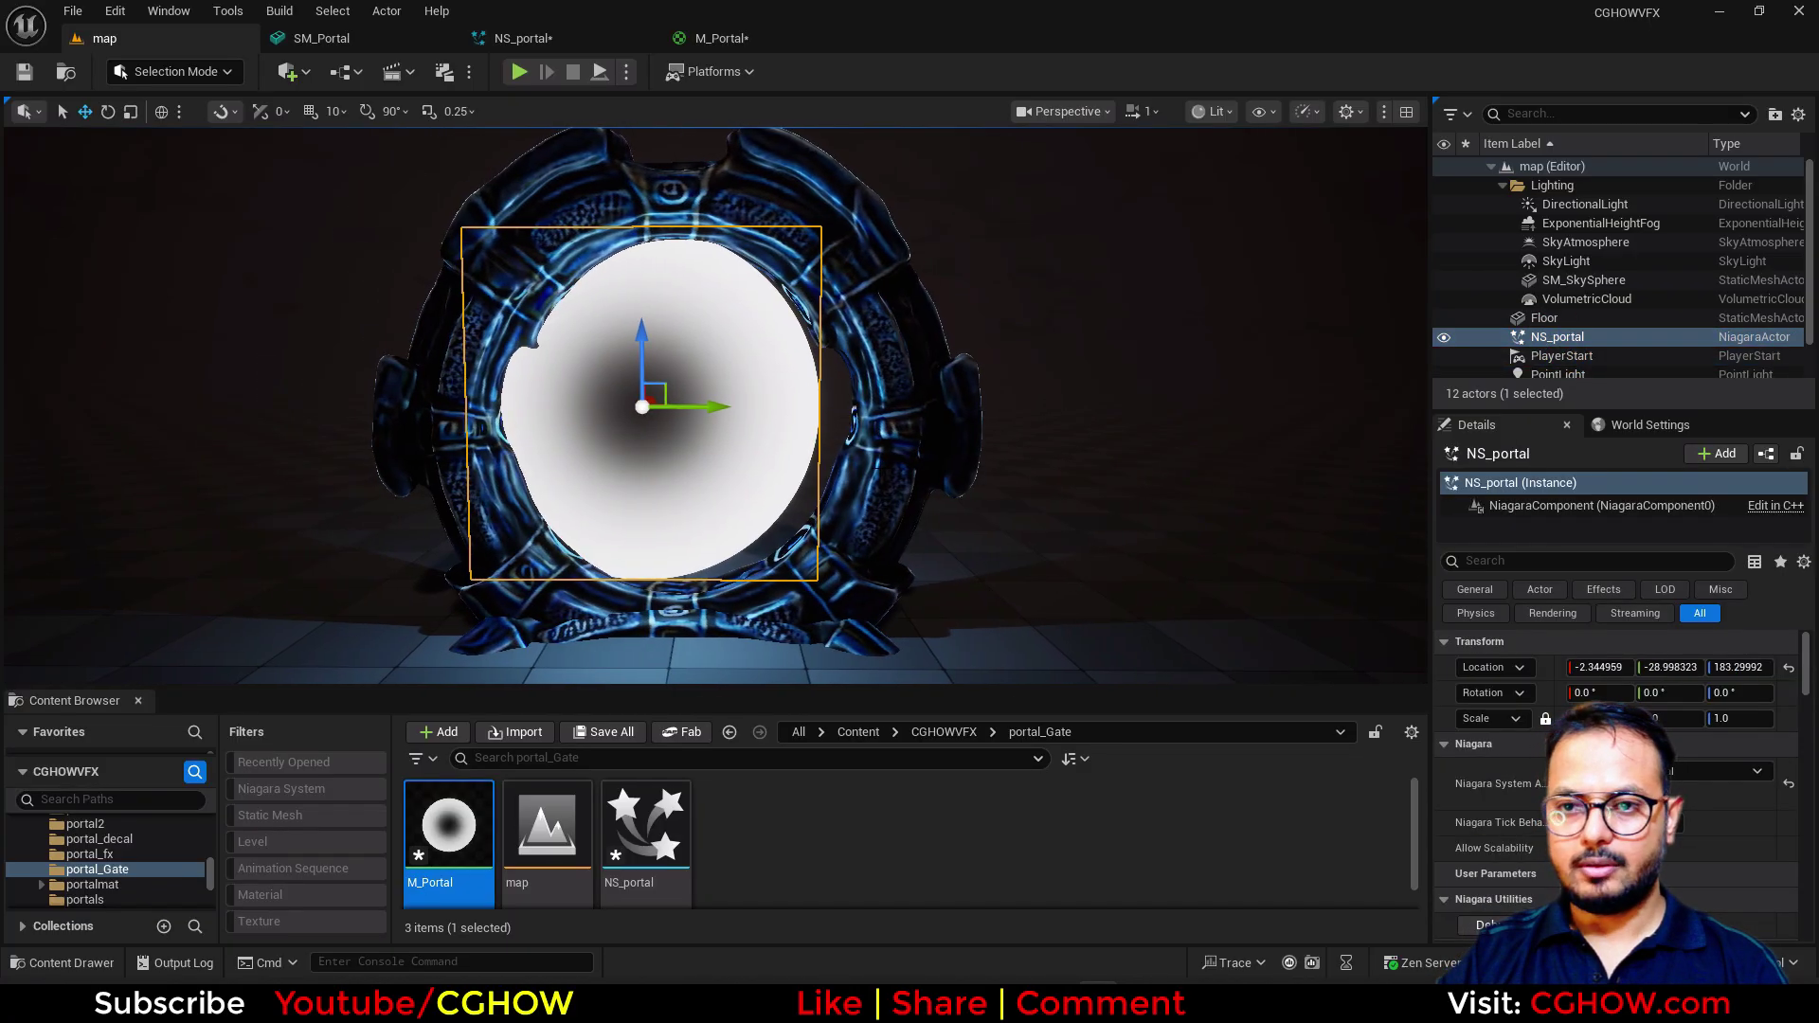
pyautogui.moveTo(712, 407); pyautogui.dragTo(746, 410)
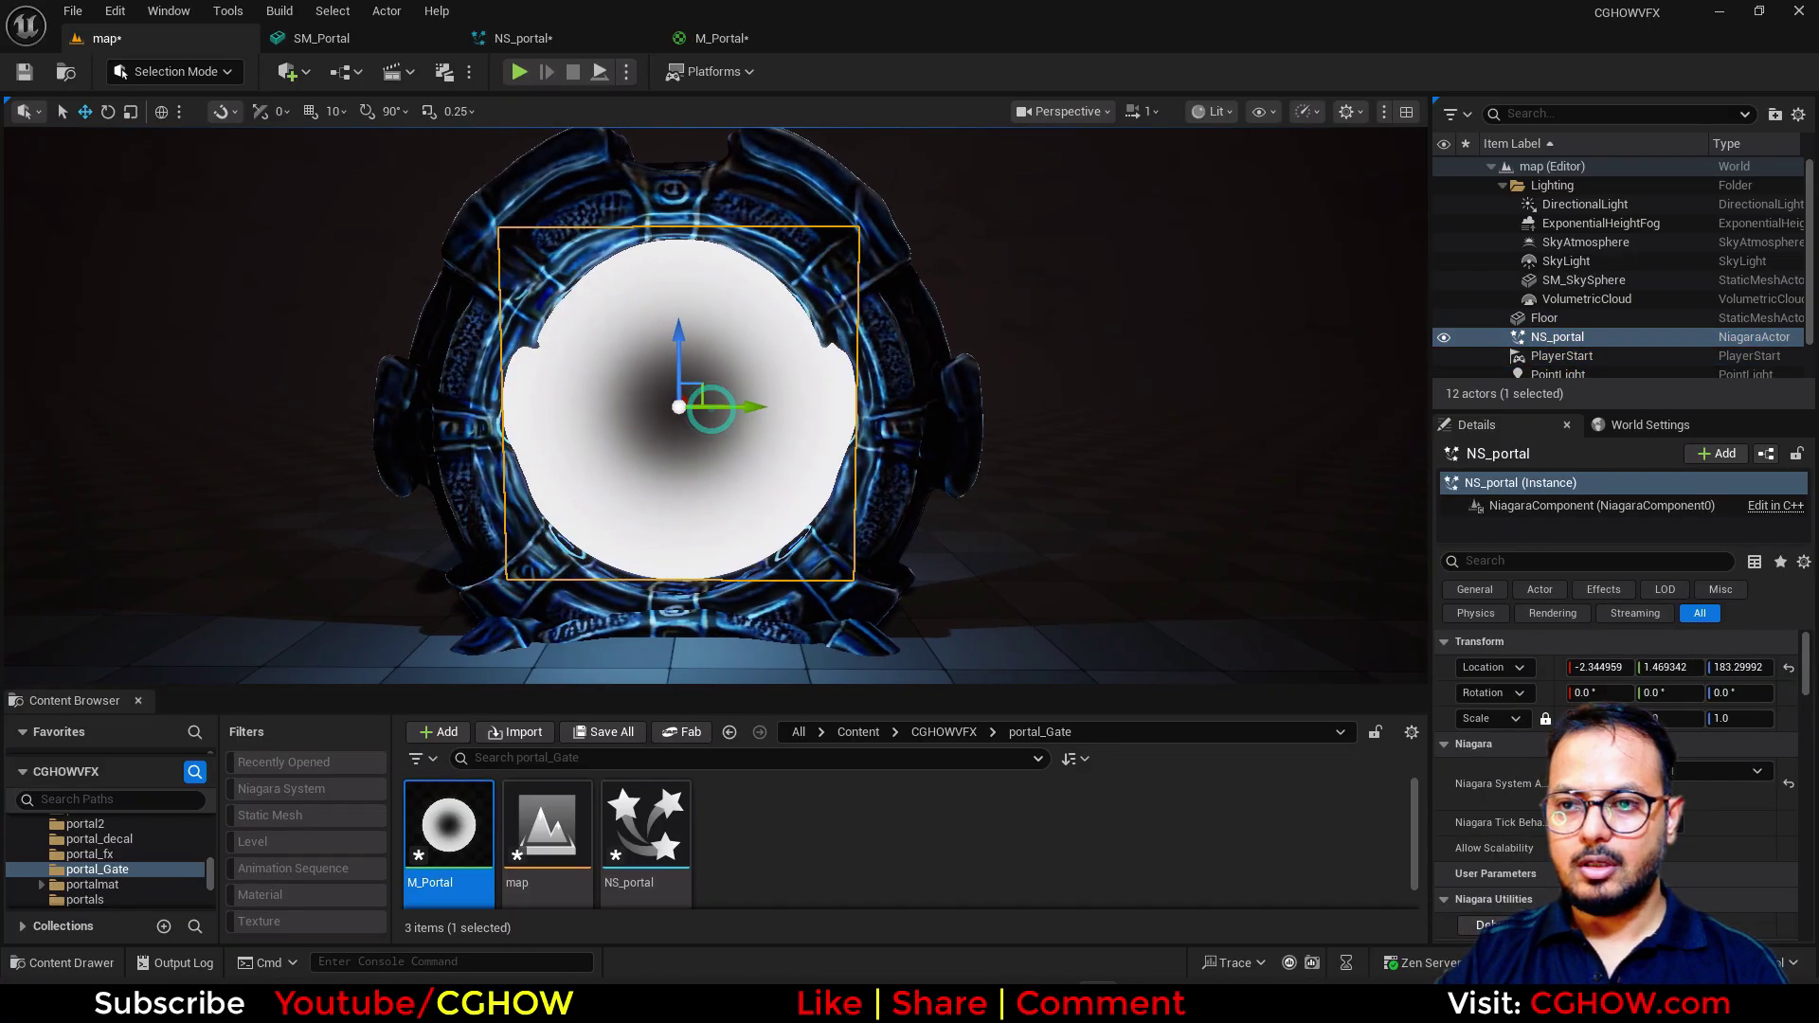
# Step: Copy the gate mesh SM_Portal's location (0.0, 0.00001, 170.123713) onto the NS_portal actor and check the gate from another angle
pyautogui.click(891, 456)
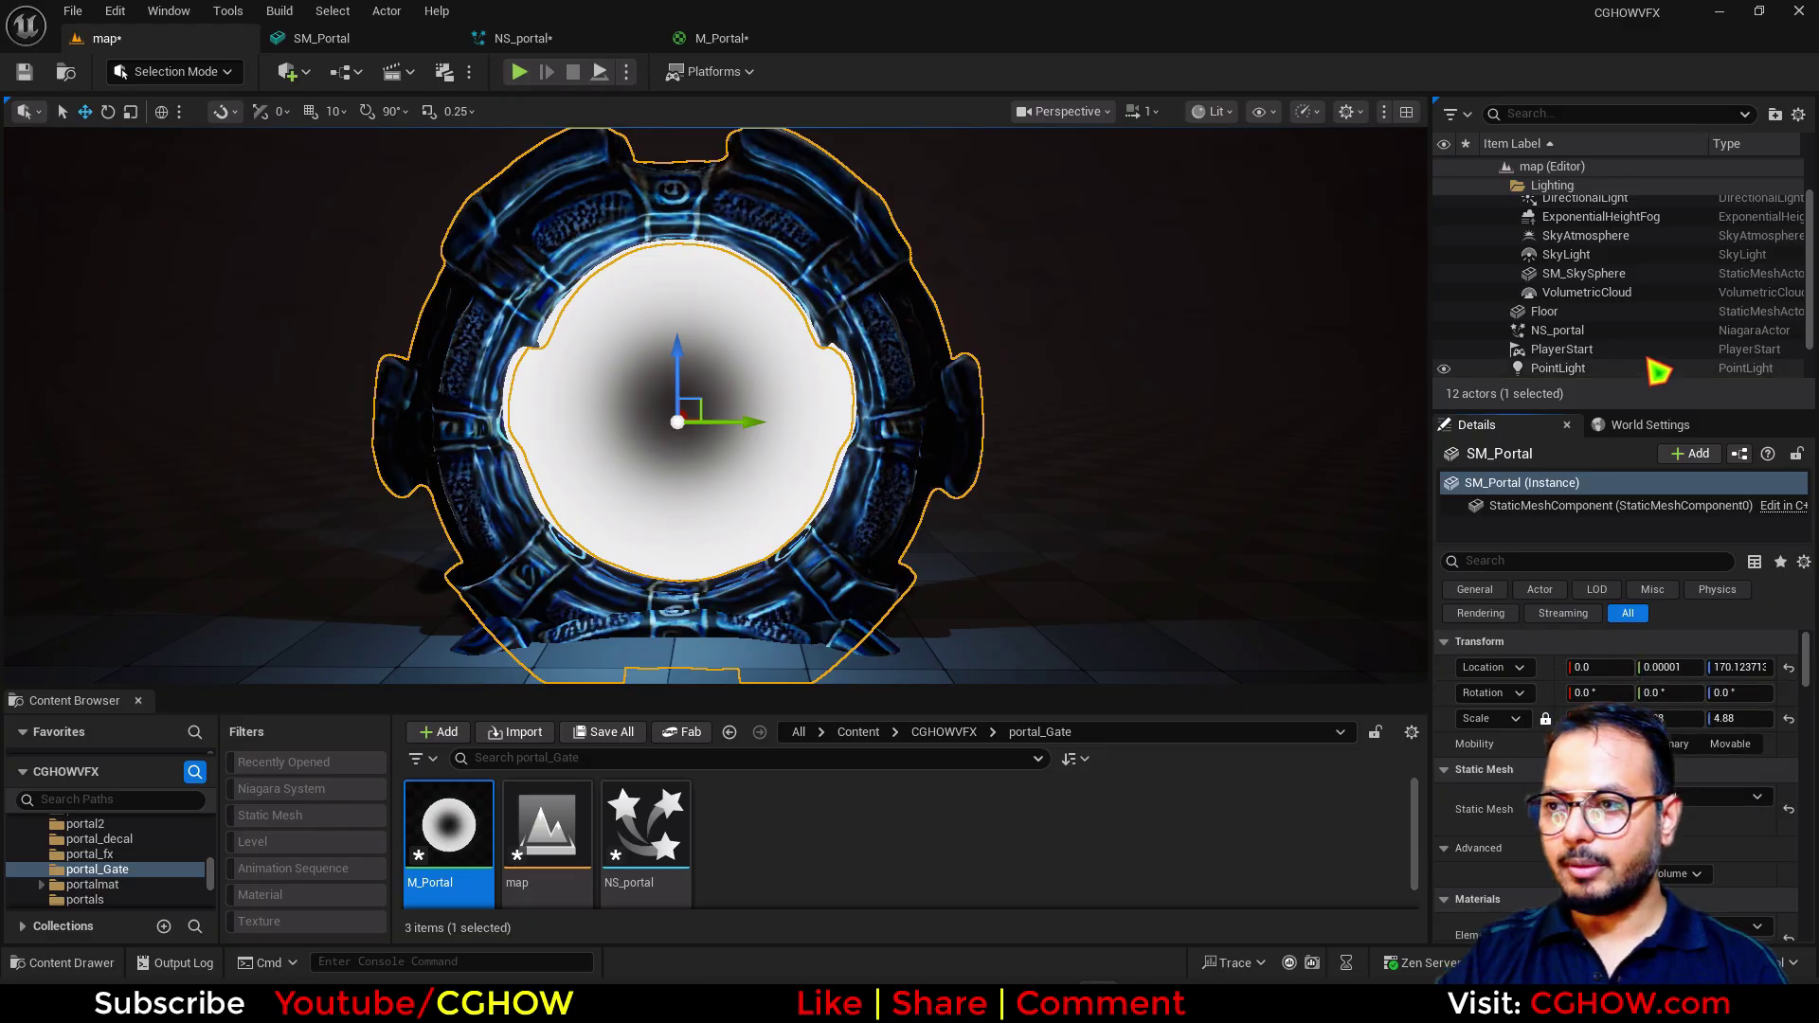
pyautogui.click(1559, 330)
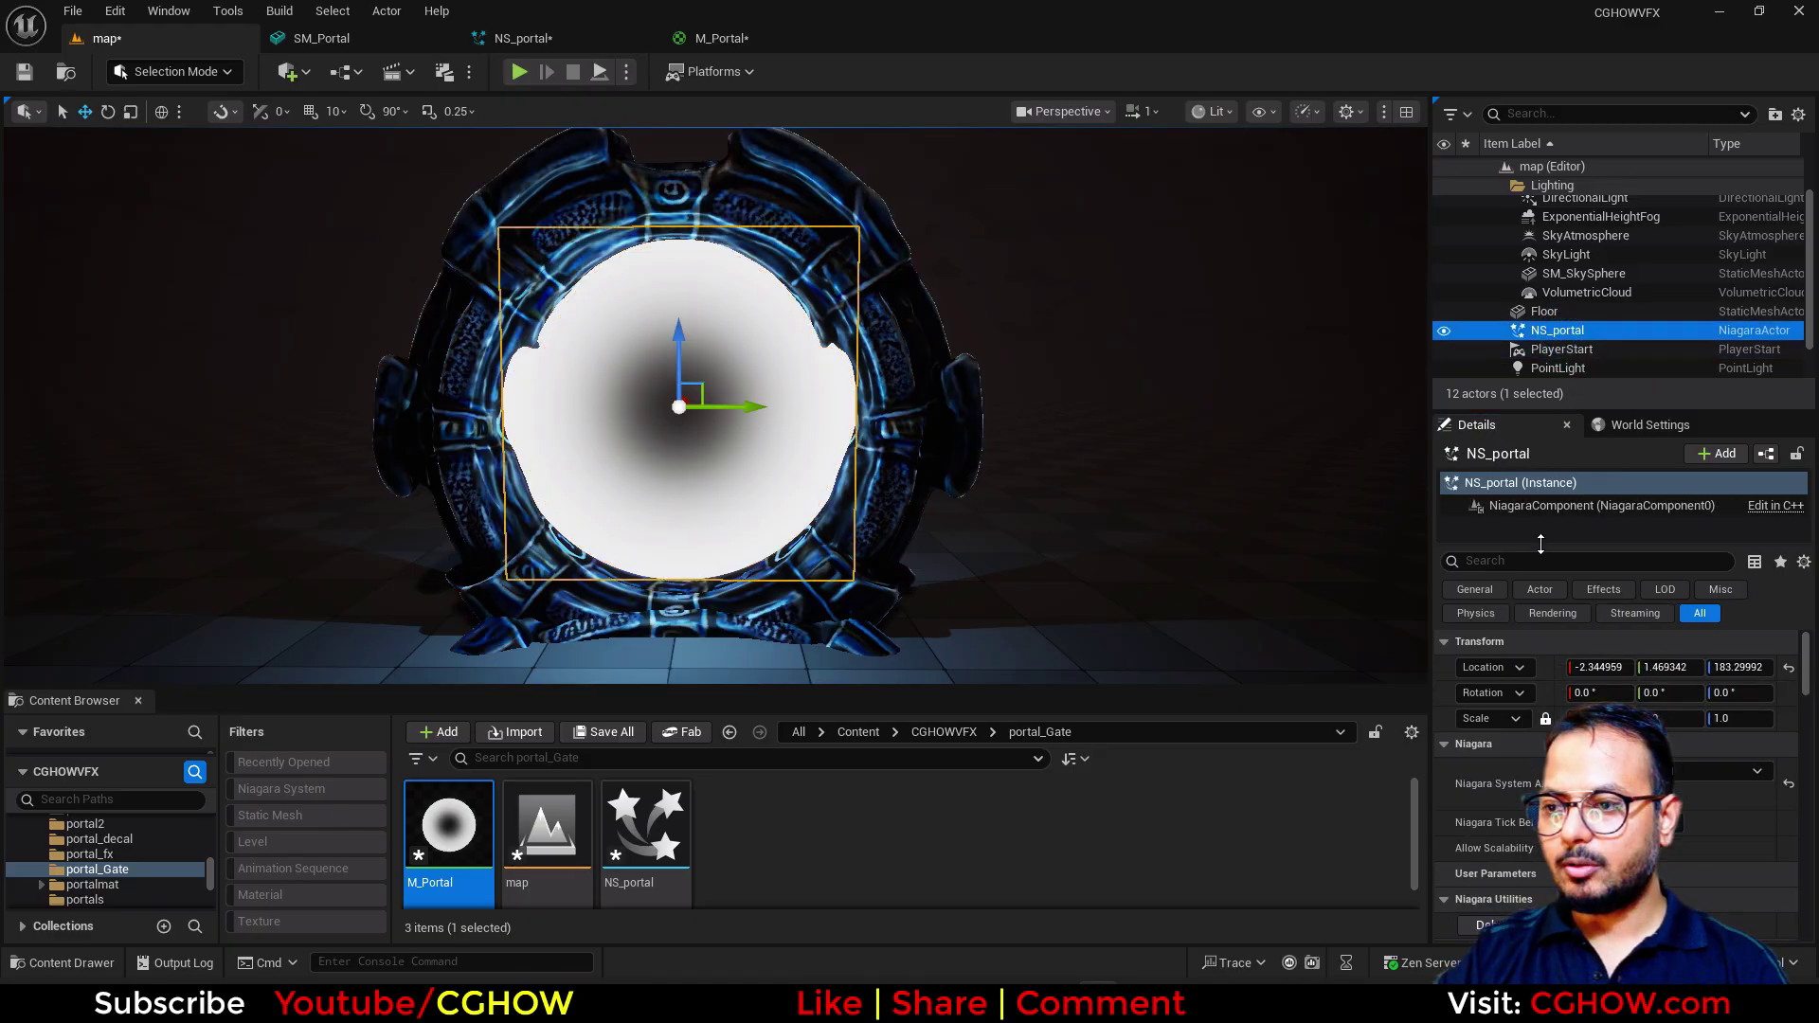
pyautogui.rightClick(1544, 682)
pyautogui.click(1693, 729)
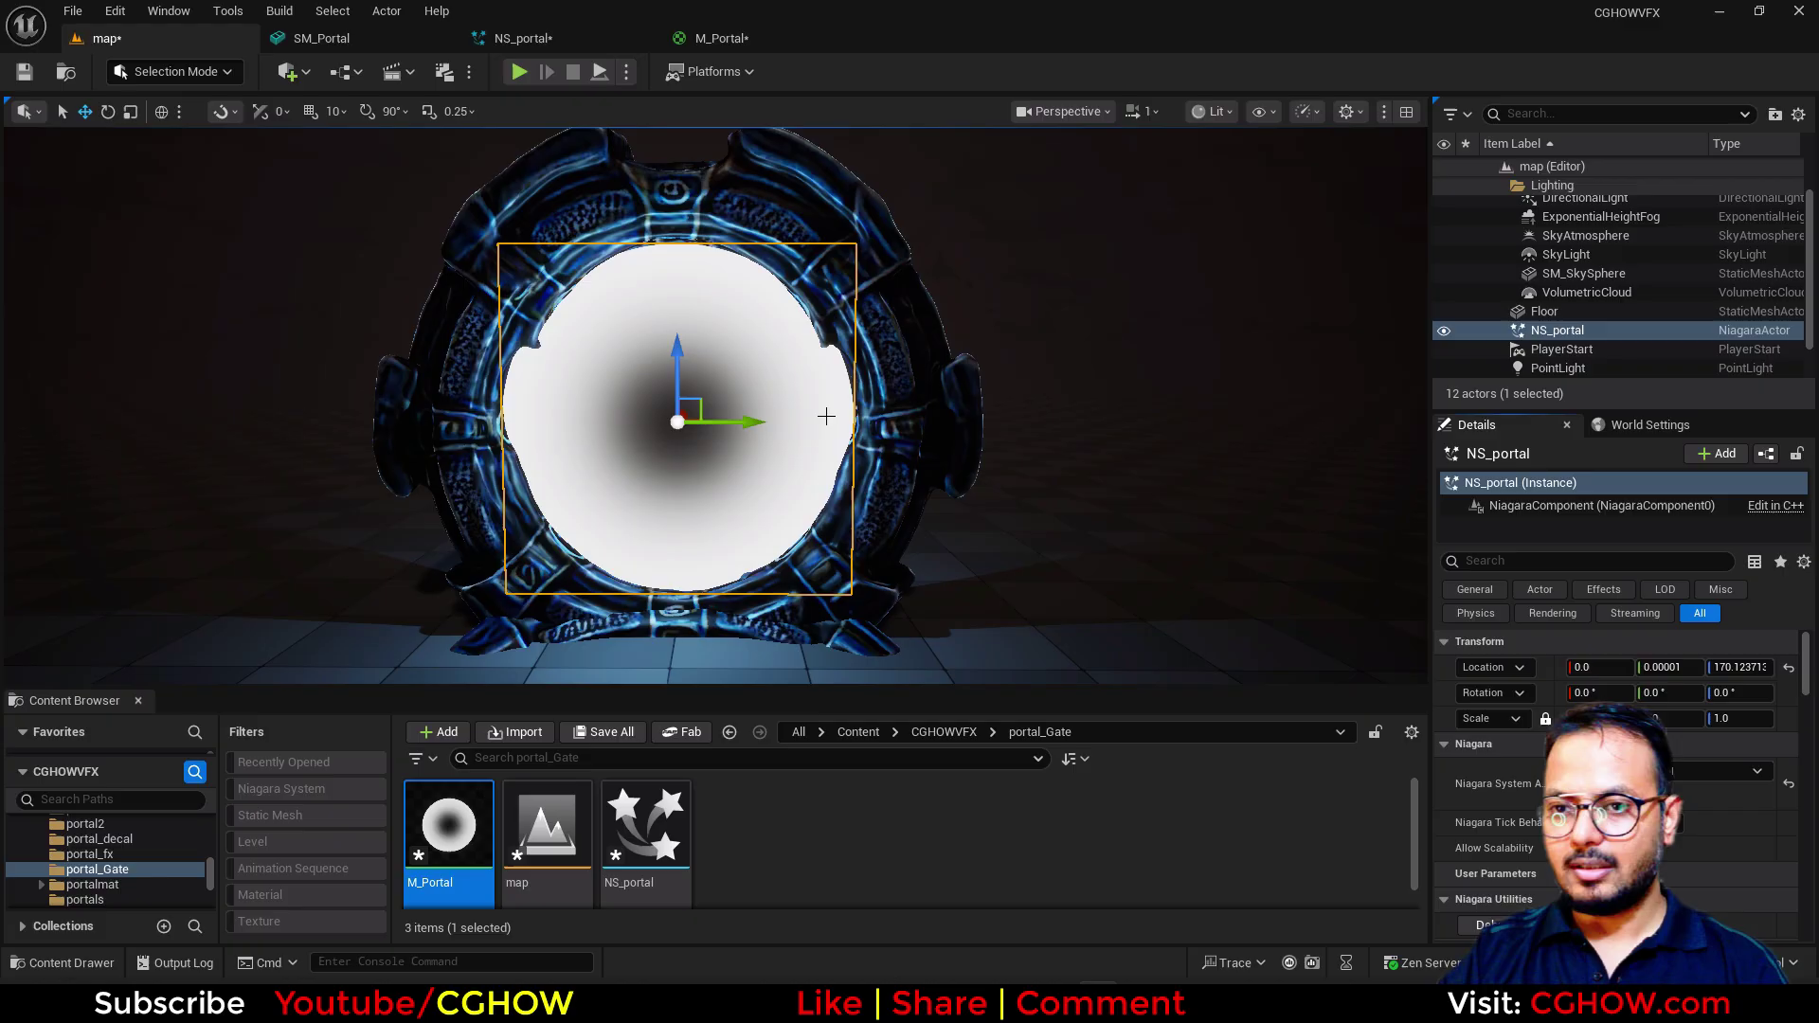
pyautogui.moveTo(791, 461); pyautogui.dragTo(877, 450, button='right')
pyautogui.press('g')
pyautogui.keyDown('alt'); pyautogui.moveTo(634, 519); pyautogui.dragTo(683, 652); pyautogui.keyUp('alt')
# Step: Add a Dynamic Material Parameters module to Particle Update in NS_portal, raise its power parameter, and check the ring in the map
pyautogui.click(623, 45)
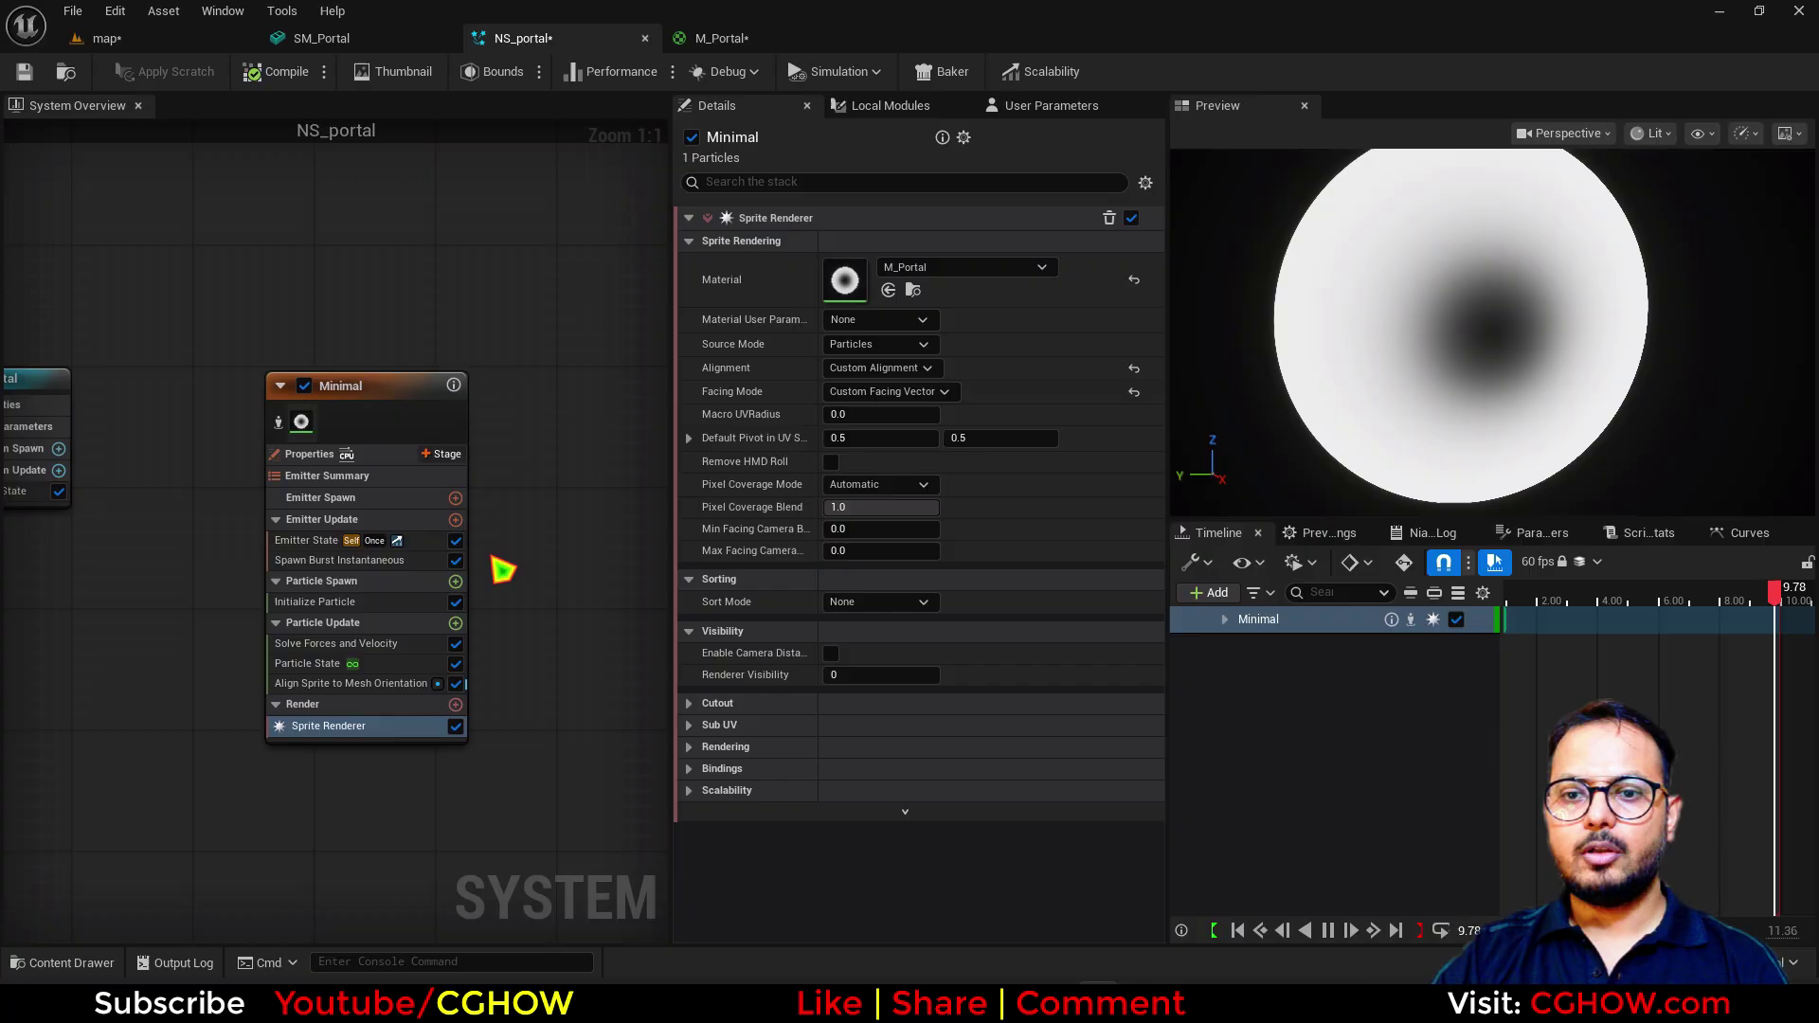
pyautogui.click(456, 624)
pyautogui.write('dynamic')
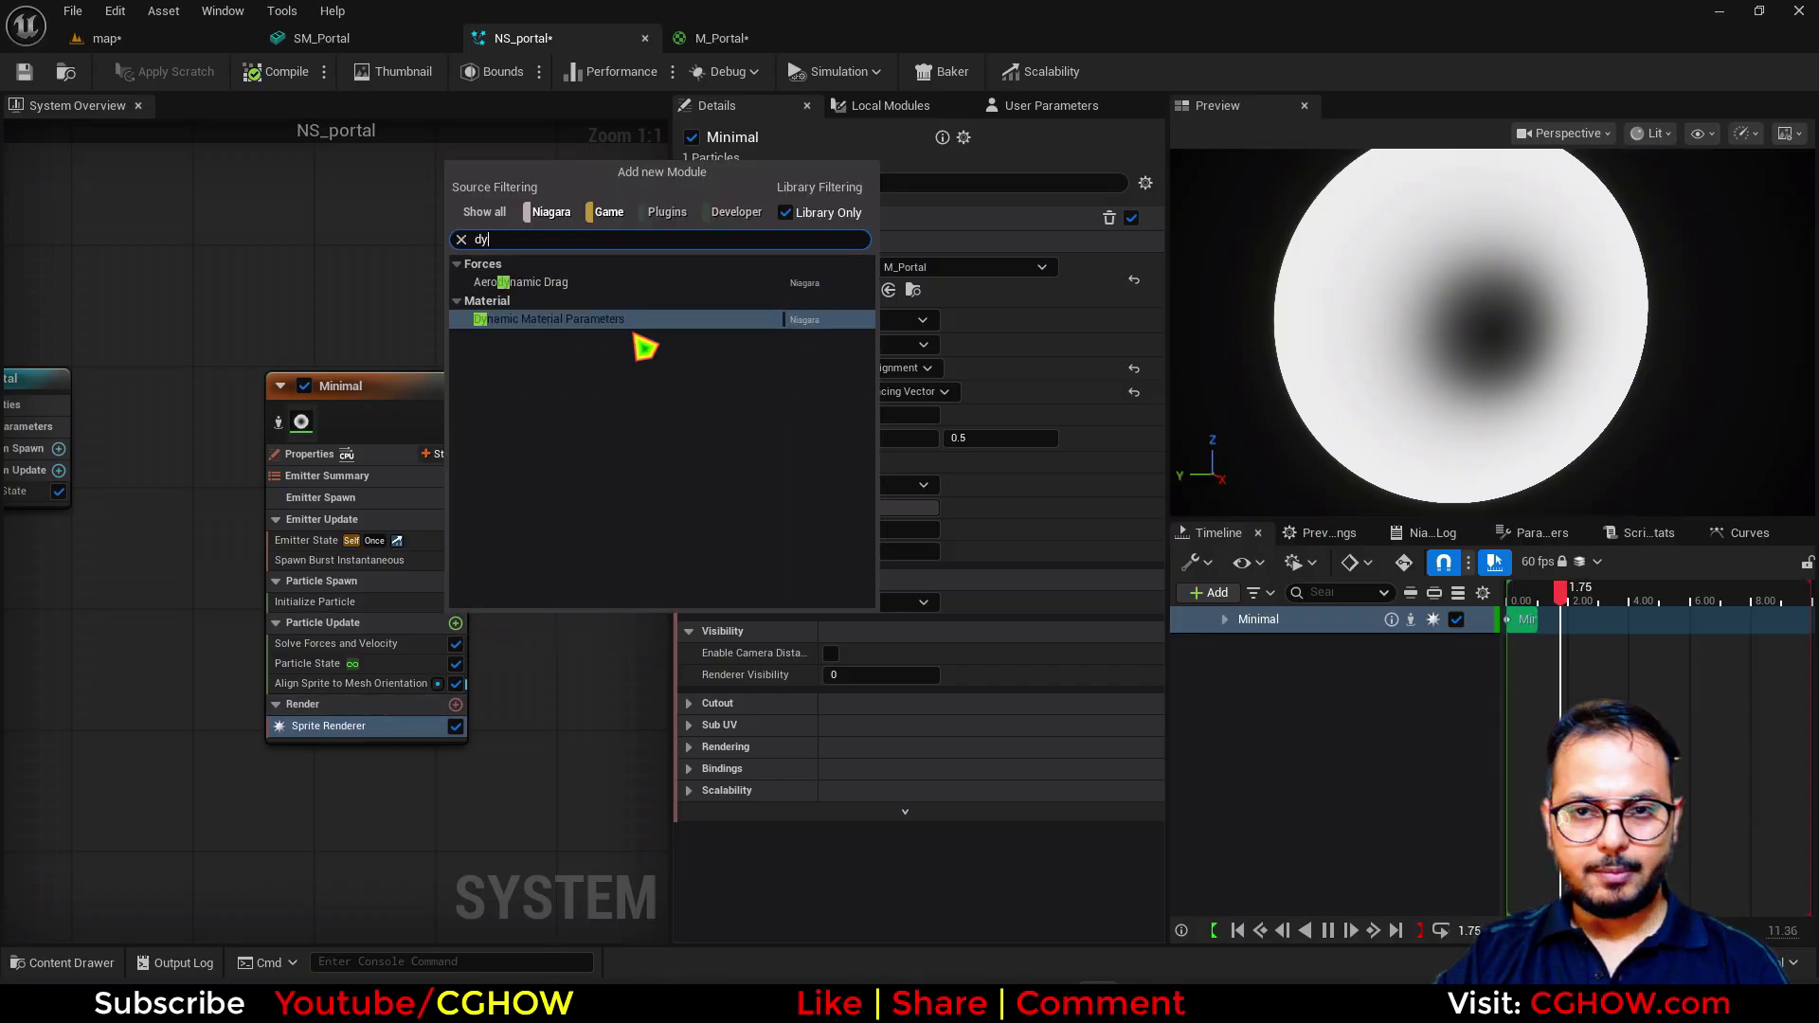
pyautogui.click(642, 327)
pyautogui.moveTo(857, 319); pyautogui.dragTo(929, 318)
pyautogui.click(185, 43)
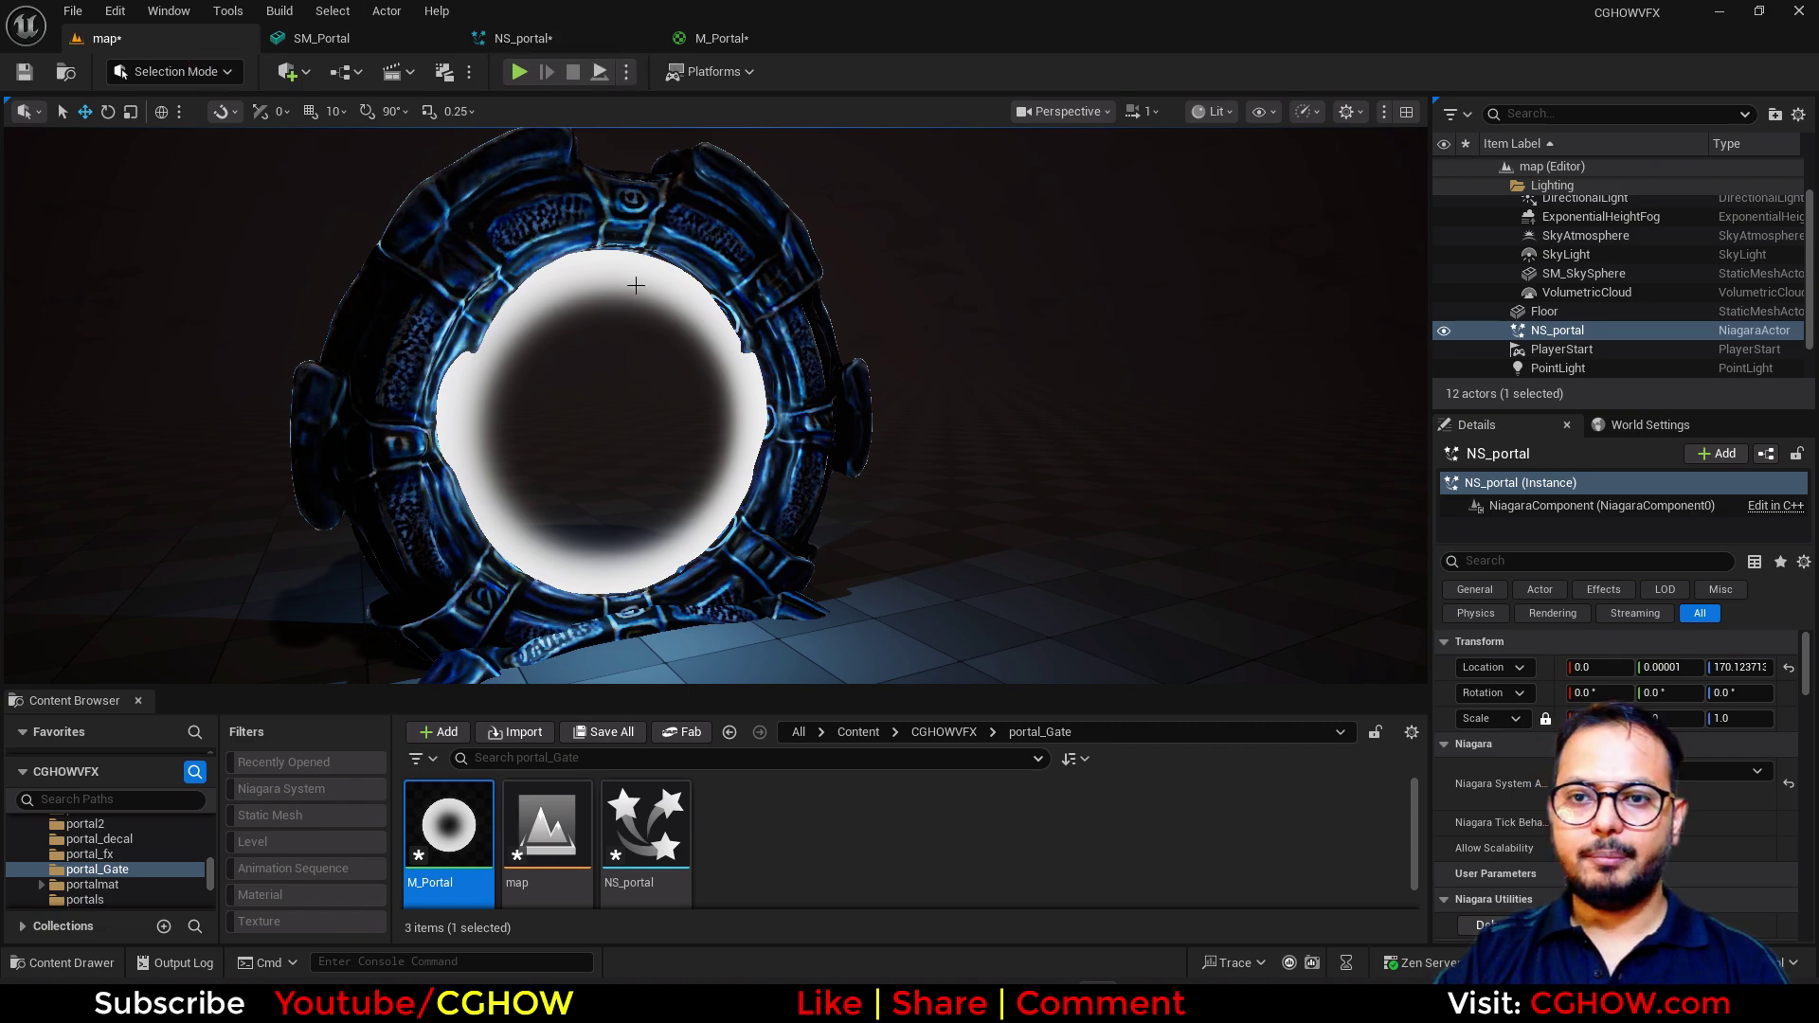
# Step: In M_Portal, space out the 500 constant, the first RadialGradientExponential node and the 1-x node to tidy the graph
pyautogui.click(398, 40)
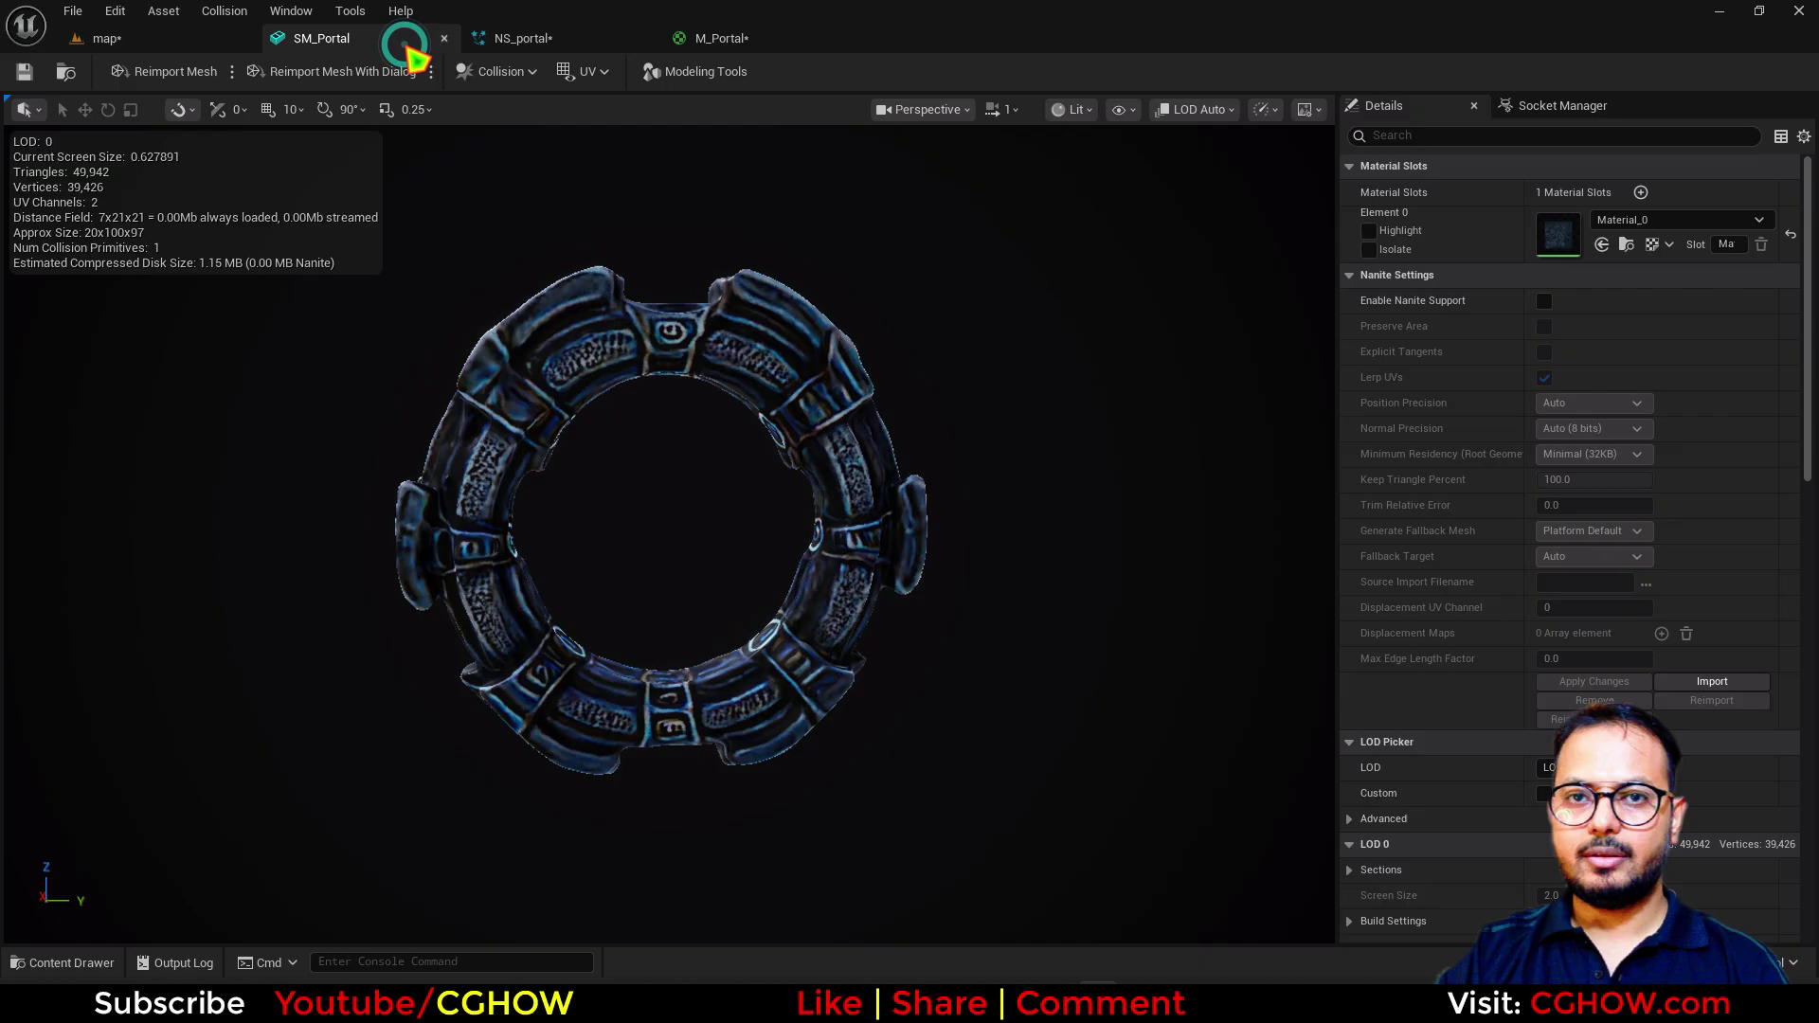
pyautogui.click(530, 38)
pyautogui.click(720, 38)
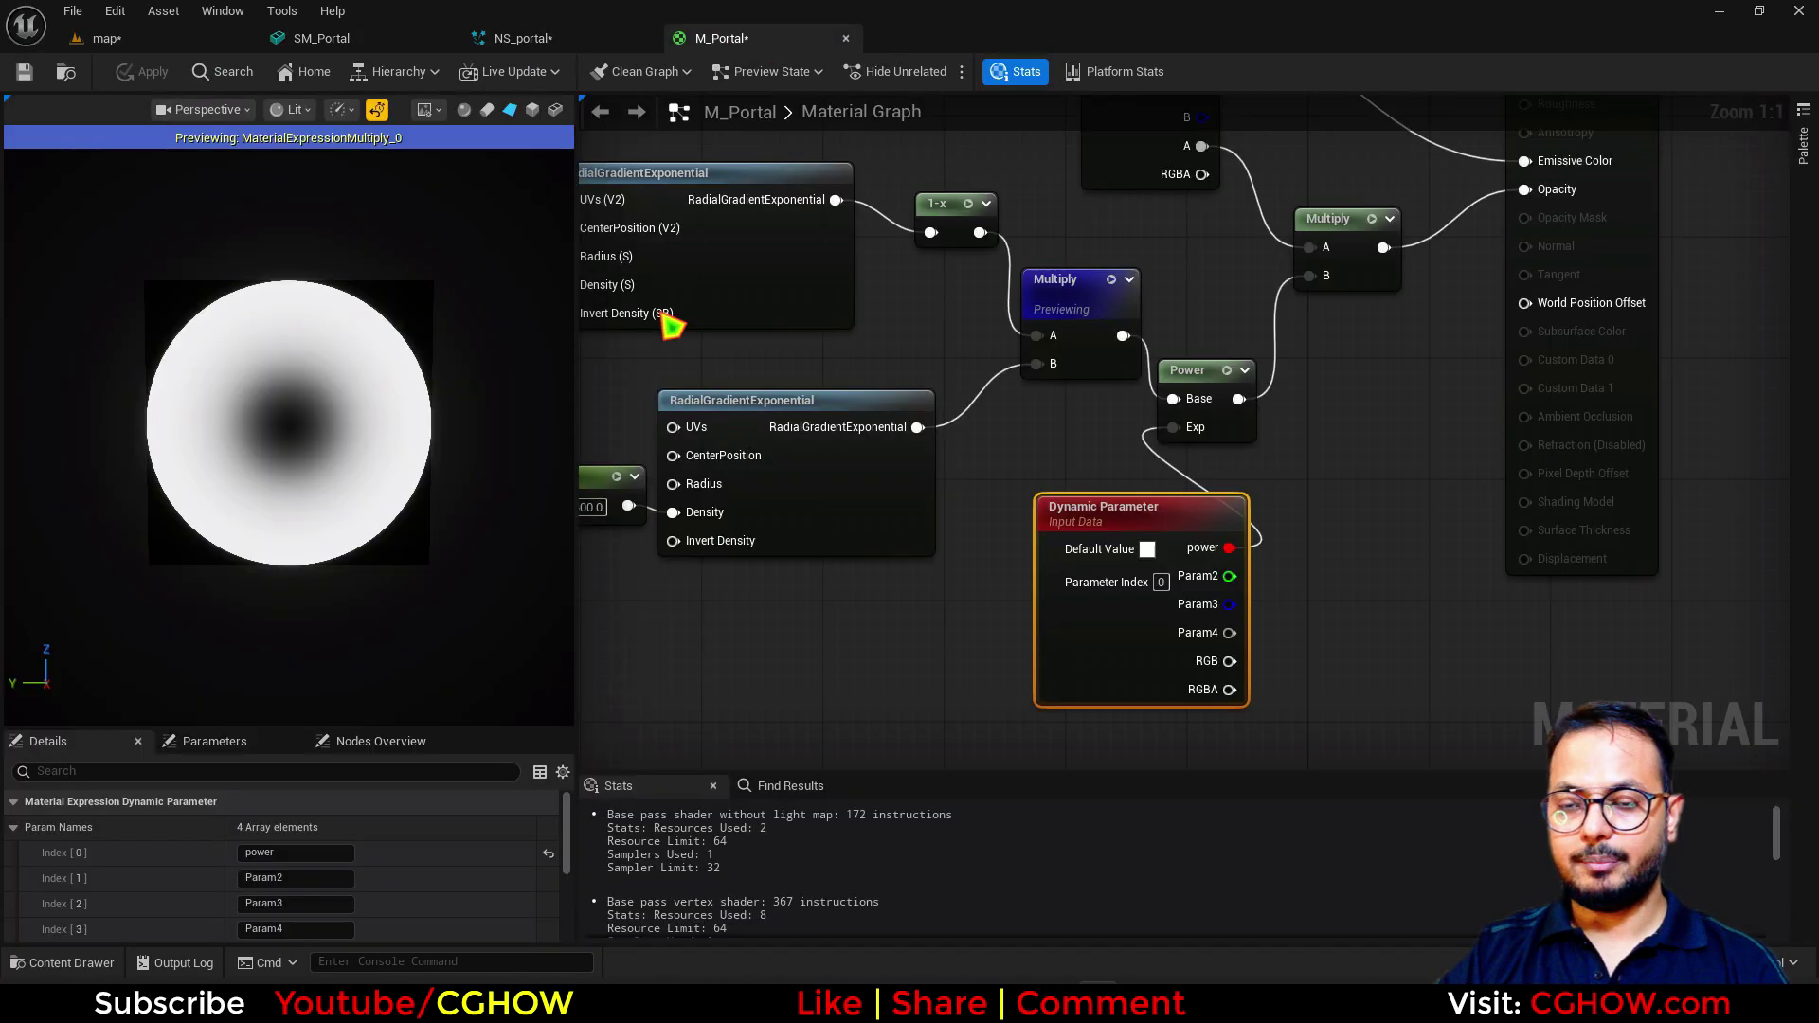
pyautogui.moveTo(942, 612); pyautogui.dragTo(1411, 618, button='right')
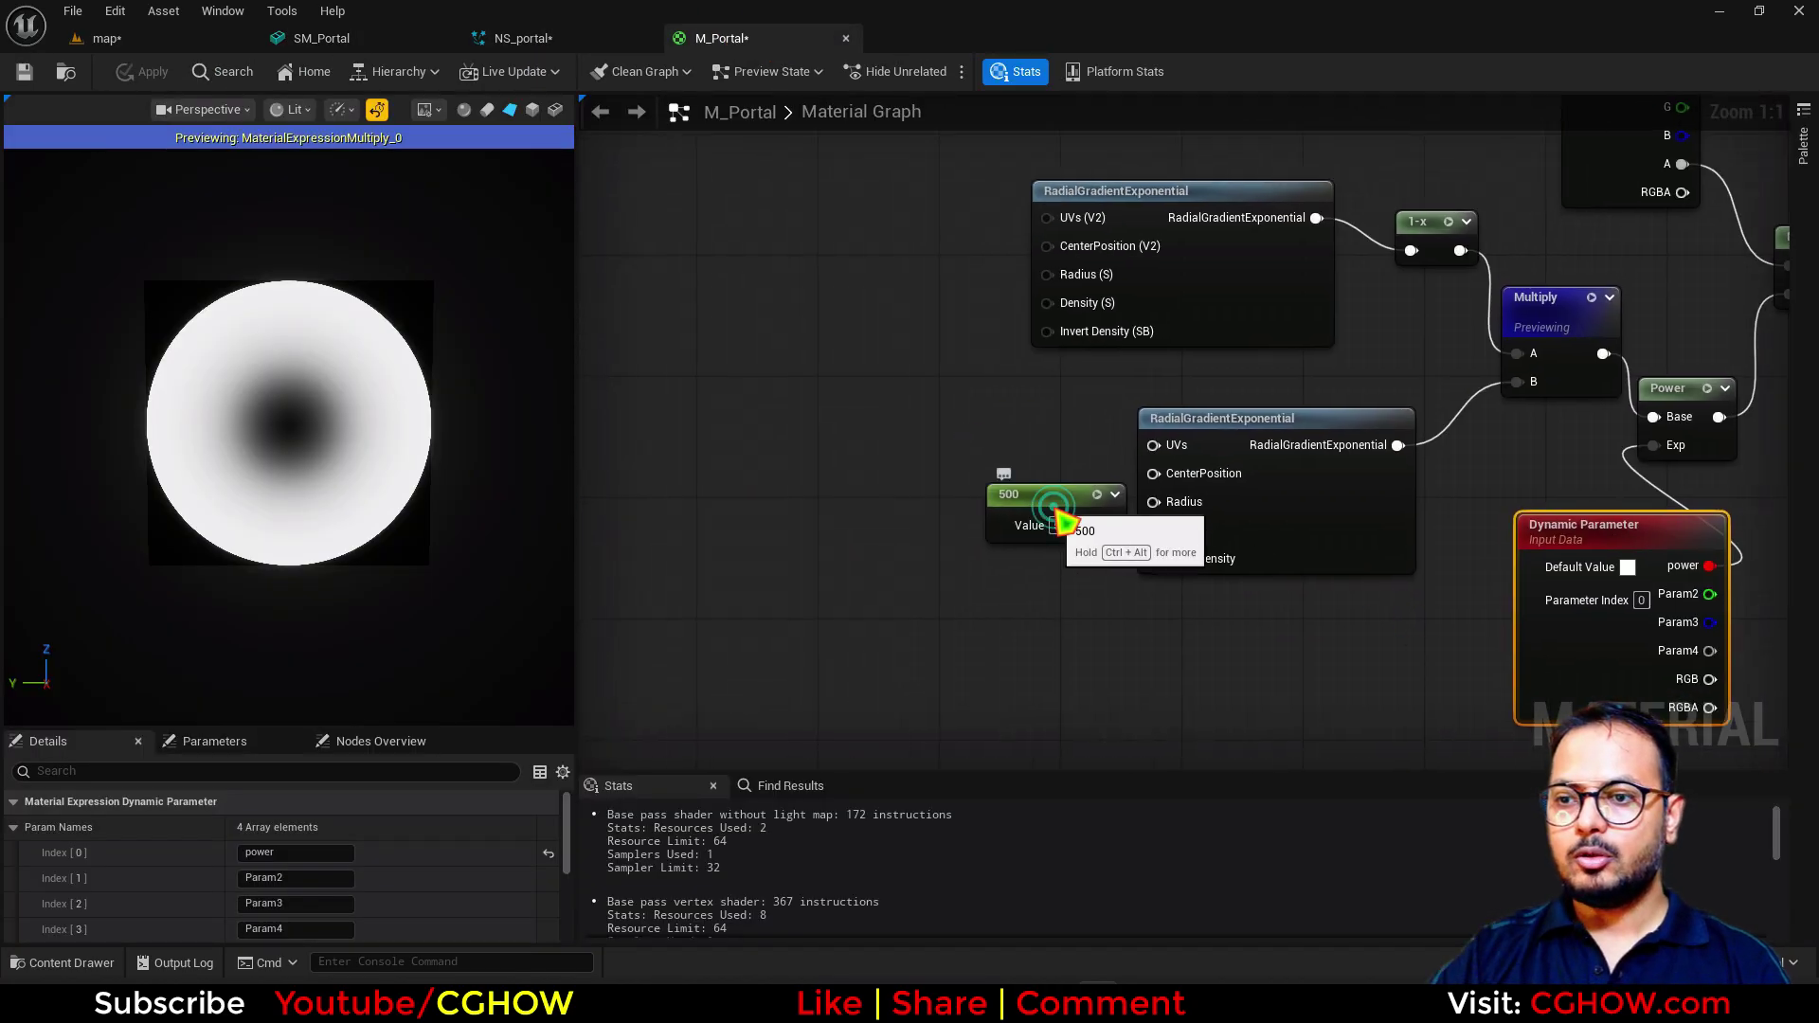
pyautogui.moveTo(1013, 507); pyautogui.dragTo(937, 537)
pyautogui.moveTo(1234, 276); pyautogui.dragTo(1262, 306)
pyautogui.moveTo(1404, 237); pyautogui.dragTo(1434, 237)
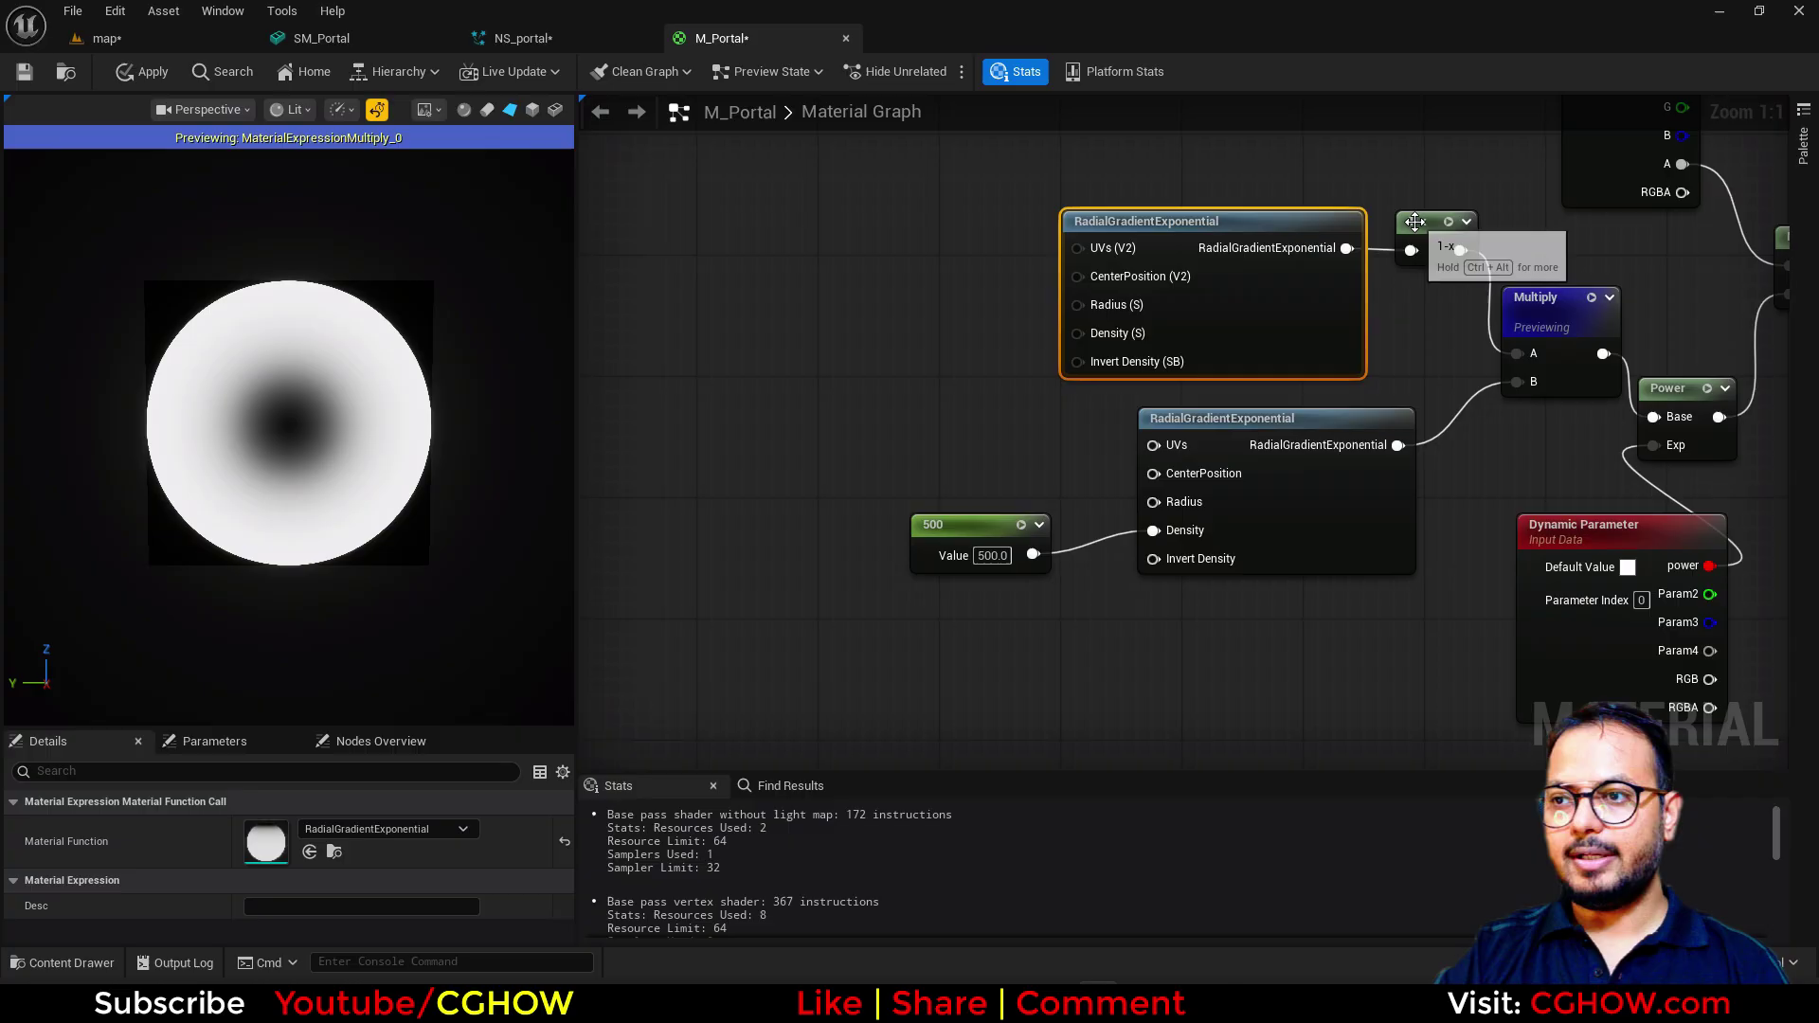
pyautogui.rightClick(1002, 230)
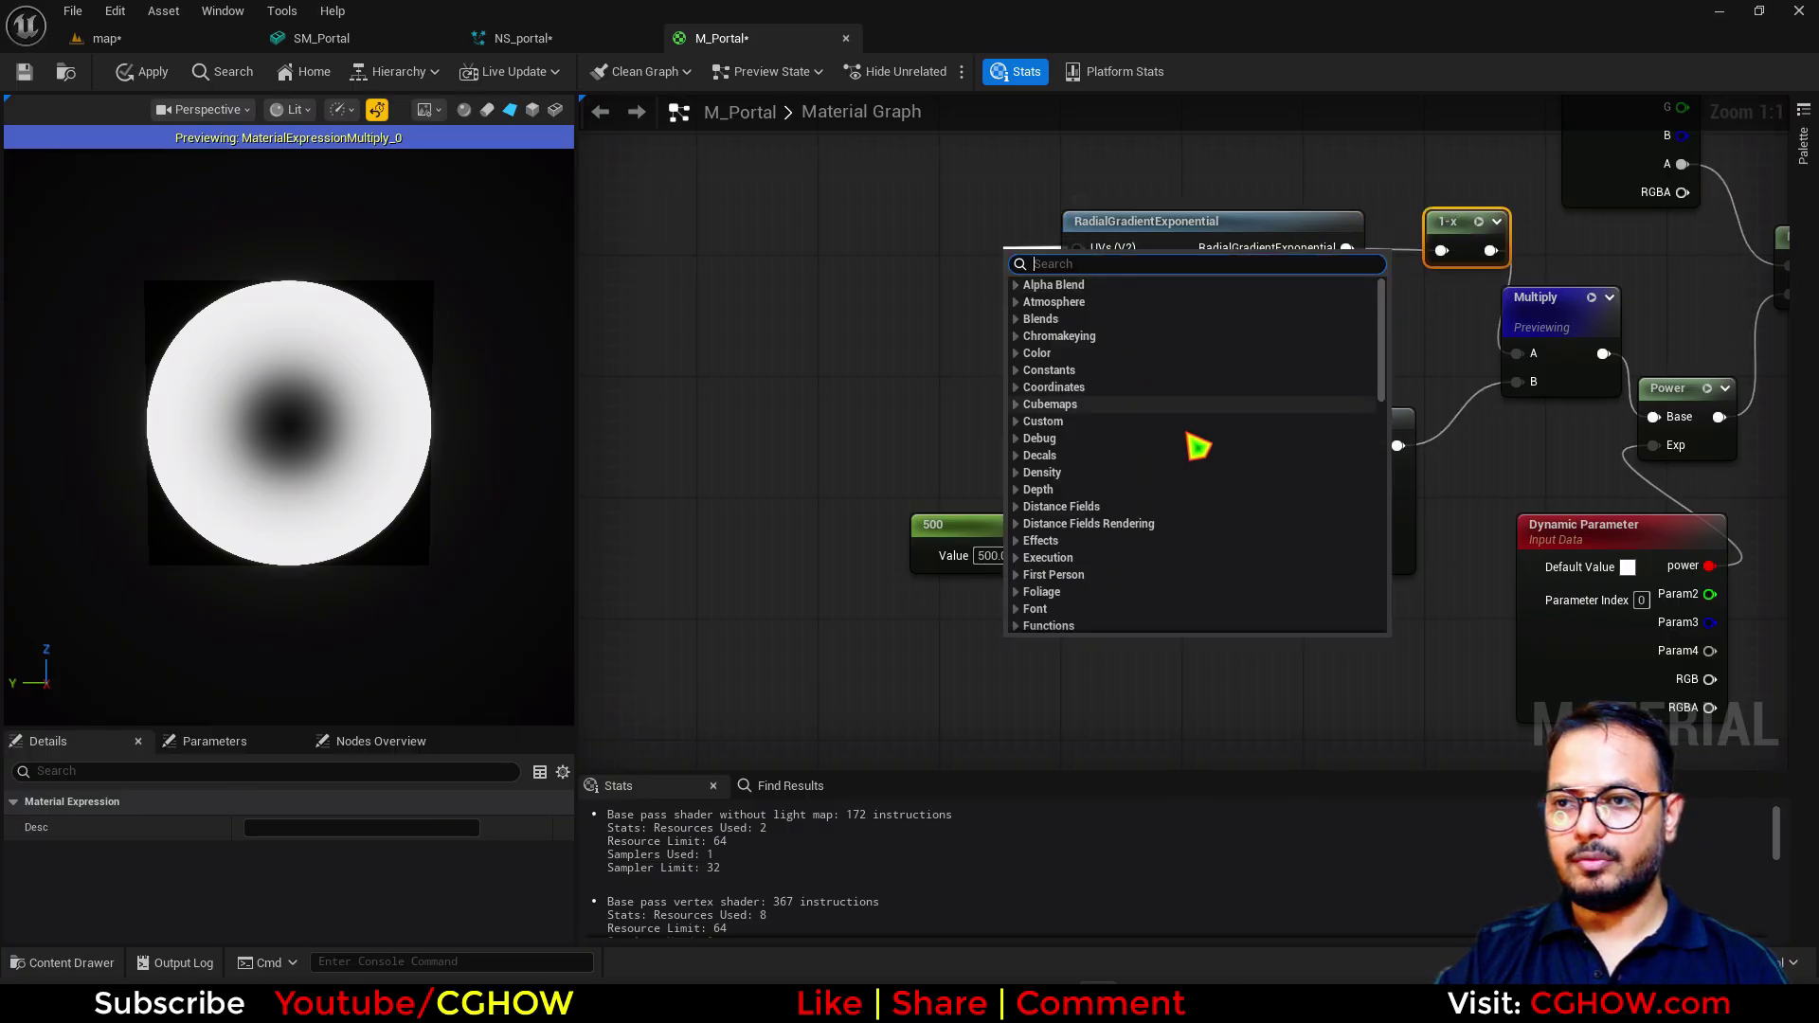
pyautogui.click(945, 392)
pyautogui.moveTo(1152, 445); pyautogui.dragTo(1052, 427)
pyautogui.click(834, 407)
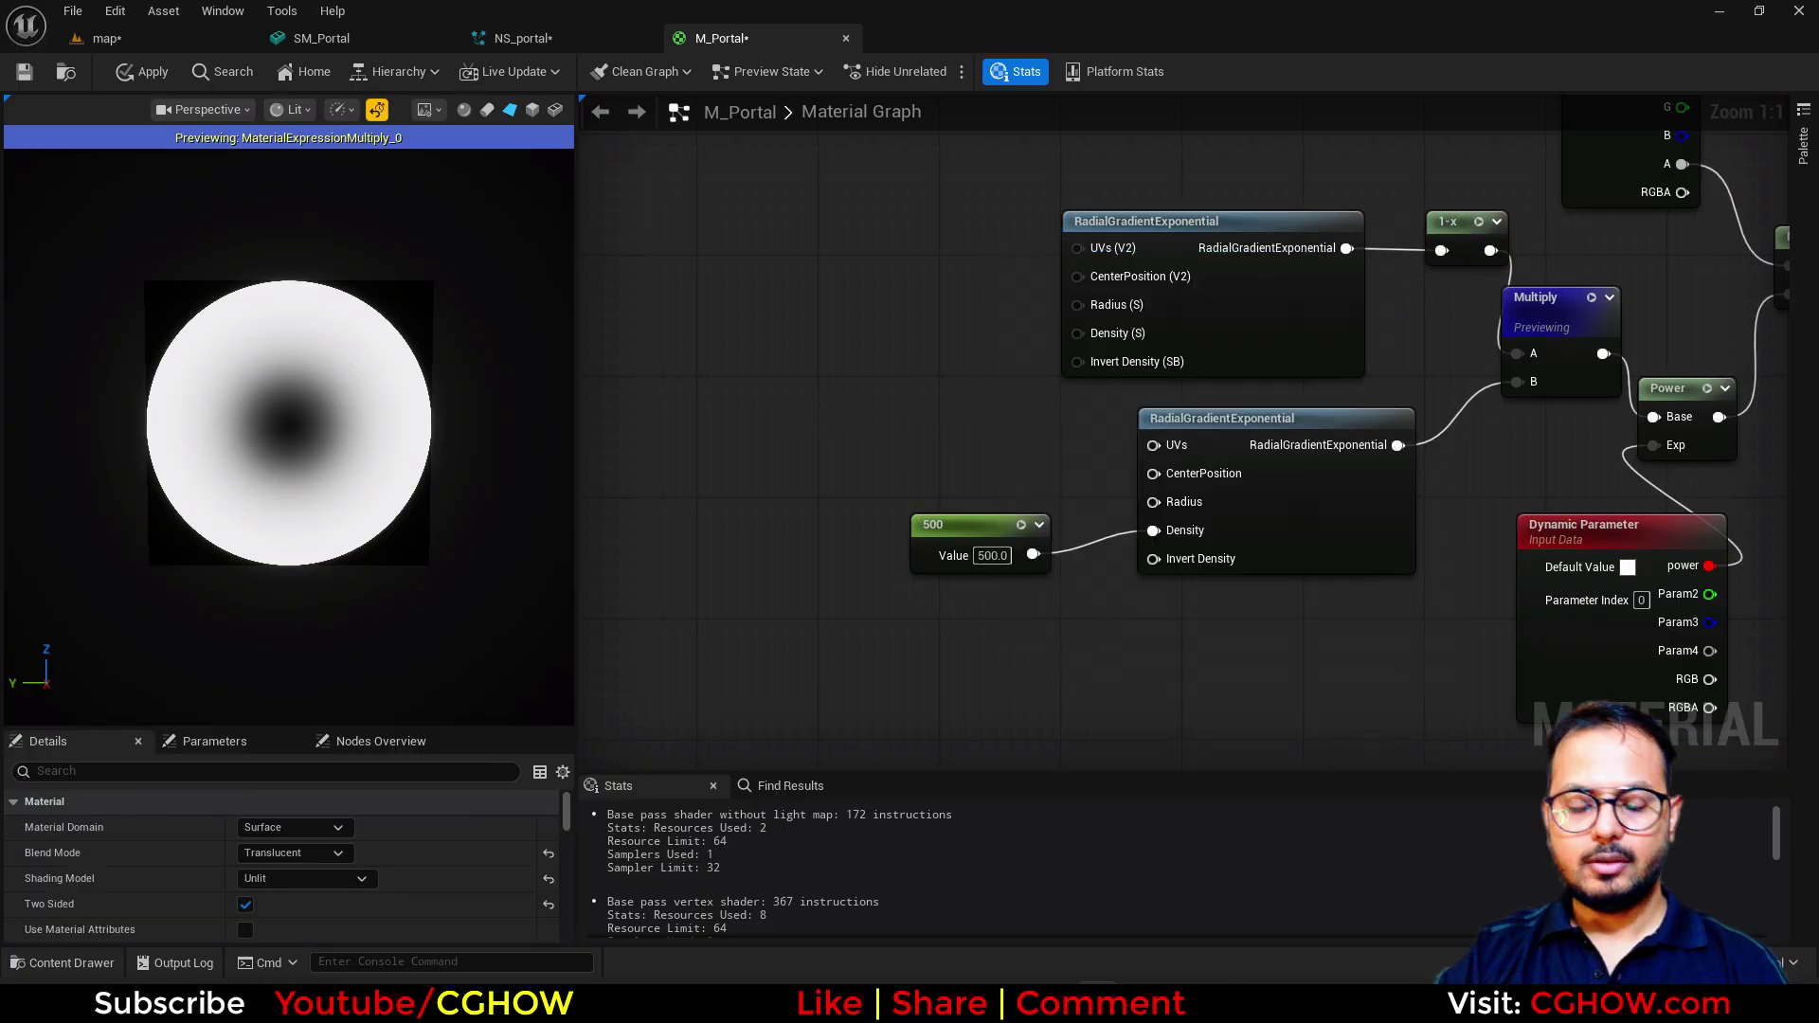
# Step: Add a Texture Sample node to M_Portal, assign the noise_blur texture to it, and inspect that texture up close
pyautogui.moveTo(833, 407); pyautogui.dragTo(1063, 357, button='right')
pyautogui.click(902, 345)
pyautogui.click(858, 325)
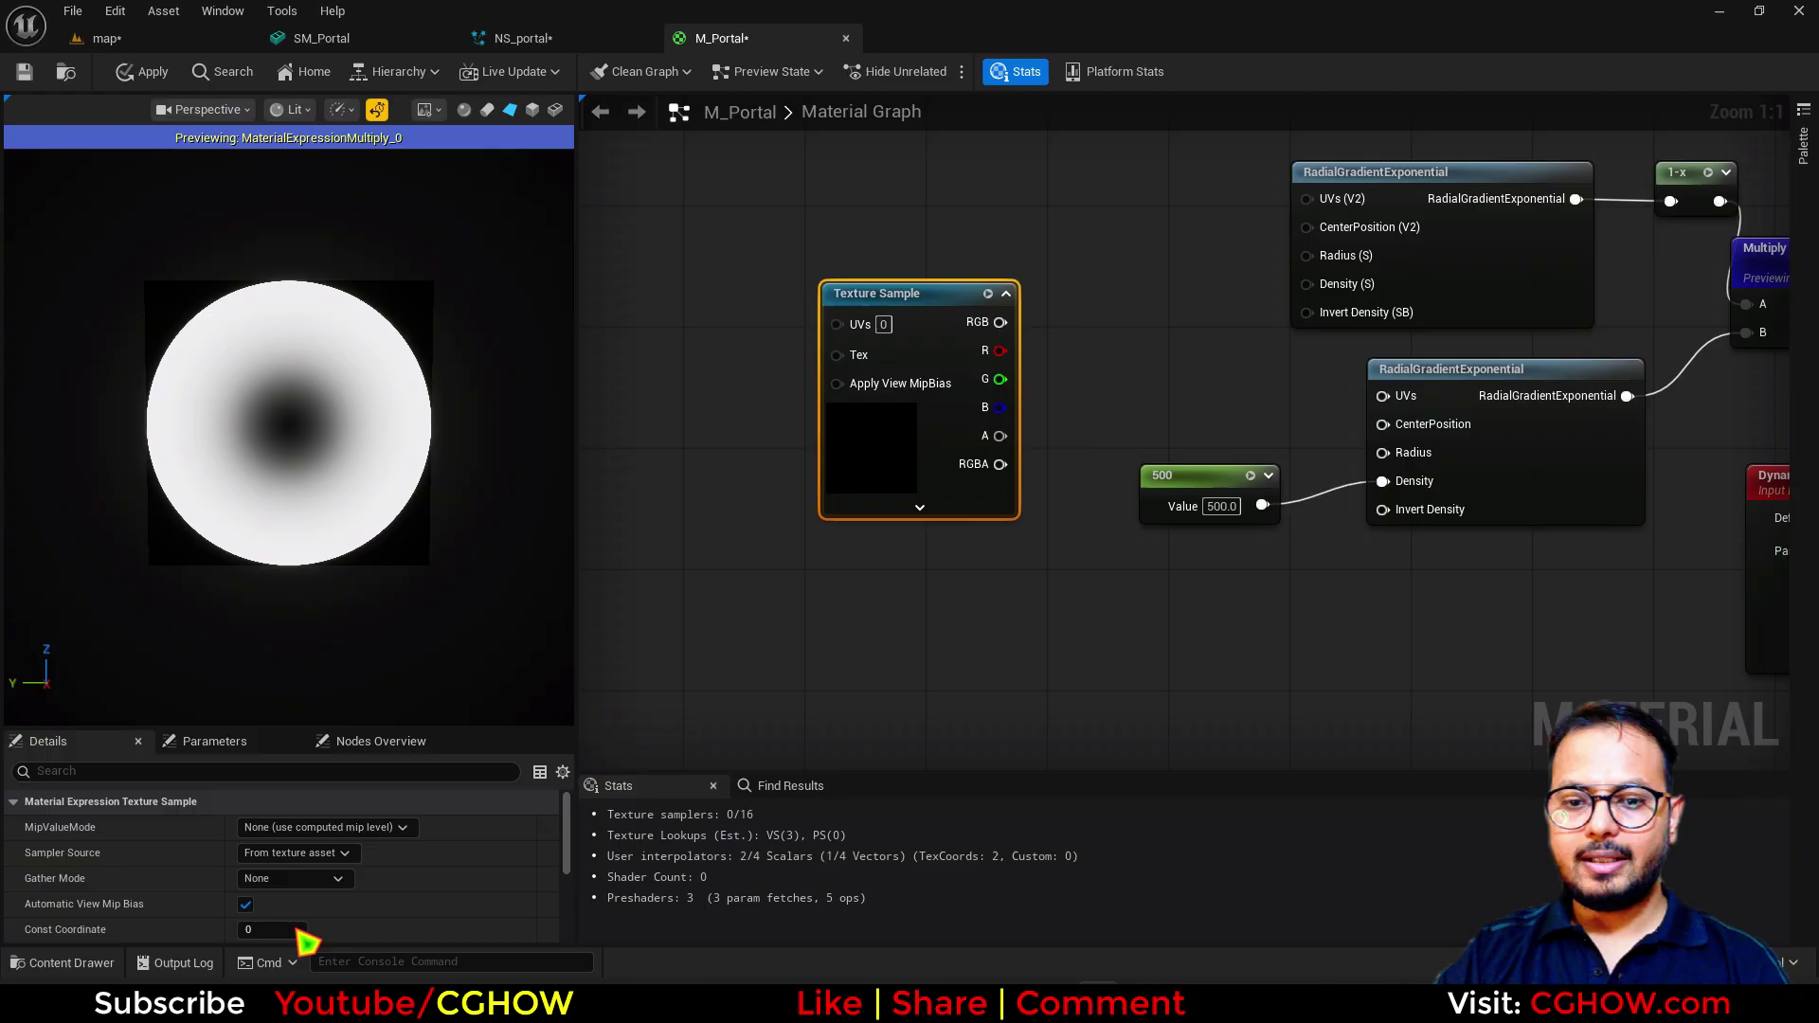
pyautogui.scroll(-3, 303, 936)
pyautogui.click(362, 883)
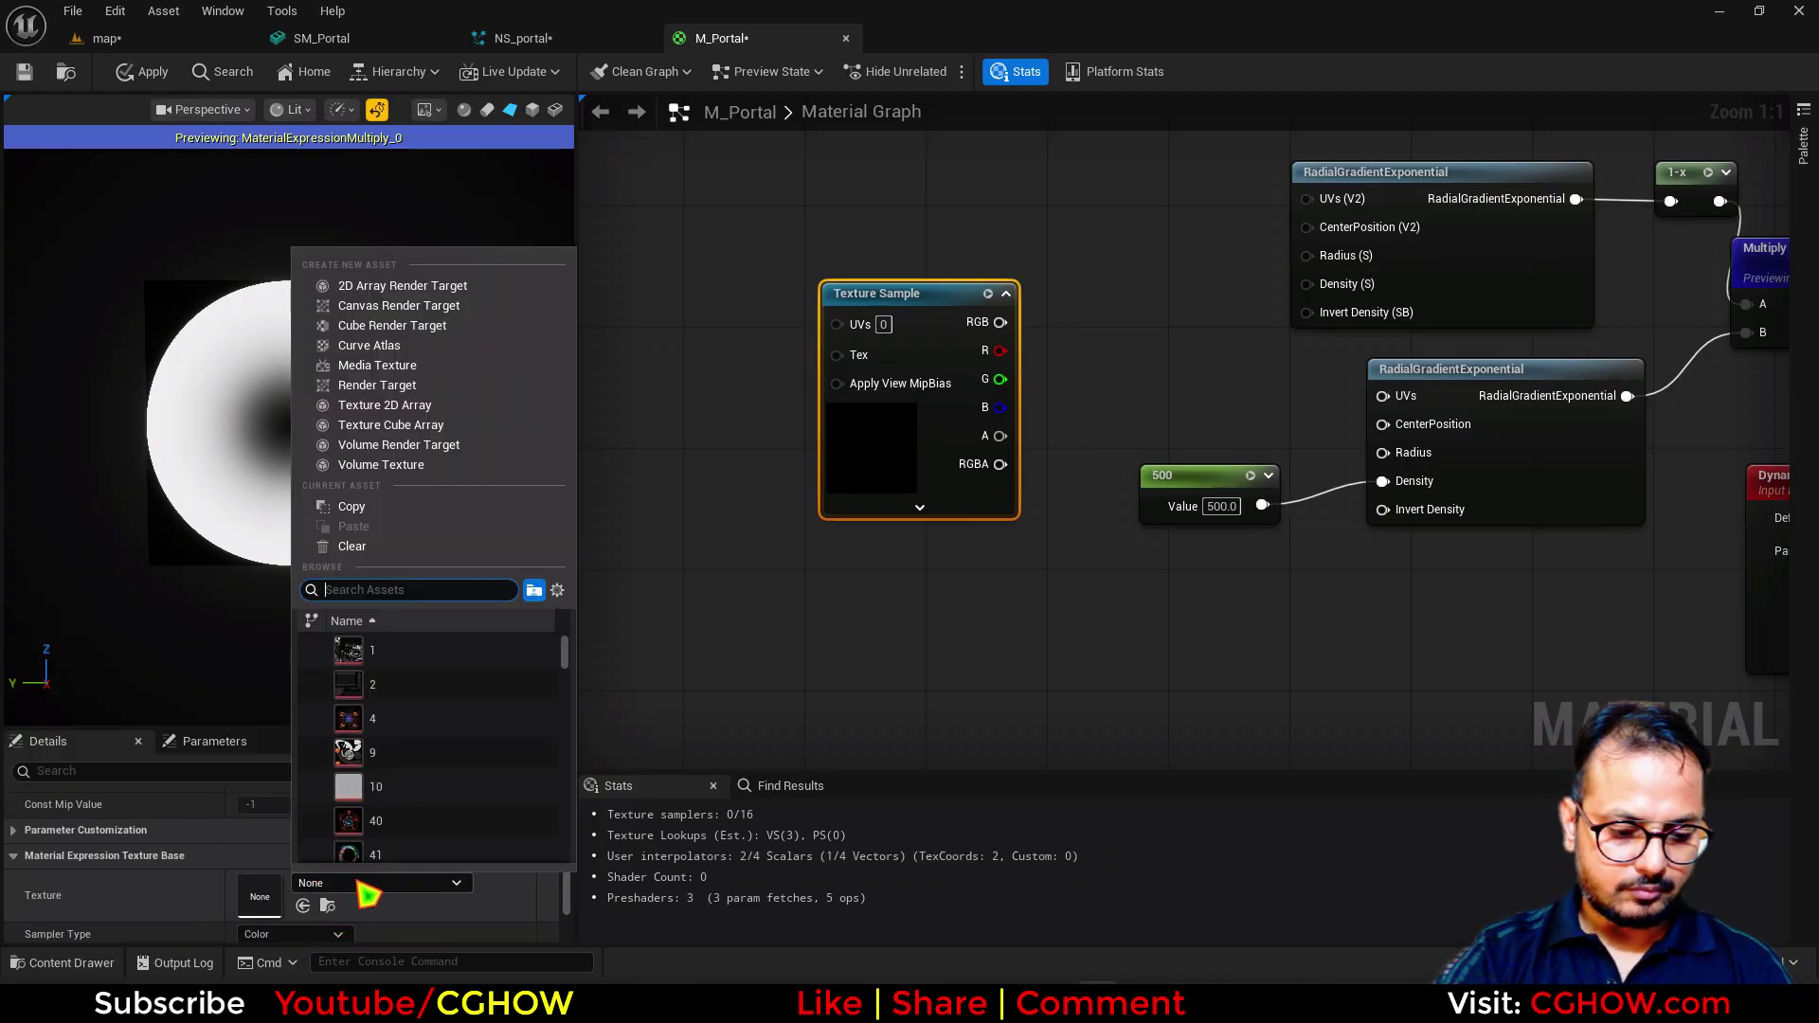
pyautogui.write('blur')
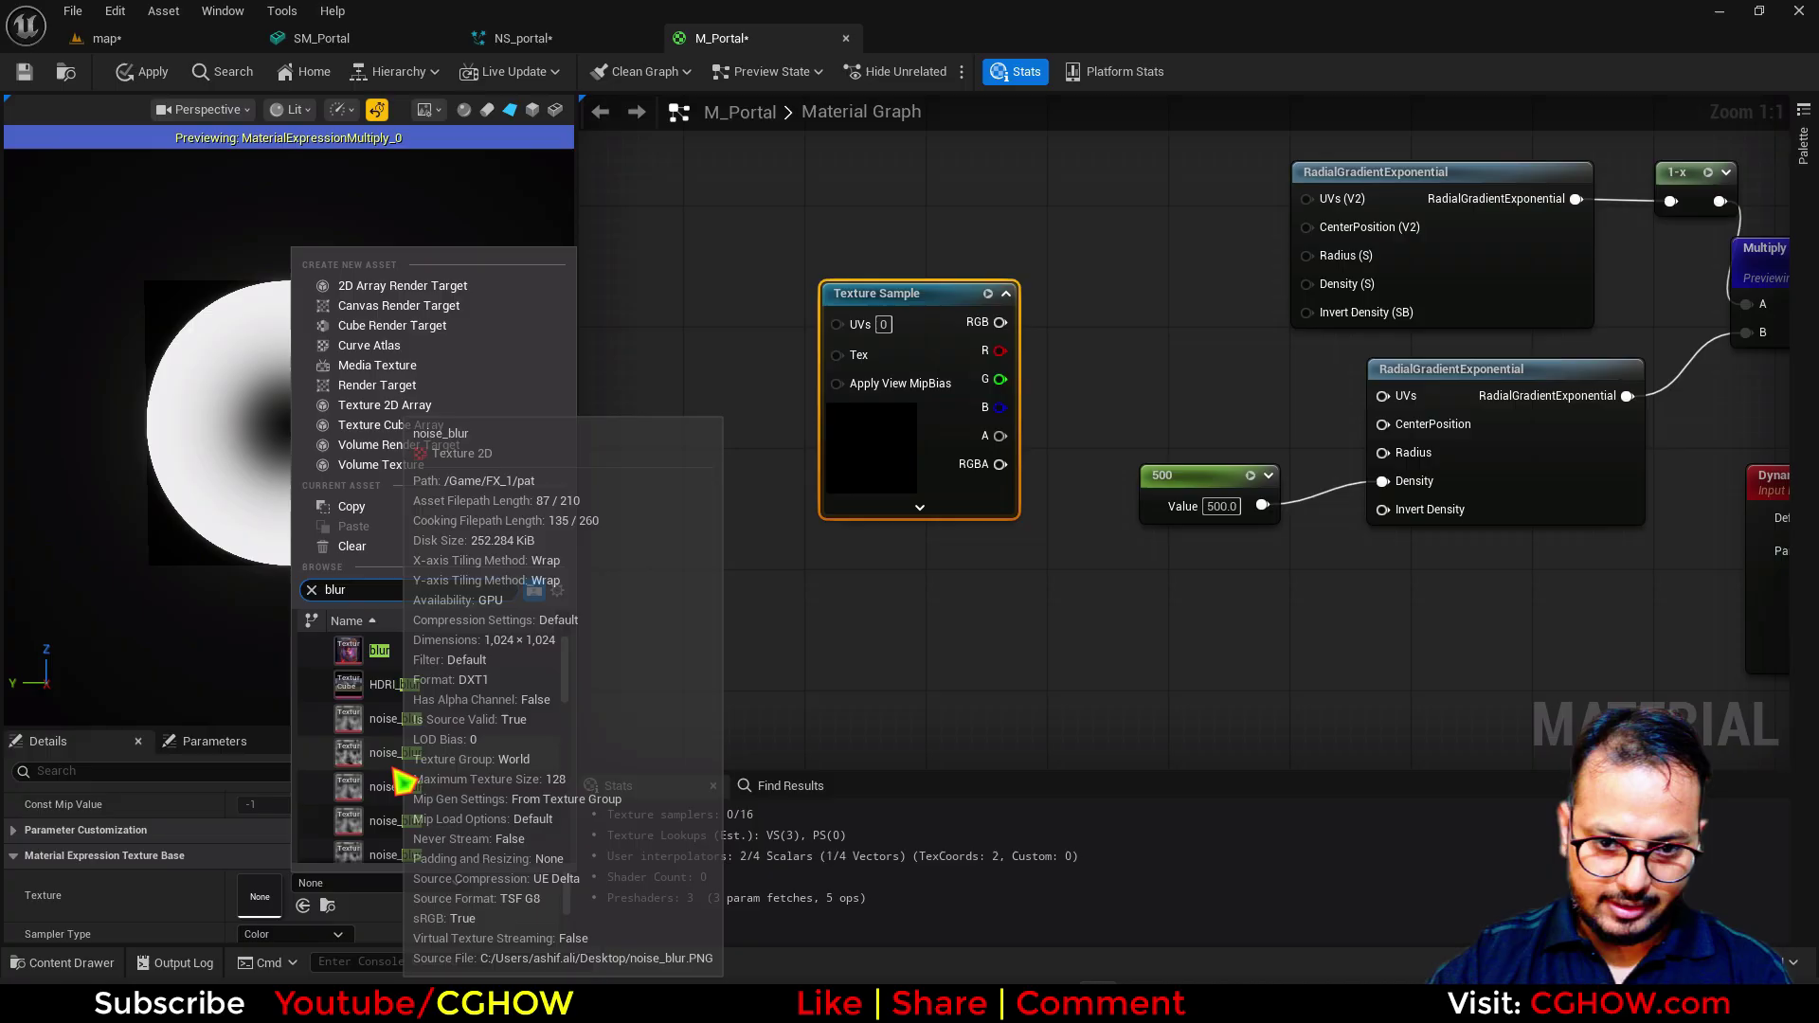
pyautogui.scroll(-3, 408, 720)
pyautogui.click(415, 682)
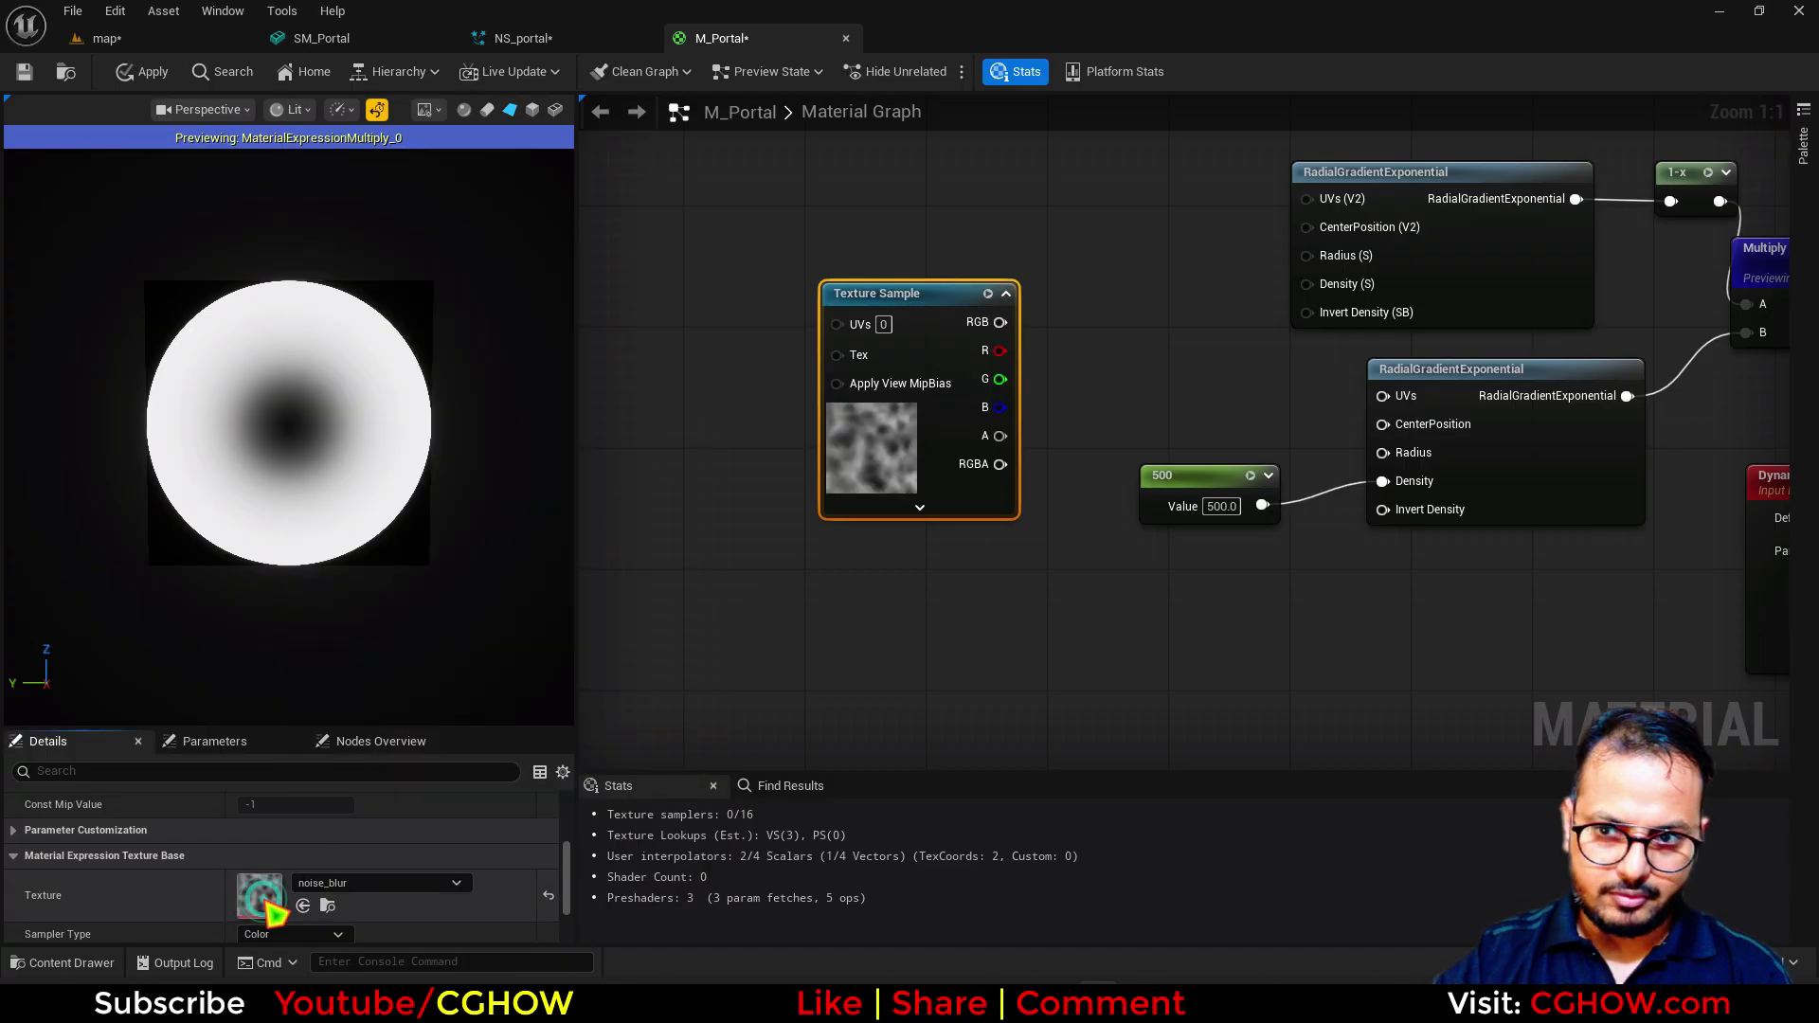
pyautogui.doubleClick(871, 445)
pyautogui.scroll(6, 663, 474)
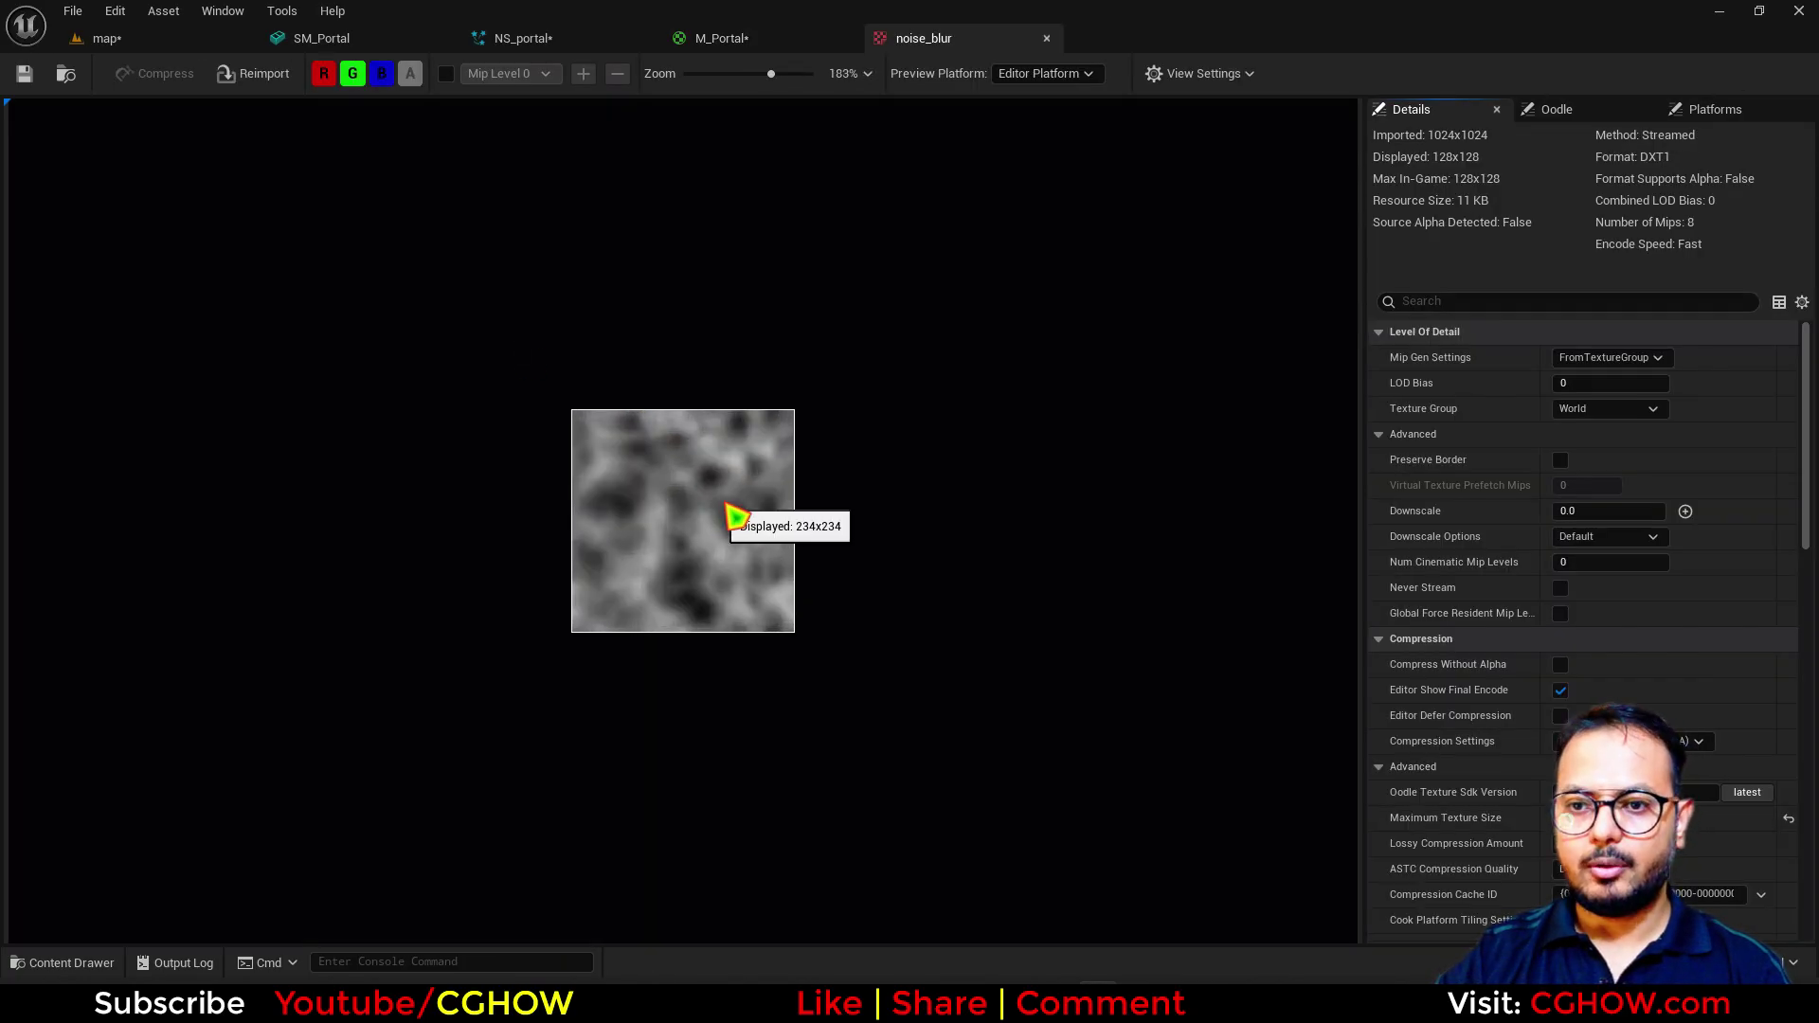
pyautogui.scroll(3, 784, 402)
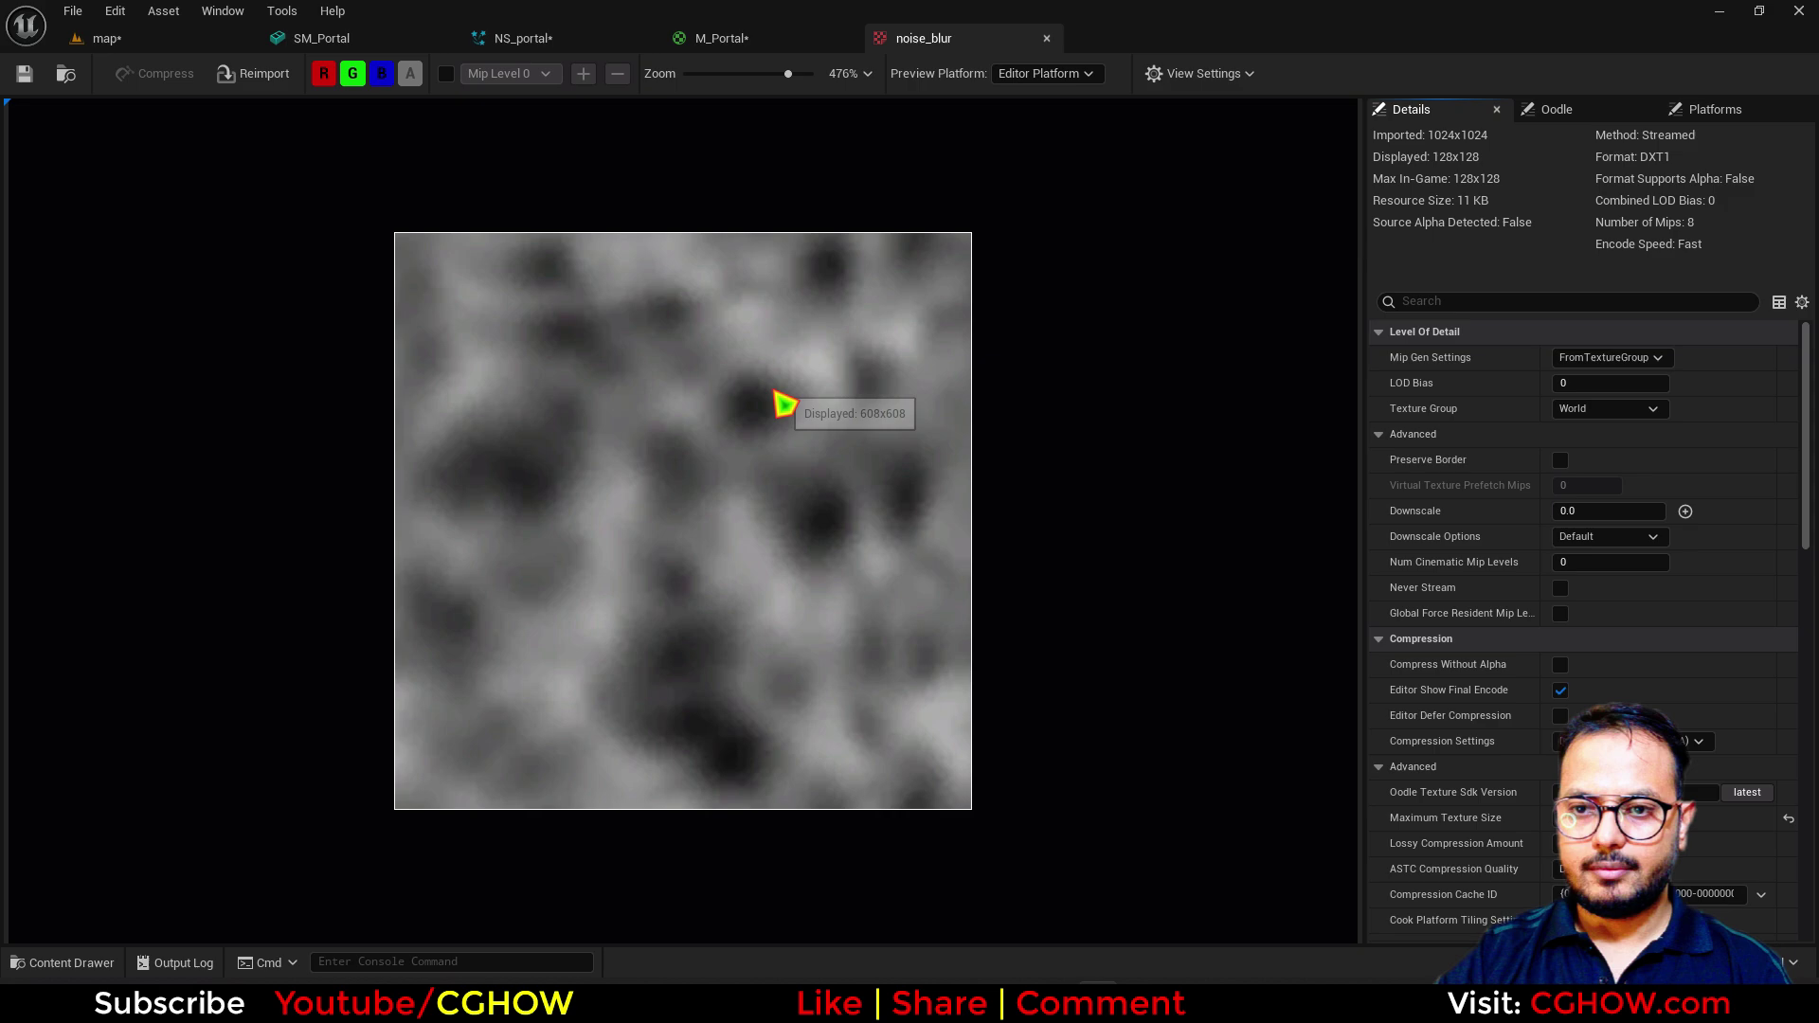
pyautogui.middleClick(972, 42)
# Step: Add a VectorToRadialValue node, connect its Radial Coordinates to the Texture Sample's UVs, and preview the Texture Sample node
pyautogui.moveTo(792, 540); pyautogui.dragTo(953, 599, button='right')
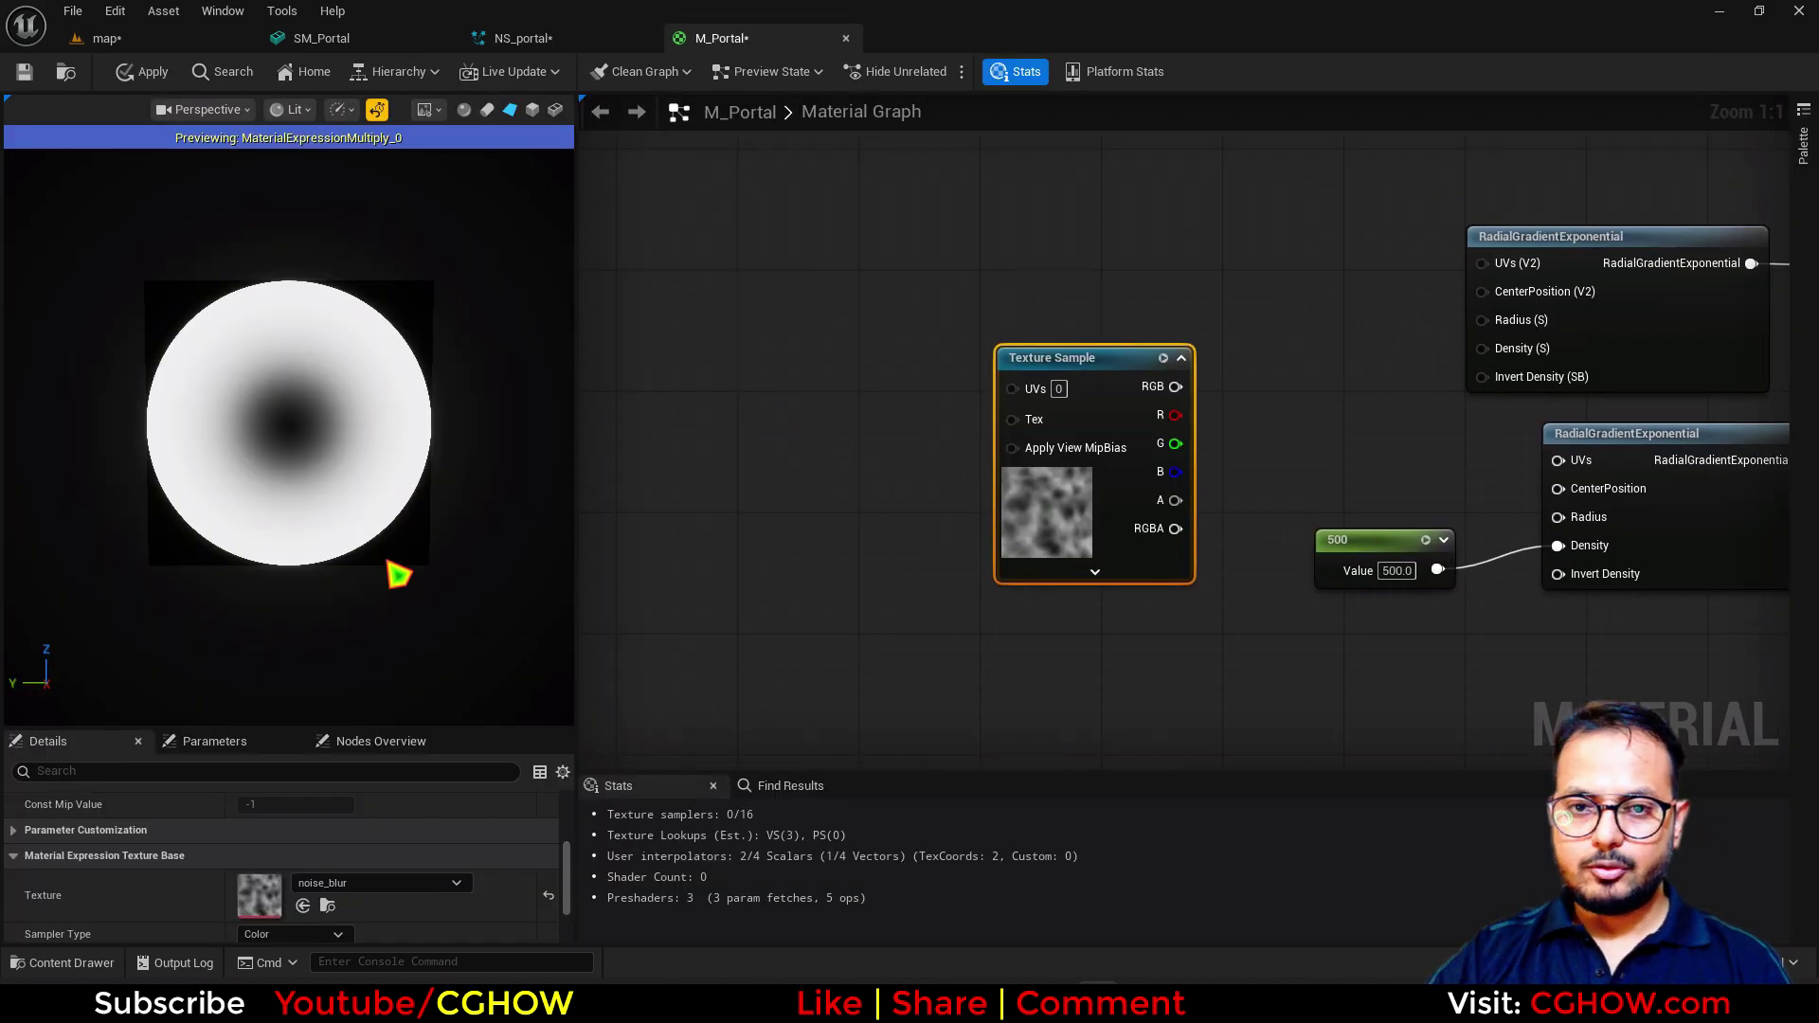
pyautogui.rightClick(685, 354)
pyautogui.write('vector')
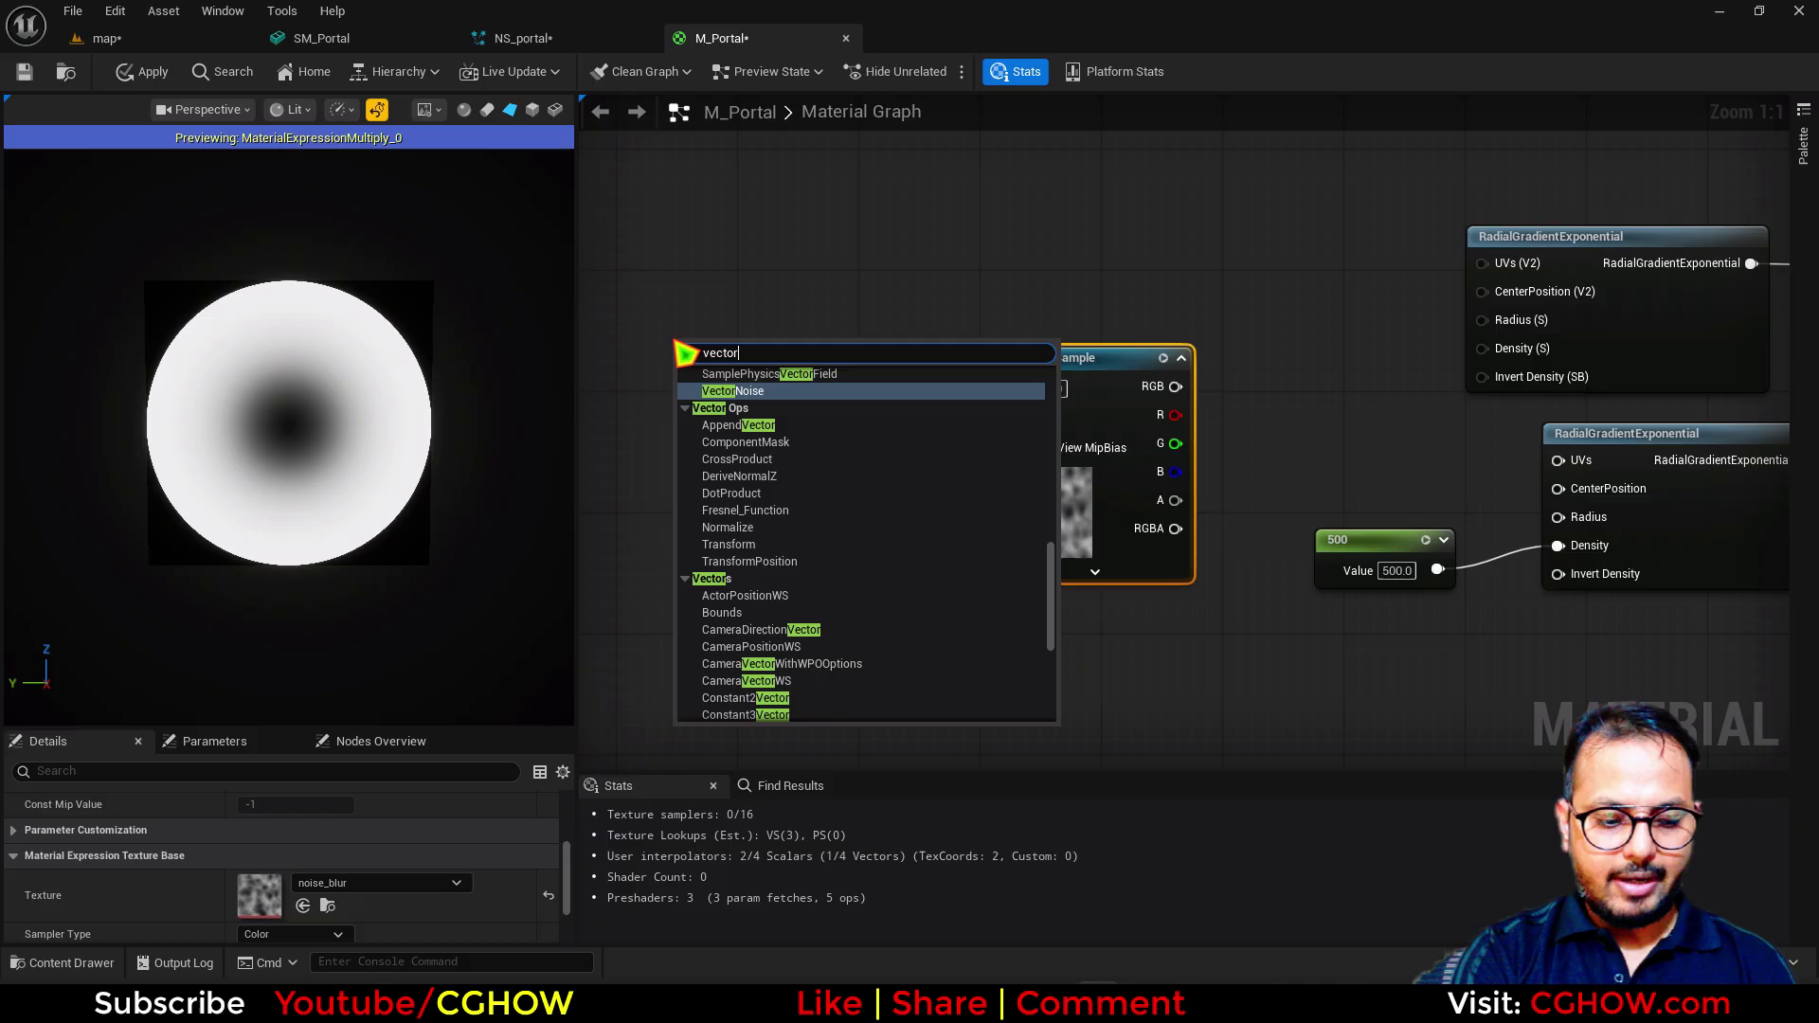
pyautogui.write('tora')
pyautogui.click(783, 425)
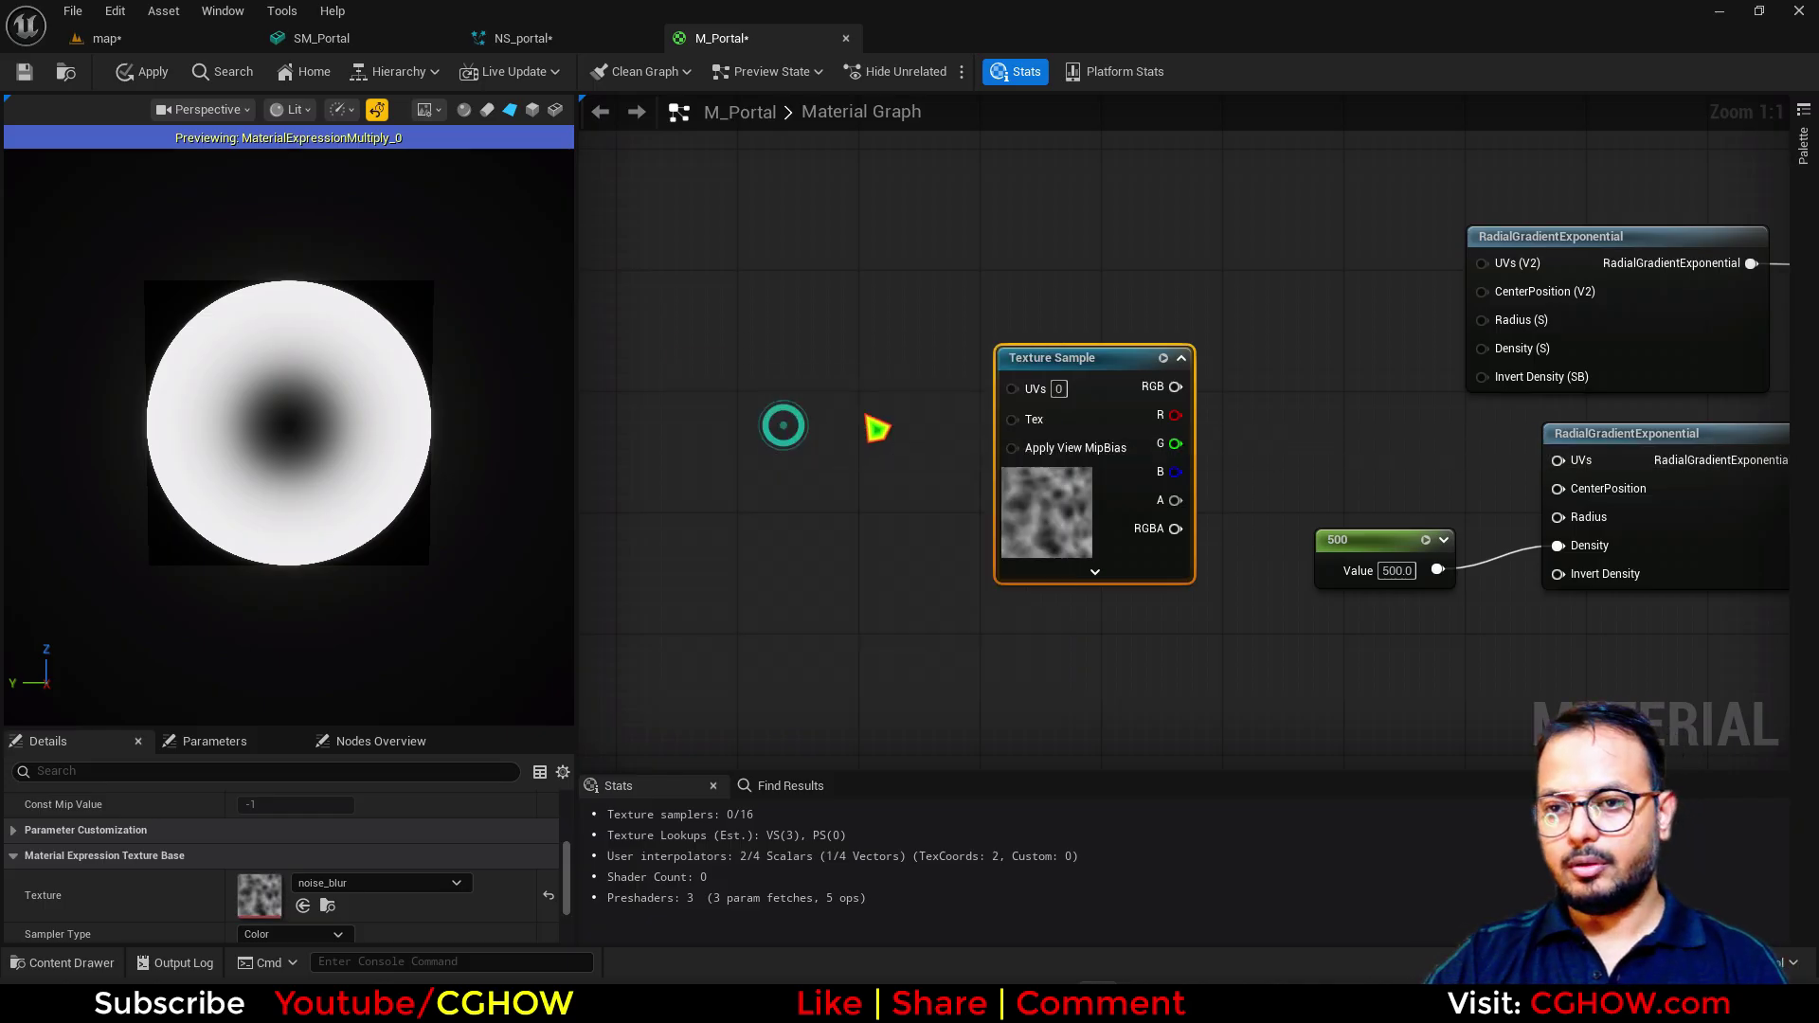
pyautogui.moveTo(982, 357); pyautogui.dragTo(1146, 322)
pyautogui.click(1162, 357)
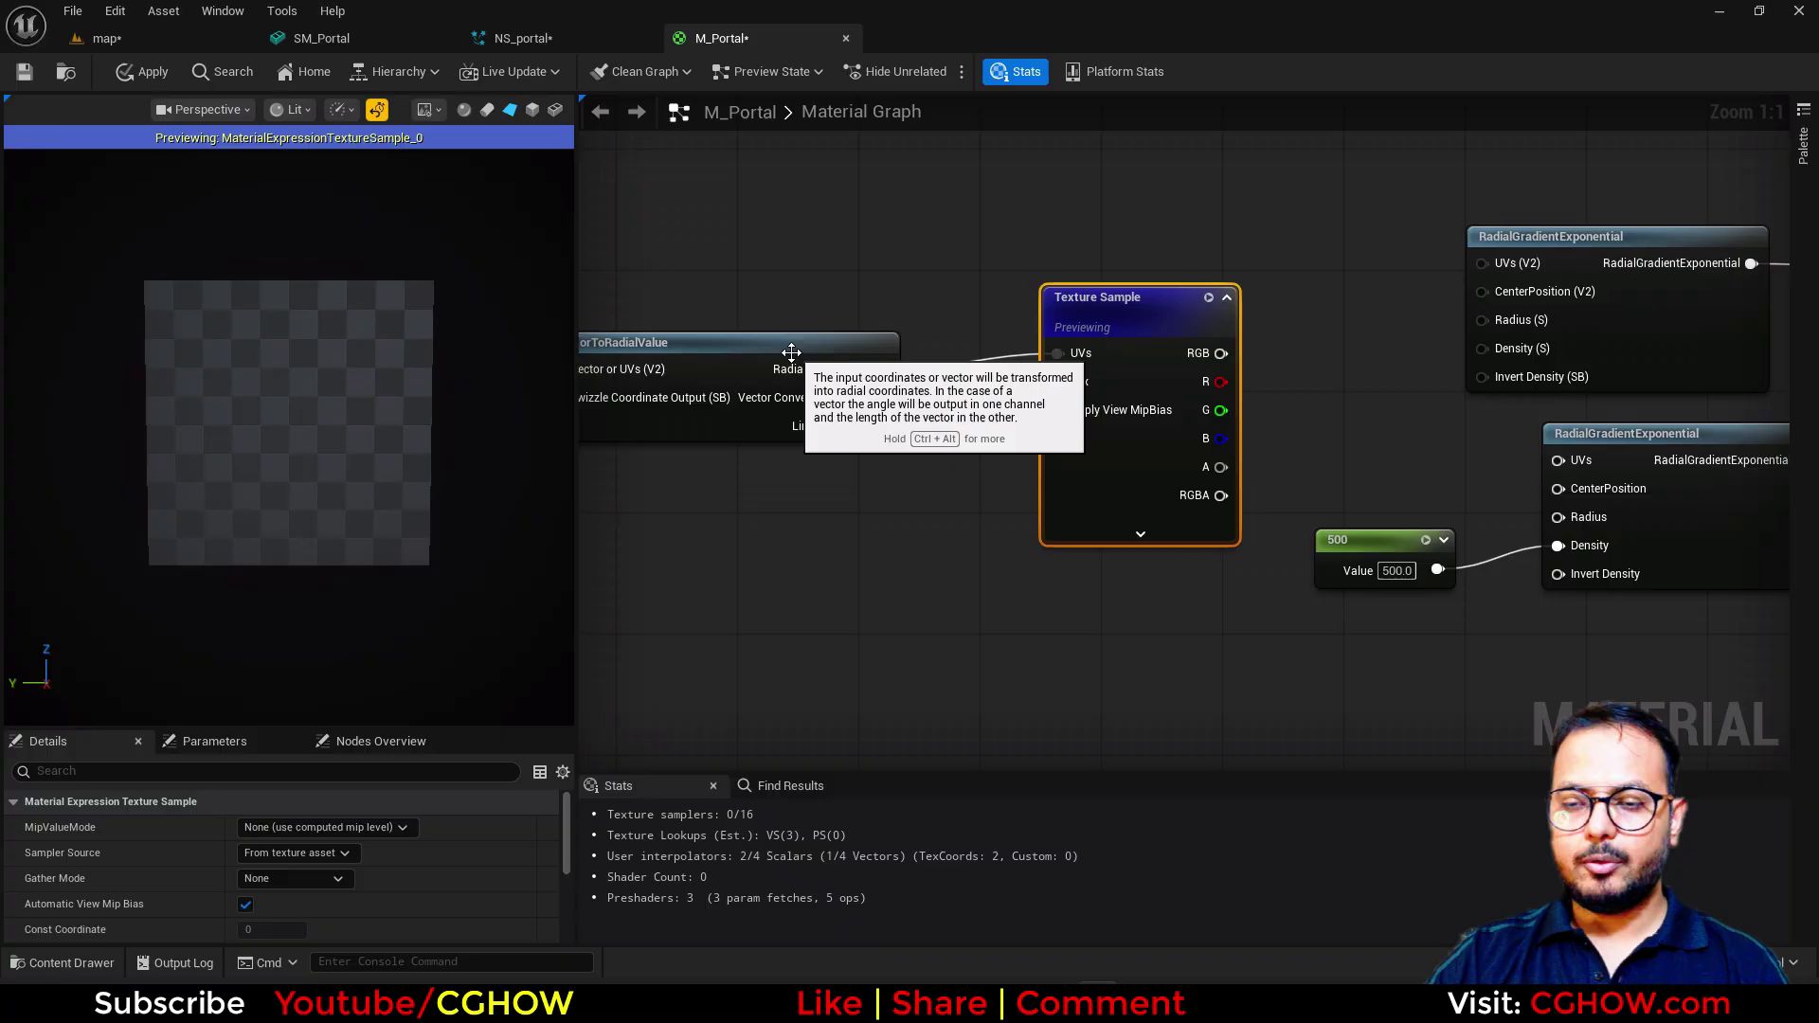
pyautogui.moveTo(714, 354); pyautogui.dragTo(593, 337)
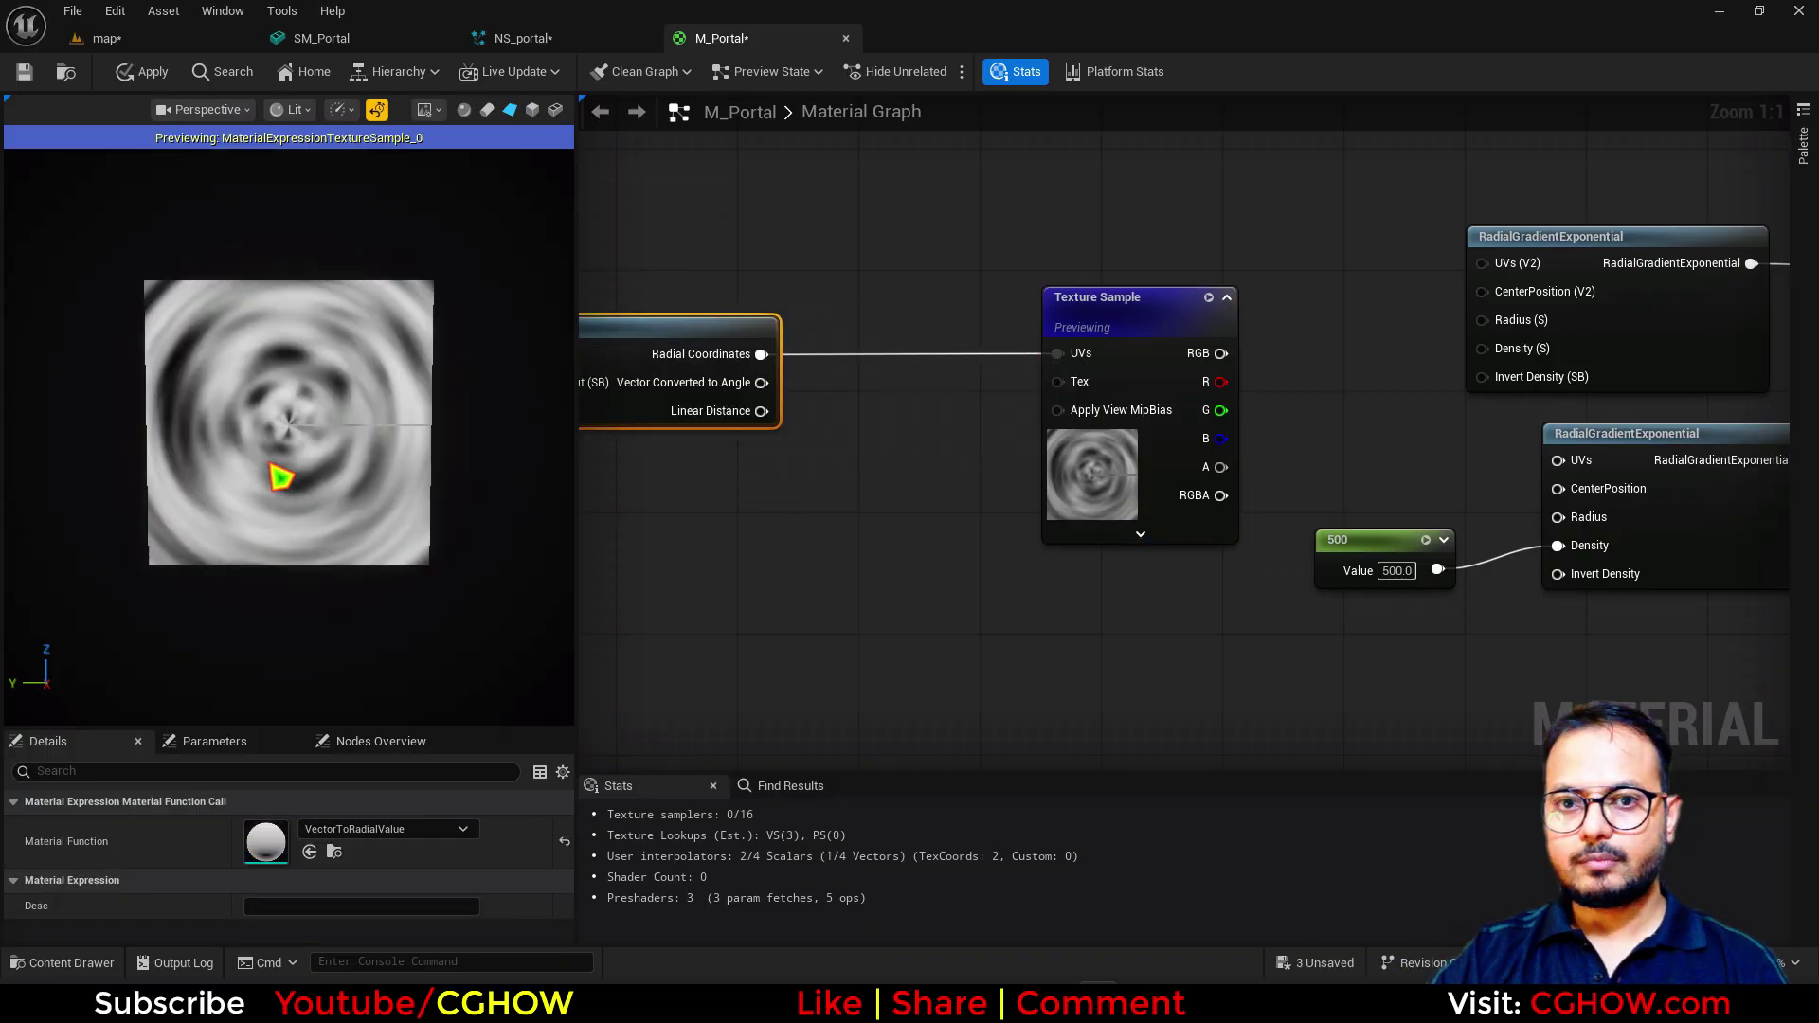
pyautogui.scroll(2, 306, 465)
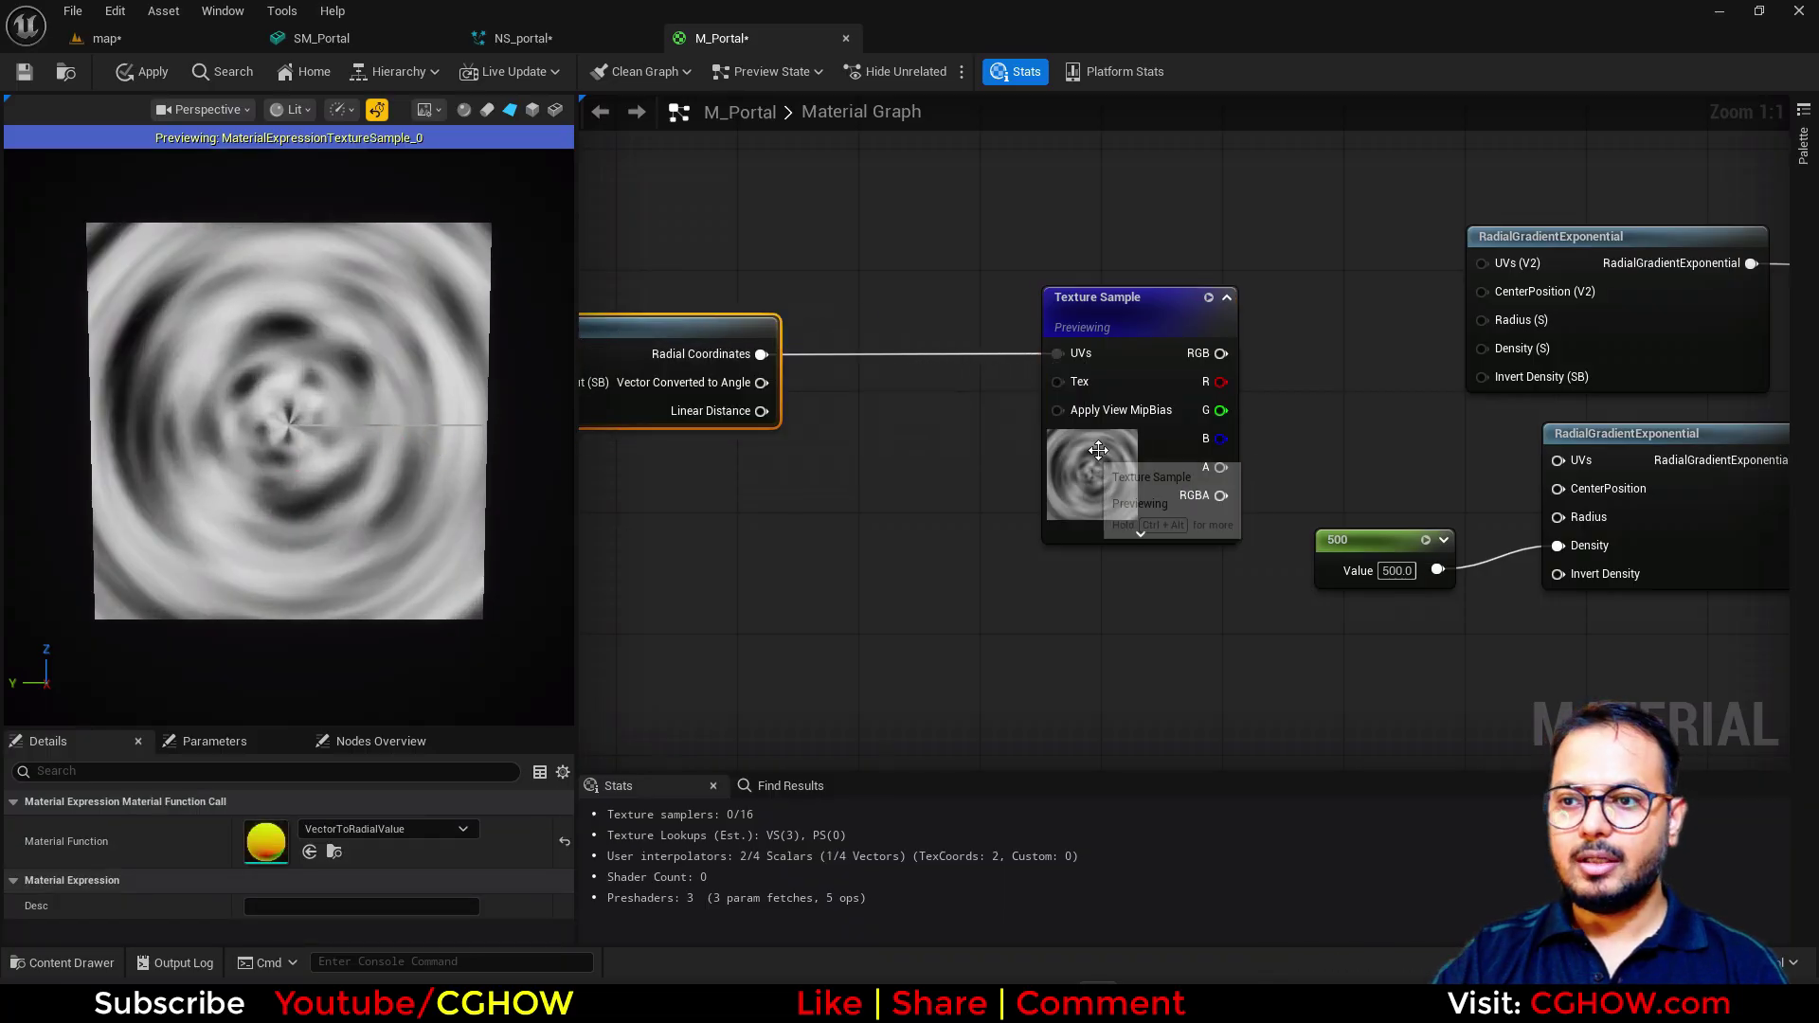
# Step: Set the Texture Sample's MipValueMode to MipLevel (absolute, 0 is full resolution)
pyautogui.click(1175, 511)
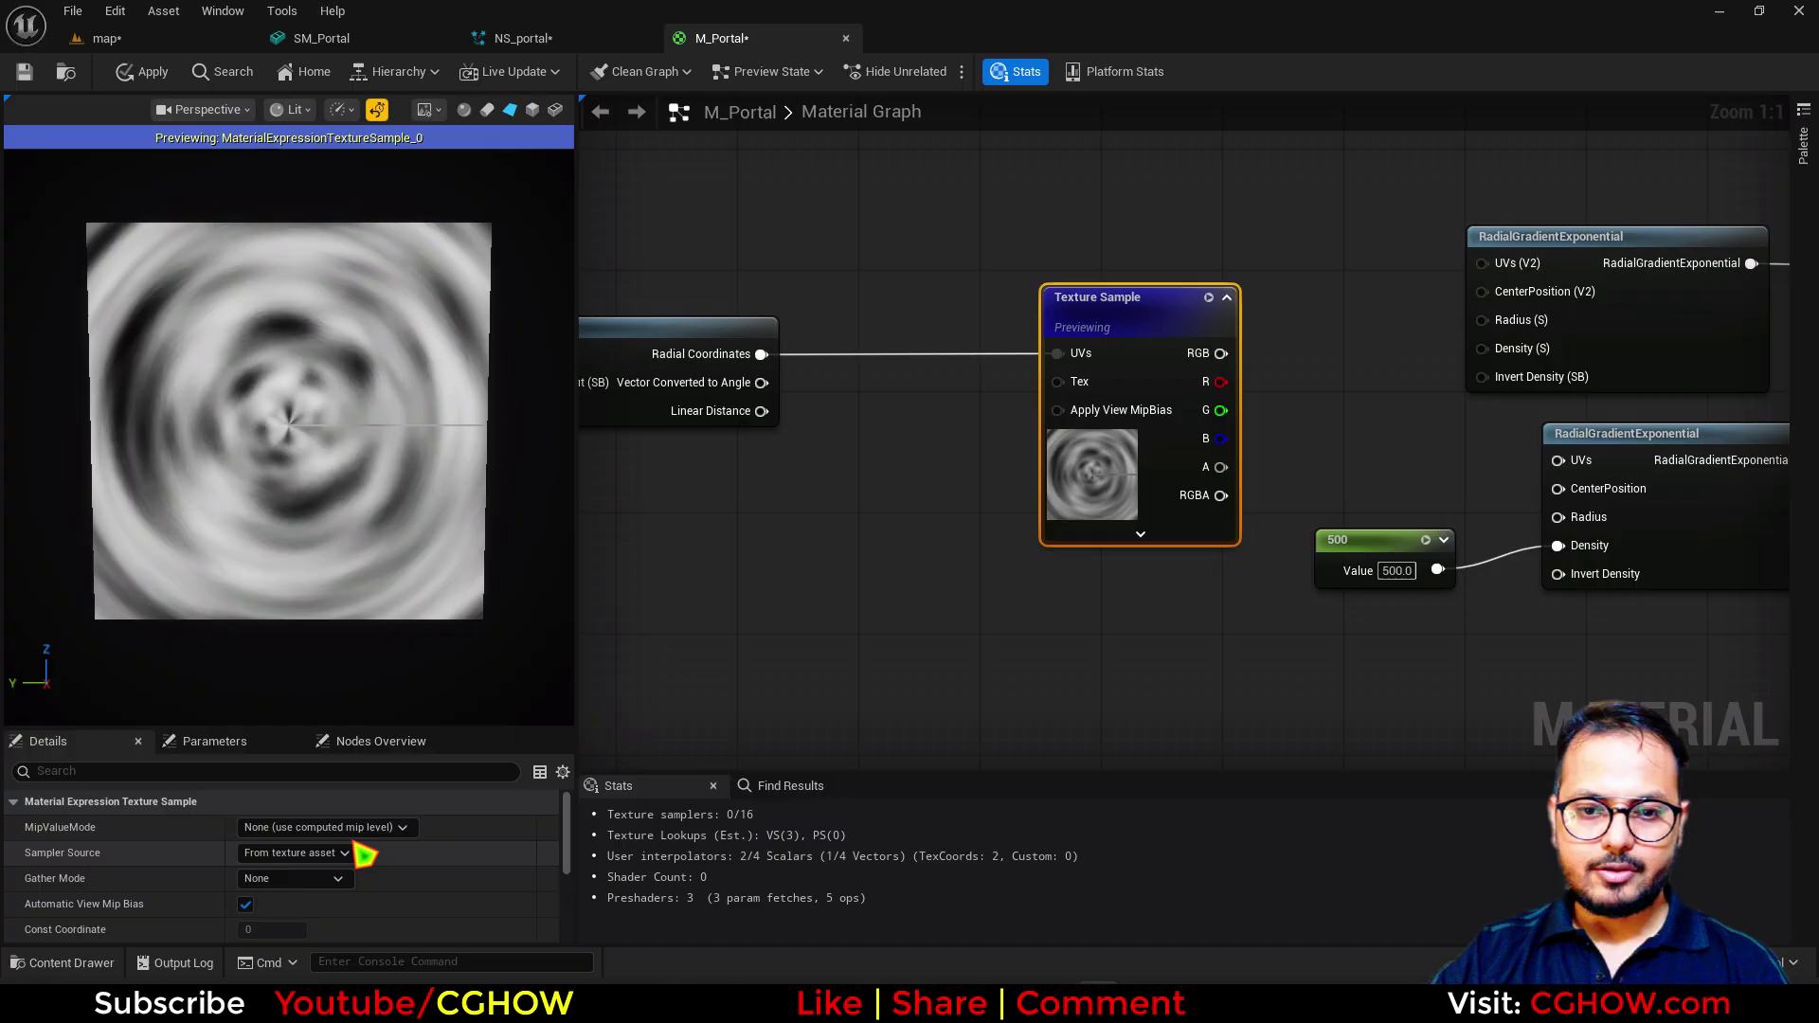
pyautogui.click(326, 827)
pyautogui.click(285, 867)
# Step: Insert a Panner node between the Radial Coordinates output and the Texture Sample's UVs, with its Speed Y set to 0.2
pyautogui.moveTo(803, 529); pyautogui.dragTo(934, 515, button='right')
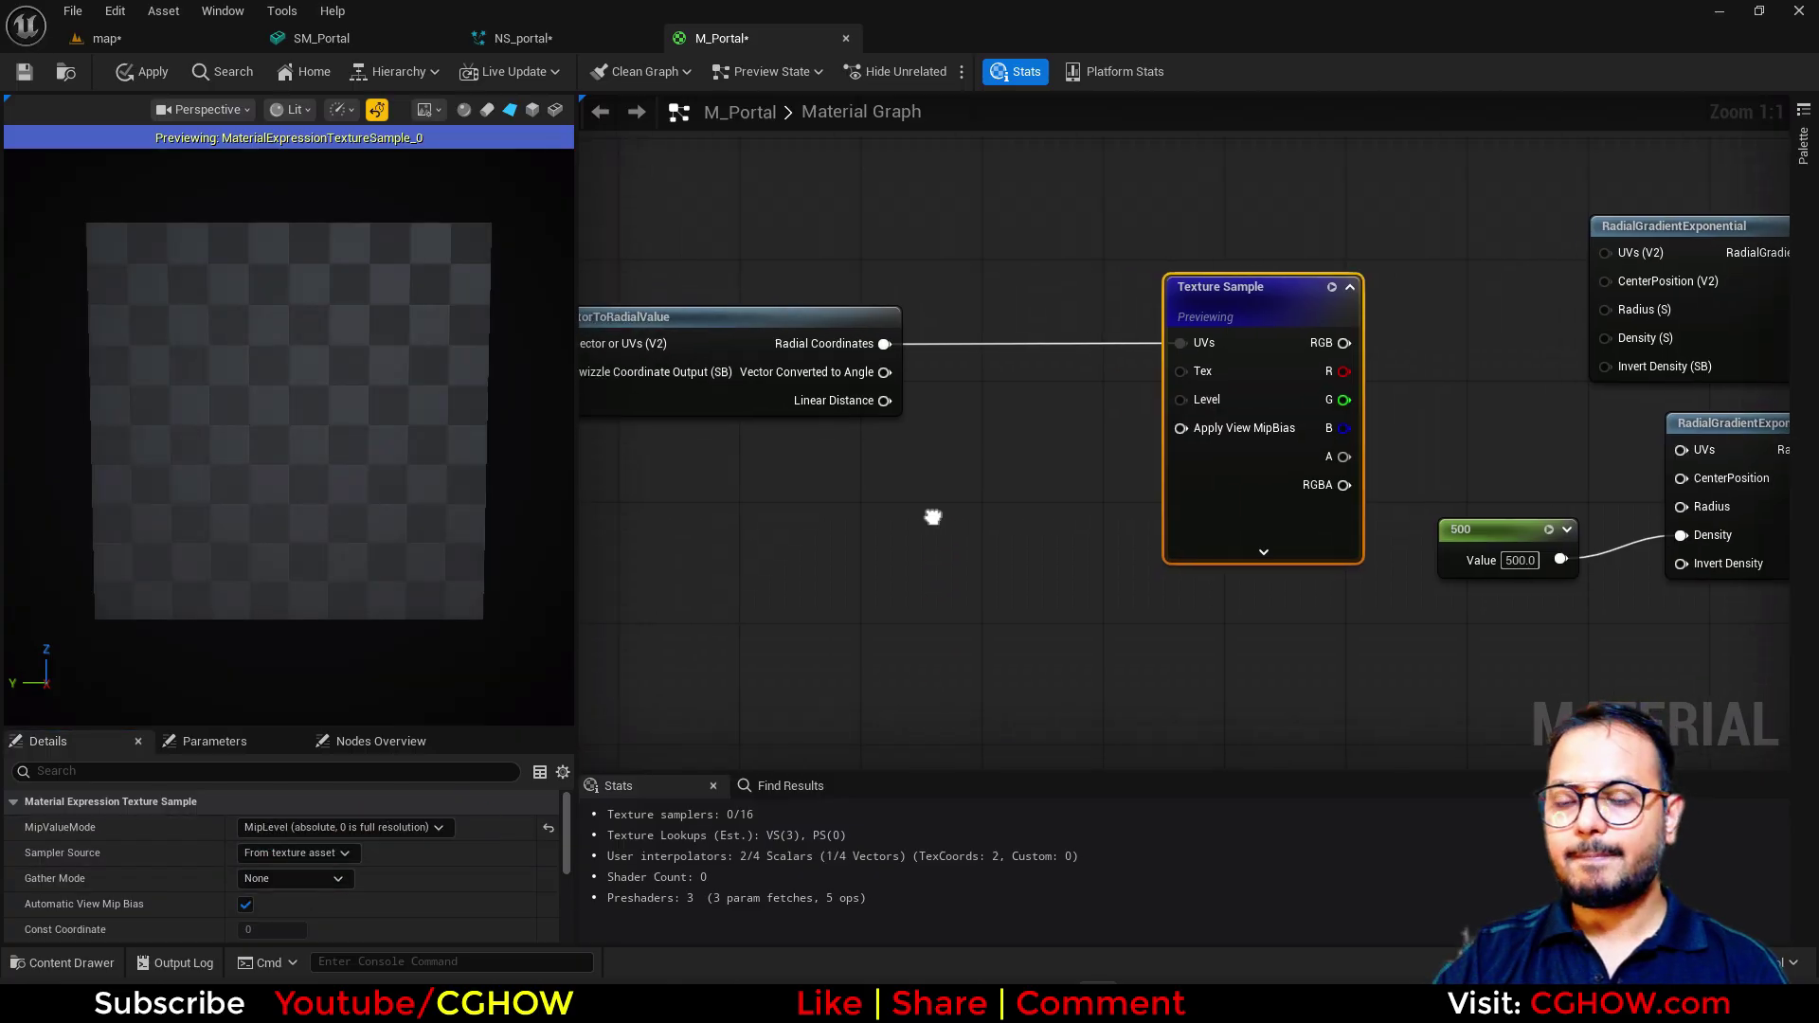
pyautogui.click(803, 335)
pyautogui.press('p')
pyautogui.click(1025, 317)
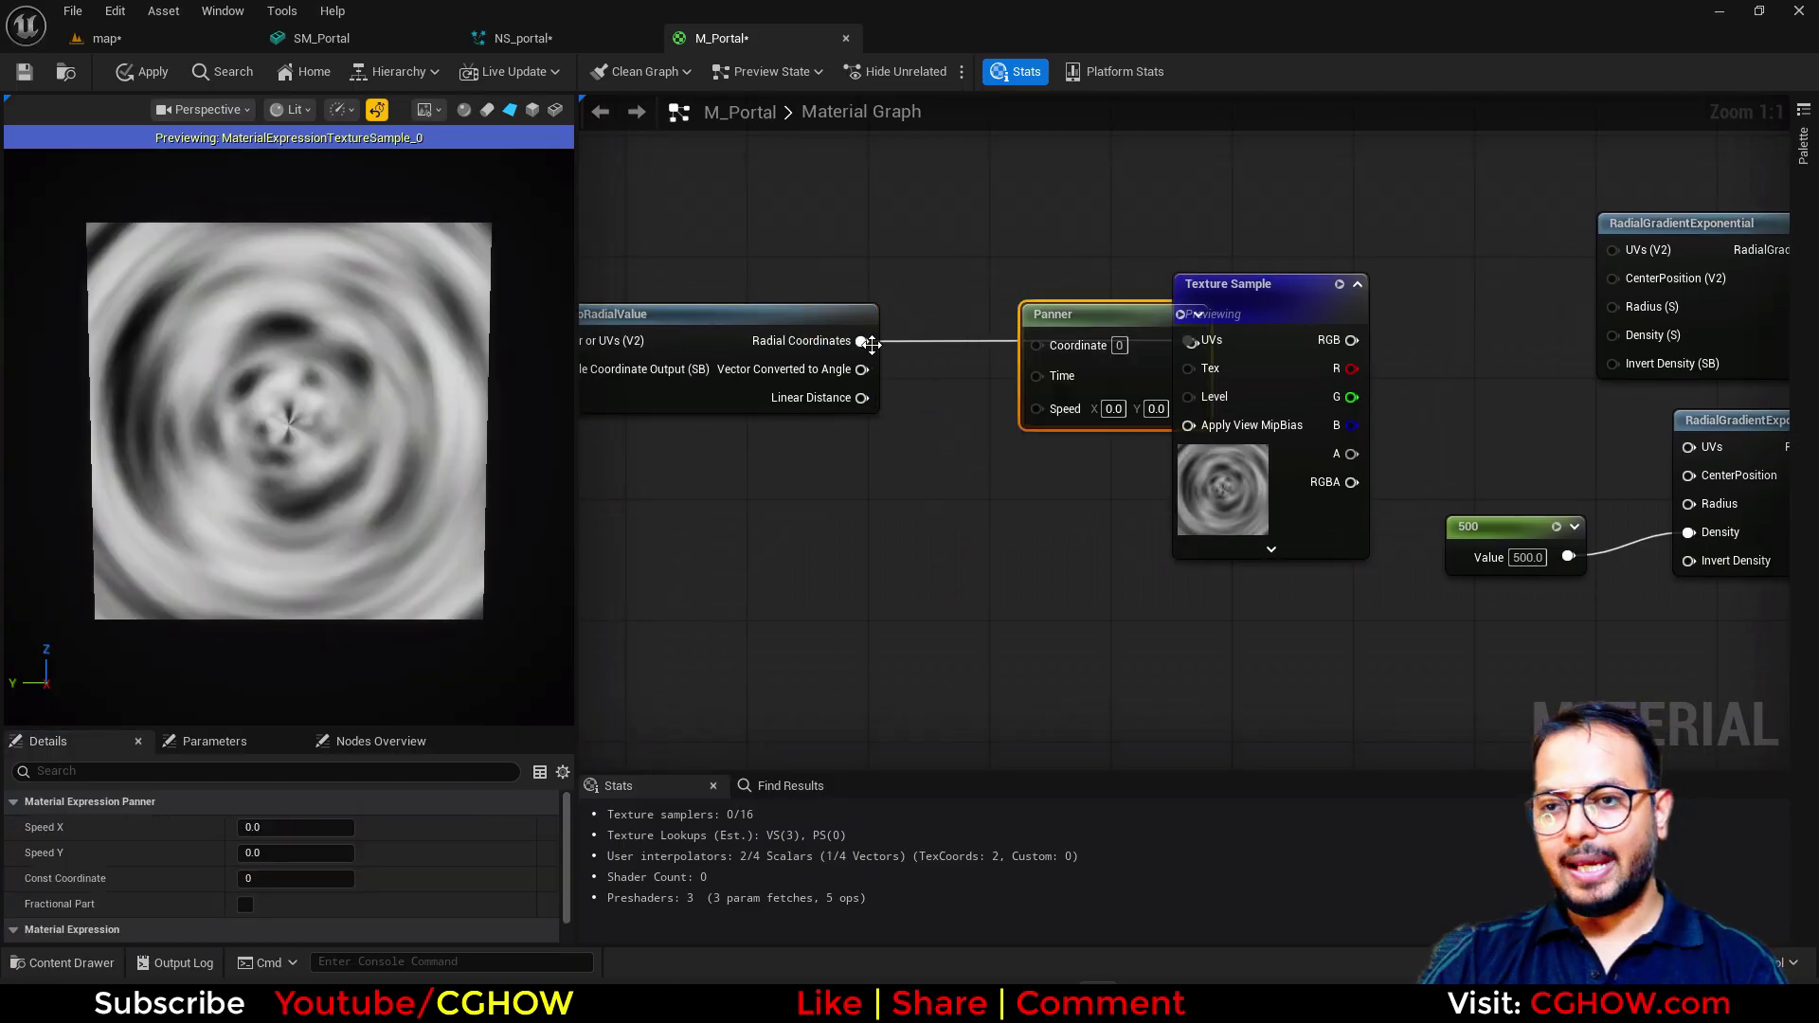
pyautogui.moveTo(861, 341); pyautogui.dragTo(1015, 322)
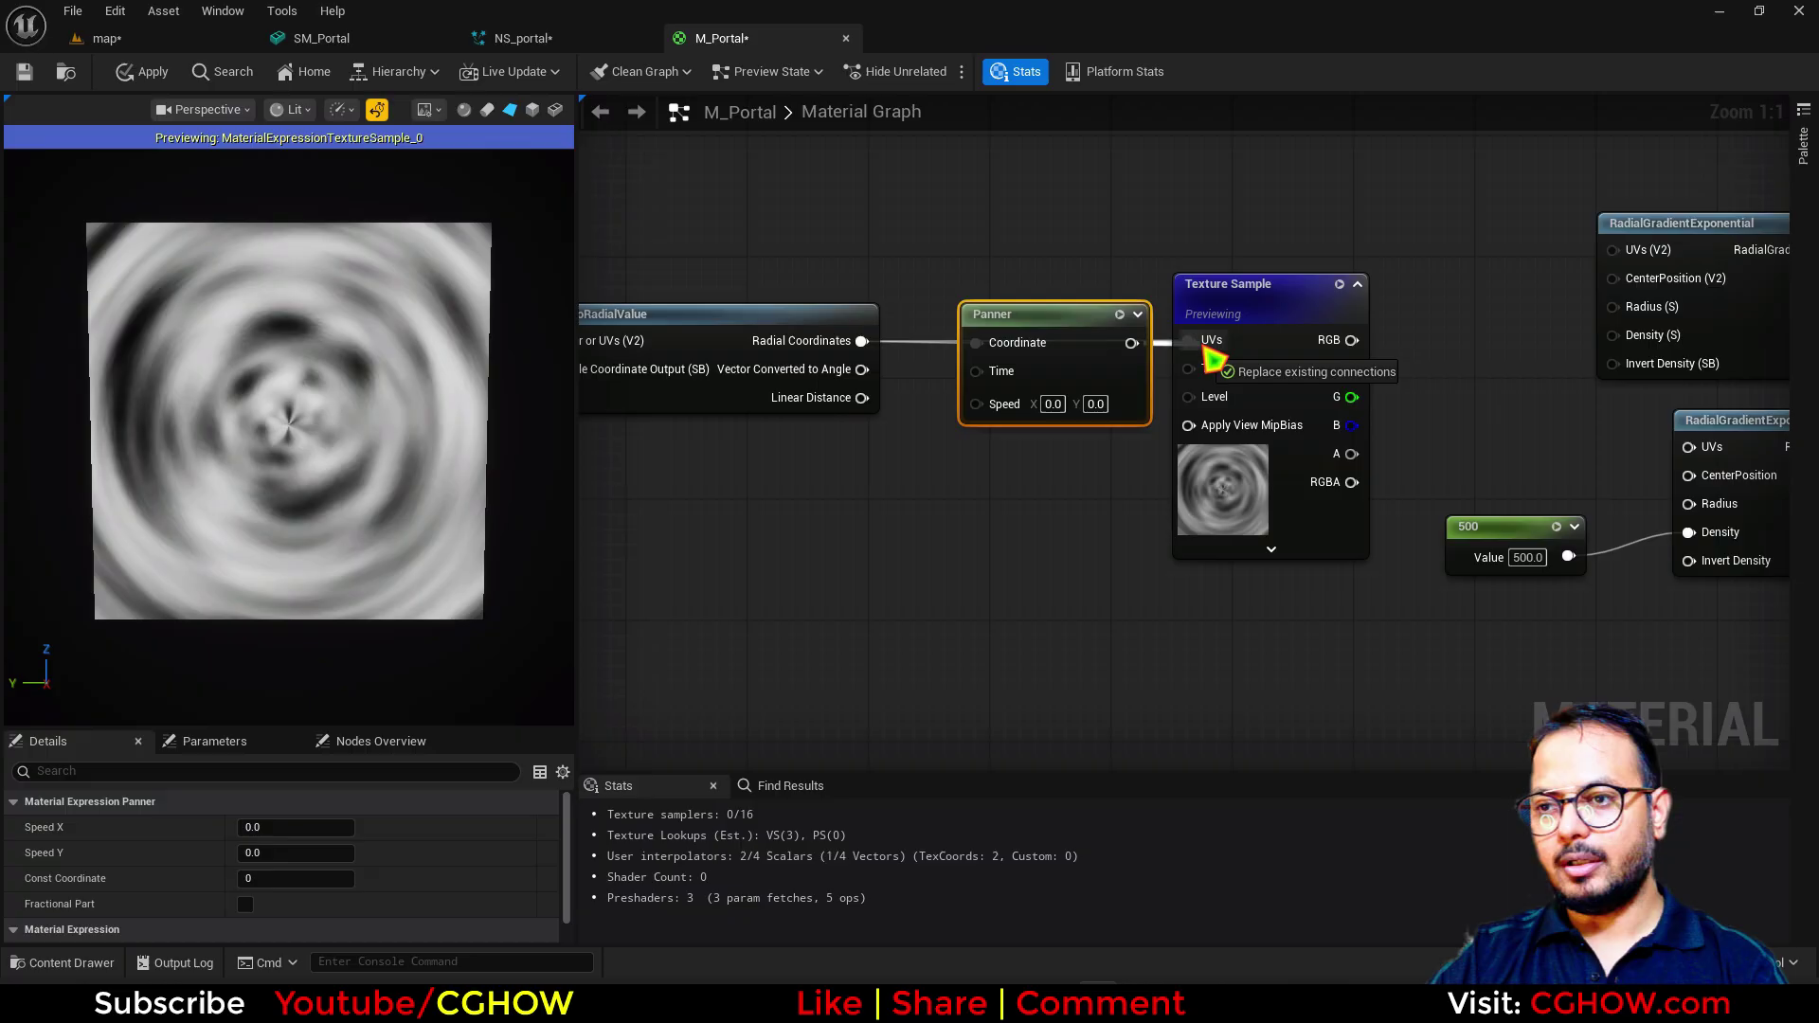
pyautogui.click(1094, 403)
pyautogui.write('01')
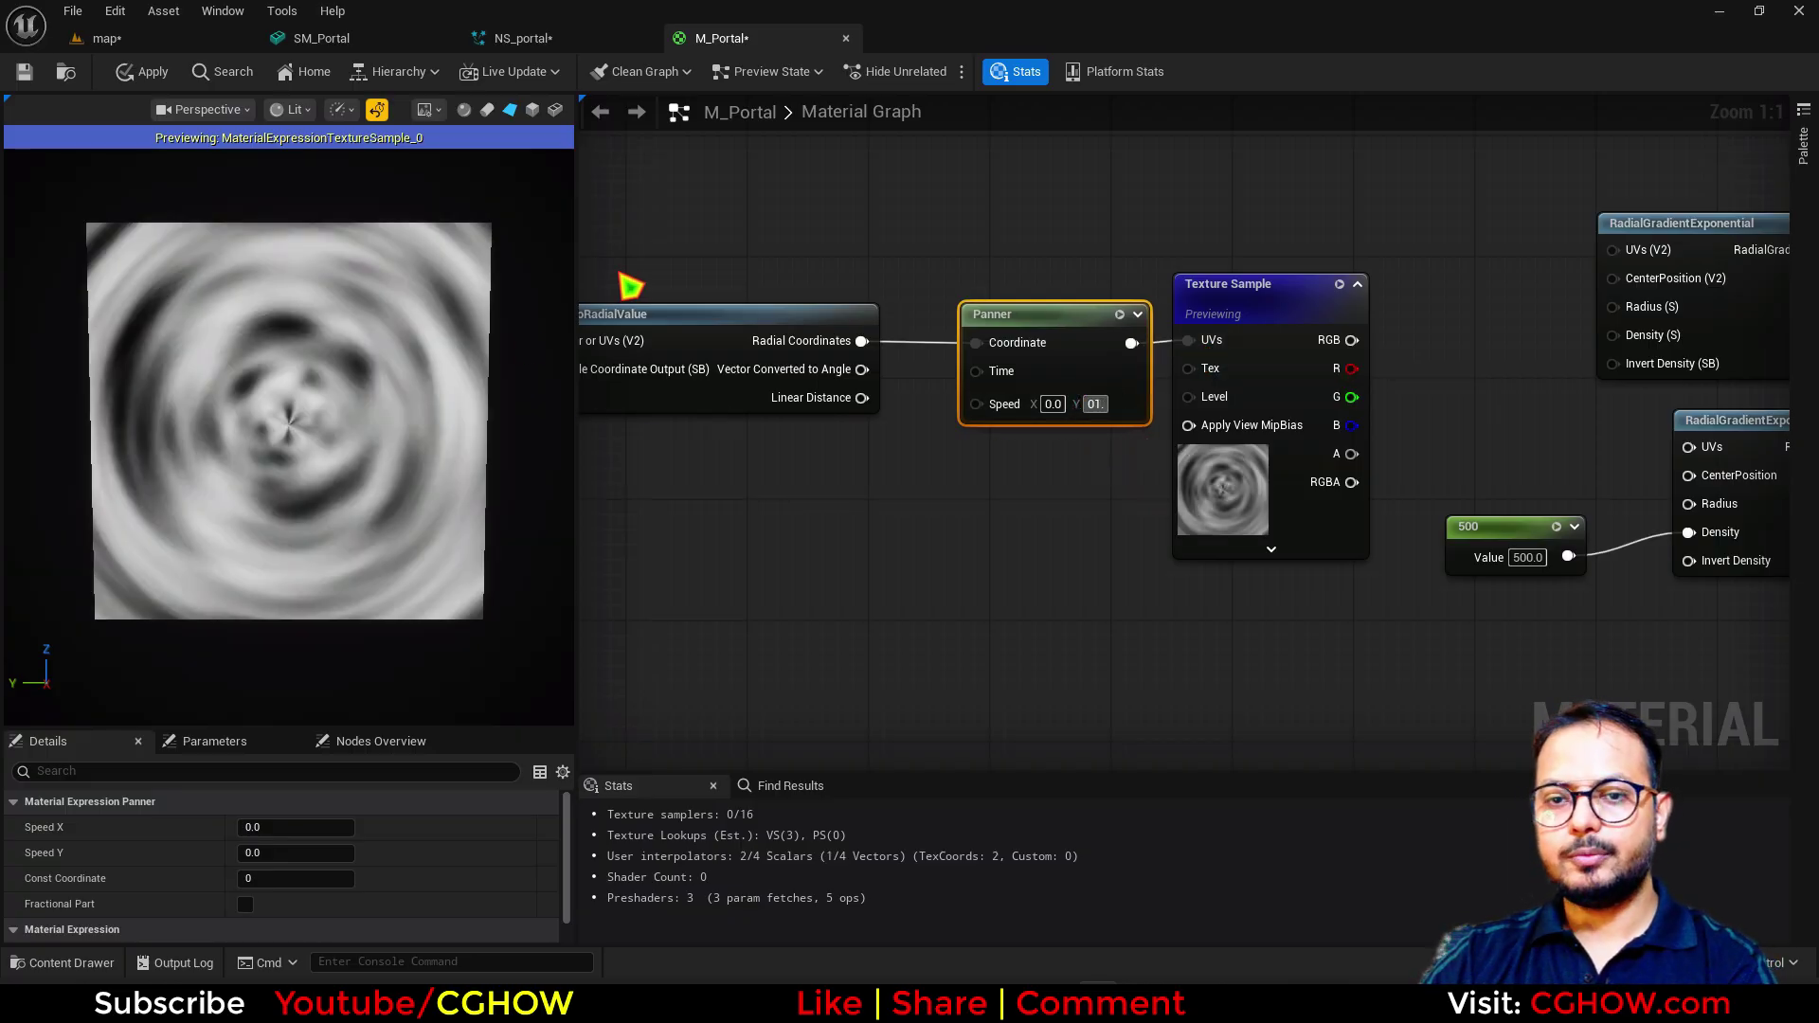
pyautogui.press('Return')
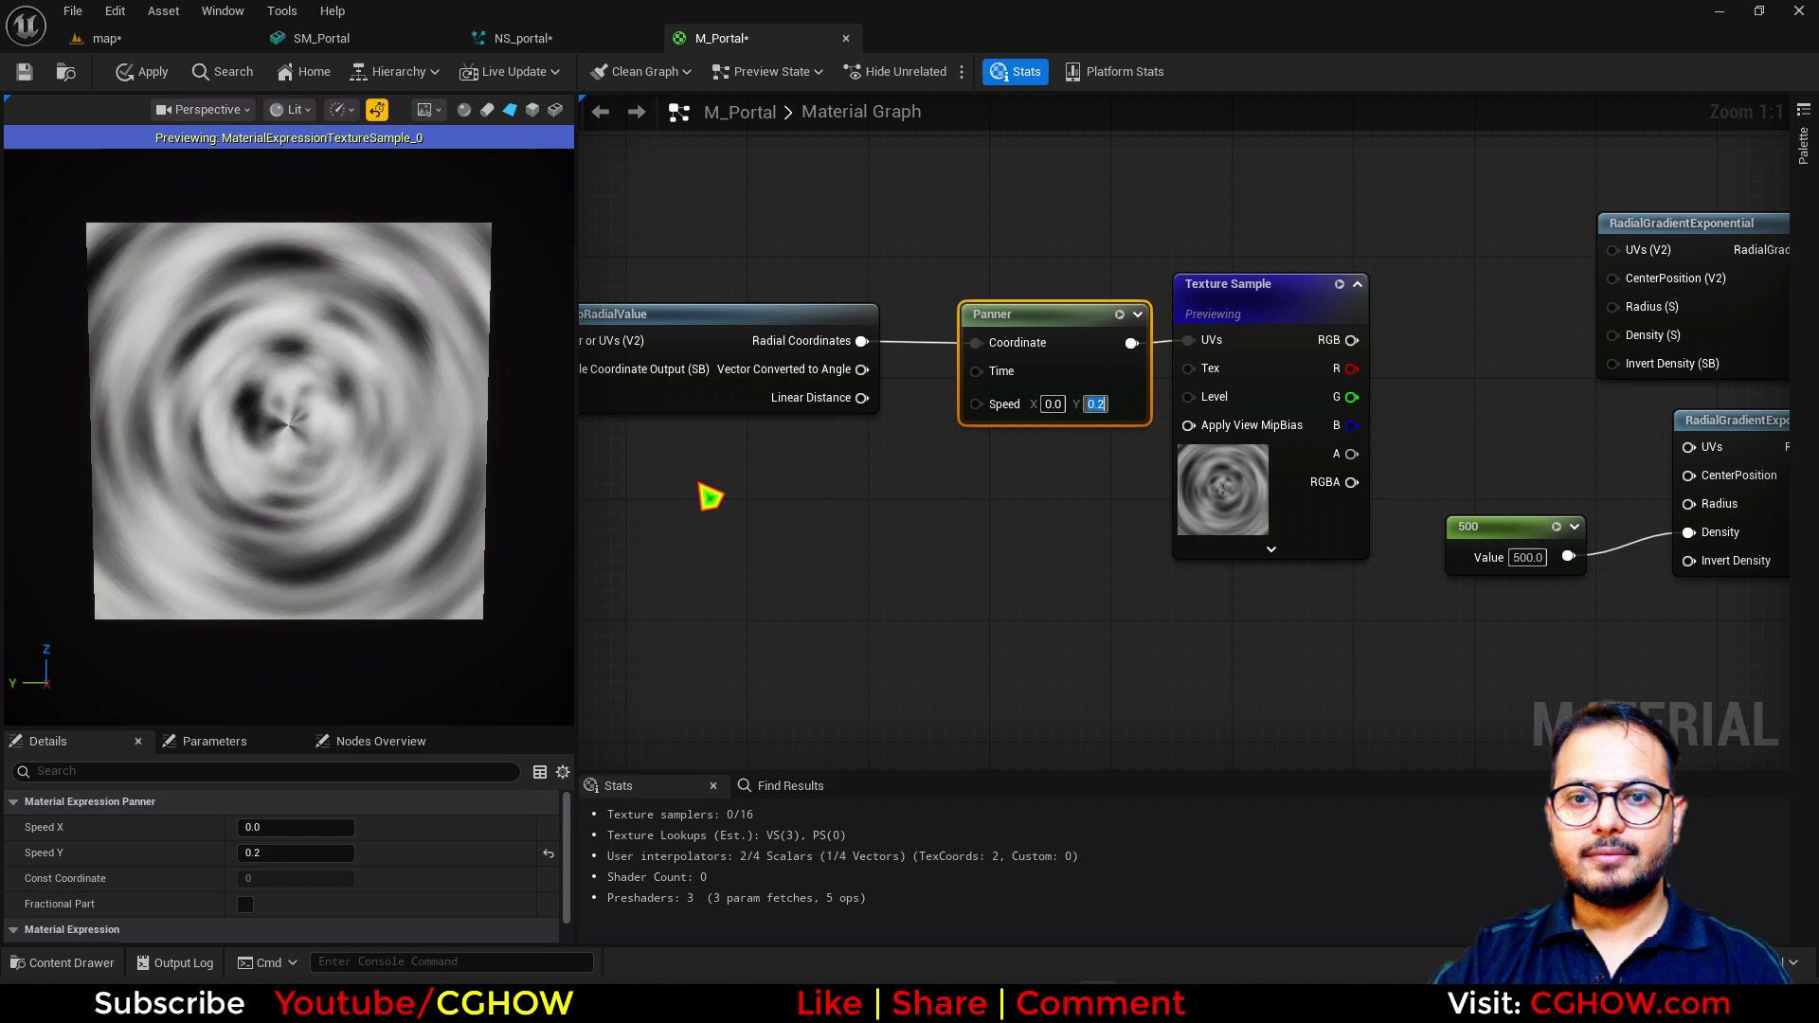
# Step: Enable realtime rendering in the material preview and insert a Multiply node between Radial Coordinates and the Panner's Coordinate input
pyautogui.click(376, 109)
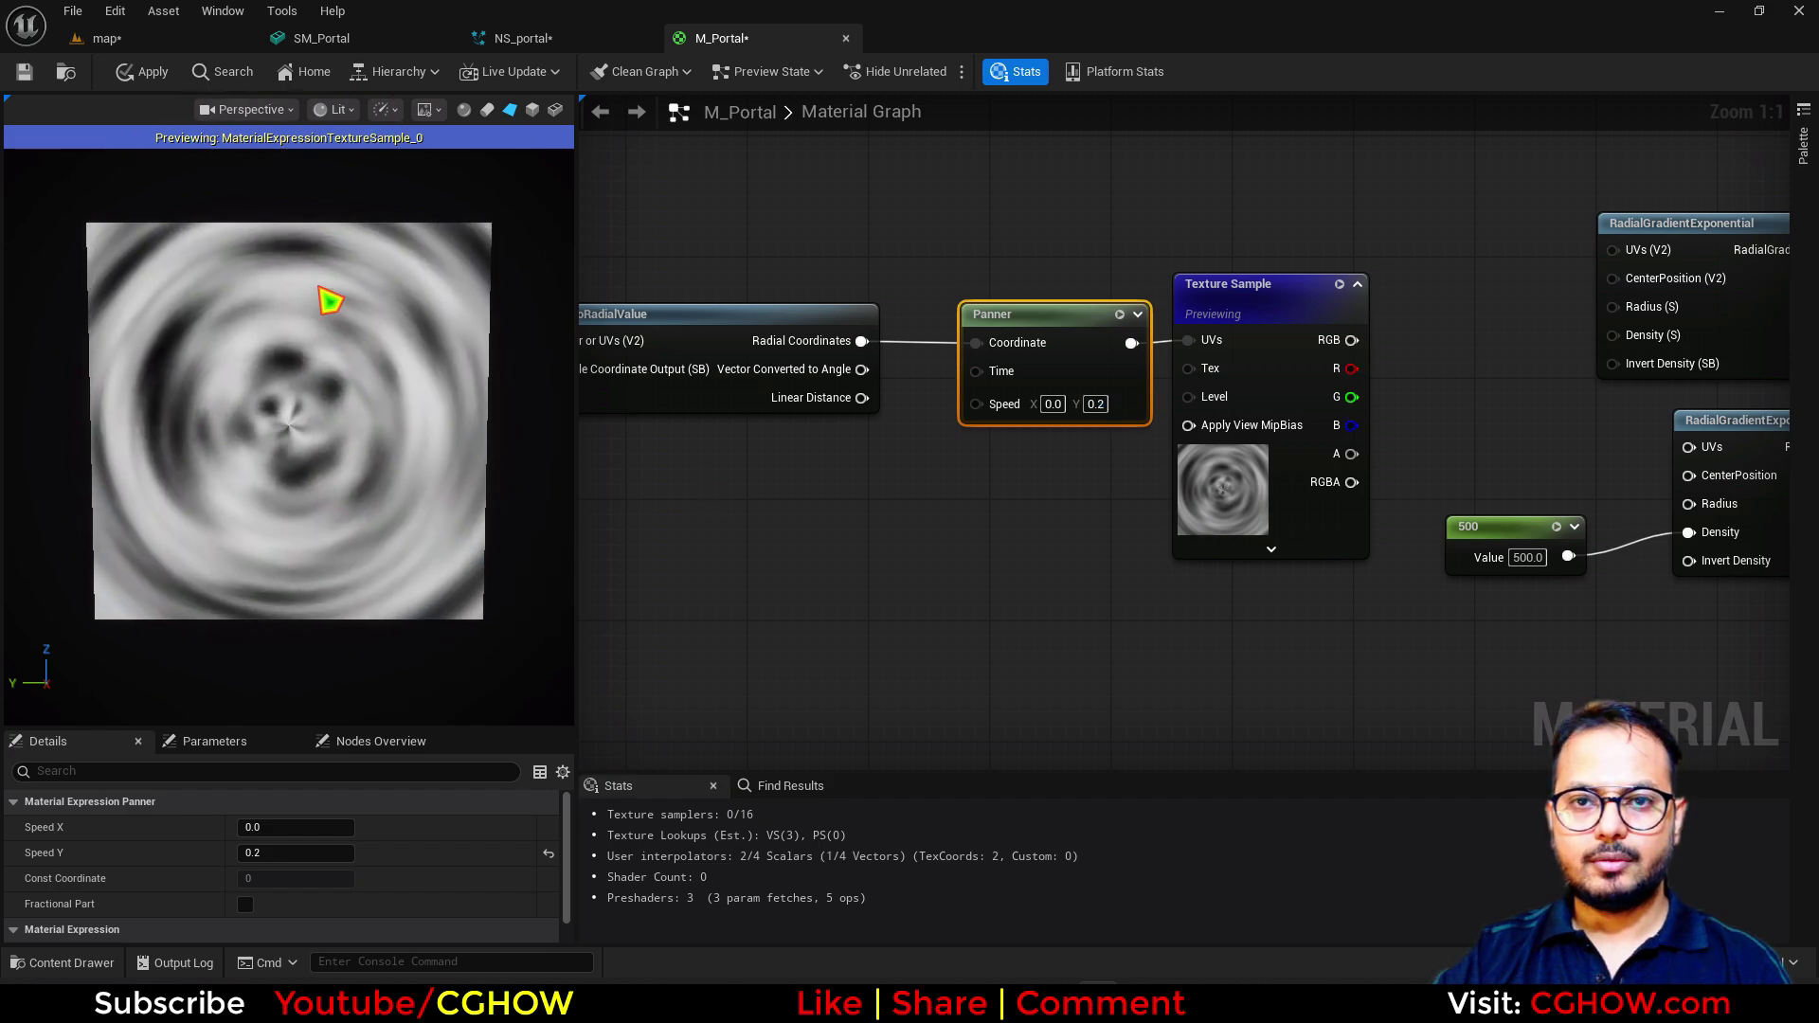
pyautogui.moveTo(786, 506); pyautogui.dragTo(871, 472, button='right')
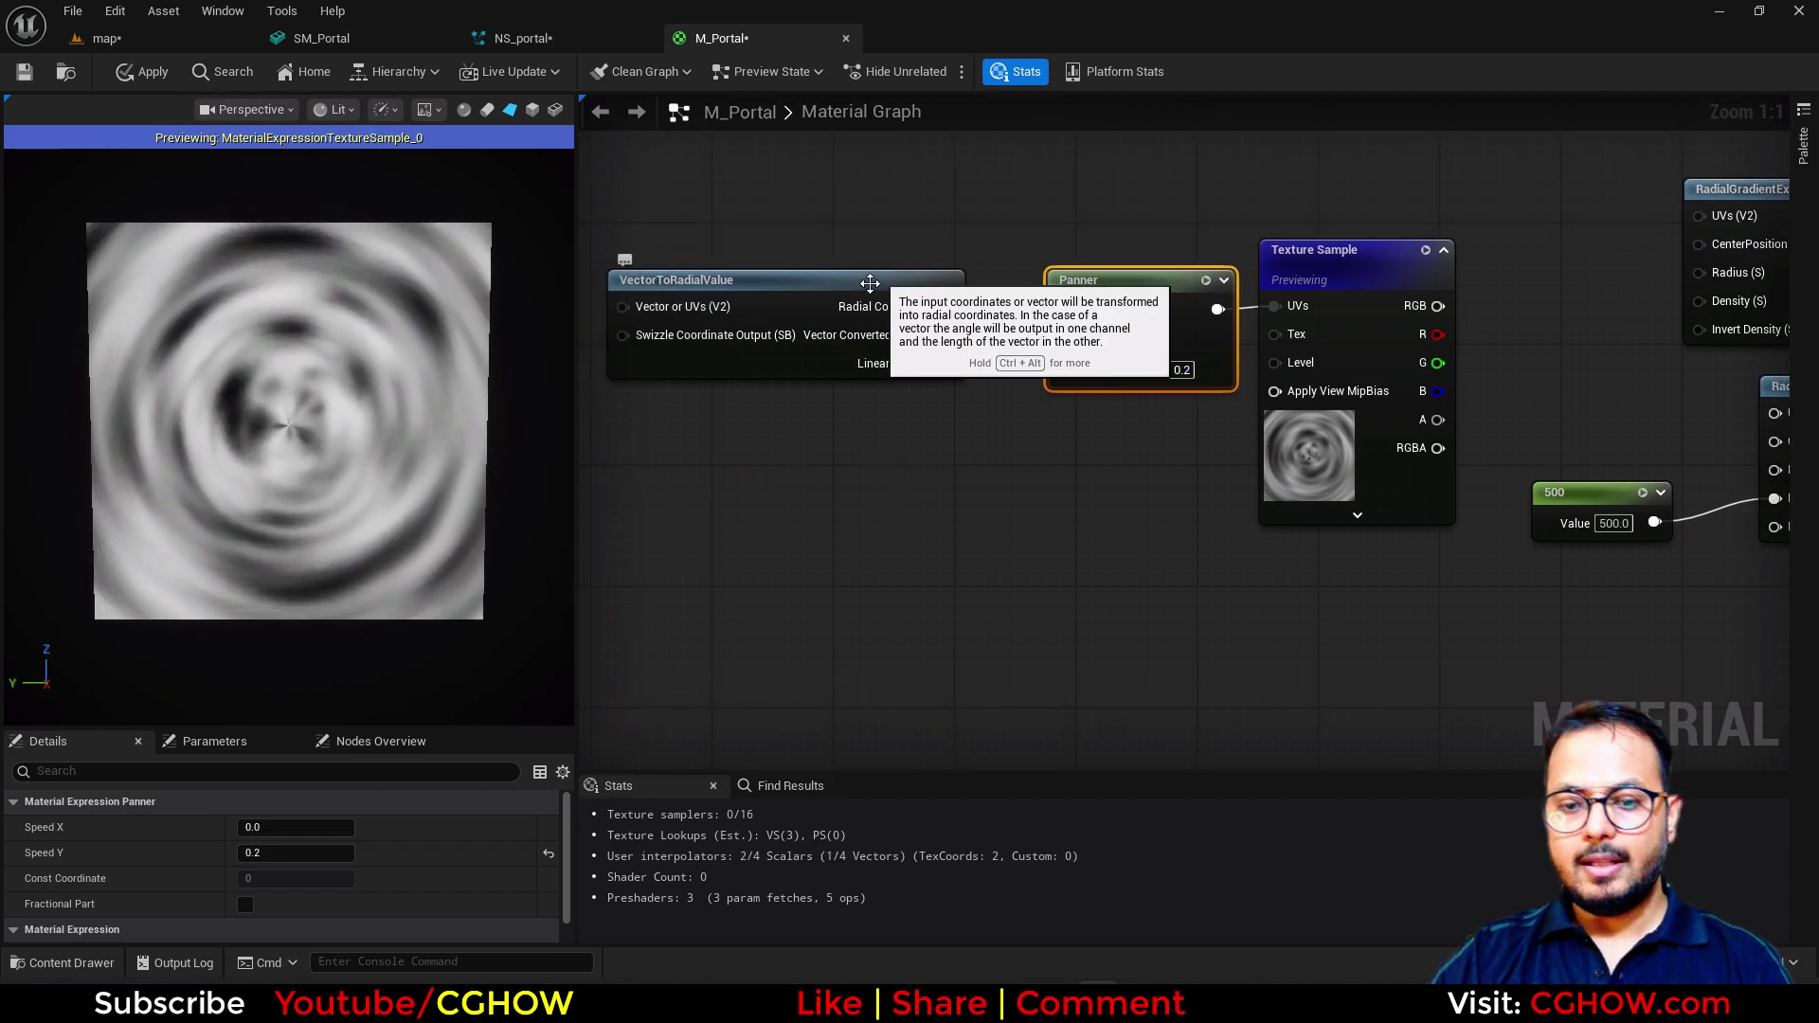
pyautogui.moveTo(869, 282); pyautogui.dragTo(1062, 310)
pyautogui.press('m')
pyautogui.click(849, 345)
# Step: Add an Append node below the new Multiply and connect its output to the Multiply's B input
pyautogui.rightClick(775, 500)
pyautogui.write('app')
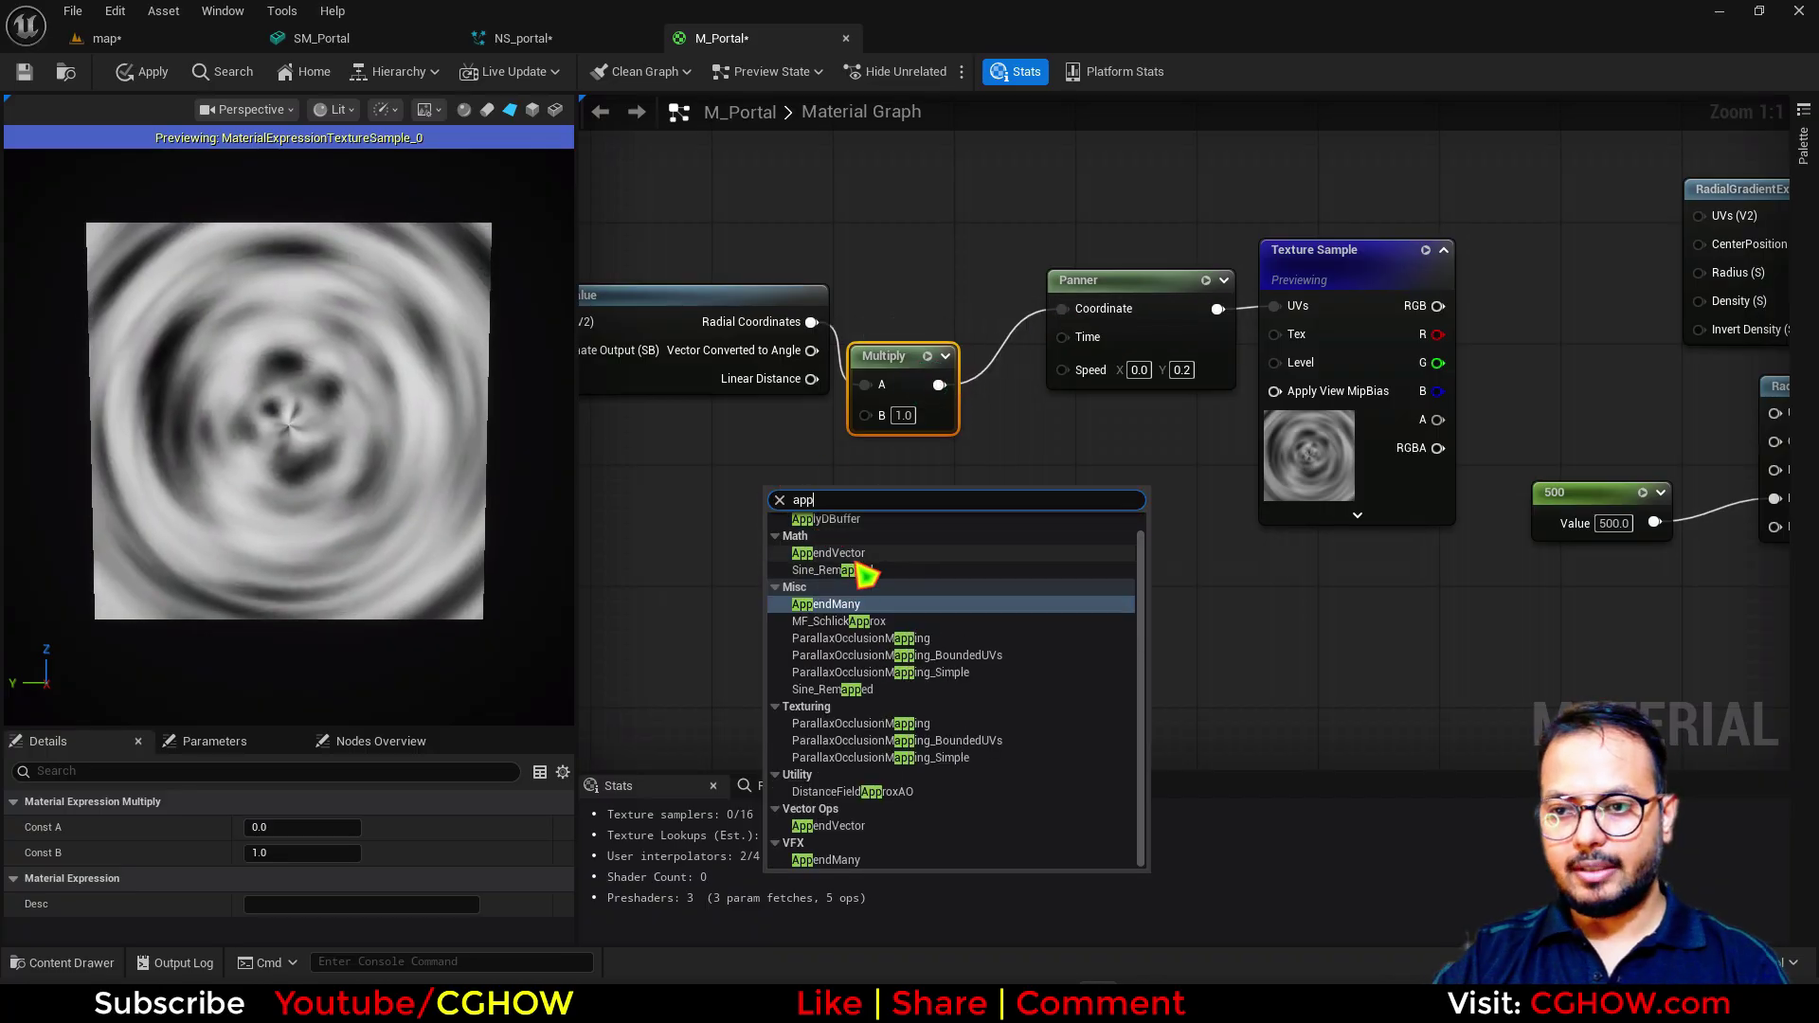
pyautogui.click(830, 553)
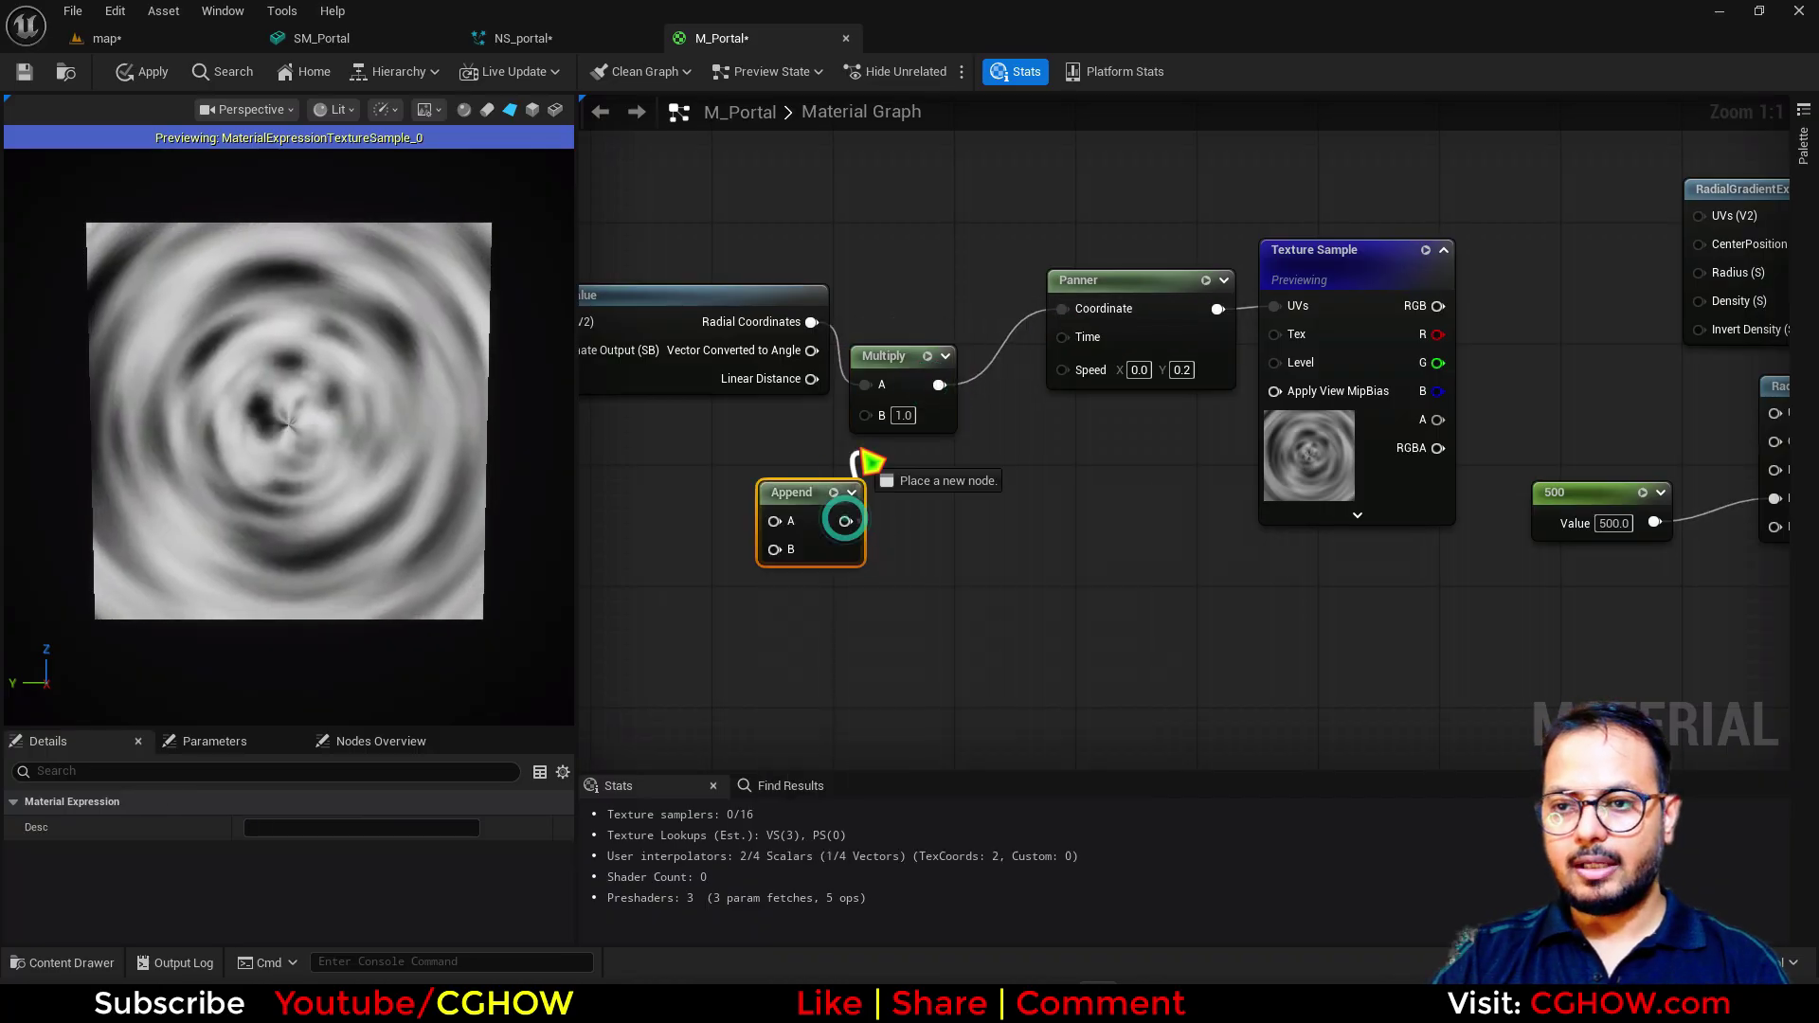
pyautogui.moveTo(854, 505); pyautogui.dragTo(865, 415)
# Step: Move the Dynamic Parameter node beside the Append node and connect Param2 to Append's A and Param3 to its B
pyautogui.scroll(-3, 952, 453)
pyautogui.moveTo(1032, 573); pyautogui.dragTo(974, 455, button='right')
pyautogui.moveTo(1512, 516); pyautogui.dragTo(1307, 540, button='right')
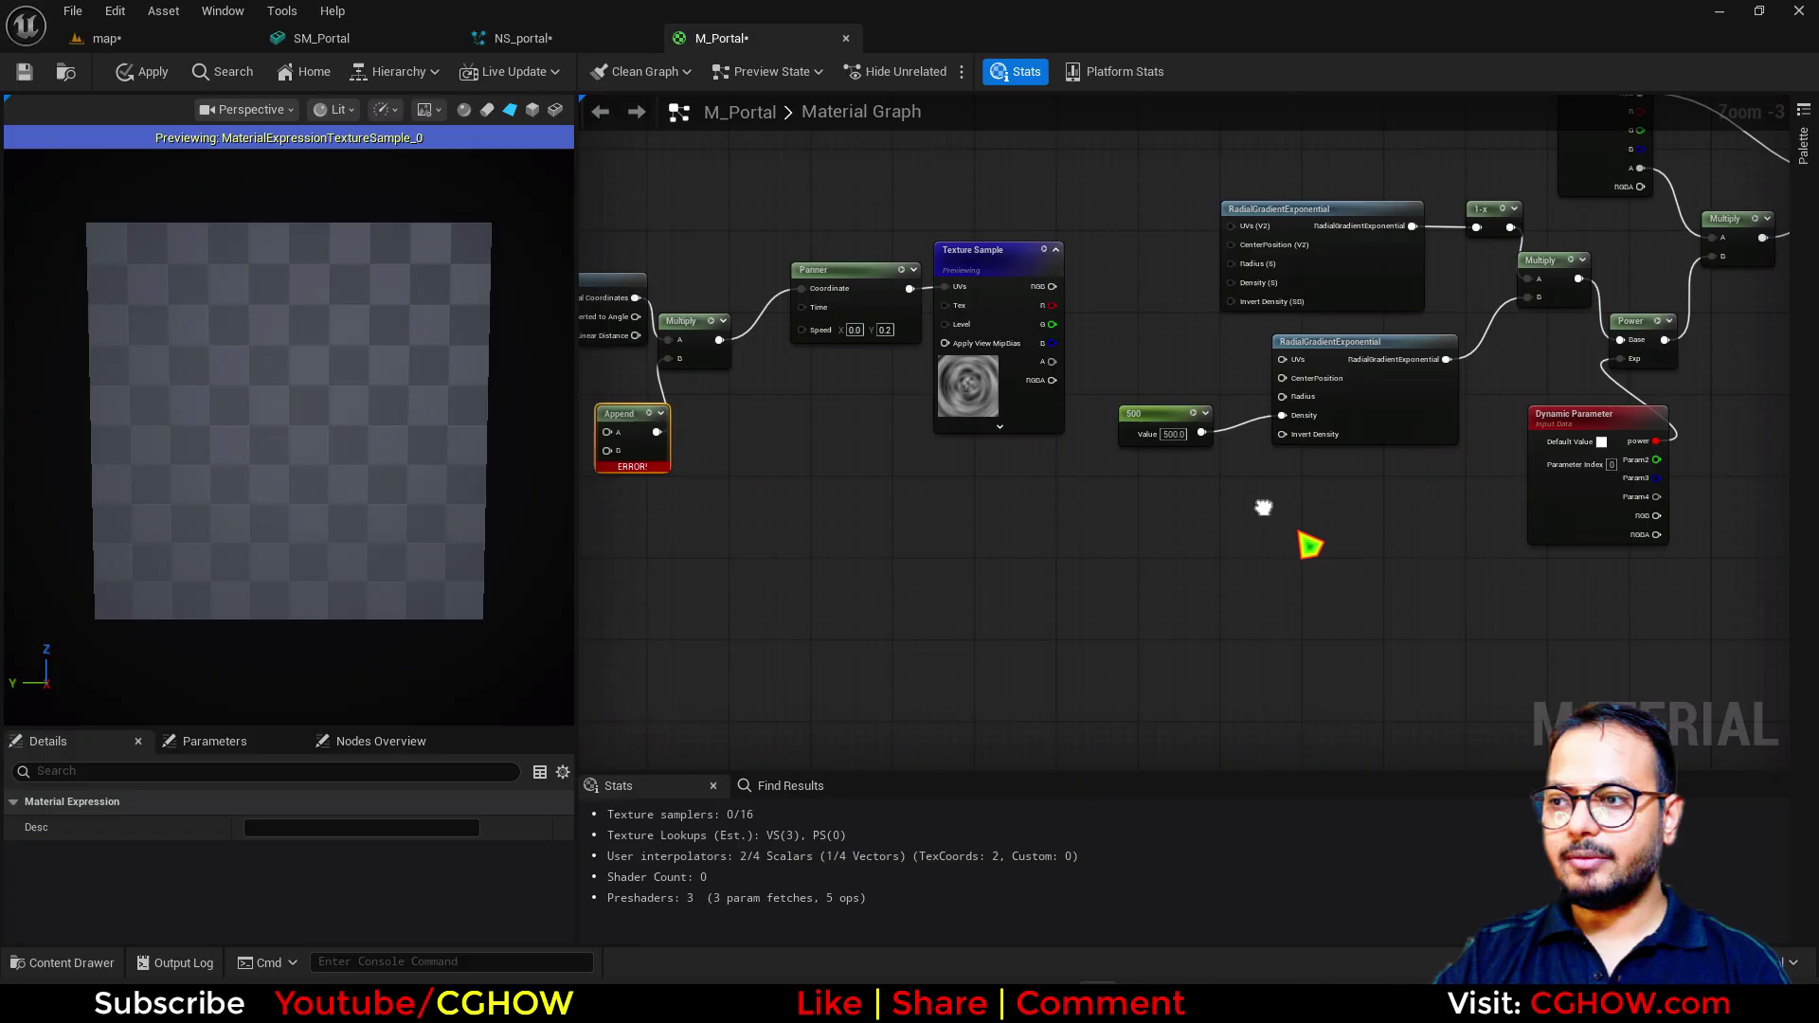
pyautogui.moveTo(1567, 499); pyautogui.dragTo(572, 616)
pyautogui.moveTo(743, 572); pyautogui.dragTo(1089, 568, button='right')
pyautogui.scroll(3, 1061, 568)
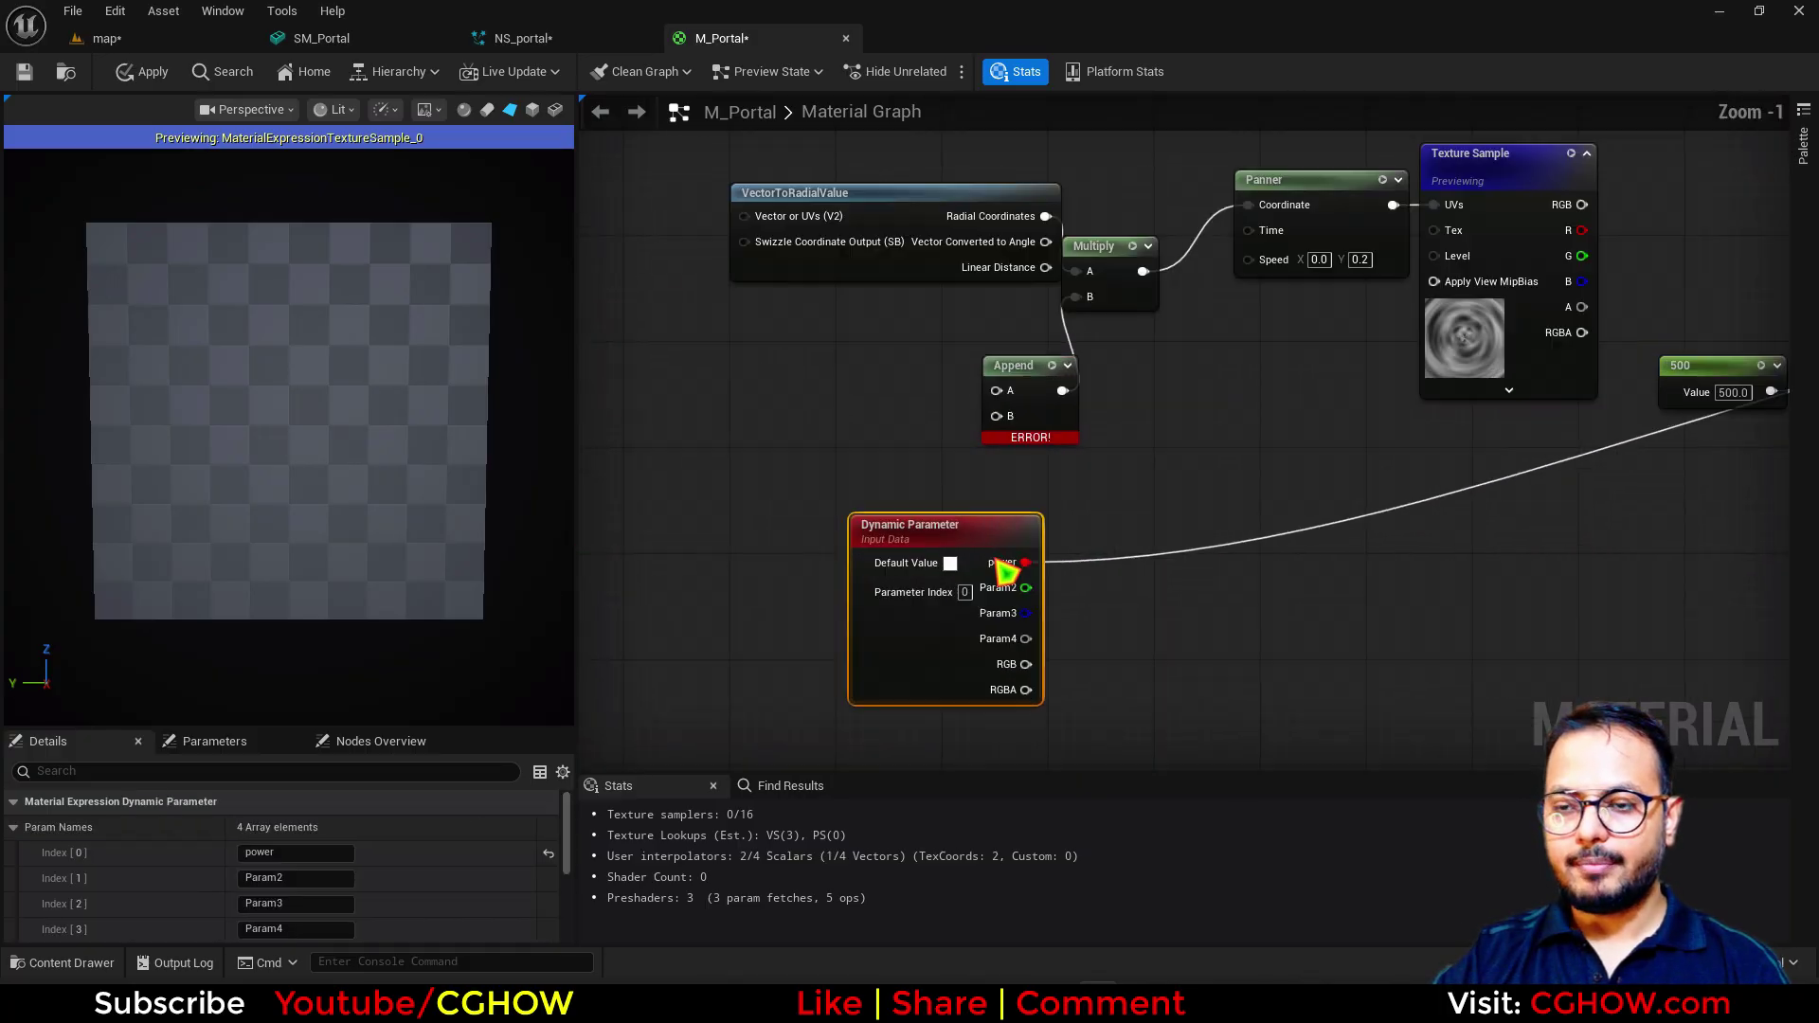
pyautogui.moveTo(943, 527); pyautogui.dragTo(824, 423)
pyautogui.moveTo(997, 366)
pyautogui.mouseDown()
pyautogui.moveTo(934, 497)
pyautogui.moveTo(887, 483)
pyautogui.moveTo(910, 516)
pyautogui.moveTo(1009, 416)
pyautogui.moveTo(996, 394)
pyautogui.mouseUp()
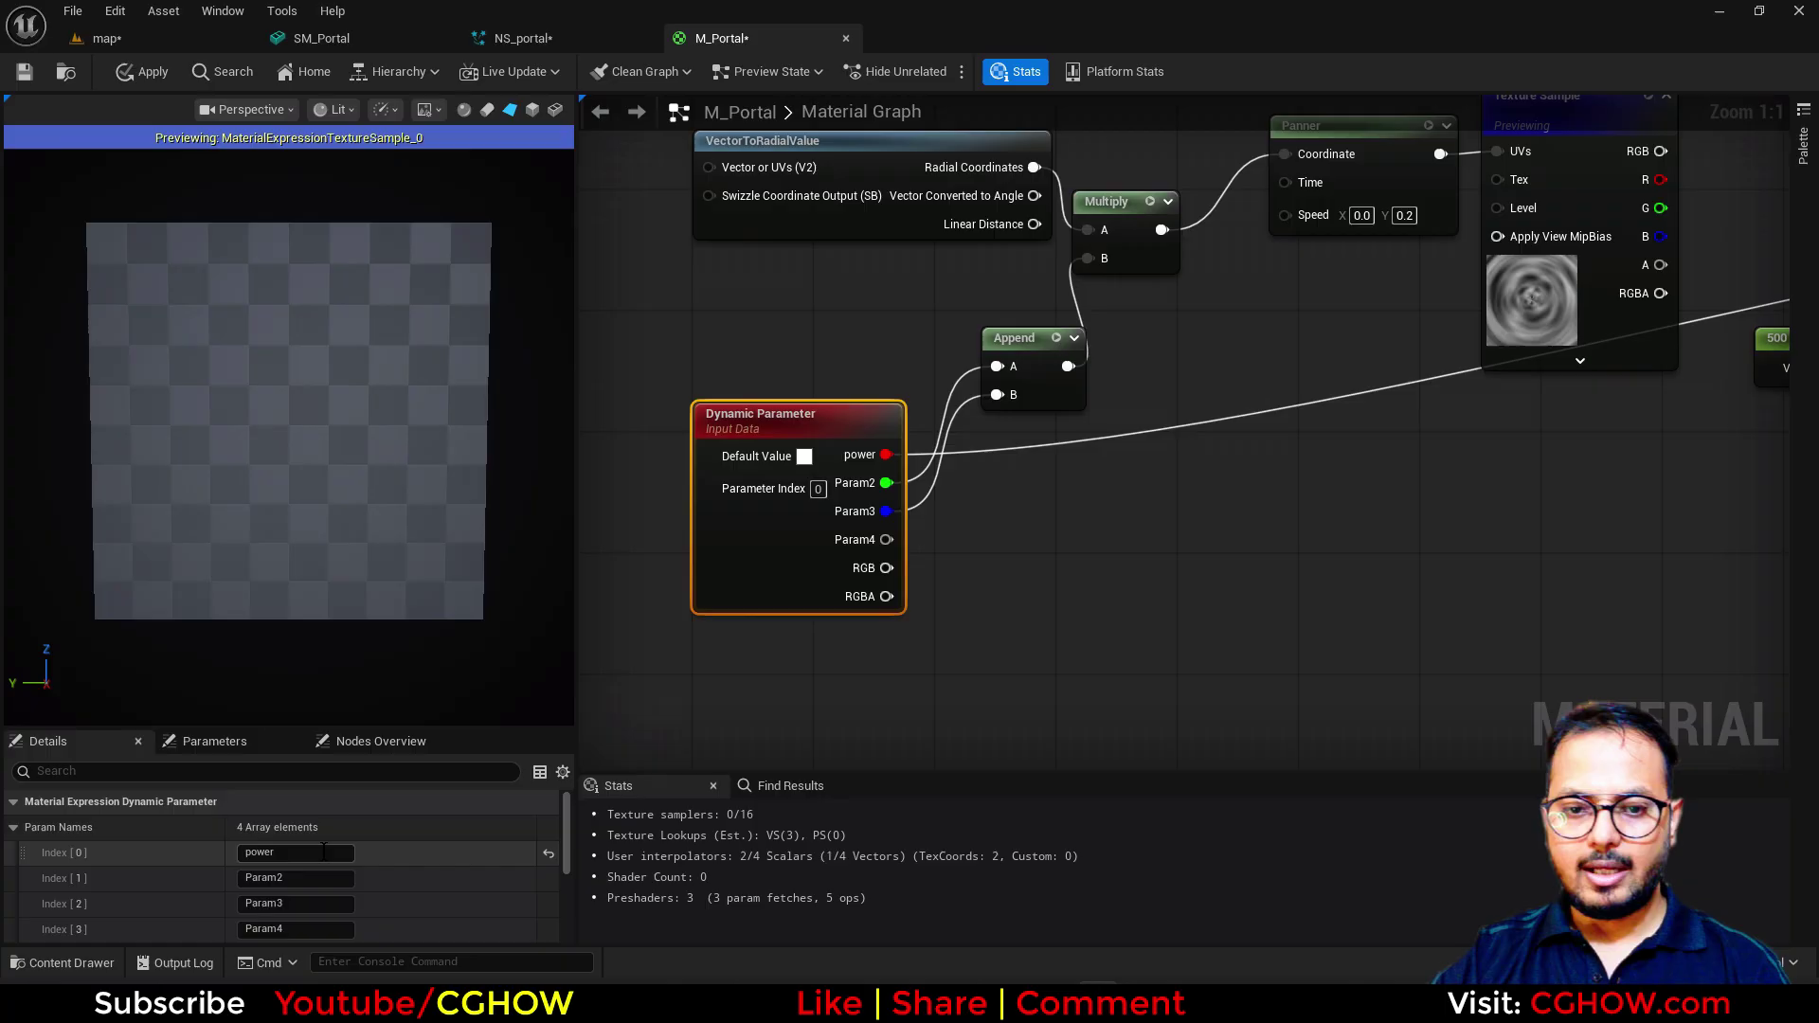
# Step: Rename the Dynamic Parameter's second and third parameters to tX and tY
pyautogui.write('t')
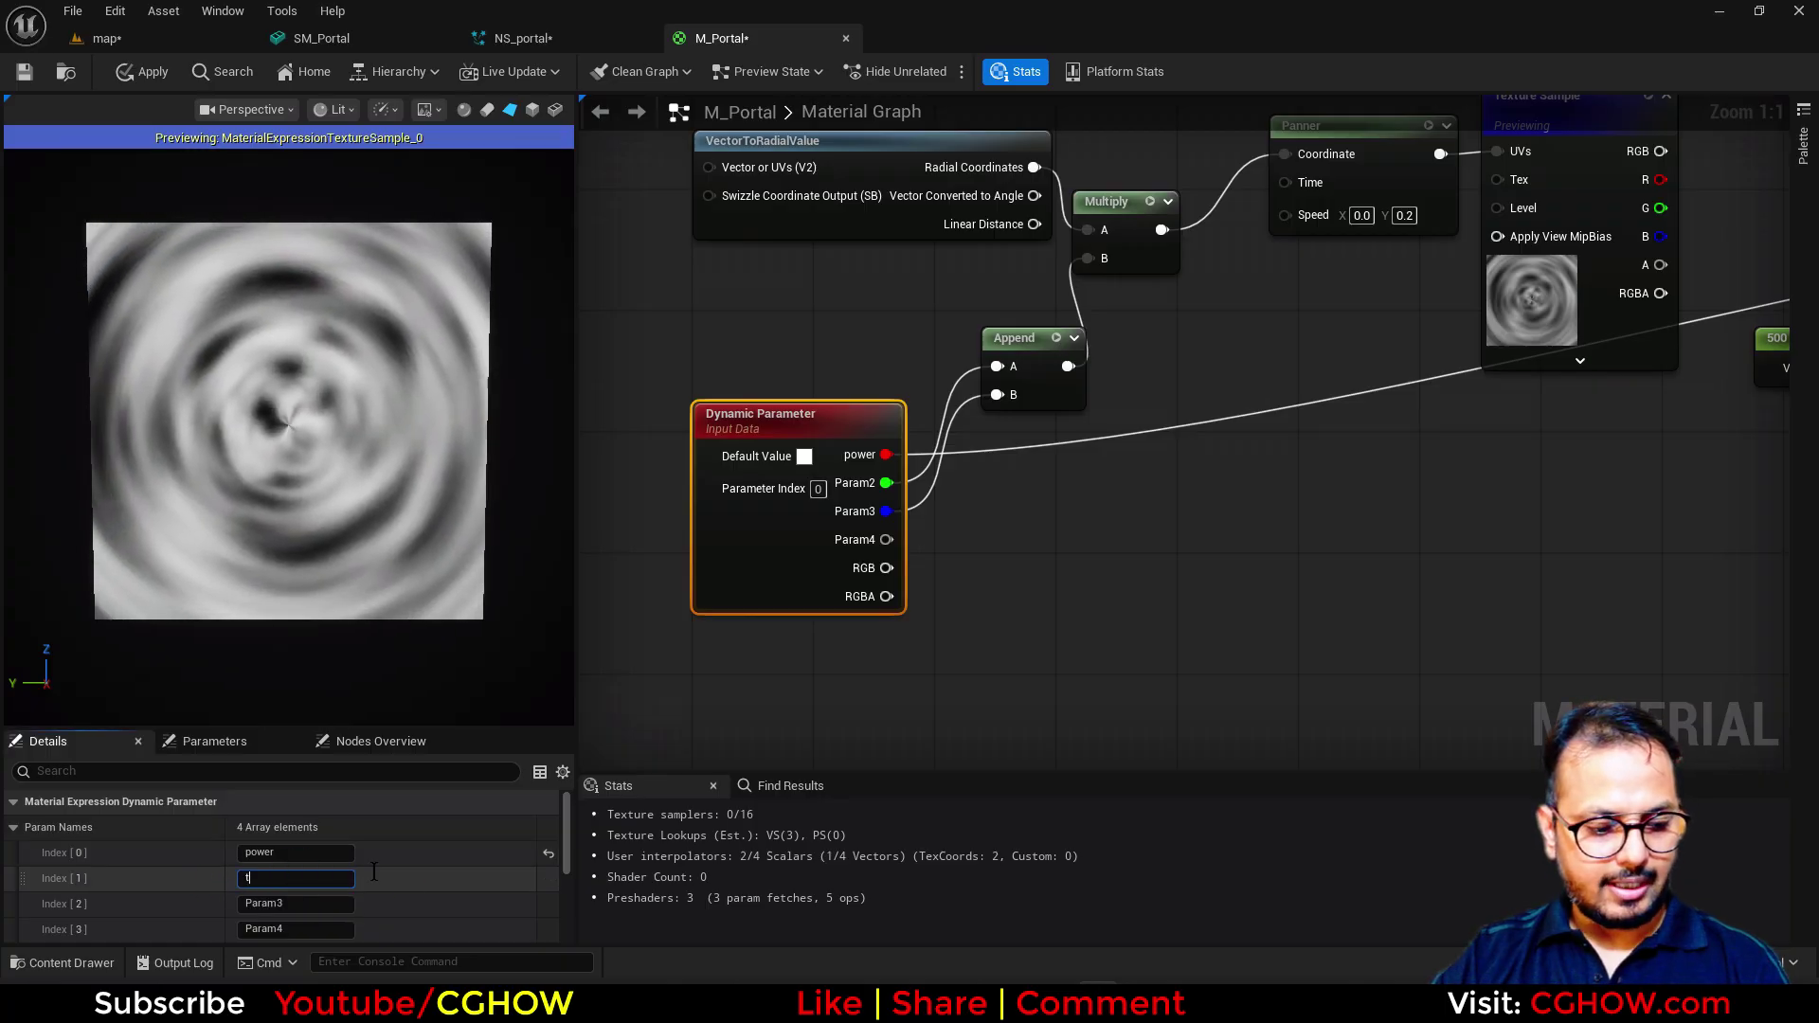
pyautogui.write('X')
pyautogui.click(322, 903)
pyautogui.write('tY')
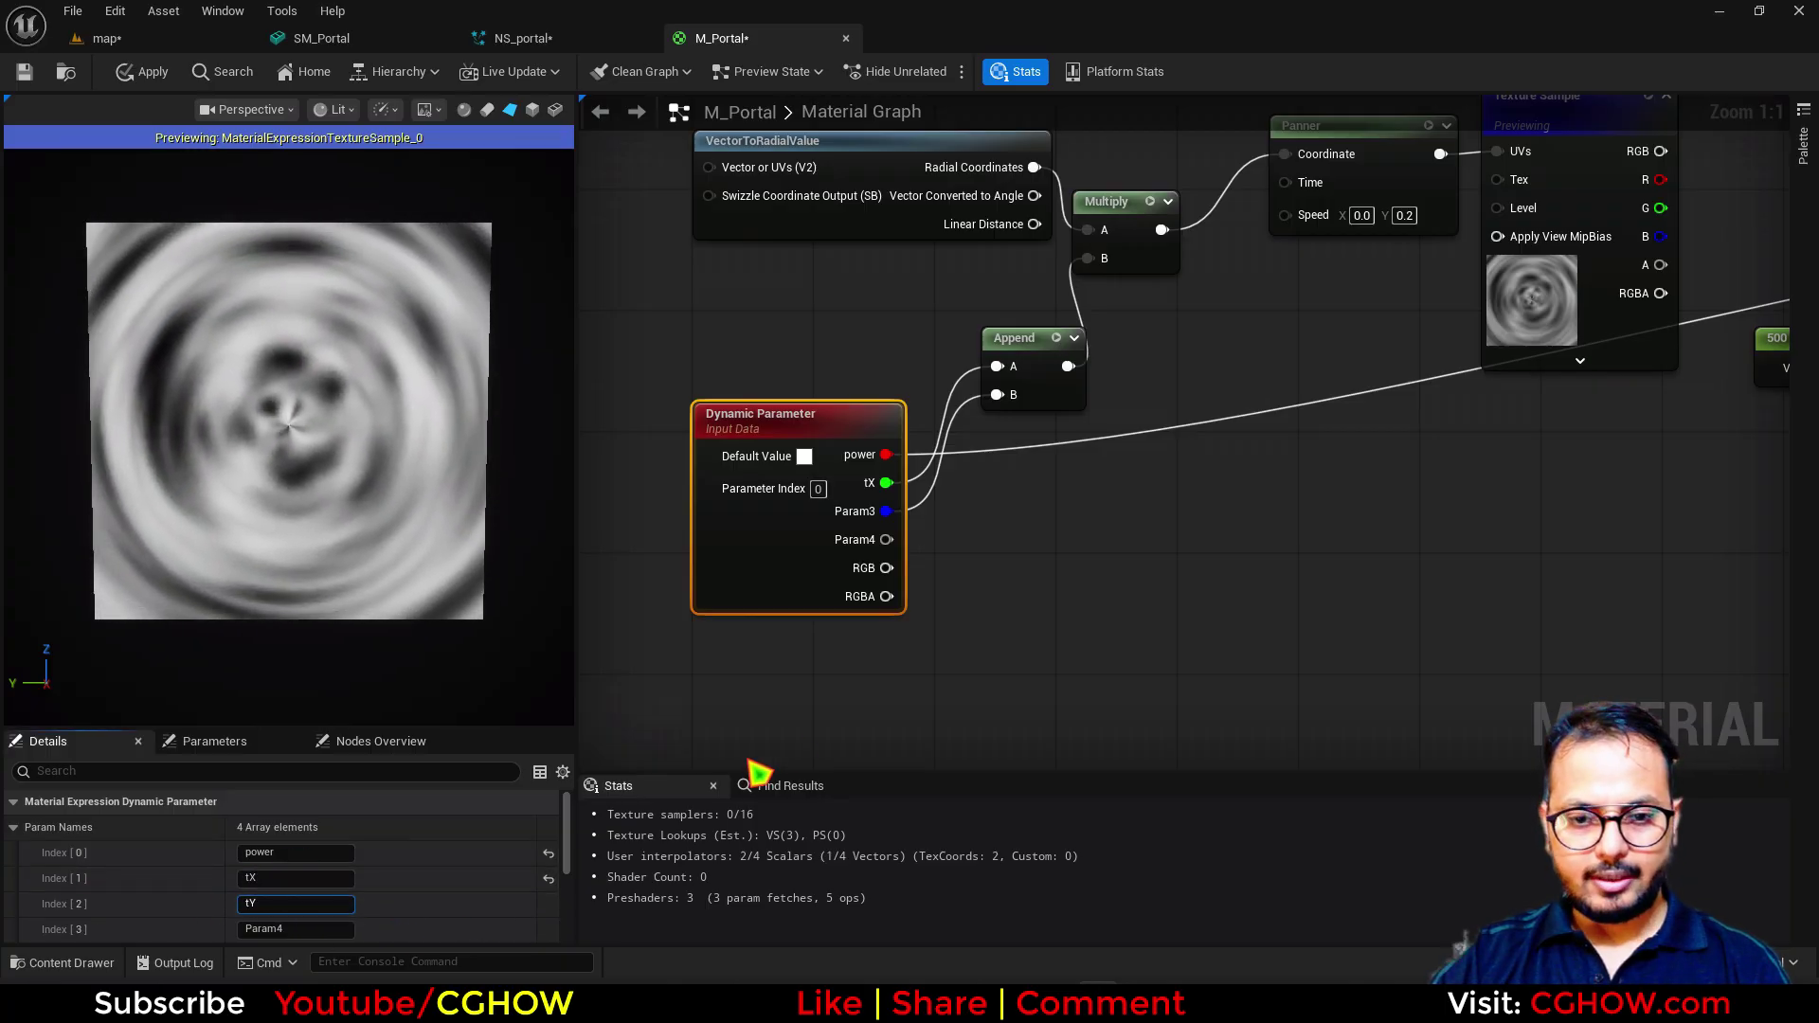
pyautogui.click(938, 684)
# Step: Place TexCoord and Add nodes above the Texture Sample and connect the TexCoord output to Add's A input
pyautogui.scroll(-6, 1320, 527)
pyautogui.scroll(3, 1186, 470)
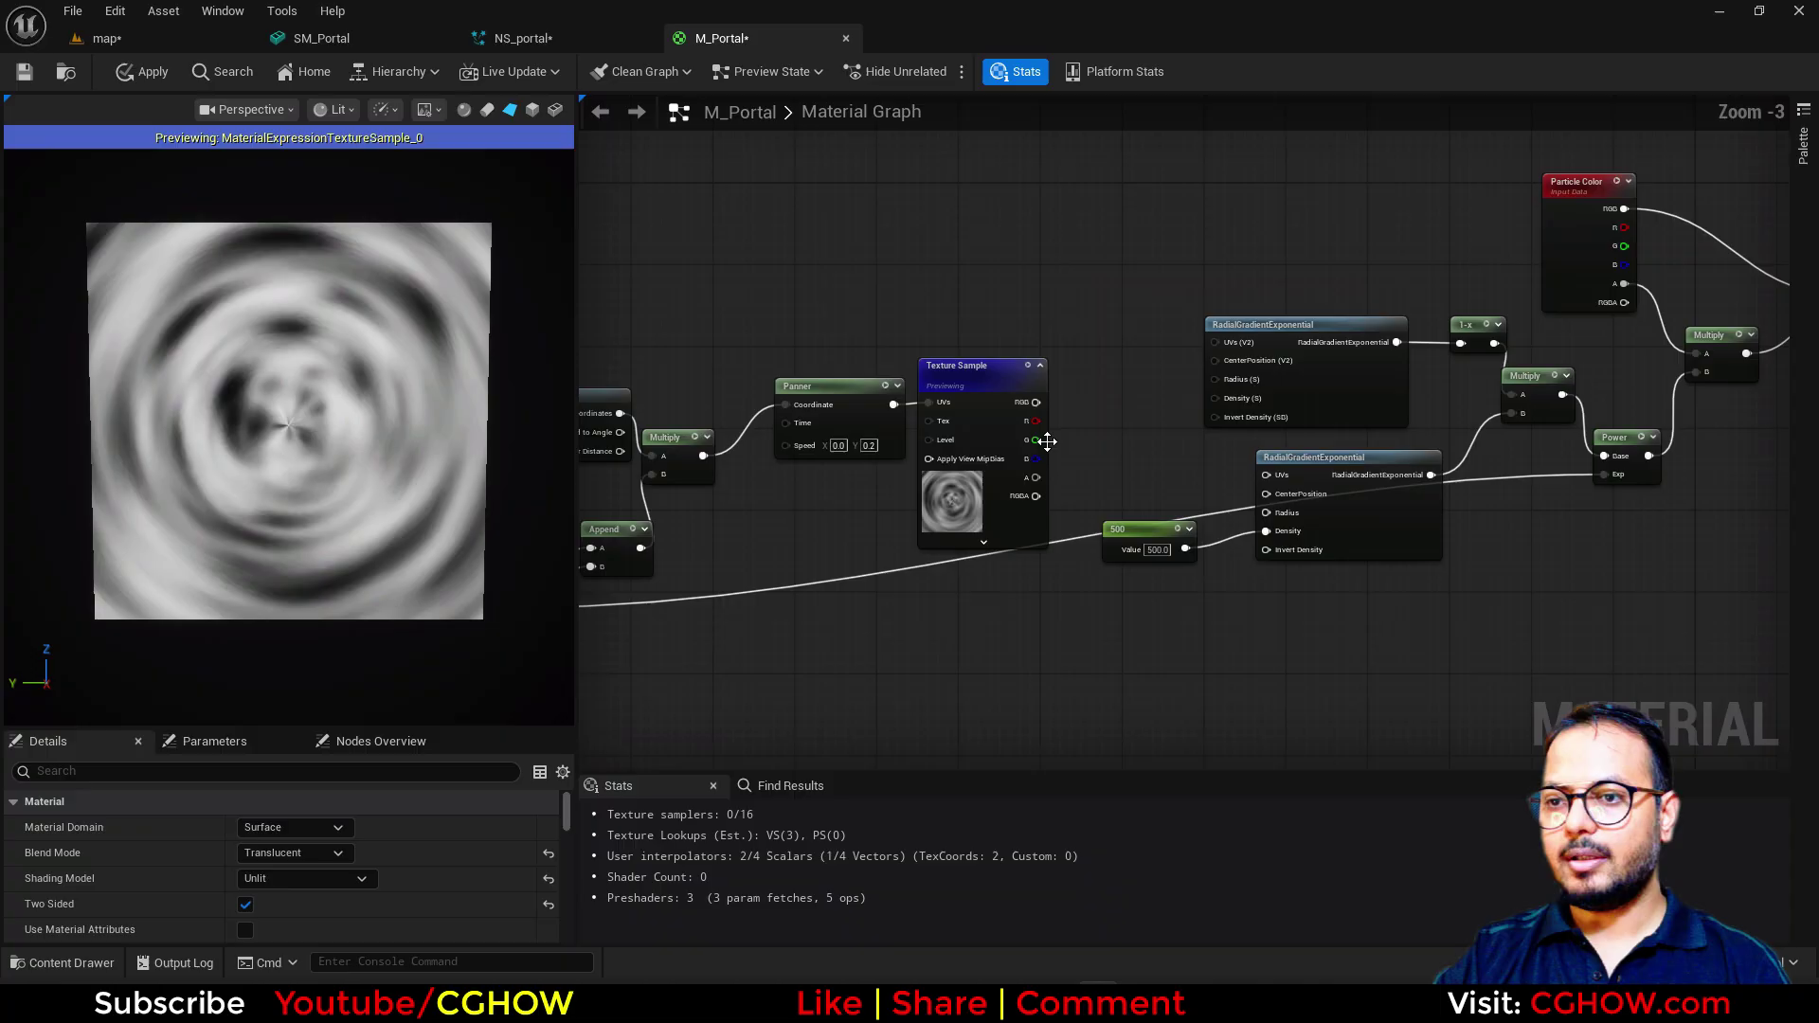
pyautogui.scroll(2, 1047, 442)
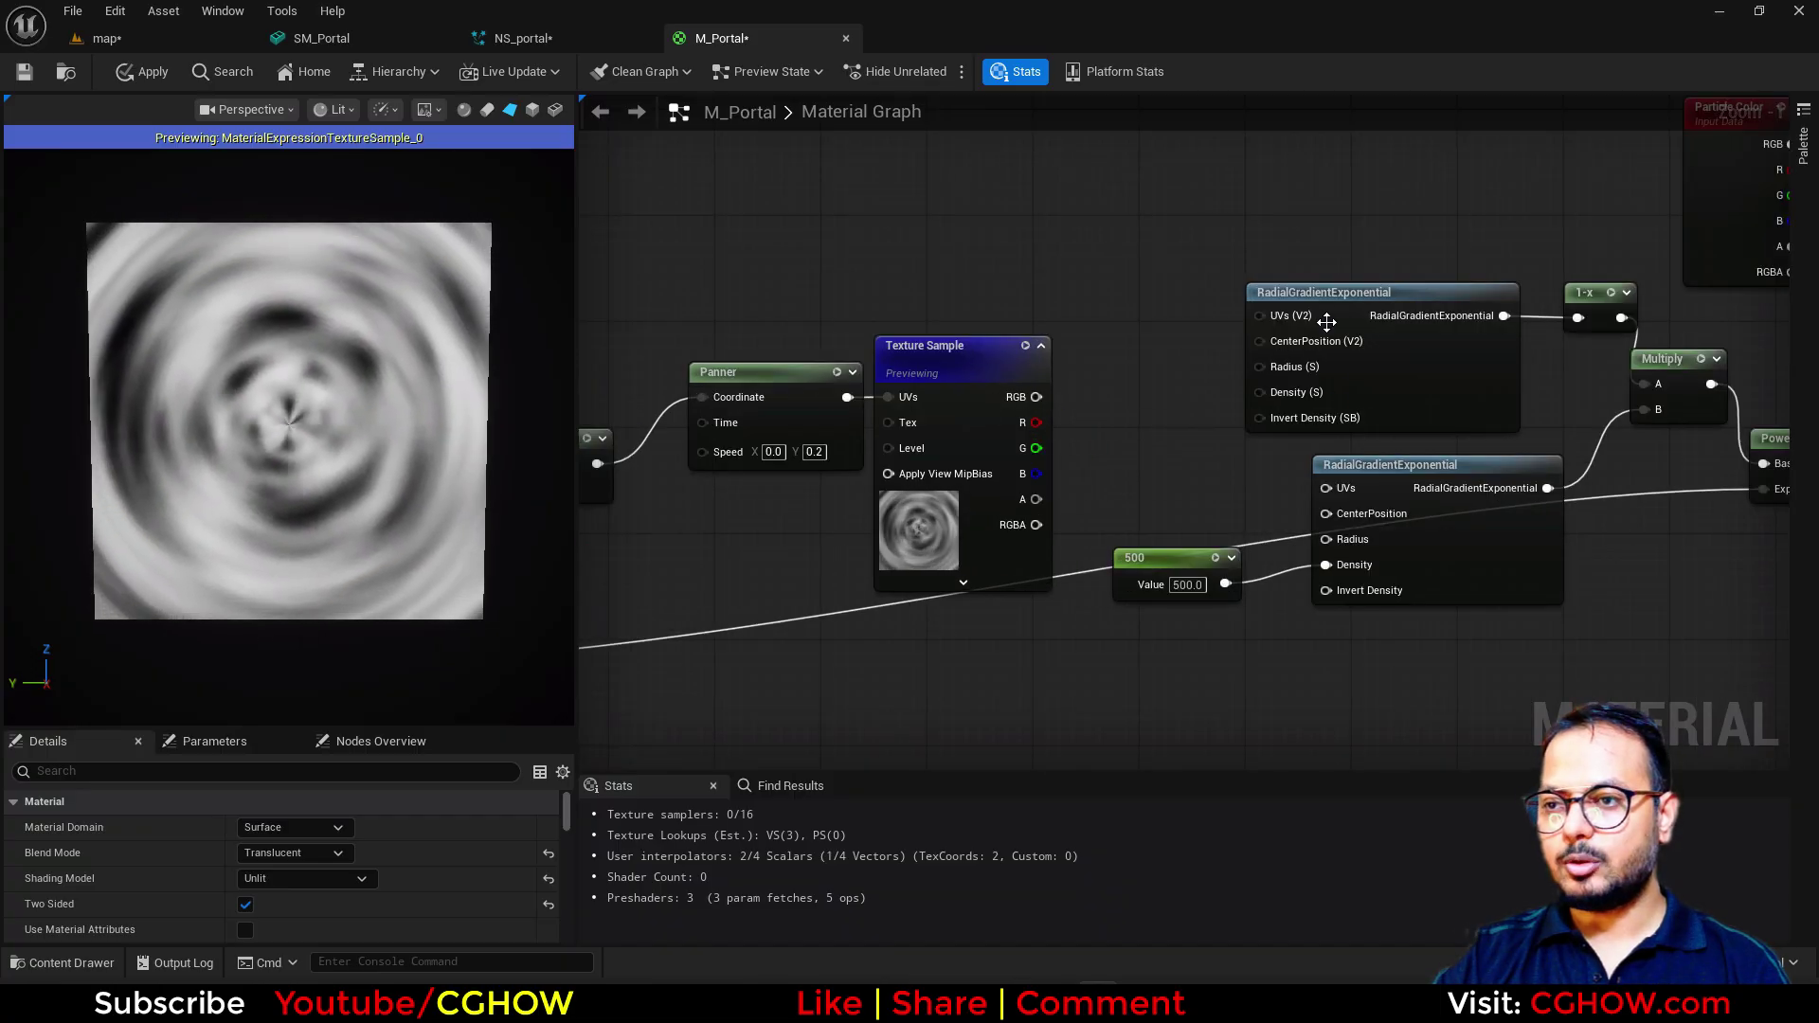
pyautogui.moveTo(1148, 358); pyautogui.dragTo(1194, 522, button='right')
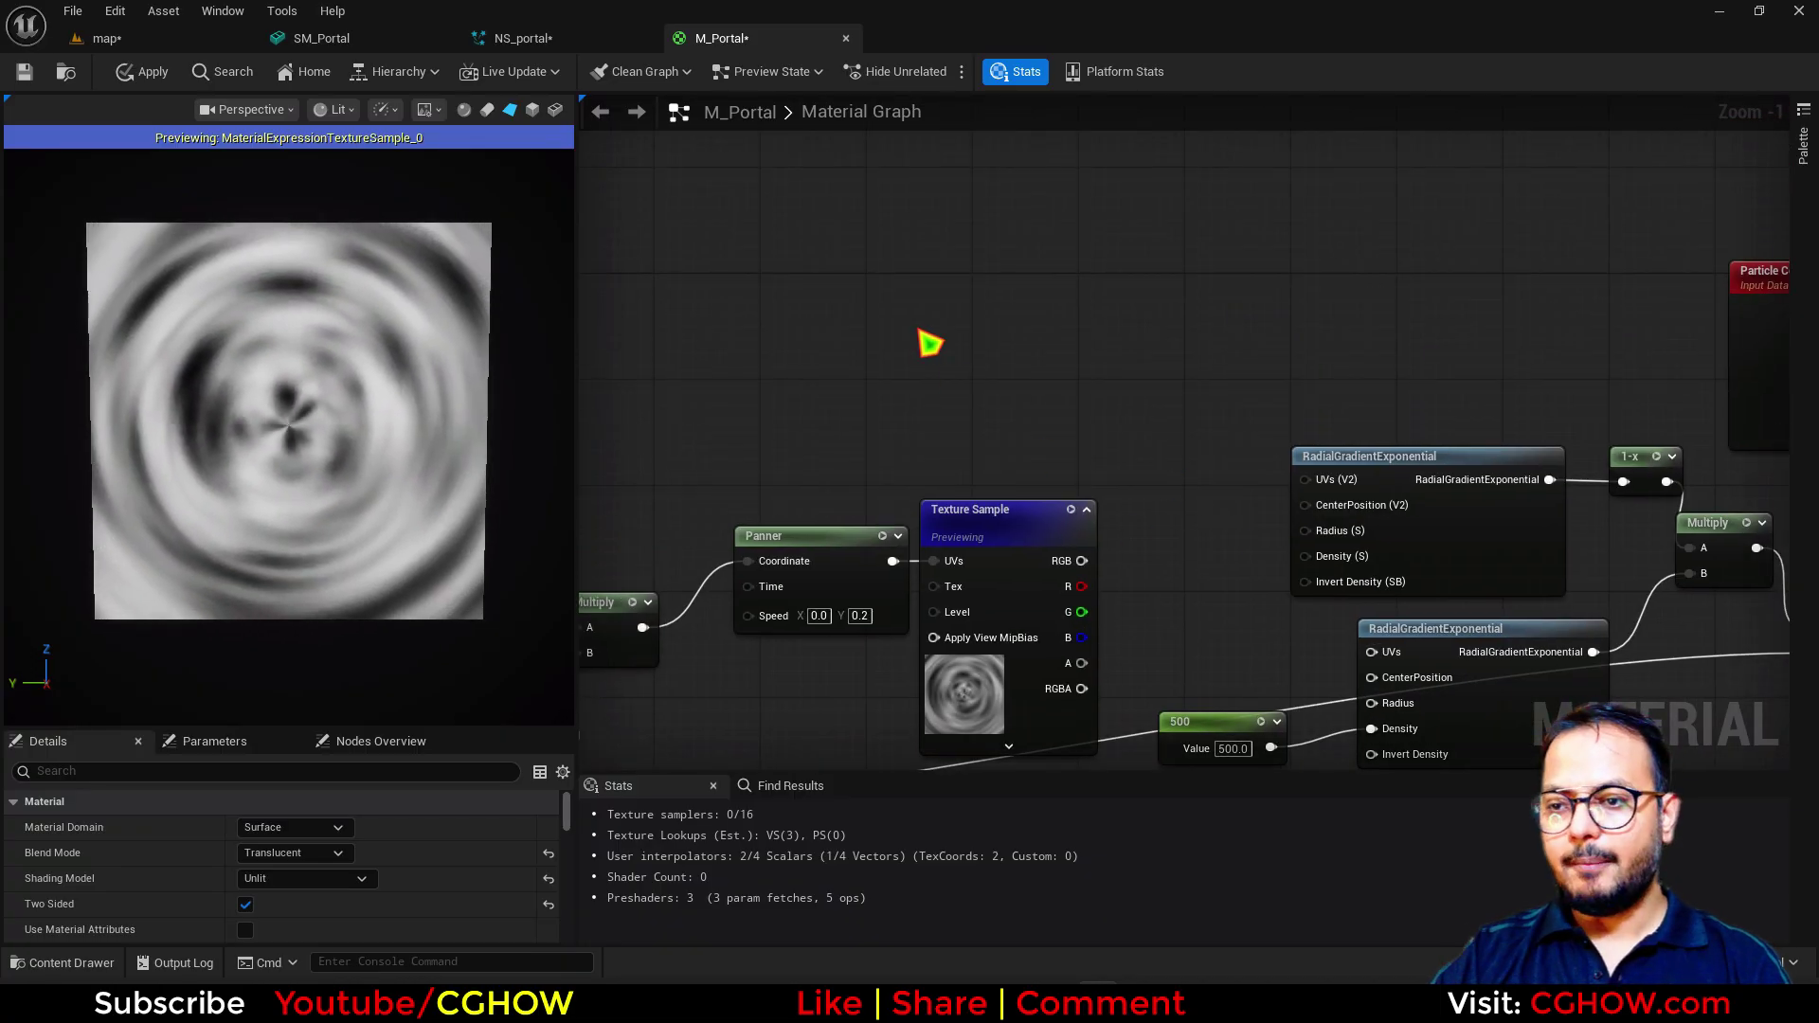
pyautogui.click(930, 343)
pyautogui.click(1119, 337)
pyautogui.moveTo(1048, 349); pyautogui.dragTo(1120, 349)
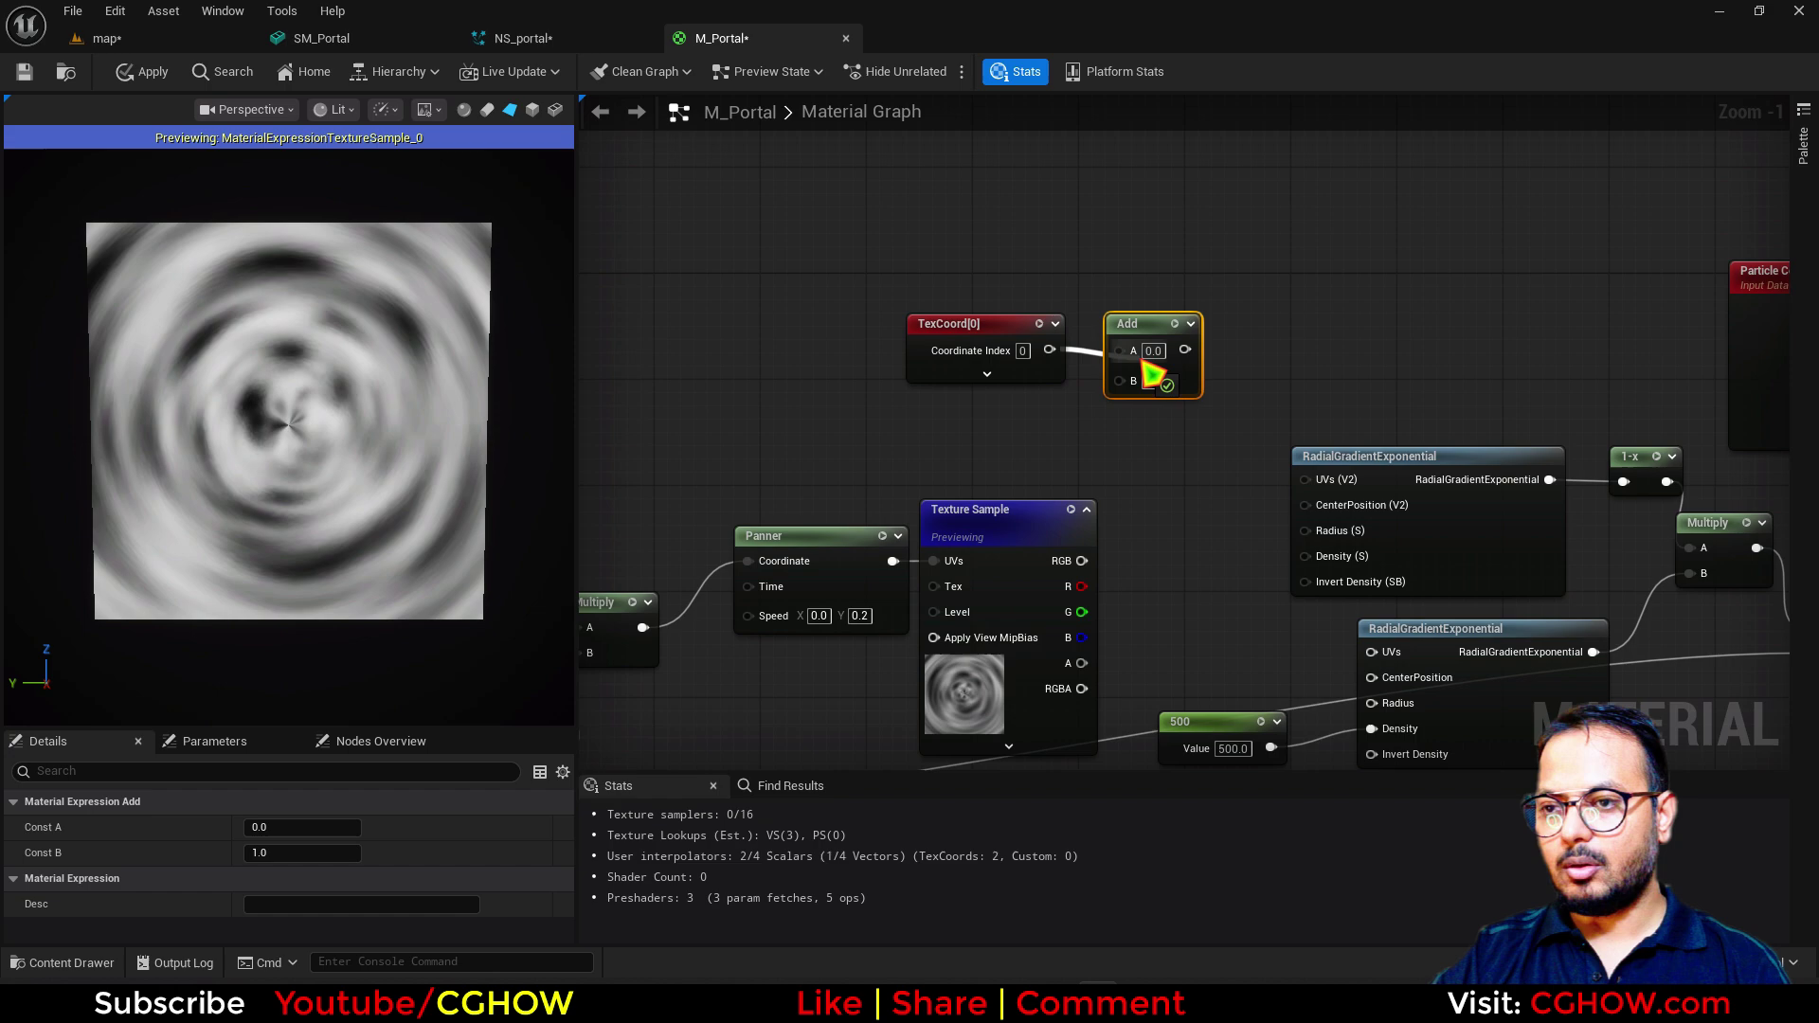
# Step: Multiply the Texture Sample's R channel, feed it into Add's B and the lower gradient's UVs, and connect Add to the upper gradient's UVs
pyautogui.moveTo(1139, 558); pyautogui.dragTo(1131, 503, button='right')
pyautogui.press('m')
pyautogui.click(1137, 472)
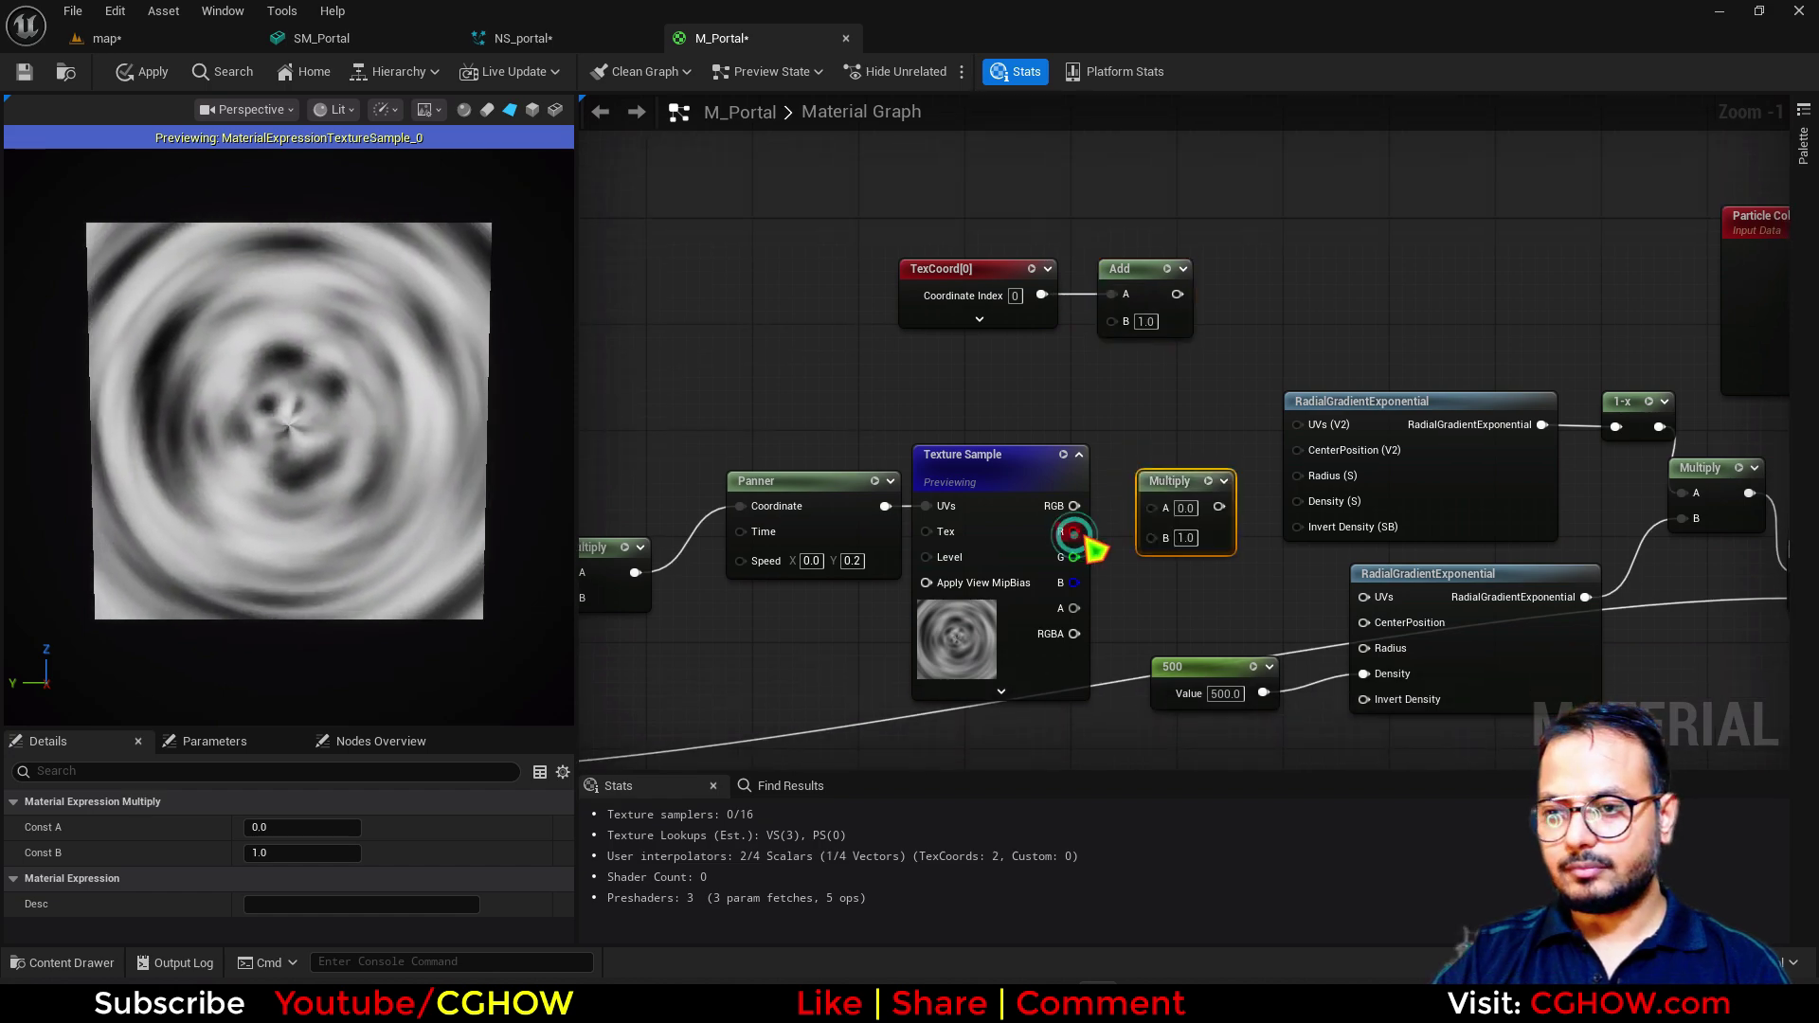
pyautogui.moveTo(1074, 531); pyautogui.dragTo(1315, 427)
pyautogui.moveTo(1219, 506); pyautogui.dragTo(1364, 597)
pyautogui.moveTo(1134, 574); pyautogui.dragTo(1112, 522, button='right')
pyautogui.moveTo(1051, 479); pyautogui.dragTo(1171, 582)
pyautogui.click(1103, 595)
pyautogui.scroll(-2, 1107, 597)
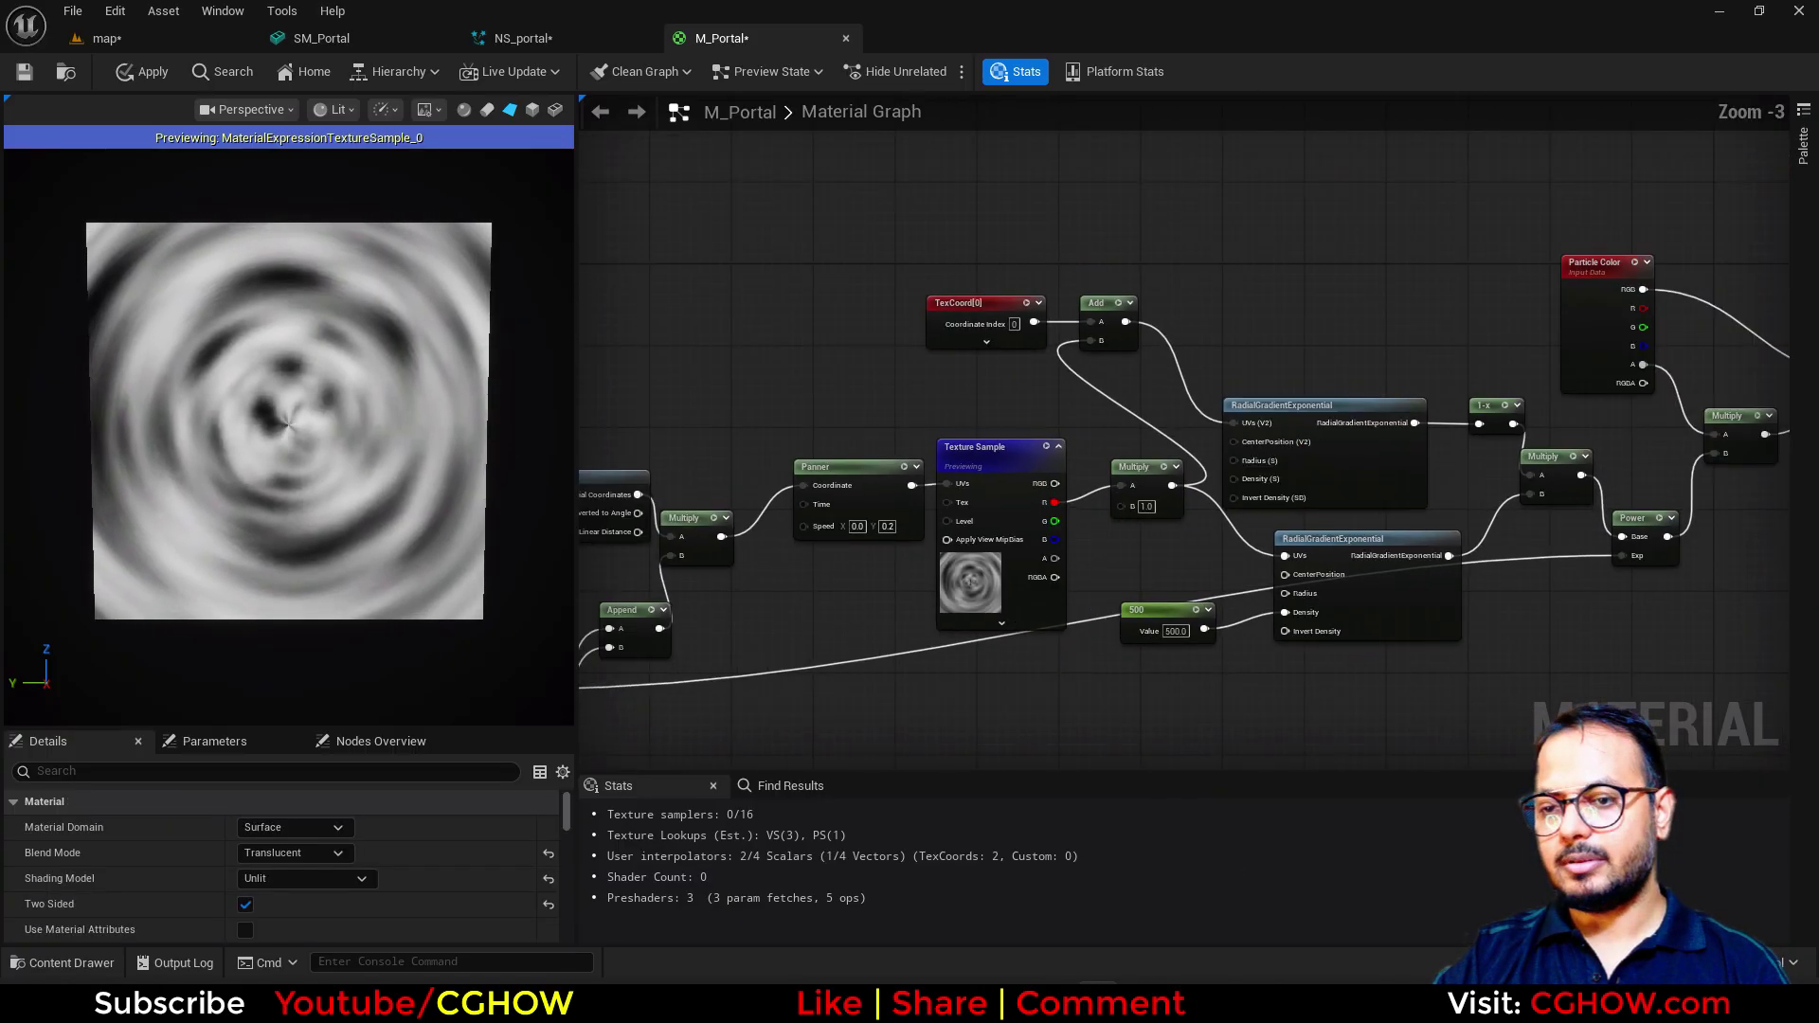
# Step: Connect the Dynamic Parameter's Param4 output to the B input of the Multiply after the Texture Sample
pyautogui.moveTo(1107, 596); pyautogui.dragTo(1229, 531, button='right')
pyautogui.scroll(2, 767, 633)
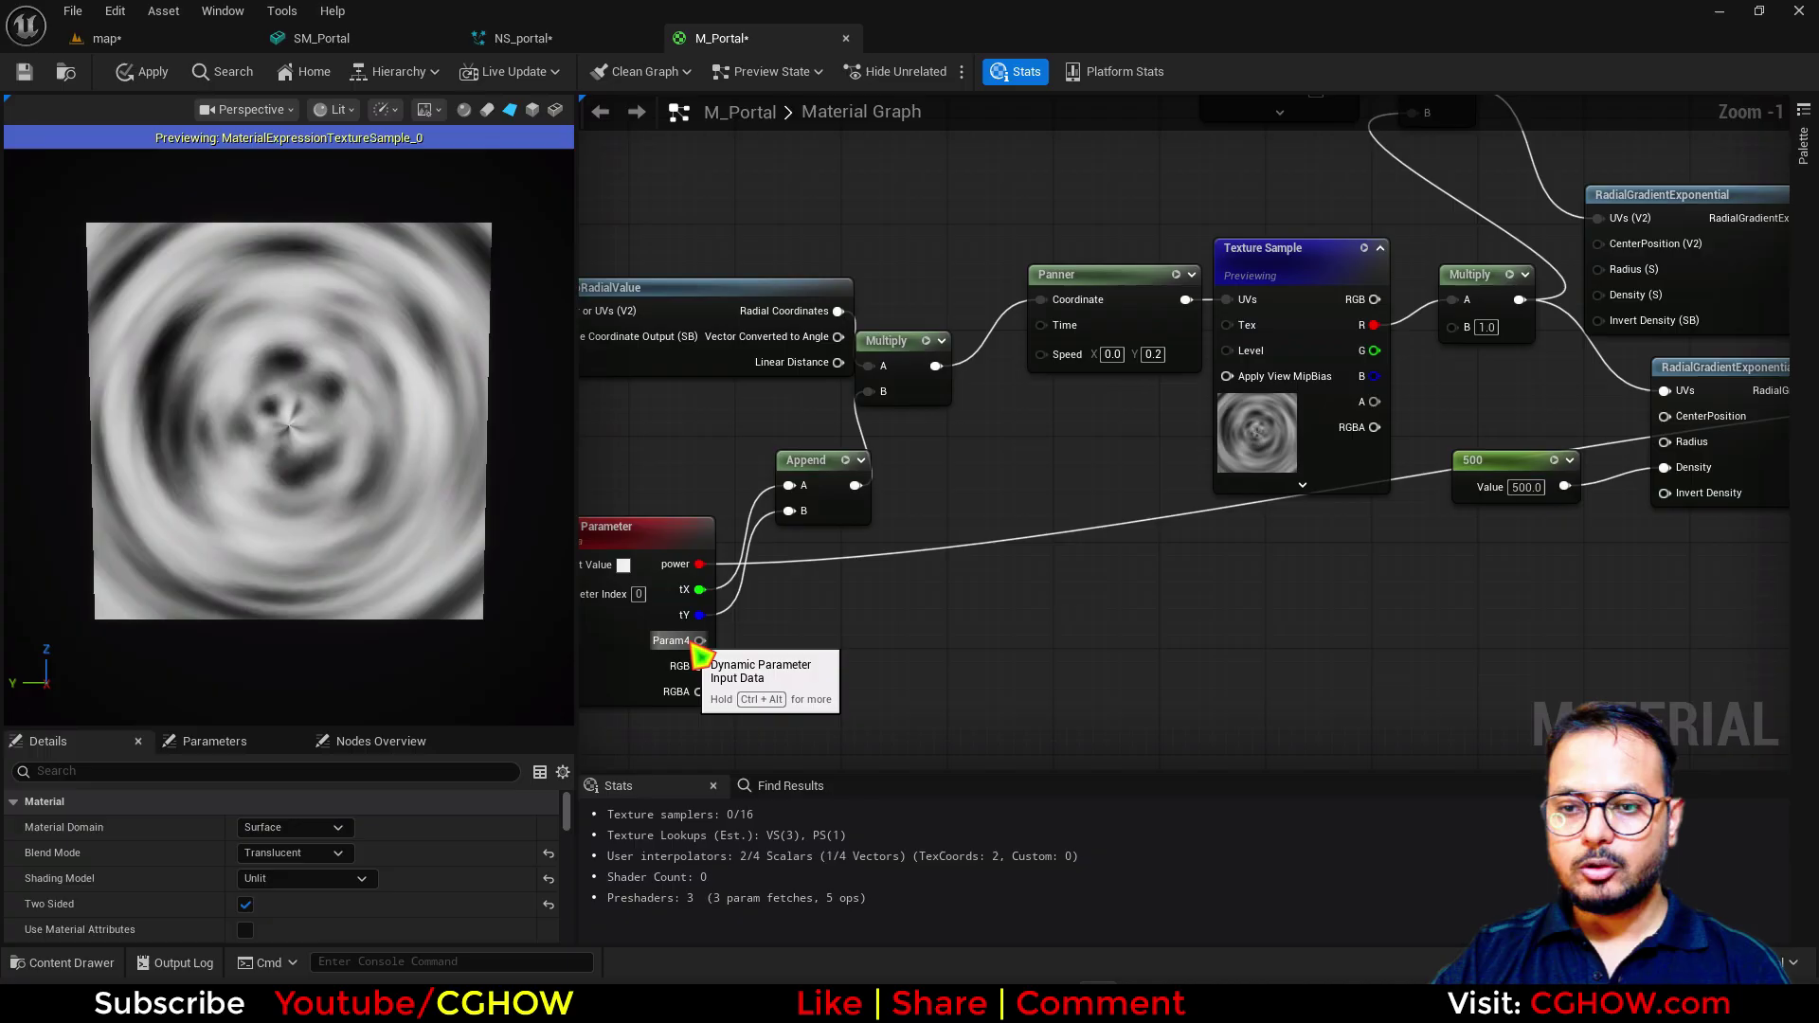
pyautogui.moveTo(701, 641); pyautogui.dragTo(1454, 328)
# Step: Rename the Dynamic Parameter's fourth parameter to Distort
pyautogui.moveTo(910, 675); pyautogui.dragTo(1159, 573, button='right')
pyautogui.click(826, 561)
pyautogui.scroll(-2, 274, 919)
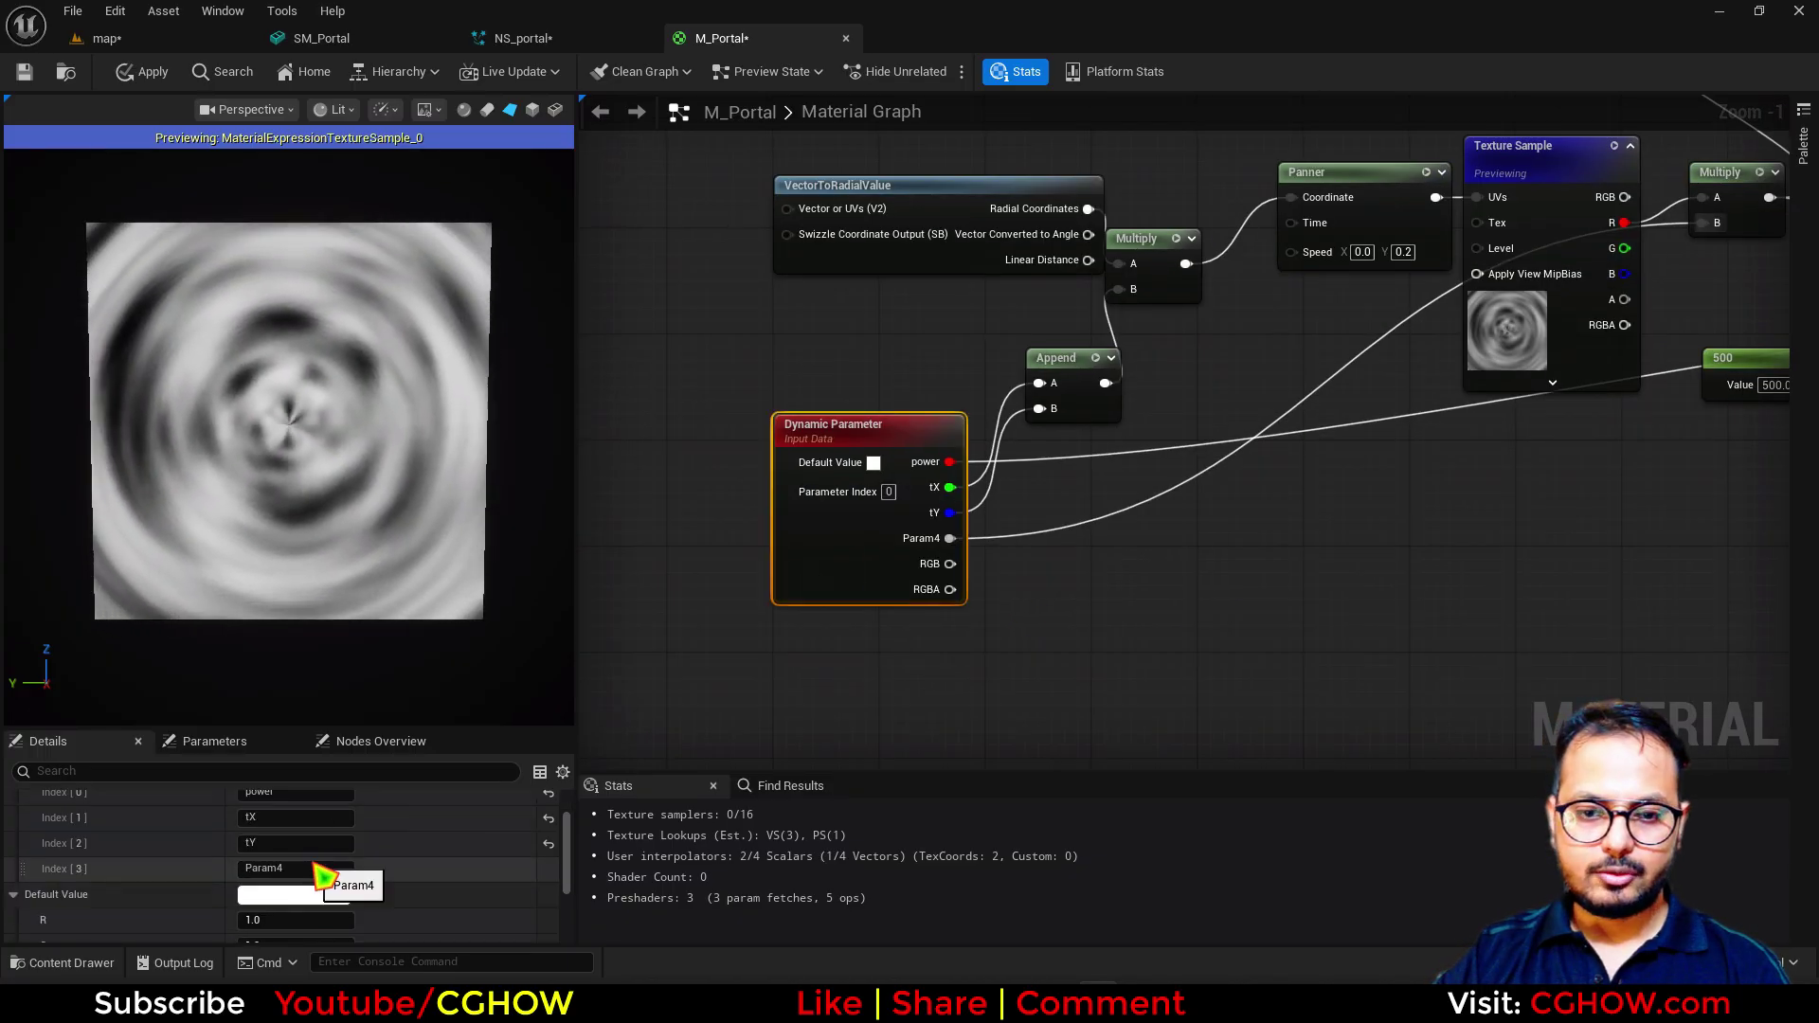
pyautogui.doubleClick(302, 869)
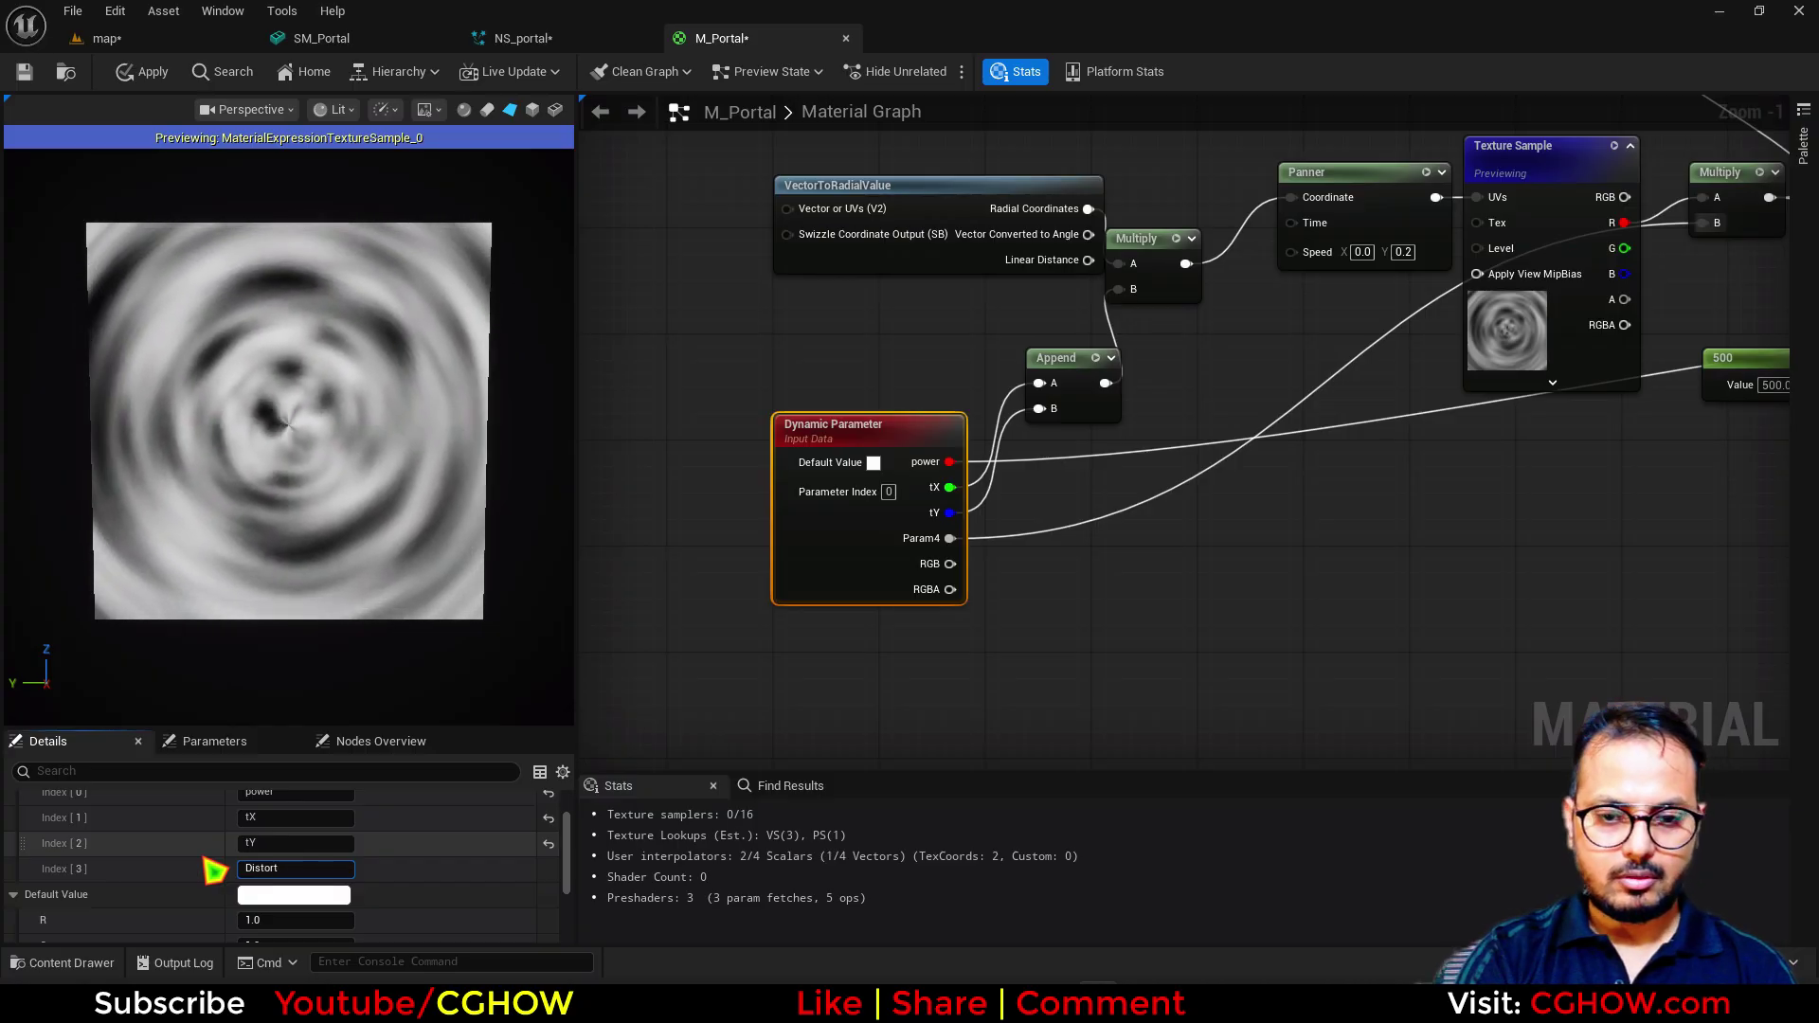
pyautogui.write('Distort')
pyautogui.press('Return')
# Step: Disconnect the noise Multiply from the UVs of the RadialGradientExponential that has the 500 density
pyautogui.moveTo(1392, 512); pyautogui.dragTo(898, 682, button='right')
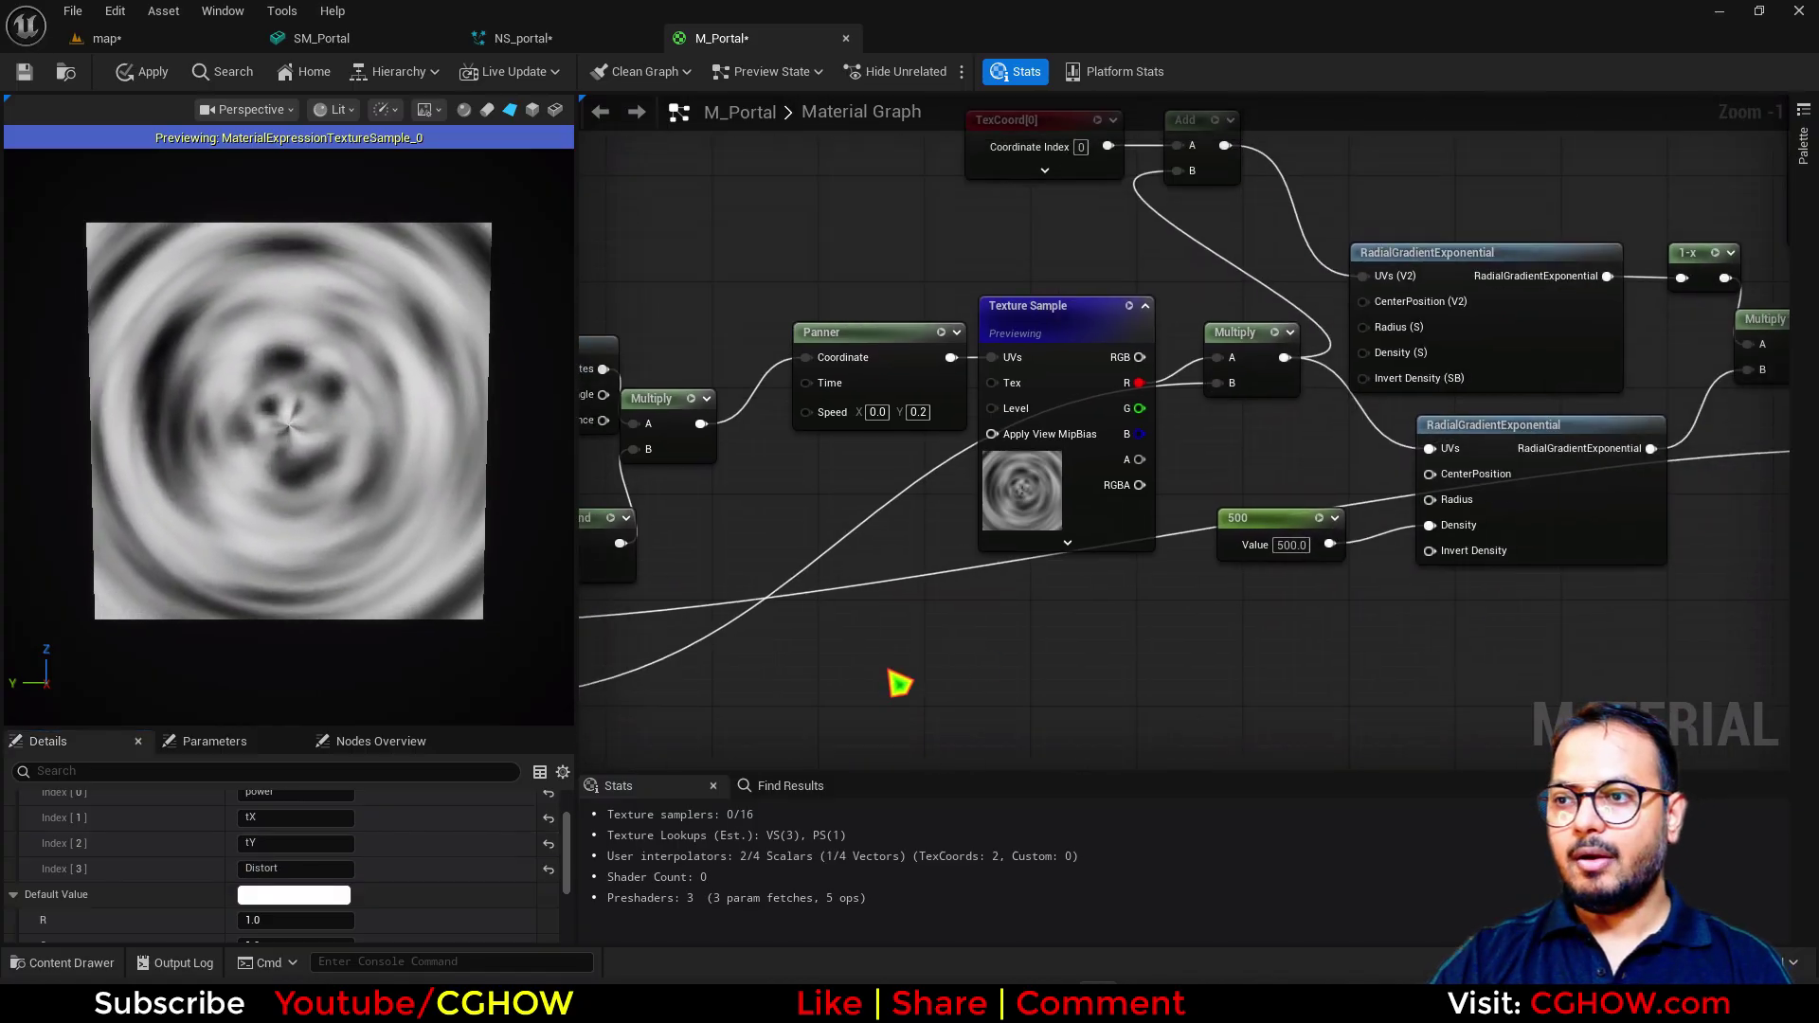
pyautogui.scroll(-1, 1263, 581)
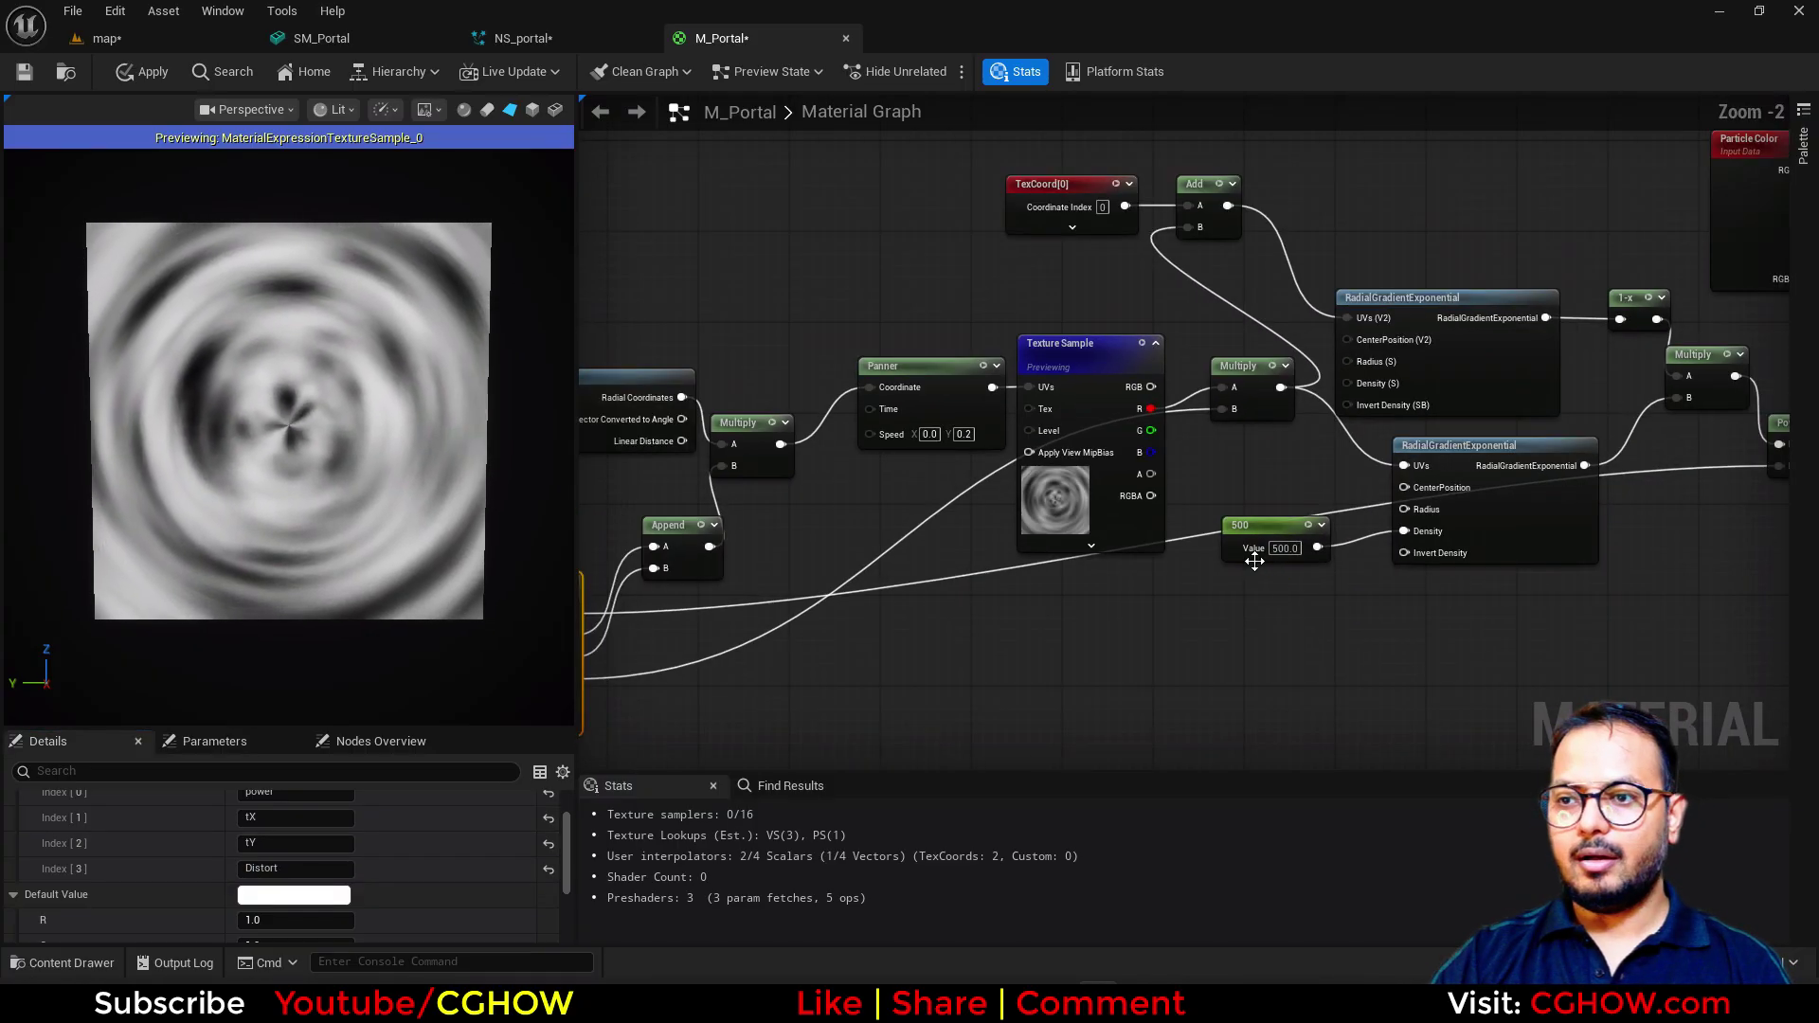
pyautogui.click(1095, 457)
pyautogui.moveTo(1397, 328); pyautogui.dragTo(1164, 371, button='right')
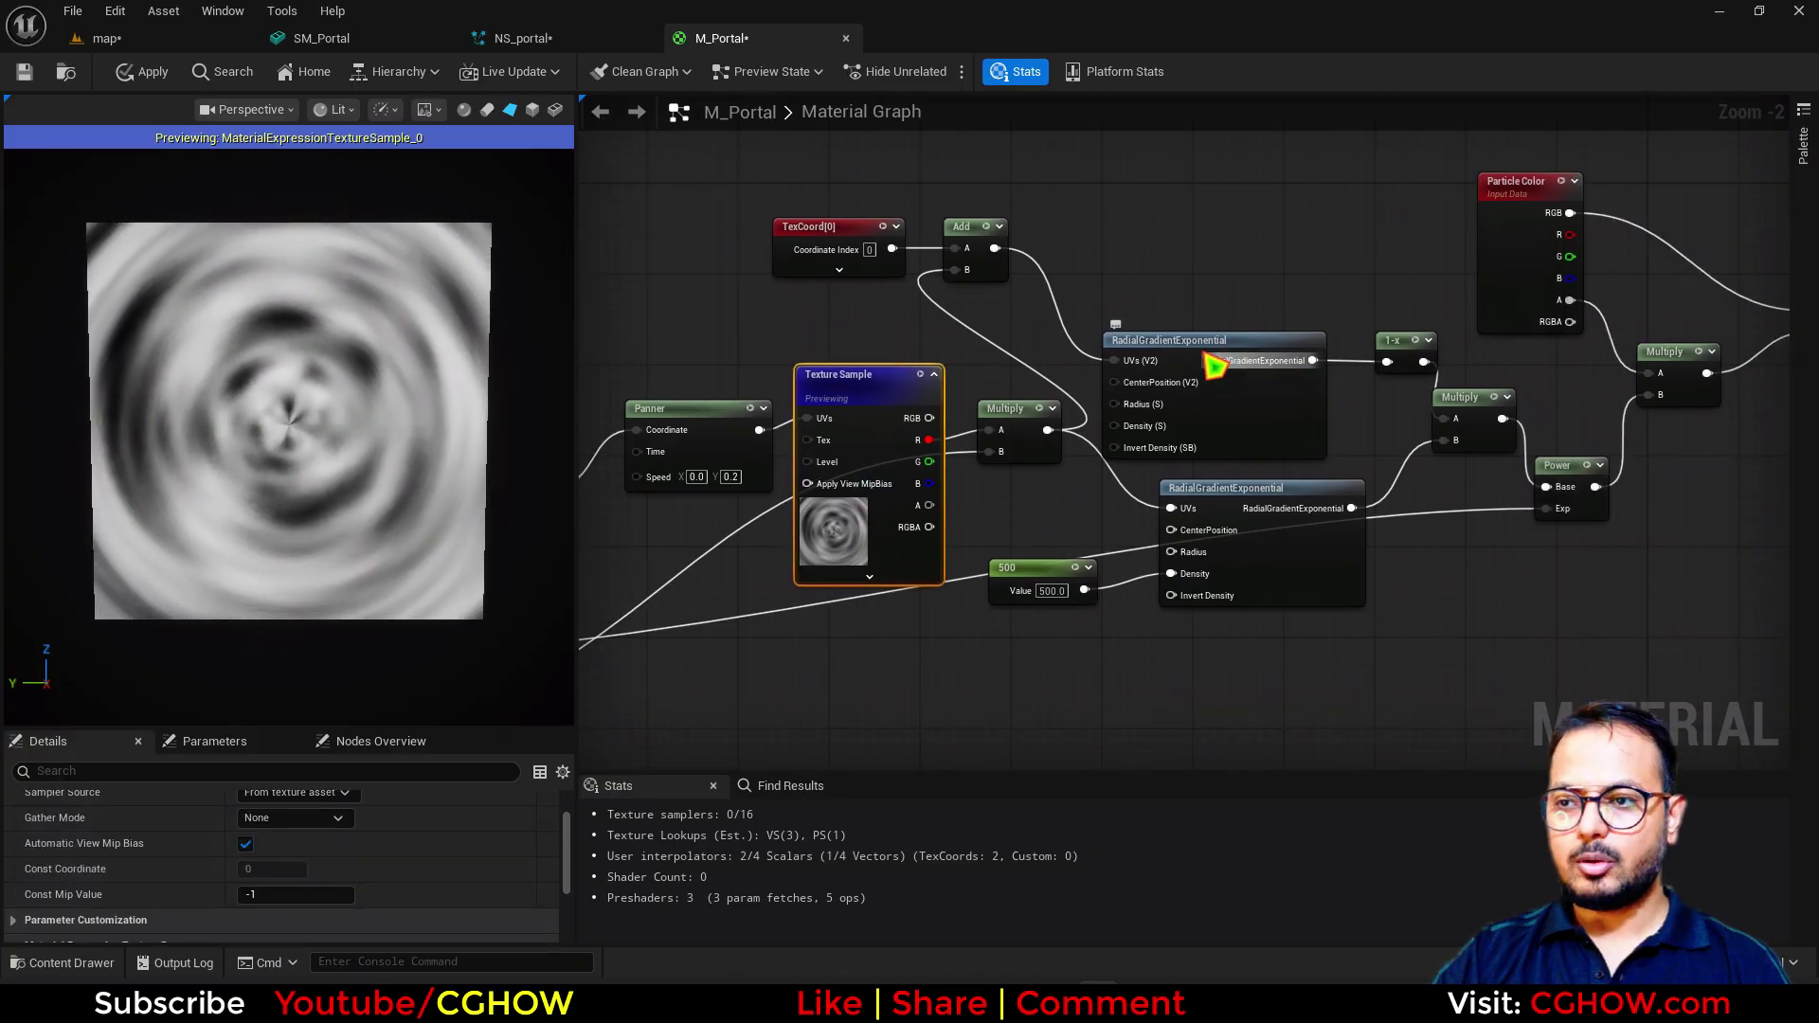
pyautogui.click(1162, 512)
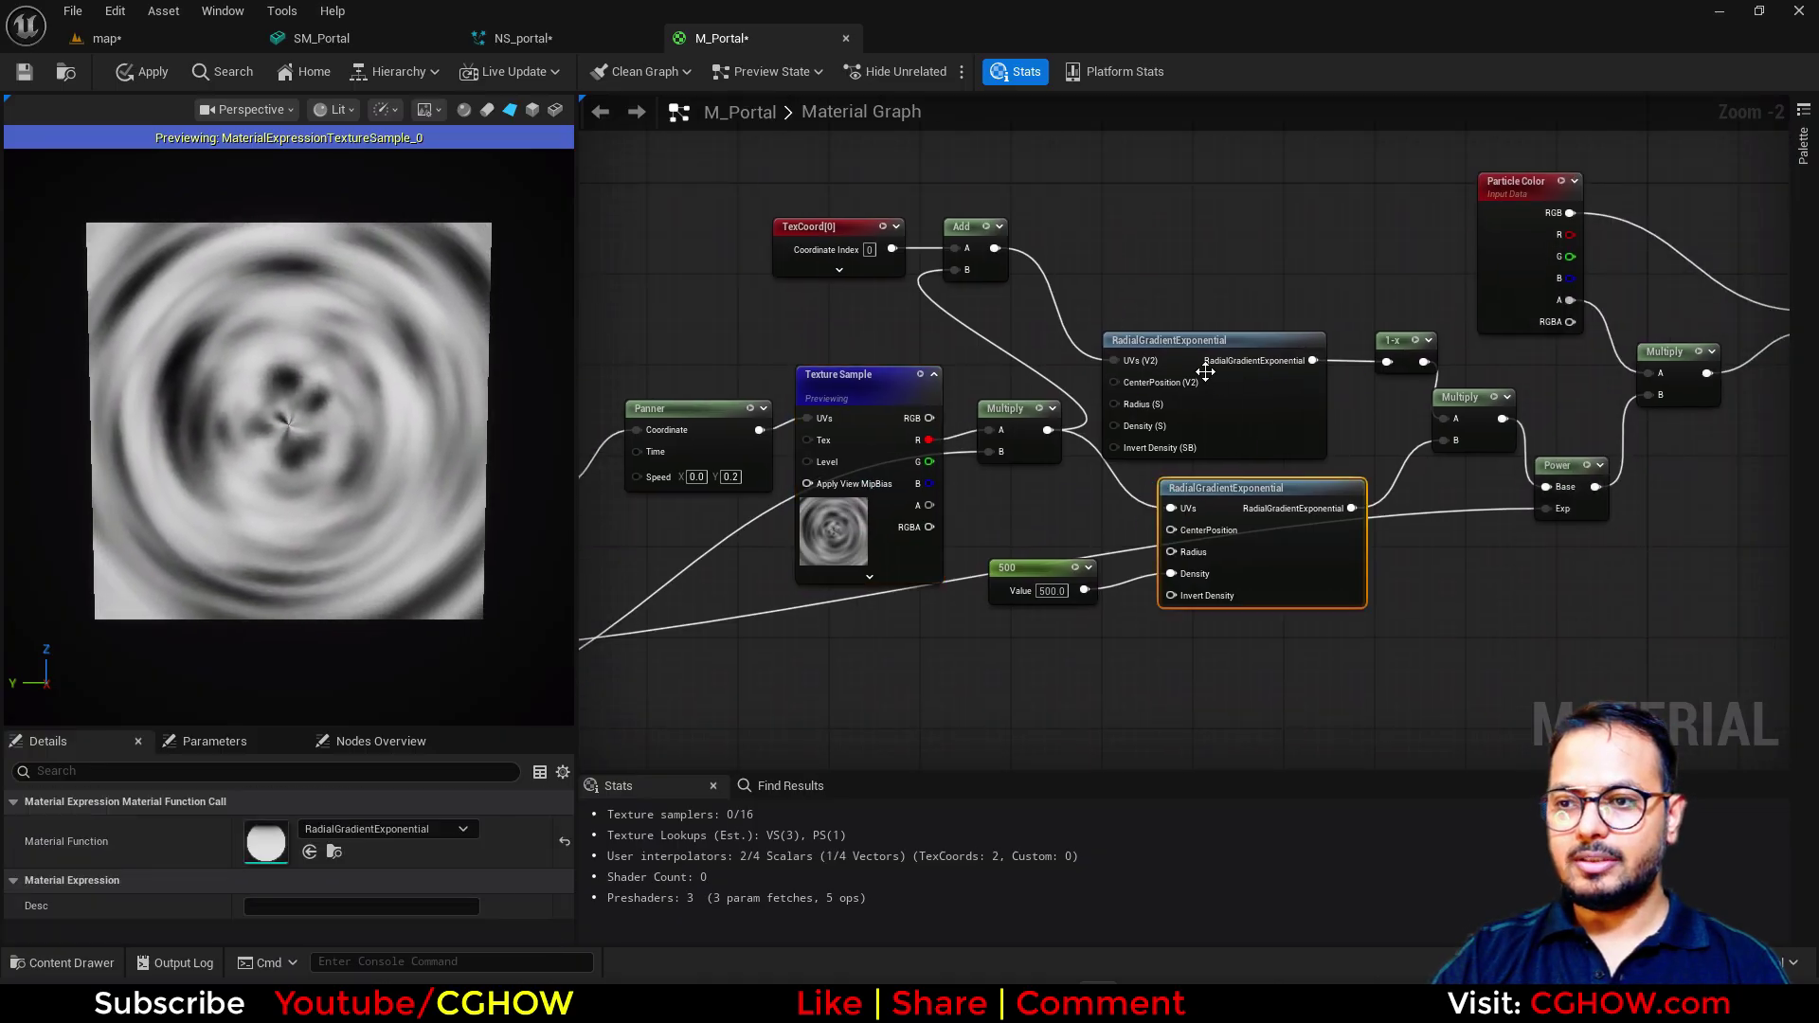
pyautogui.keyDown('alt'); pyautogui.click(1171, 508); pyautogui.keyUp('alt')
# Step: Move the lower RadialGradientExponential and its 500 constant further down to clear the layout, and save the material
pyautogui.moveTo(1306, 581); pyautogui.dragTo(1317, 649)
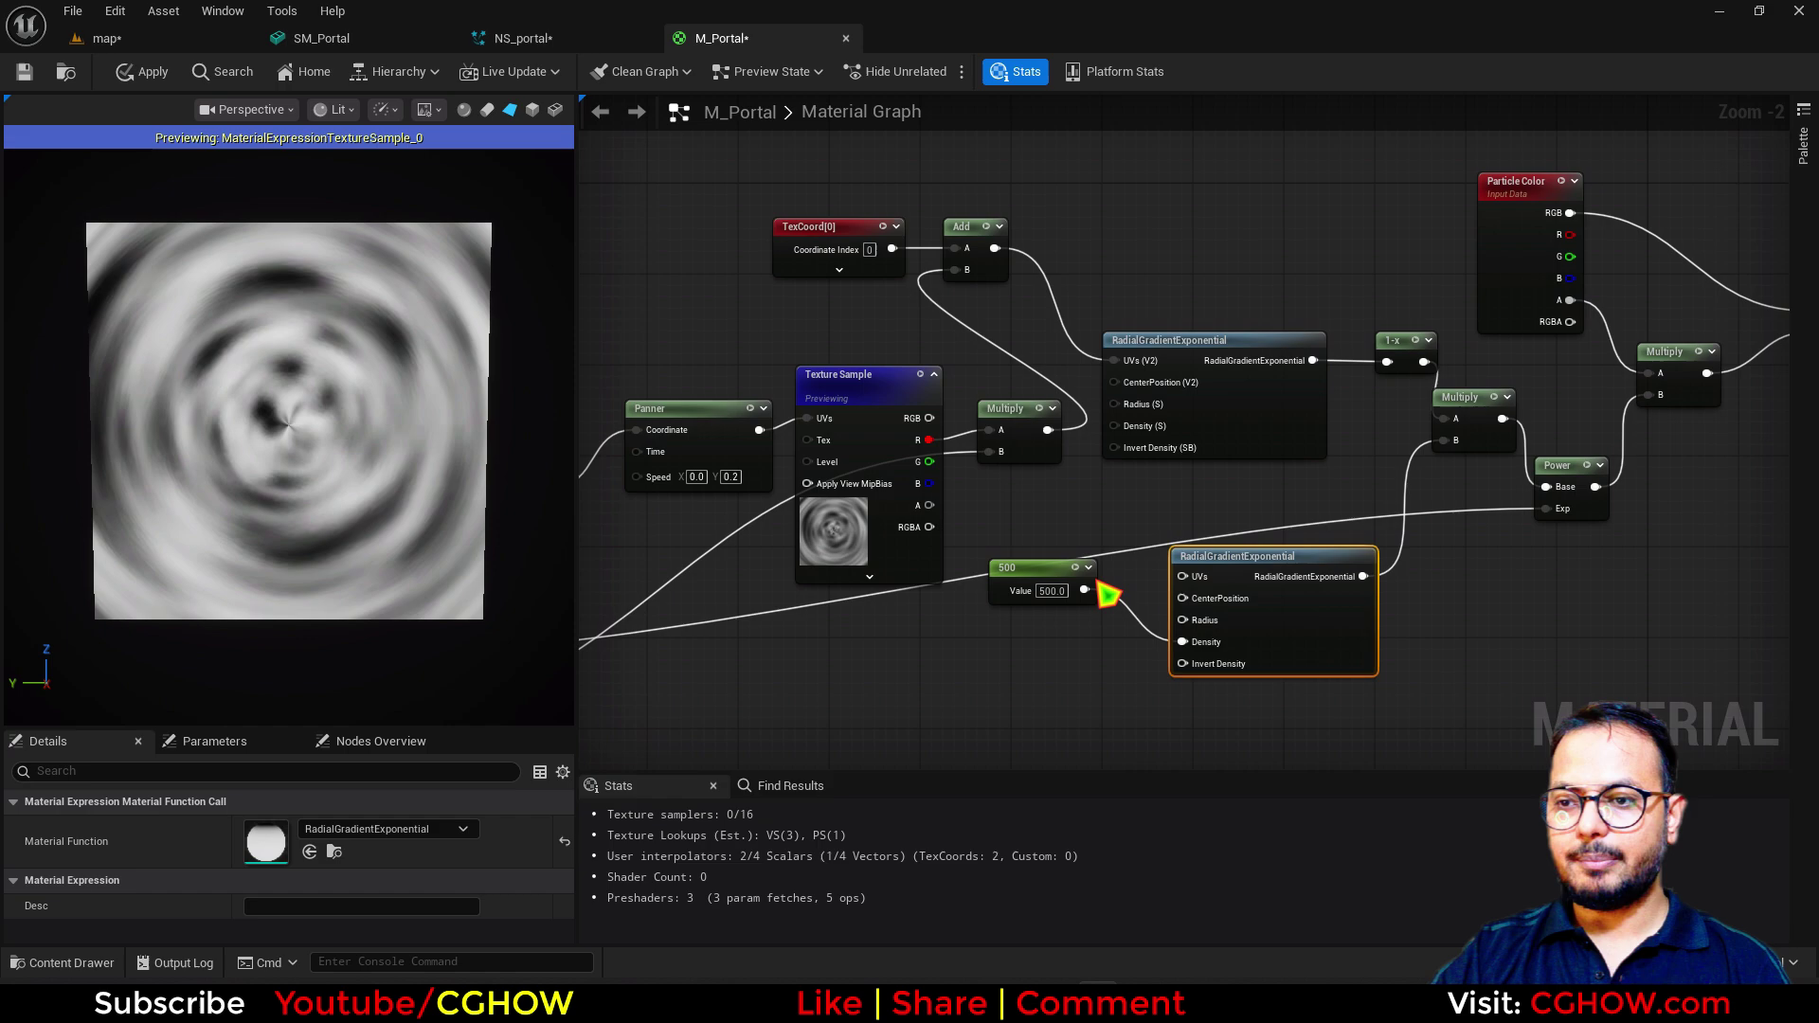
pyautogui.moveTo(1042, 578); pyautogui.dragTo(1053, 624)
pyautogui.moveTo(895, 621); pyautogui.dragTo(980, 614, button='right')
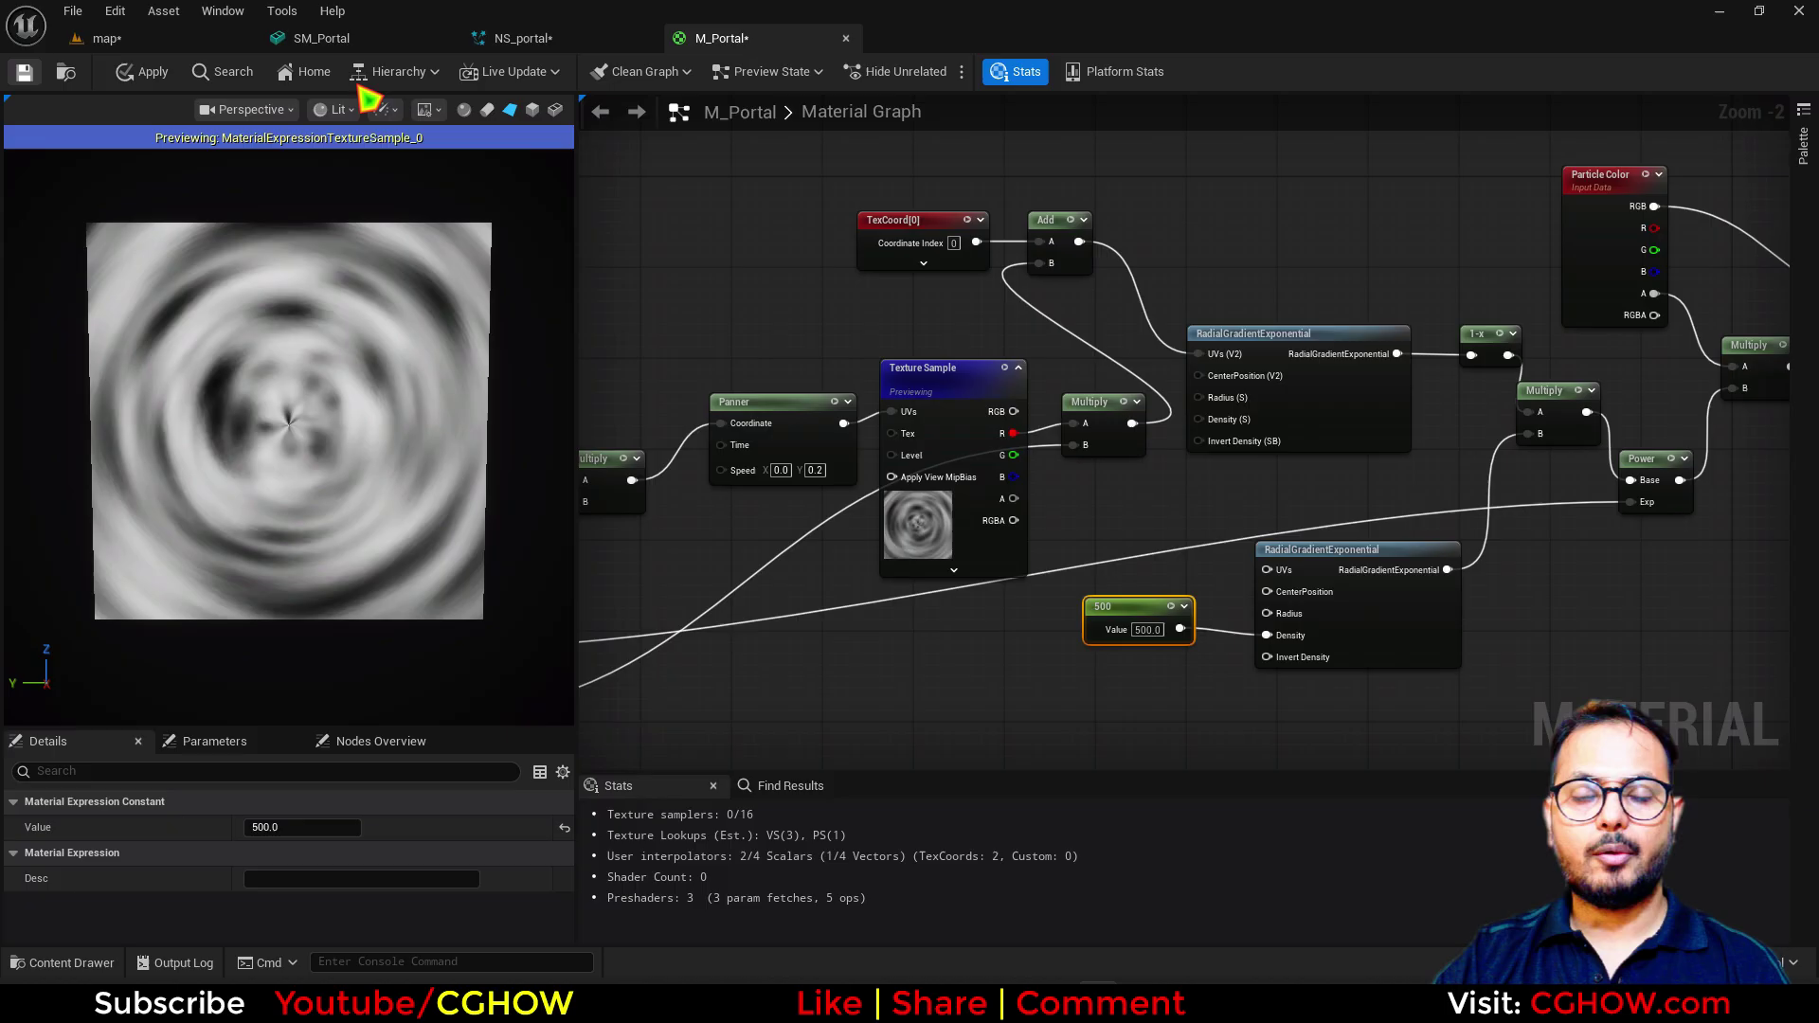
pyautogui.hotkey('ctrl', 's')
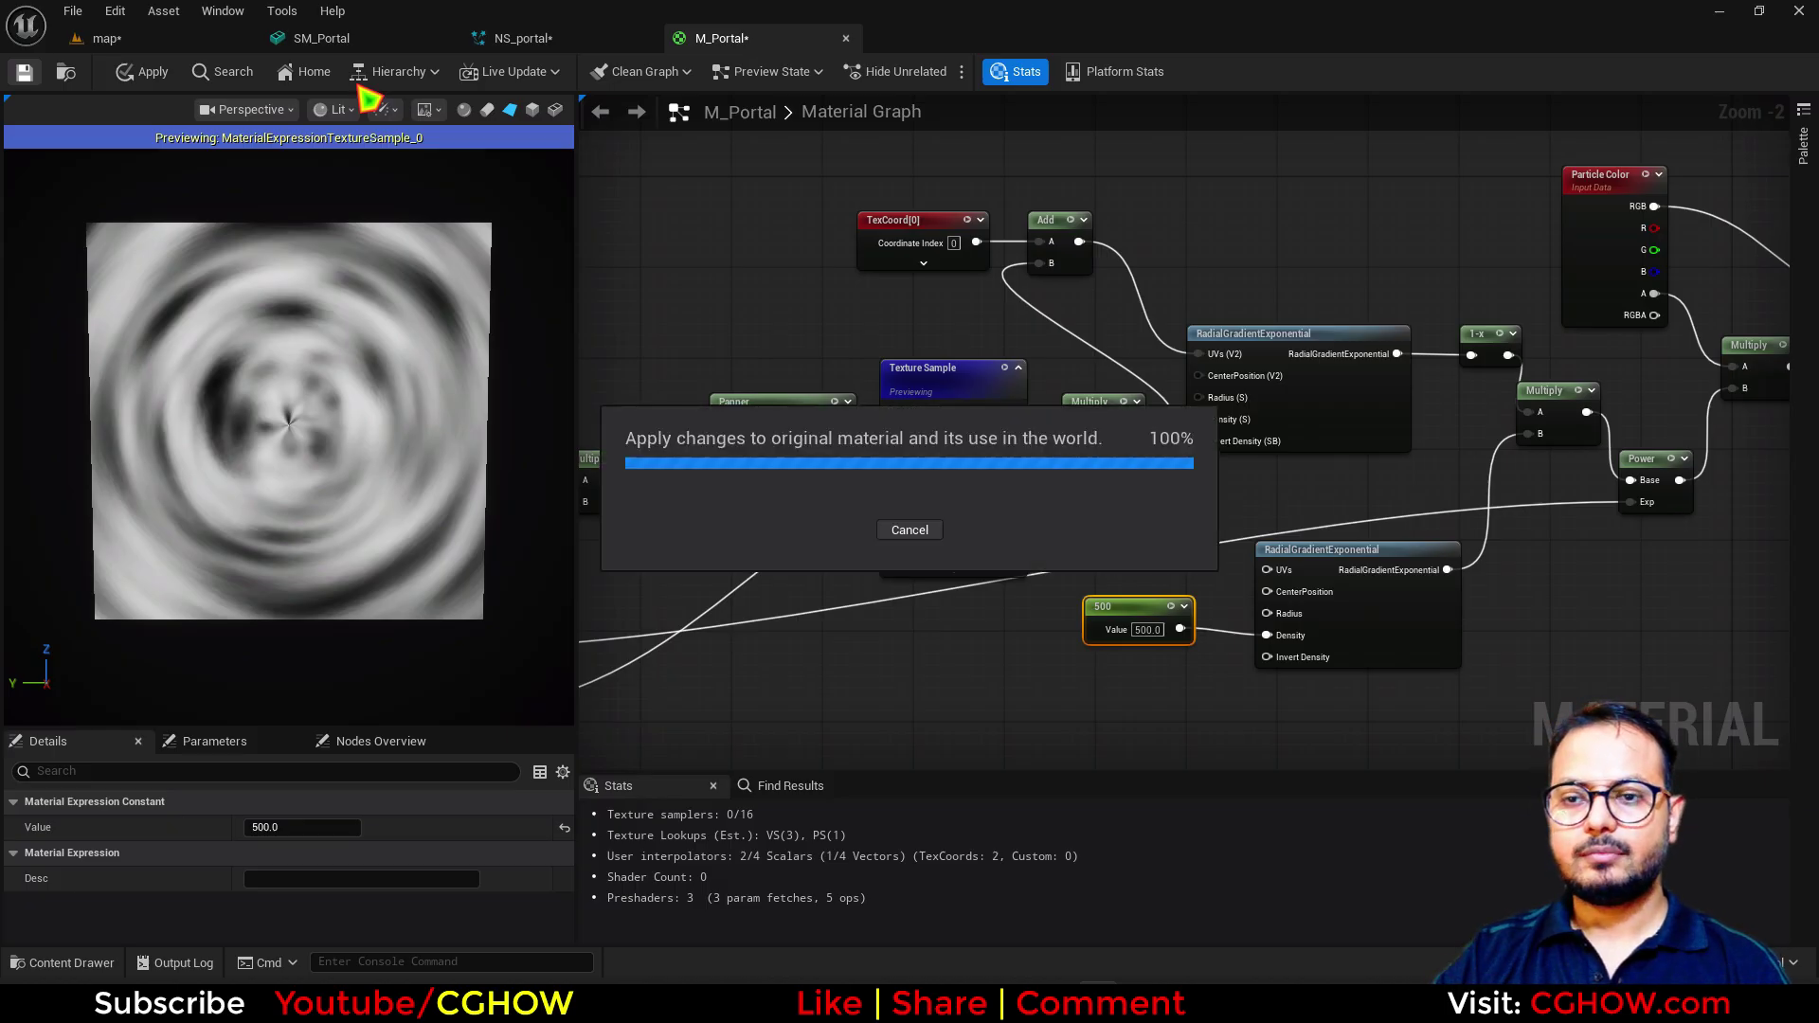
# Step: In NS_portal, refresh the Dynamic Material Parameters module and set tX and tY to 1
pyautogui.click(561, 40)
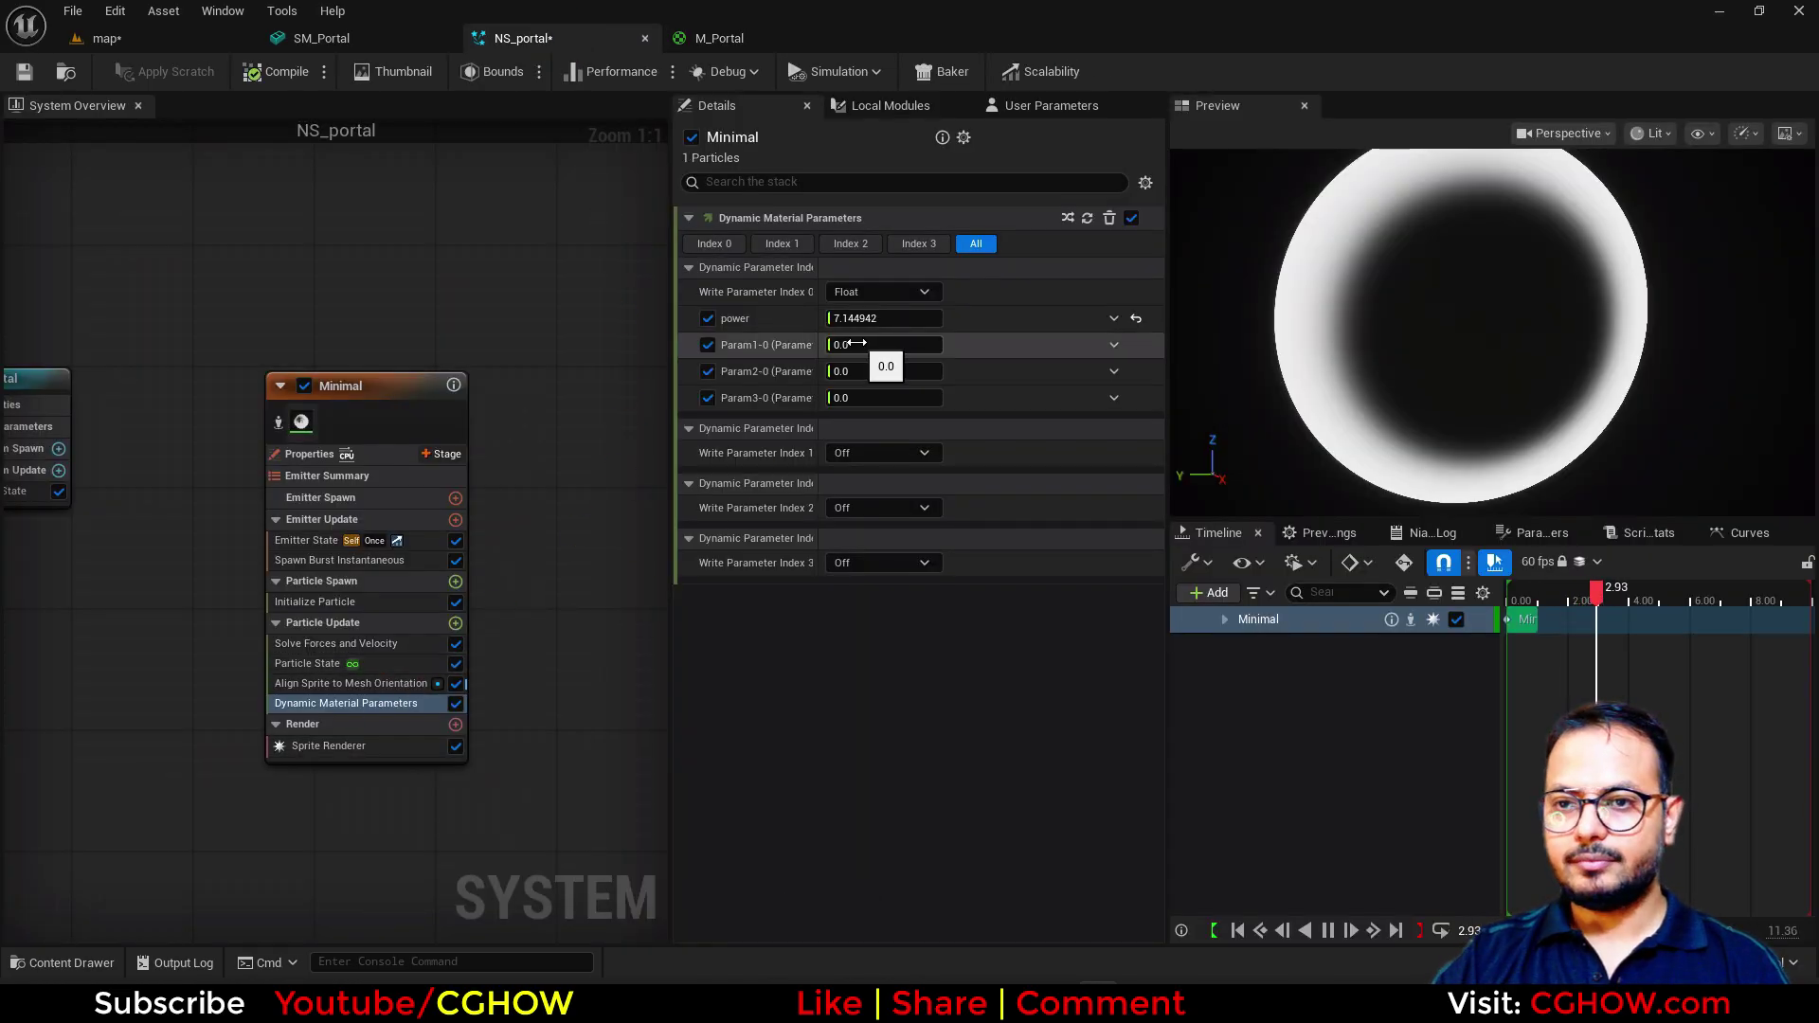
pyautogui.click(1088, 219)
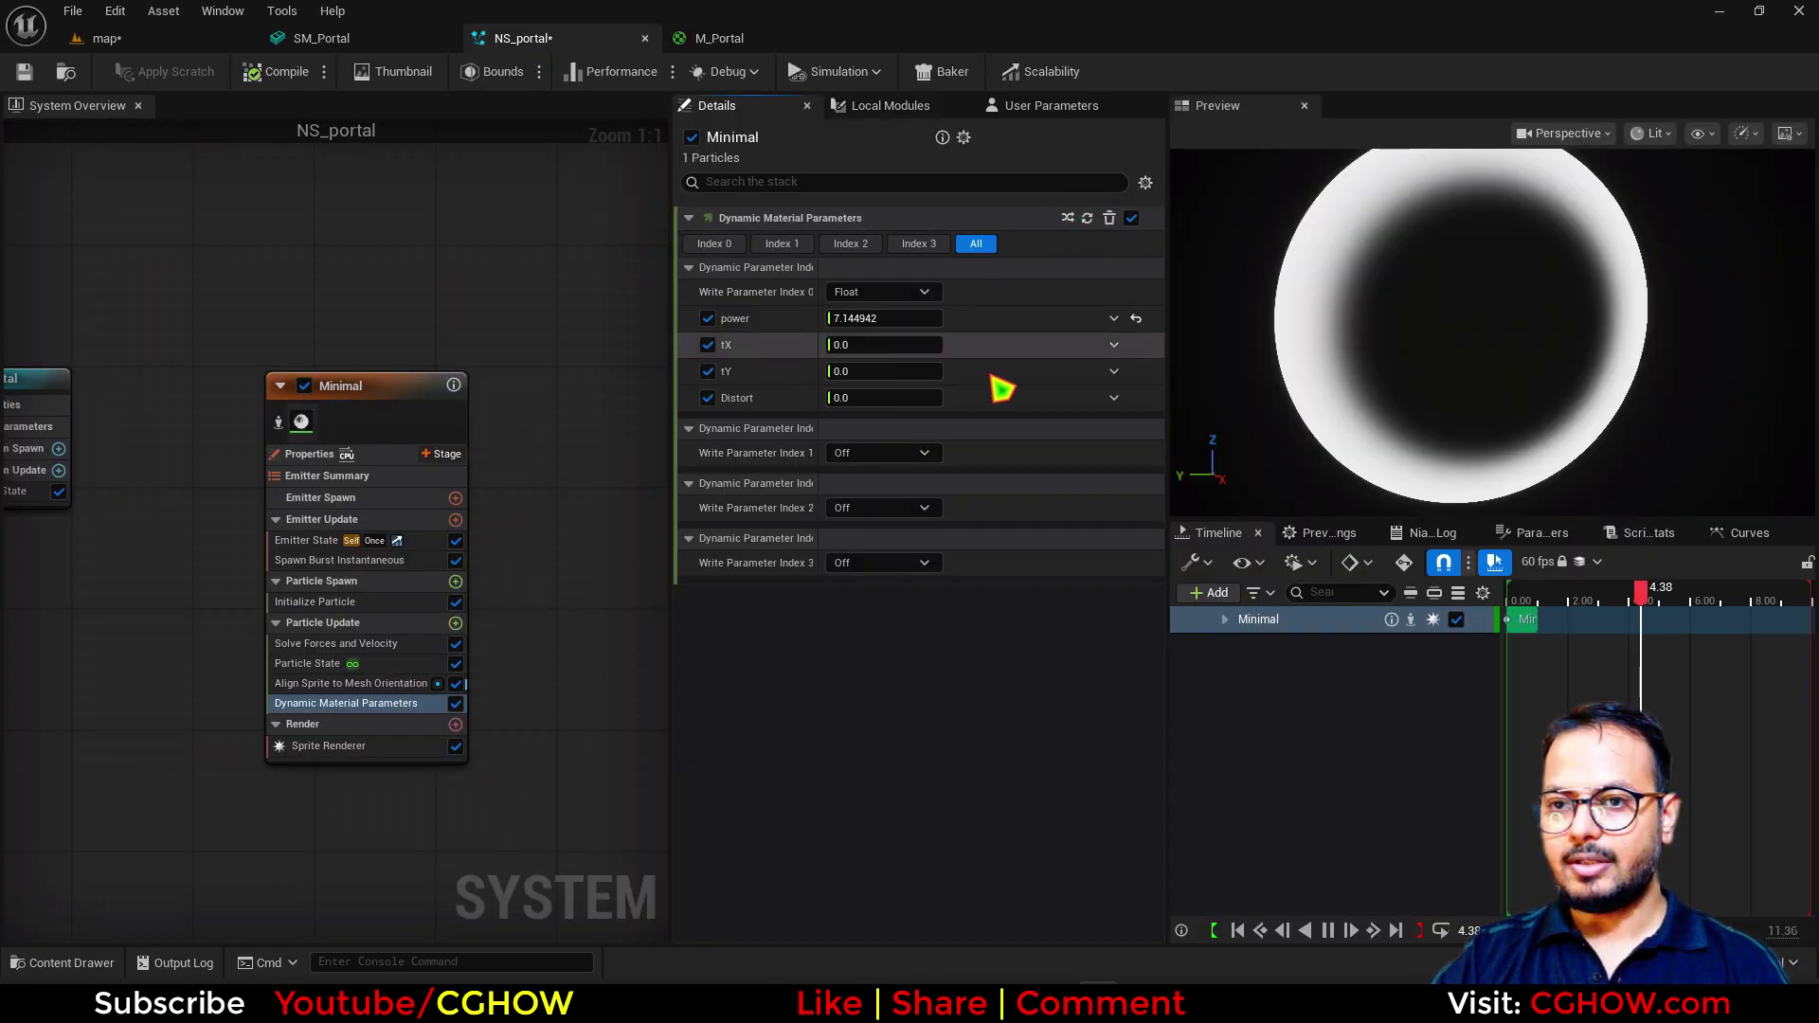
pyautogui.write('1')
pyautogui.press('Return')
pyautogui.click(857, 369)
pyautogui.write('1')
pyautogui.press('Return')
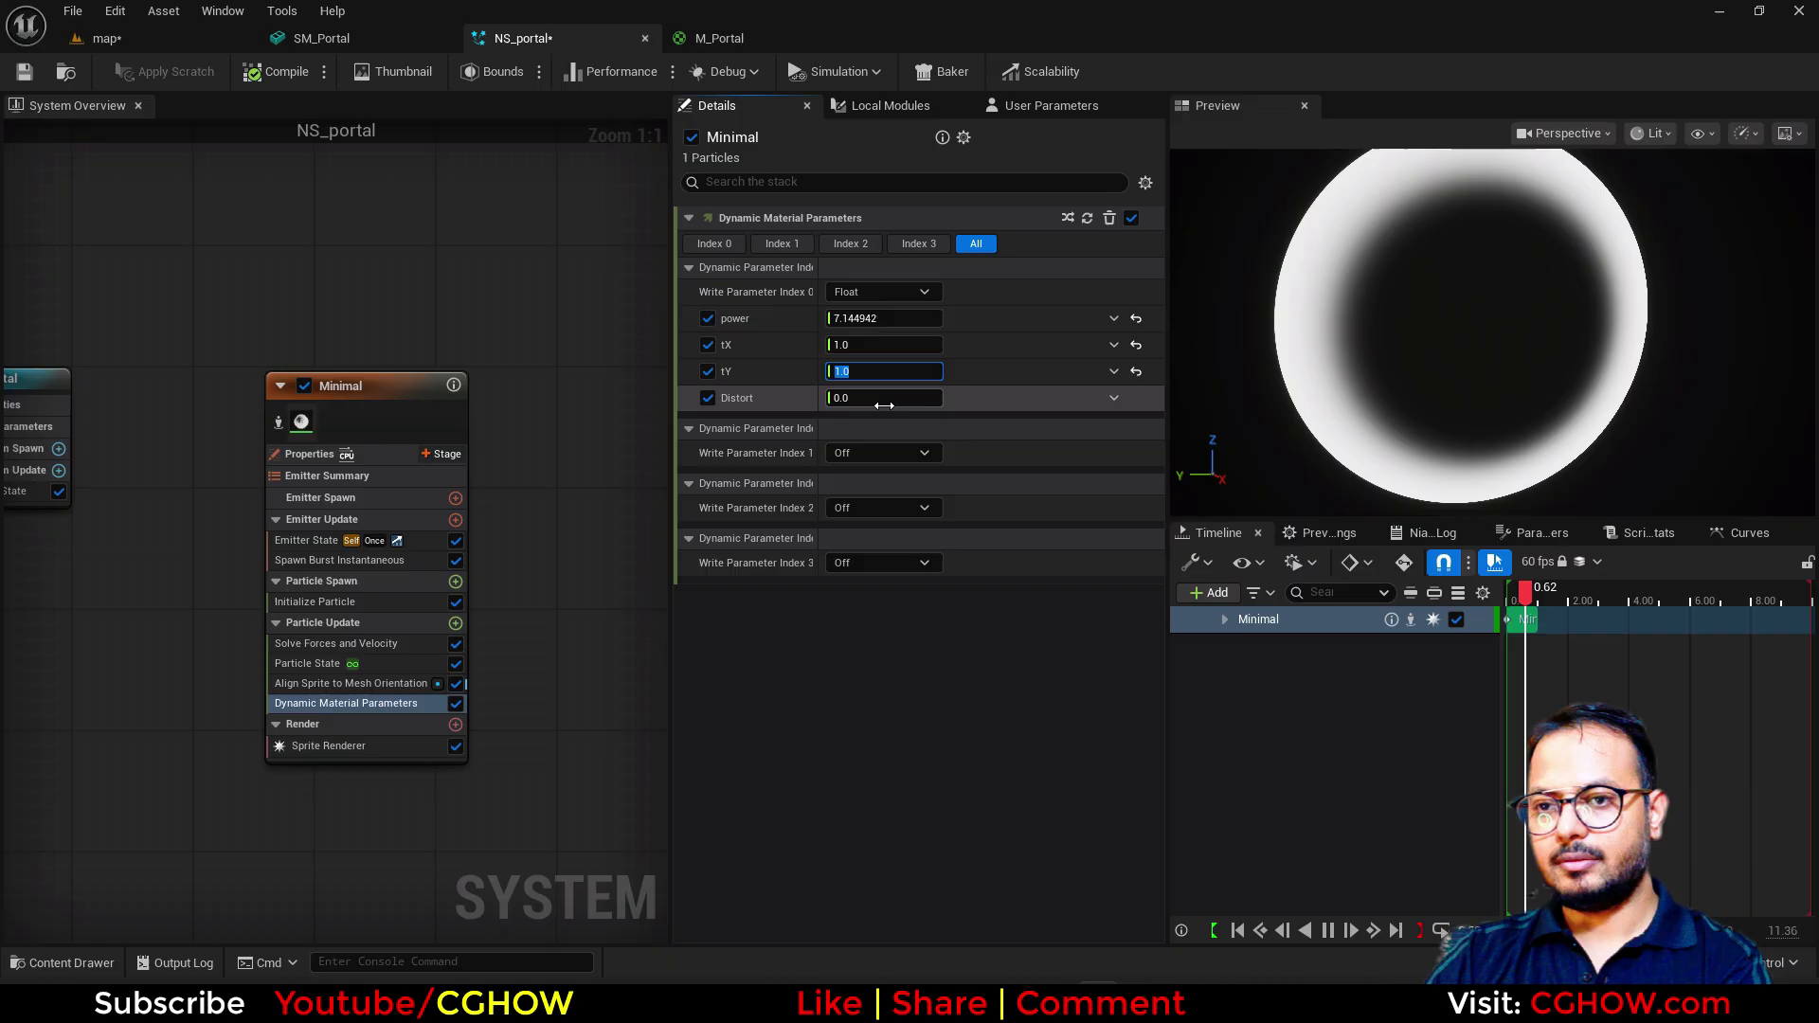
# Step: Raise the Distort parameter to about 0.894 and check the distorted ring in the preview
pyautogui.moveTo(883, 401); pyautogui.dragTo(1061, 397)
pyautogui.moveTo(1459, 332); pyautogui.dragTo(1489, 341)
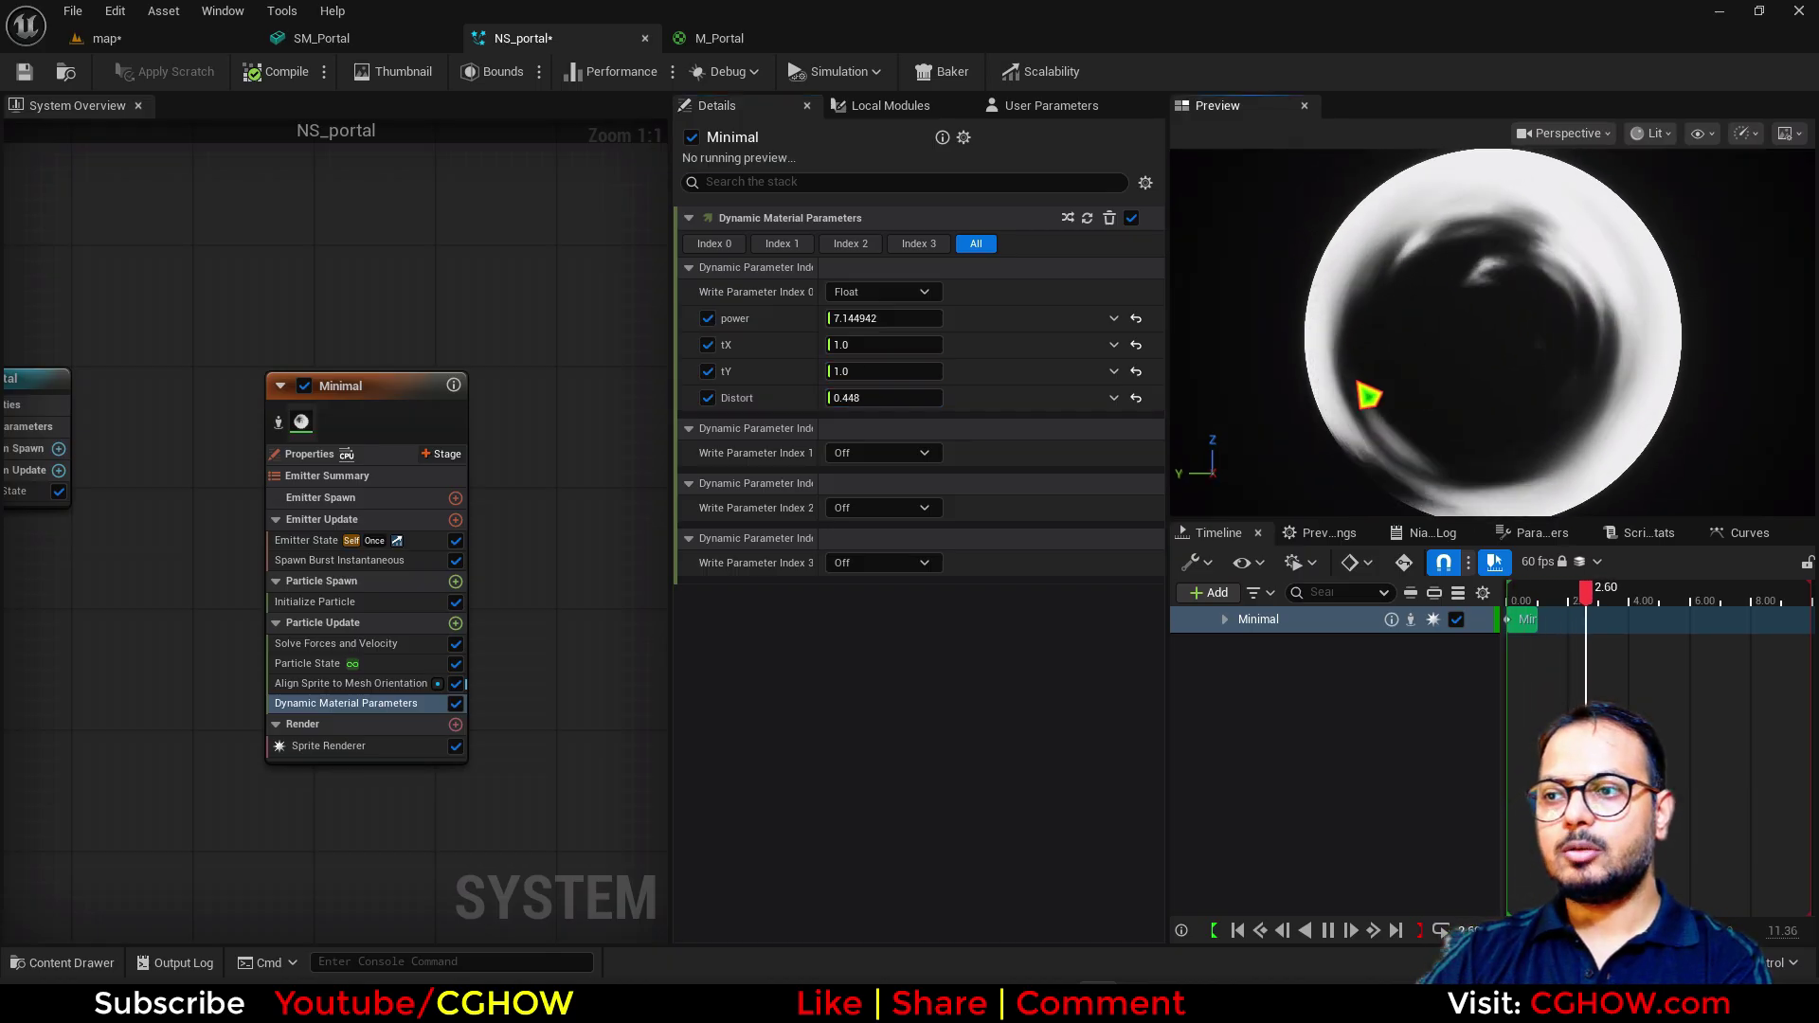
pyautogui.moveTo(876, 399); pyautogui.dragTo(887, 400)
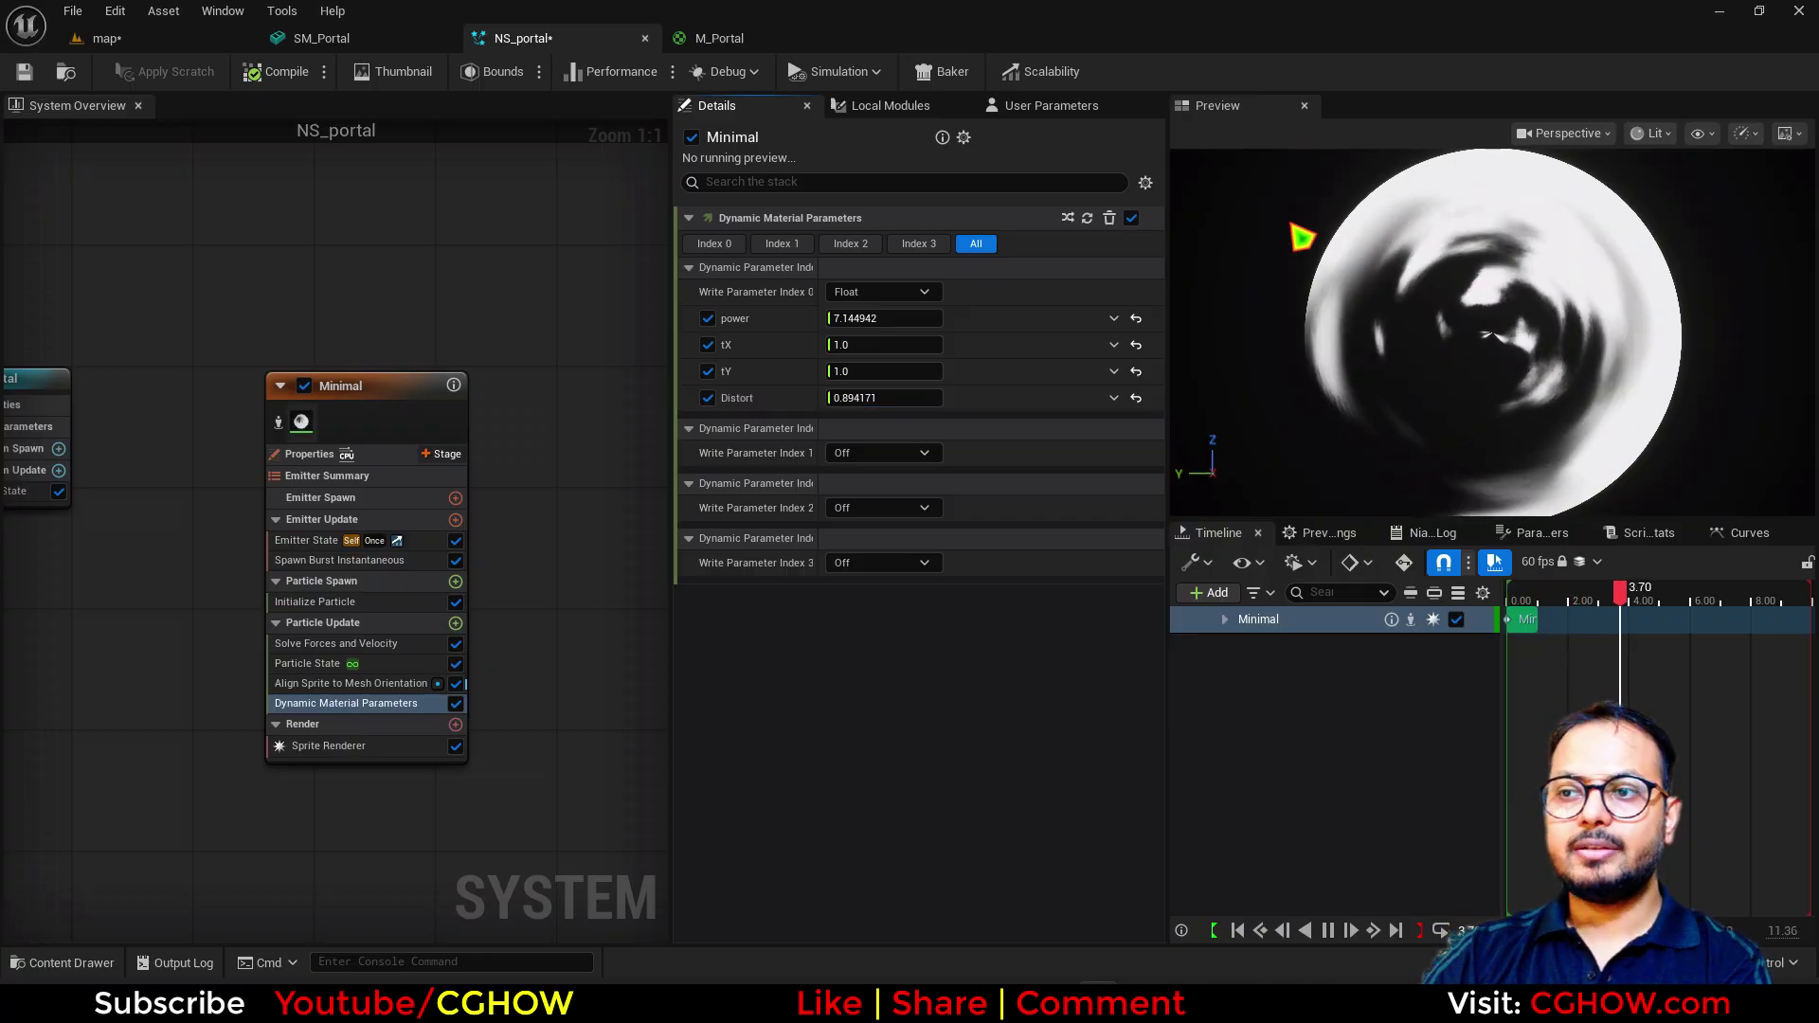
# Step: In M_Portal, delete the TexCoord, Add and Multiply nodes that feed noise into the upper RadialGradientExponential's UVs
pyautogui.click(720, 38)
pyautogui.scroll(2, 1206, 512)
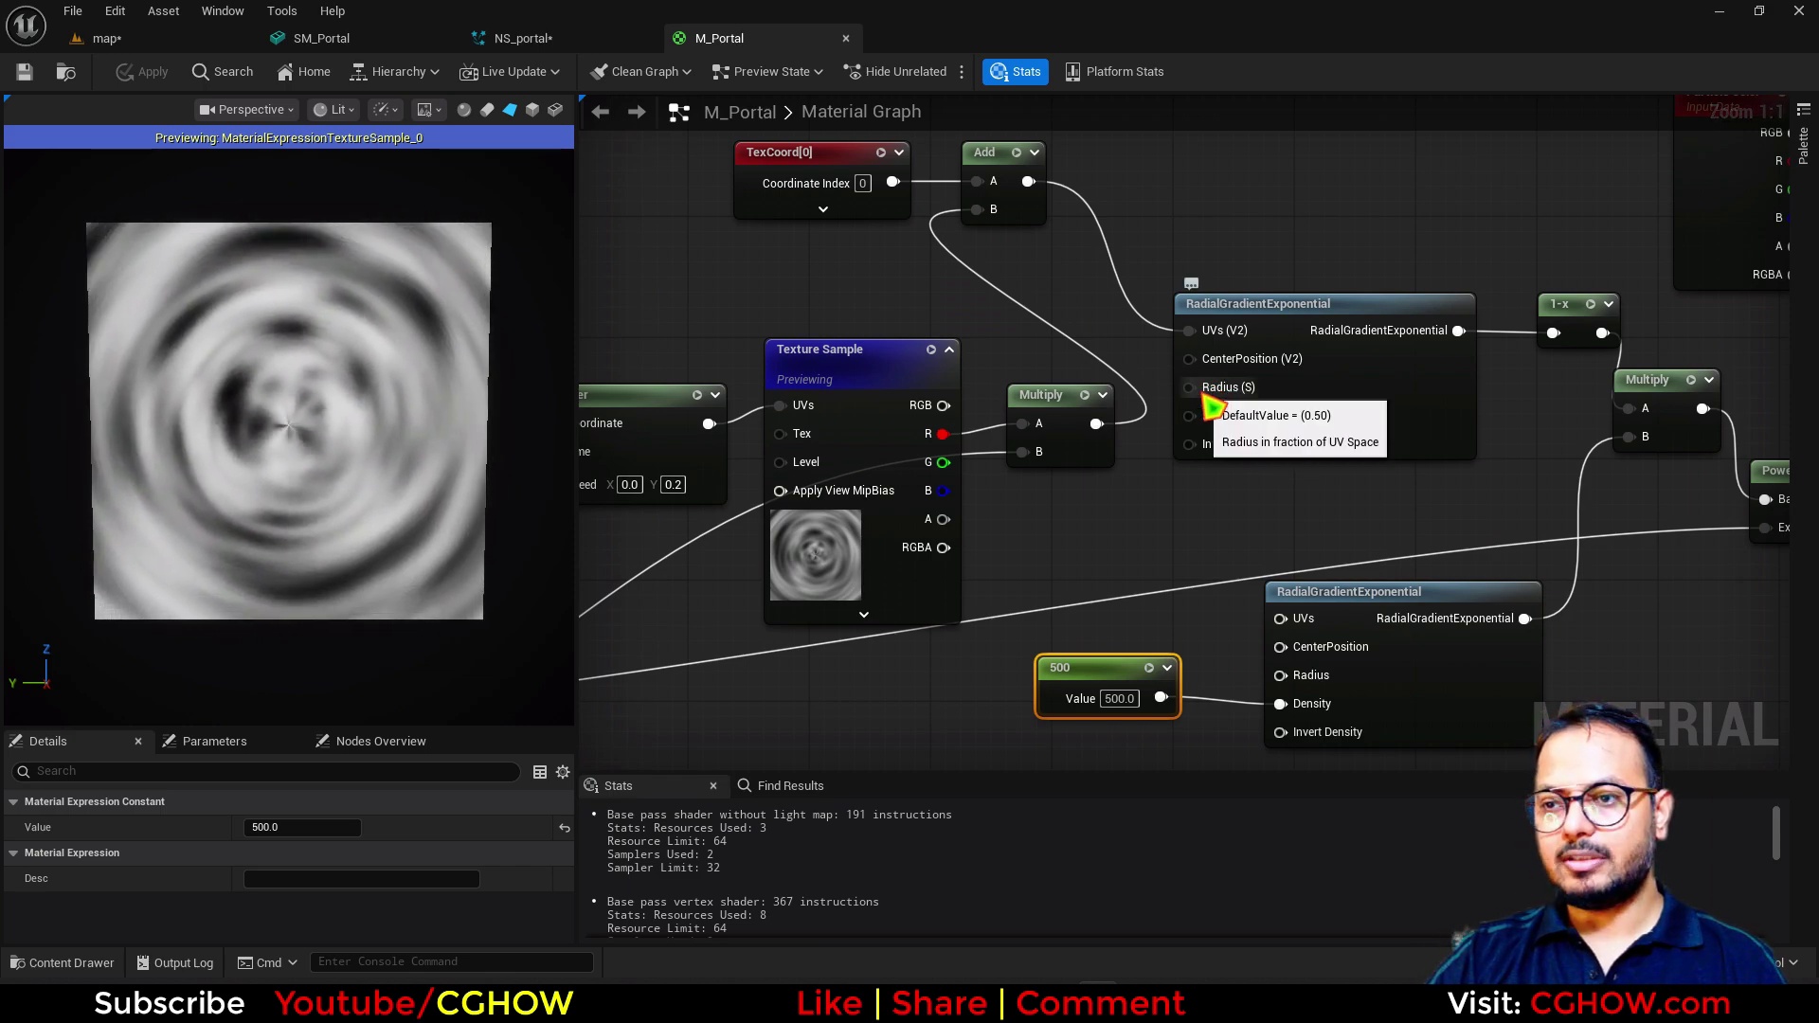
pyautogui.moveTo(1355, 383); pyautogui.dragTo(1408, 382)
pyautogui.moveTo(1132, 172); pyautogui.dragTo(909, 304)
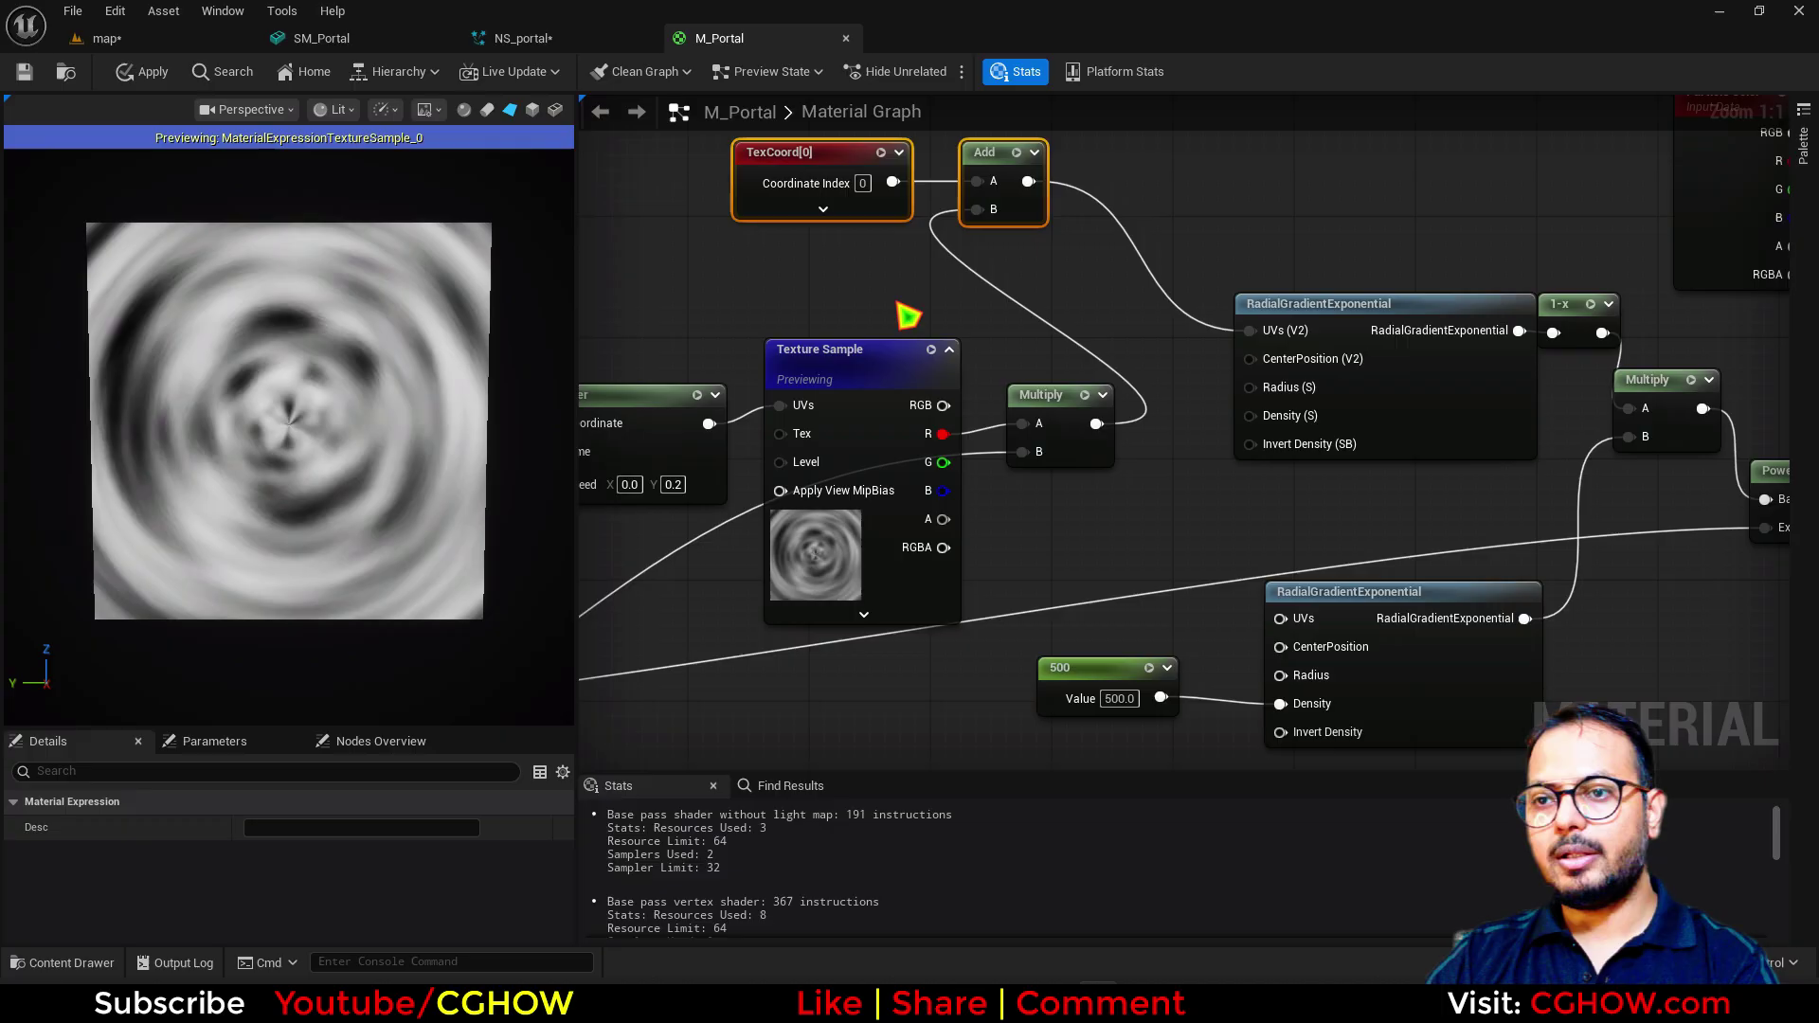
pyautogui.press('Delete')
pyautogui.moveTo(1079, 451); pyautogui.dragTo(1094, 512)
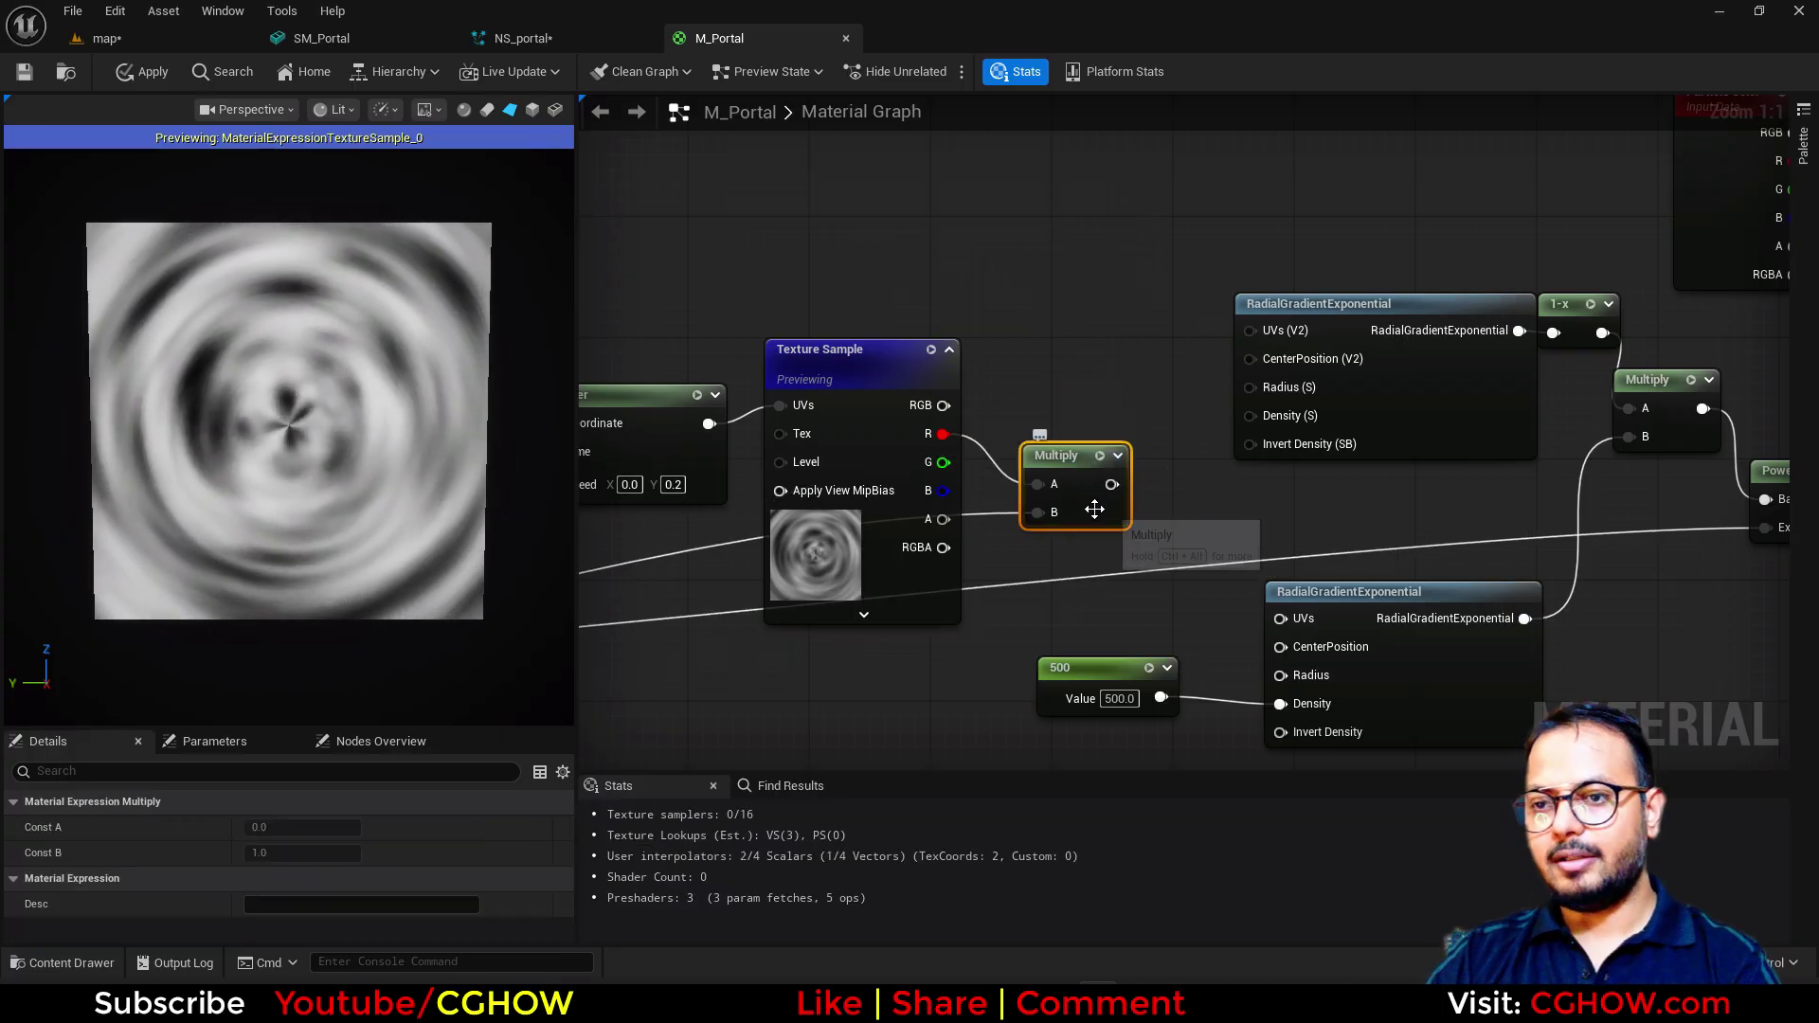
pyautogui.press('Delete')
# Step: Add a Lerp with A and B at 0.5, Texture Sample R into Alpha, and its output into the upper RadialGradientExponential's Radius
pyautogui.moveTo(1080, 406); pyautogui.dragTo(1059, 379, button='right')
pyautogui.click(1050, 370)
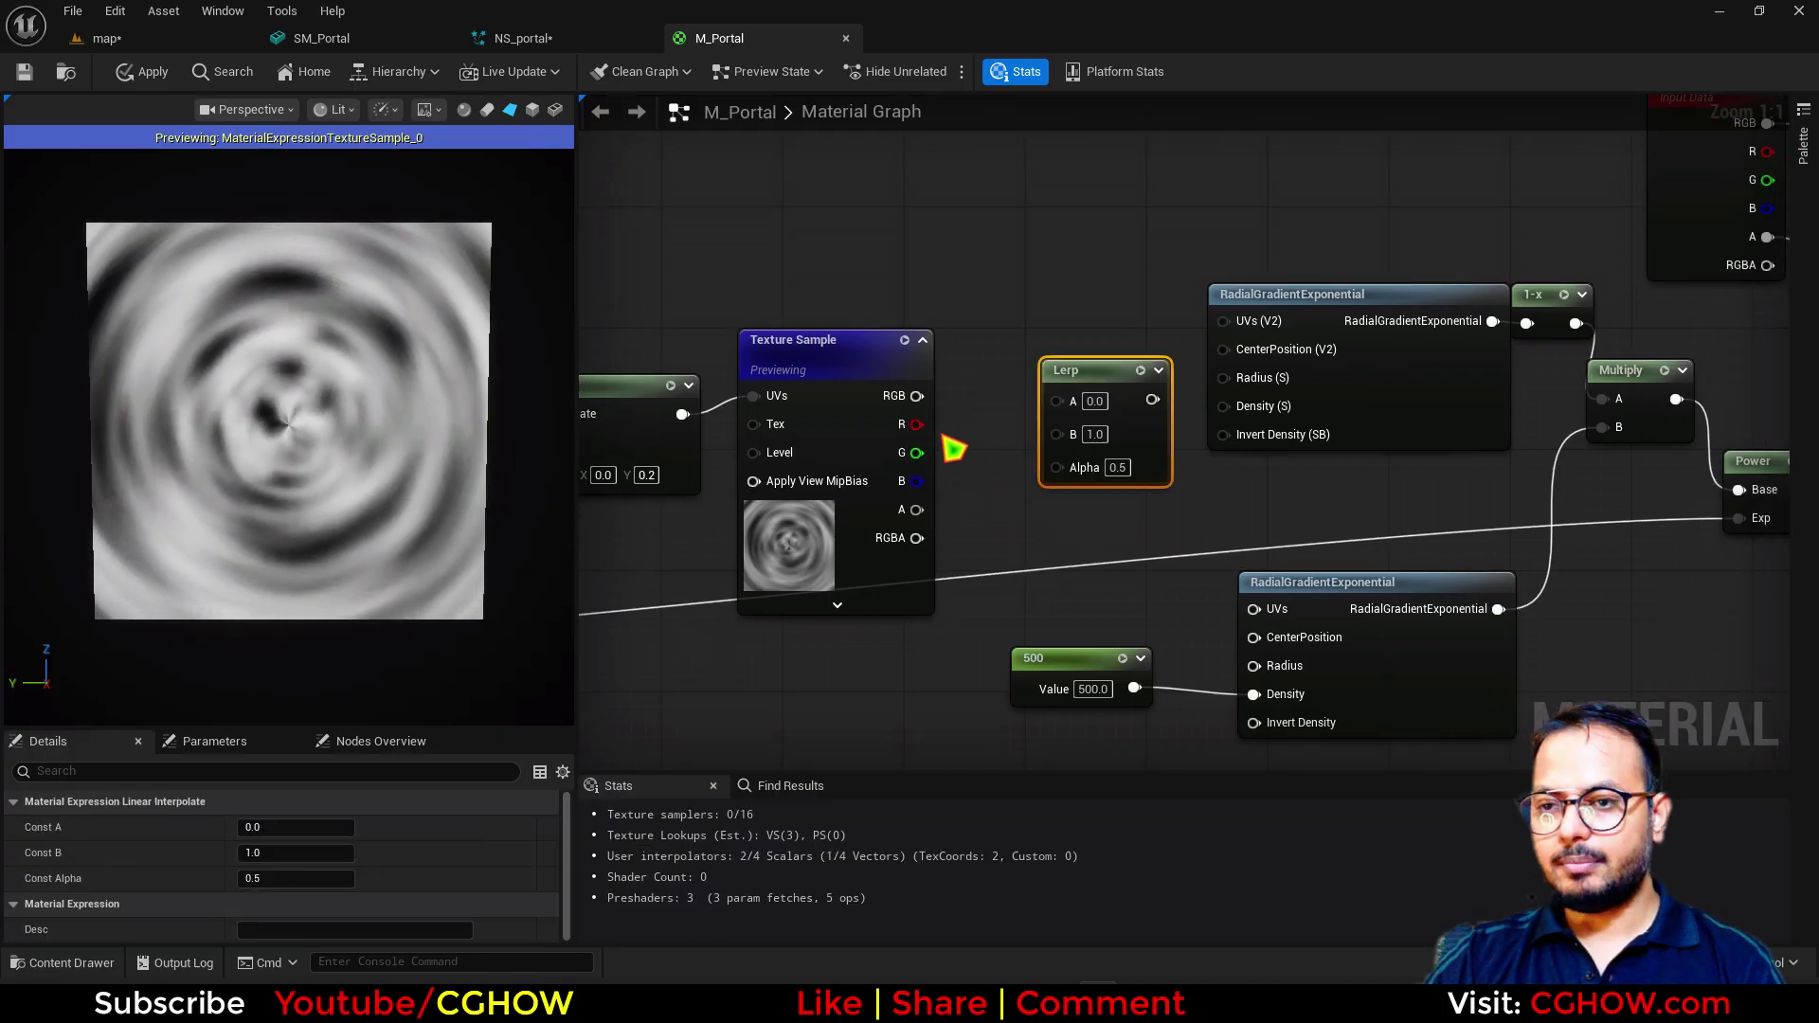
pyautogui.moveTo(917, 425); pyautogui.dragTo(1057, 467)
pyautogui.moveTo(1129, 399); pyautogui.dragTo(1215, 414)
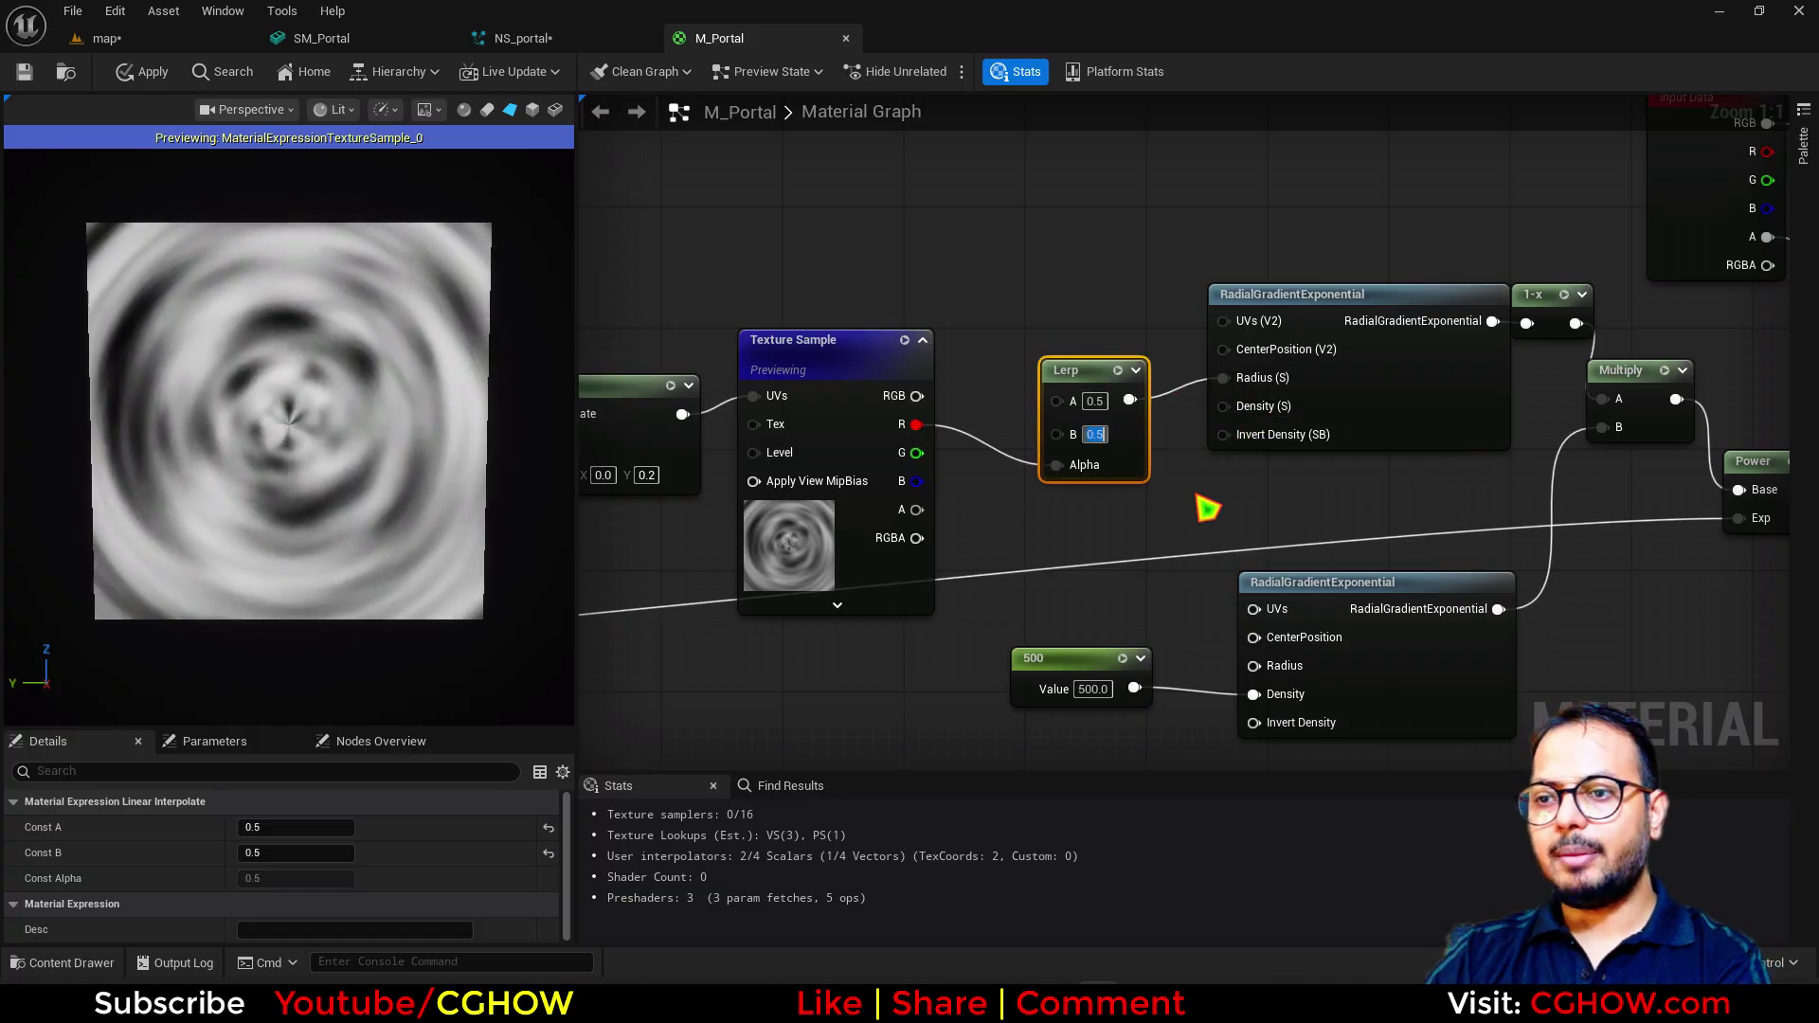
# Step: In M_Portal, connect the dynamic parameter's Distort output to the Lerp's B input and apply the material changes
pyautogui.scroll(-1, 1331, 443)
pyautogui.moveTo(1121, 520); pyautogui.dragTo(1354, 387, button='right')
pyautogui.scroll(-1, 1355, 386)
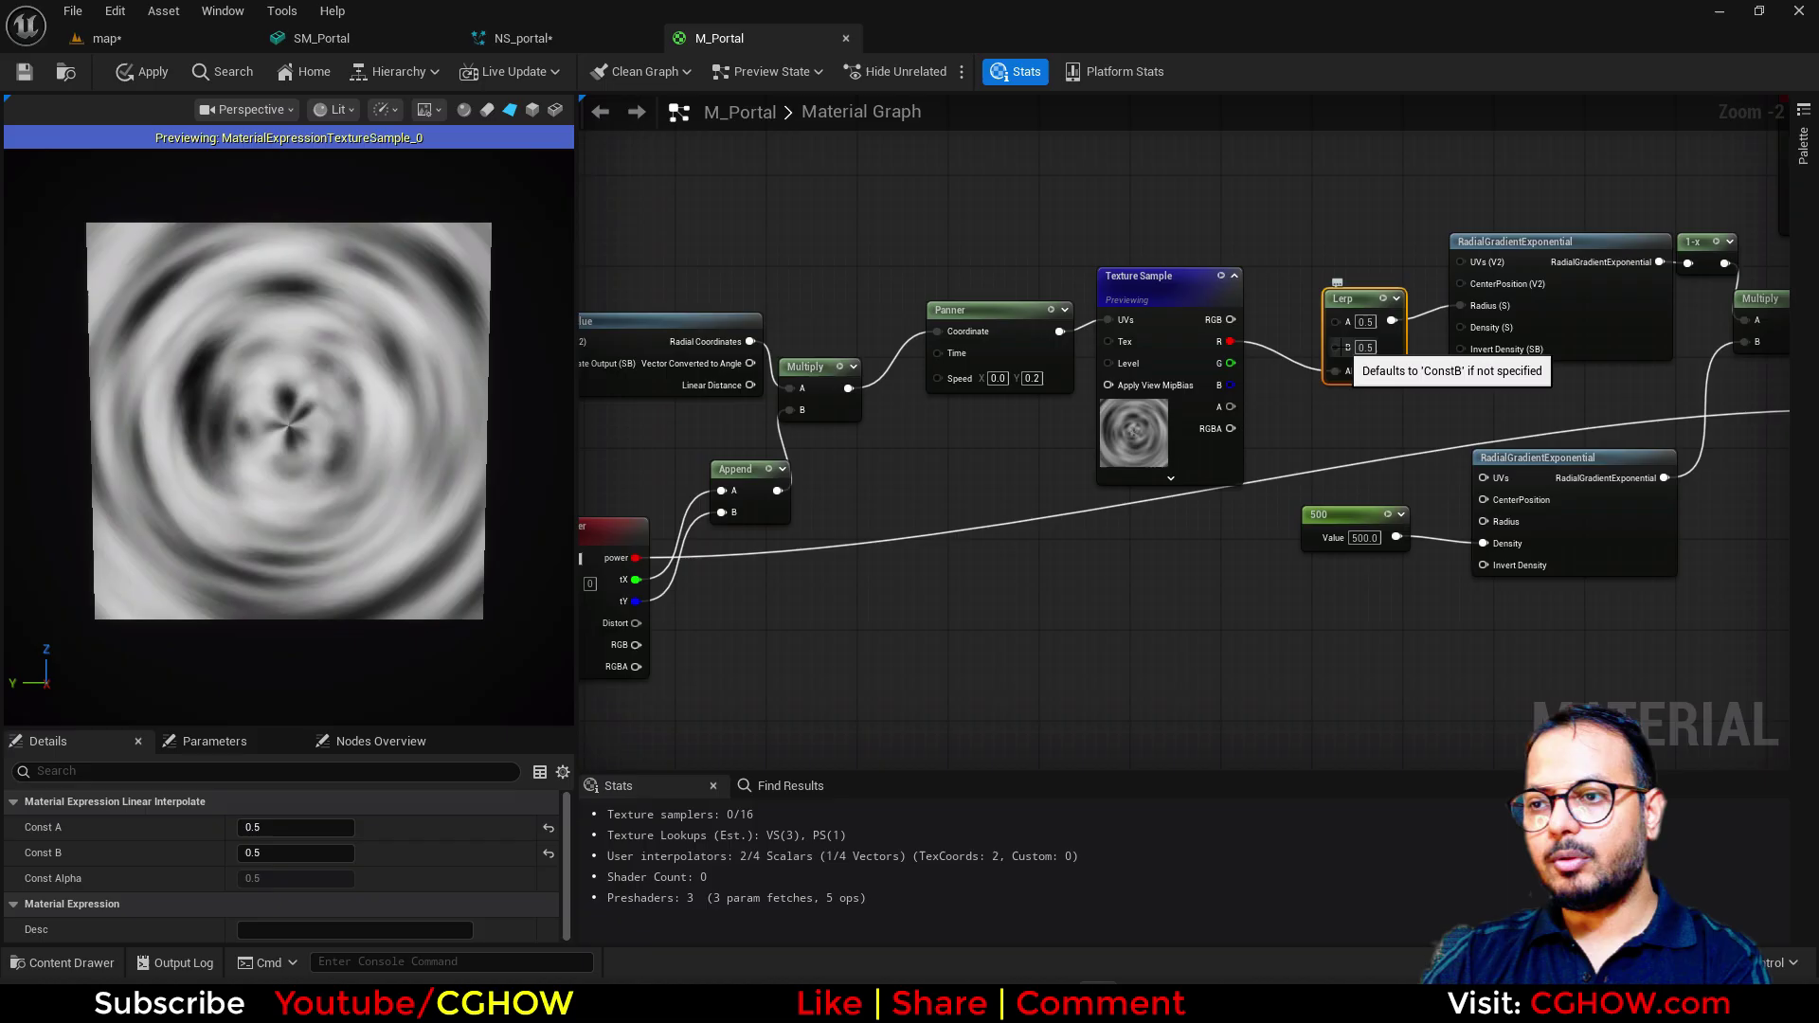
pyautogui.moveTo(1337, 348); pyautogui.dragTo(635, 624)
pyautogui.click(128, 74)
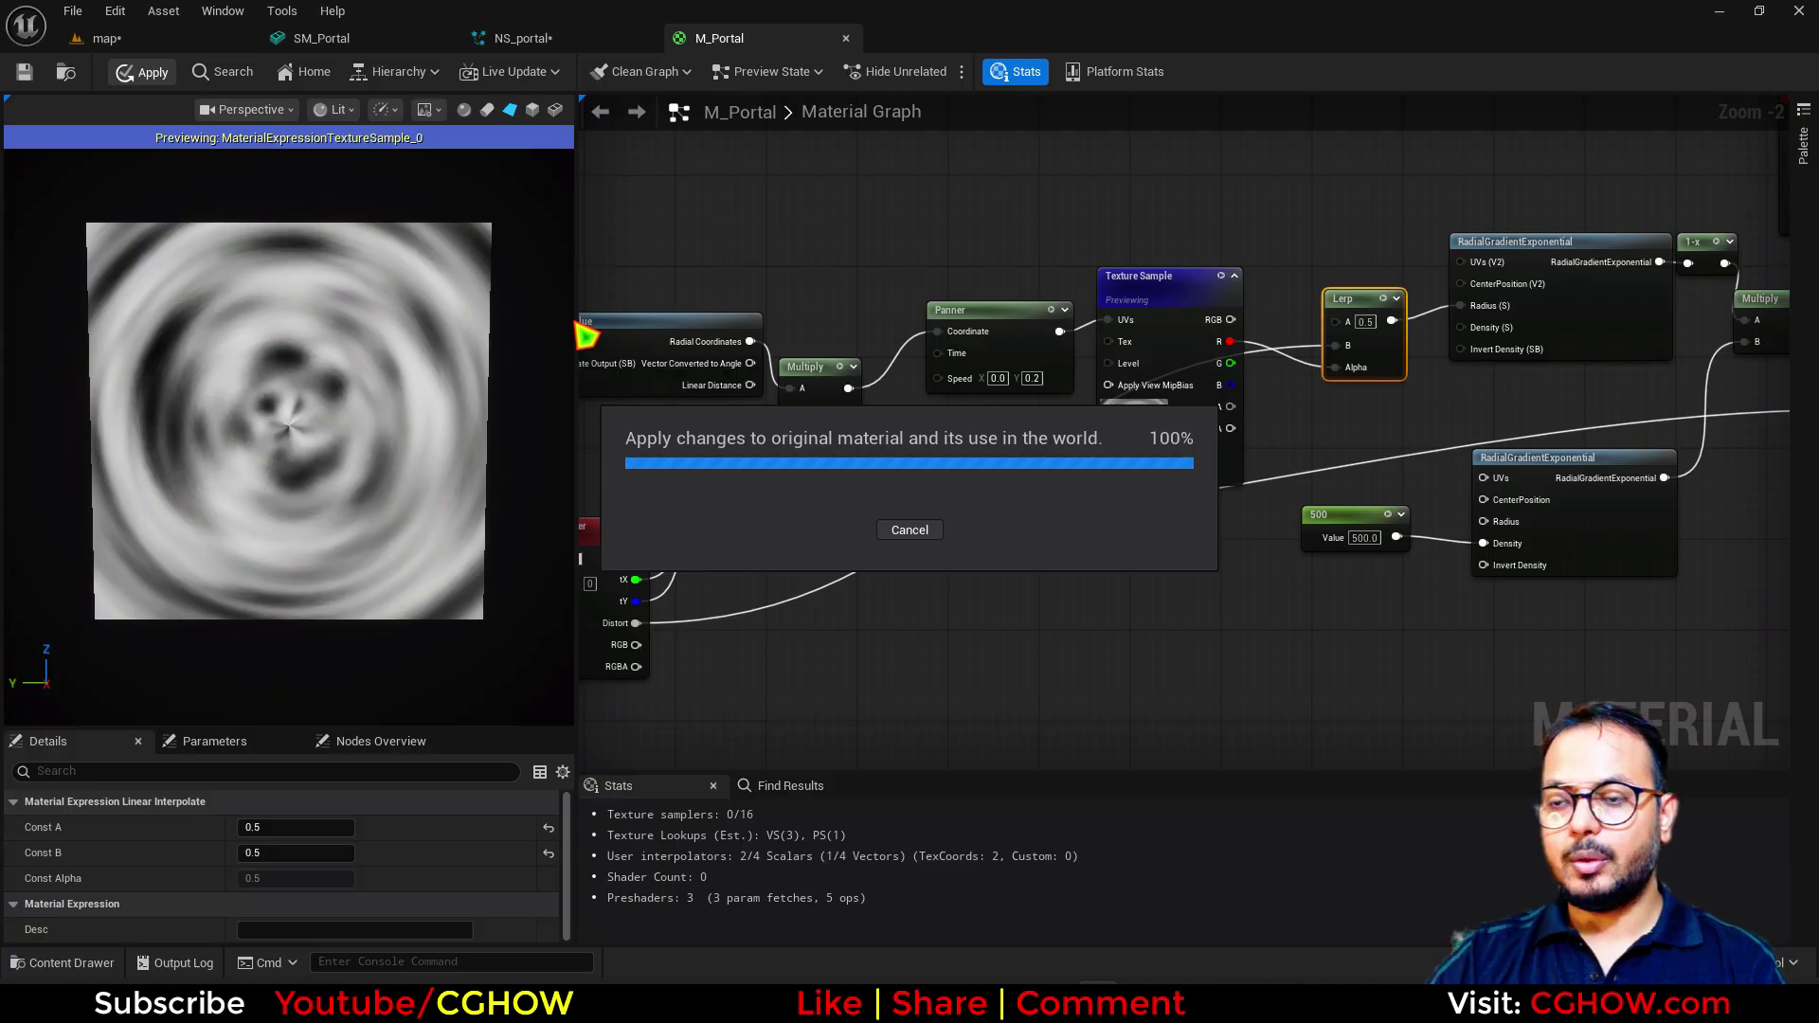
# Step: In NS_portal's Dynamic Material Parameters, set power to about 4.28, tX to 5 and tY to 0.848, and check the portal in the map
pyautogui.click(524, 40)
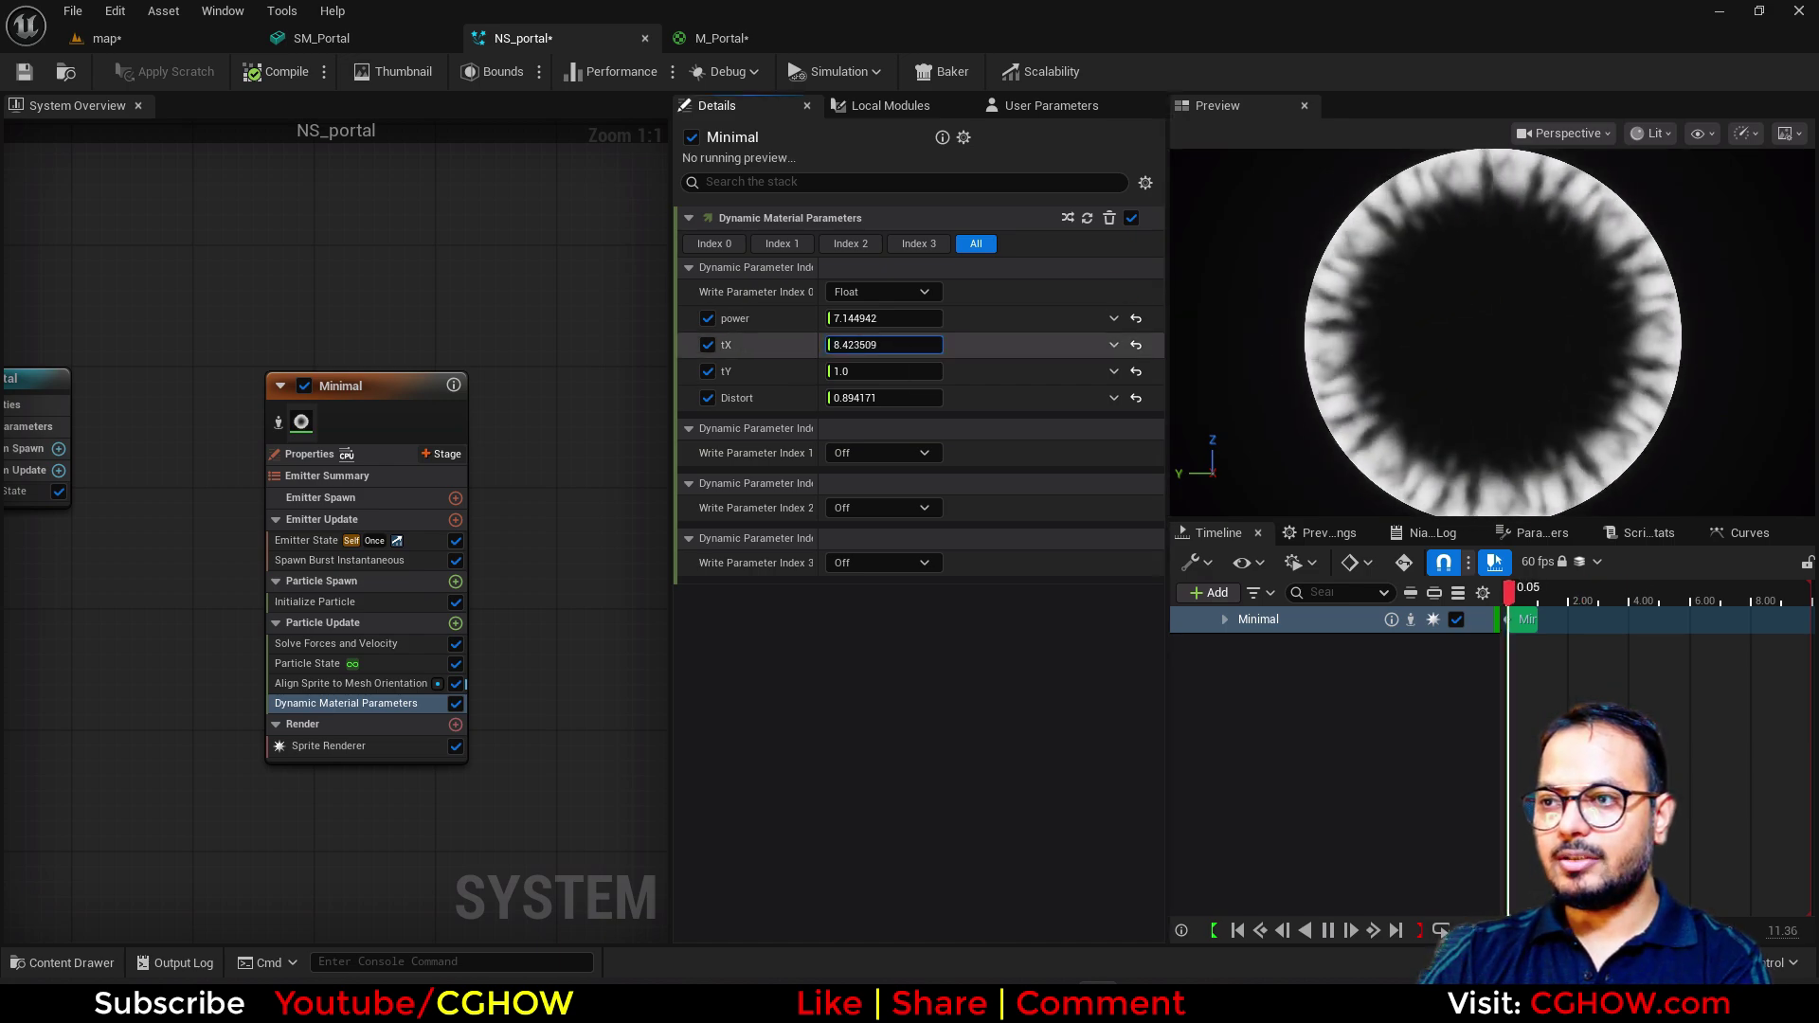
pyautogui.write('5')
pyautogui.press('Return')
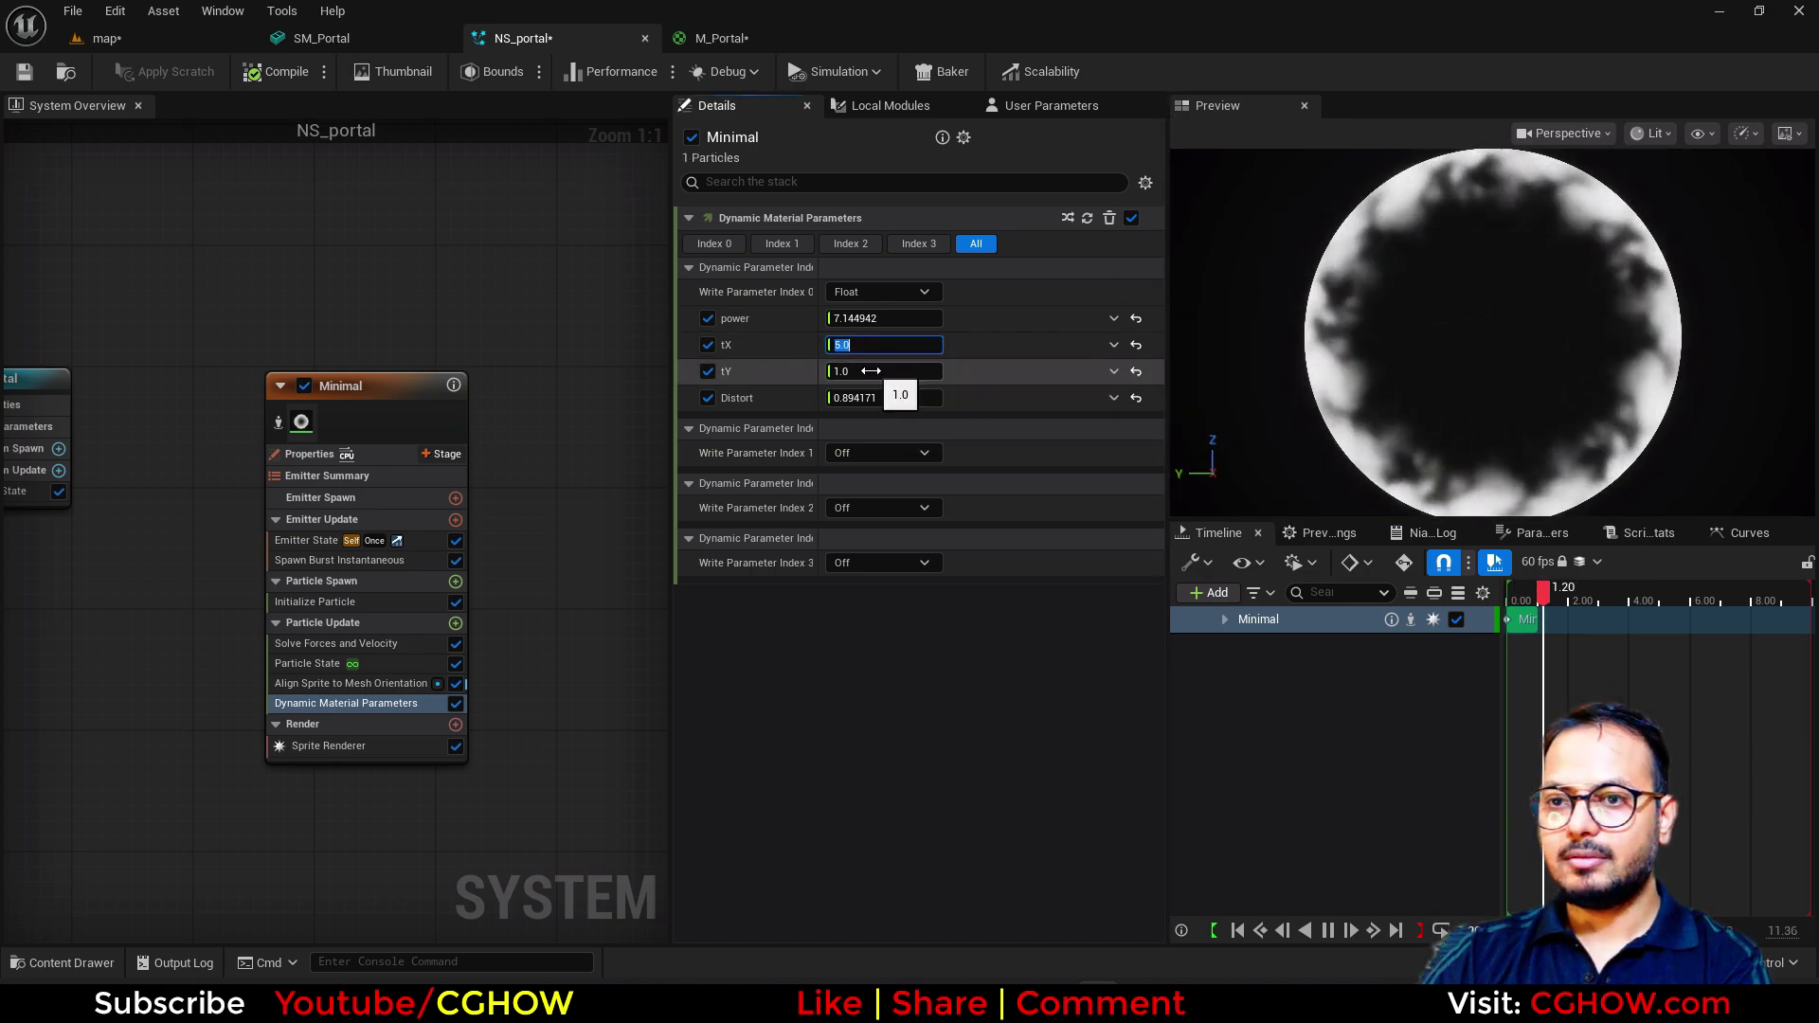
pyautogui.press('Return')
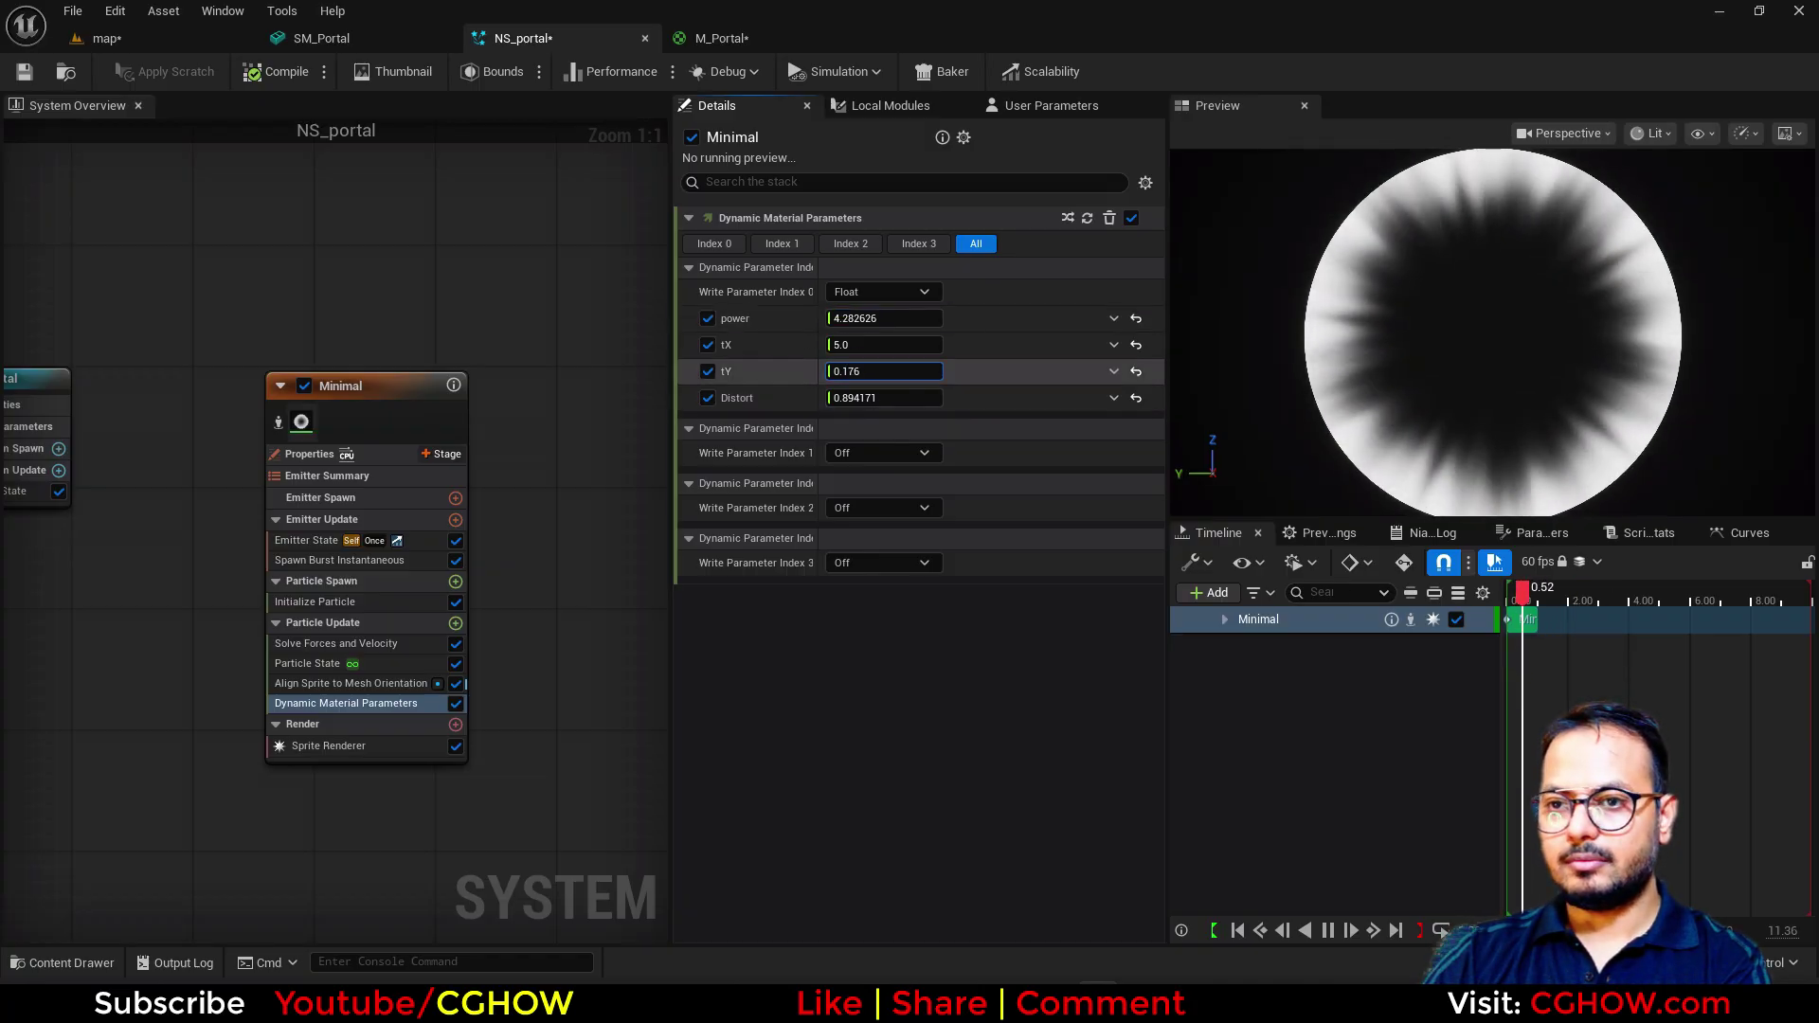
pyautogui.write('8')
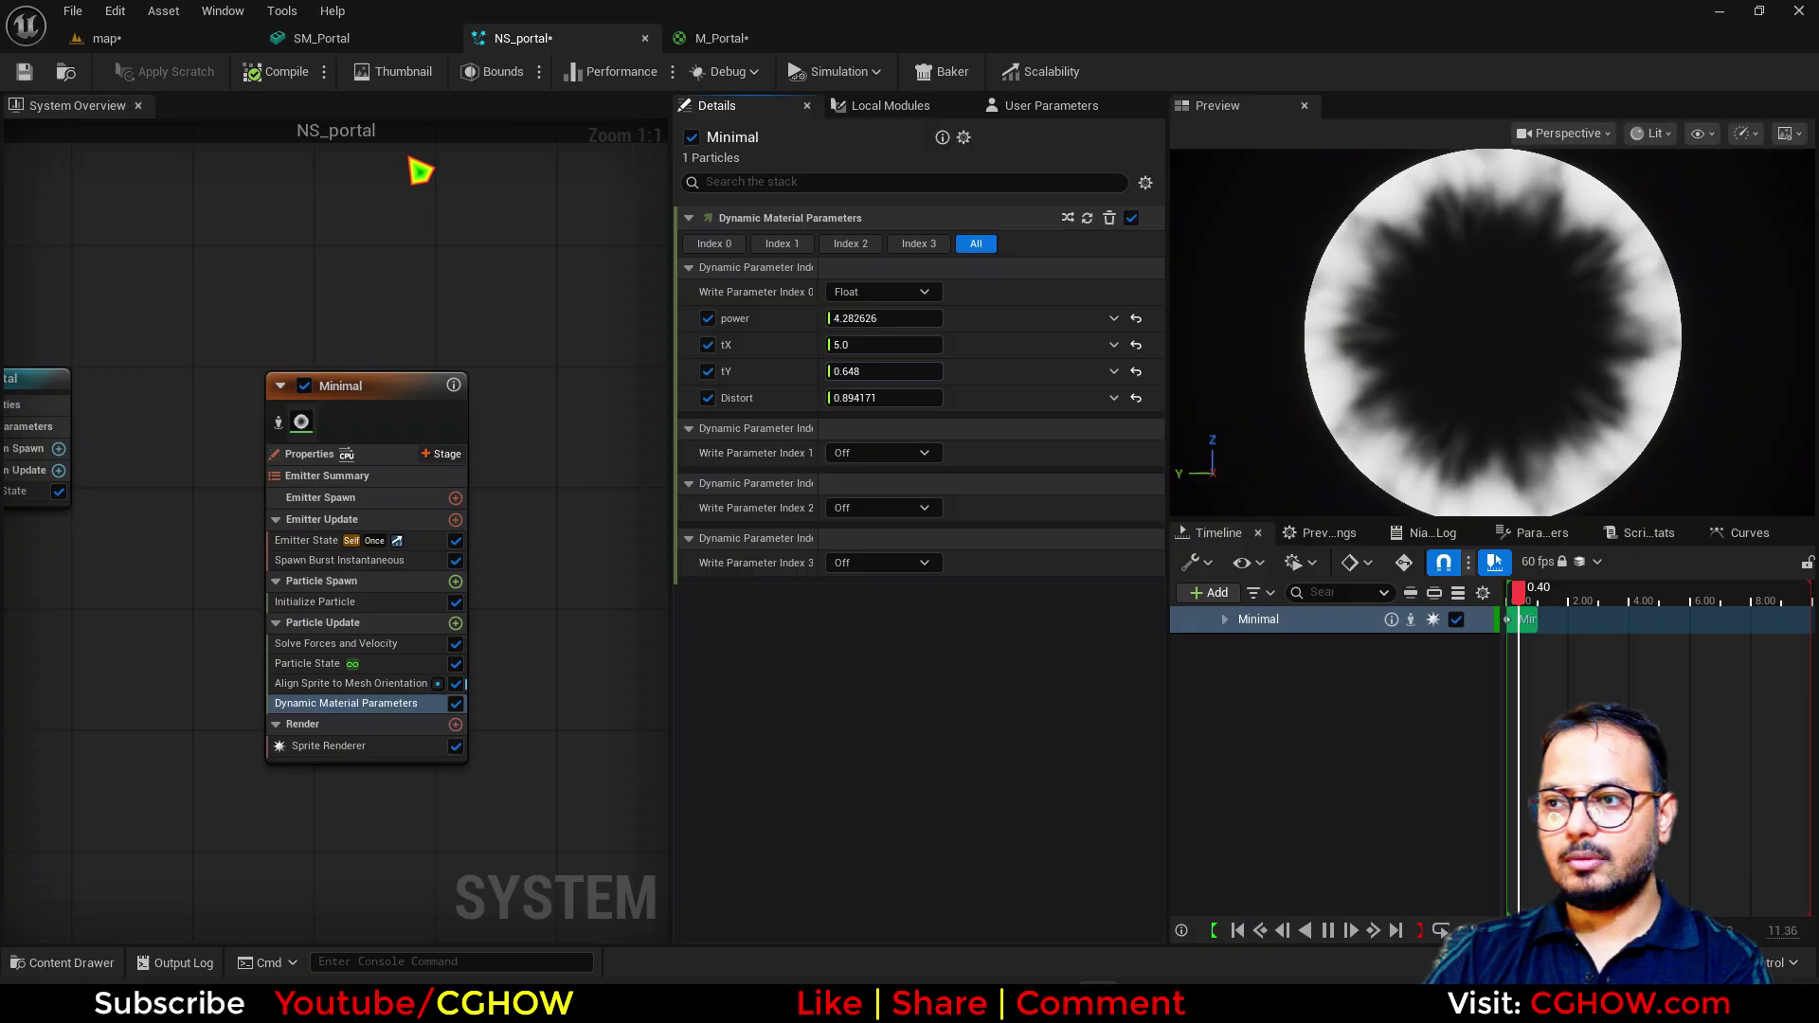
pyautogui.press('Return')
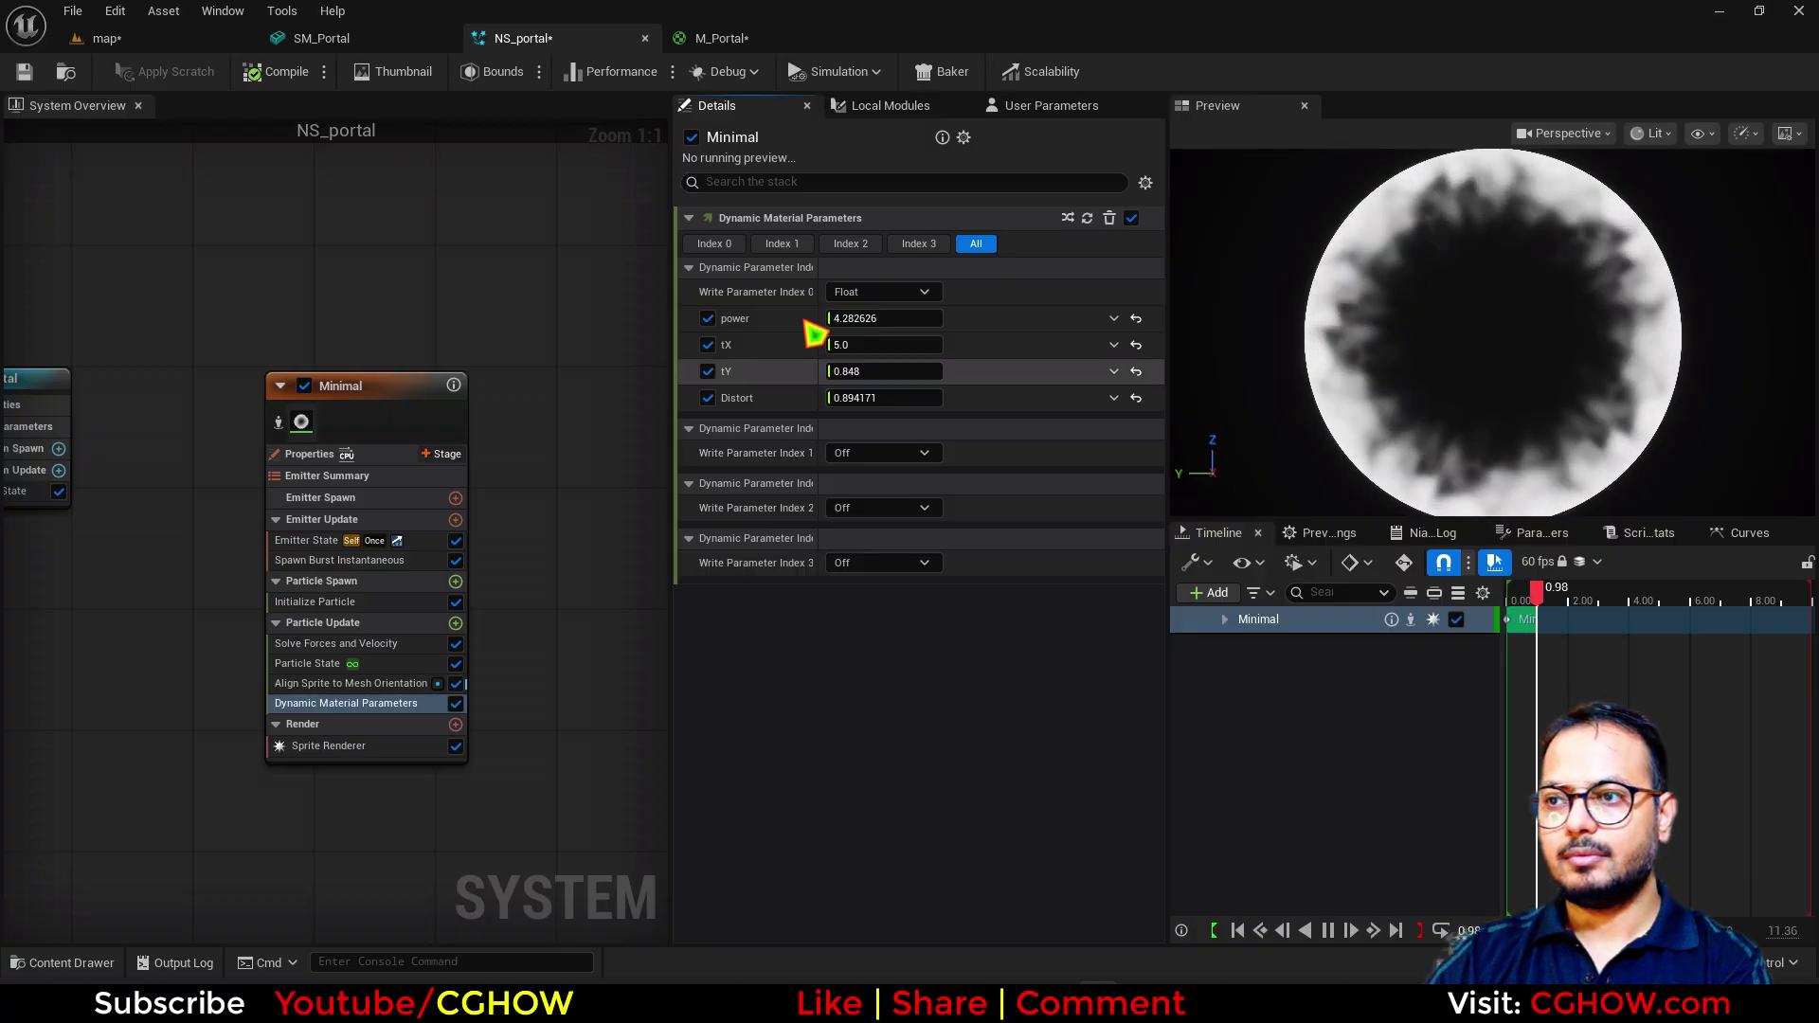
pyautogui.click(107, 37)
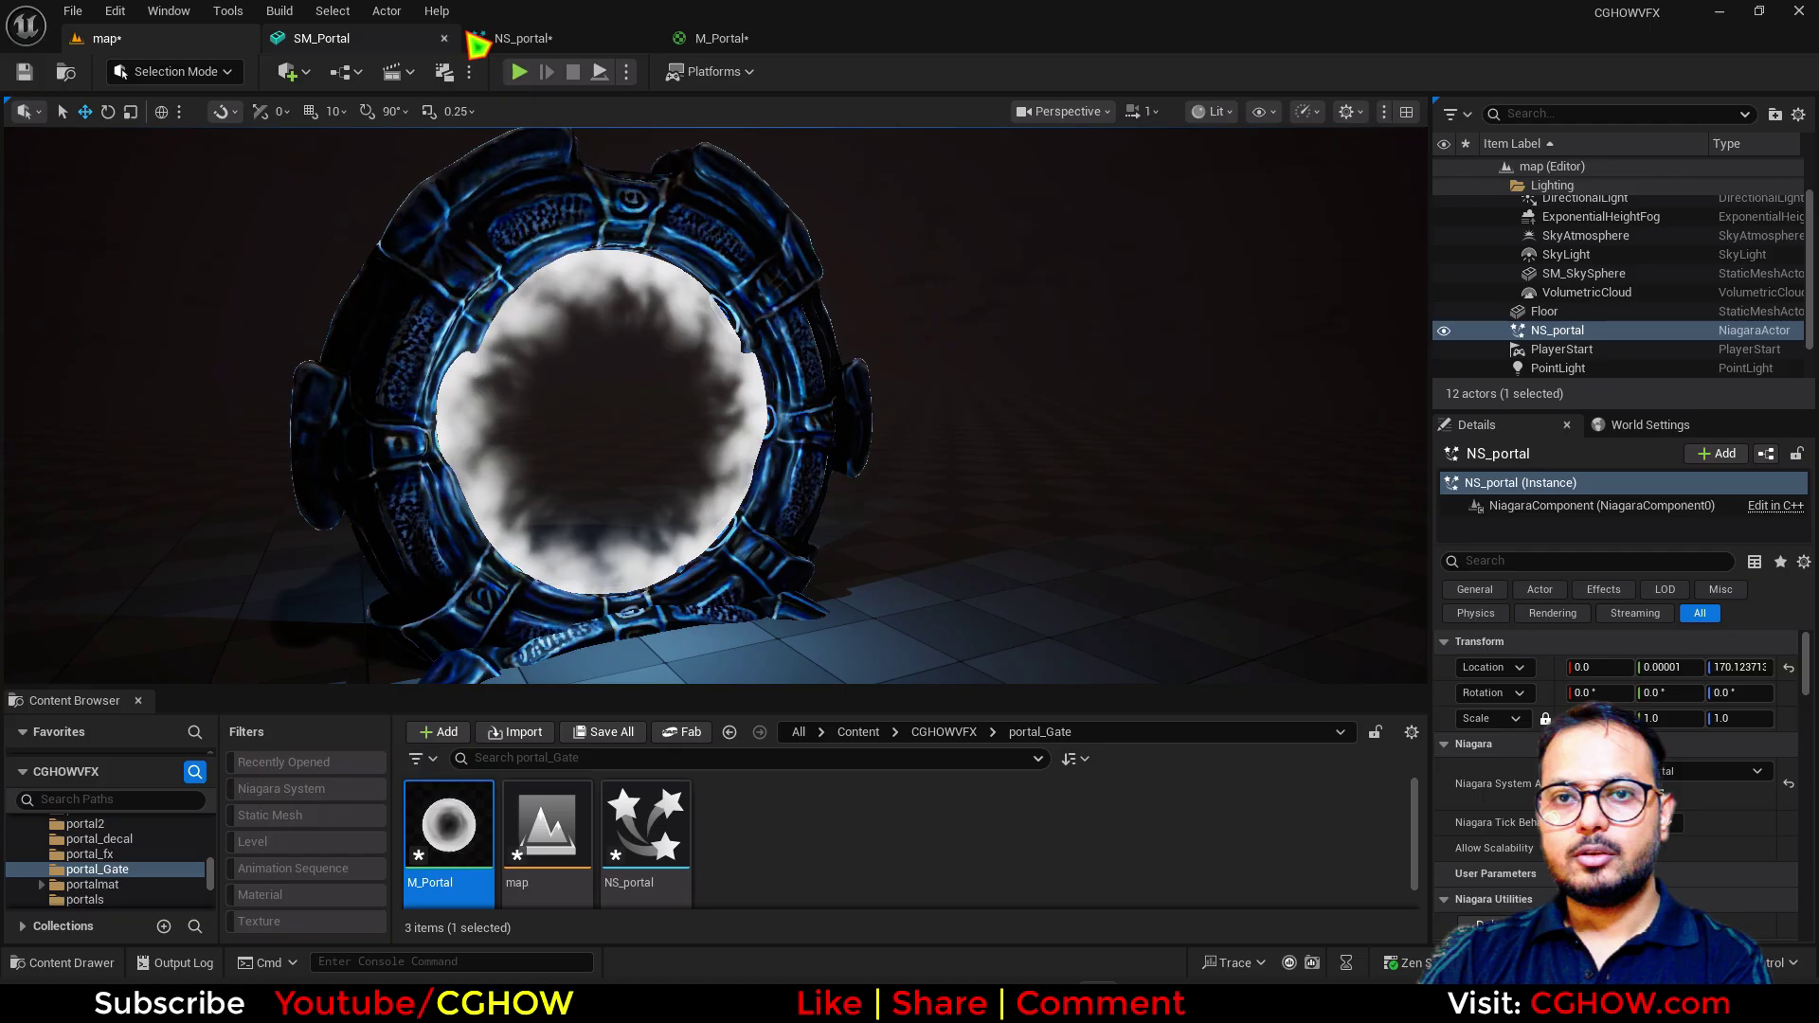
# Step: In NS_portal's Initialize Particle module, set Color Mode to Direct Set with a glowing cyan of R 0, G 0.905, B 2
pyautogui.click(512, 38)
pyautogui.click(341, 602)
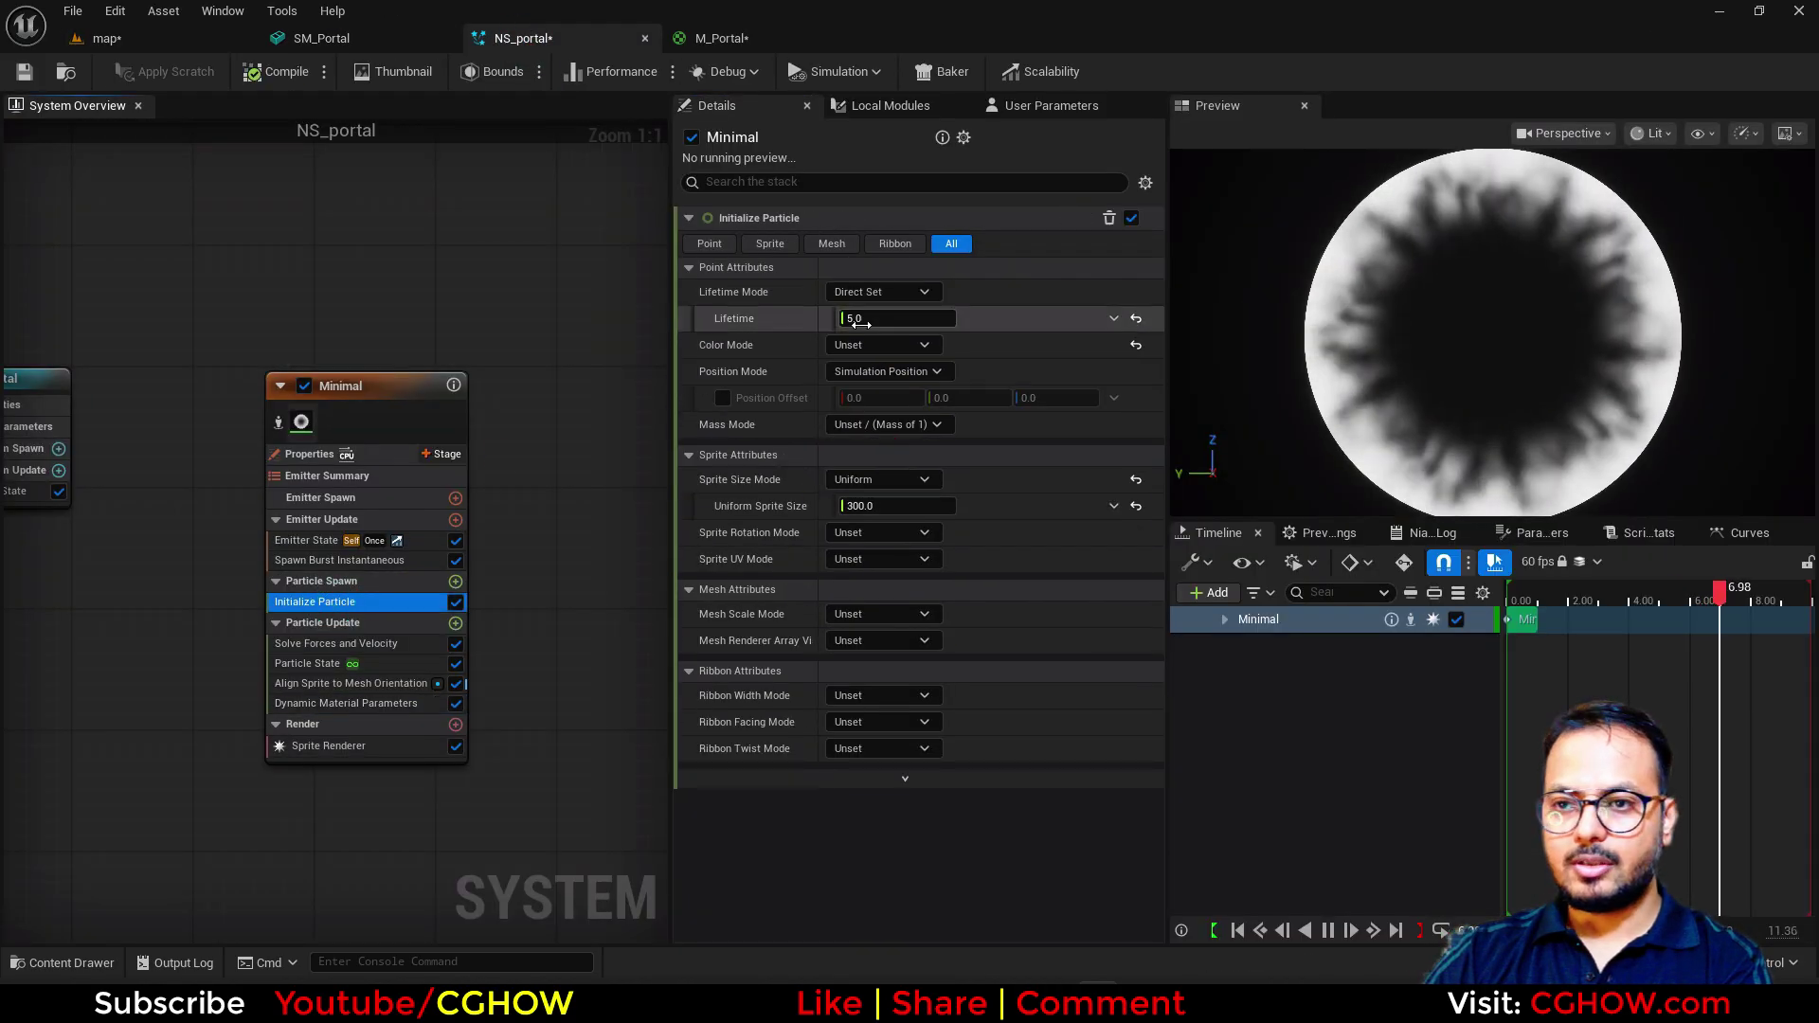
pyautogui.click(891, 347)
pyautogui.click(886, 392)
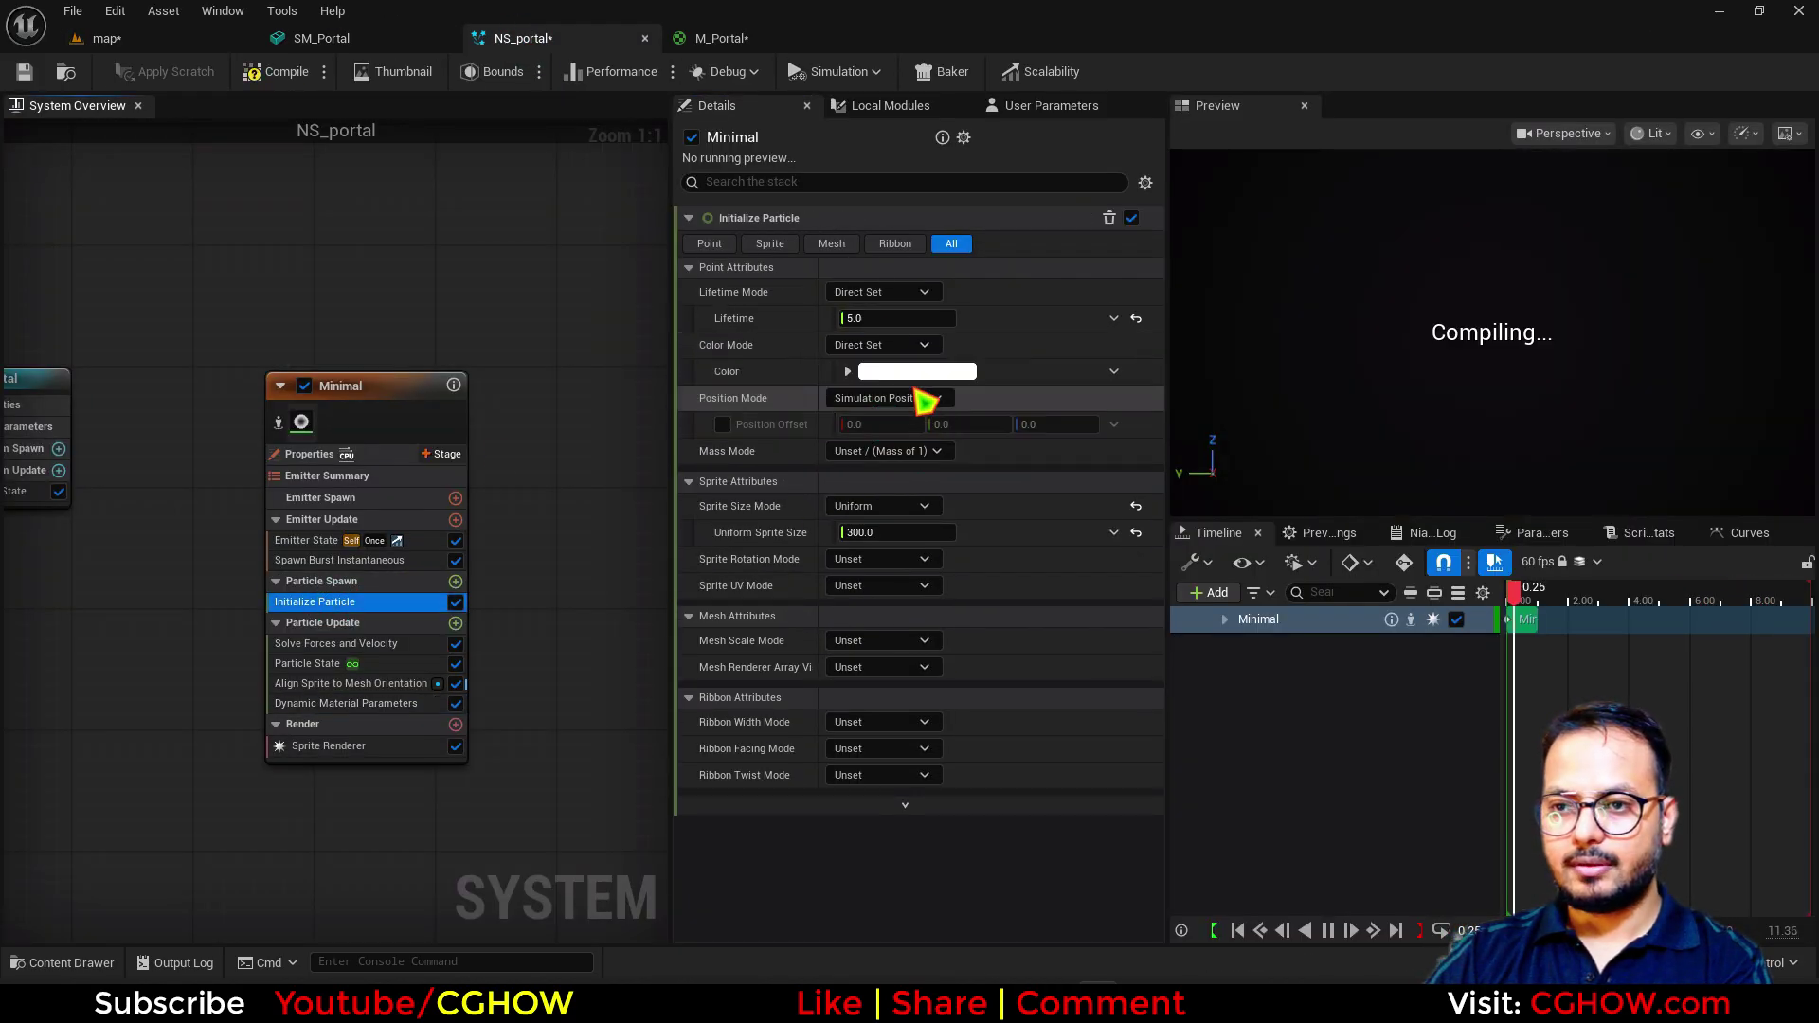
pyautogui.click(914, 371)
pyautogui.moveTo(951, 476); pyautogui.dragTo(933, 460)
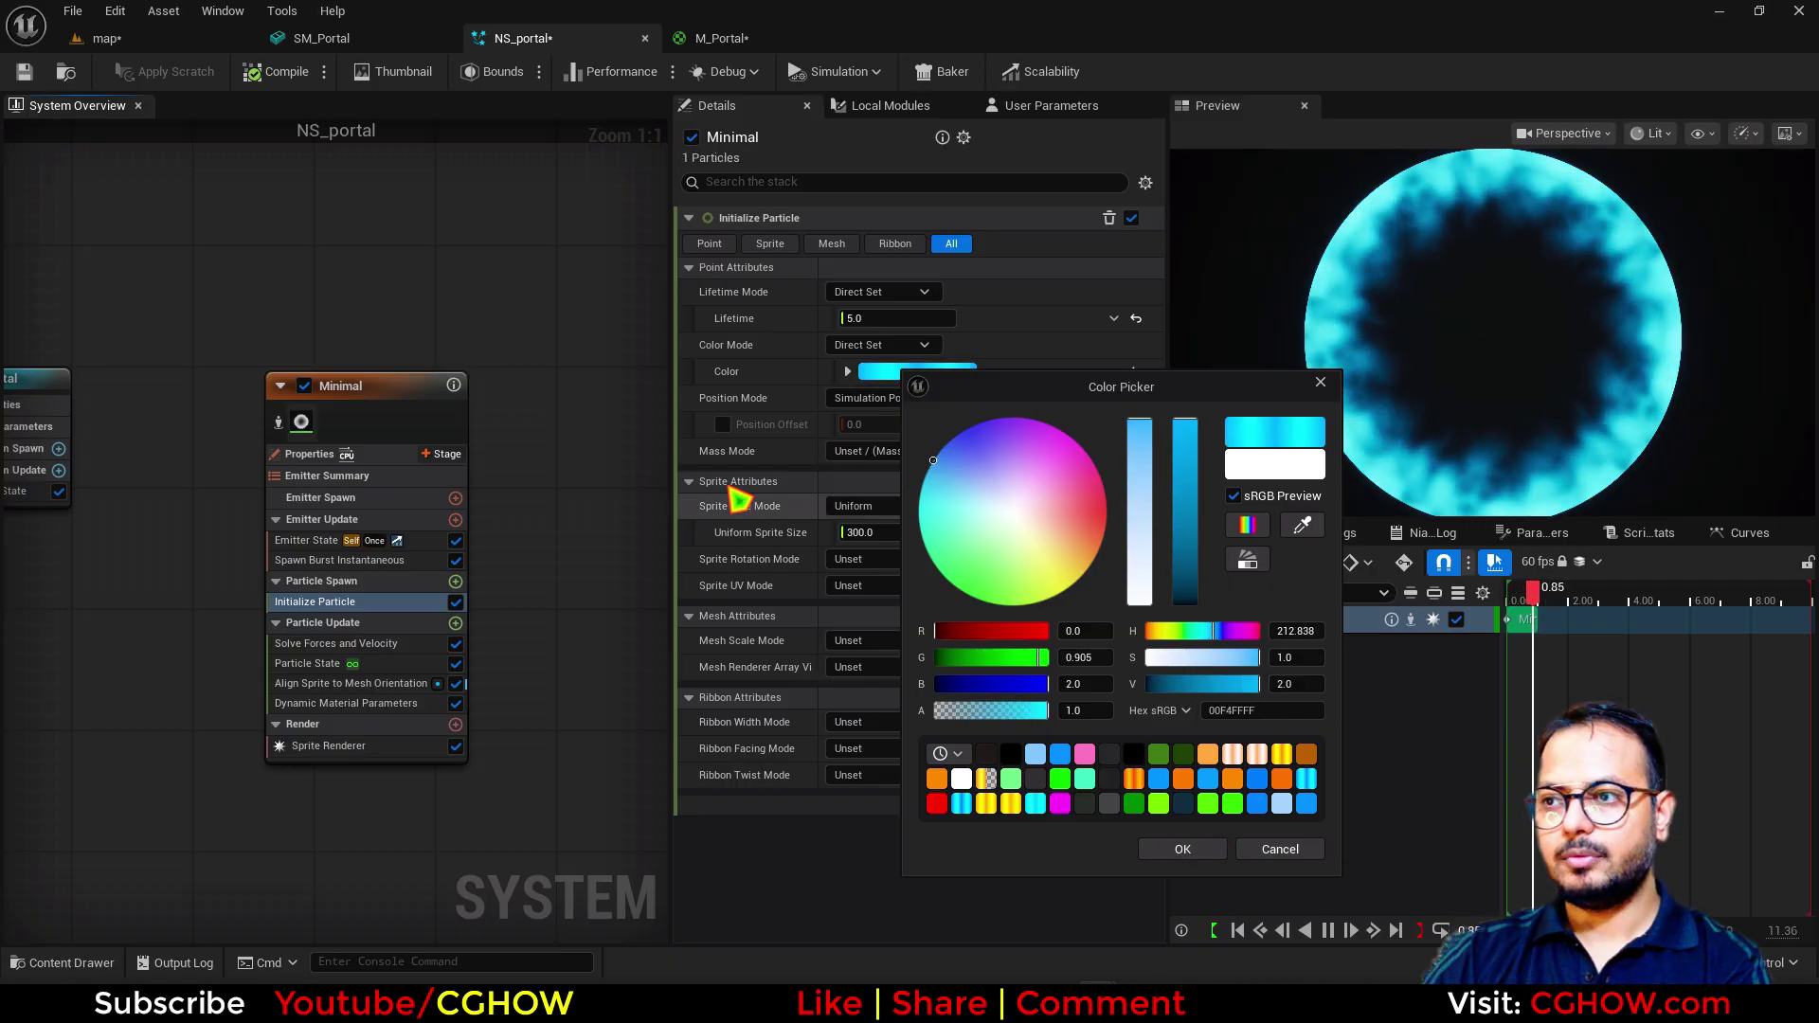
pyautogui.click(1190, 854)
# Step: Duplicate the Minimal emitter and set the copy's particle color to R 0, G 0.453, B 1 with alpha 0.2
pyautogui.moveTo(458, 404); pyautogui.dragTo(282, 393, button='right')
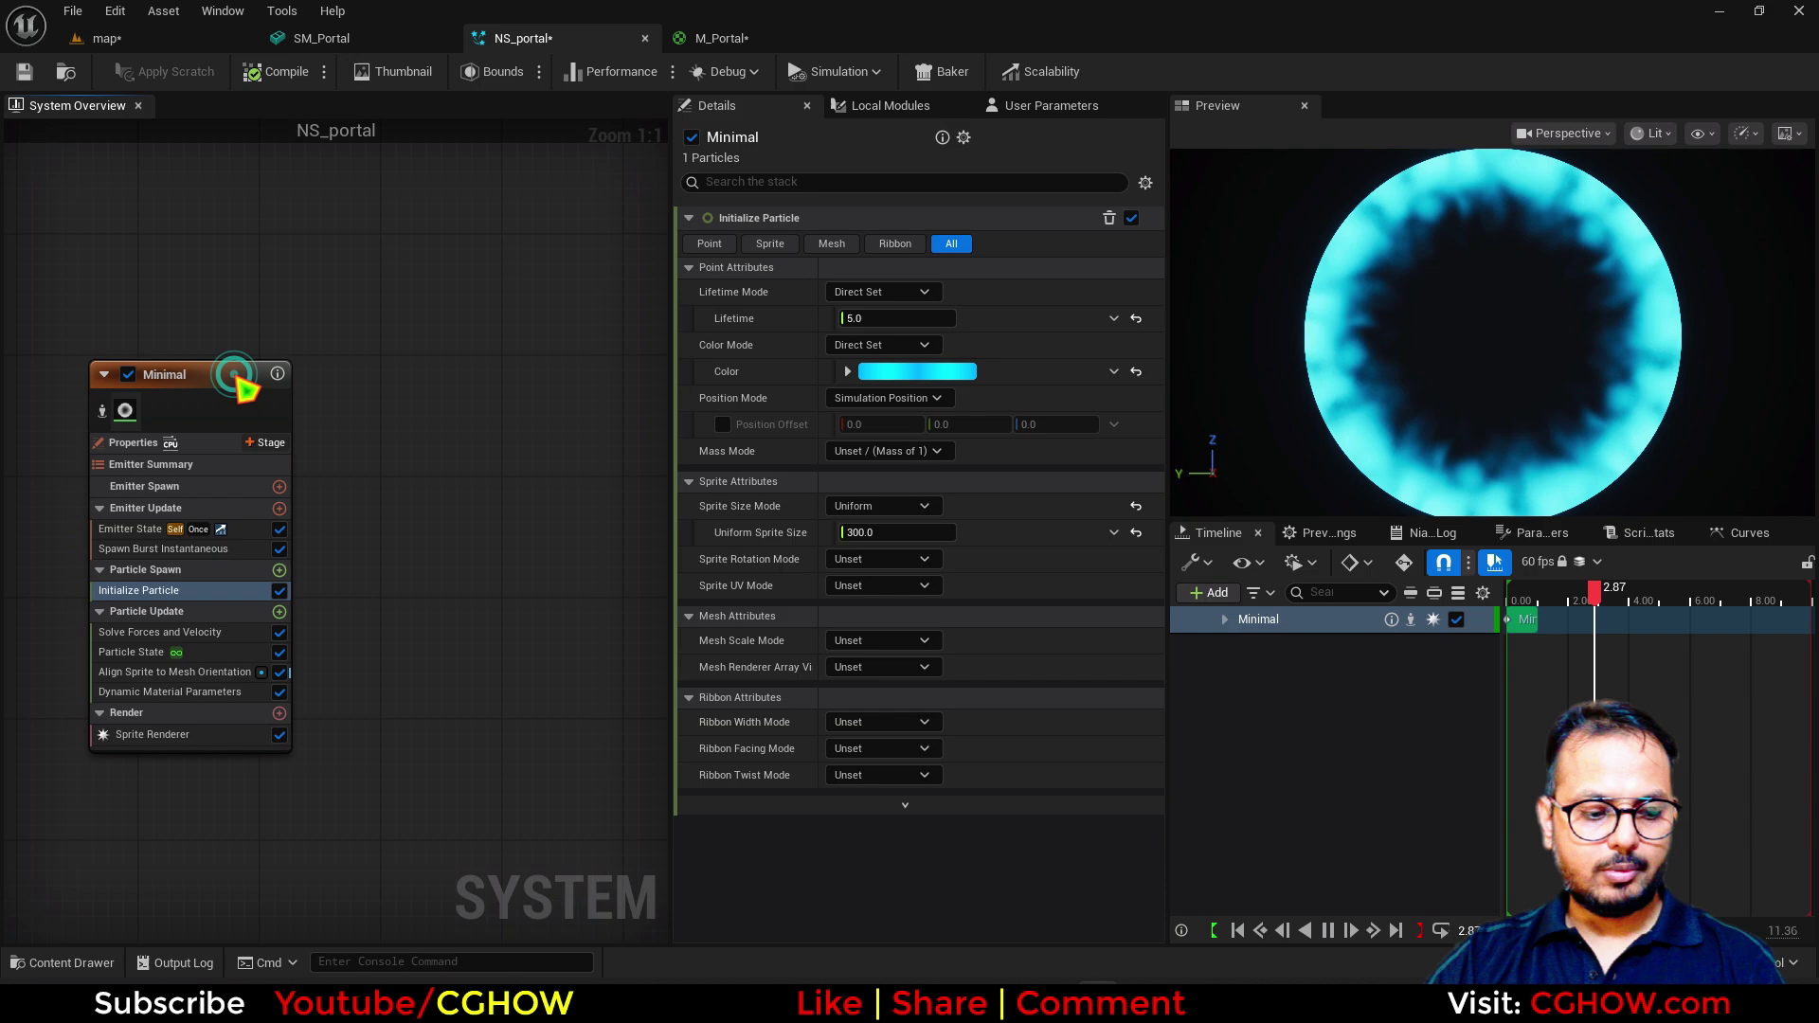
pyautogui.click(245, 389)
pyautogui.hotkey('ctrl', 'd')
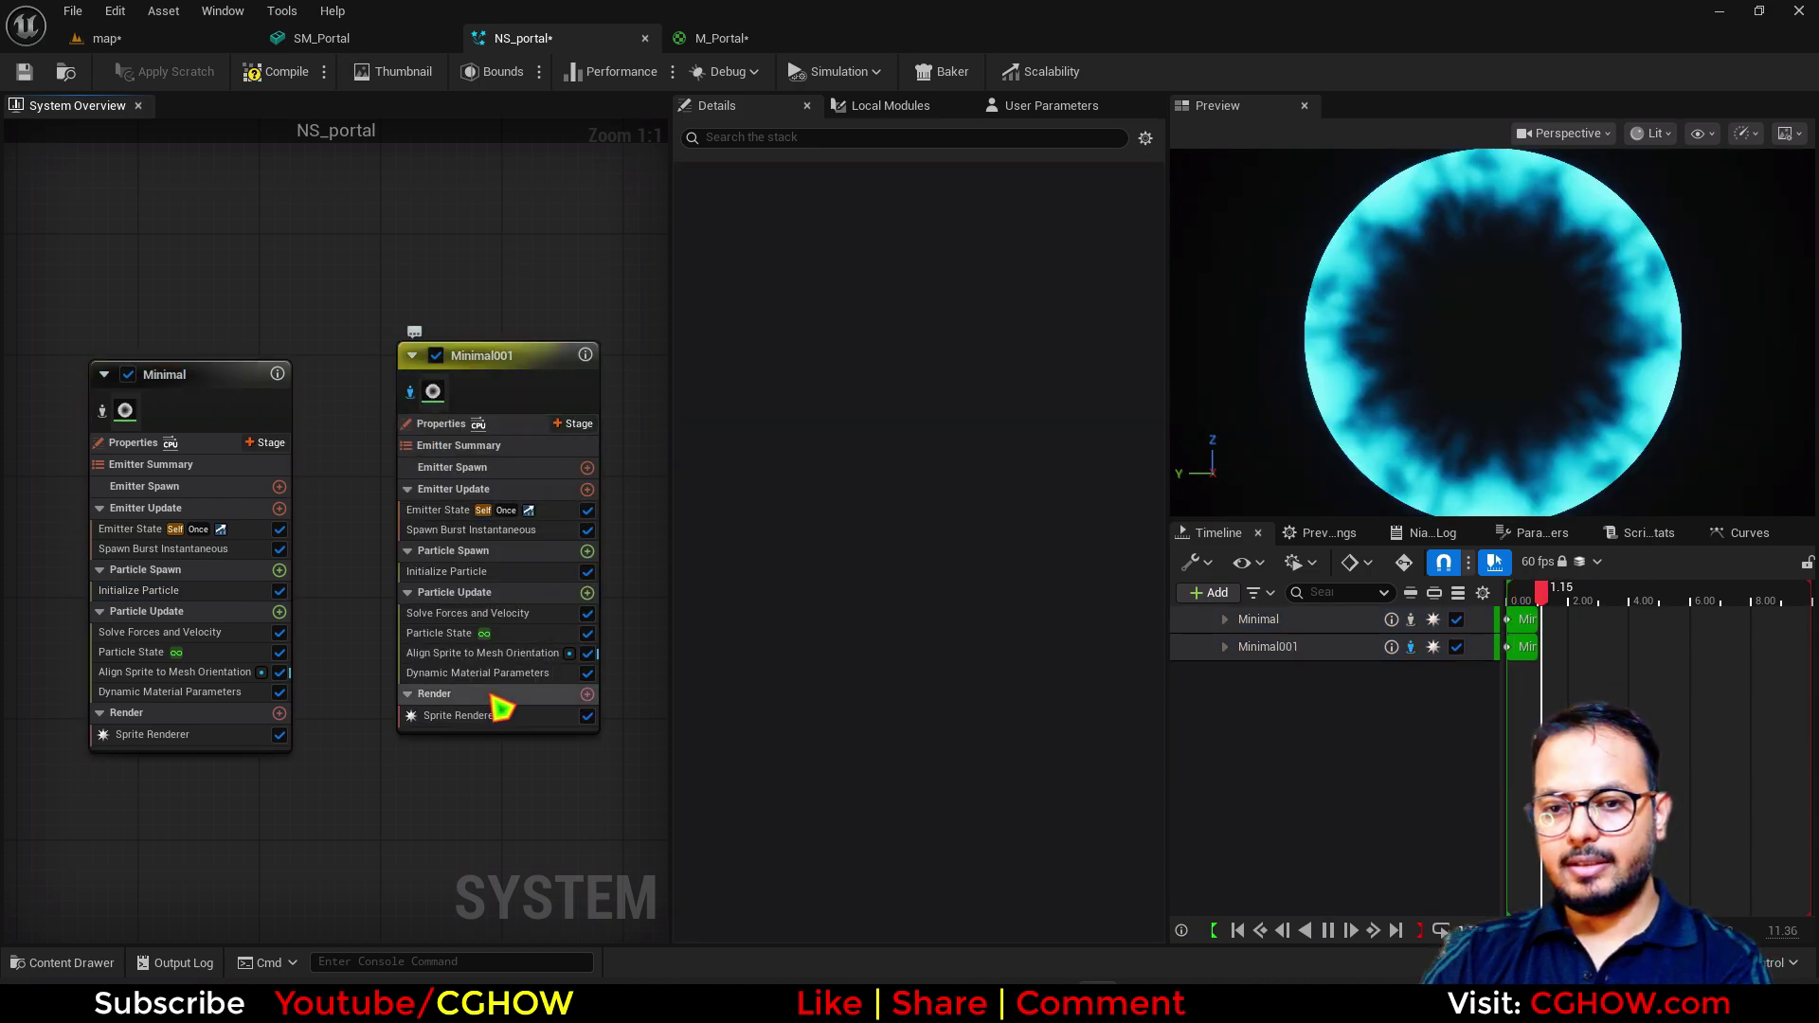
pyautogui.click(448, 570)
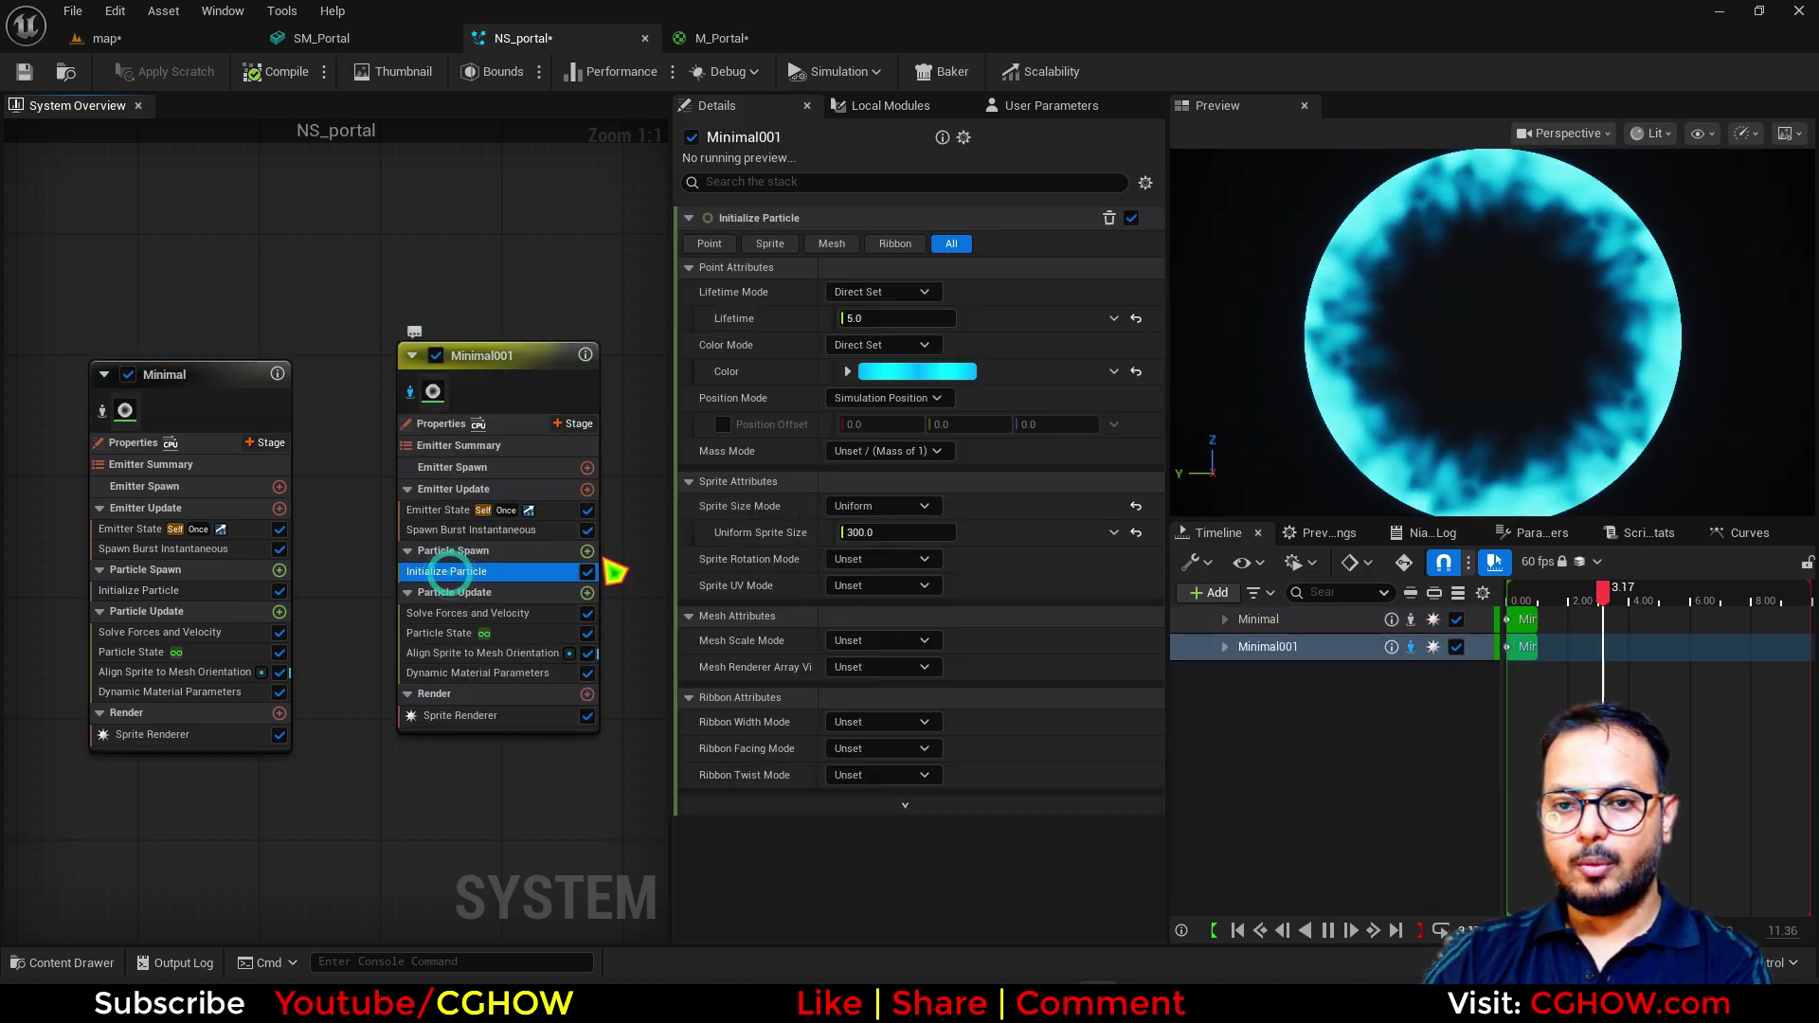
pyautogui.click(847, 370)
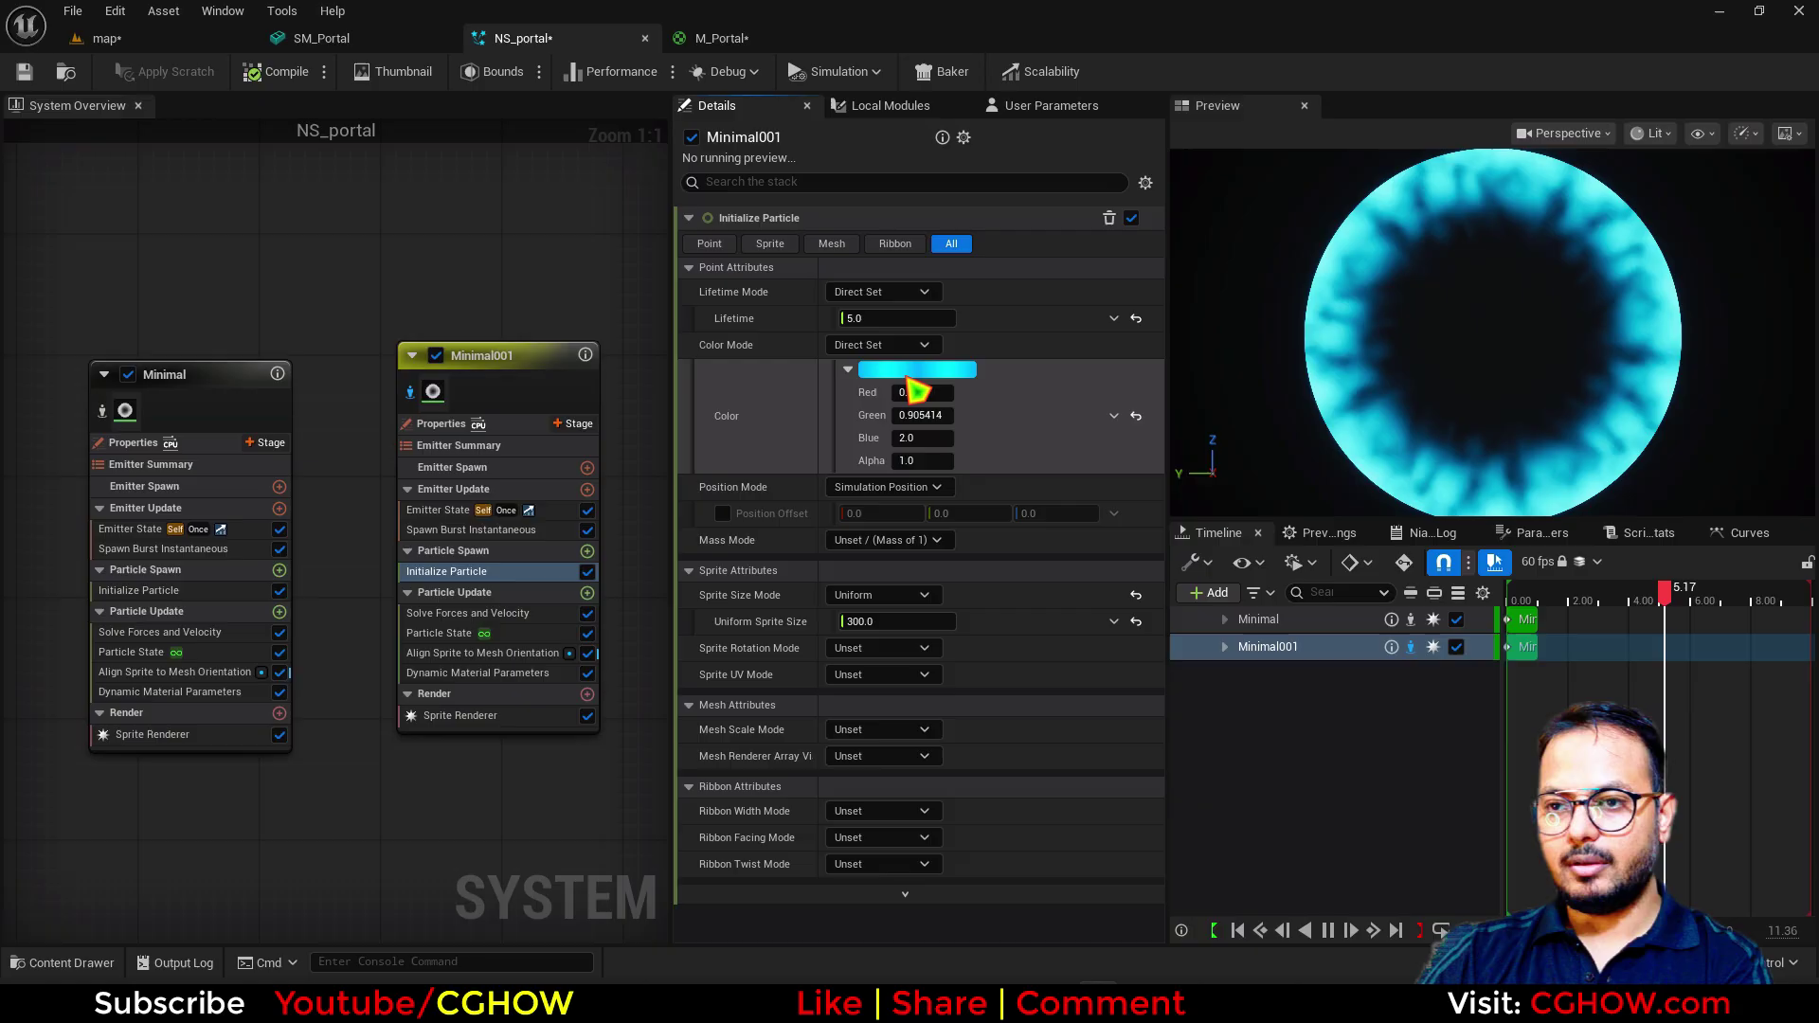
pyautogui.click(911, 372)
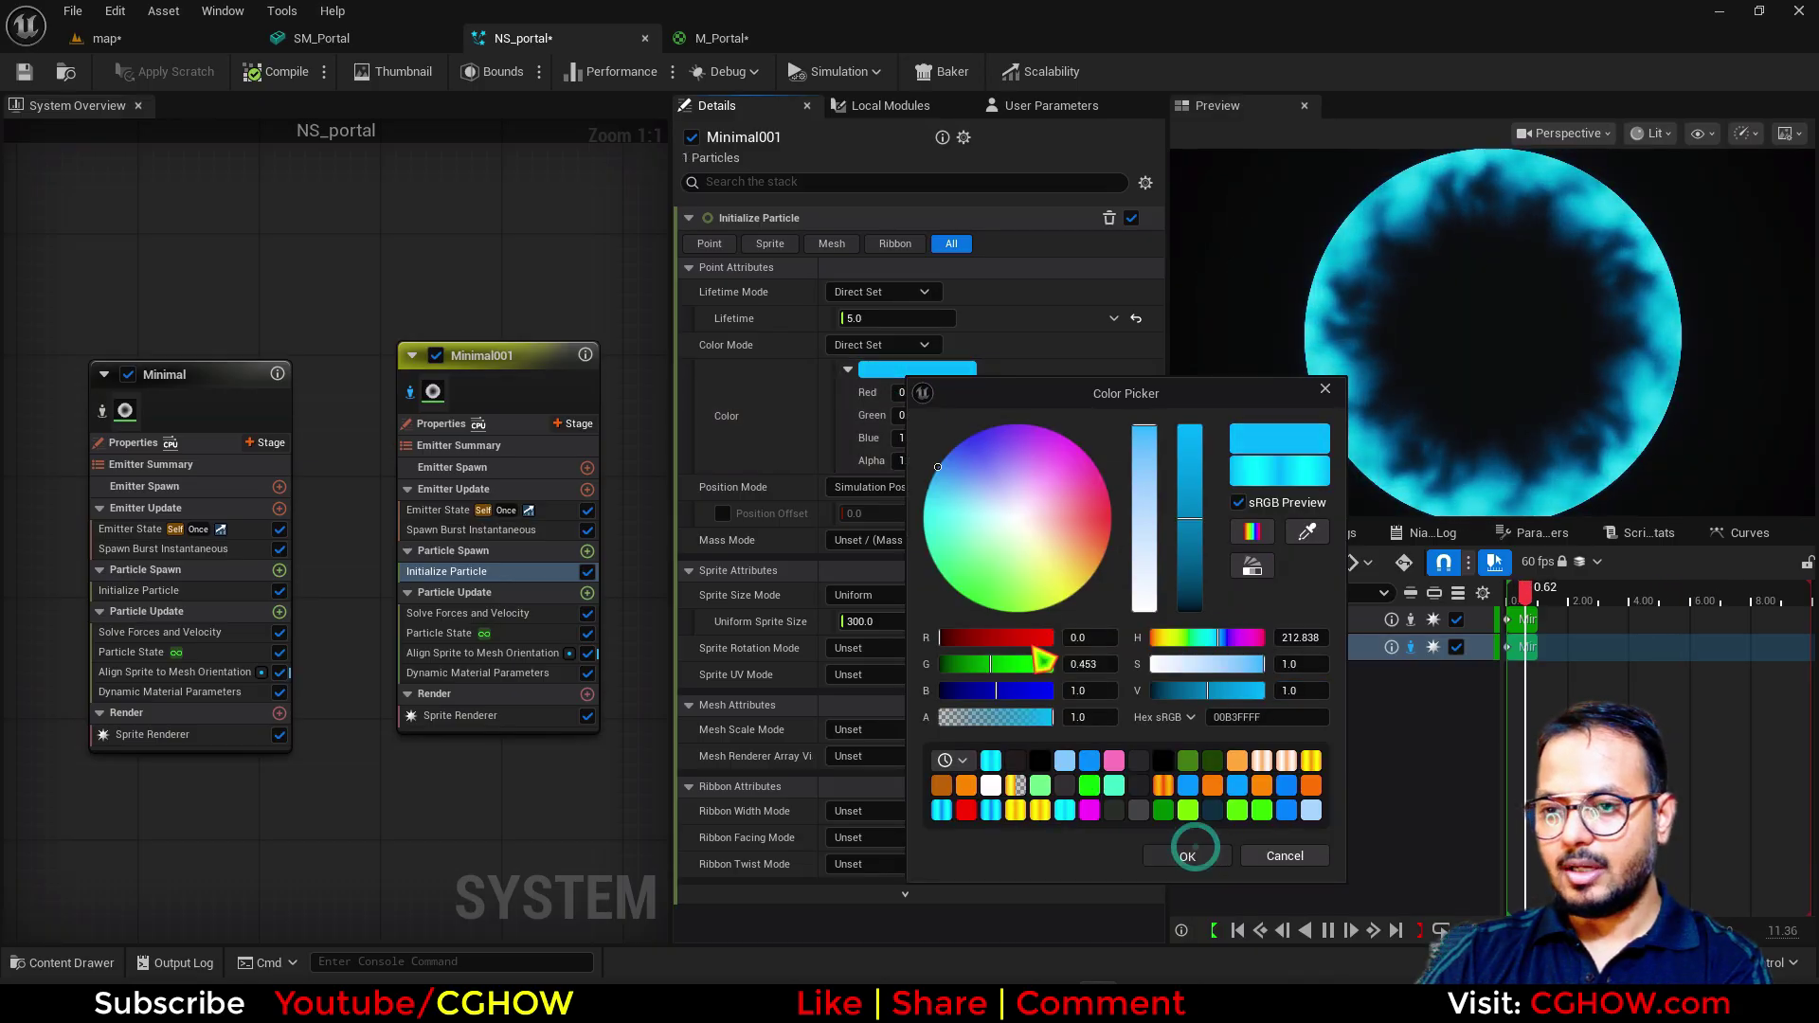
pyautogui.click(1187, 856)
pyautogui.press('Return')
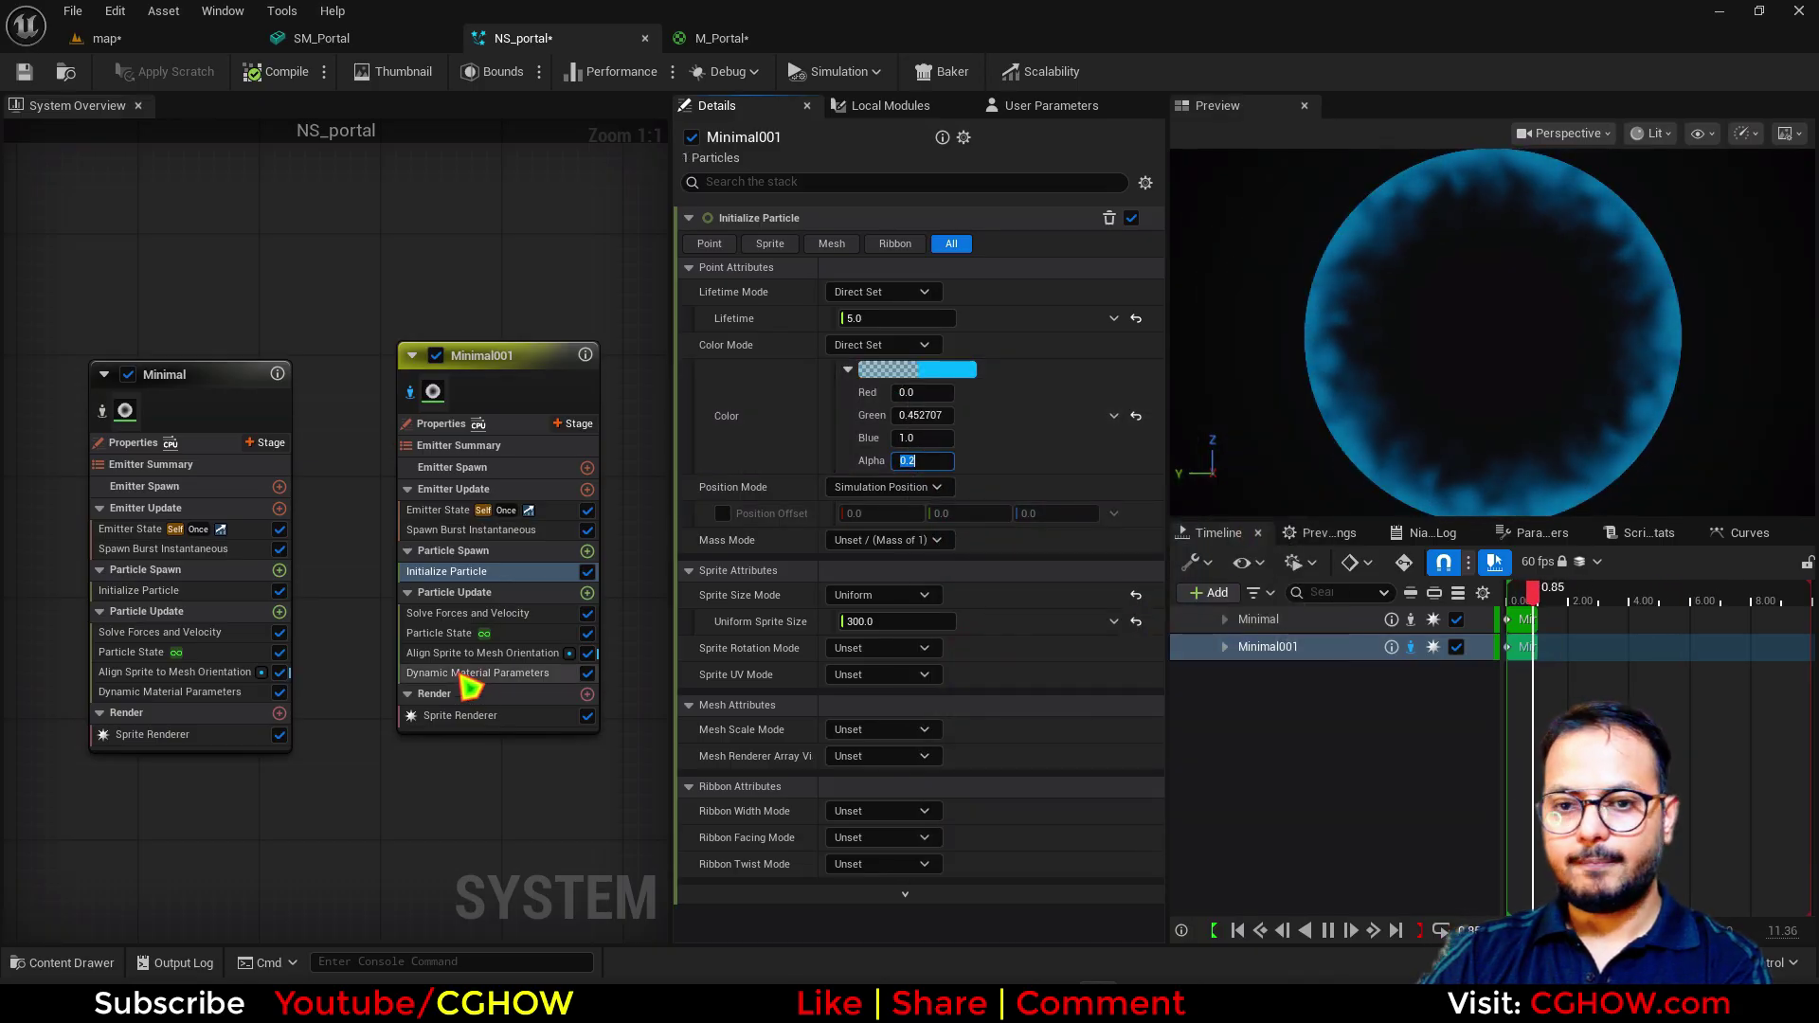
# Step: Set the duplicated emitter's power to about 1.66 and Distort to about 2.01, and check the layered portal in the map
pyautogui.click(468, 675)
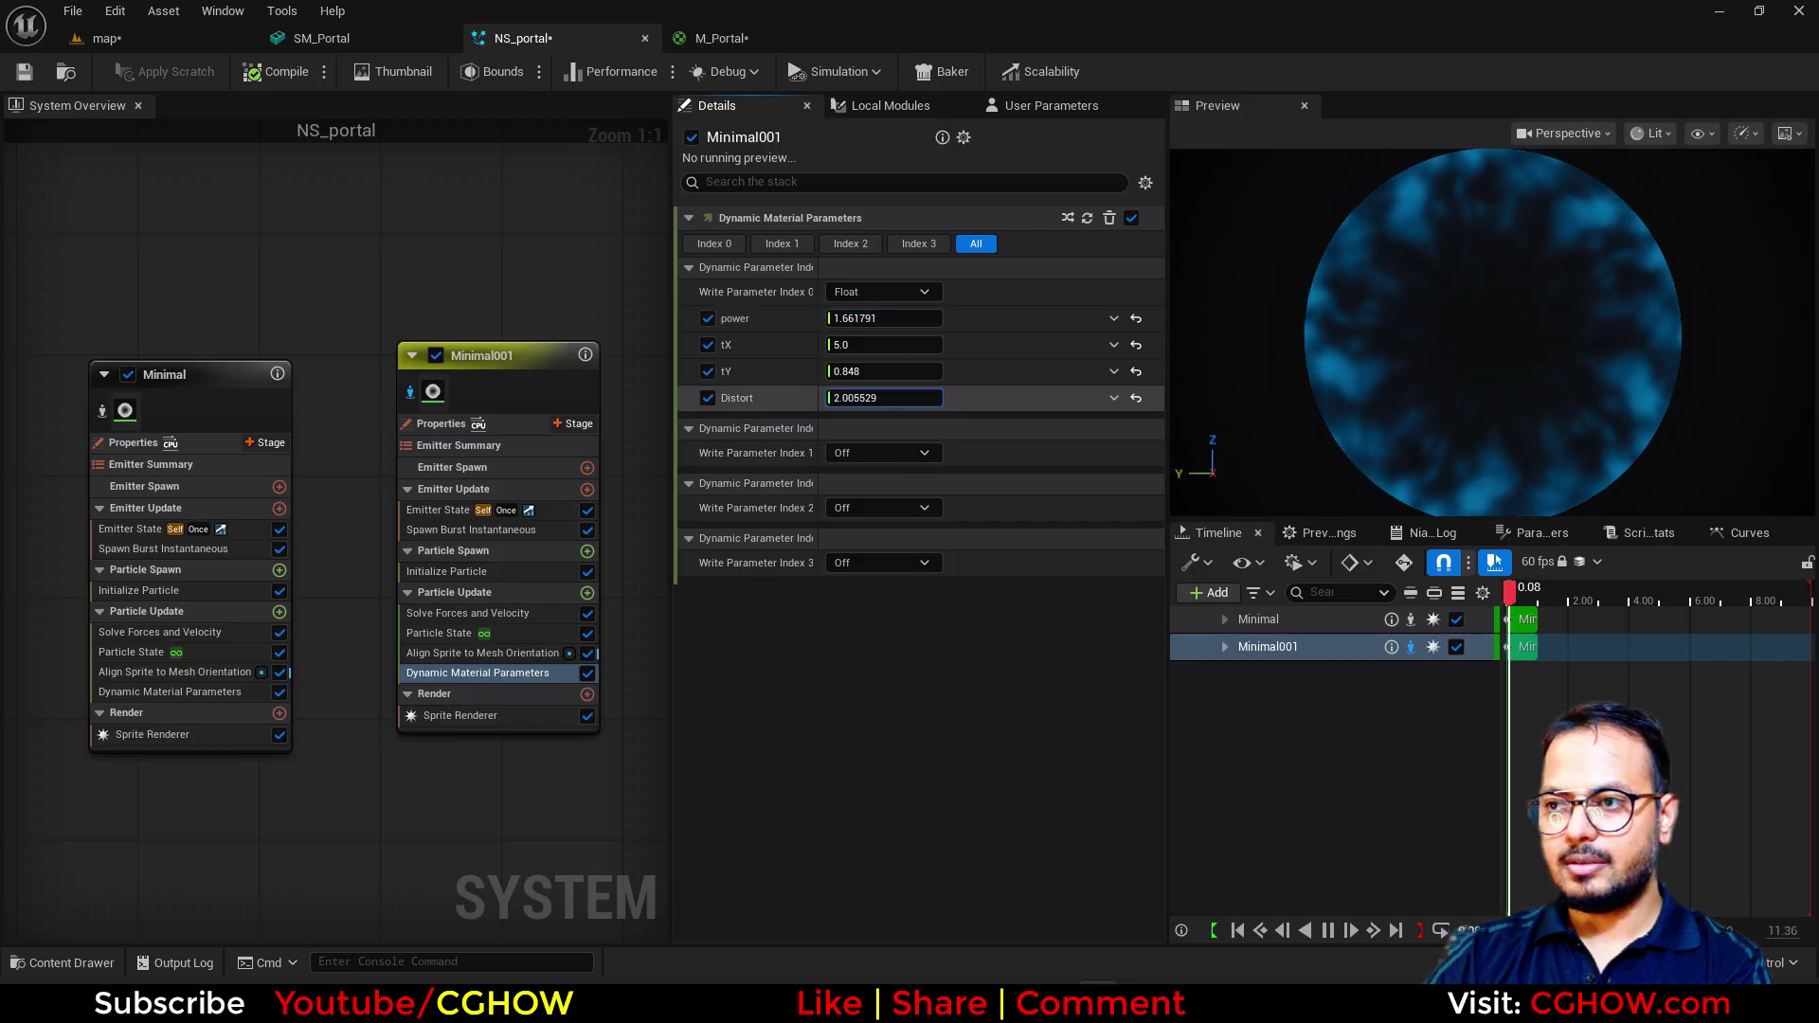
pyautogui.click(199, 42)
pyautogui.click(412, 43)
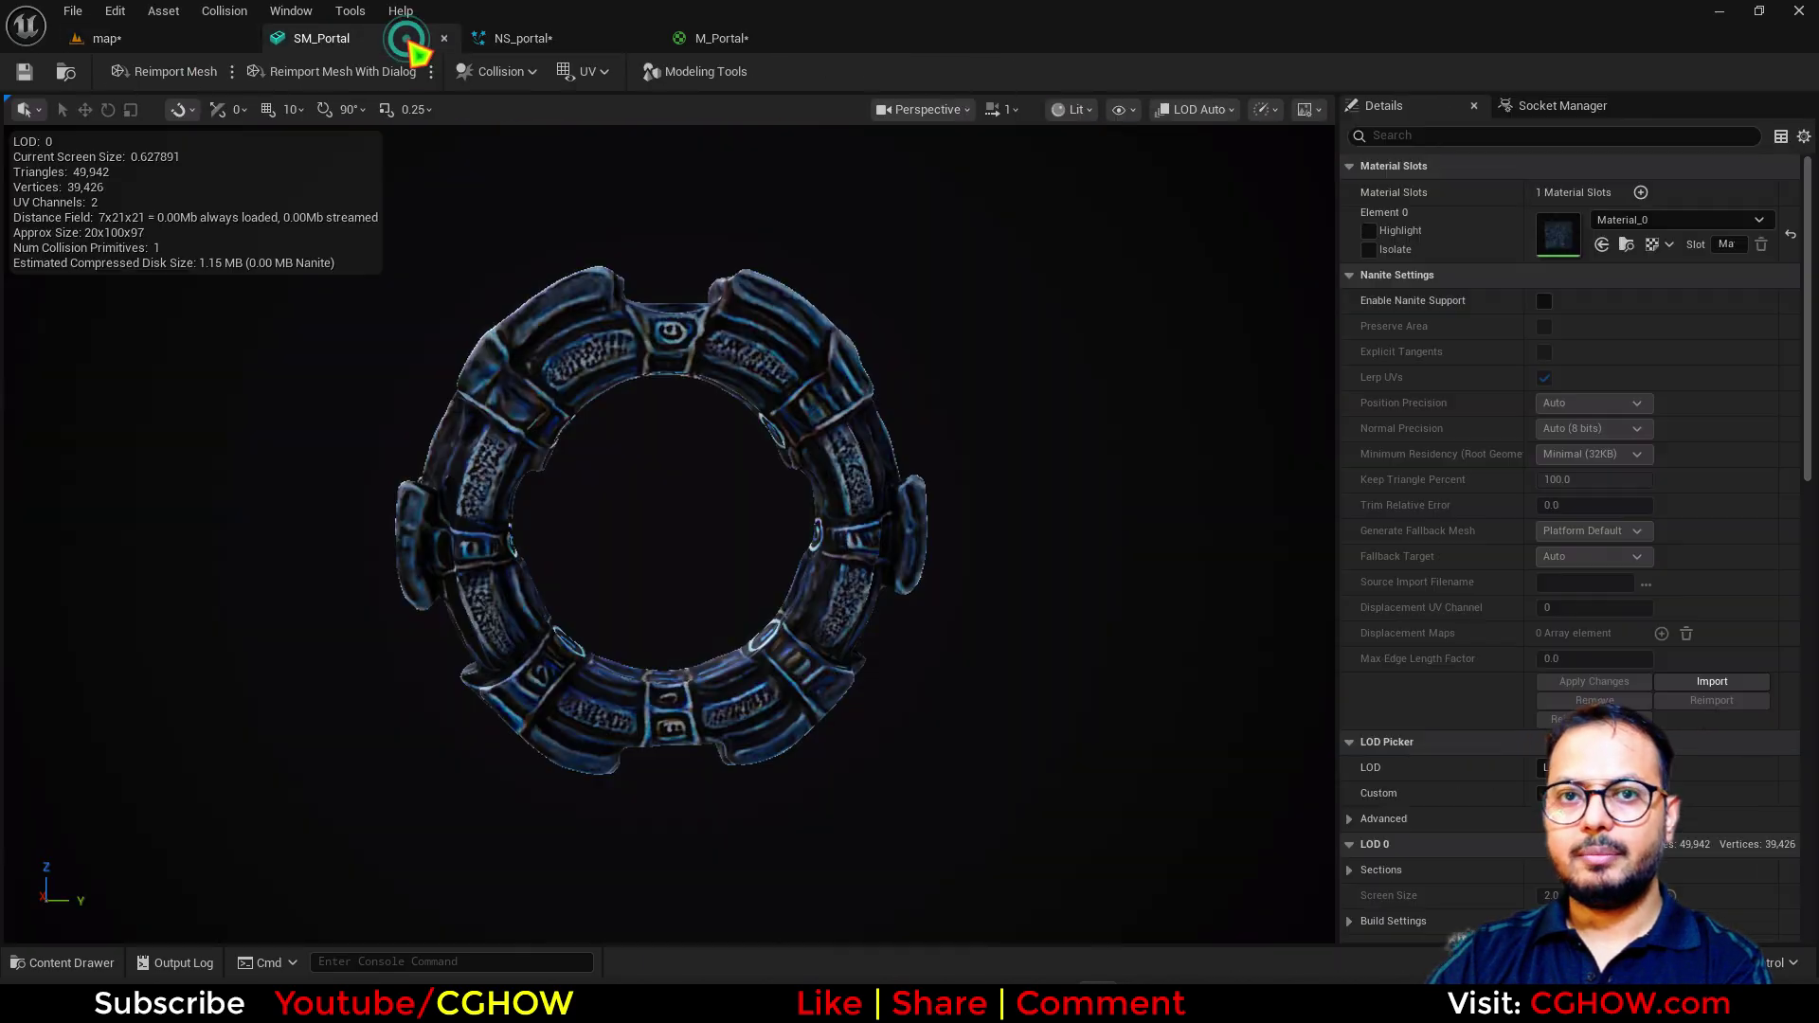
pyautogui.click(559, 39)
pyautogui.click(142, 36)
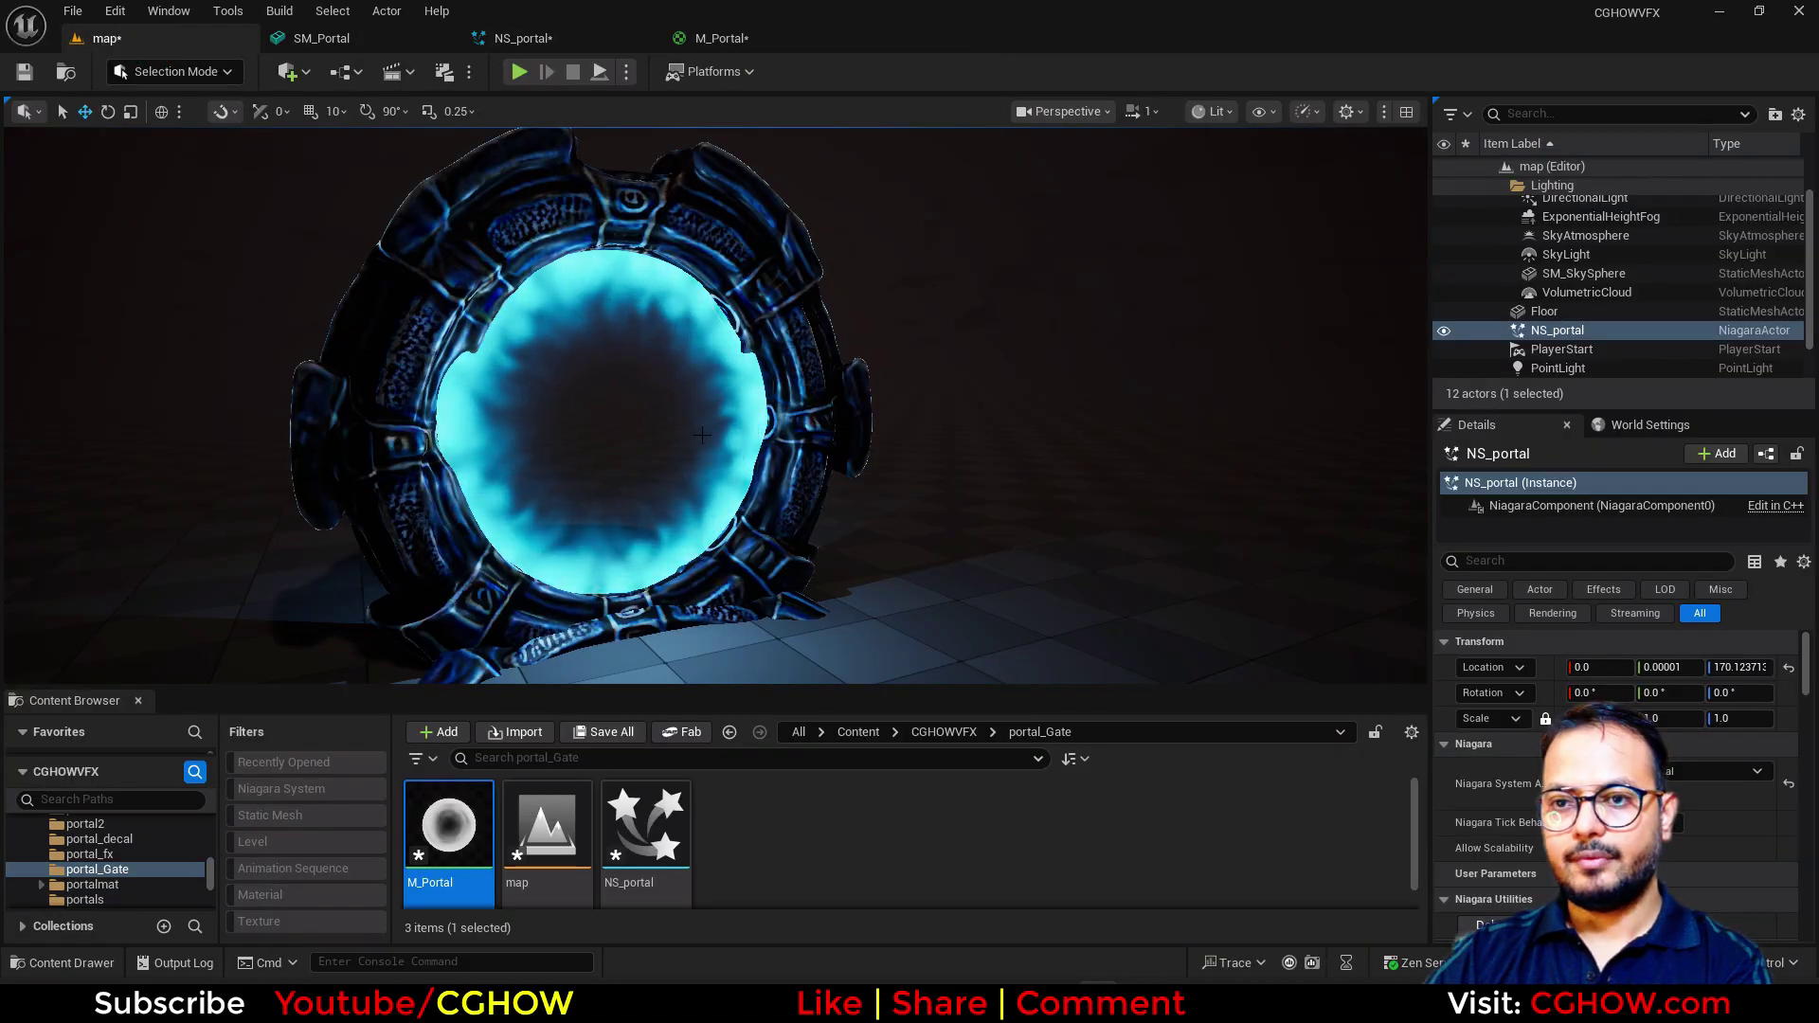
pyautogui.moveTo(852, 482); pyautogui.dragTo(791, 550, button='right')
pyautogui.keyDown('alt'); pyautogui.moveTo(692, 487); pyautogui.dragTo(654, 488); pyautogui.keyUp('alt')
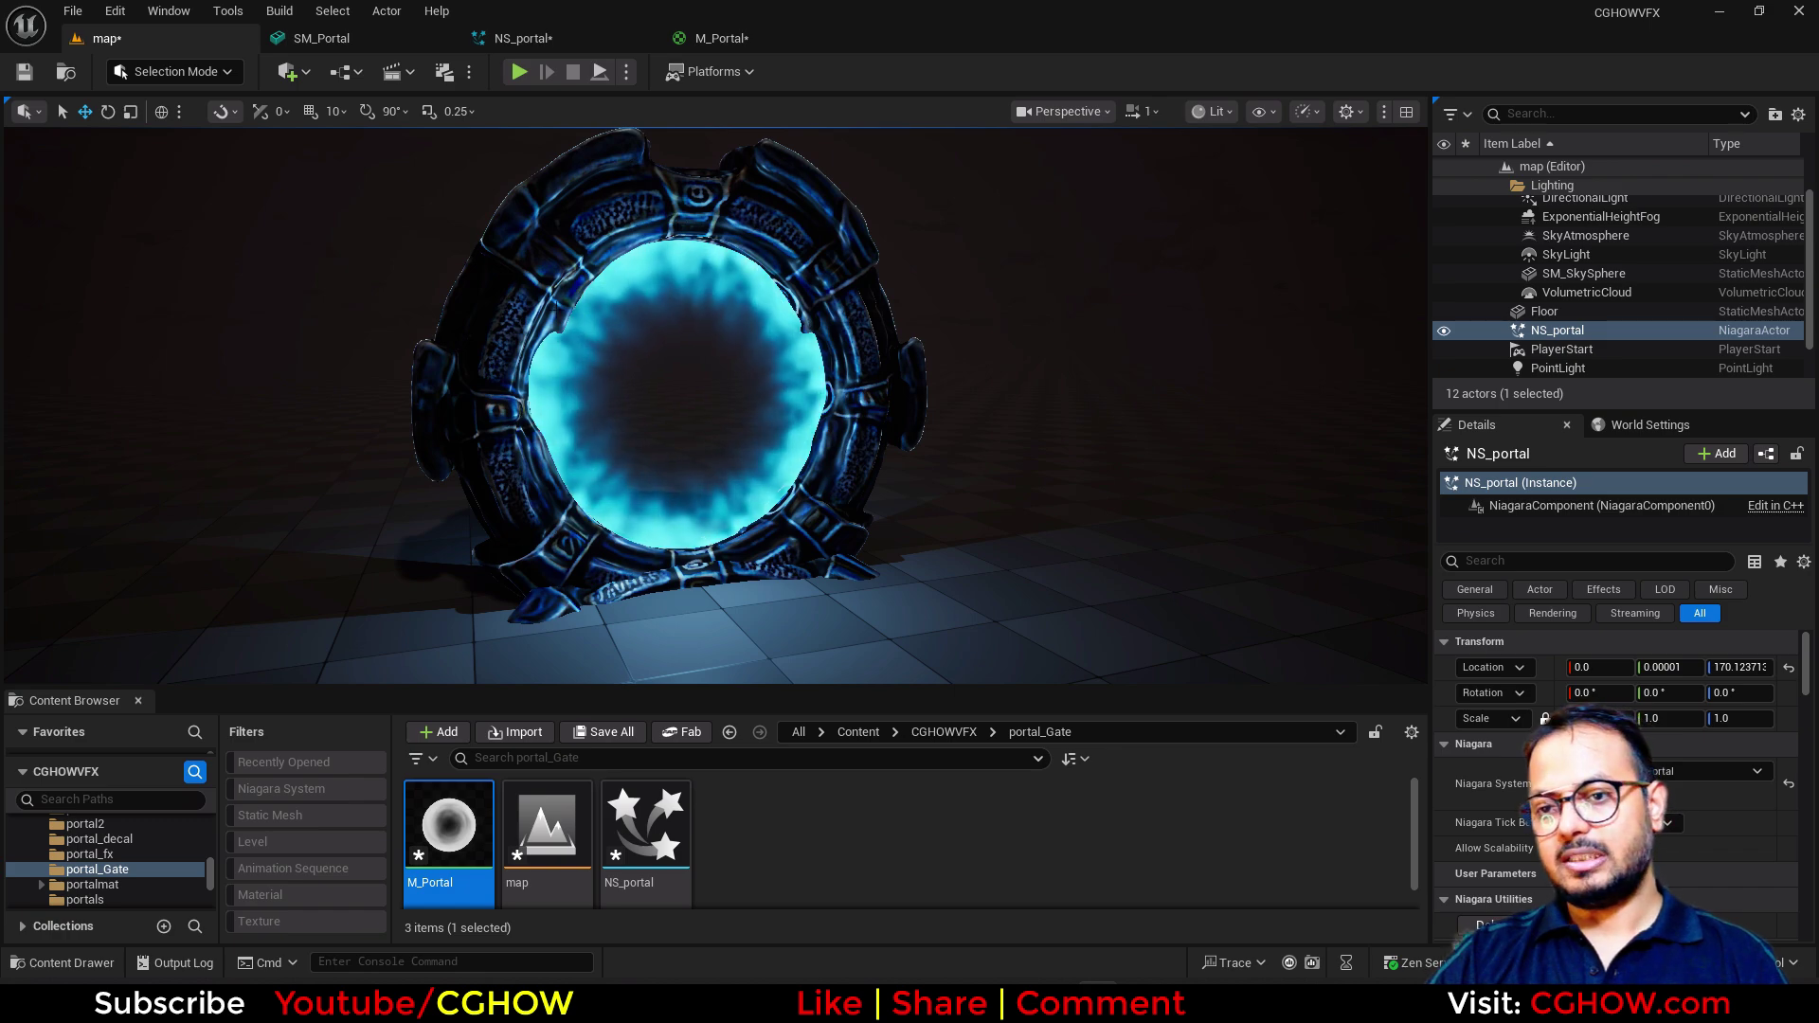
pyautogui.click(519, 38)
pyautogui.scroll(2, 223, 389)
pyautogui.moveTo(402, 319); pyautogui.dragTo(47, 263, button='right')
pyautogui.rightClick(389, 283)
pyautogui.click(478, 342)
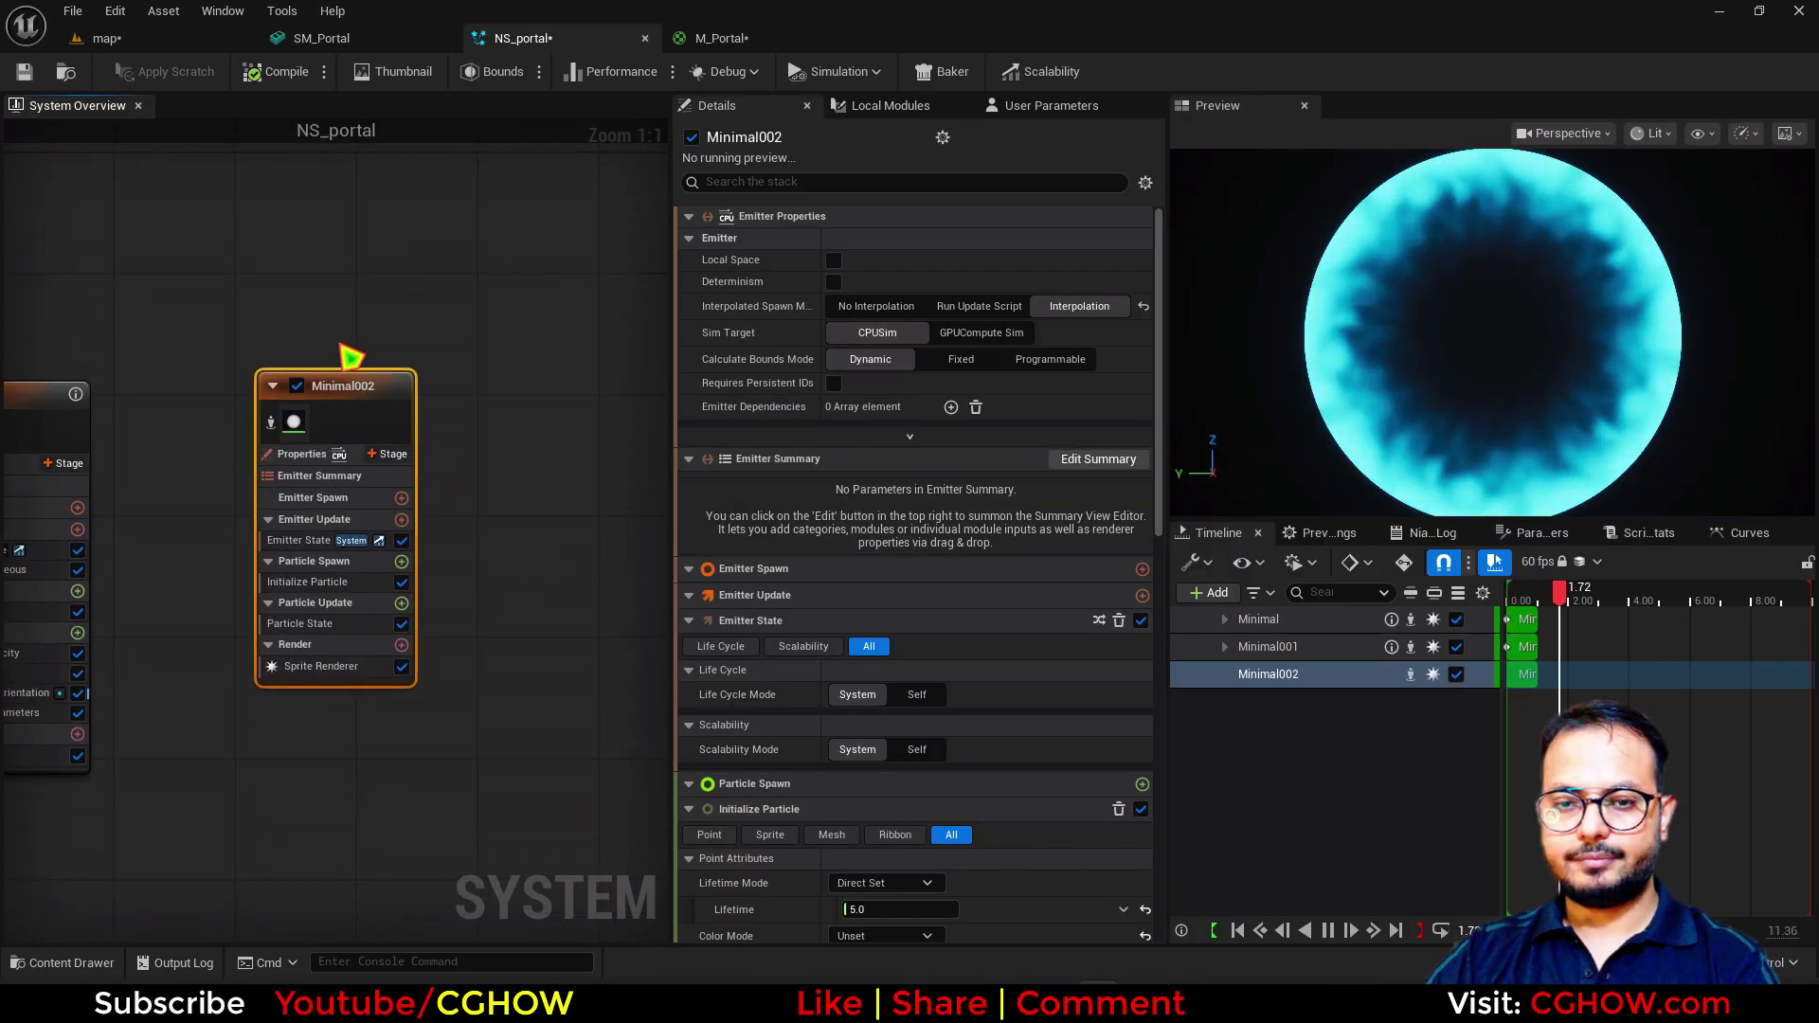
pyautogui.press('Delete')
# Step: Add a Fountain emitter to NS_portal, removing its Gravity Force module and disabling Add Velocity
pyautogui.rightClick(341, 346)
pyautogui.click(417, 381)
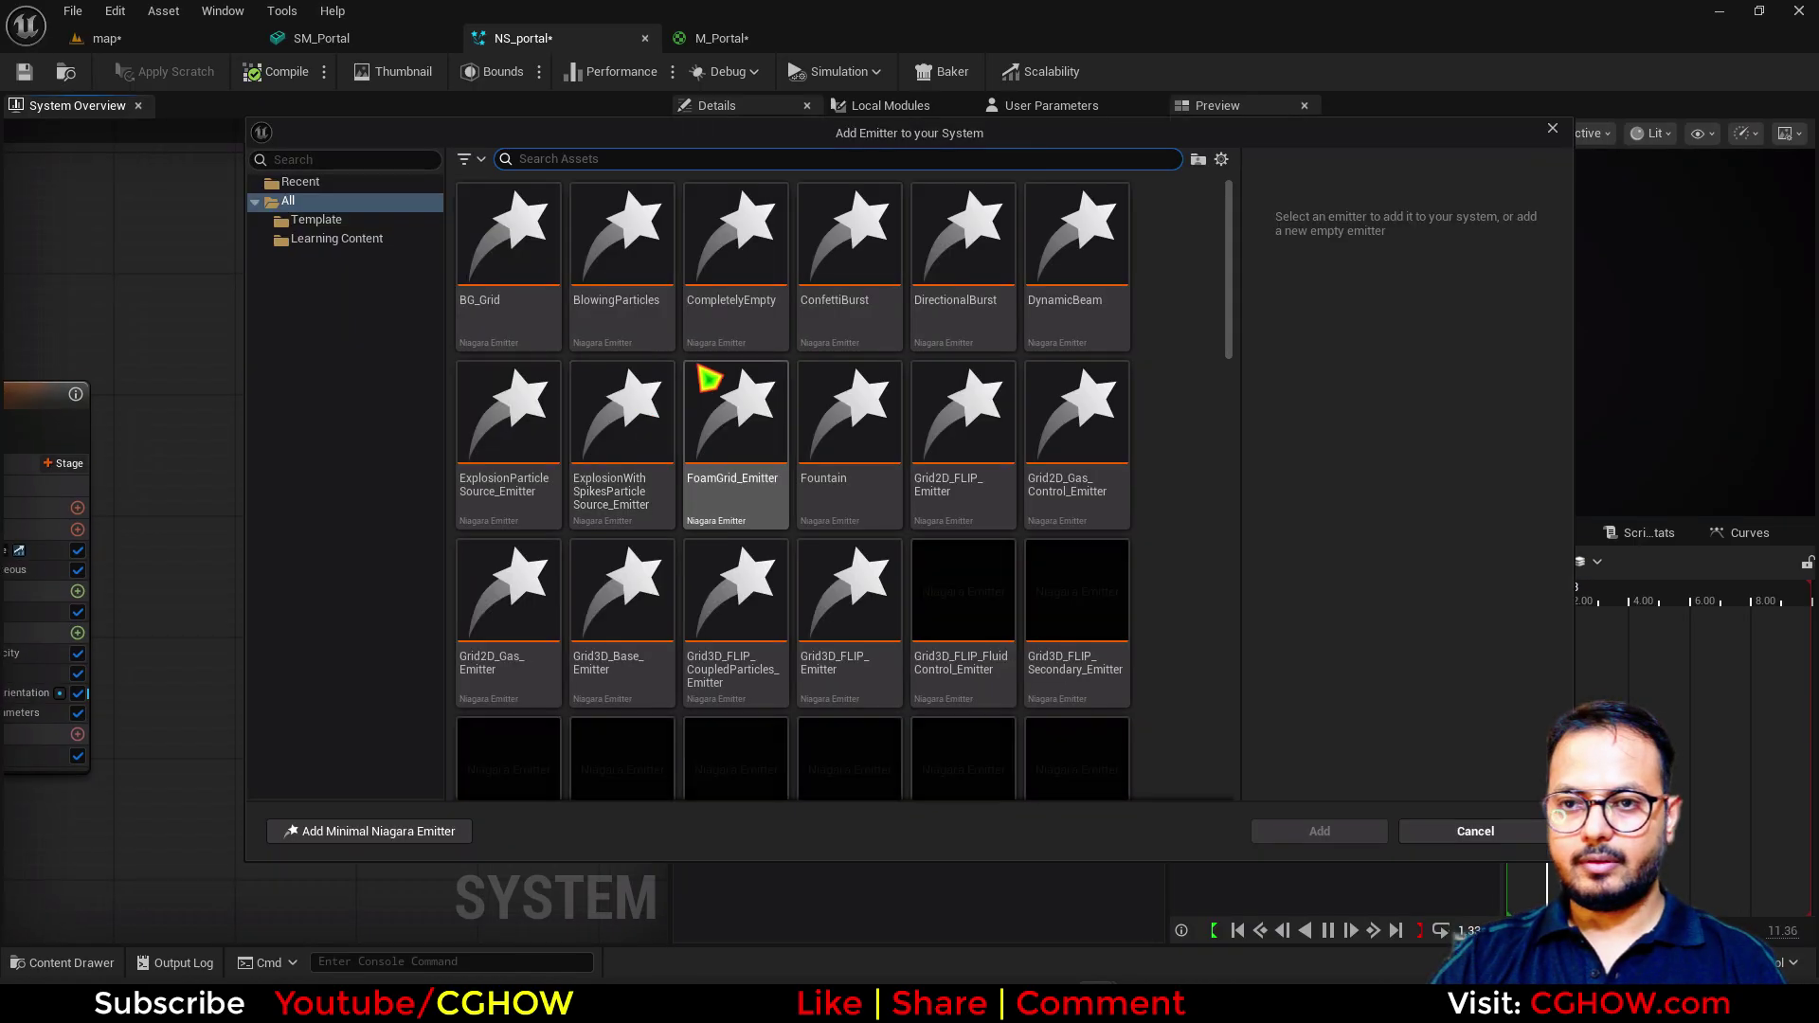
pyautogui.click(867, 442)
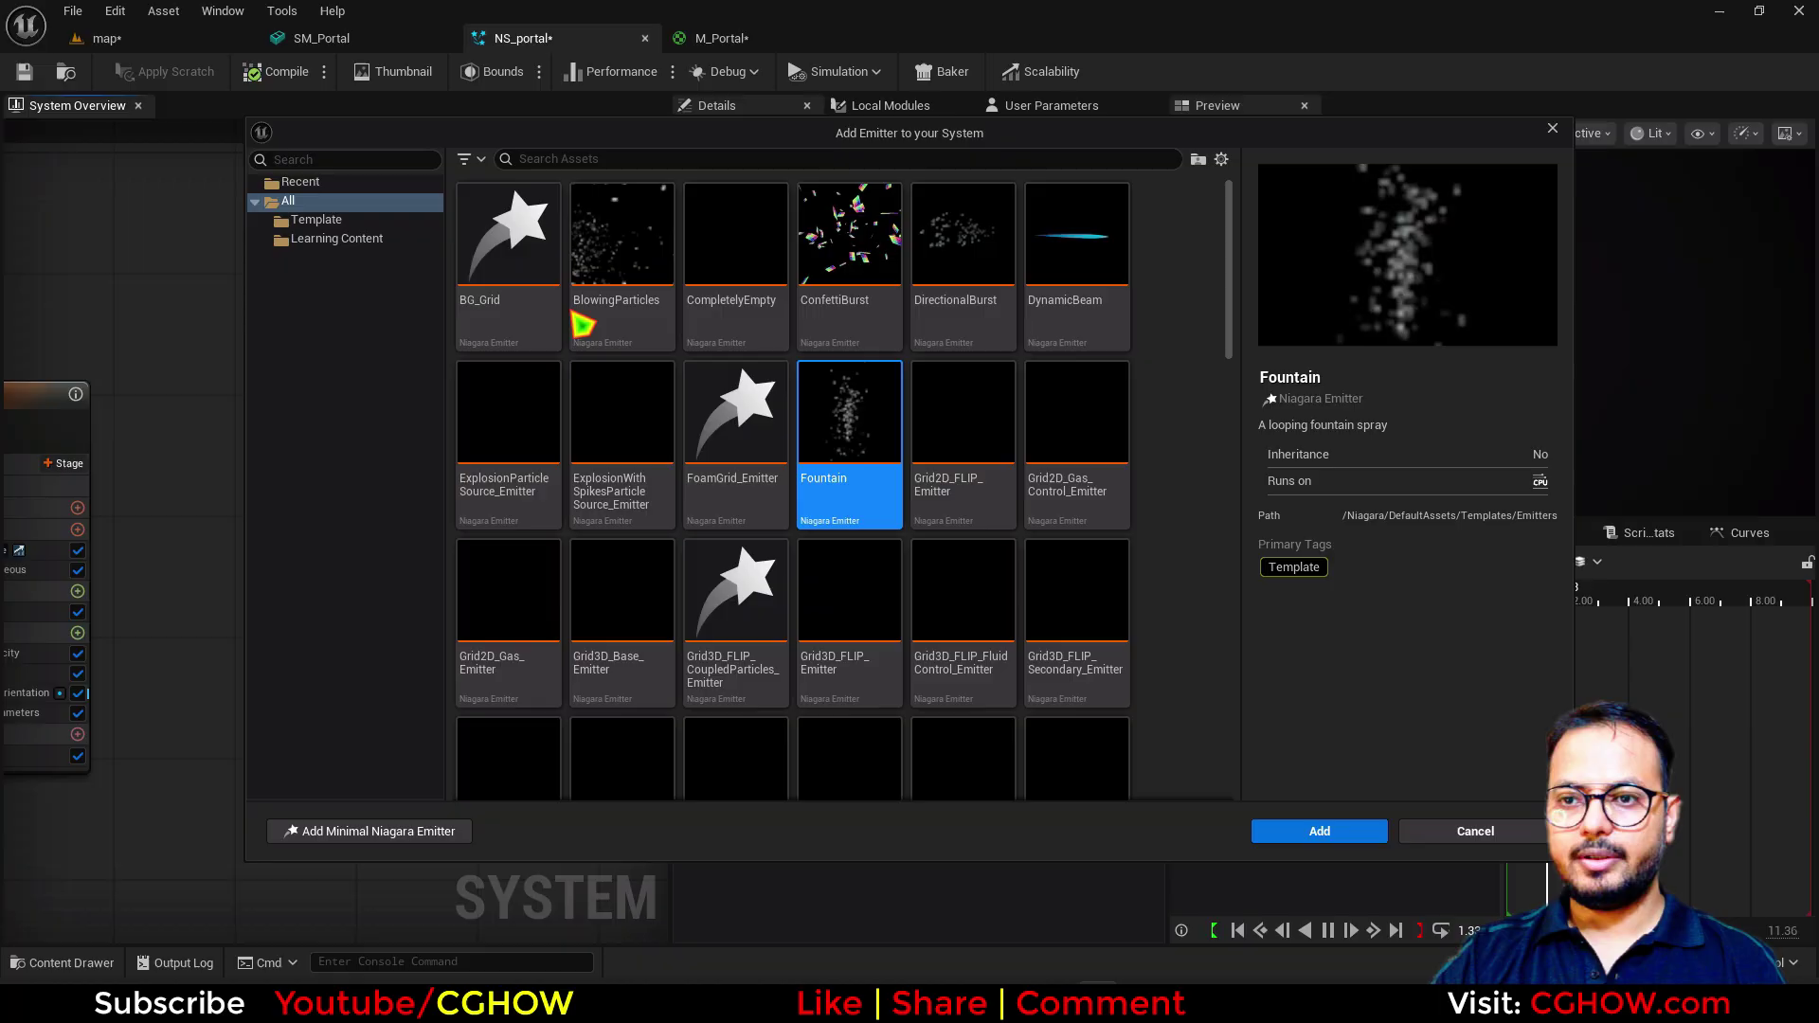
pyautogui.click(1320, 831)
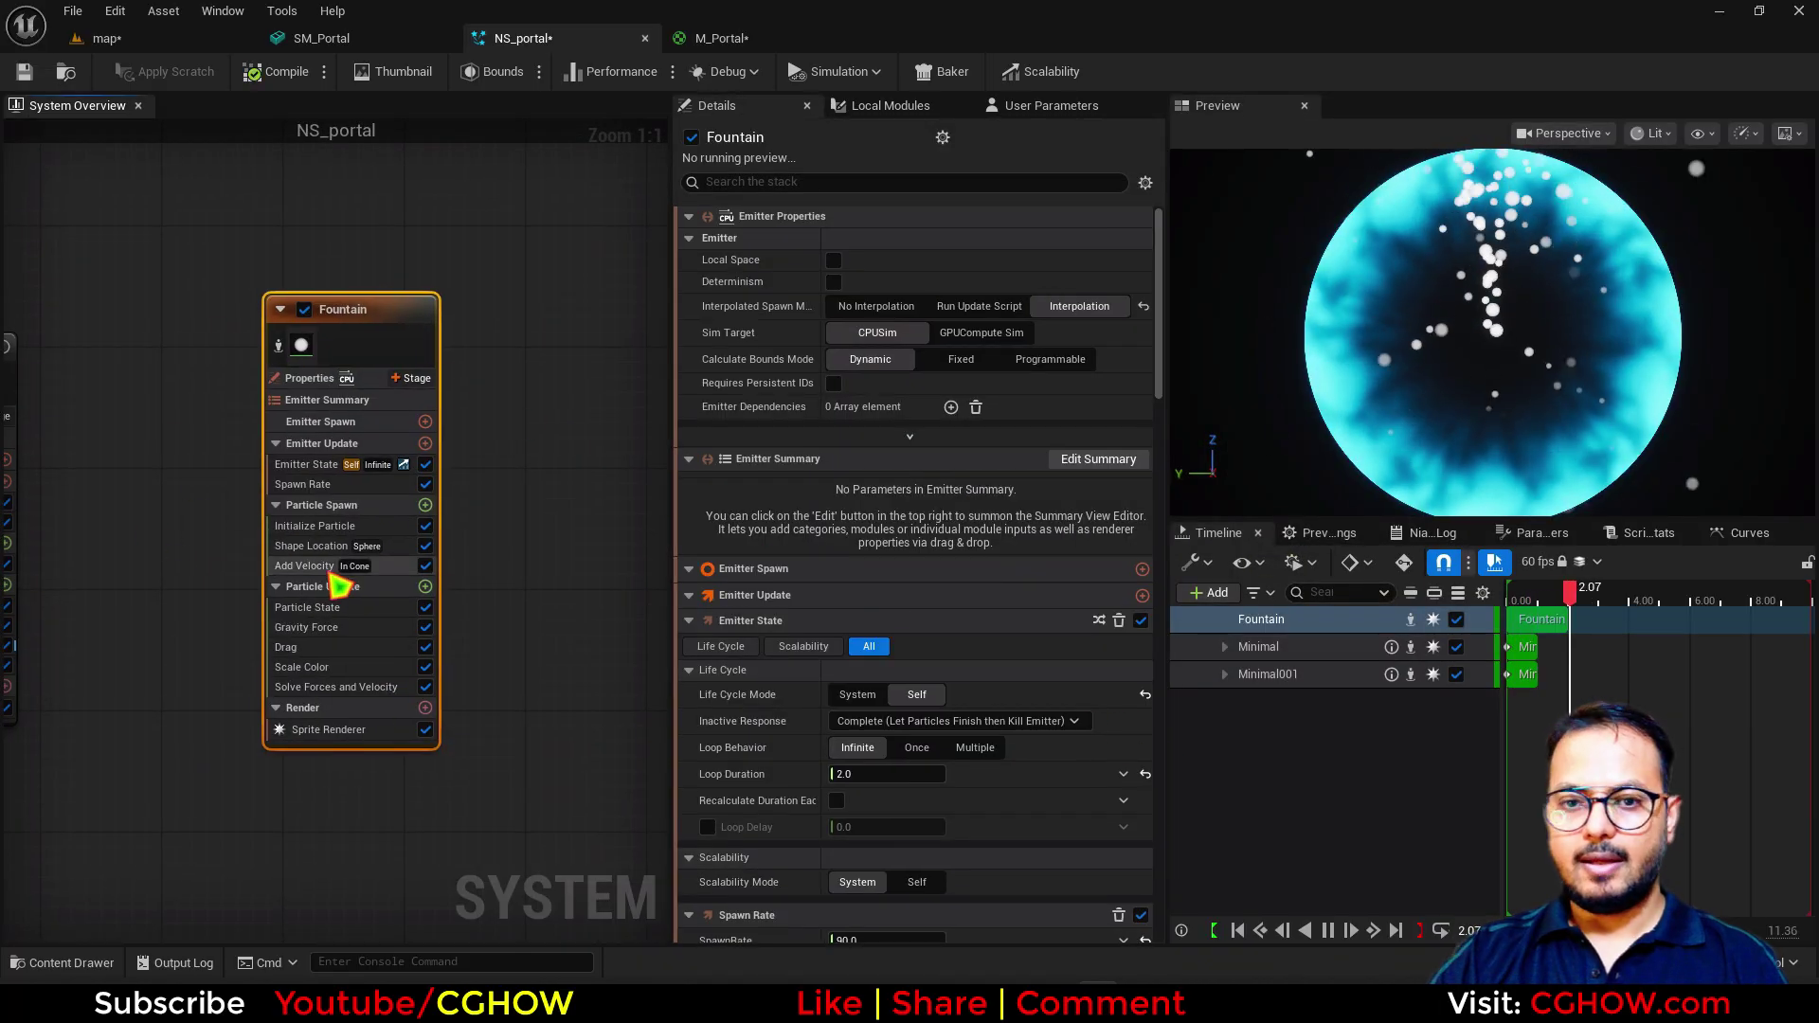
pyautogui.click(336, 627)
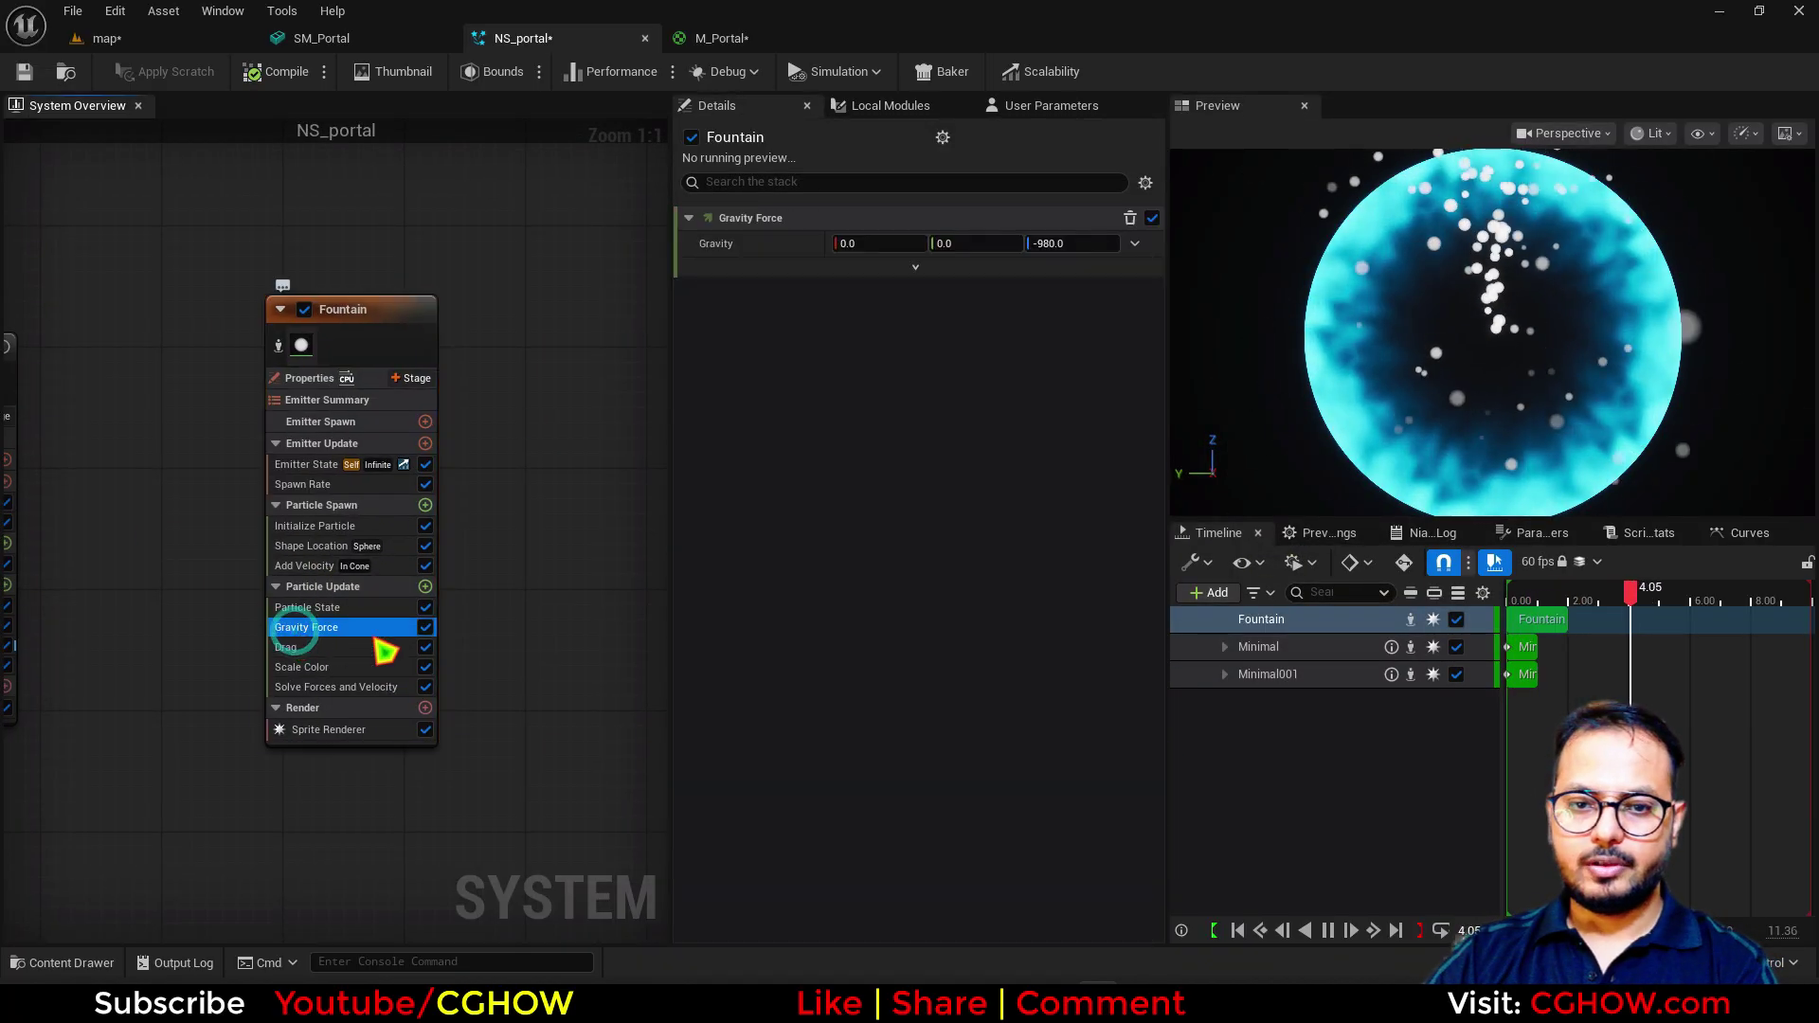
pyautogui.press('Delete')
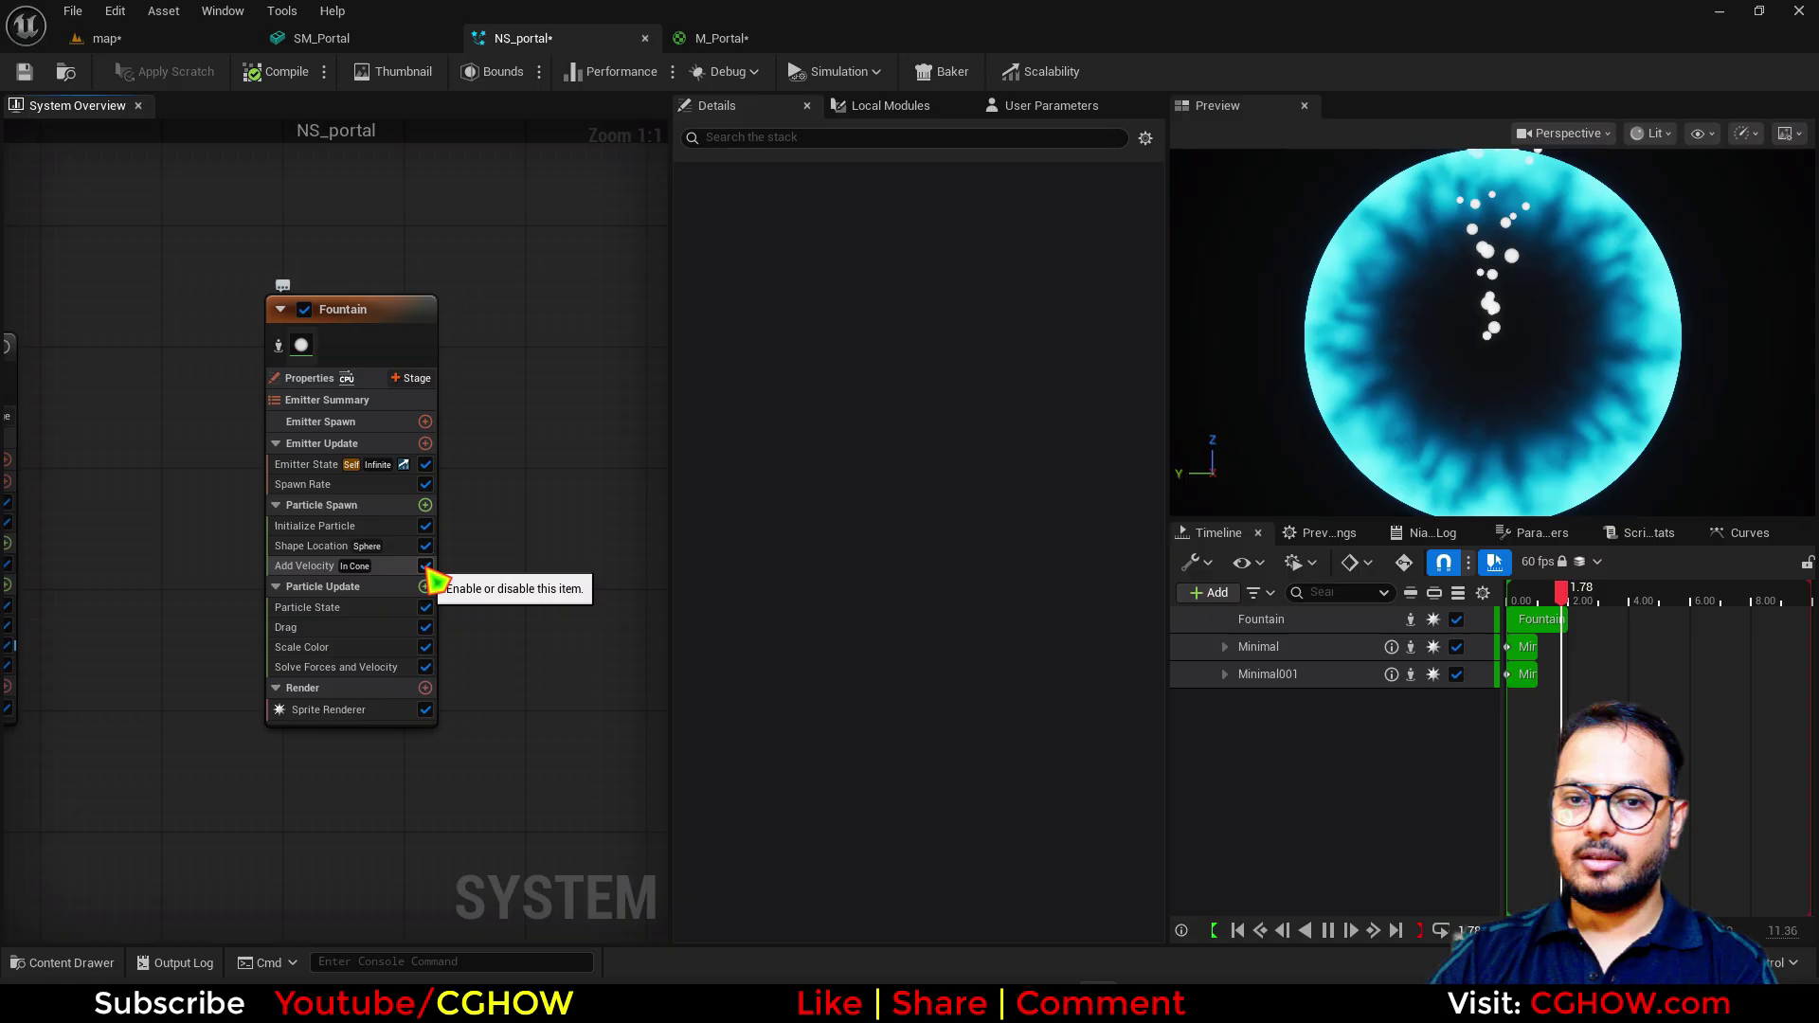
# Step: Set the Fountain's Shape Location primitive to Torus with a Handle Radius of 0 and inspect the particle ring at an angle
pyautogui.click(298, 547)
pyautogui.click(867, 292)
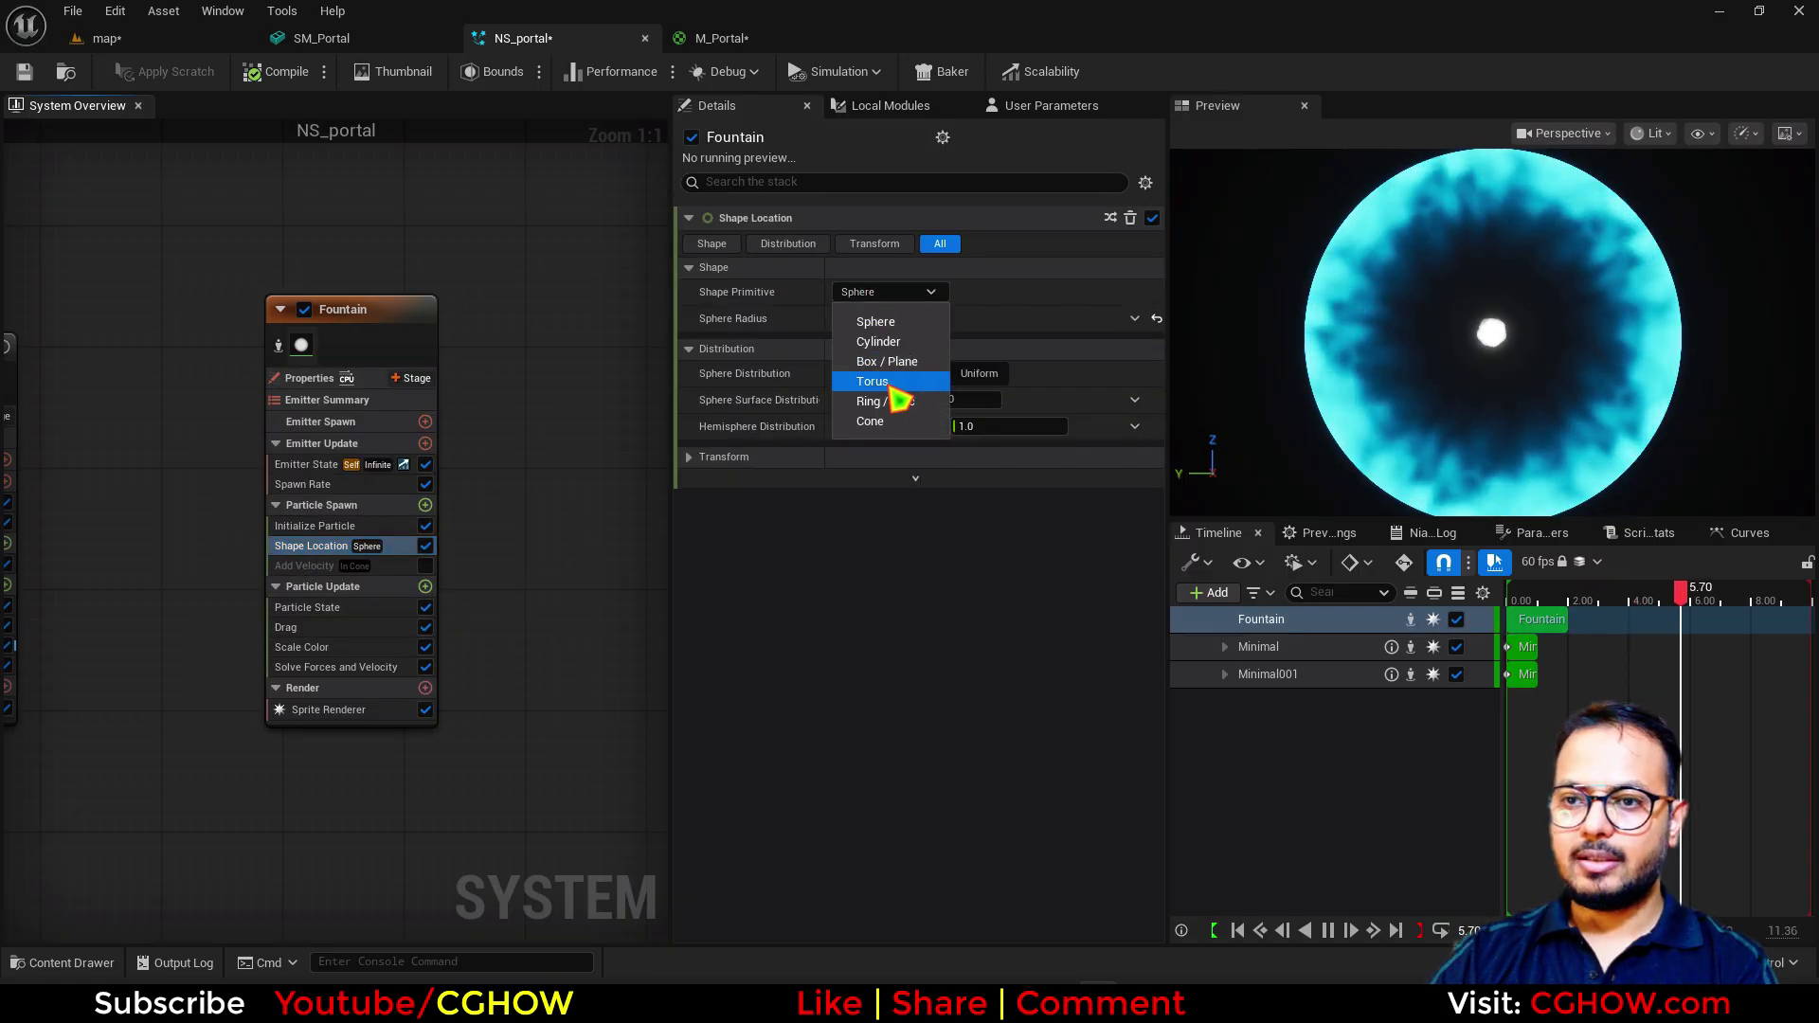
pyautogui.click(892, 383)
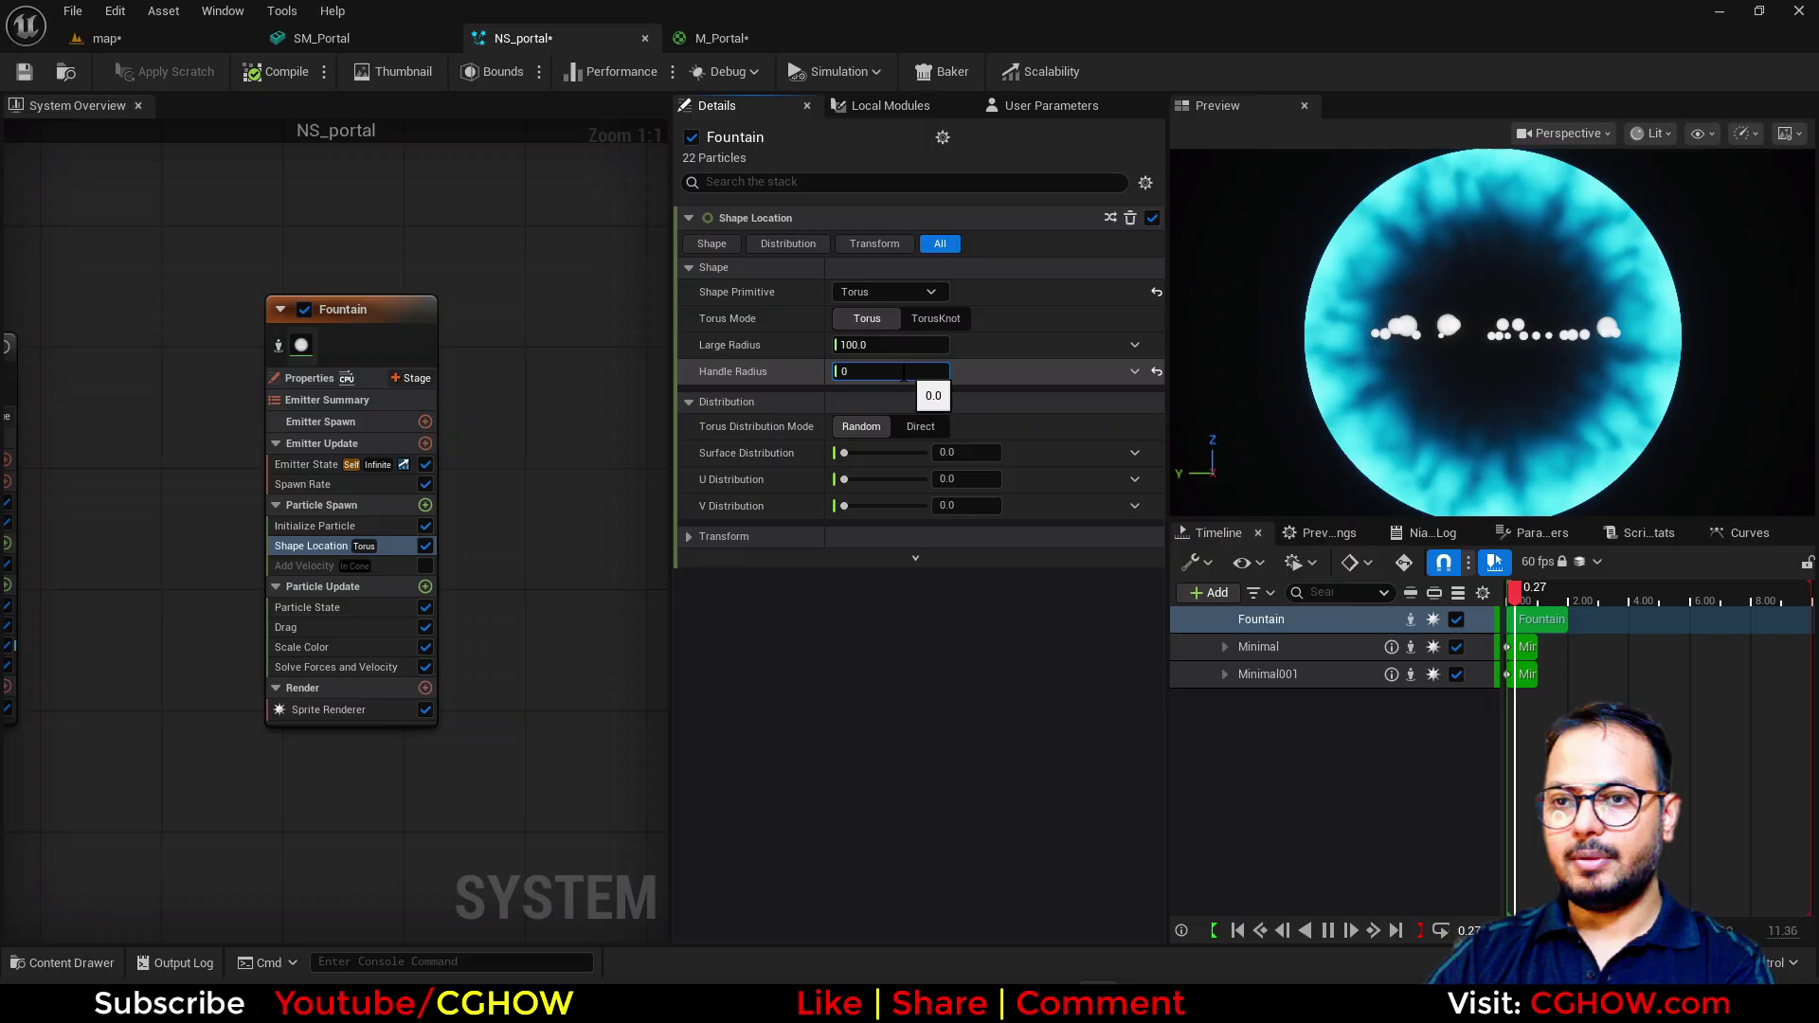
pyautogui.press('Return')
pyautogui.moveTo(1492, 332); pyautogui.dragTo(1478, 389)
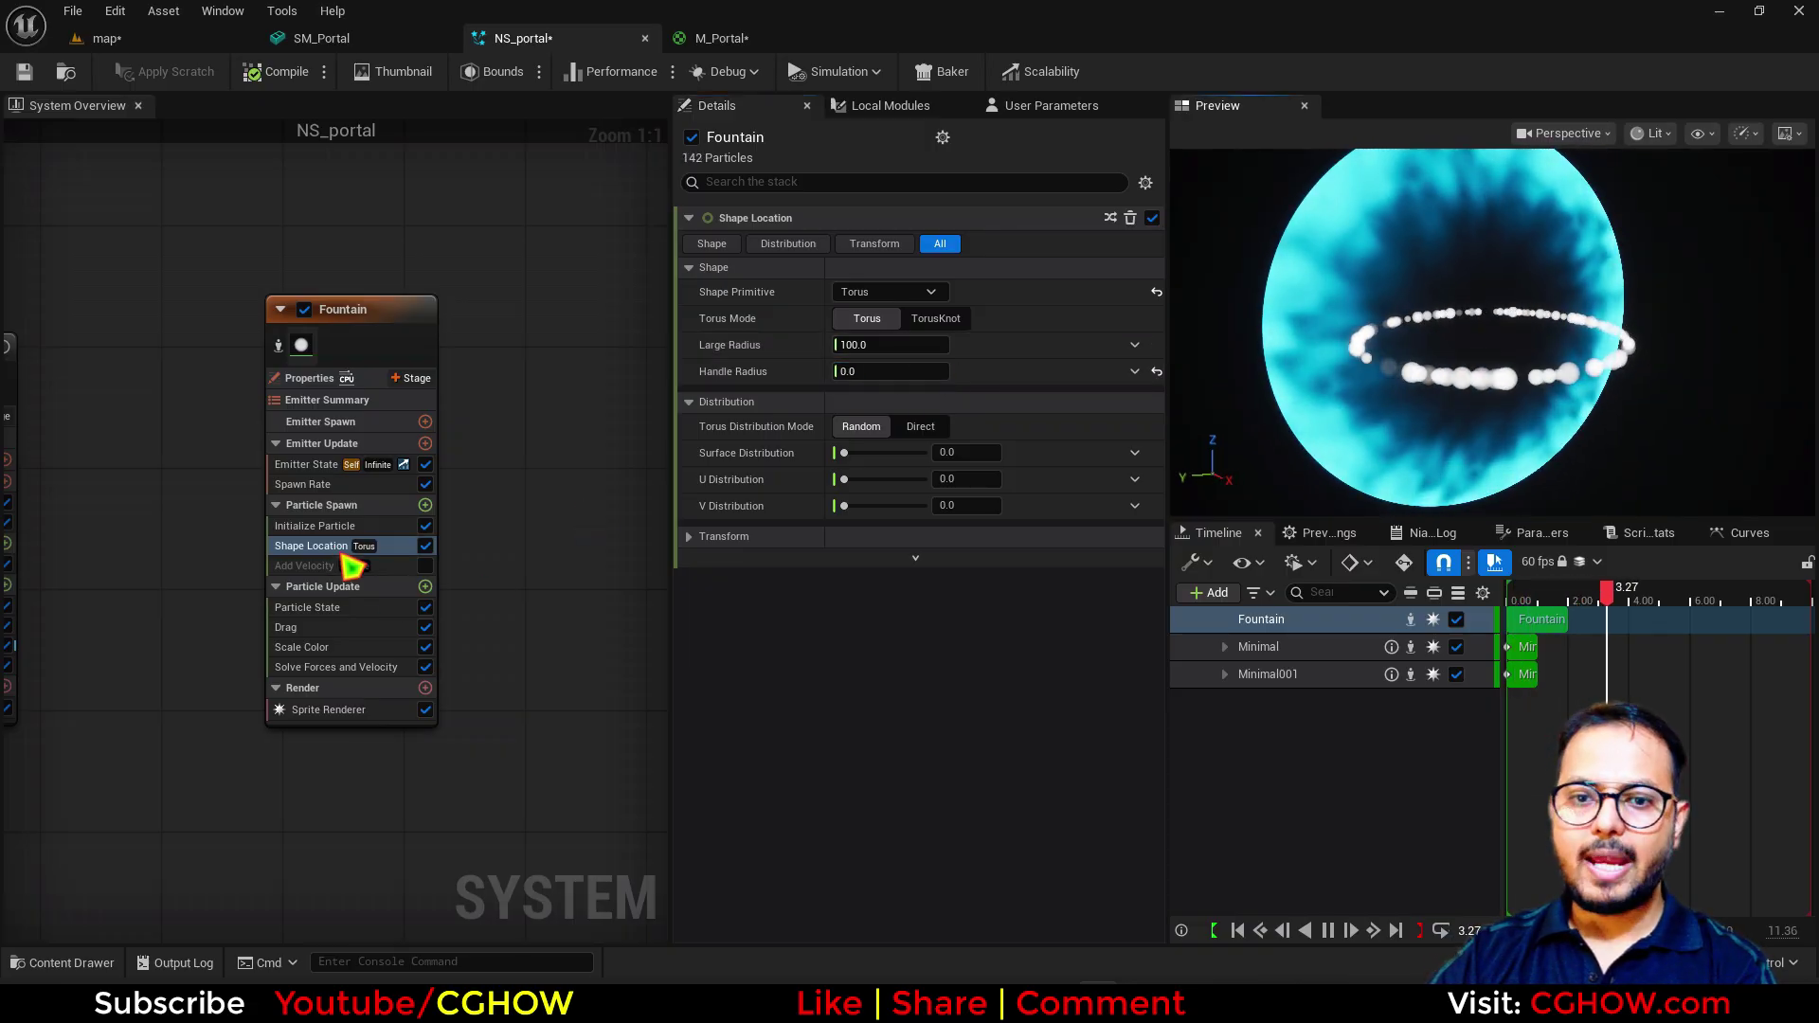
# Step: Set the torus's Rotation Mode to Axis Angle and its Large Radius to about 146.48 so the particles follow the portal rim
pyautogui.click(689, 538)
pyautogui.click(885, 640)
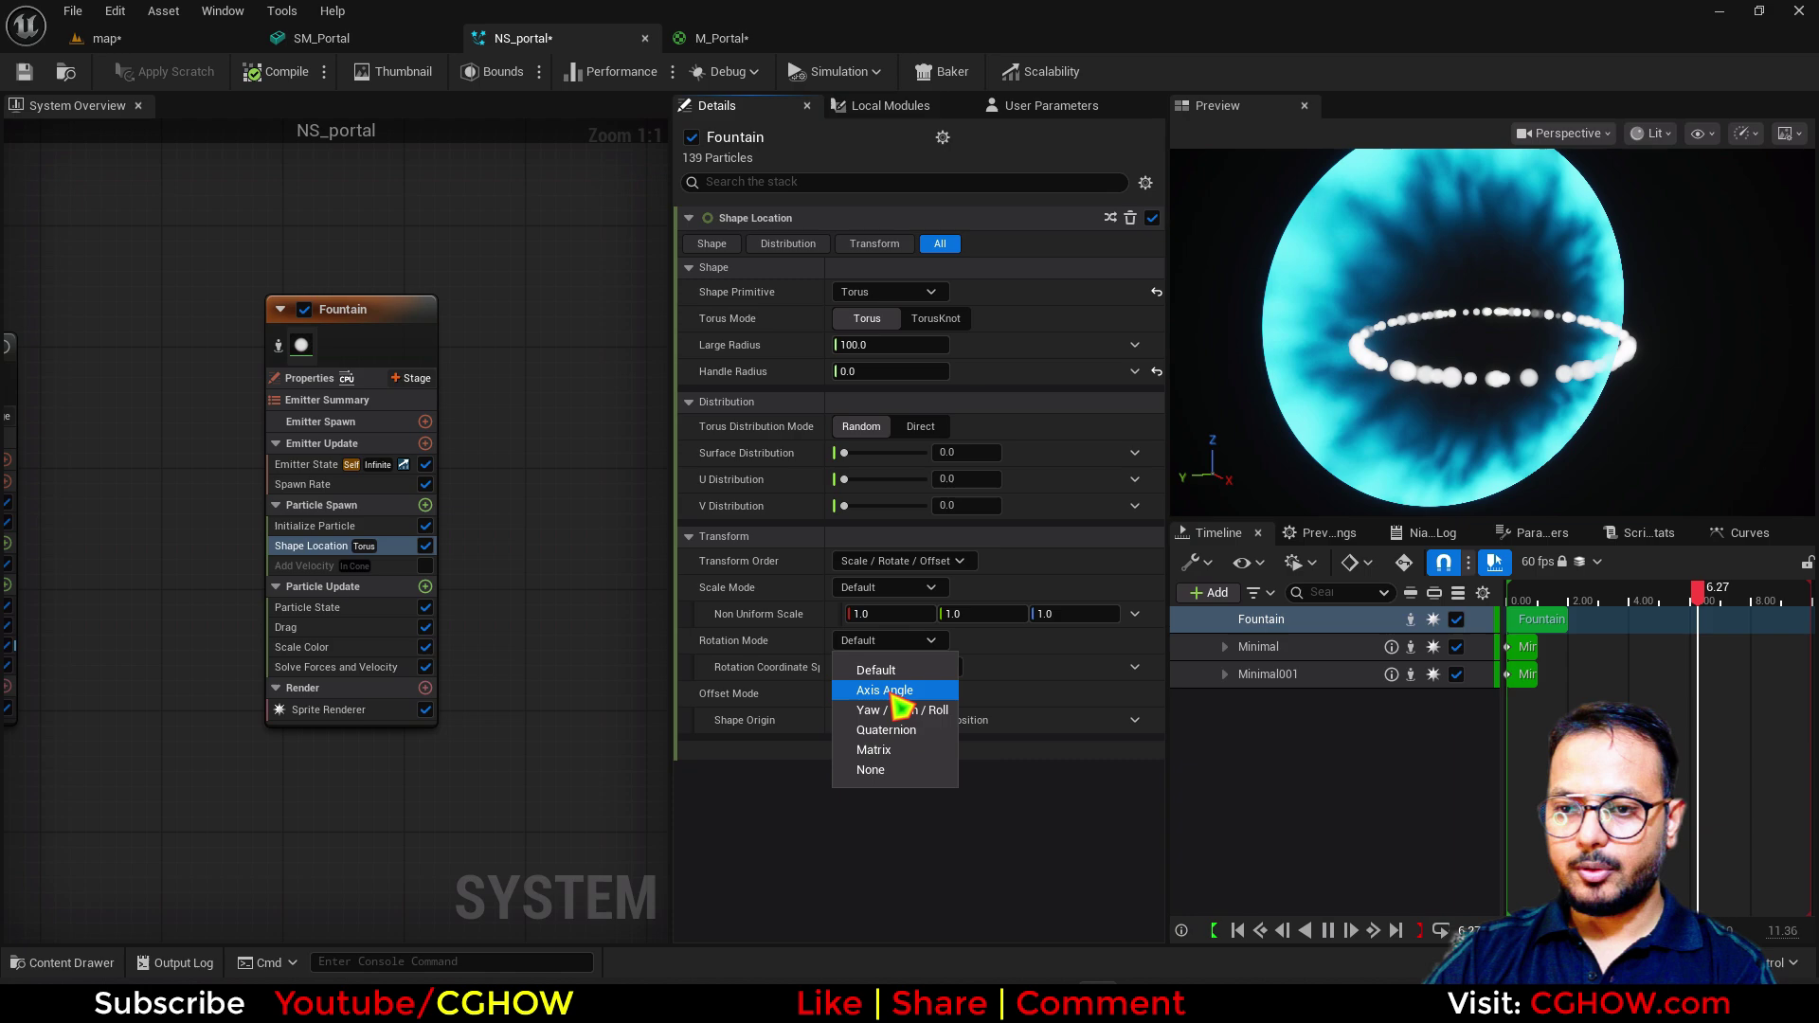
pyautogui.click(885, 695)
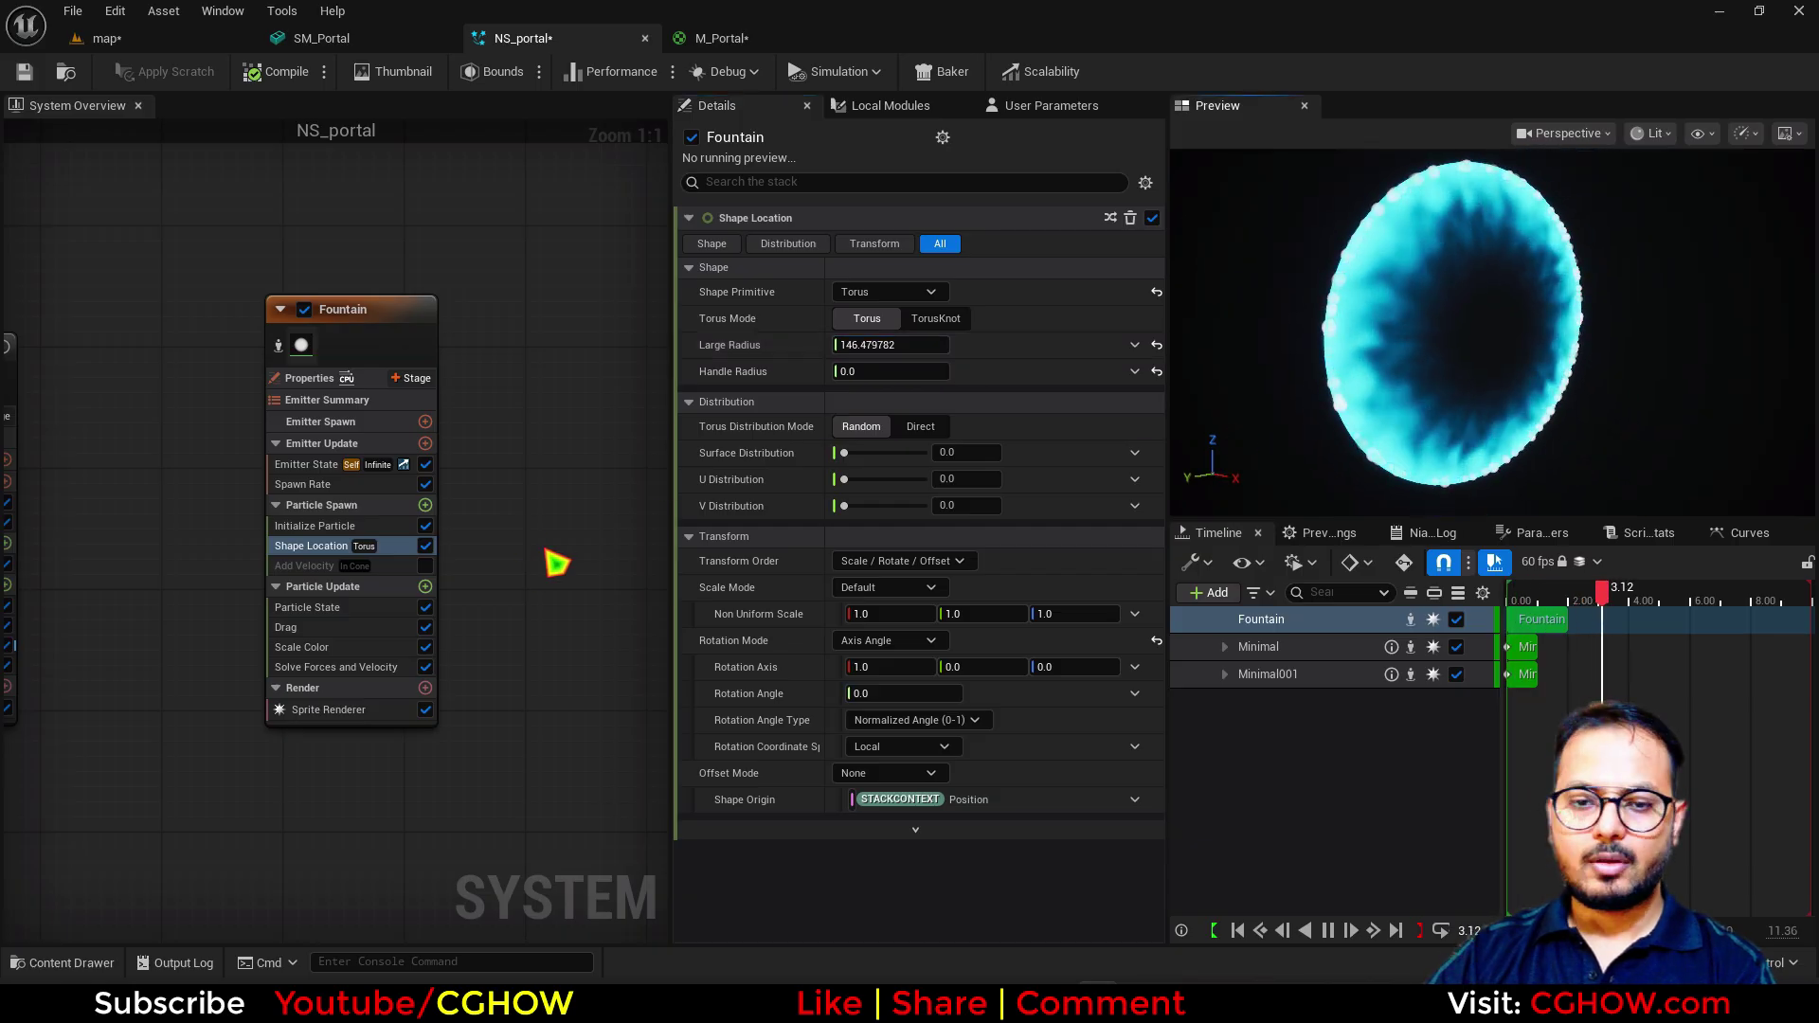
# Step: Enable the Fountain's Add Velocity module and set it to Linear mode with an X velocity of 100
pyautogui.click(298, 581)
pyautogui.click(531, 474)
pyautogui.click(305, 566)
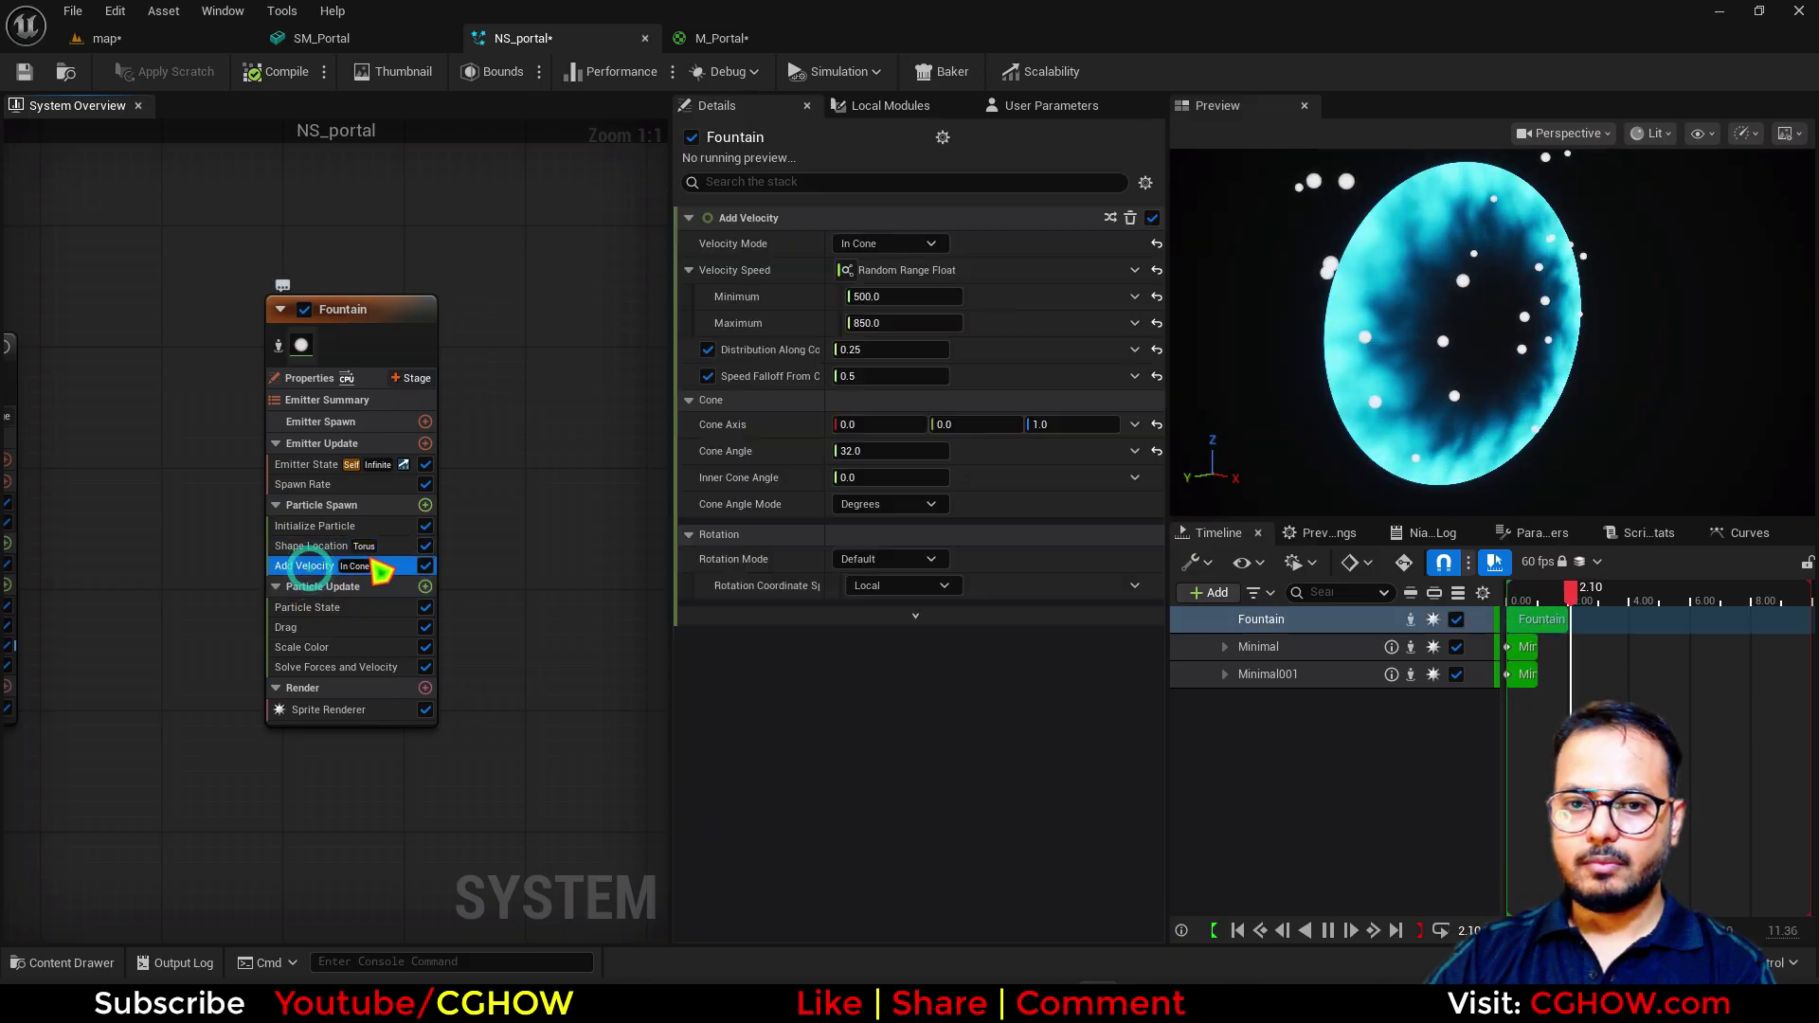
pyautogui.click(891, 245)
pyautogui.click(896, 275)
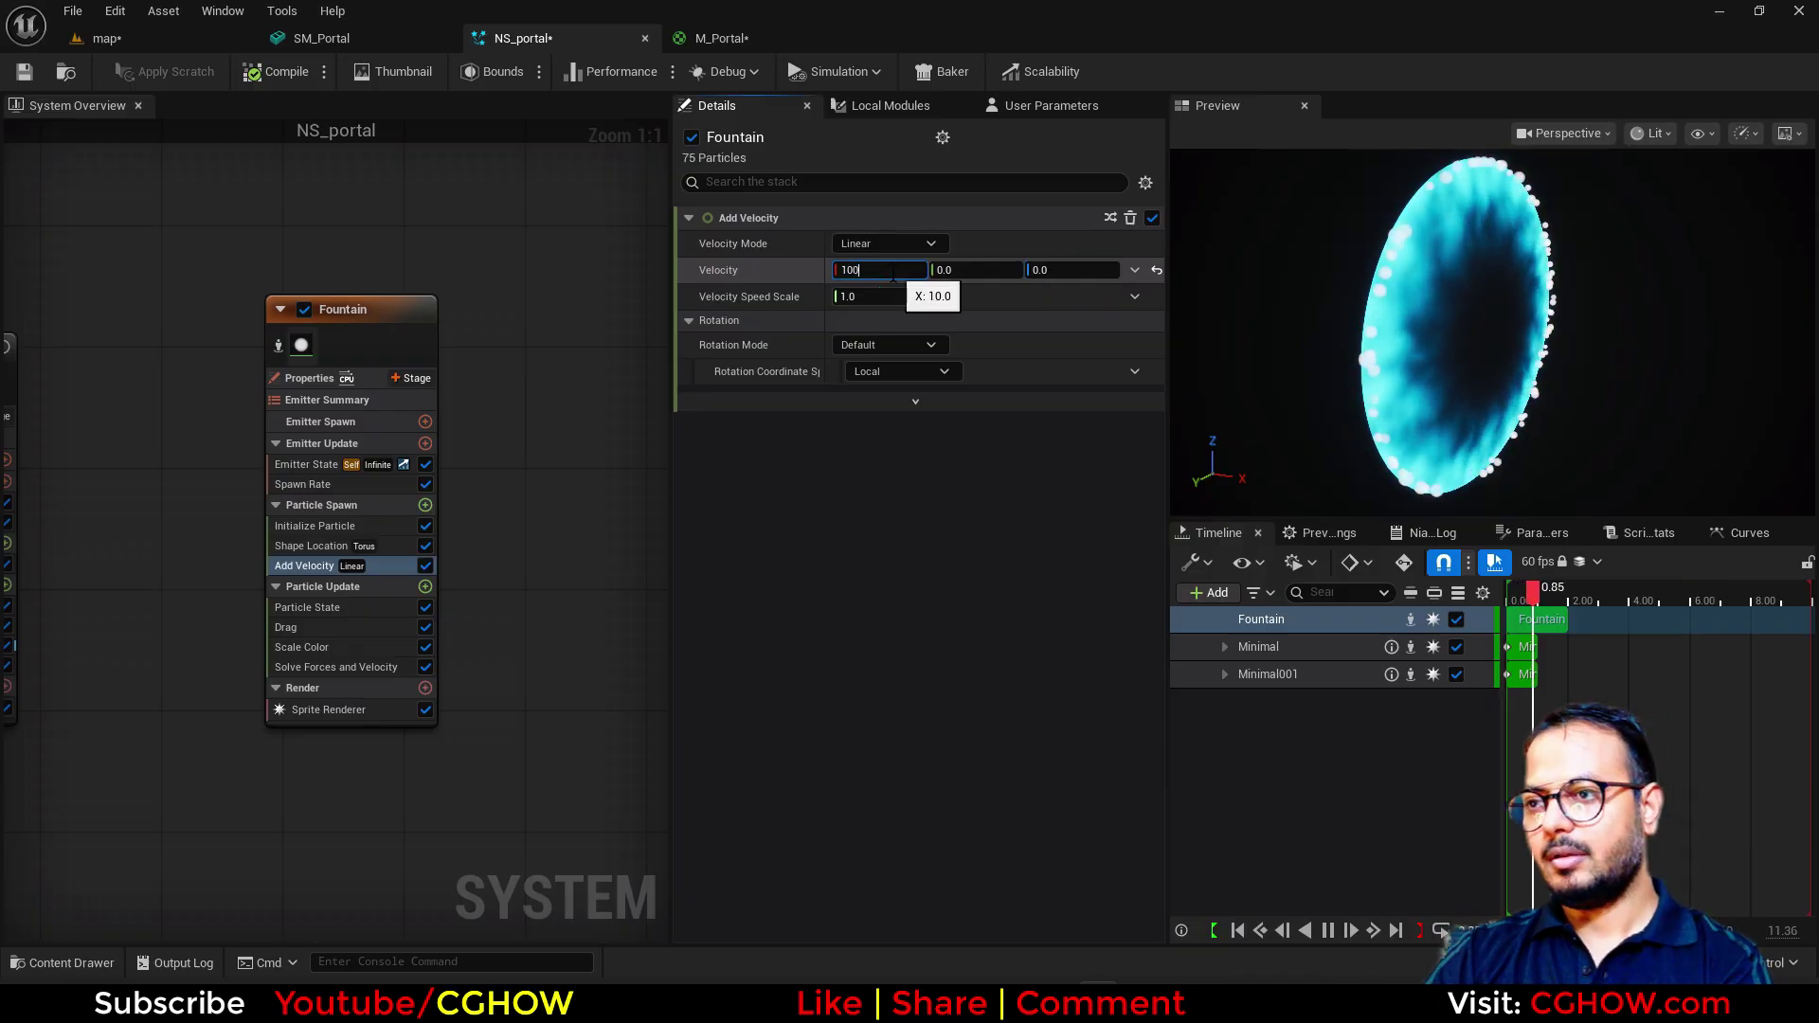
# Step: Set the Fountain's linear X velocity to -100, checking the particle direction in the map, and close the SM_Portal editor
pyautogui.click(123, 37)
pyautogui.click(521, 38)
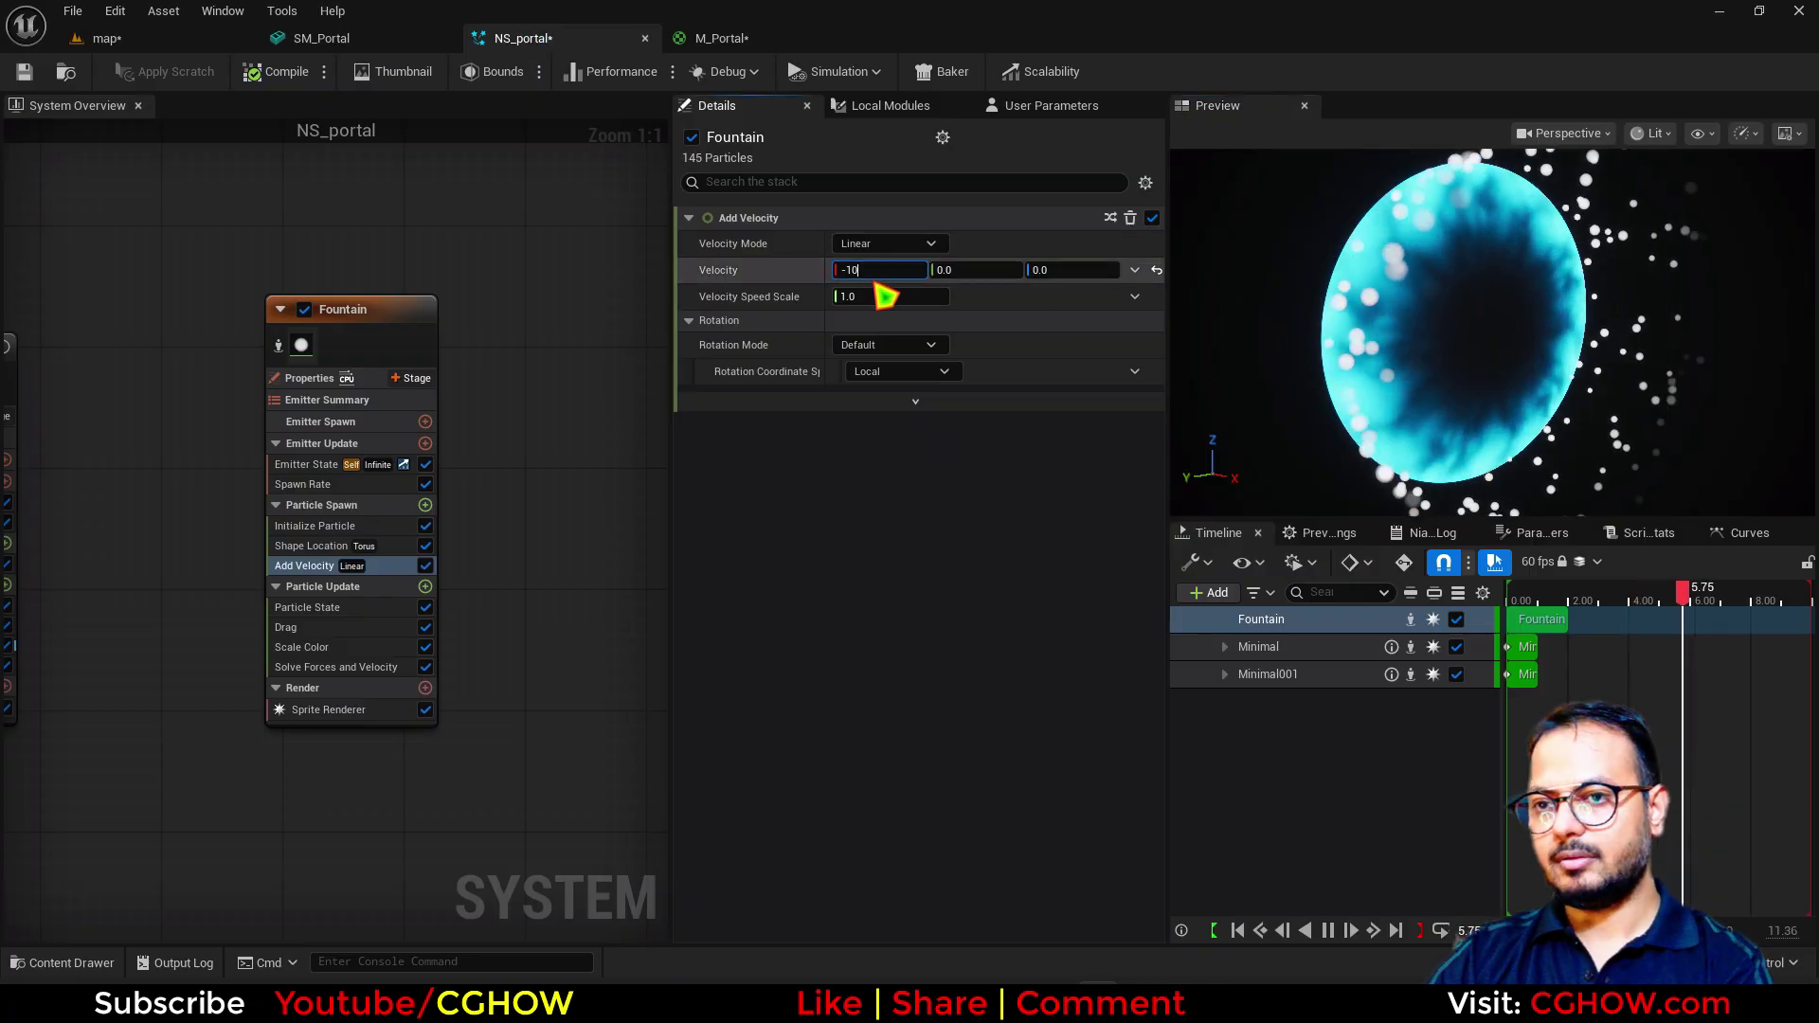
pyautogui.click(179, 40)
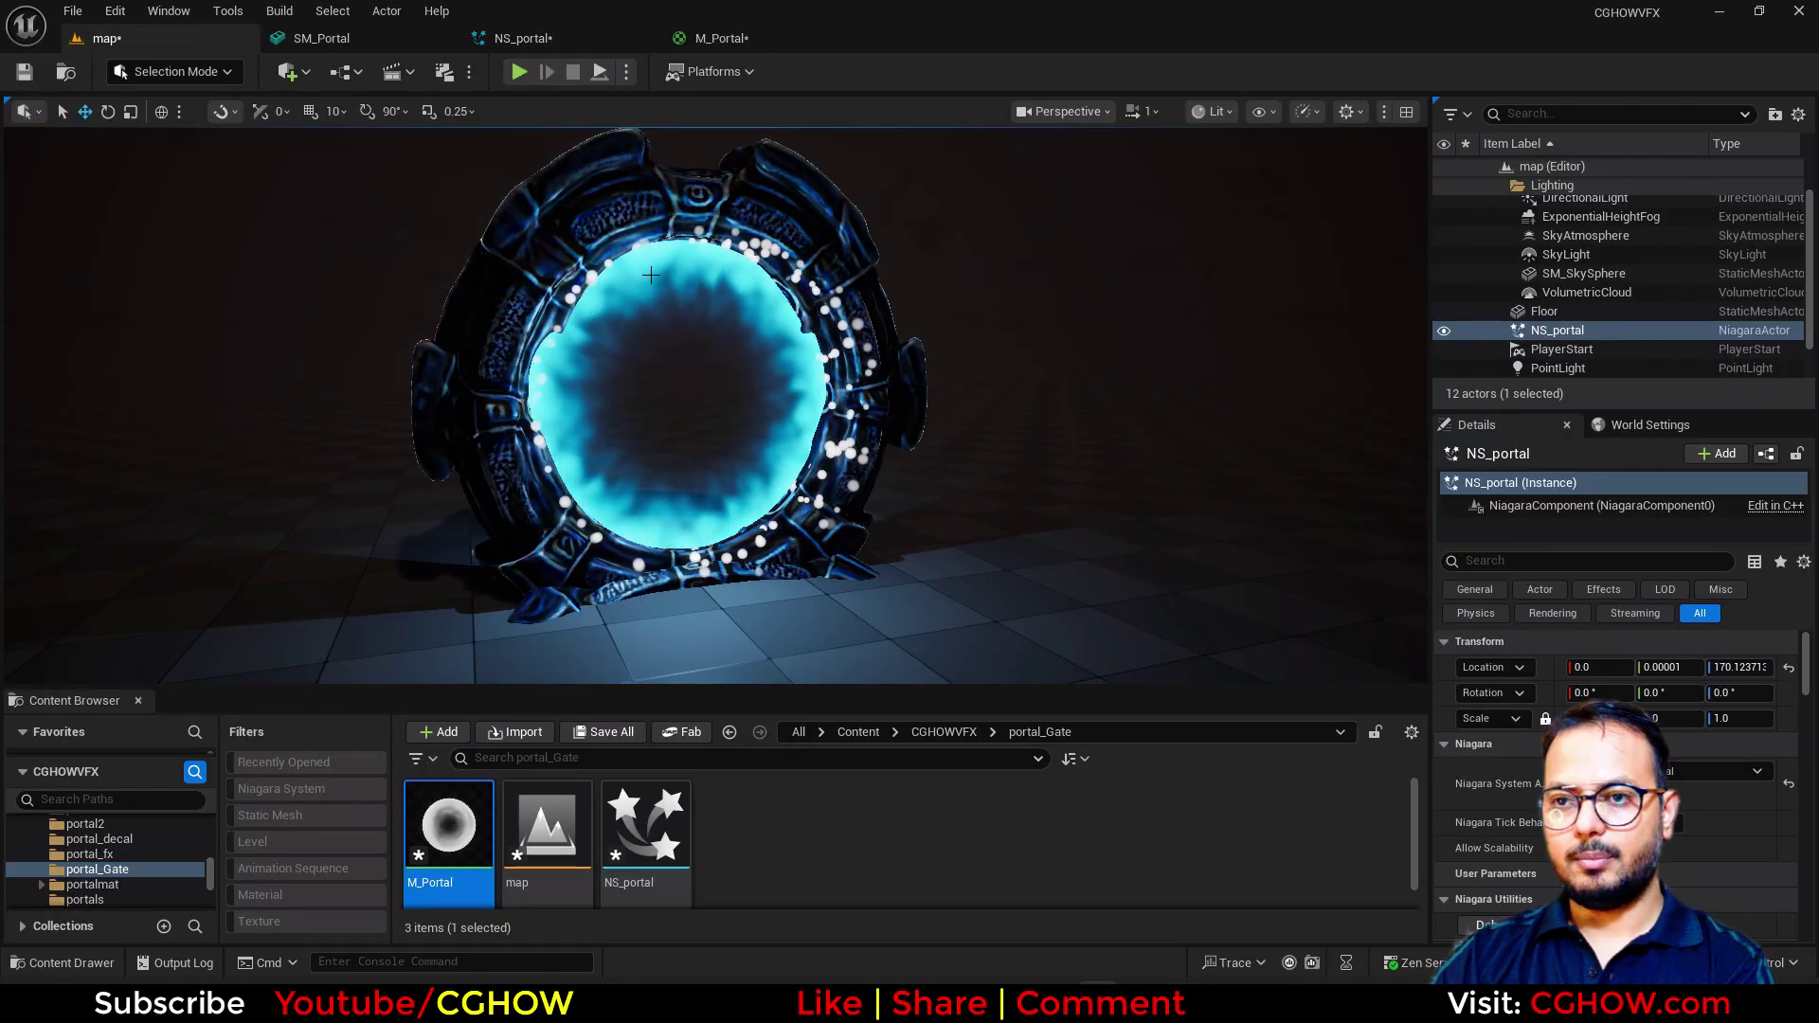
pyautogui.click(327, 38)
pyautogui.click(444, 38)
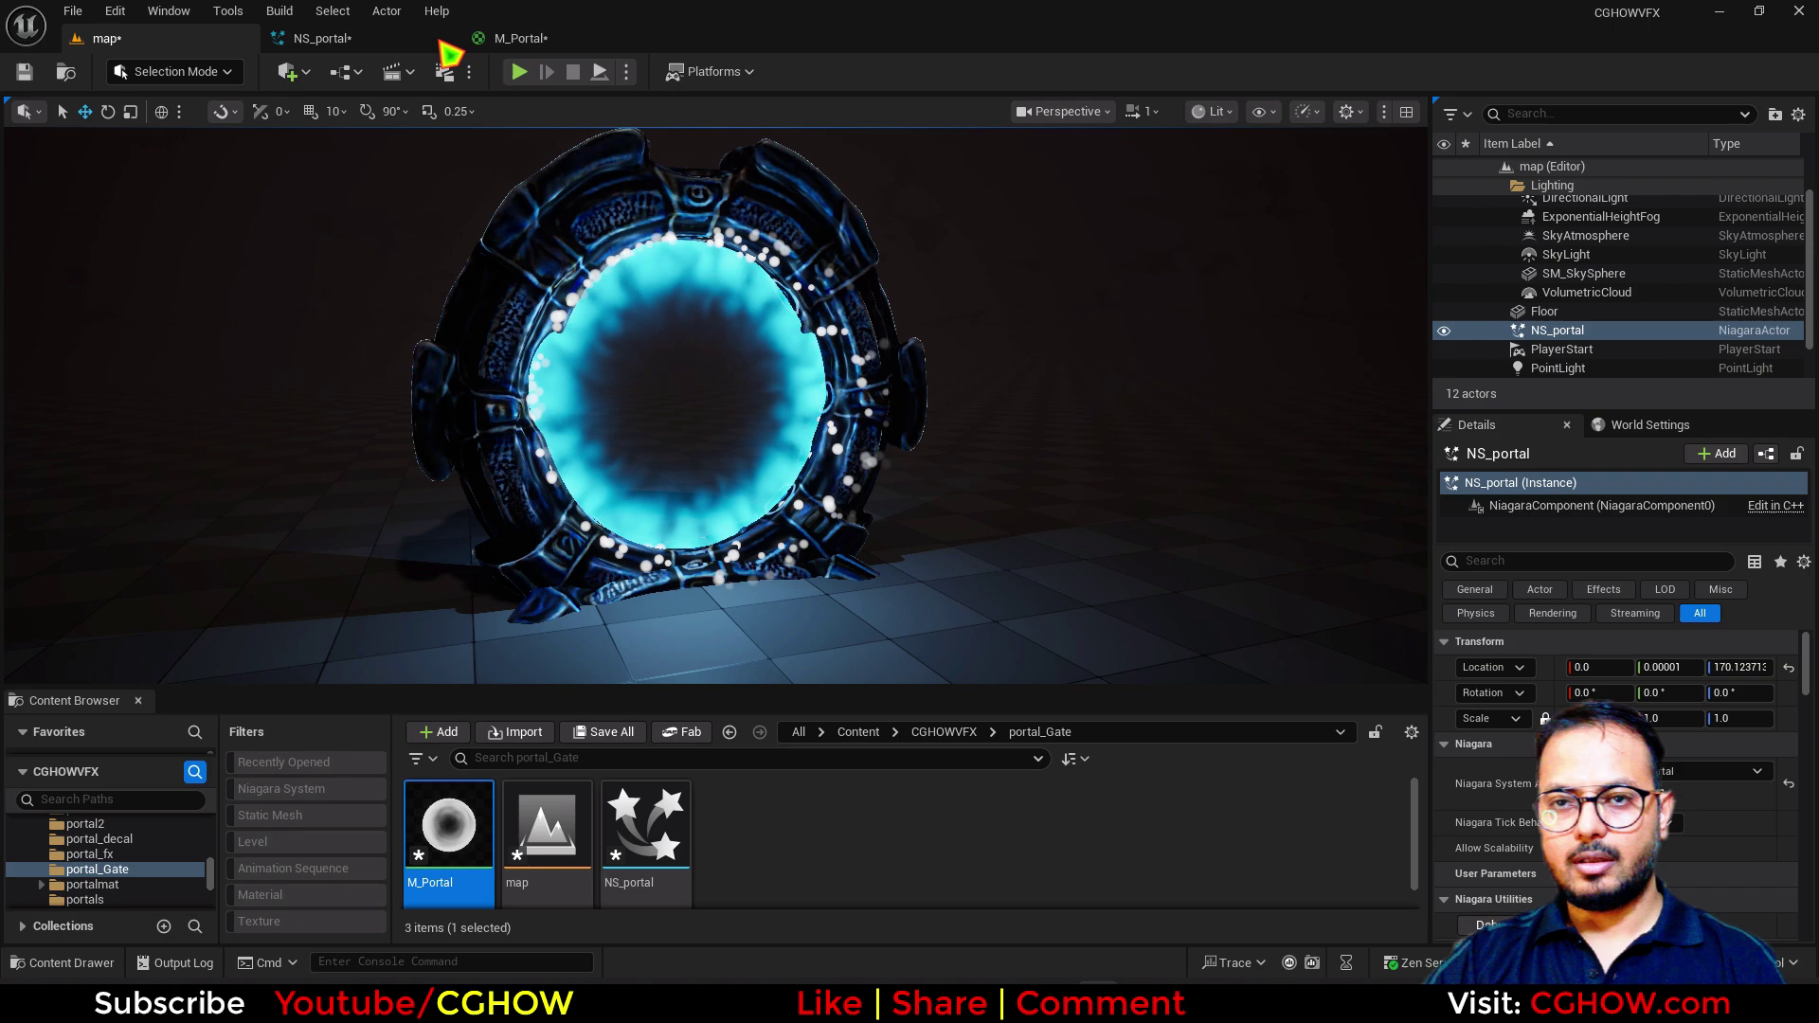
# Step: Add a Vortex Force to the Fountain's Particle Update with axis 1, 0, 0 and a force amount of about 122.15
pyautogui.click(372, 40)
pyautogui.click(426, 587)
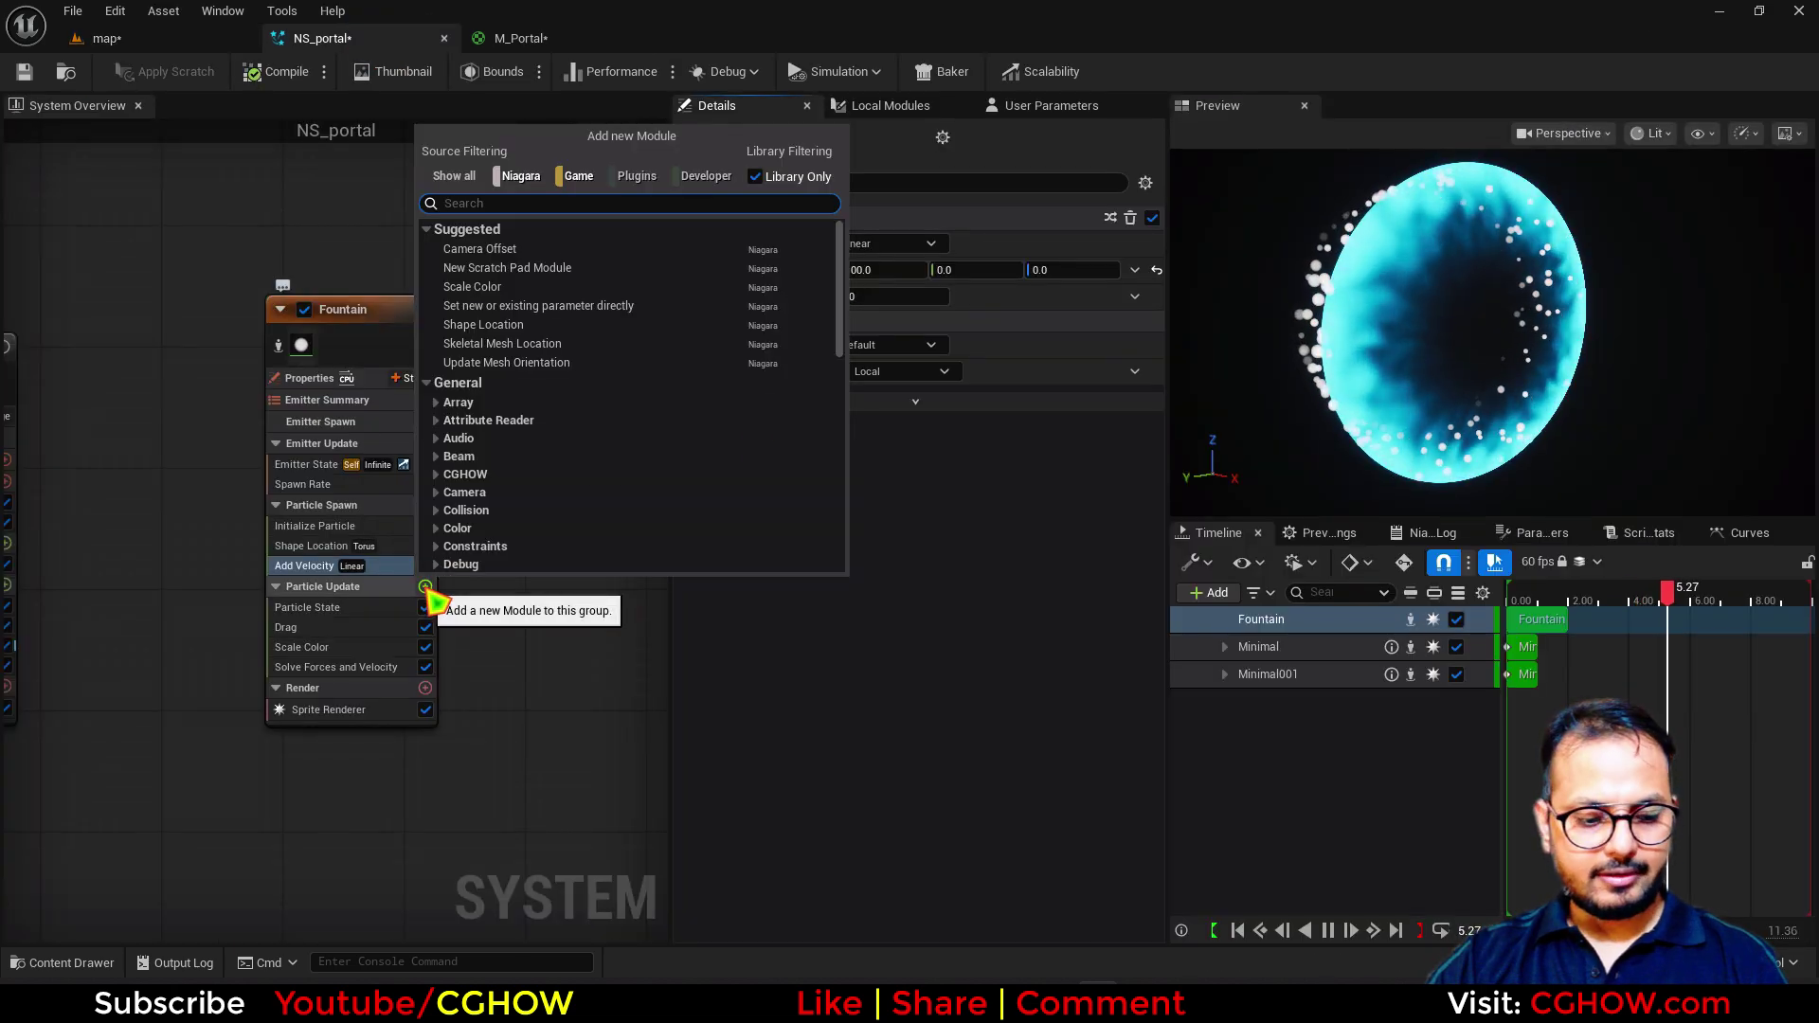
pyautogui.write('vort')
pyautogui.click(498, 251)
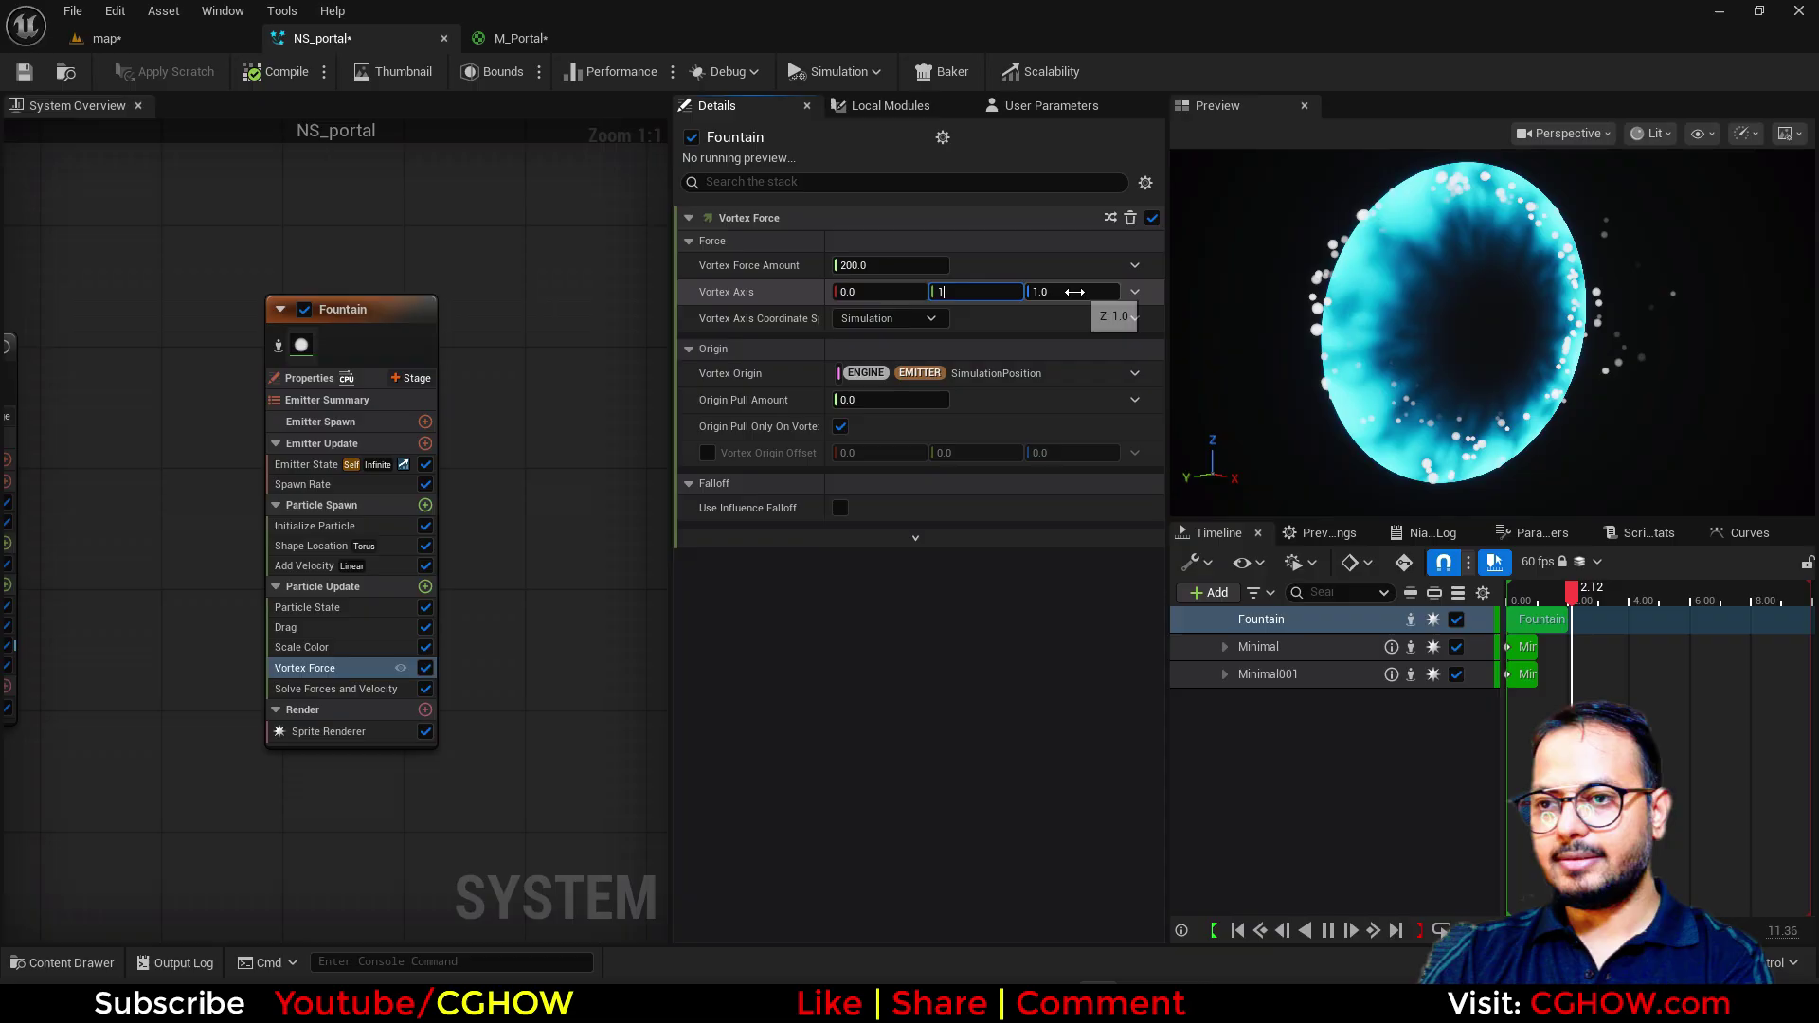
pyautogui.click(1074, 292)
pyautogui.write('0')
pyautogui.moveTo(1323, 352); pyautogui.dragTo(1295, 353)
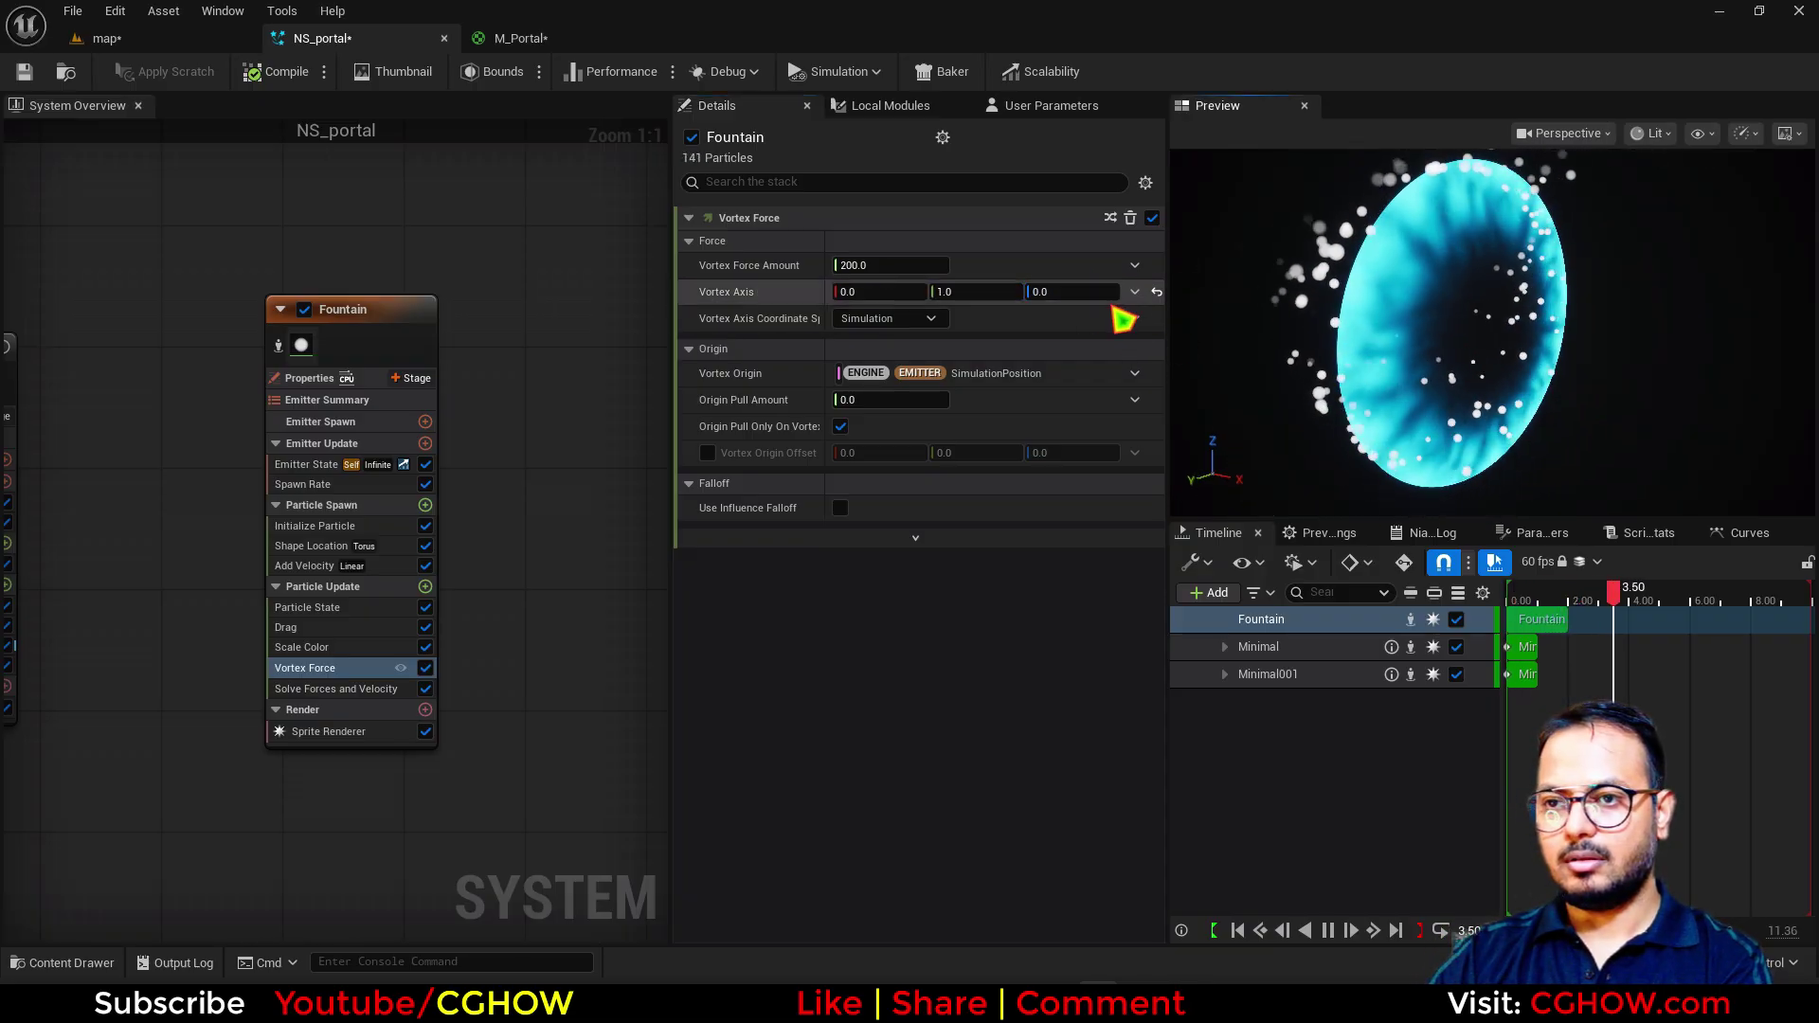
pyautogui.click(890, 297)
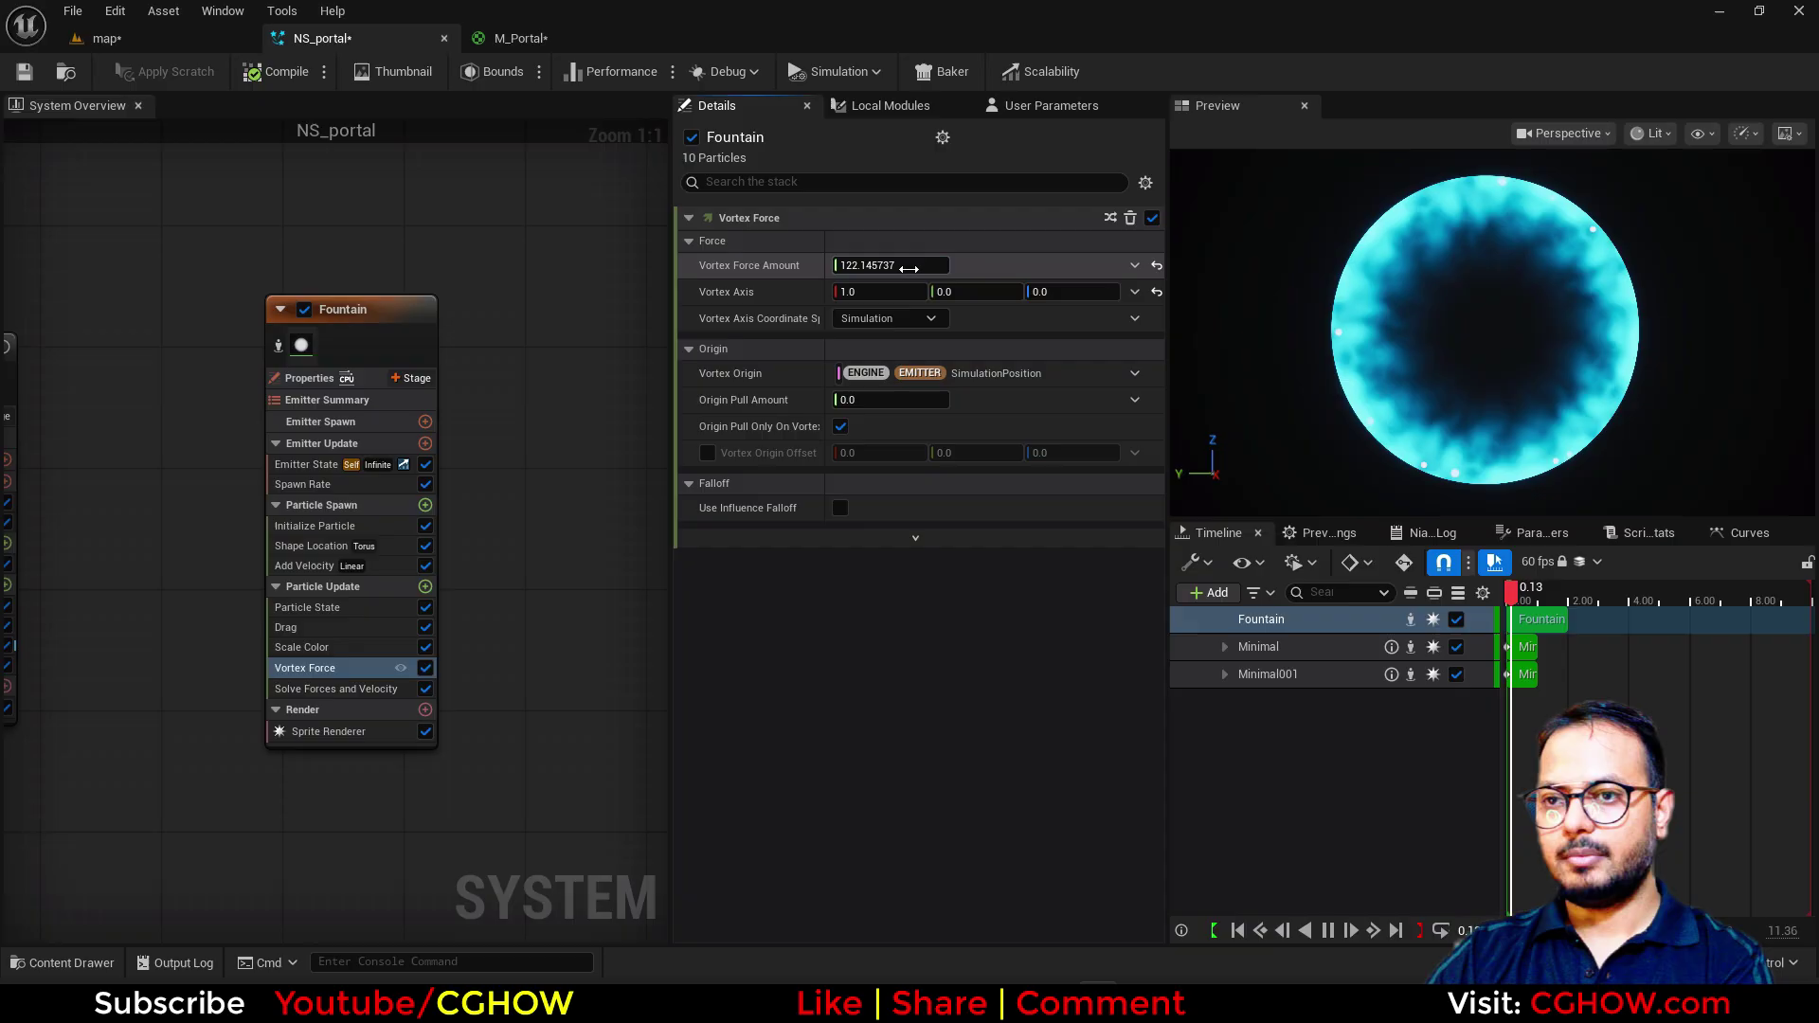
# Step: Delete the Fountain's Sprite Renderer and add a new Sprite Renderer in its place
pyautogui.click(358, 732)
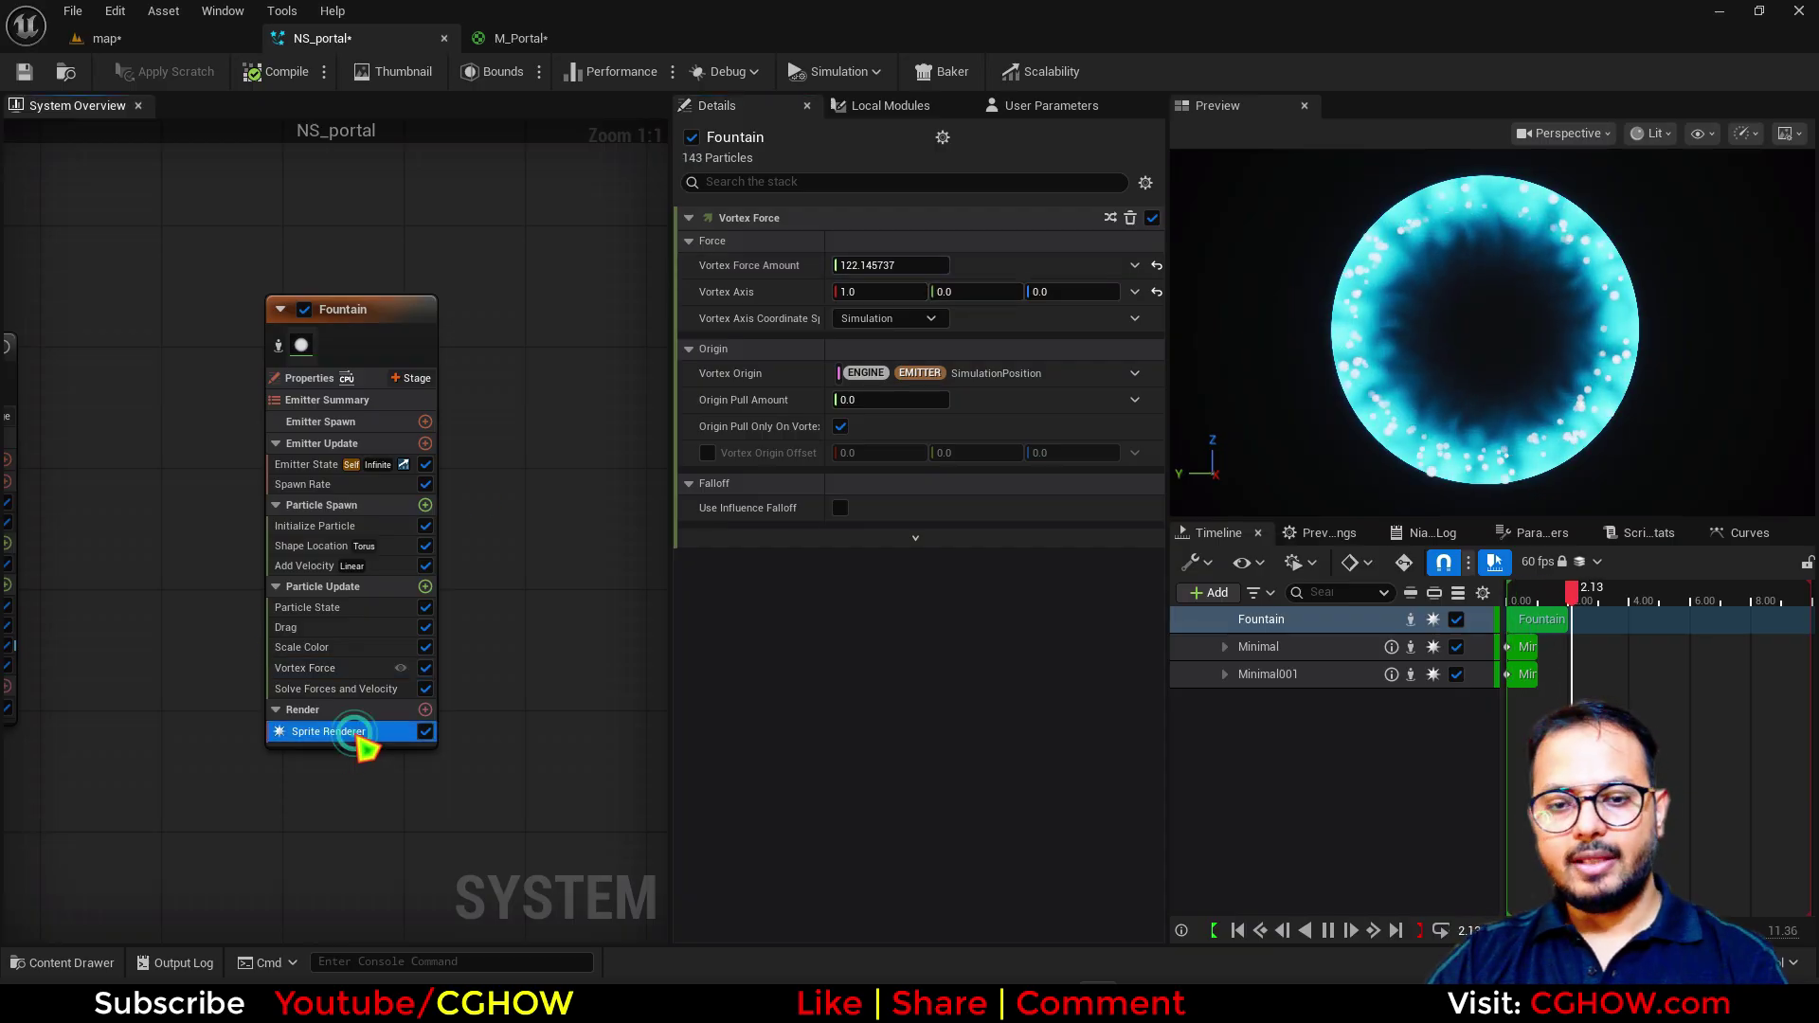
pyautogui.press('Delete')
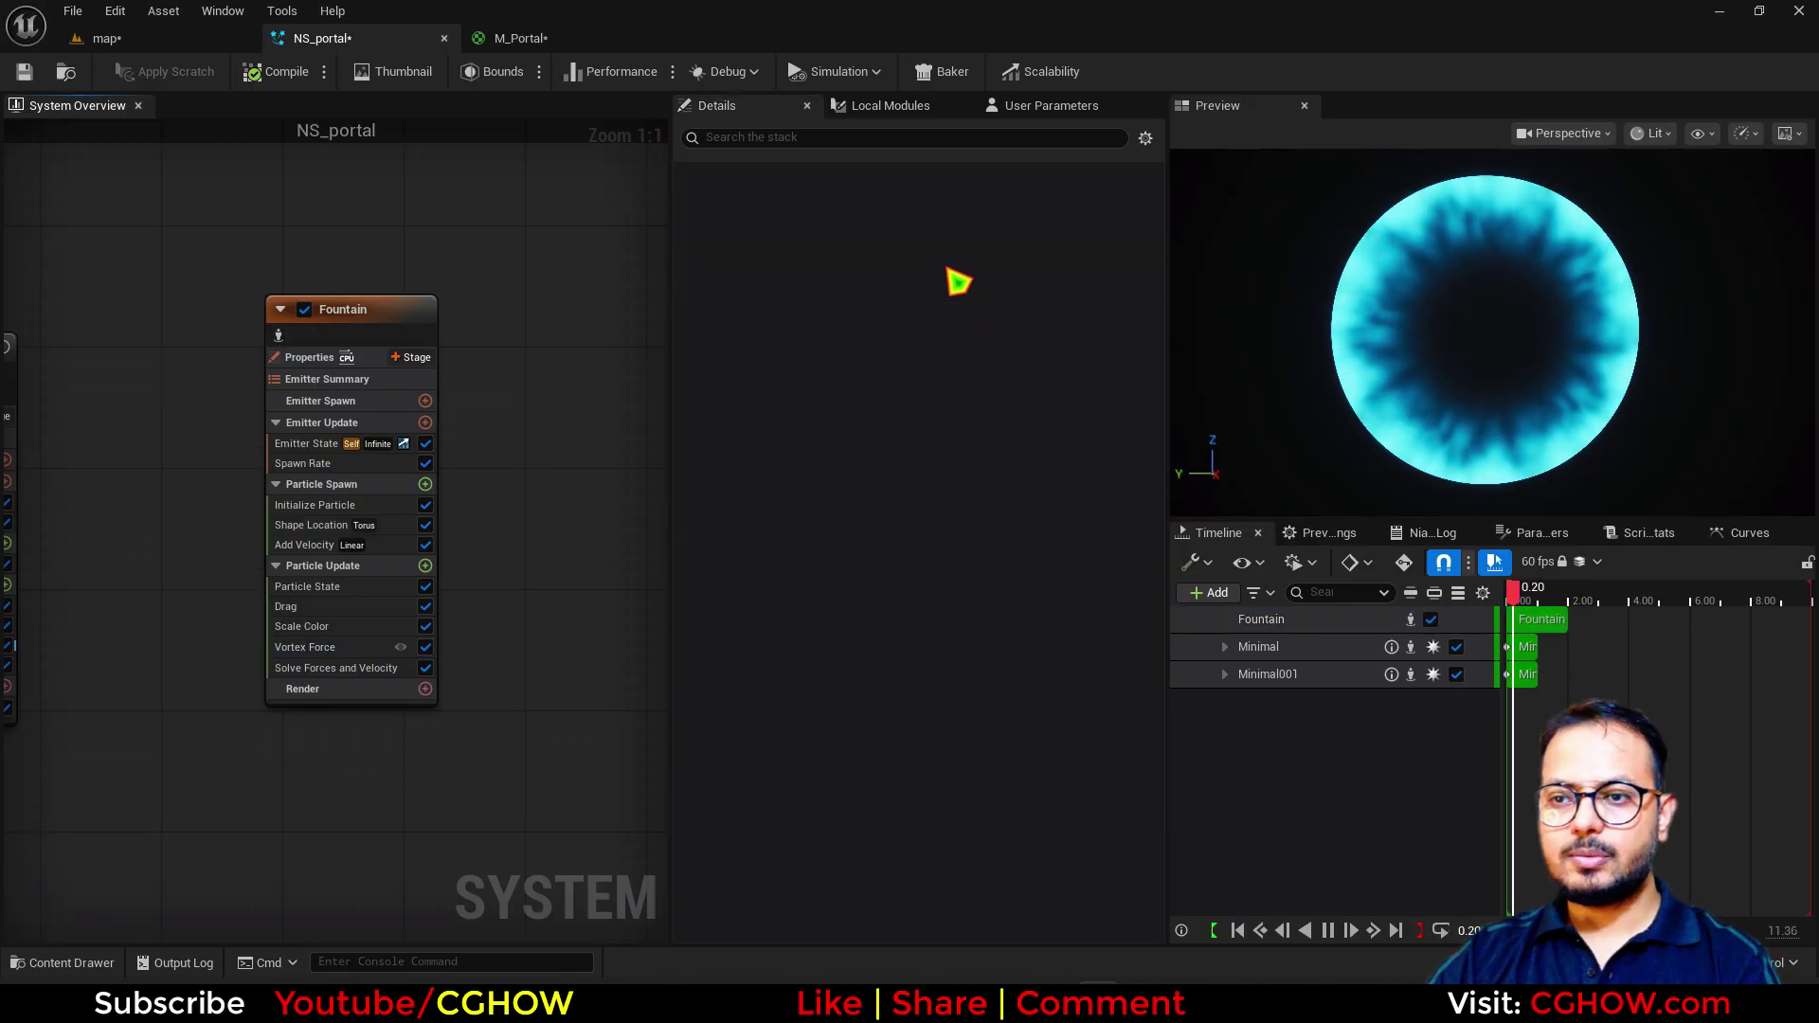
pyautogui.click(426, 689)
pyautogui.click(455, 432)
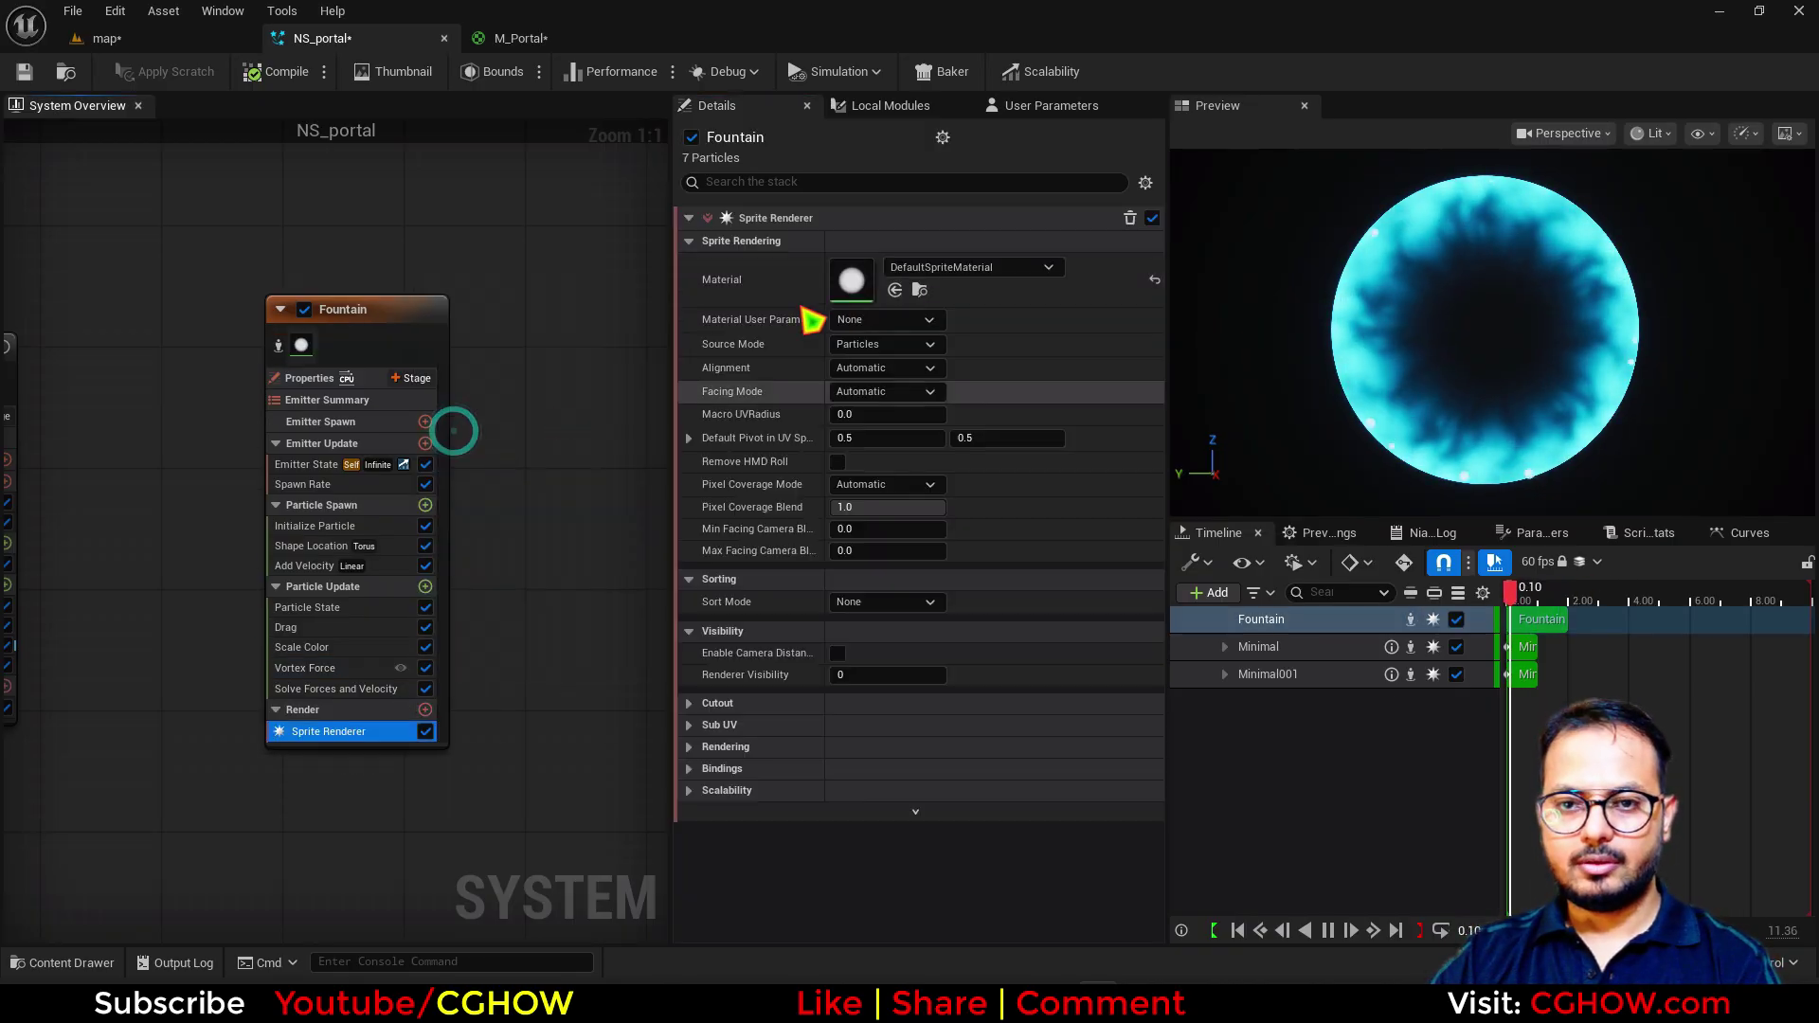
pyautogui.click(902, 269)
pyautogui.write('smoke')
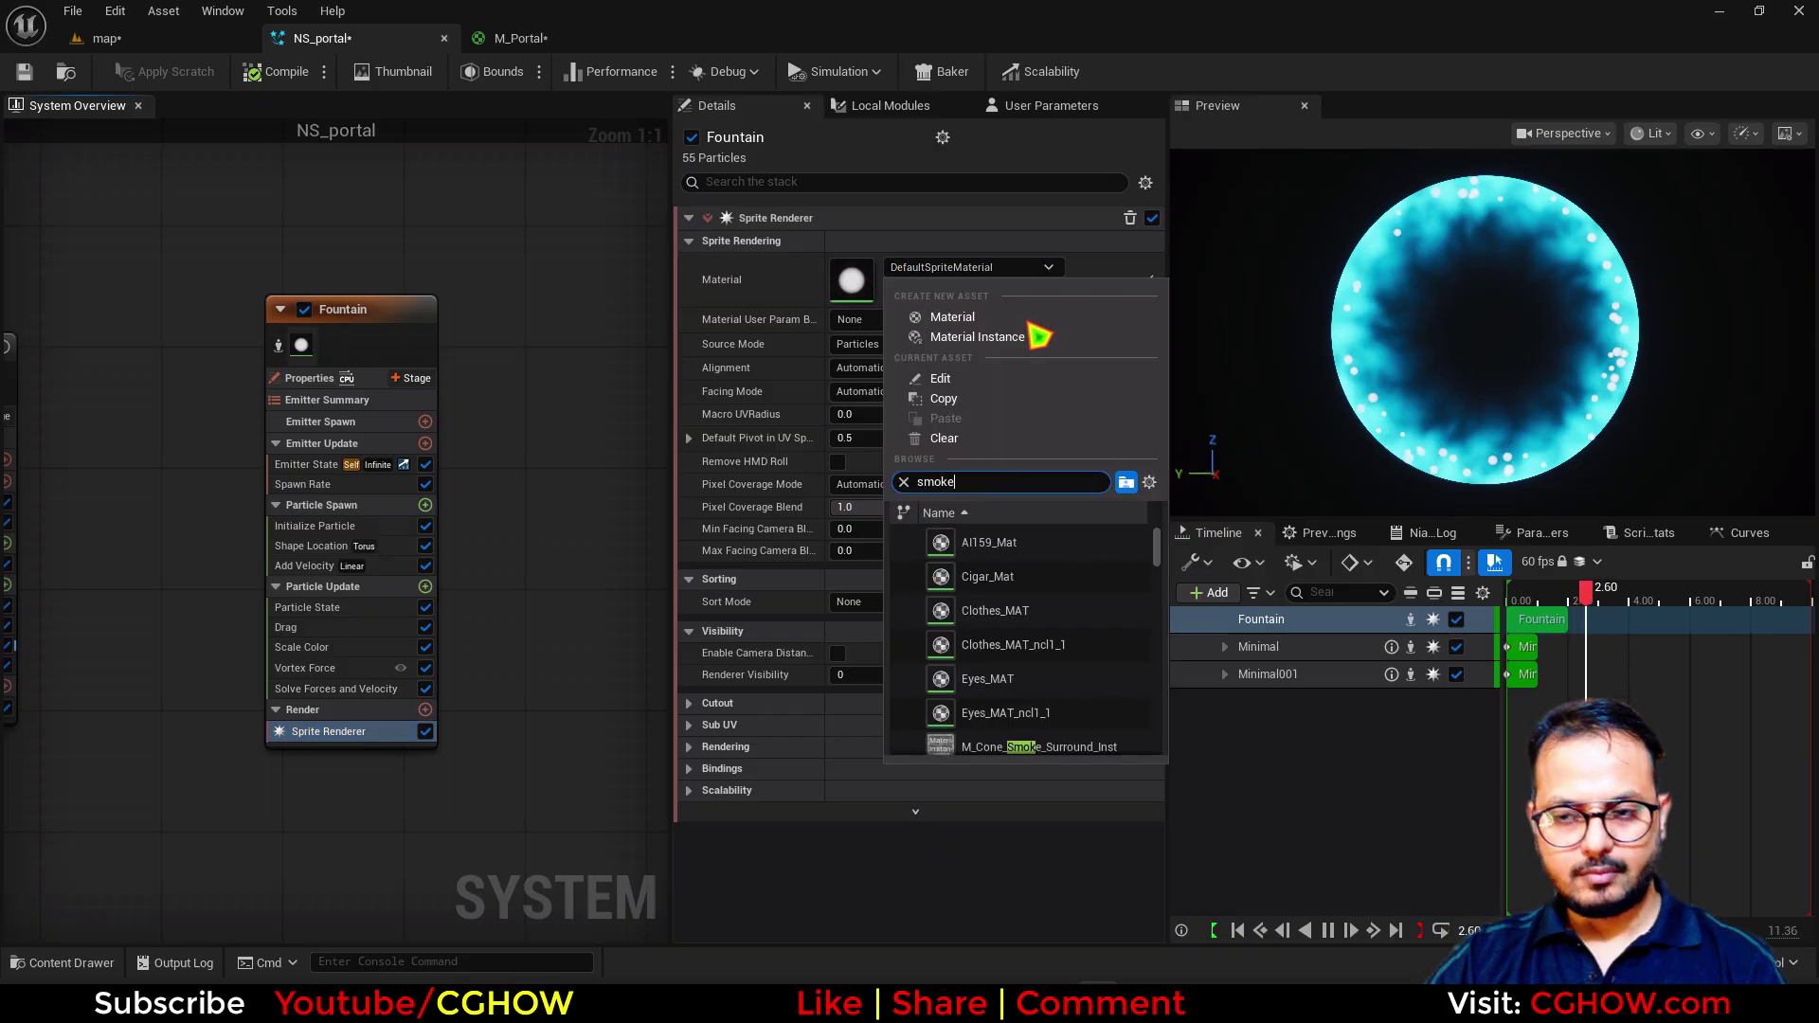
pyautogui.scroll(-5, 1042, 616)
pyautogui.scroll(-3, 1055, 634)
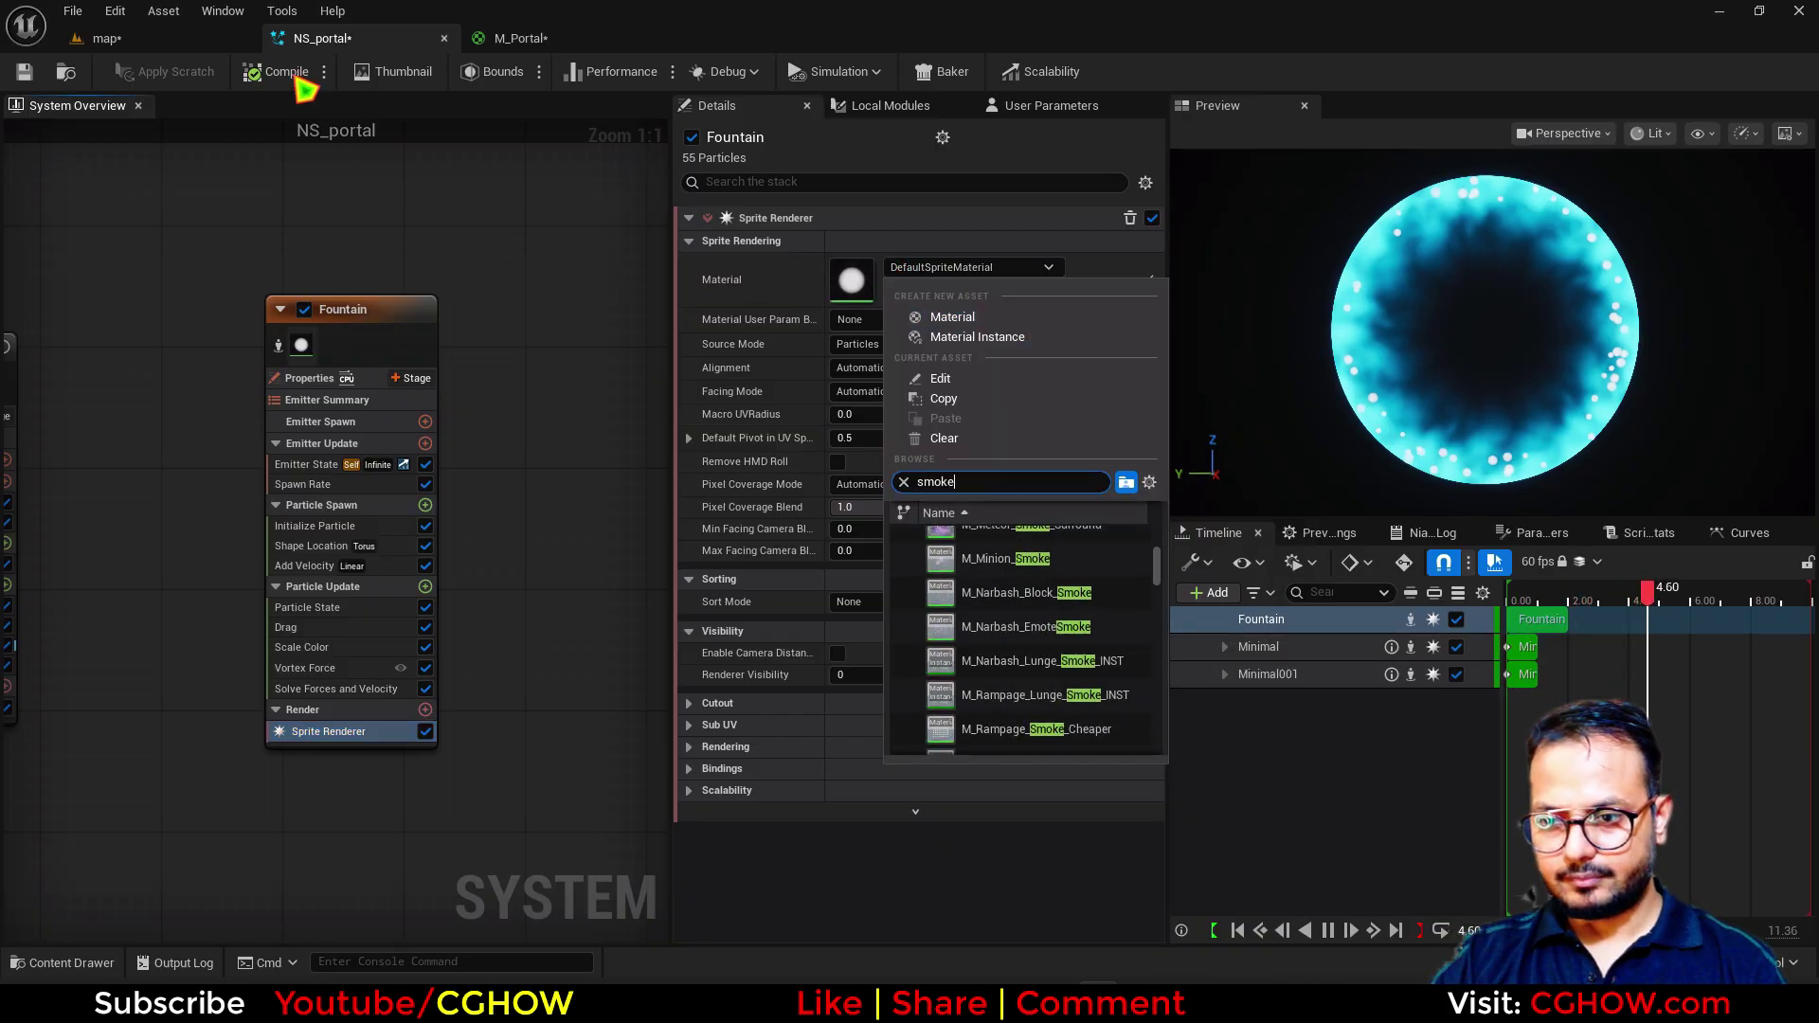
# Step: Search the CGHOWVFX folder for smoke assets filtered to materials, and open the M_Smoke01 material
pyautogui.click(65, 73)
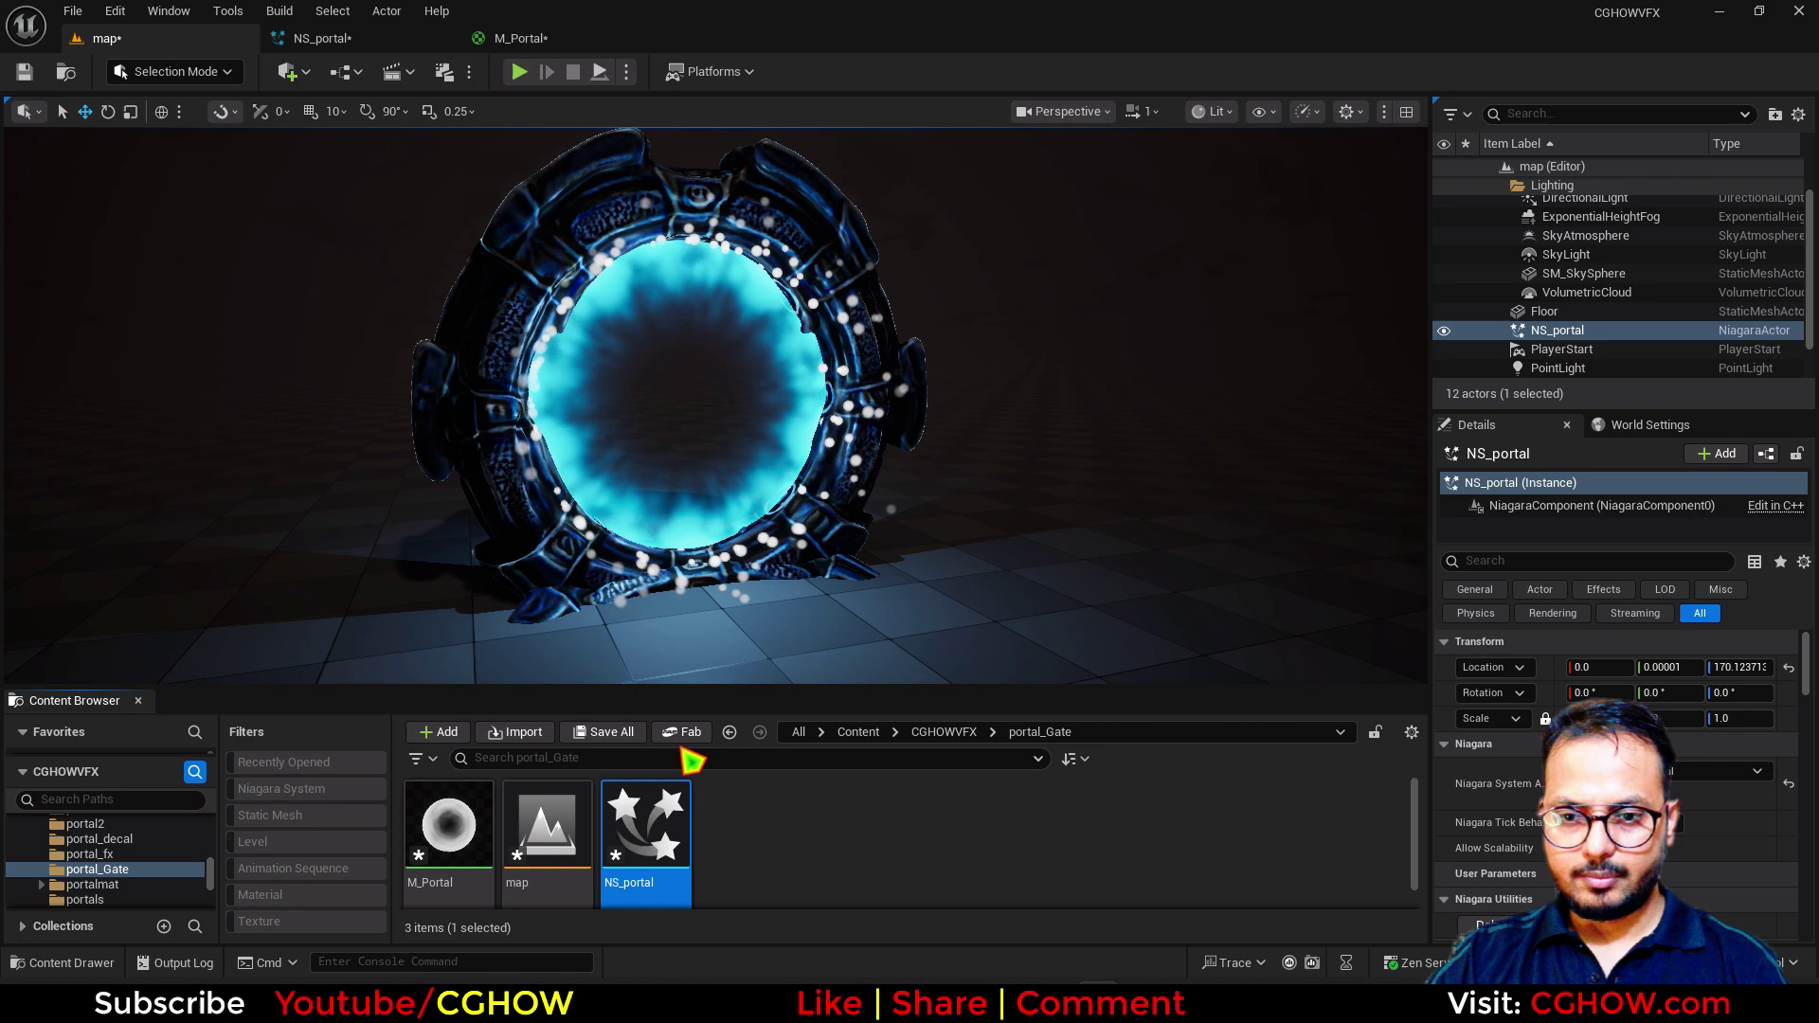
pyautogui.click(944, 732)
pyautogui.click(596, 758)
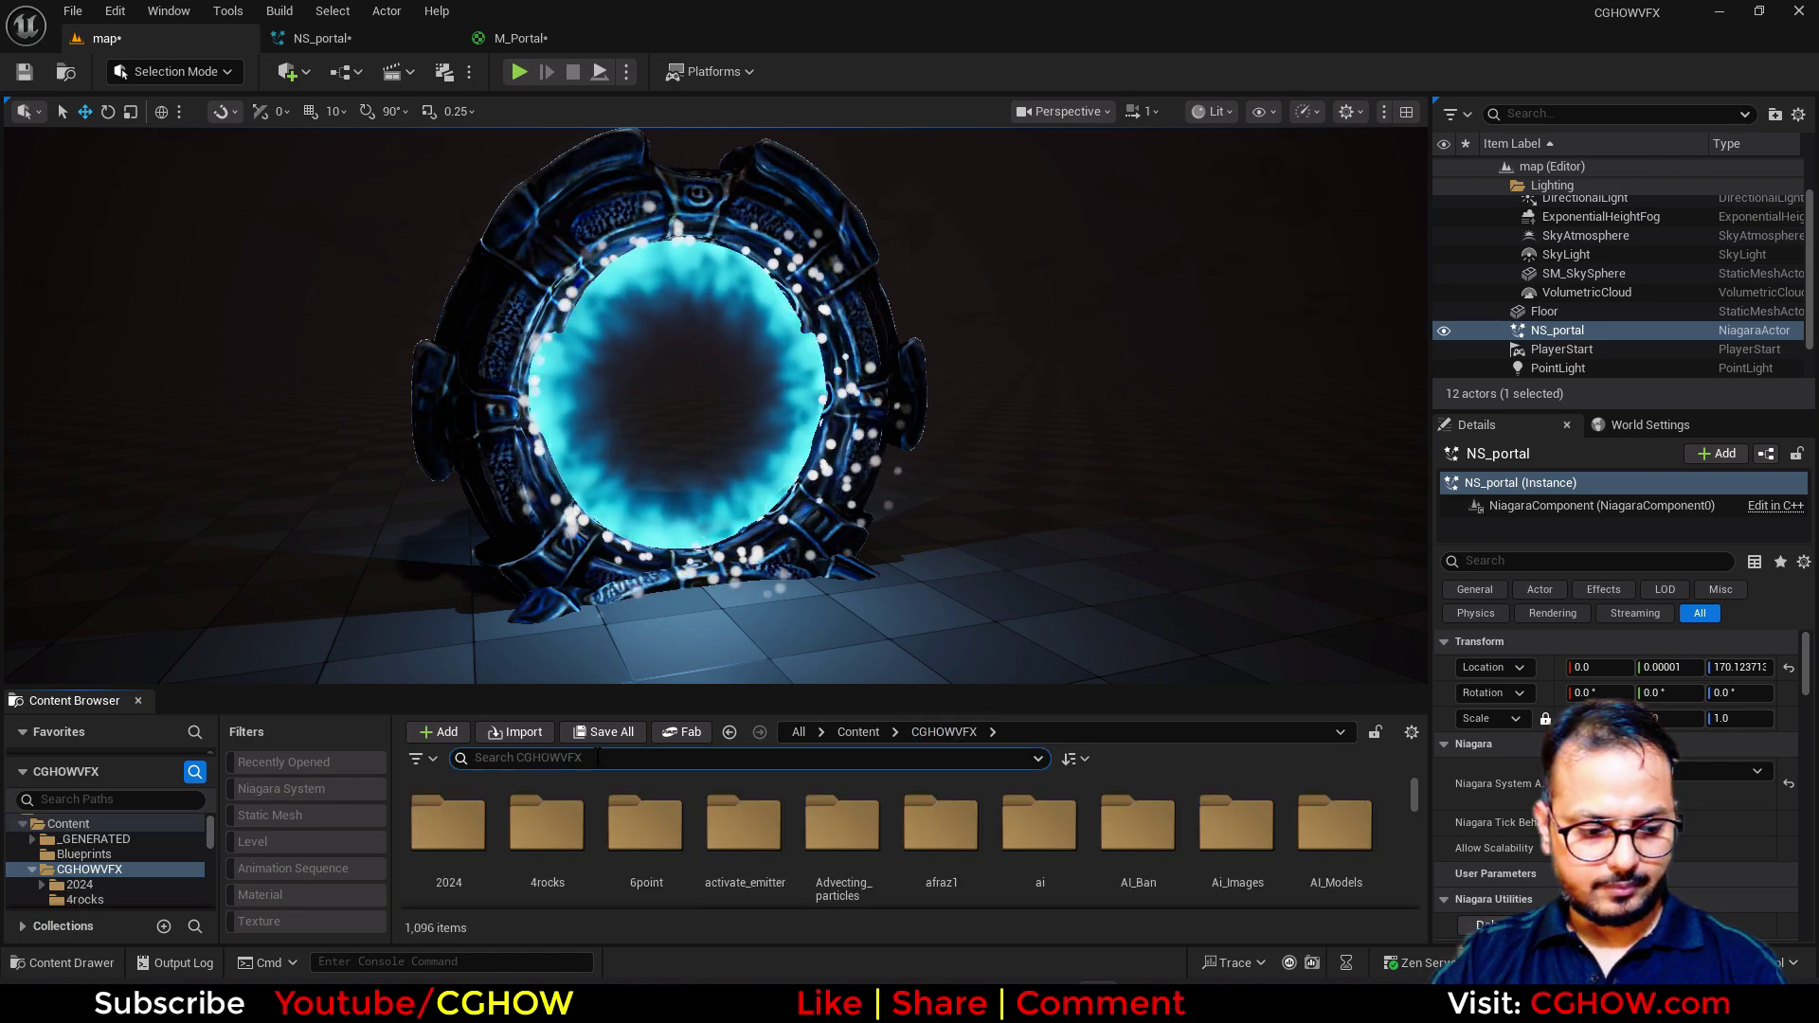
pyautogui.write('smoke')
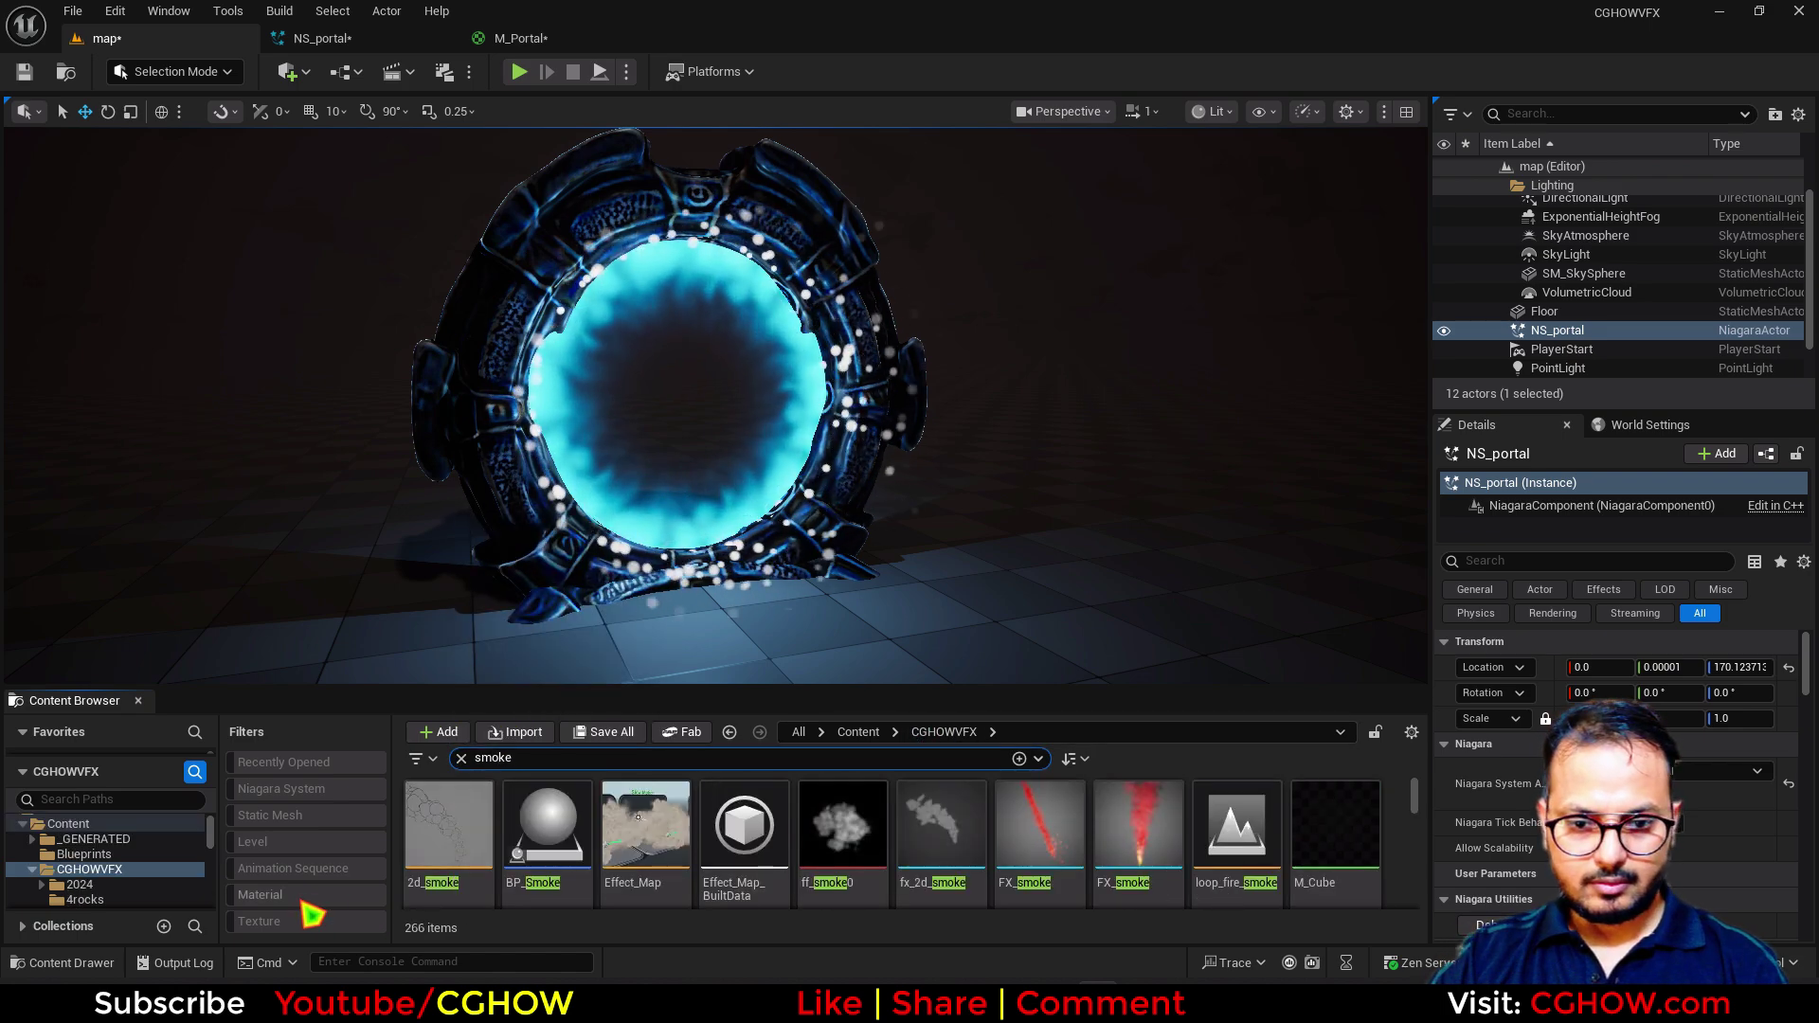
pyautogui.click(260, 894)
pyautogui.scroll(-5, 1054, 842)
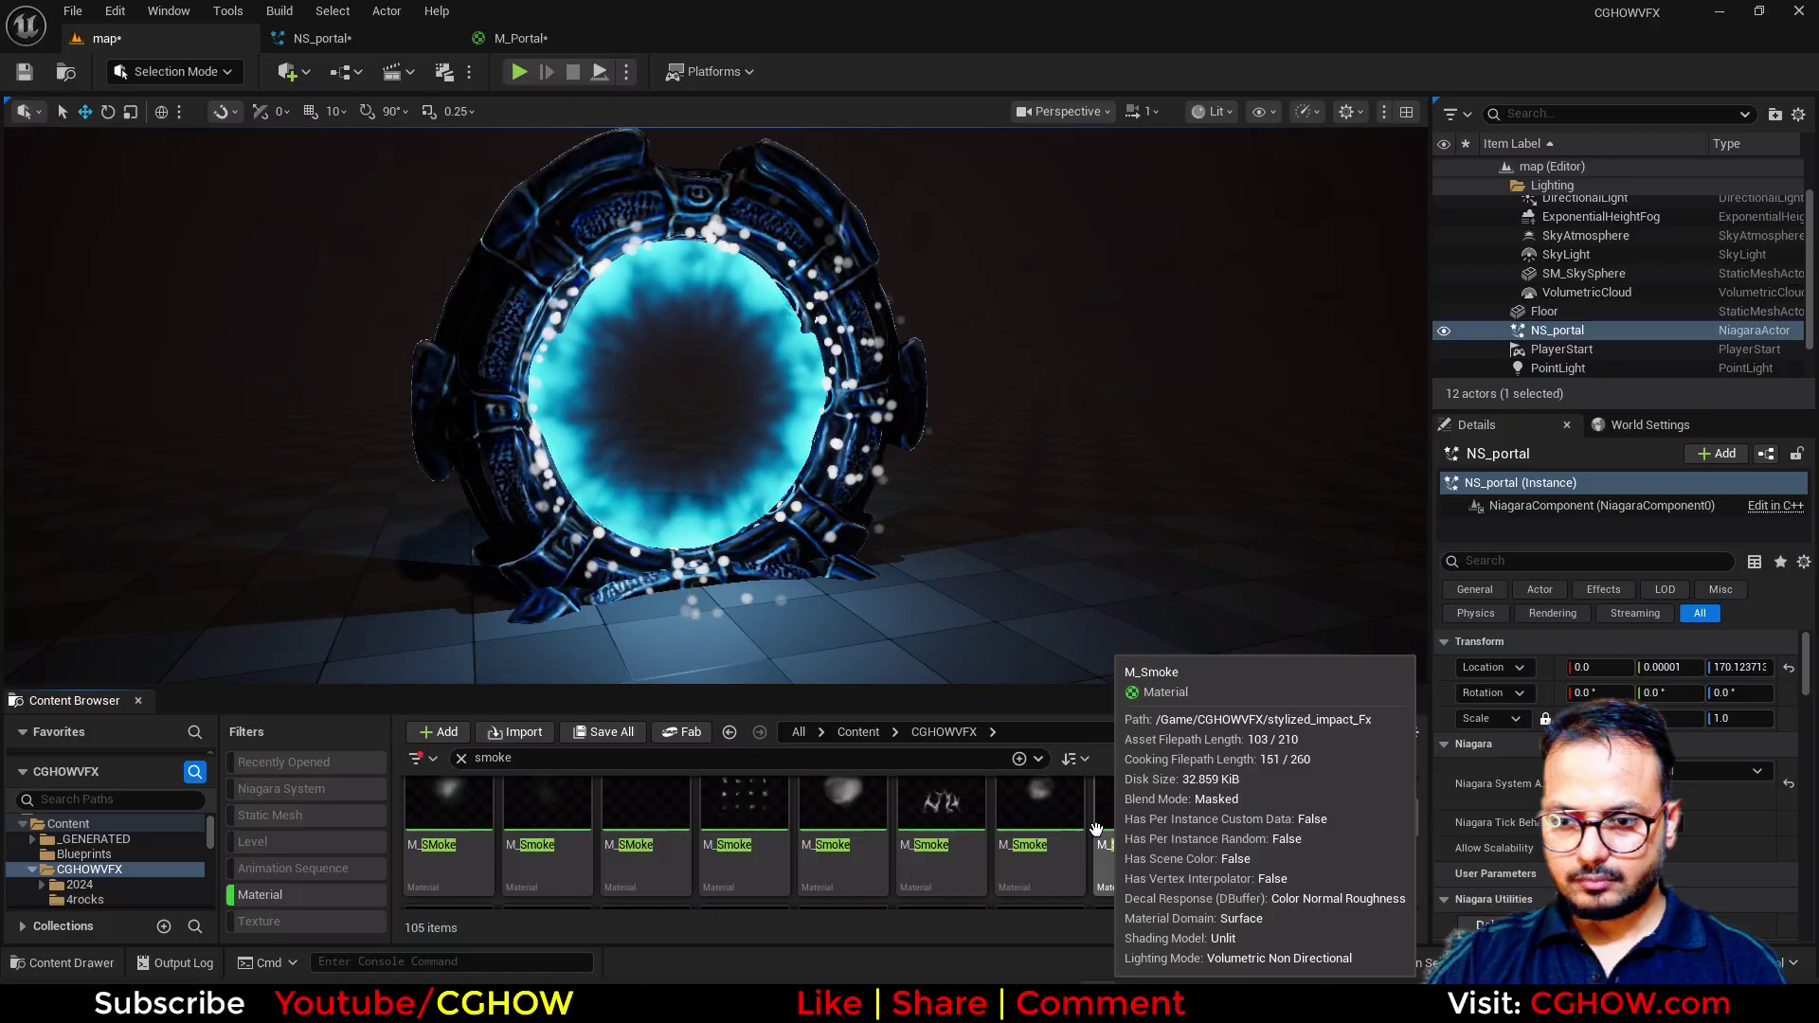
pyautogui.doubleClick(1140, 813)
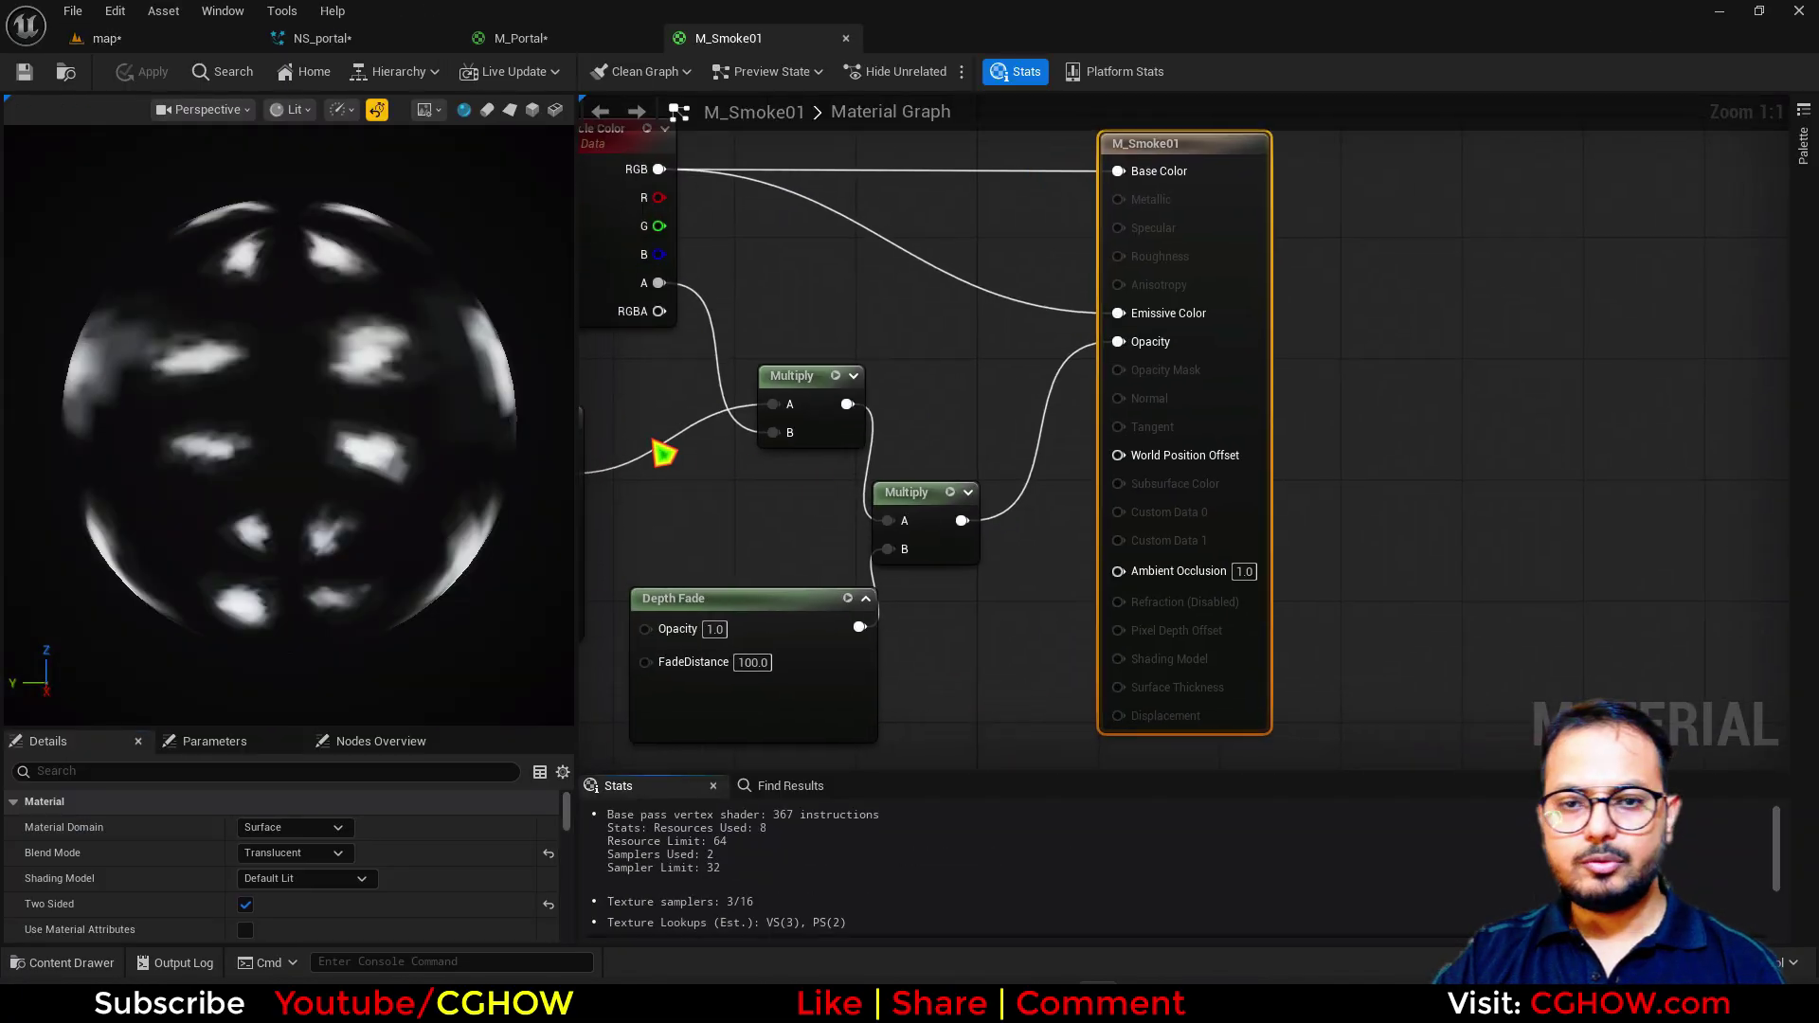
# Step: Preview M_Smoke01 on a plane and examine its node graph and the row and column layout of its smoke sprites
pyautogui.moveTo(662, 455); pyautogui.dragTo(1068, 459, button='right')
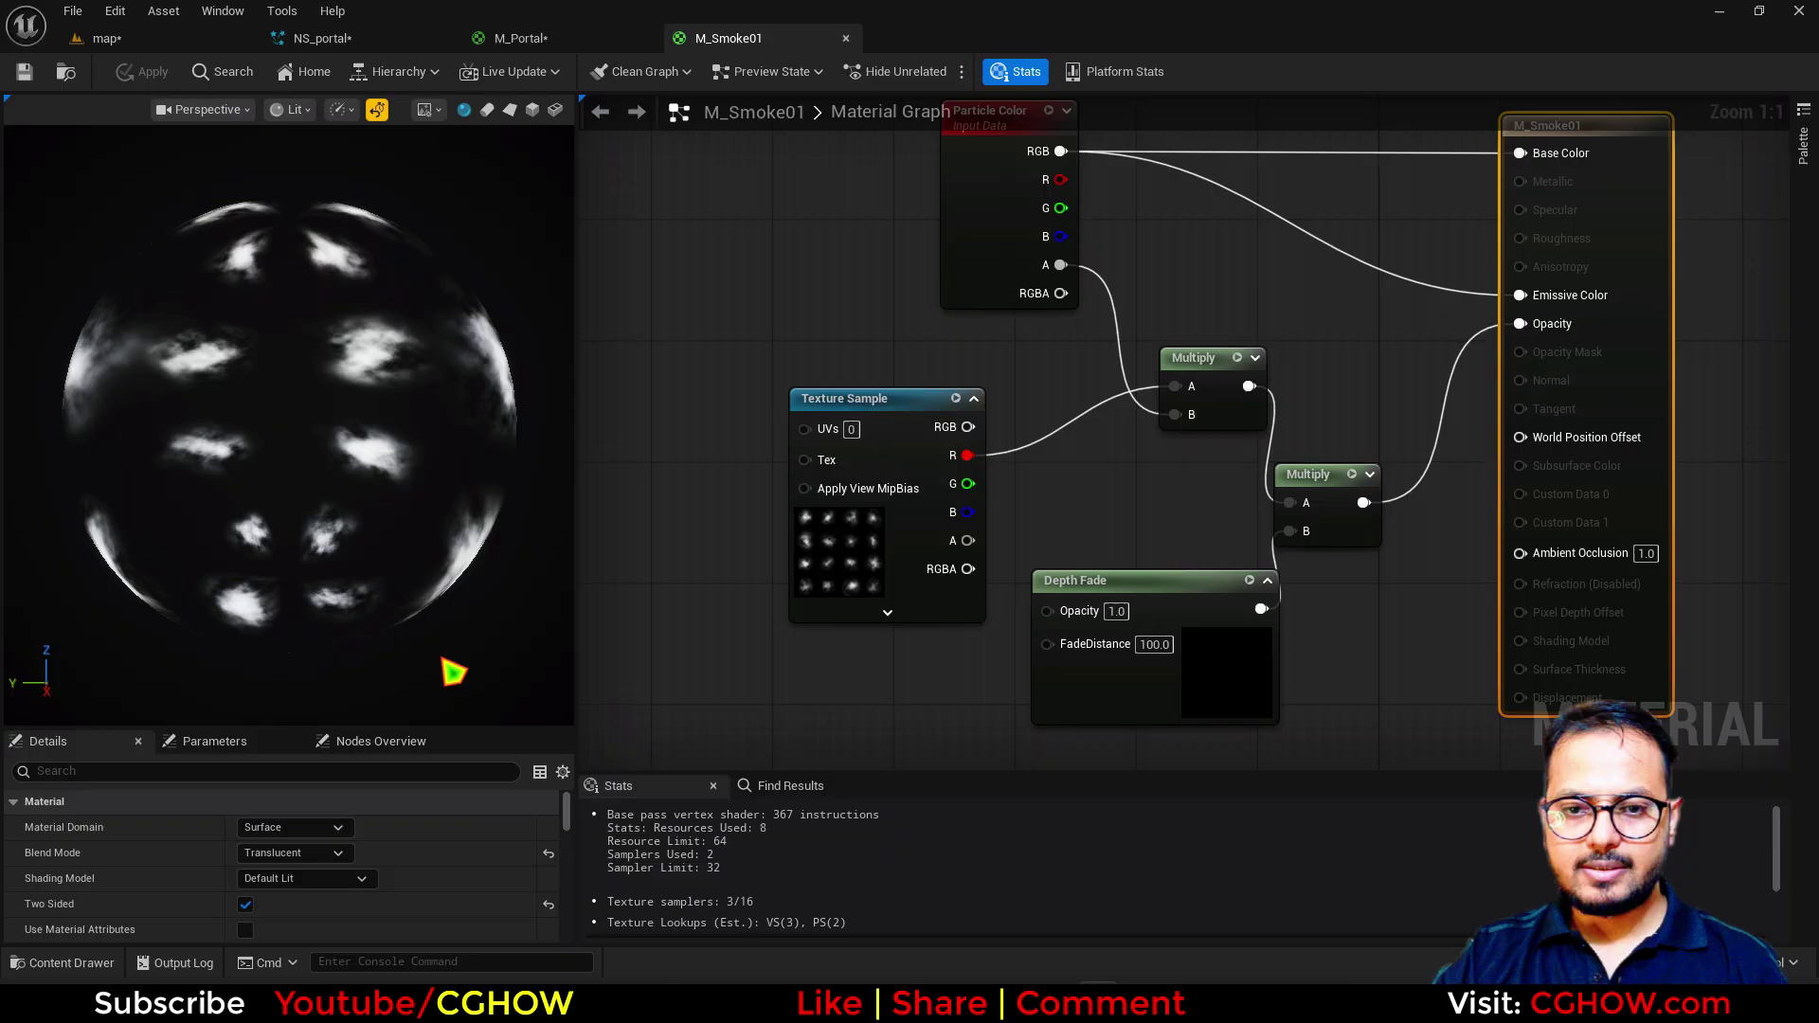
pyautogui.click(509, 110)
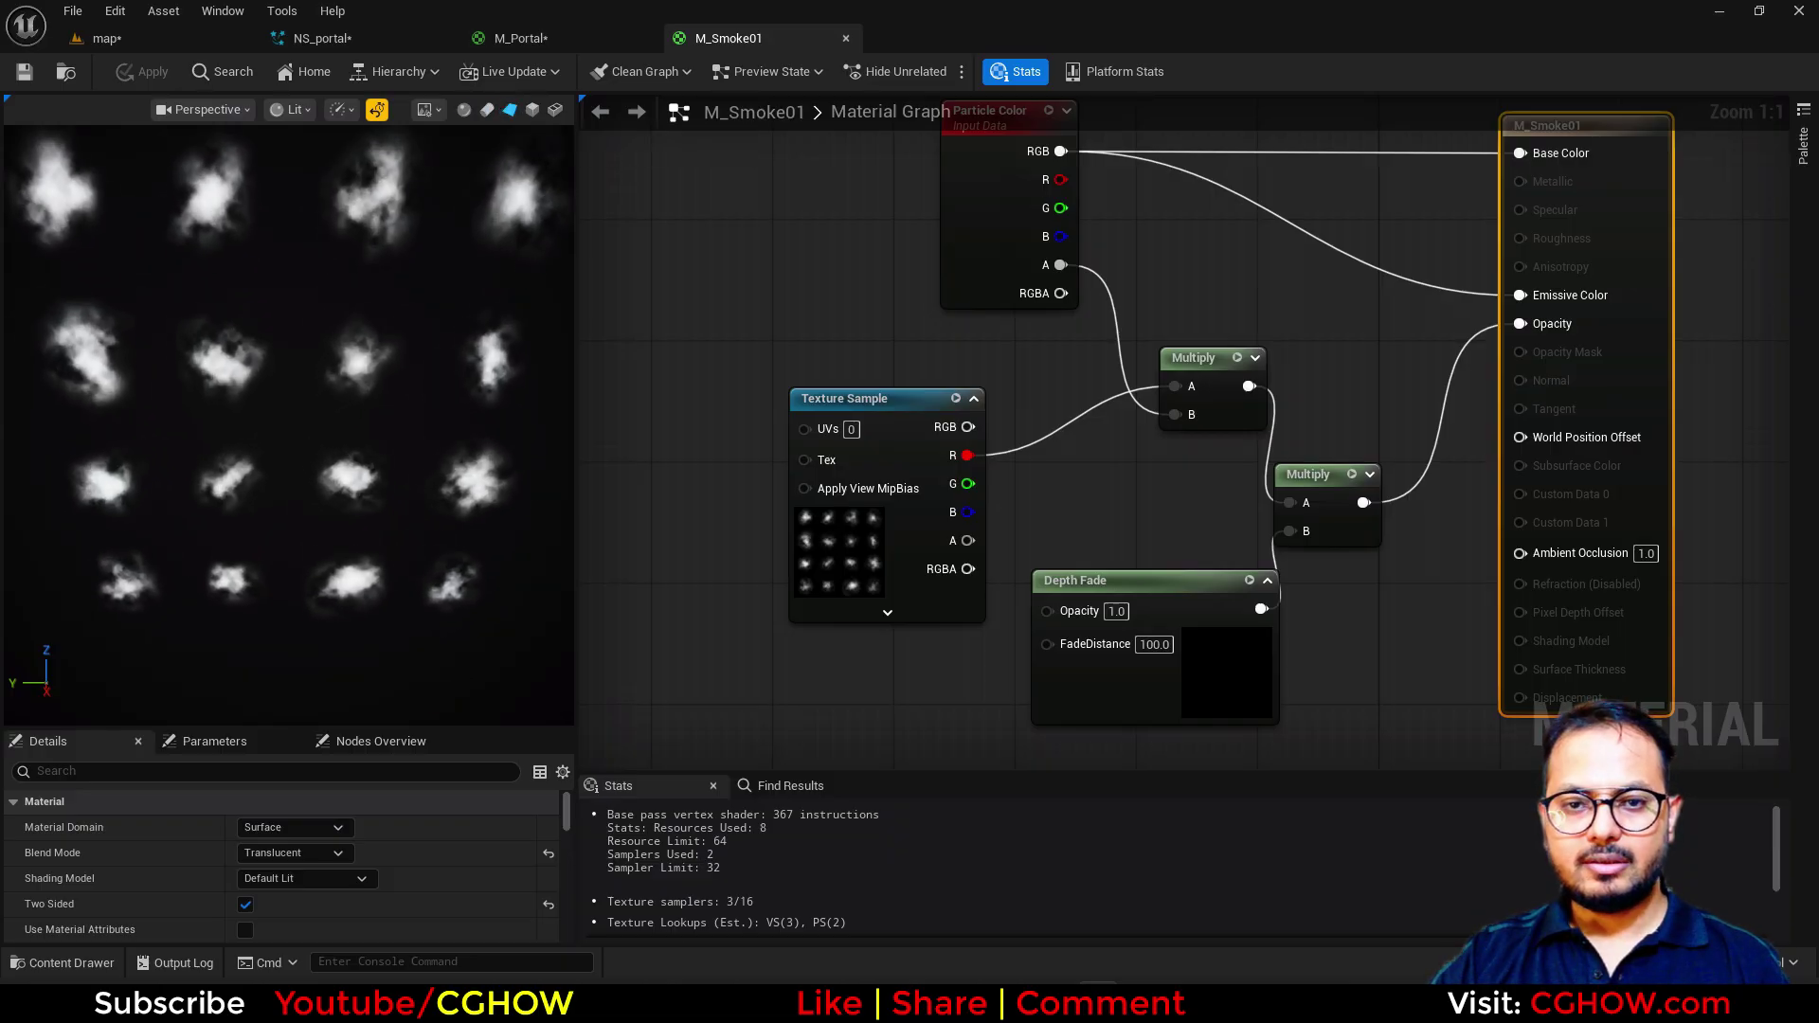
pyautogui.scroll(5, 224, 379)
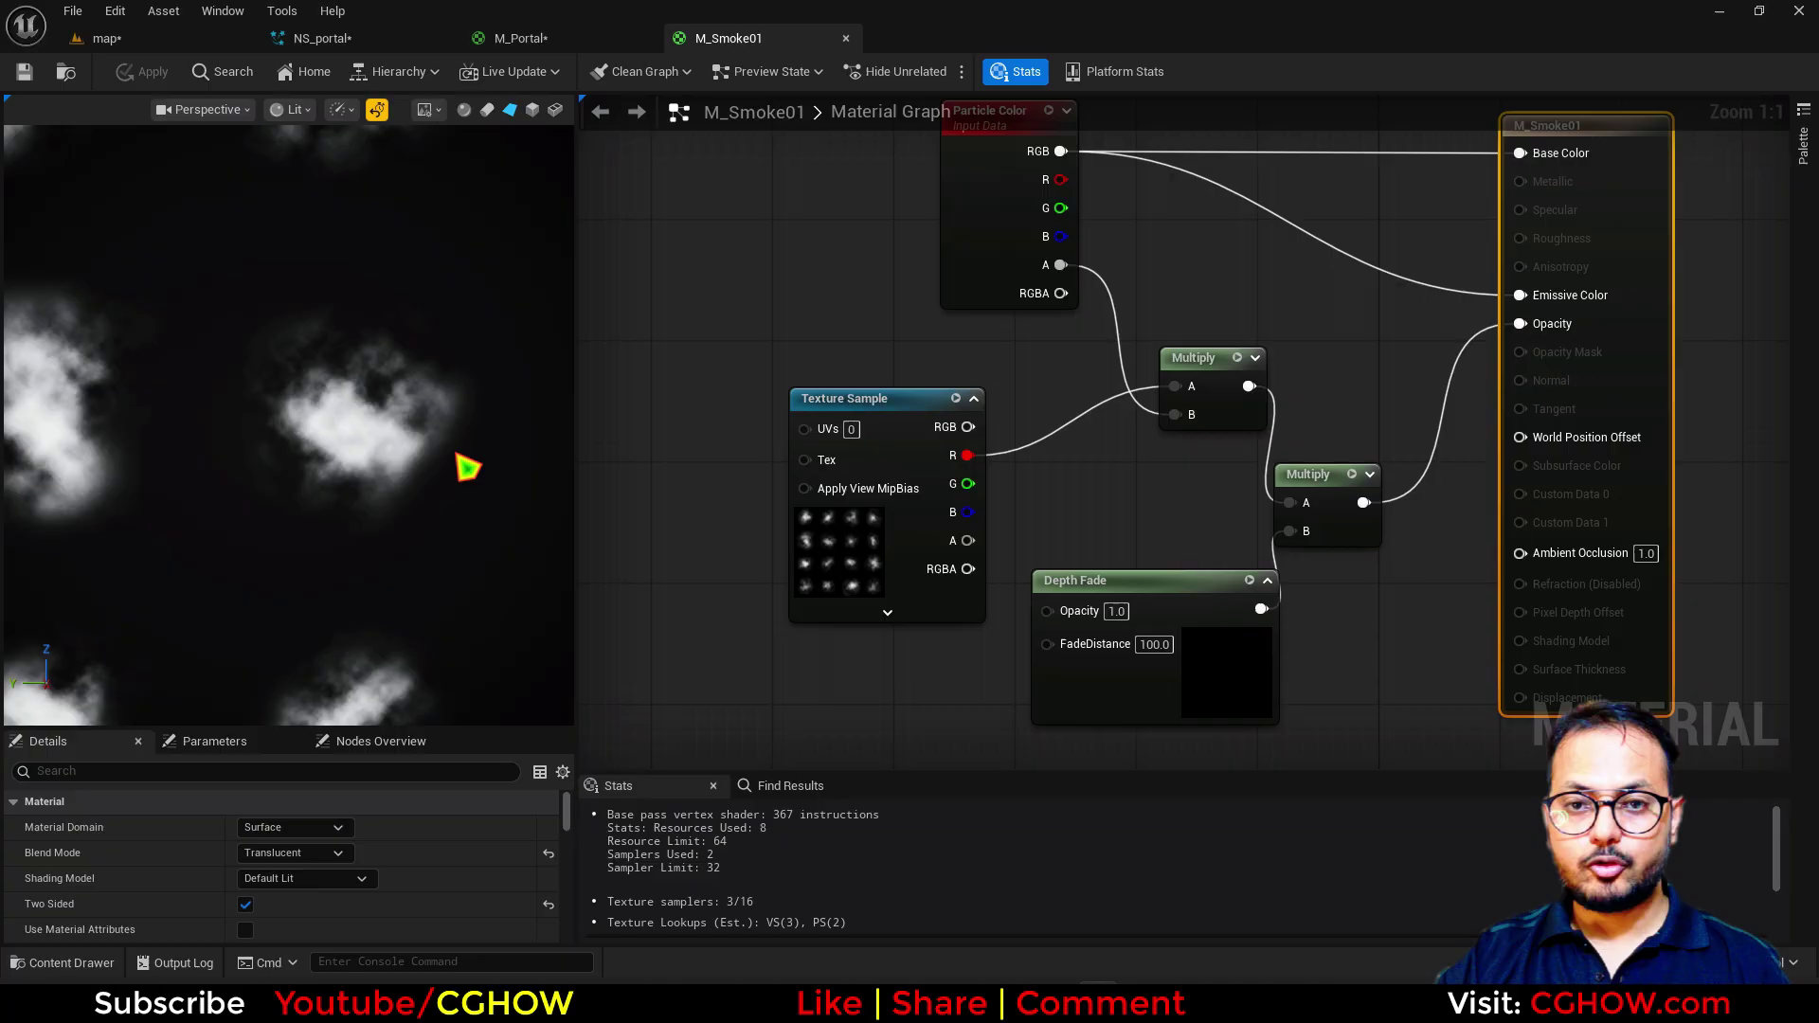
pyautogui.scroll(-5, 468, 468)
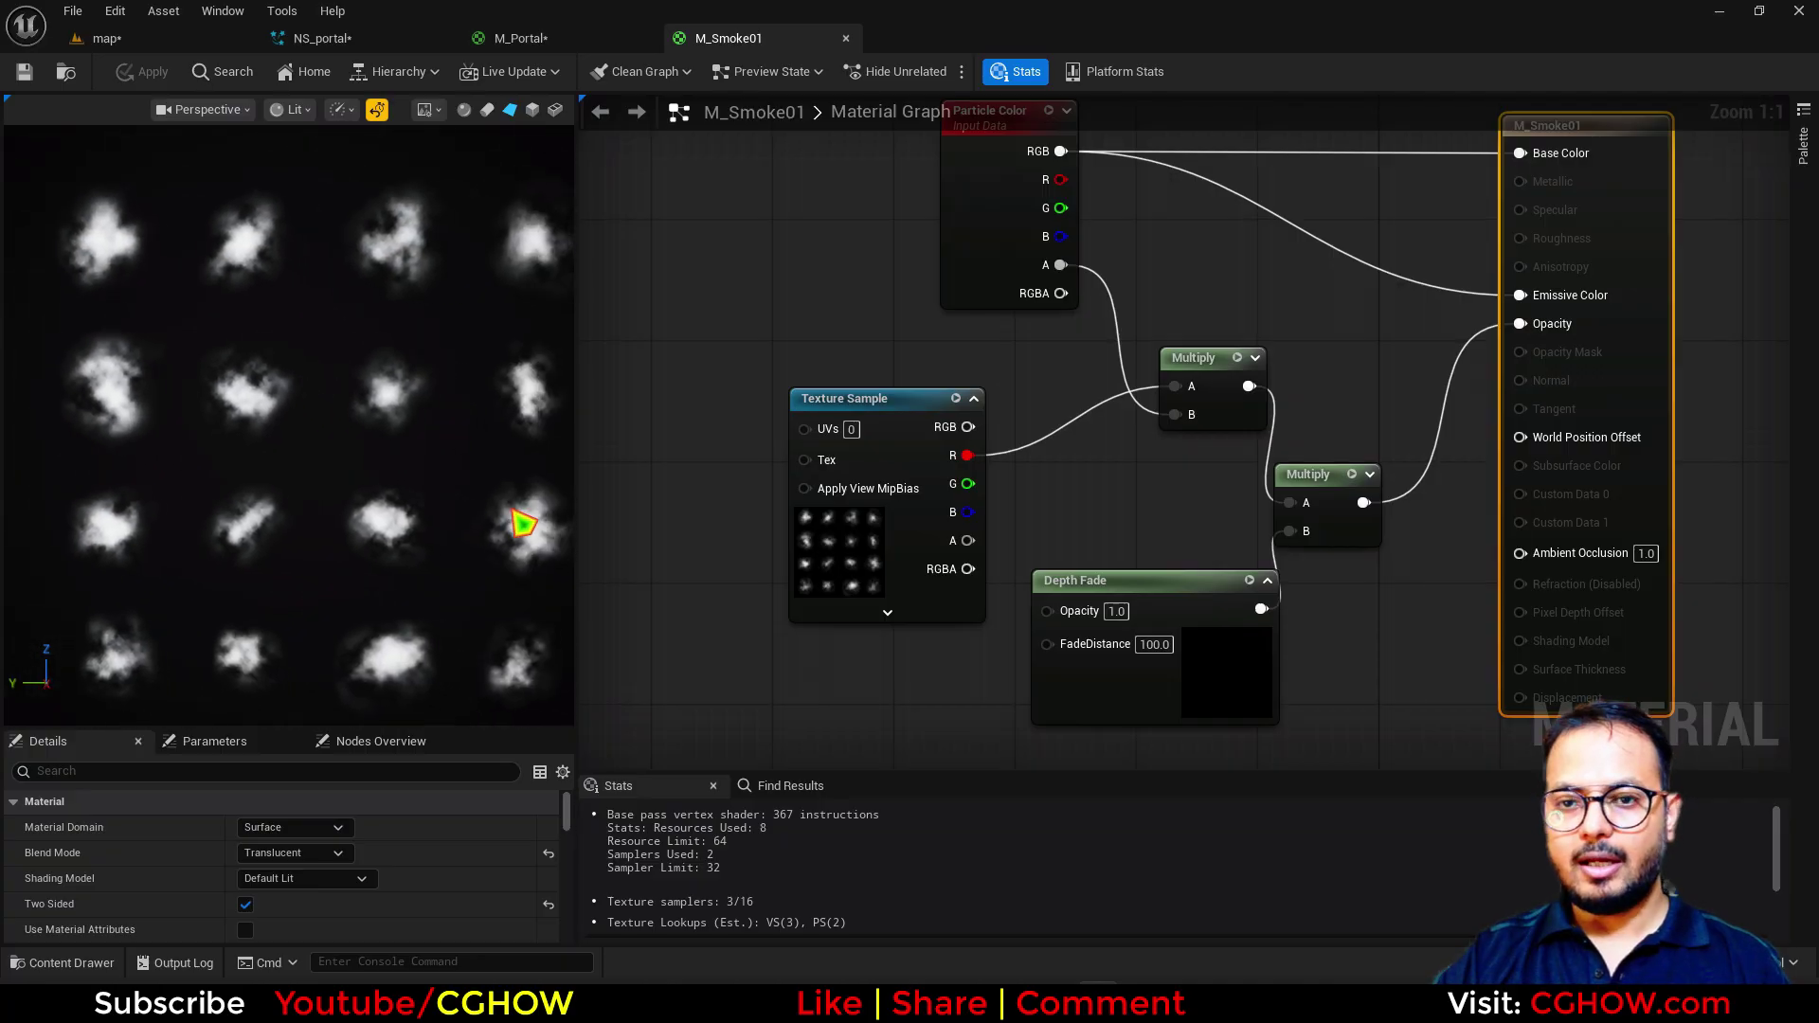
pyautogui.scroll(-2, 523, 524)
pyautogui.moveTo(1021, 374); pyautogui.dragTo(998, 430, button='right')
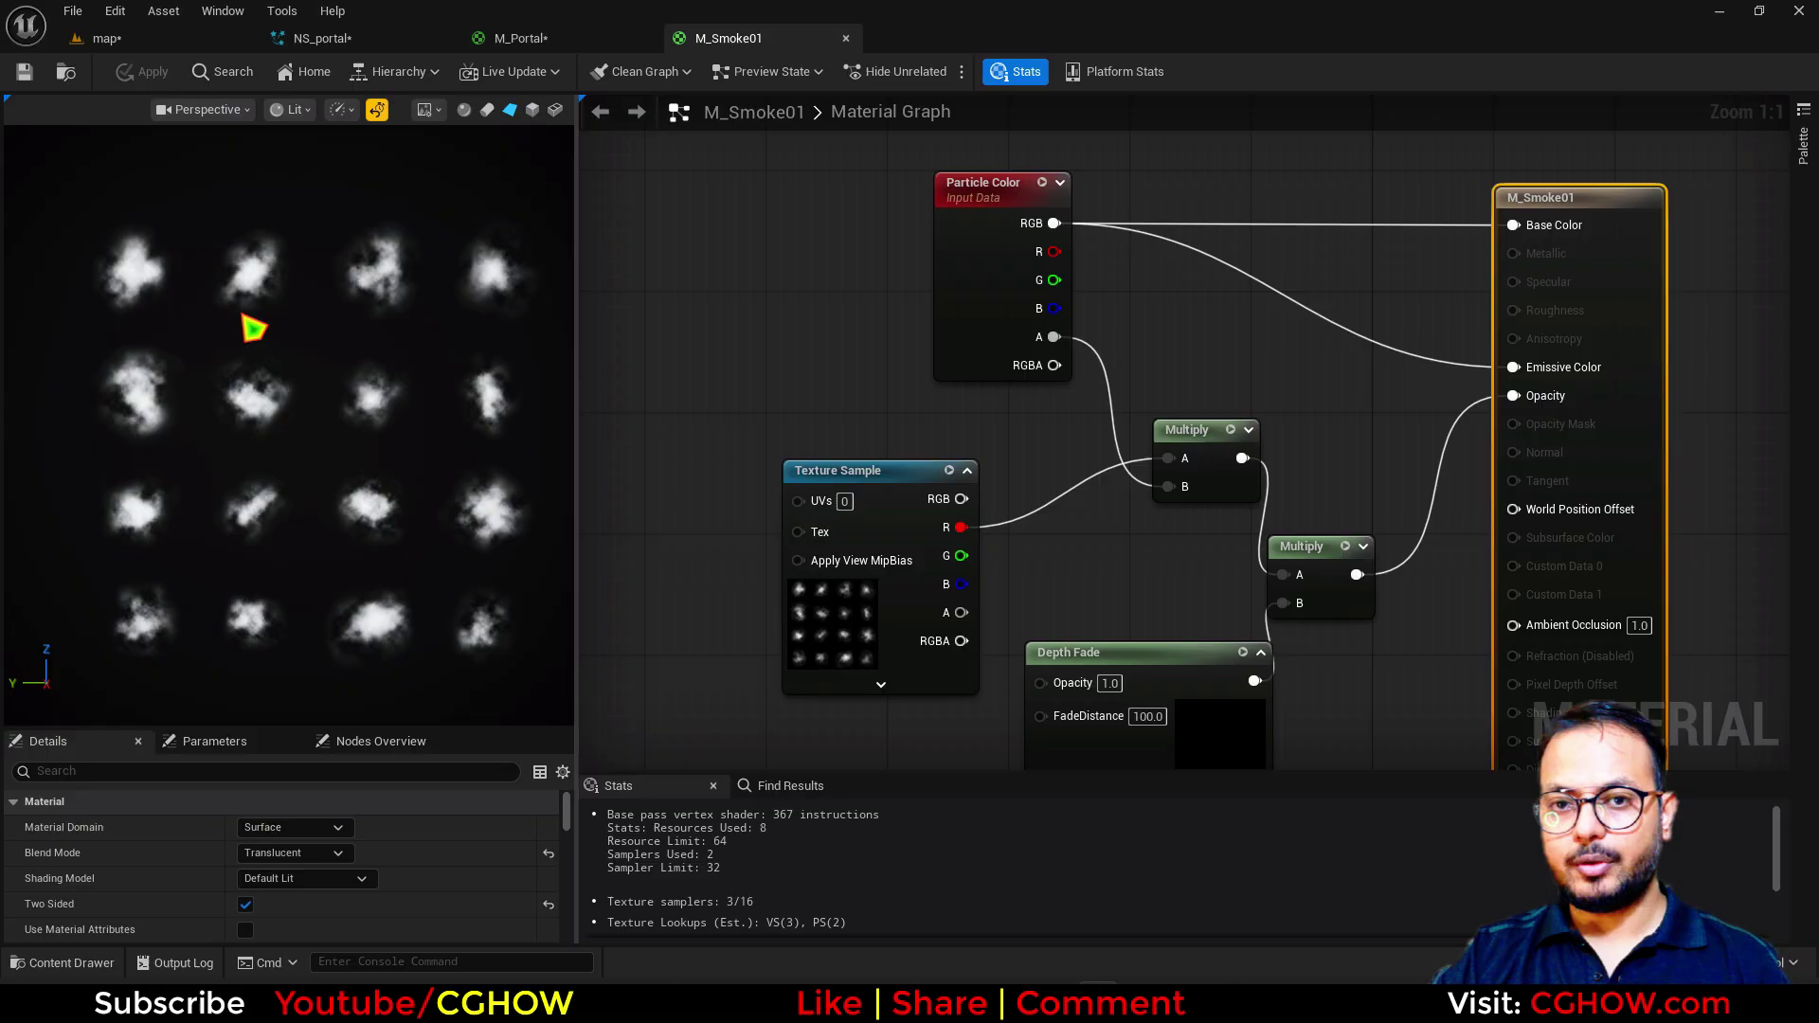
# Step: Locate M_Smoke01 in the project content and assign it as the material of the Fountain's Sprite Renderer
pyautogui.click(70, 75)
pyautogui.click(333, 39)
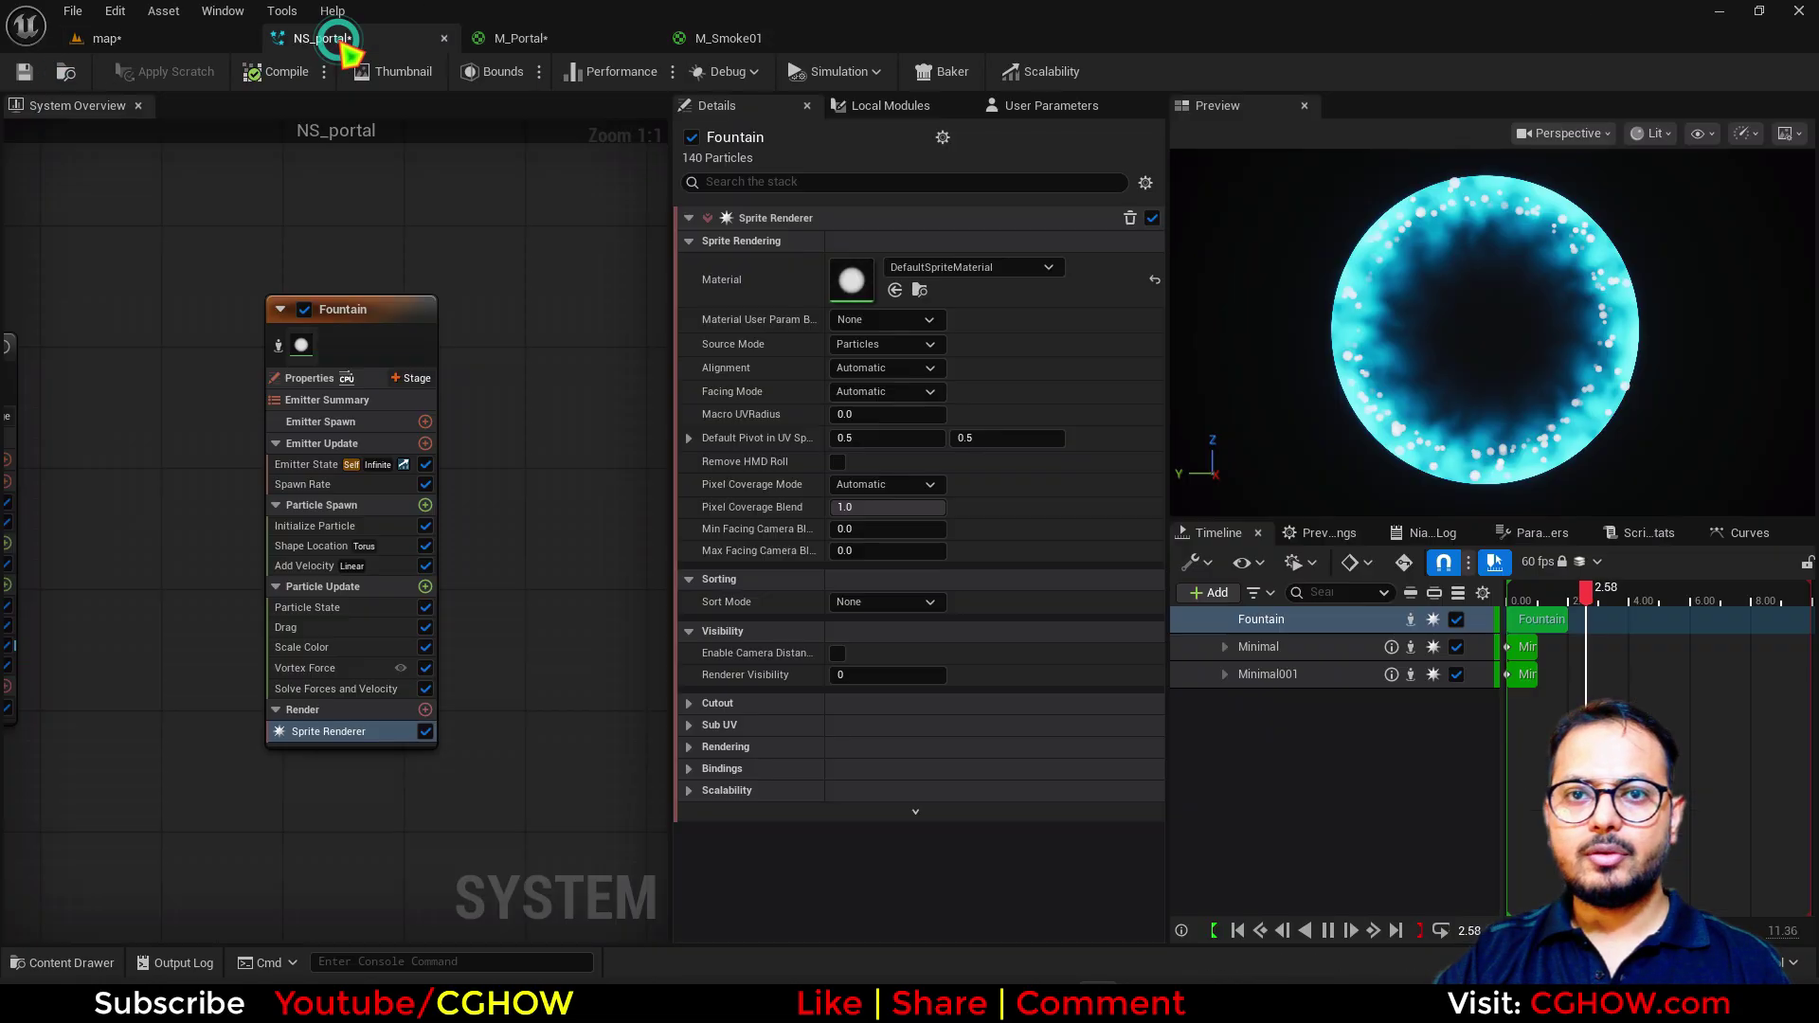
pyautogui.click(894, 290)
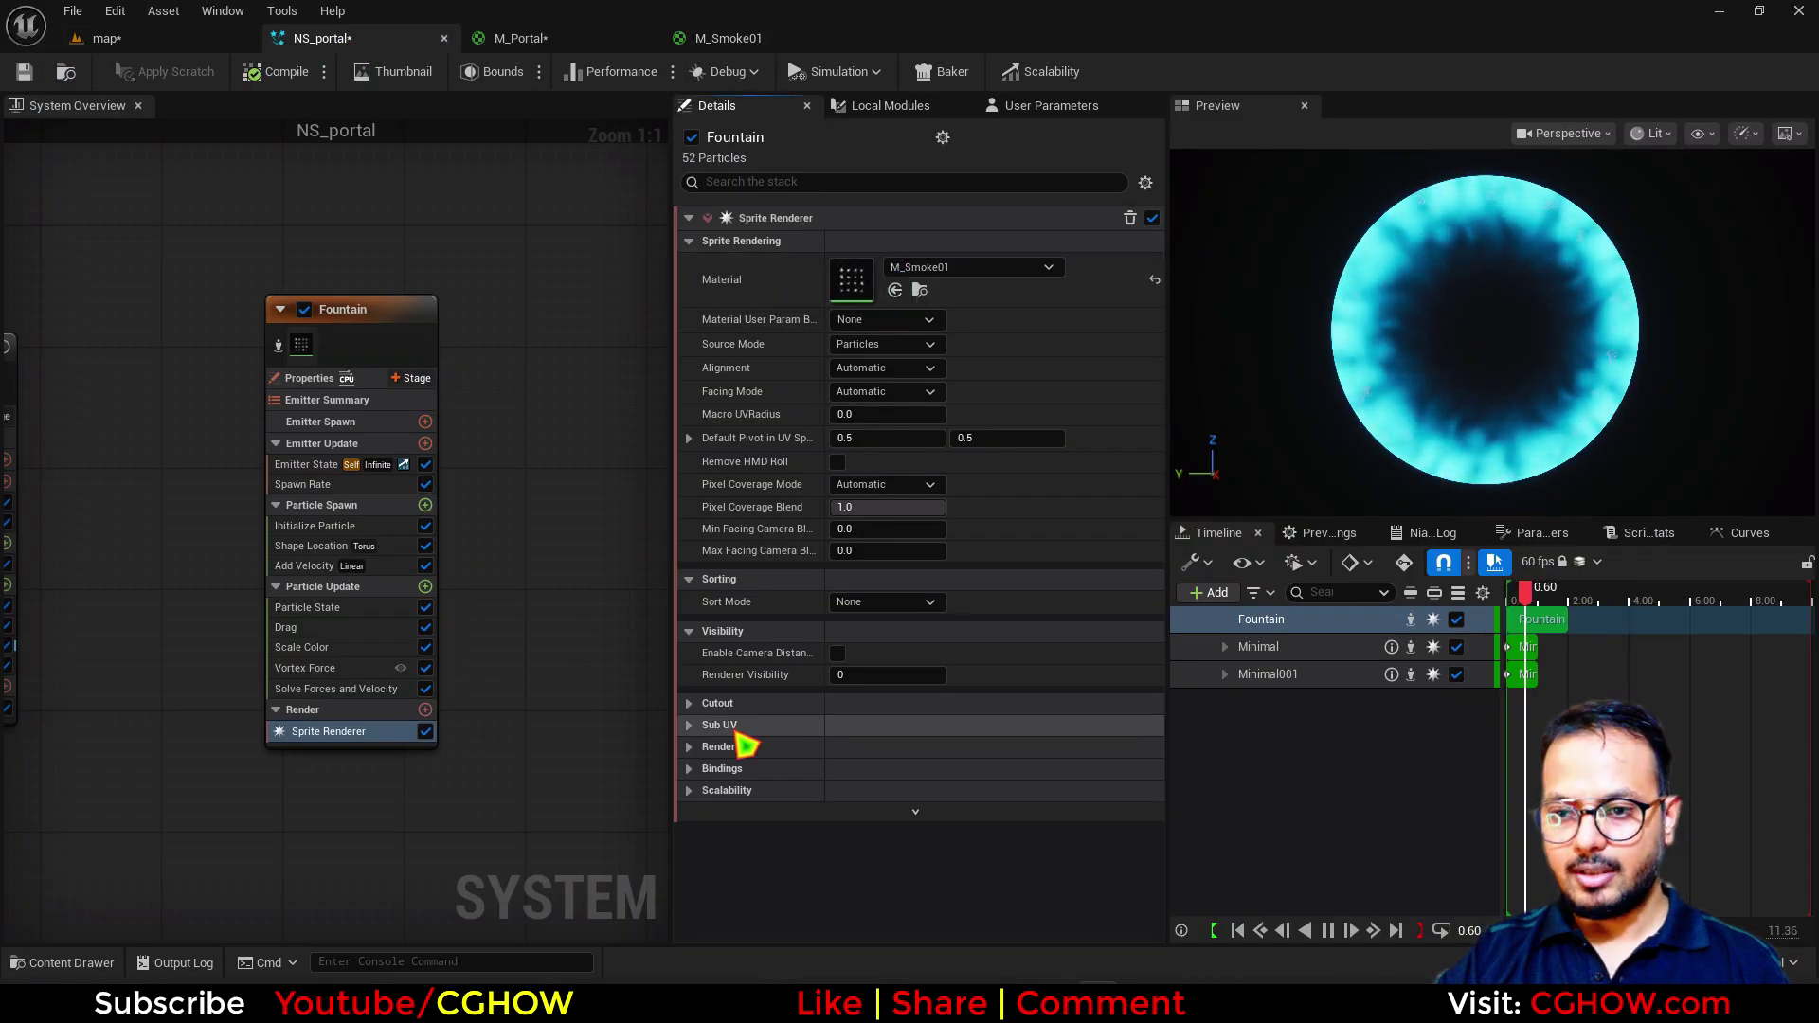
# Step: Set the Sprite Renderer's Sub Image Size to 4 by 4 and disable Sub UV Blending
pyautogui.click(688, 727)
pyautogui.click(872, 771)
pyautogui.write('4')
pyautogui.click(1020, 772)
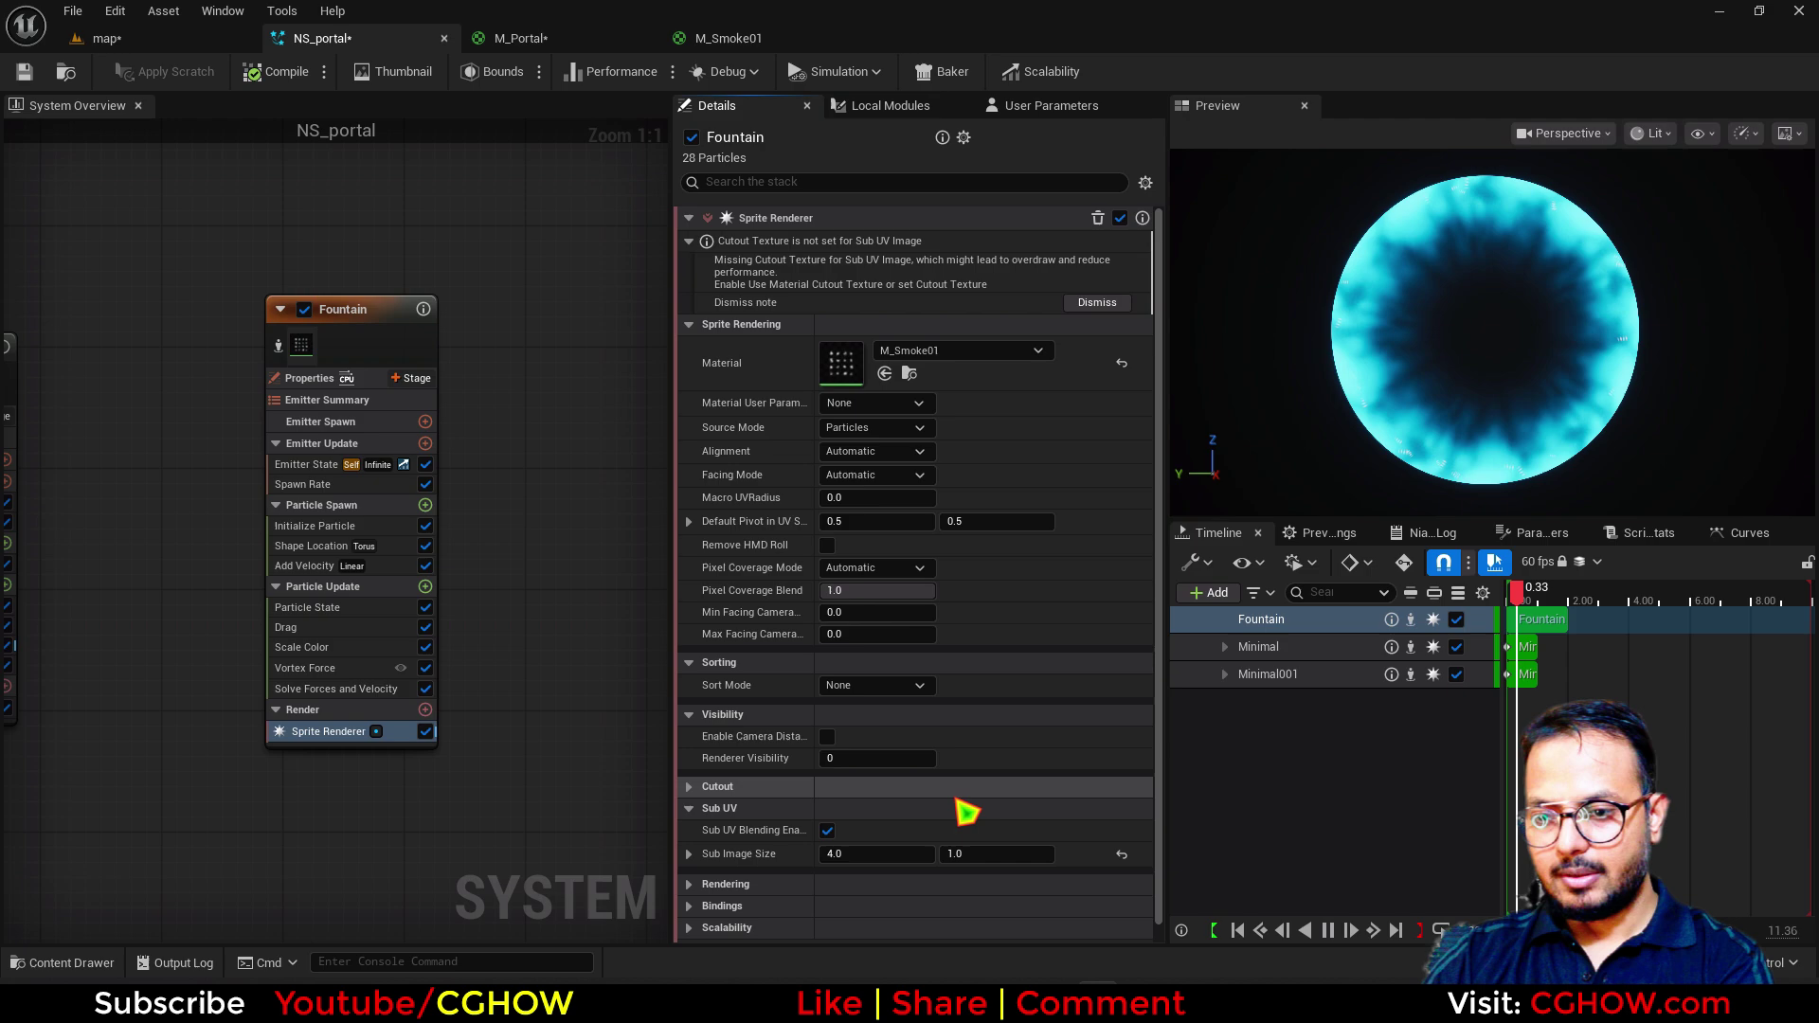
pyautogui.click(972, 850)
pyautogui.write('4')
pyautogui.press('Return')
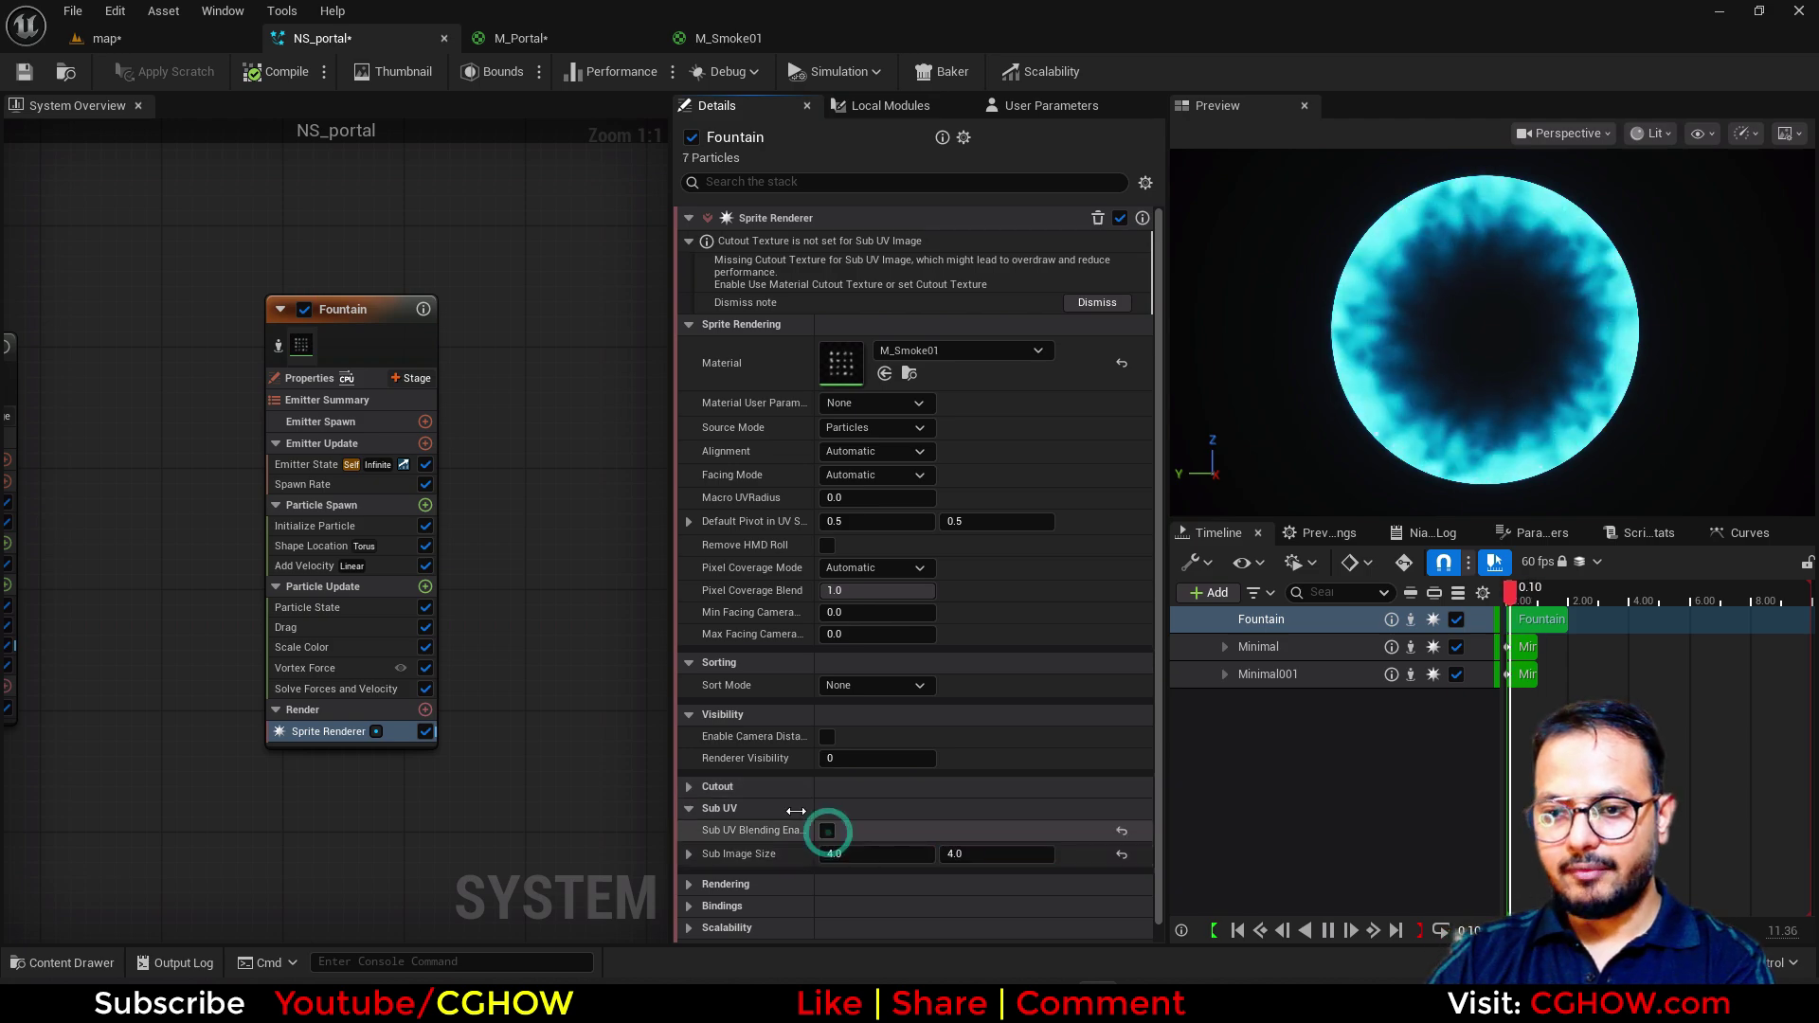
# Step: Add a Sub UVAnimation module to the Fountain's Particle Spawn in Random mode, using the Sprite Renderer as its source
pyautogui.click(427, 508)
pyautogui.write('anim')
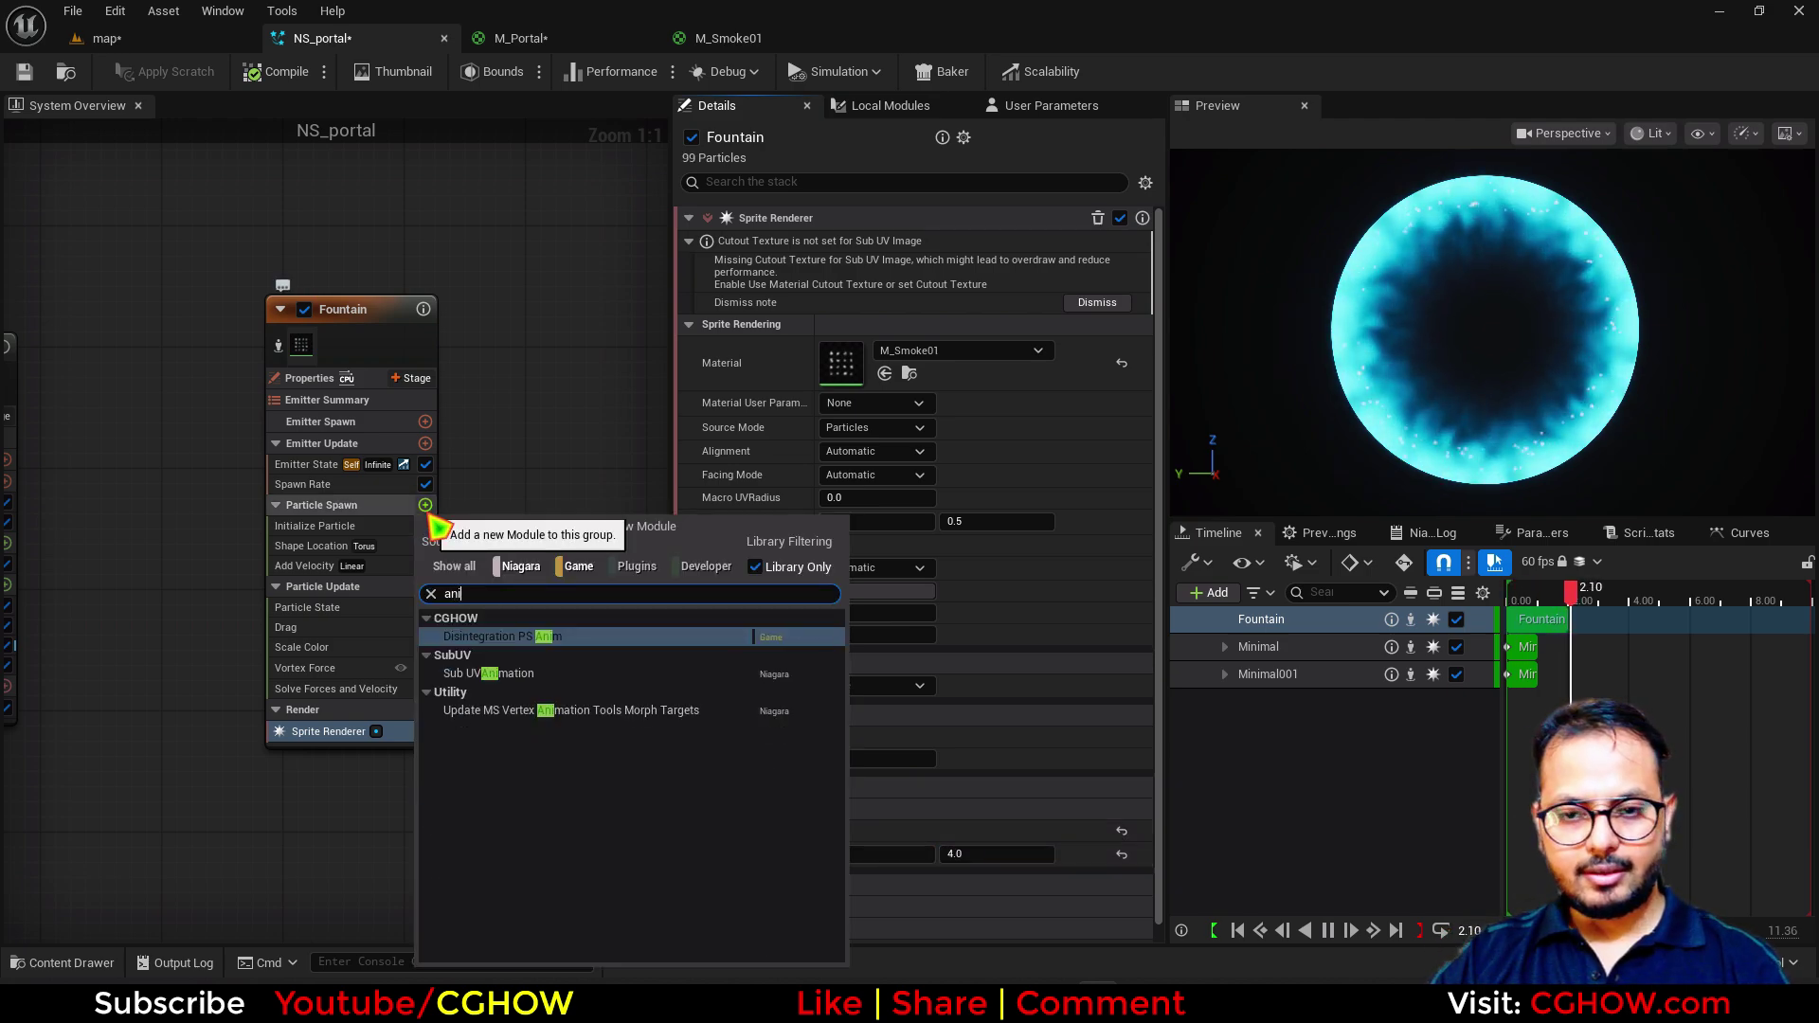
pyautogui.click(488, 672)
pyautogui.click(885, 294)
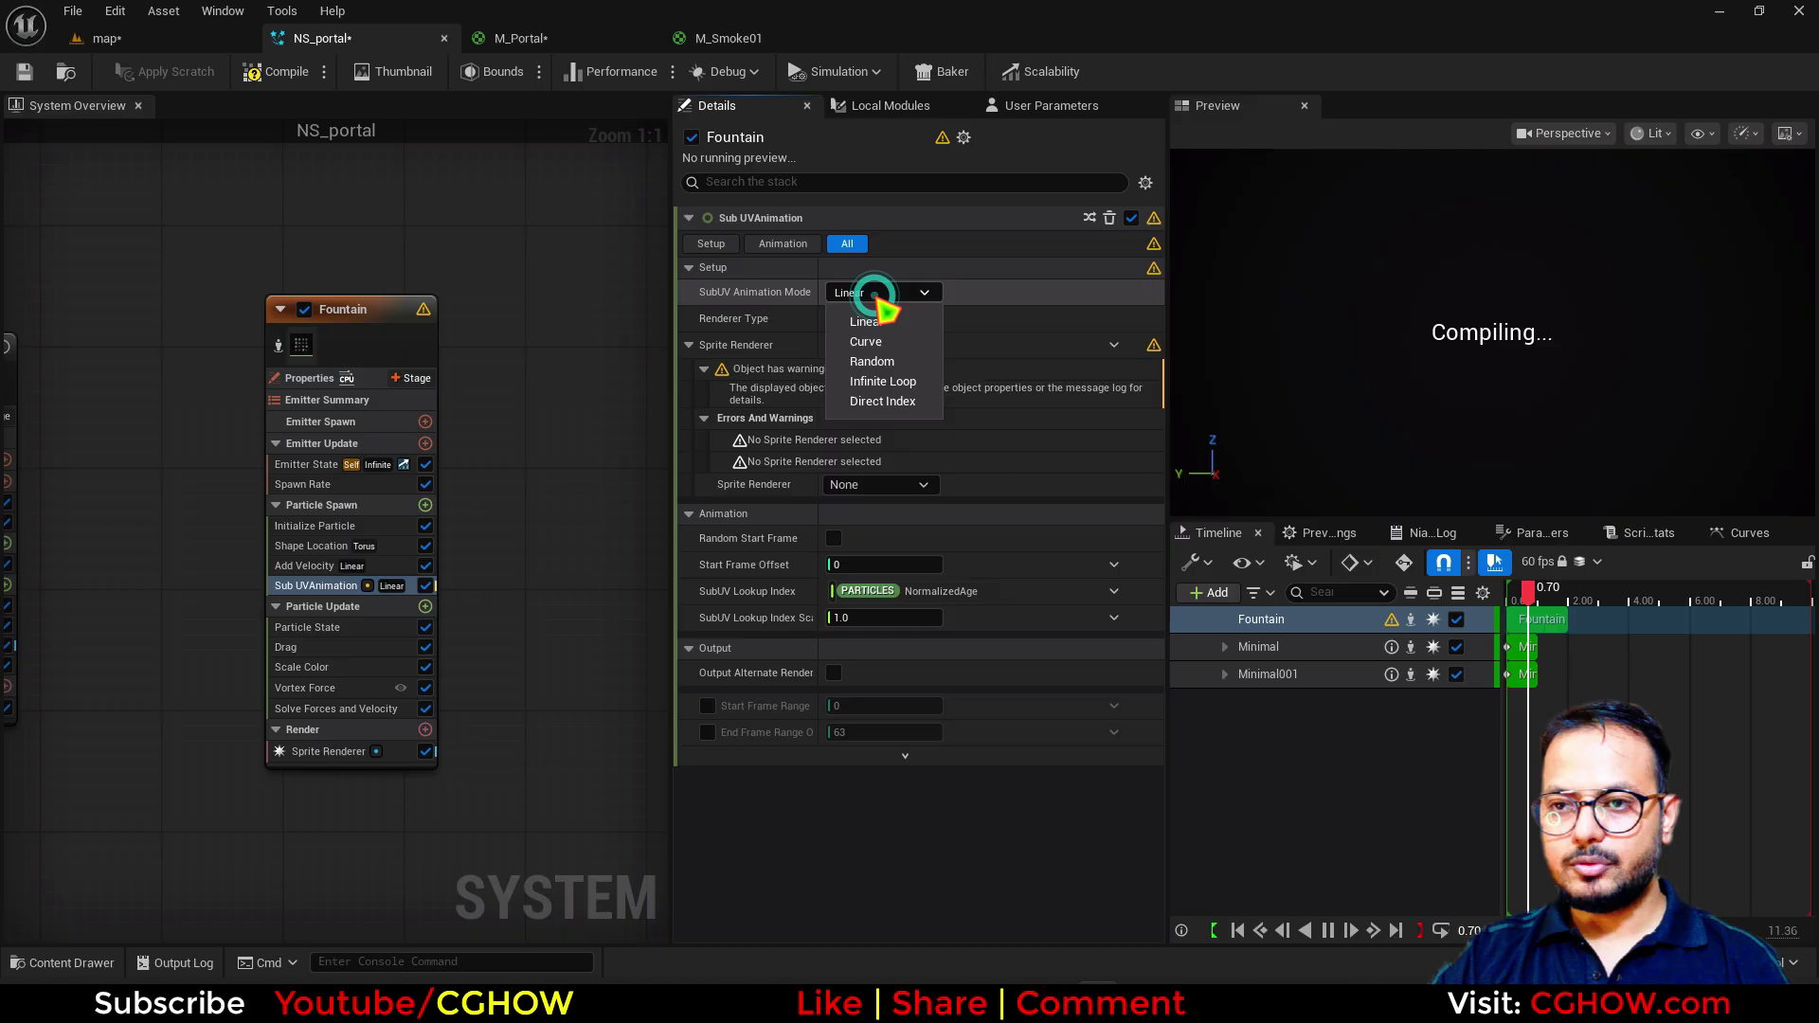
pyautogui.click(884, 357)
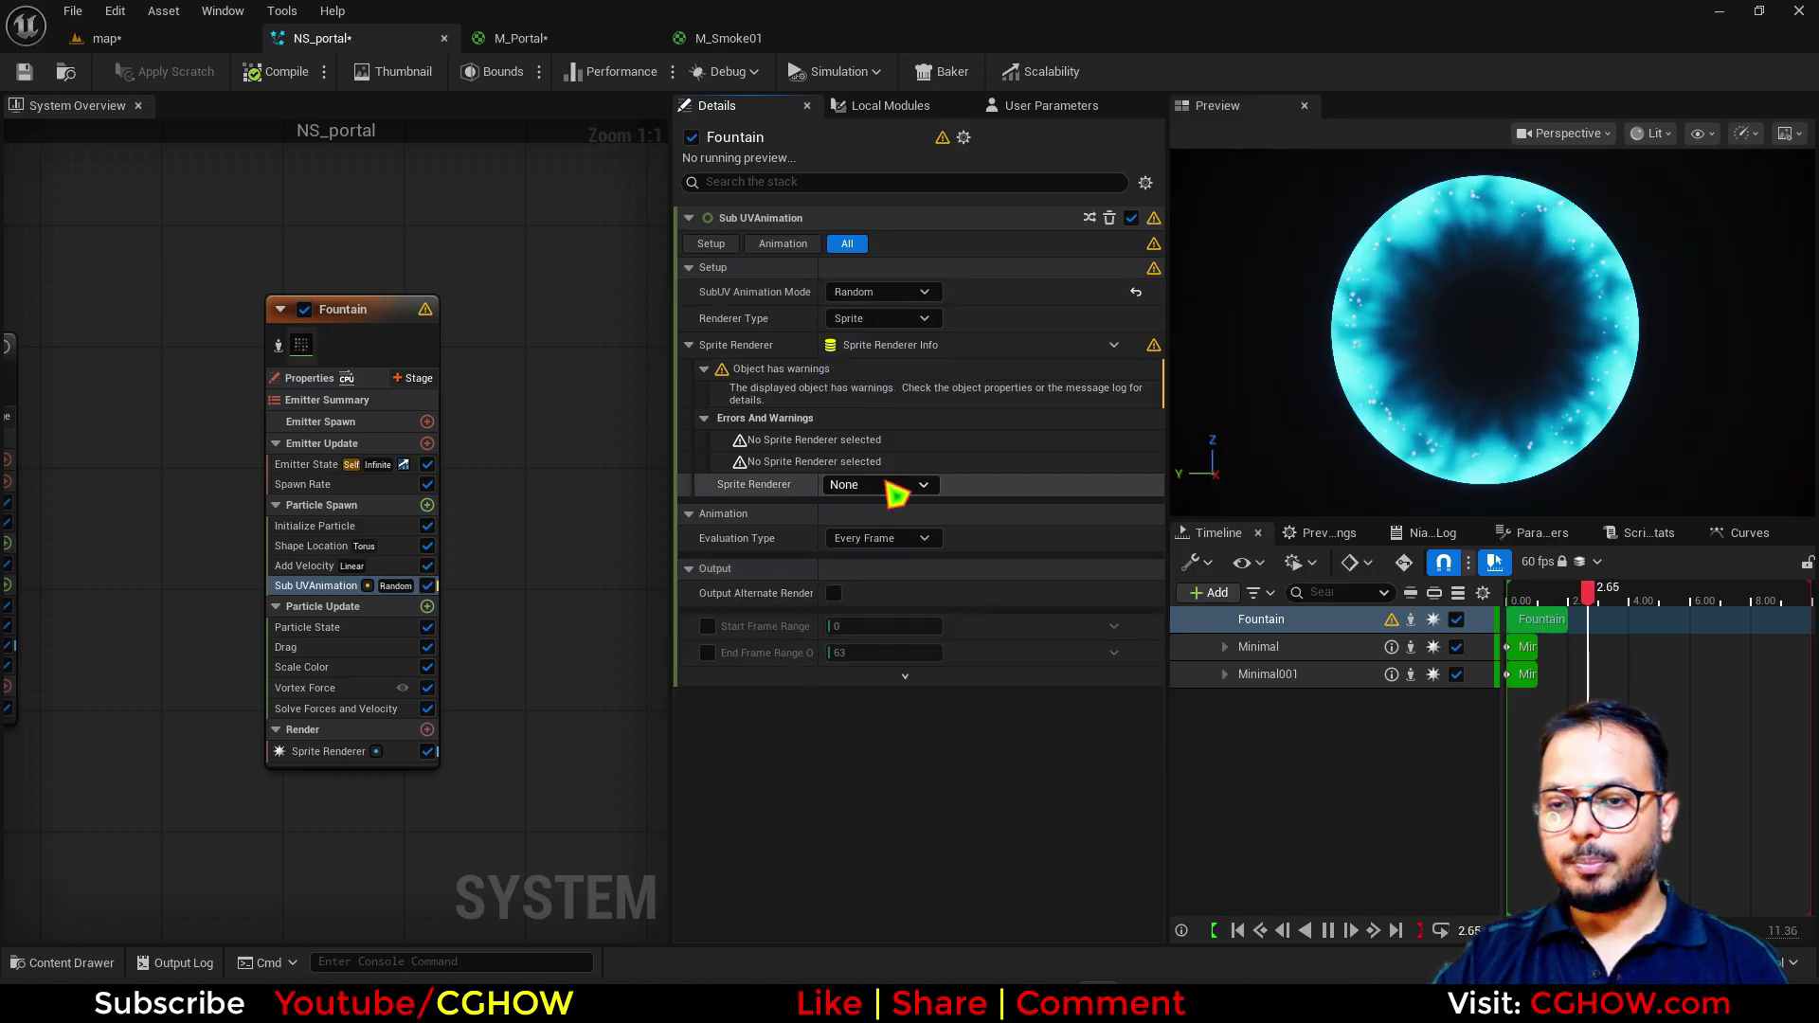
pyautogui.click(895, 486)
pyautogui.click(889, 520)
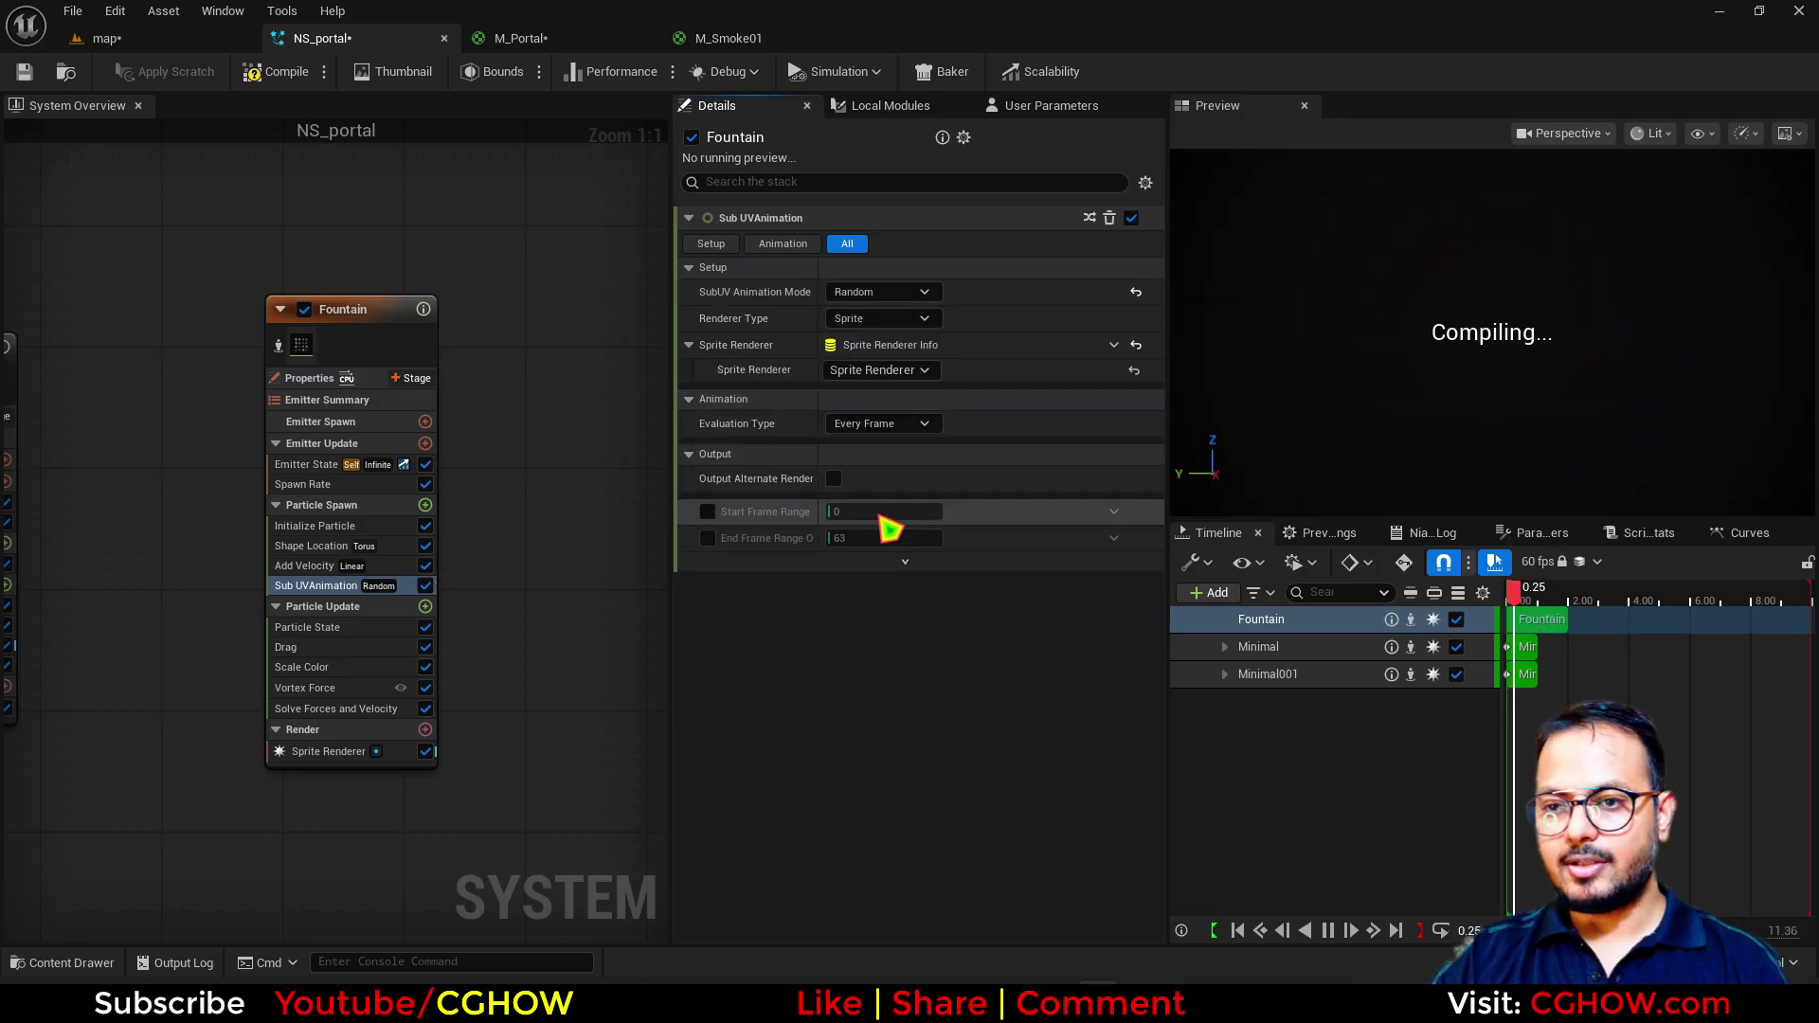
# Step: In the Fountain's Initialize Particle, unset the Mass Mode and set the Uniform Sprite Size range to 100–150, then check the smoke in the level
pyautogui.click(315, 525)
pyautogui.click(883, 478)
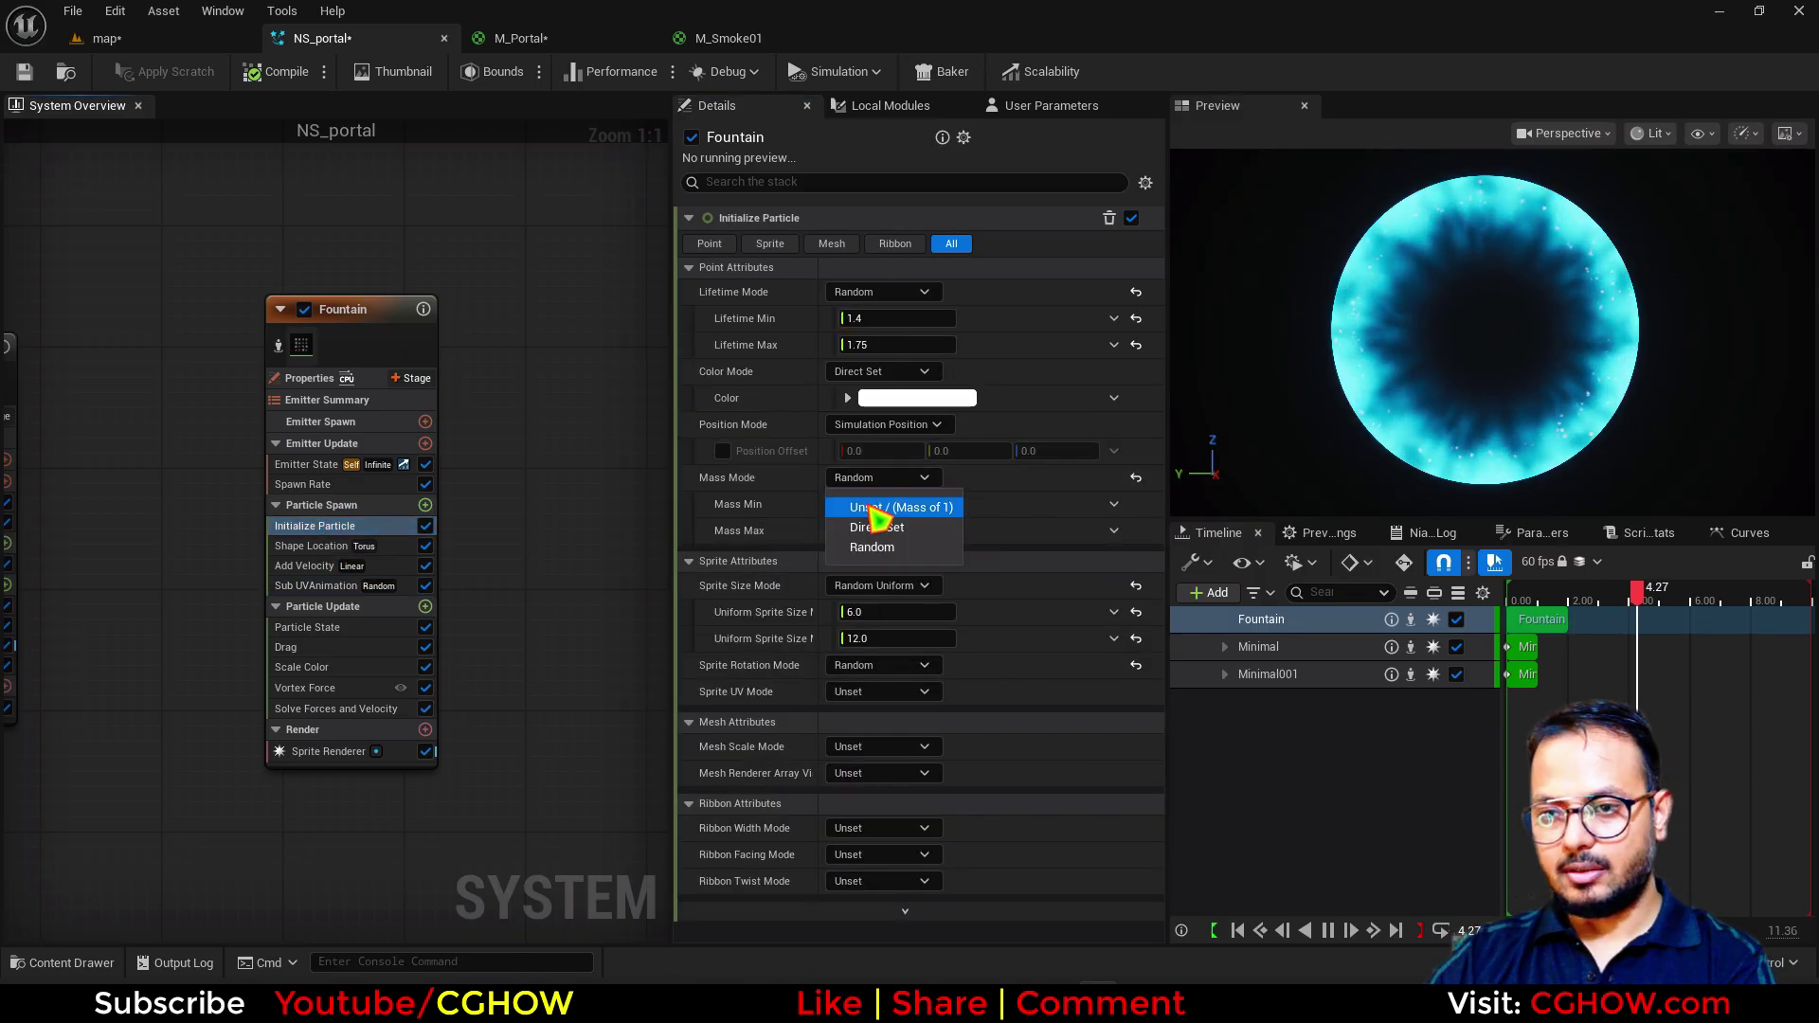
pyautogui.click(872, 508)
pyautogui.click(890, 585)
pyautogui.write('1')
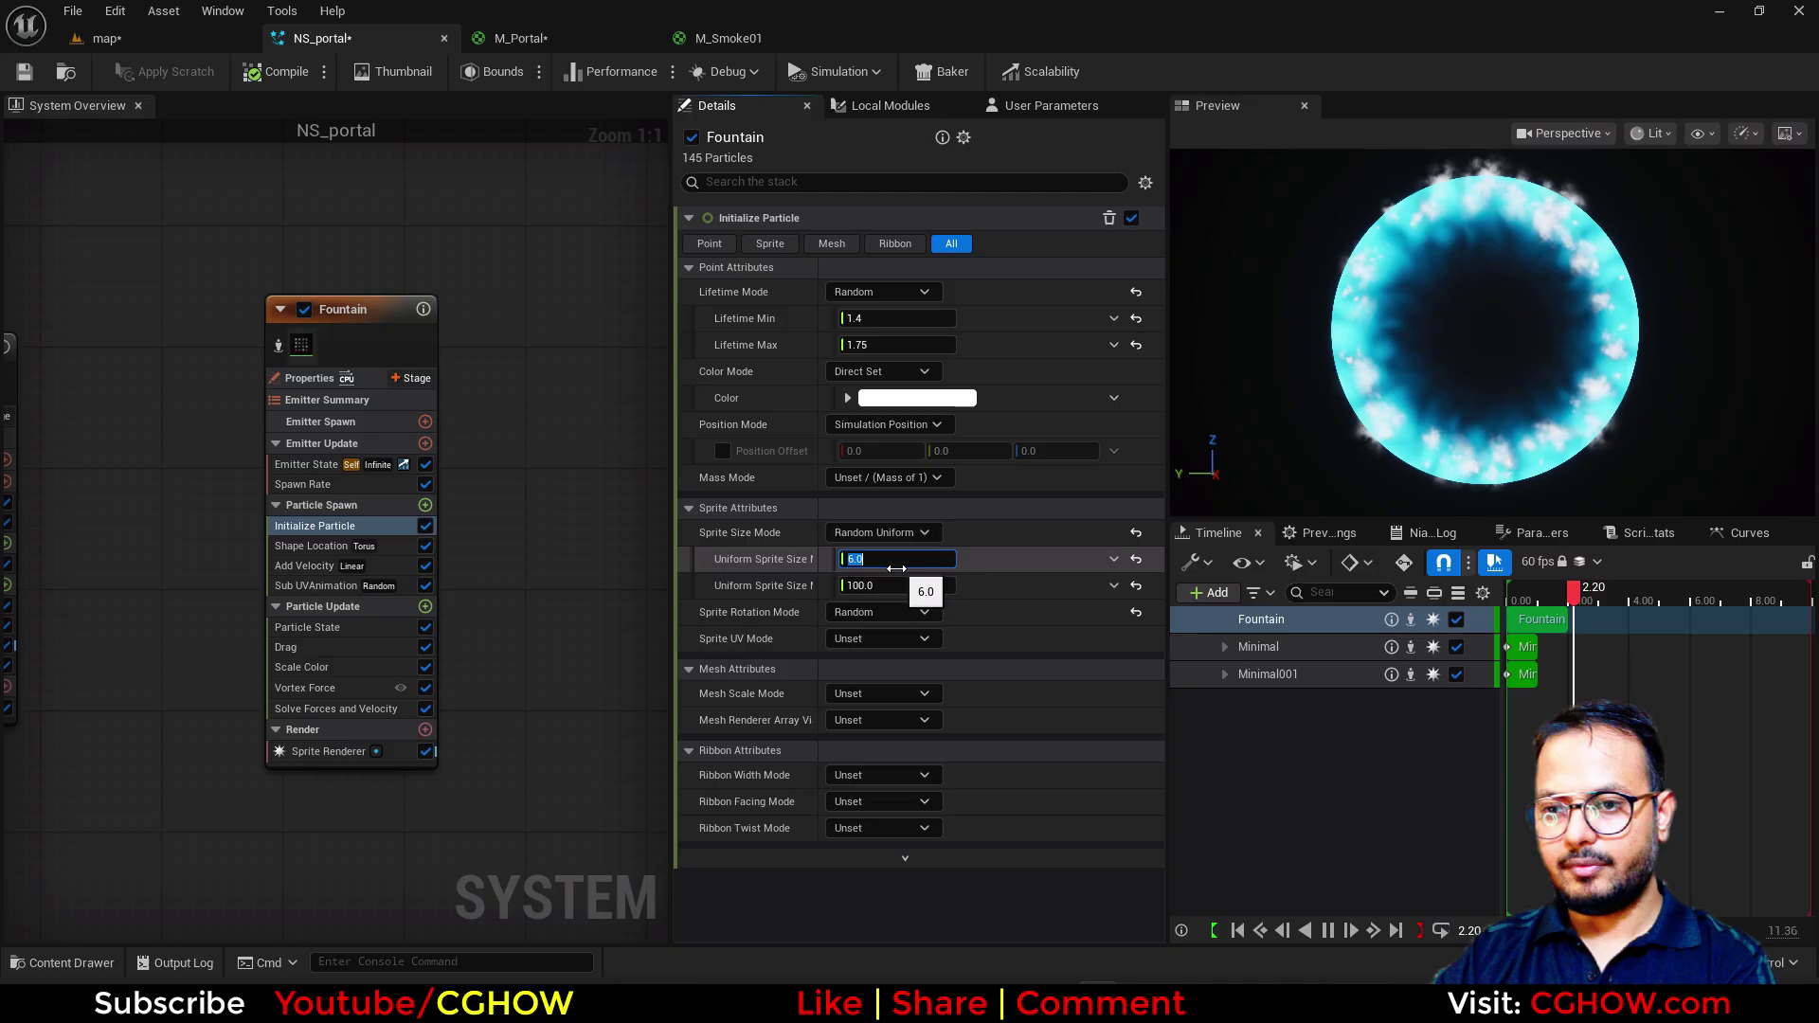
pyautogui.write('100')
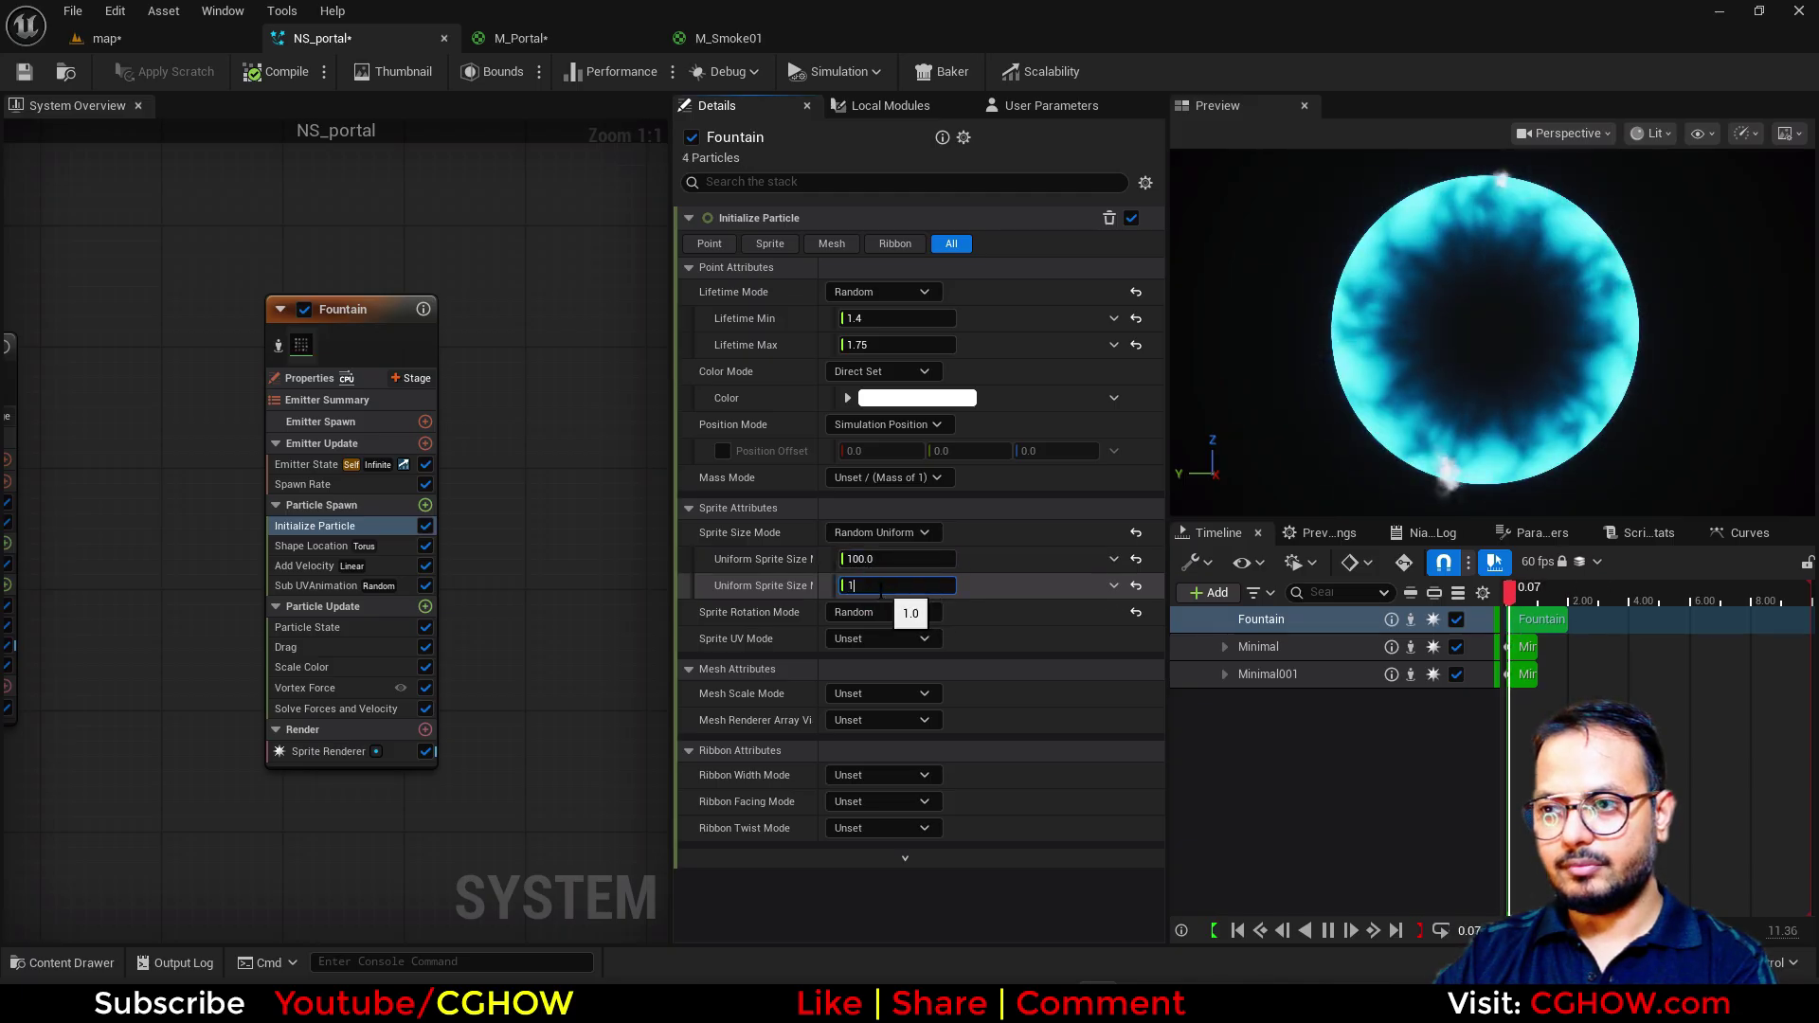
pyautogui.moveTo(1466, 345); pyautogui.dragTo(1491, 410)
pyautogui.moveTo(1492, 409); pyautogui.dragTo(1459, 379, button='right')
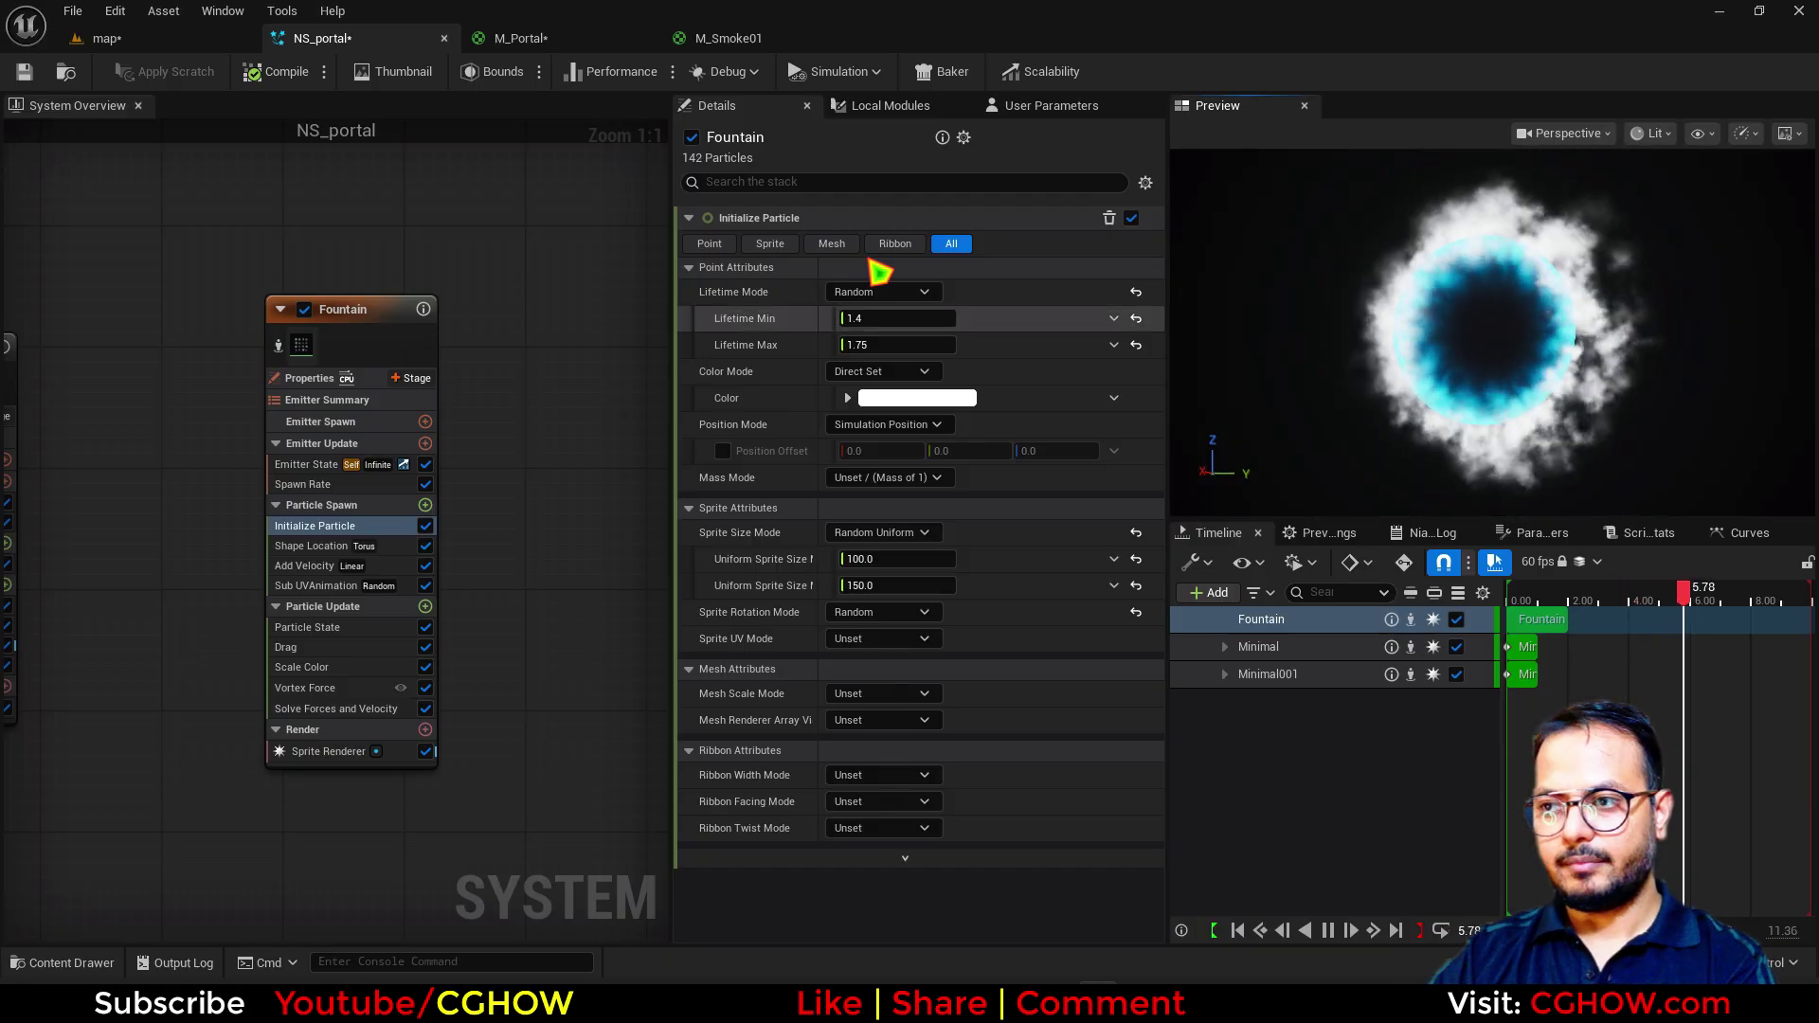
pyautogui.click(169, 40)
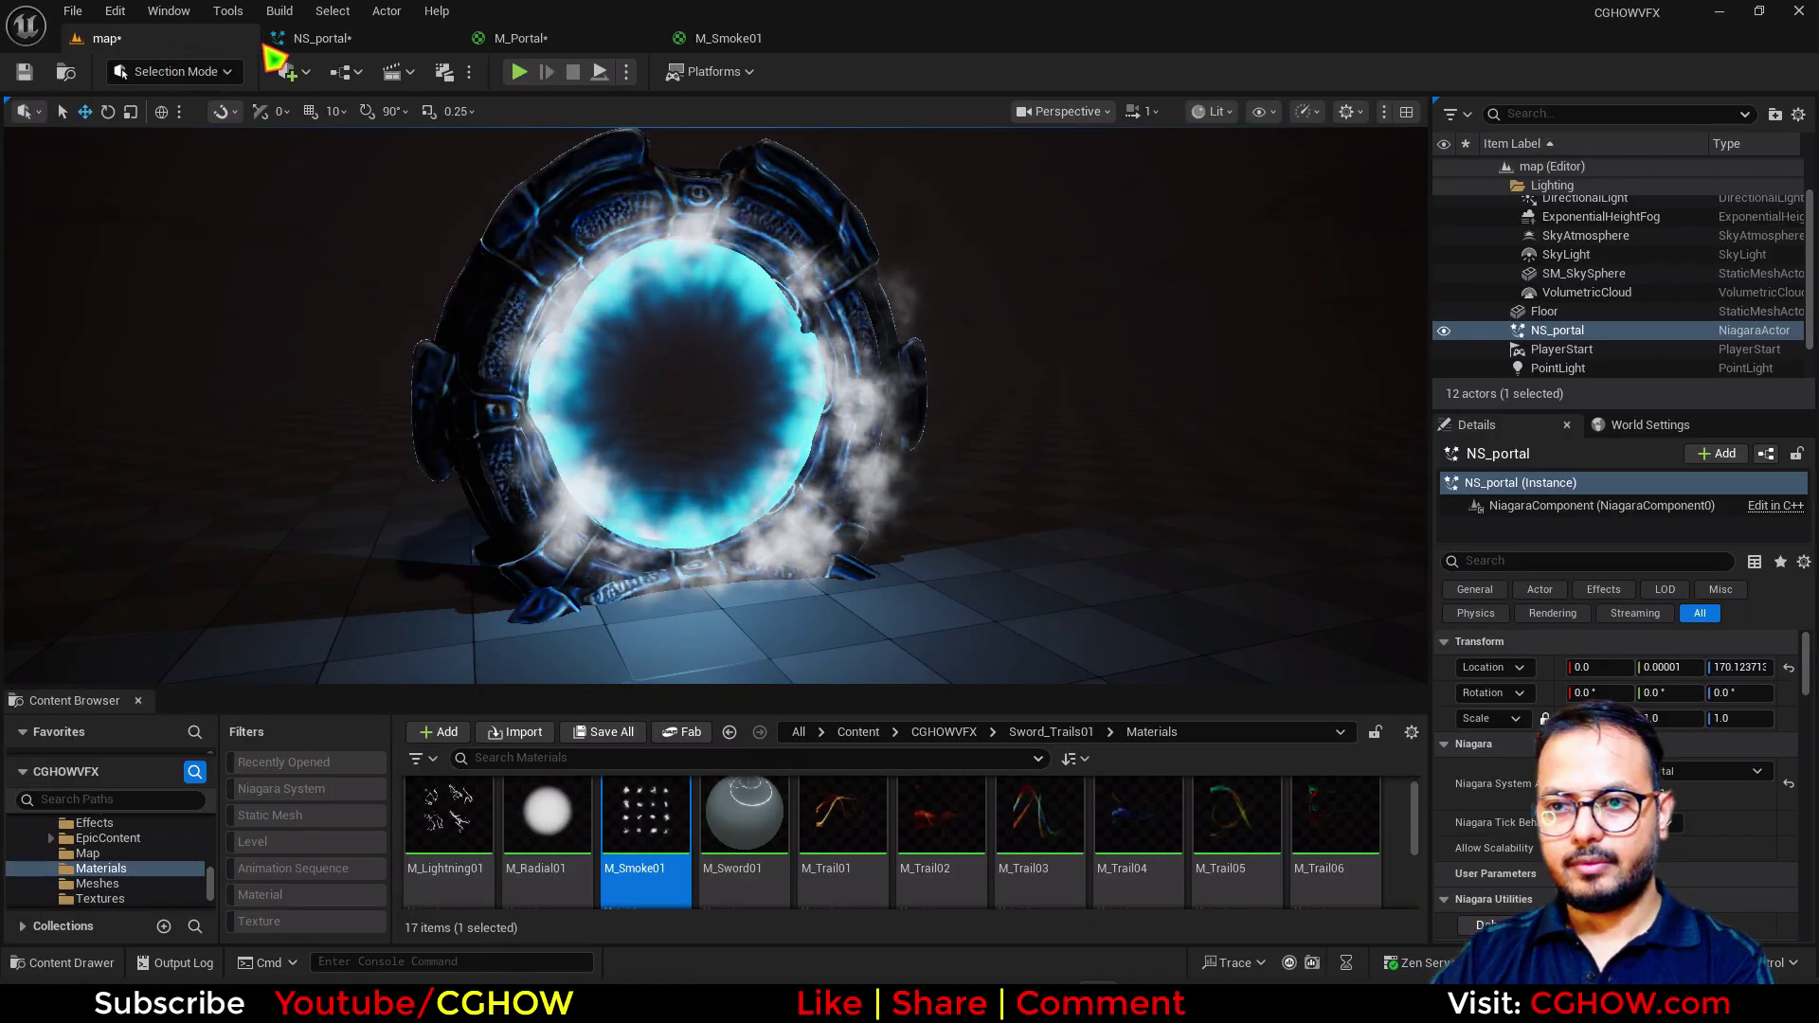
pyautogui.click(326, 40)
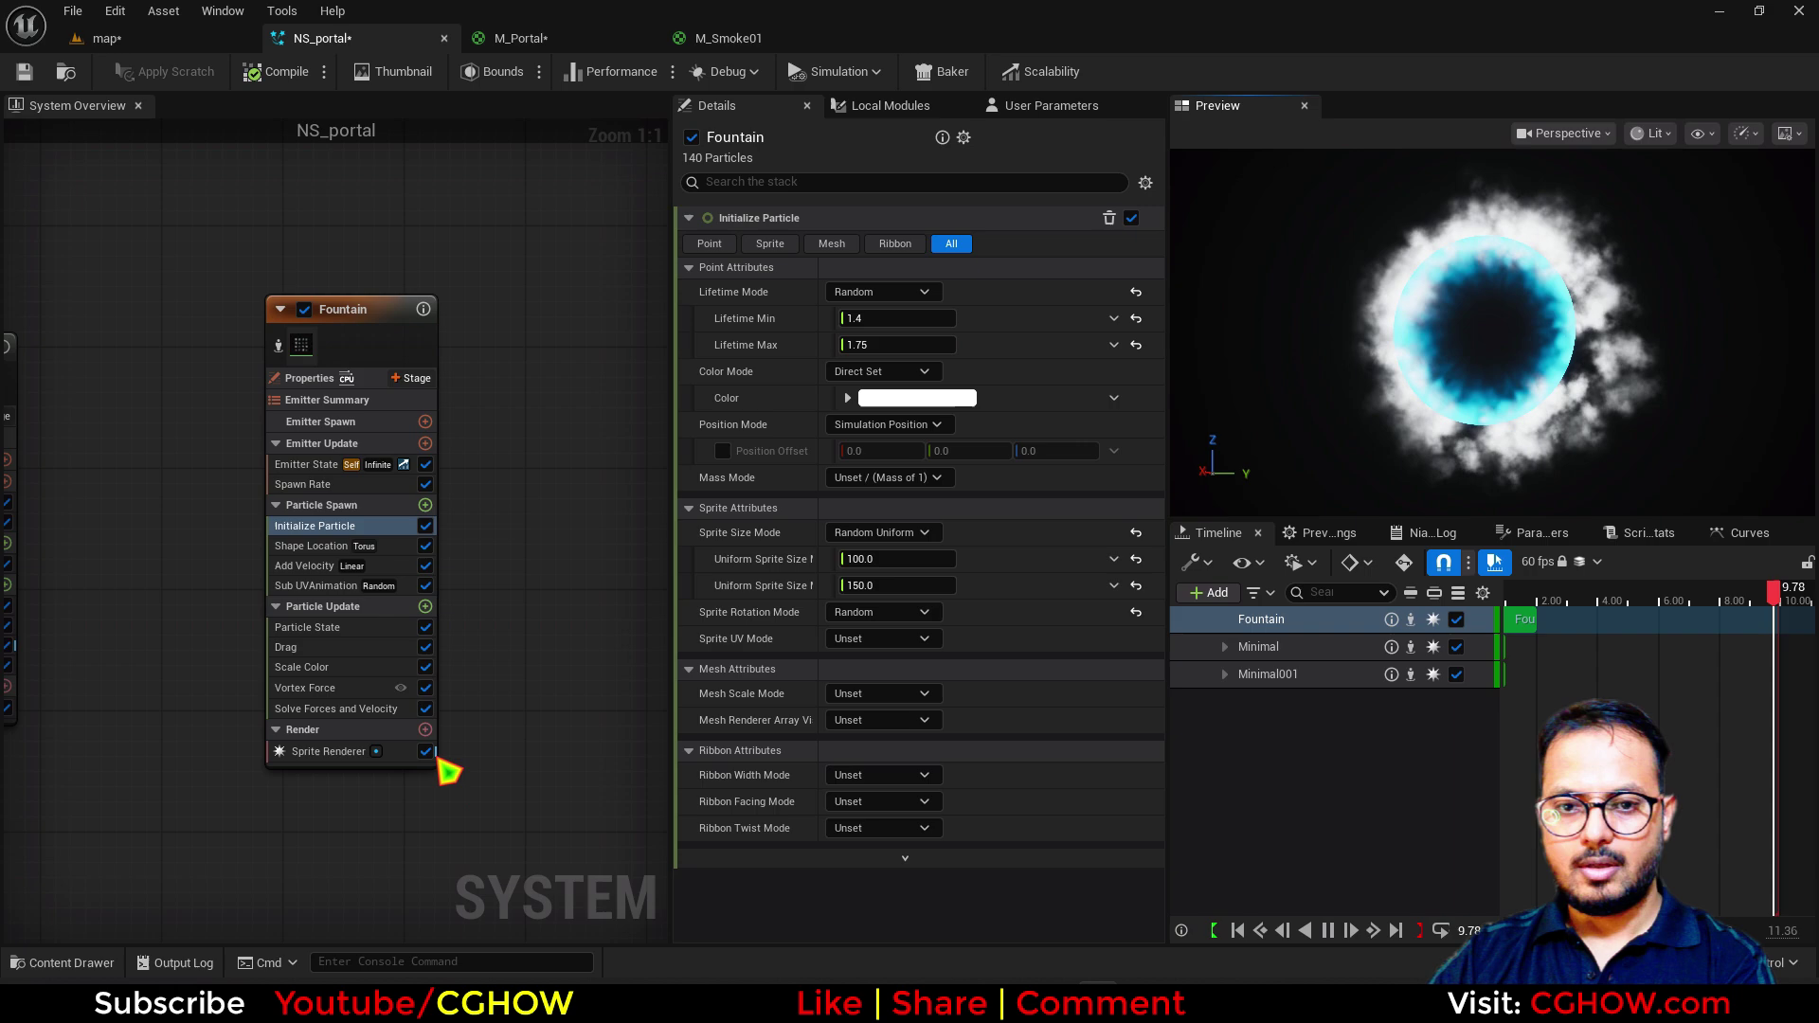
# Step: Add a Gravity Force to the Fountain's Particle Update with a Z gravity of about -45.5 and check it in the level
pyautogui.click(426, 606)
pyautogui.write('gra')
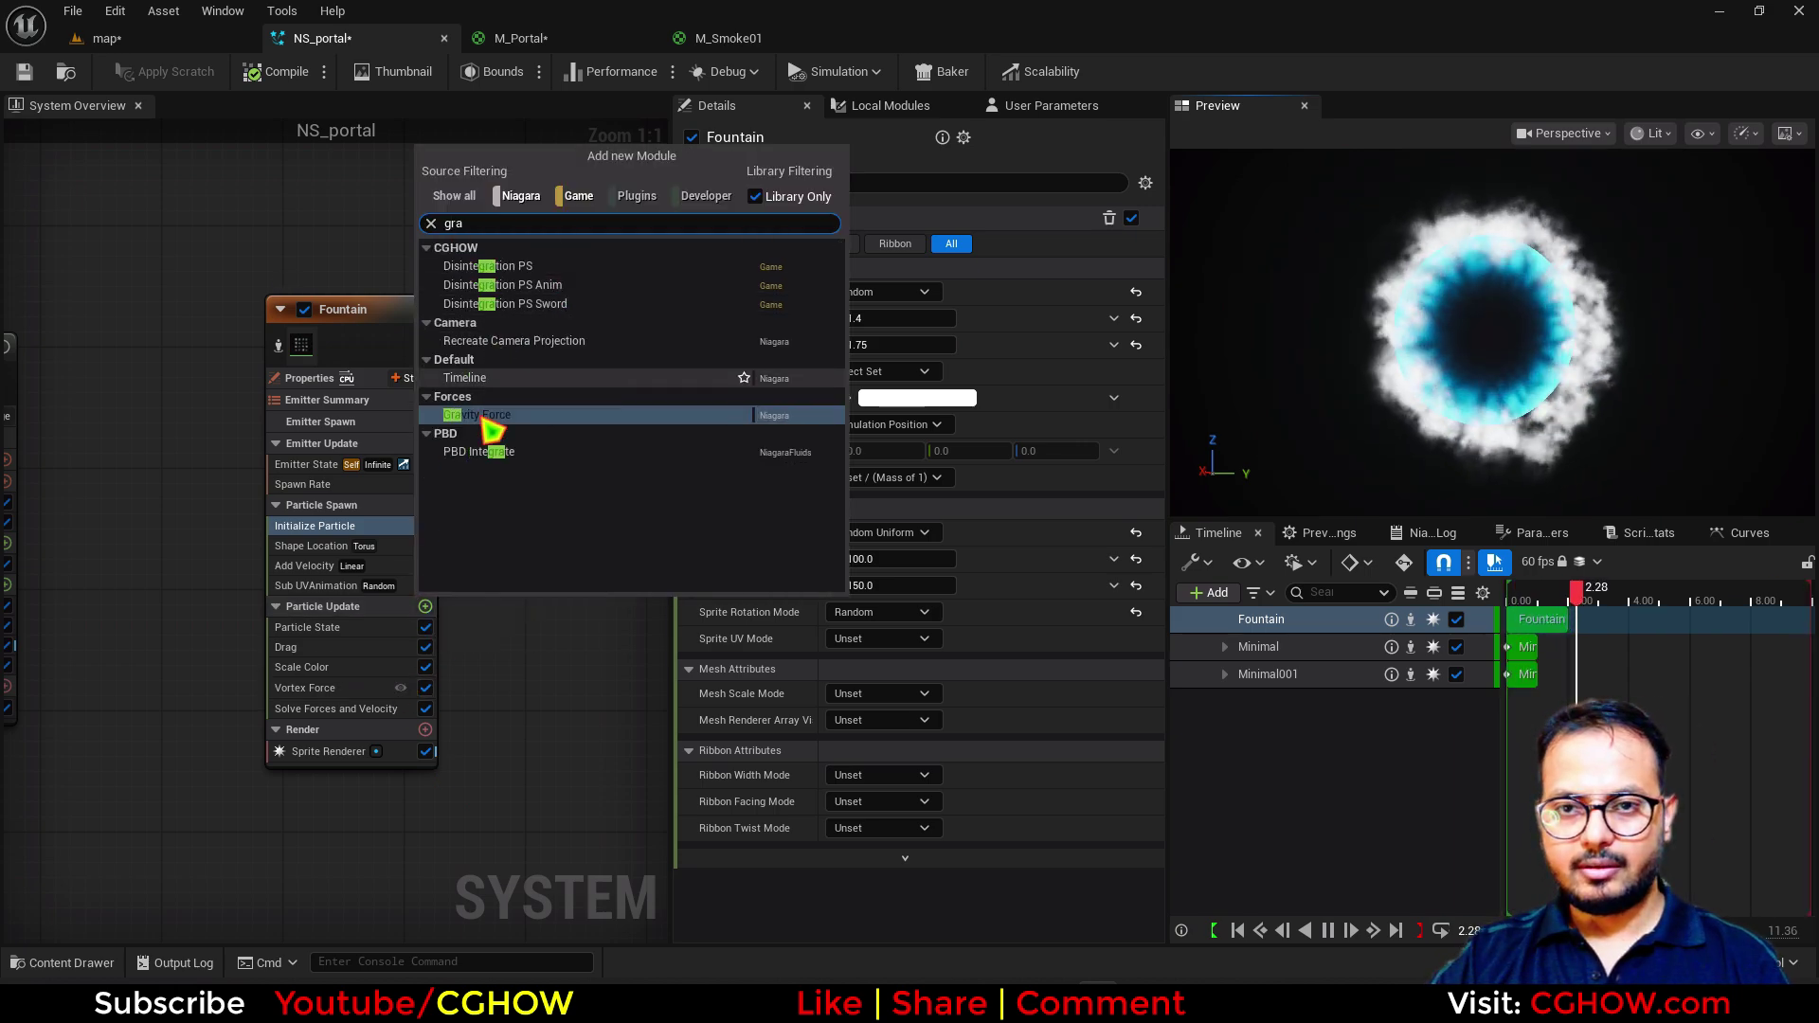
pyautogui.click(479, 422)
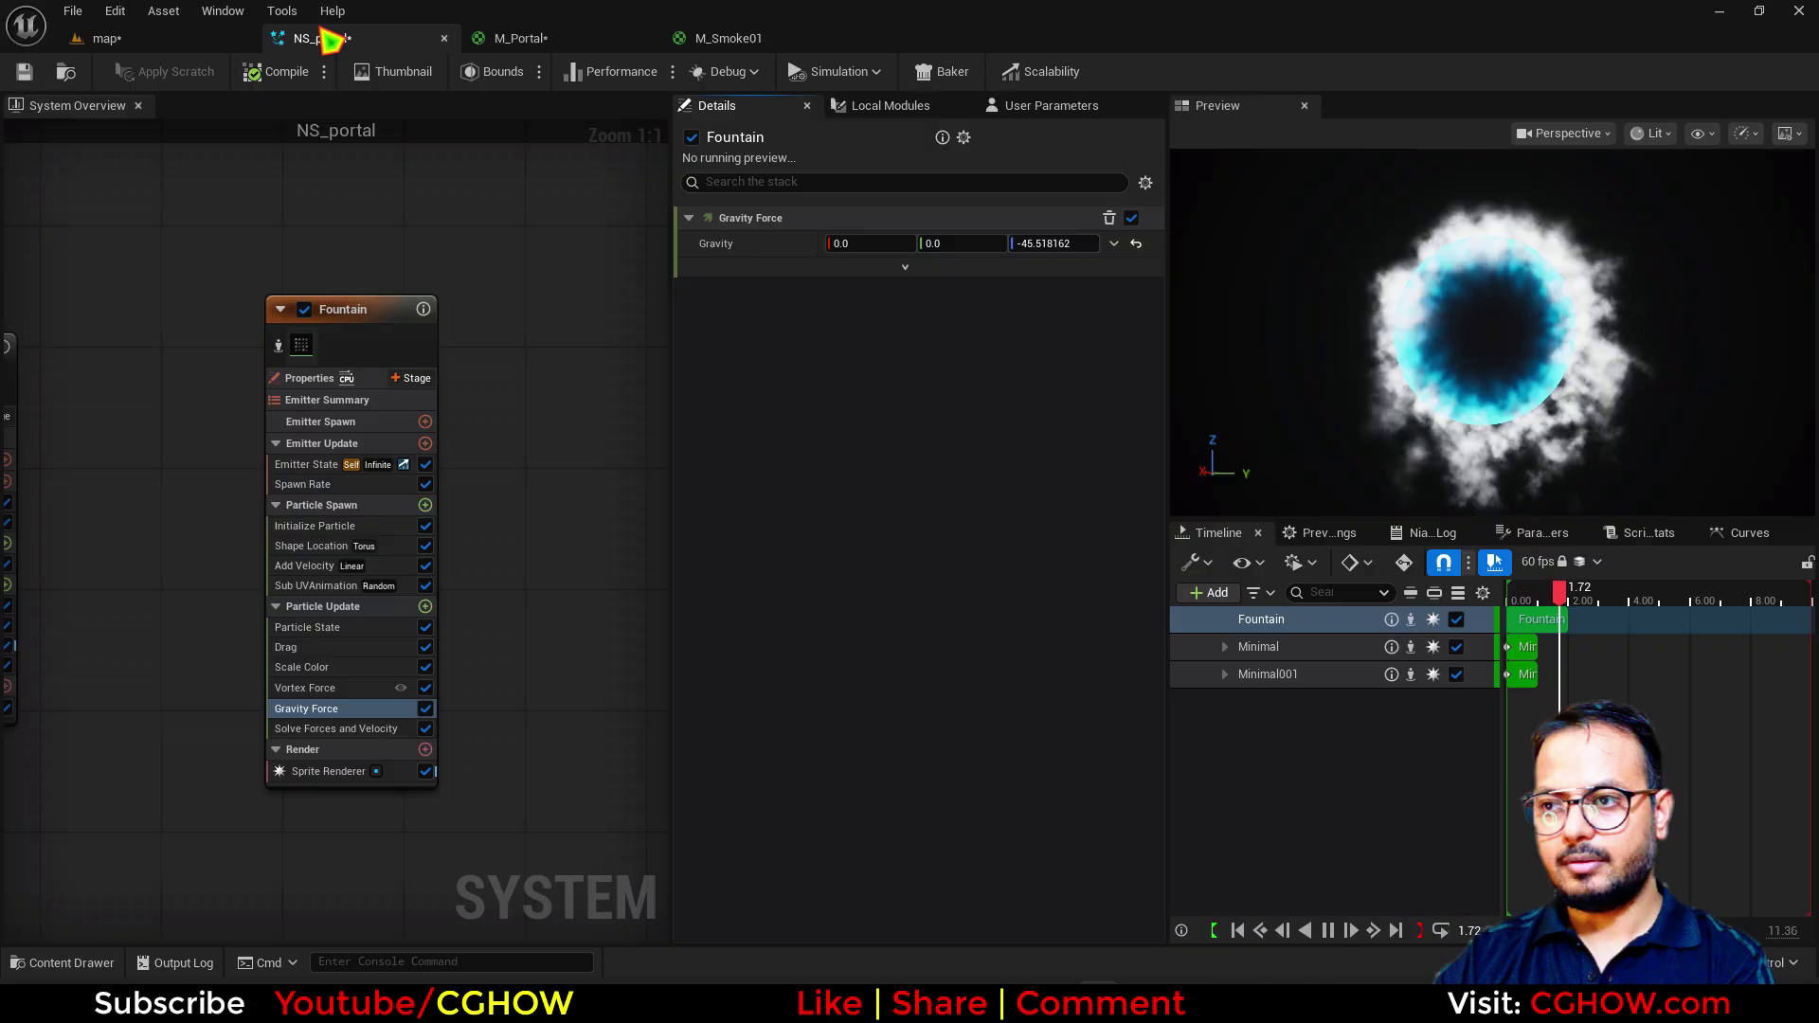
pyautogui.click(163, 39)
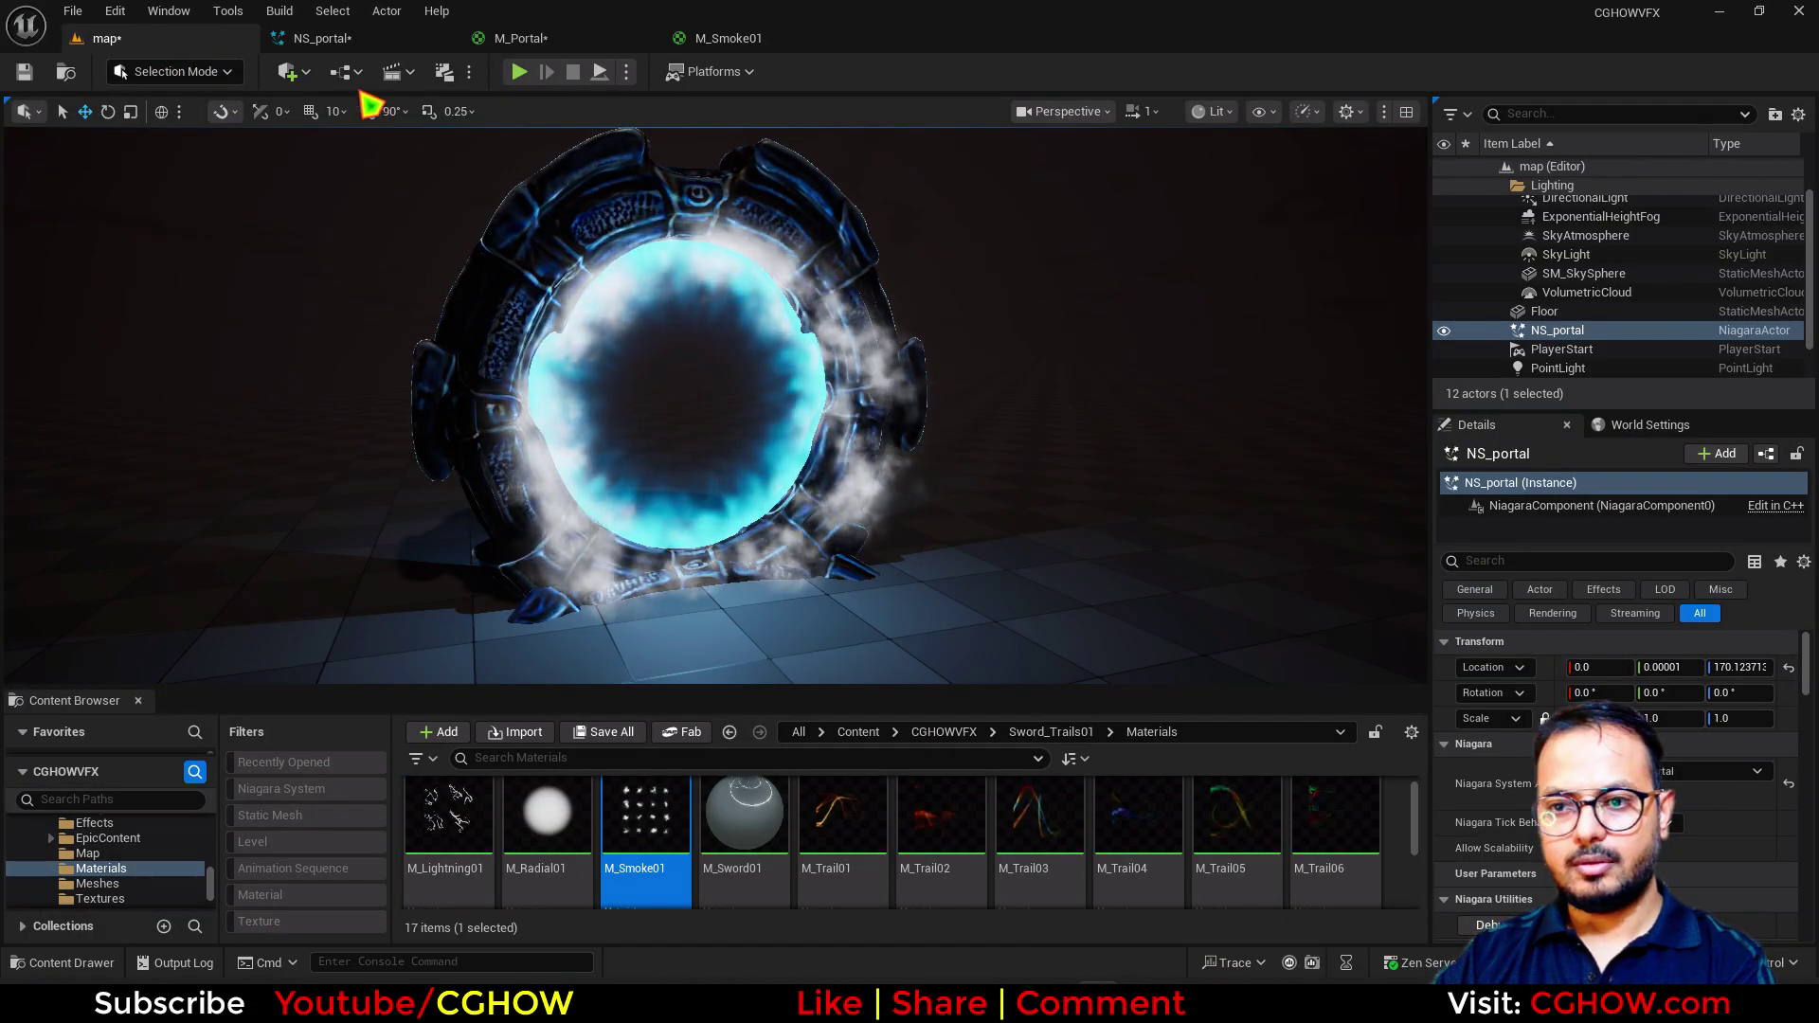
pyautogui.click(322, 38)
# Step: Make the Fountain's Velocity Speed Scale a Random Range Float from 0 to 1 and check the smoke in the level
pyautogui.click(305, 688)
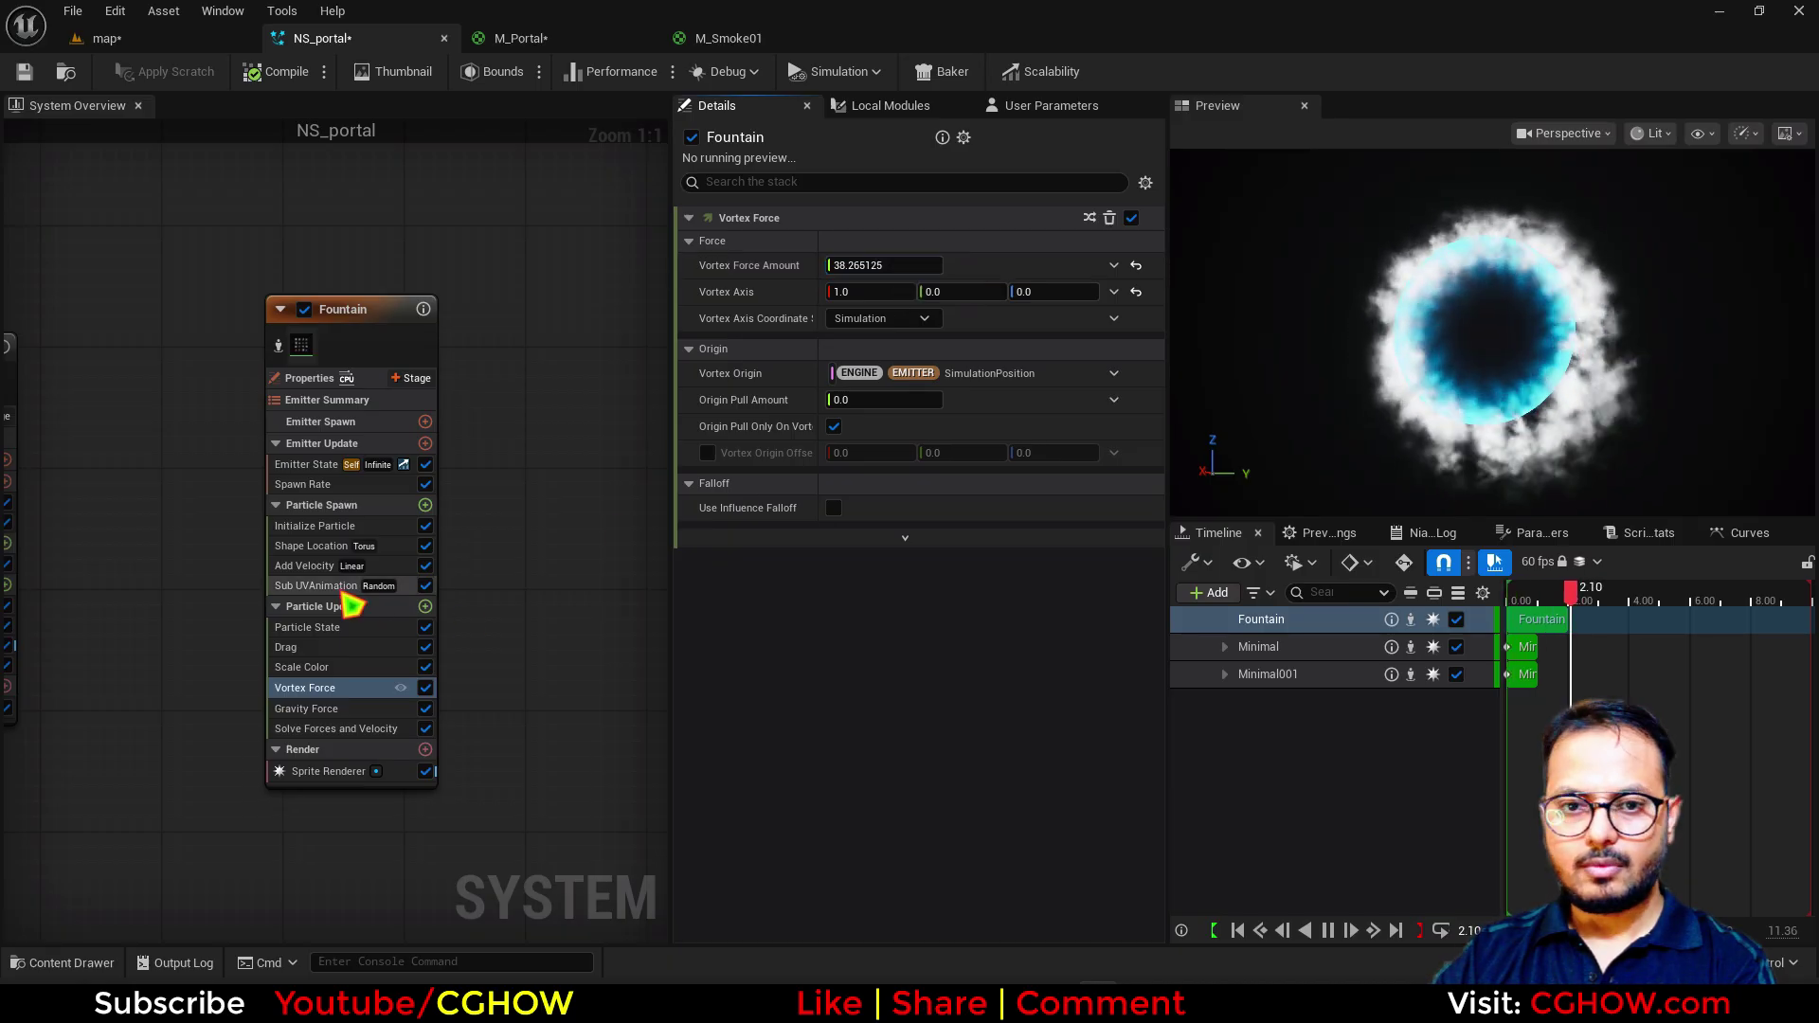
pyautogui.click(305, 566)
pyautogui.click(1114, 297)
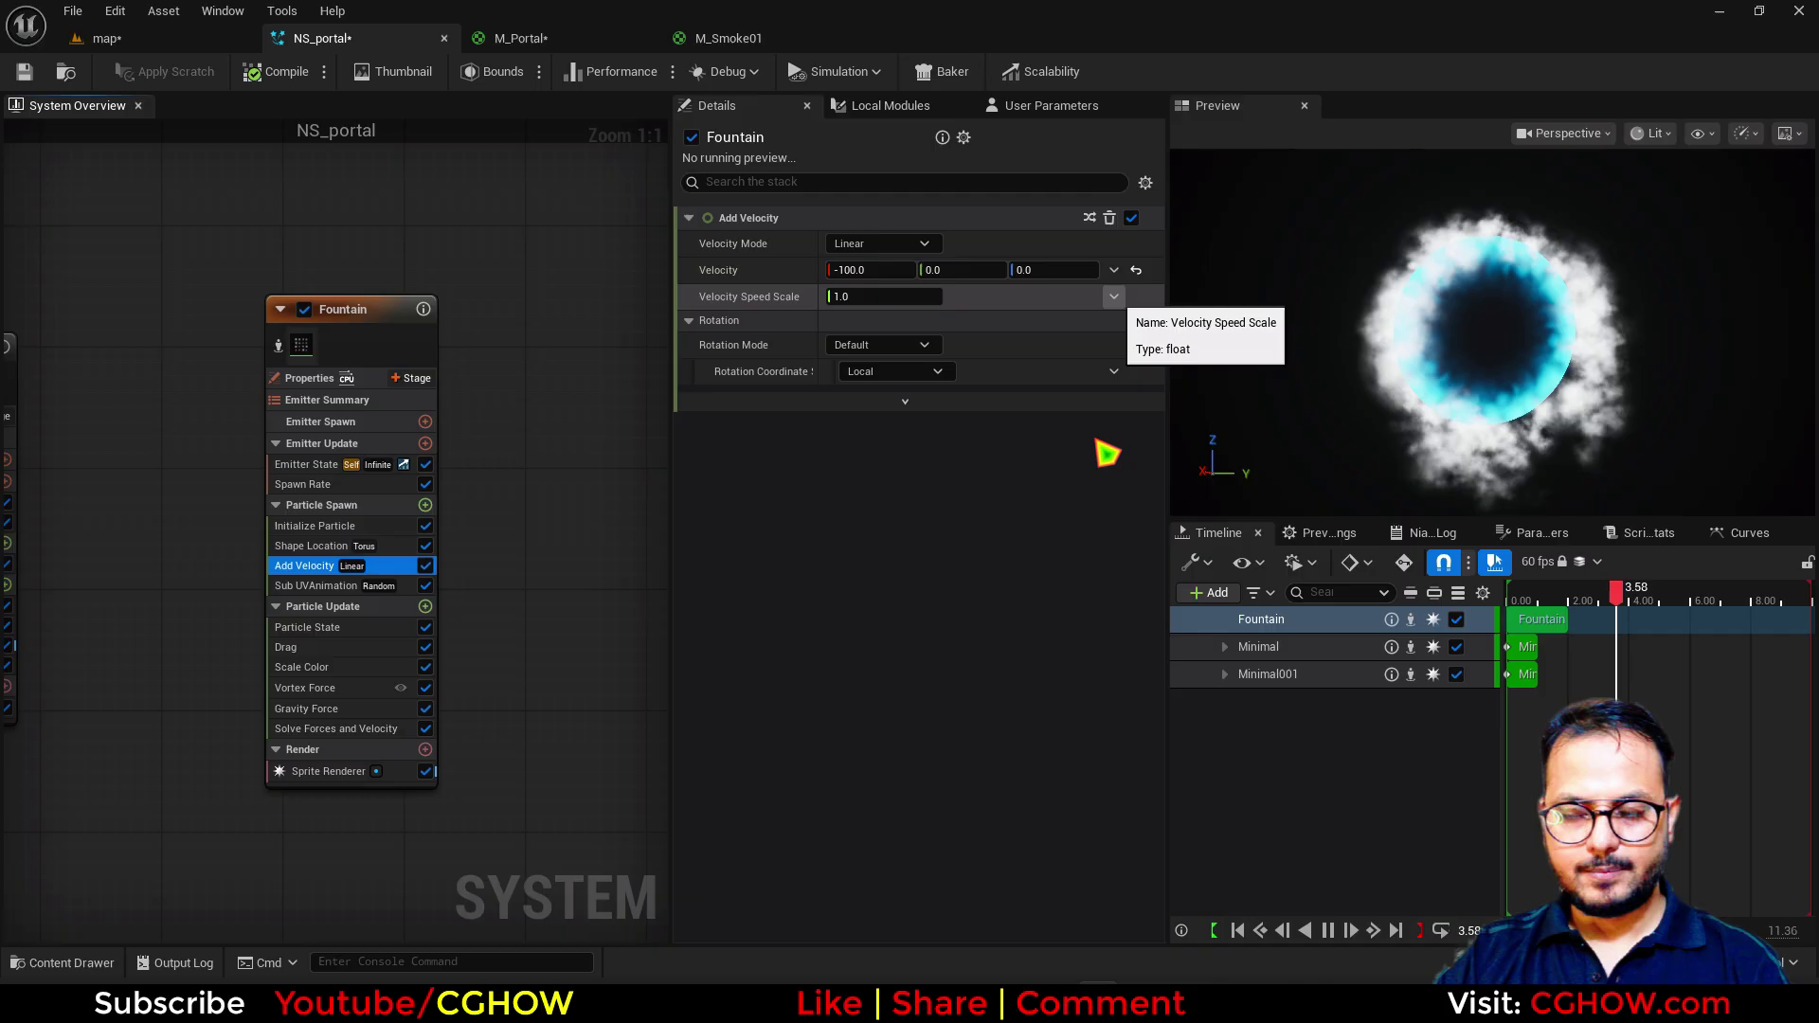
pyautogui.write('ran')
pyautogui.click(763, 421)
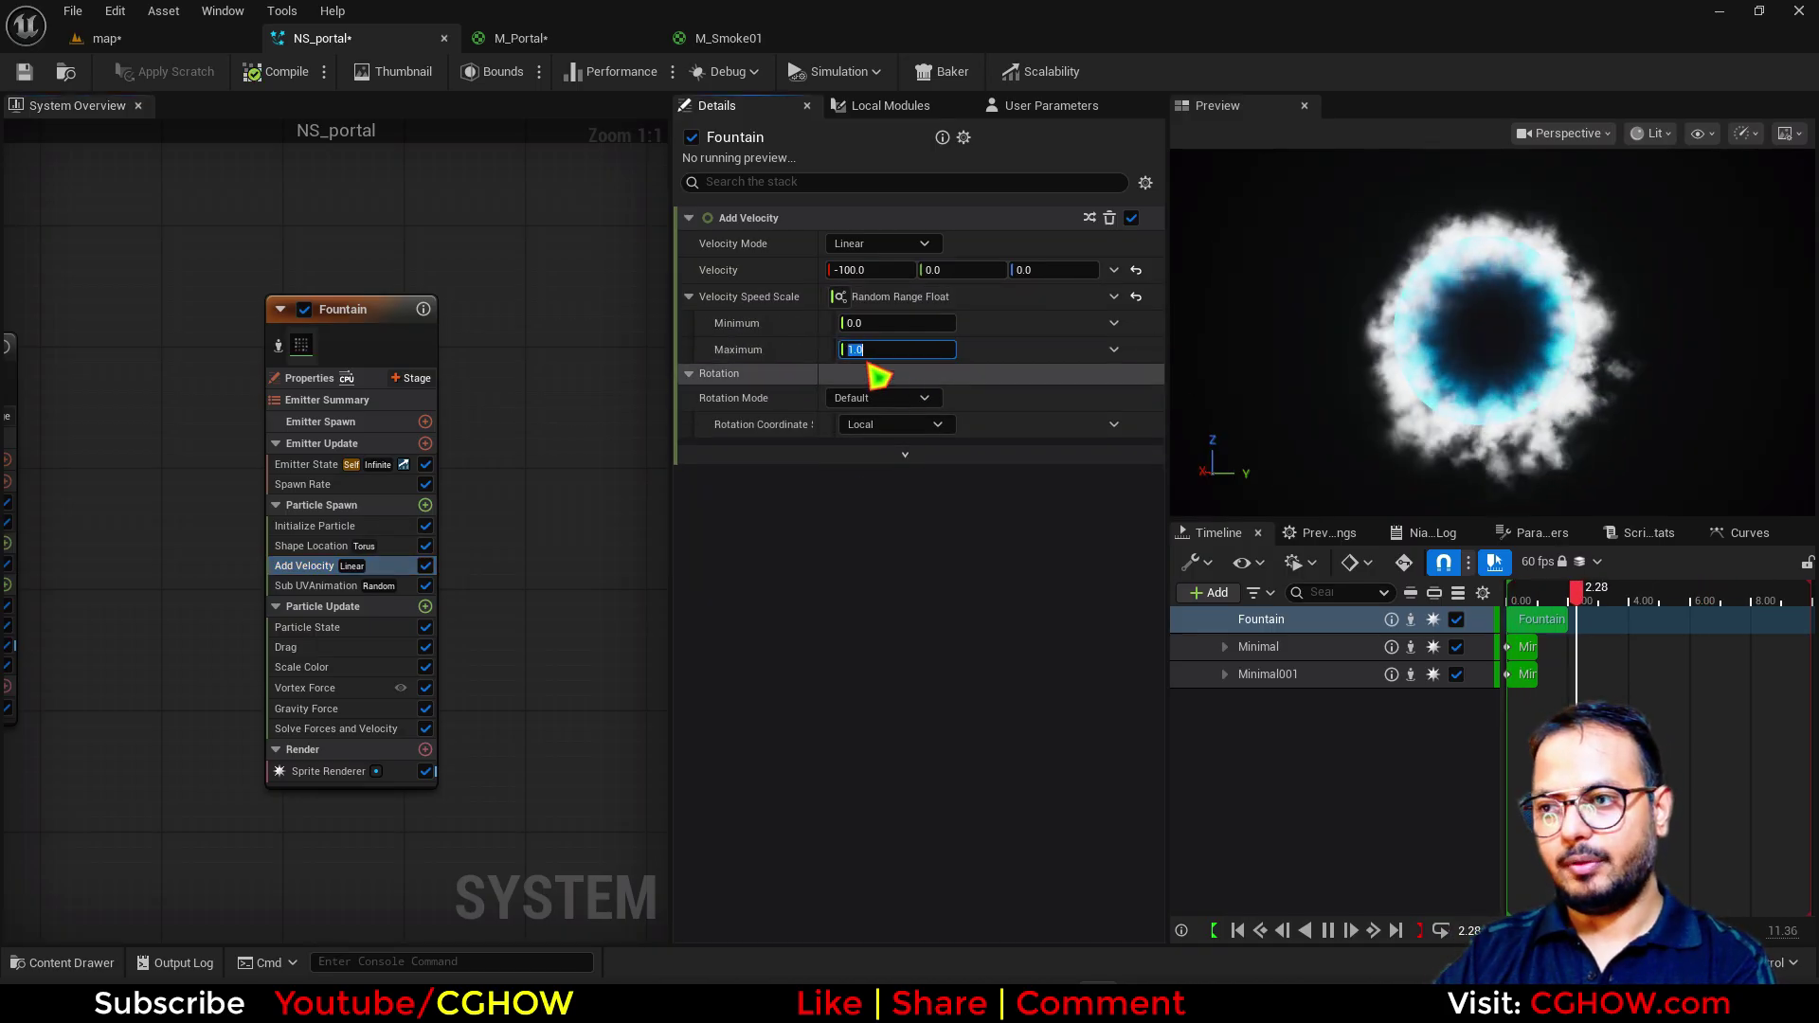
pyautogui.click(180, 38)
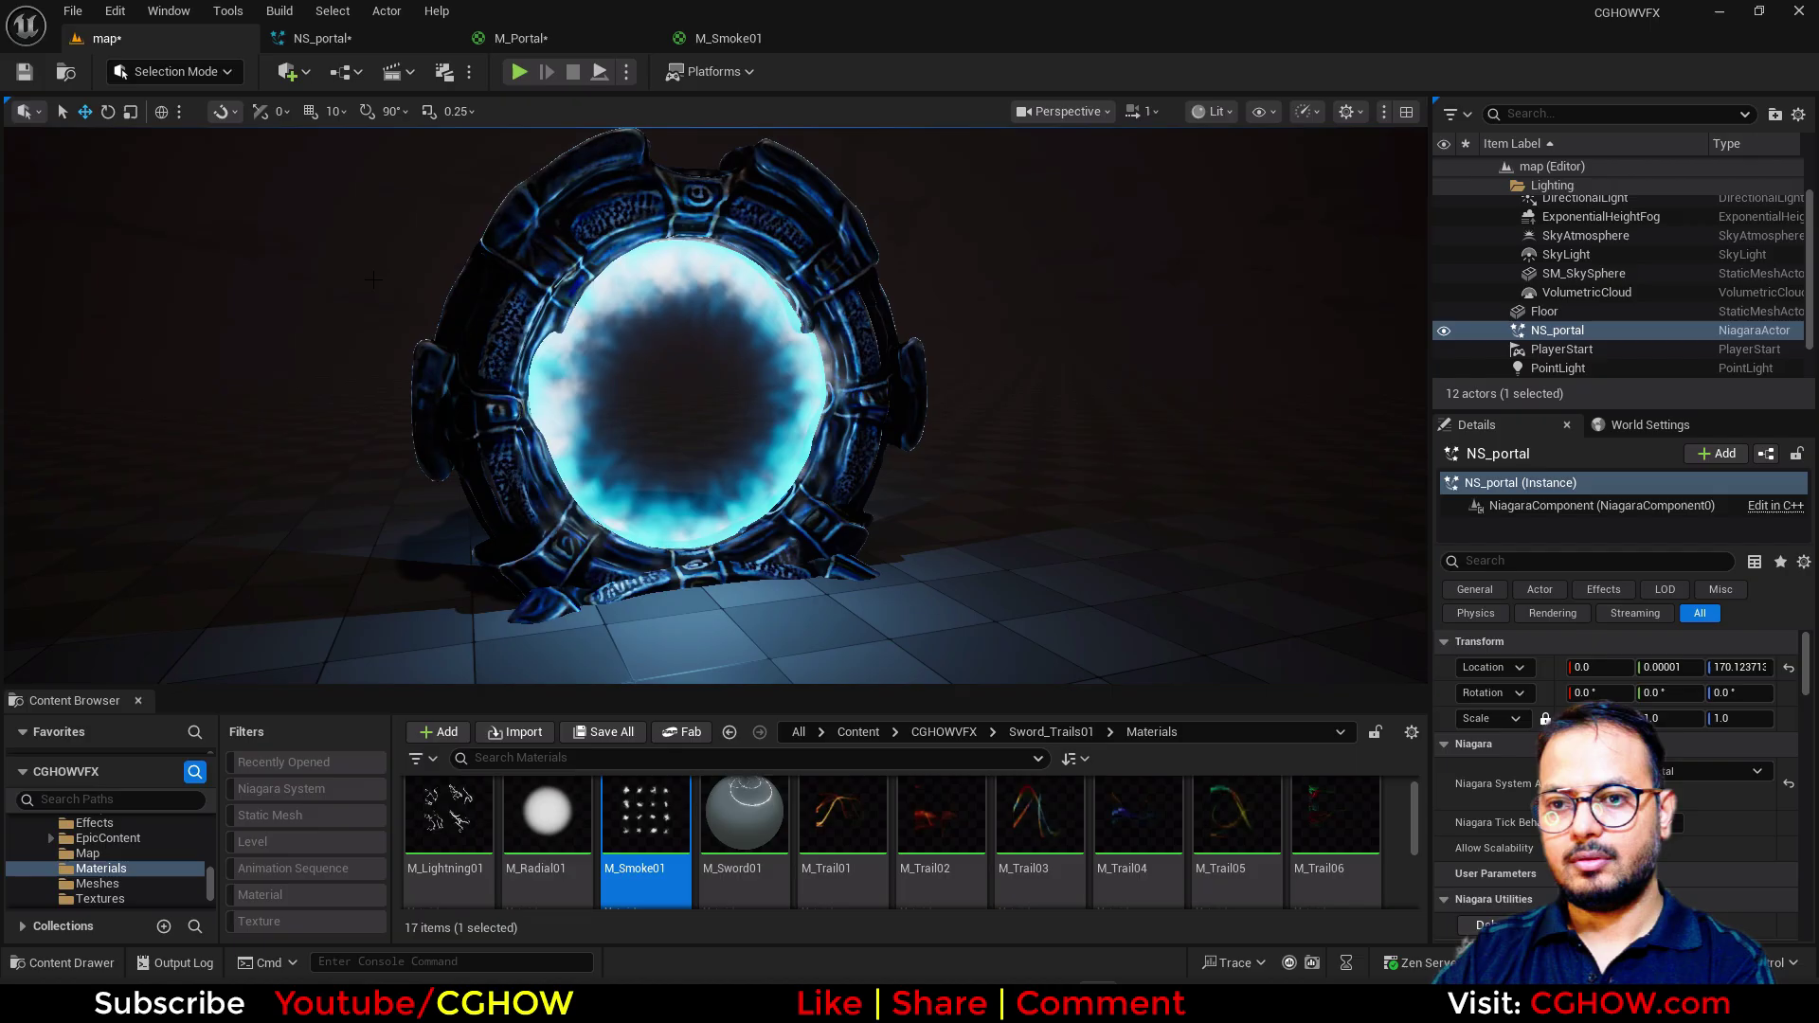
pyautogui.click(336, 38)
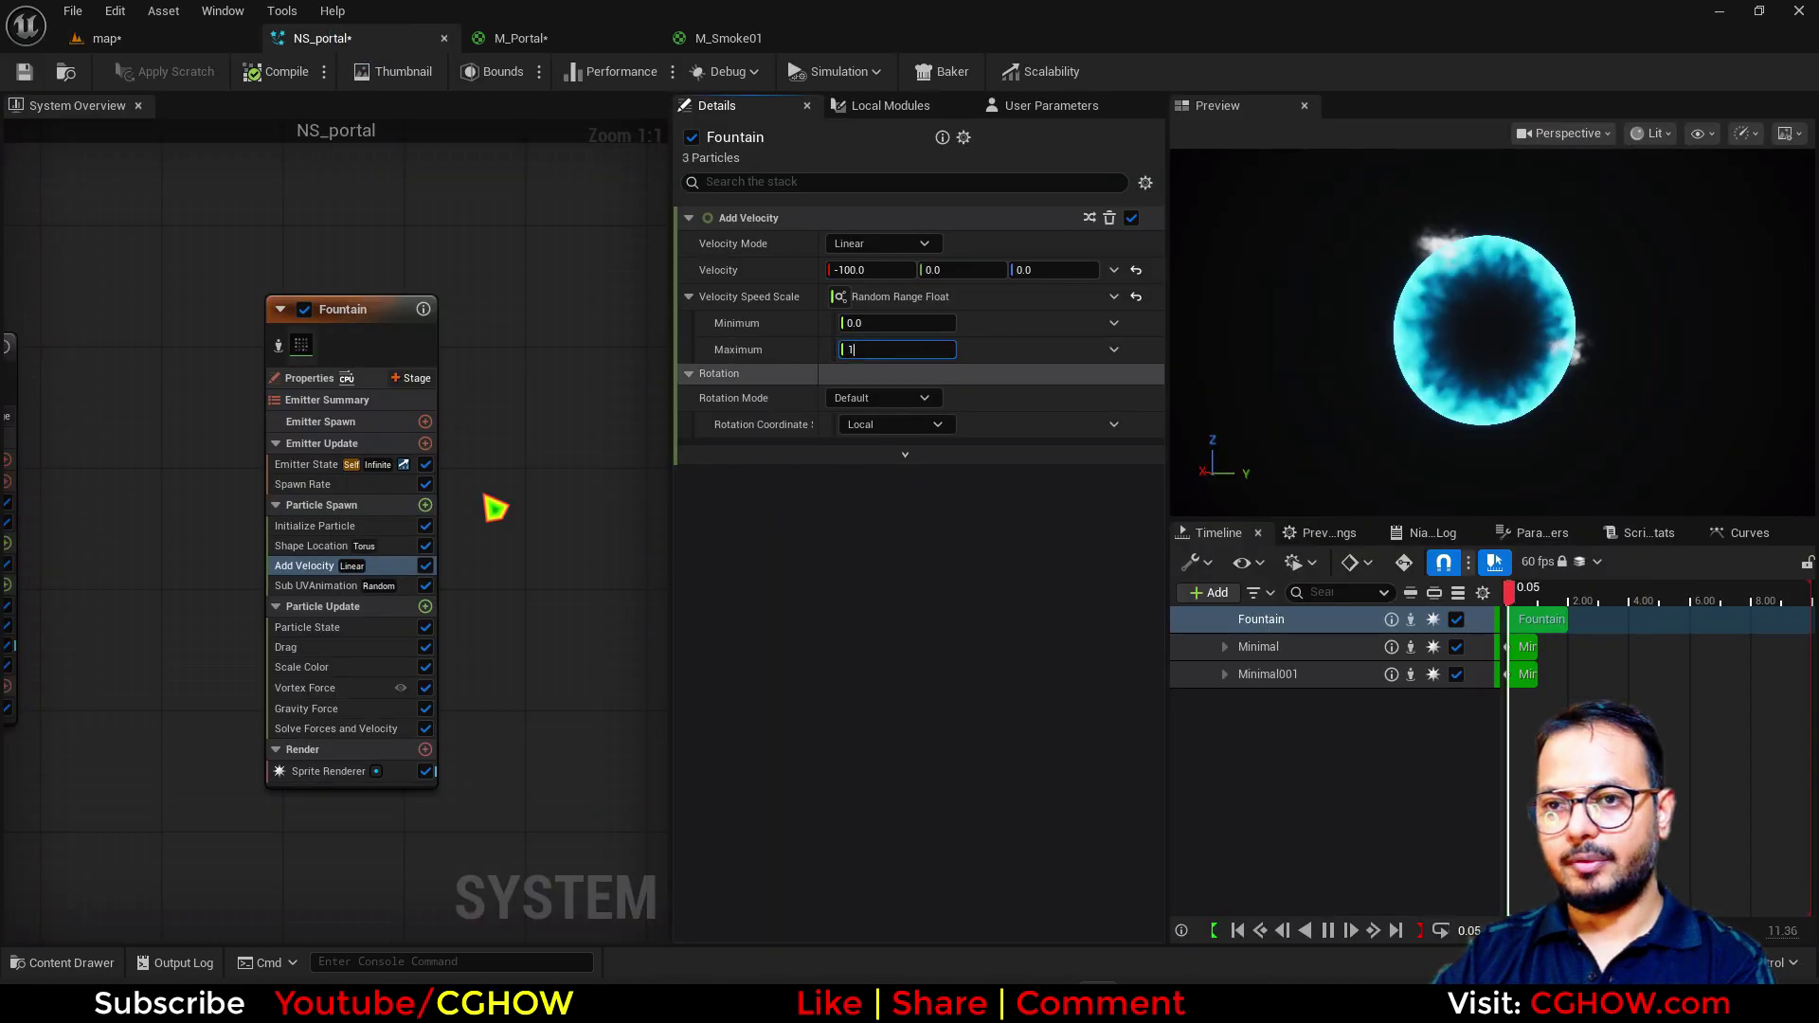
# Step: Set the Fountain's Initialize Particle color to bright blue
pyautogui.click(318, 526)
pyautogui.click(905, 398)
pyautogui.moveTo(944, 491); pyautogui.dragTo(932, 479)
# Step: Apply the rise-and-fall curve template to the Fountain's Scale Alpha, place its peak key at 0.2, and check the fade in the level
pyautogui.click(302, 667)
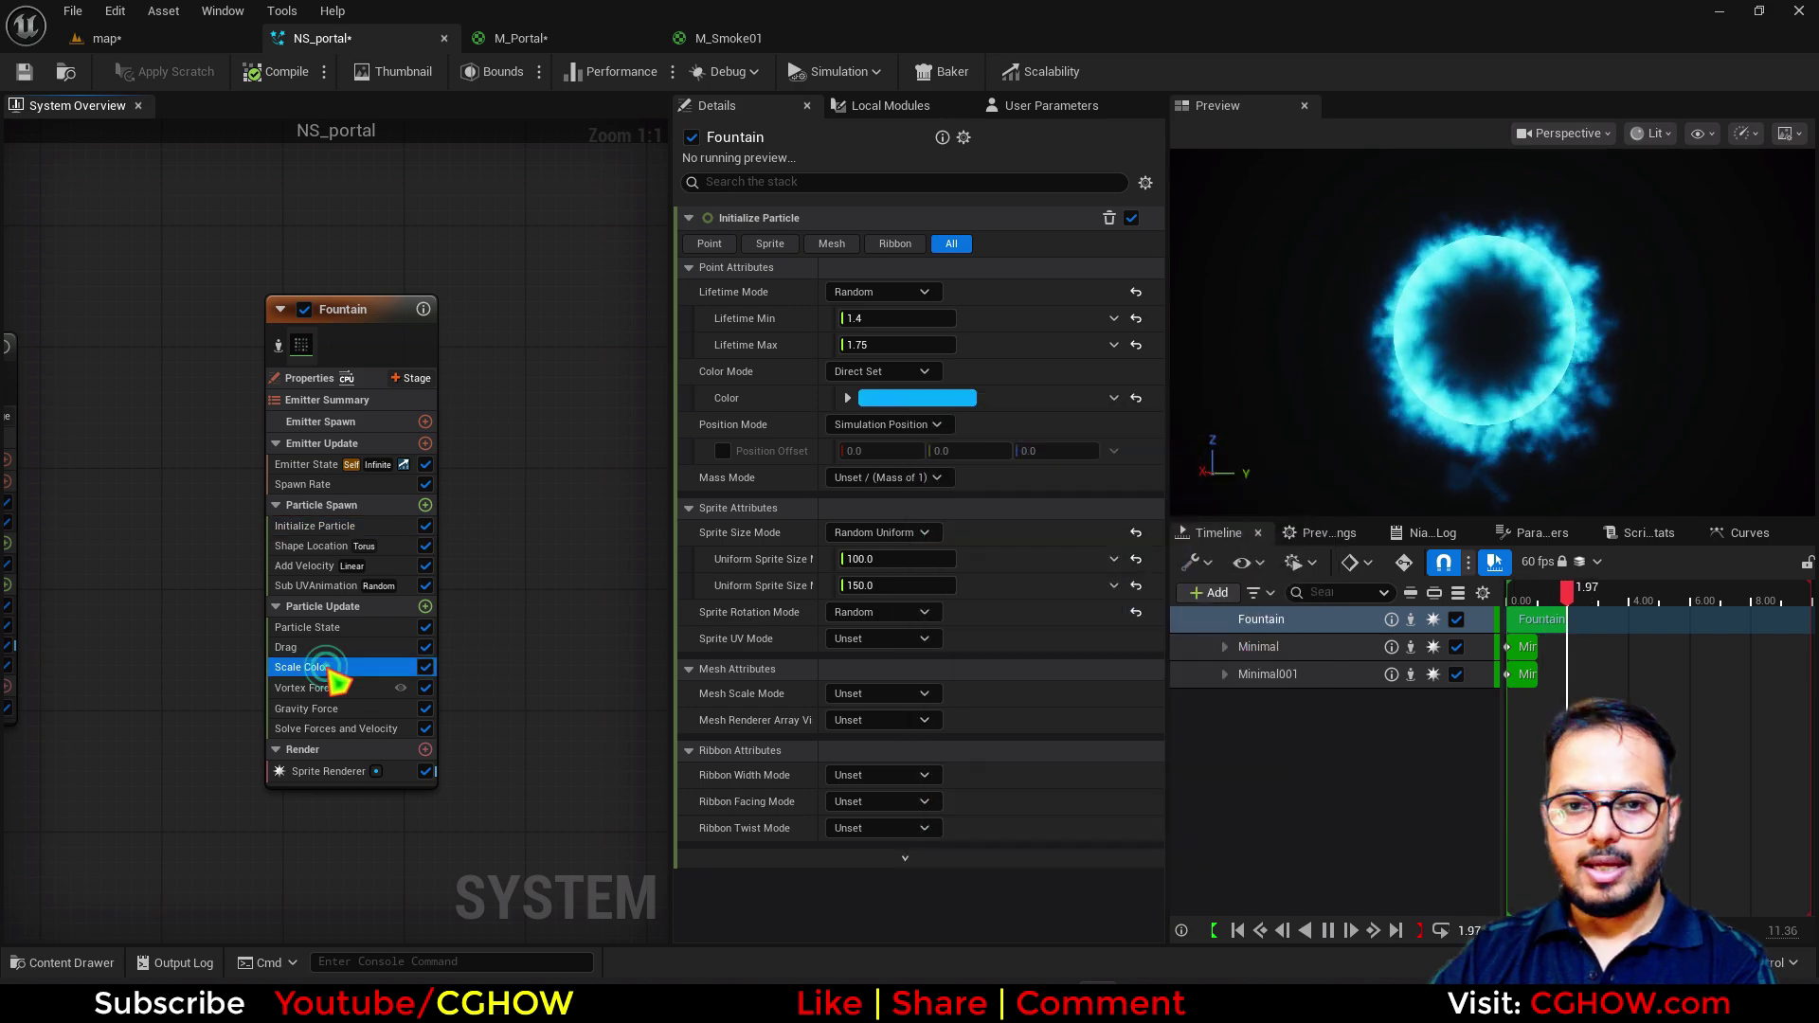
pyautogui.click(1120, 352)
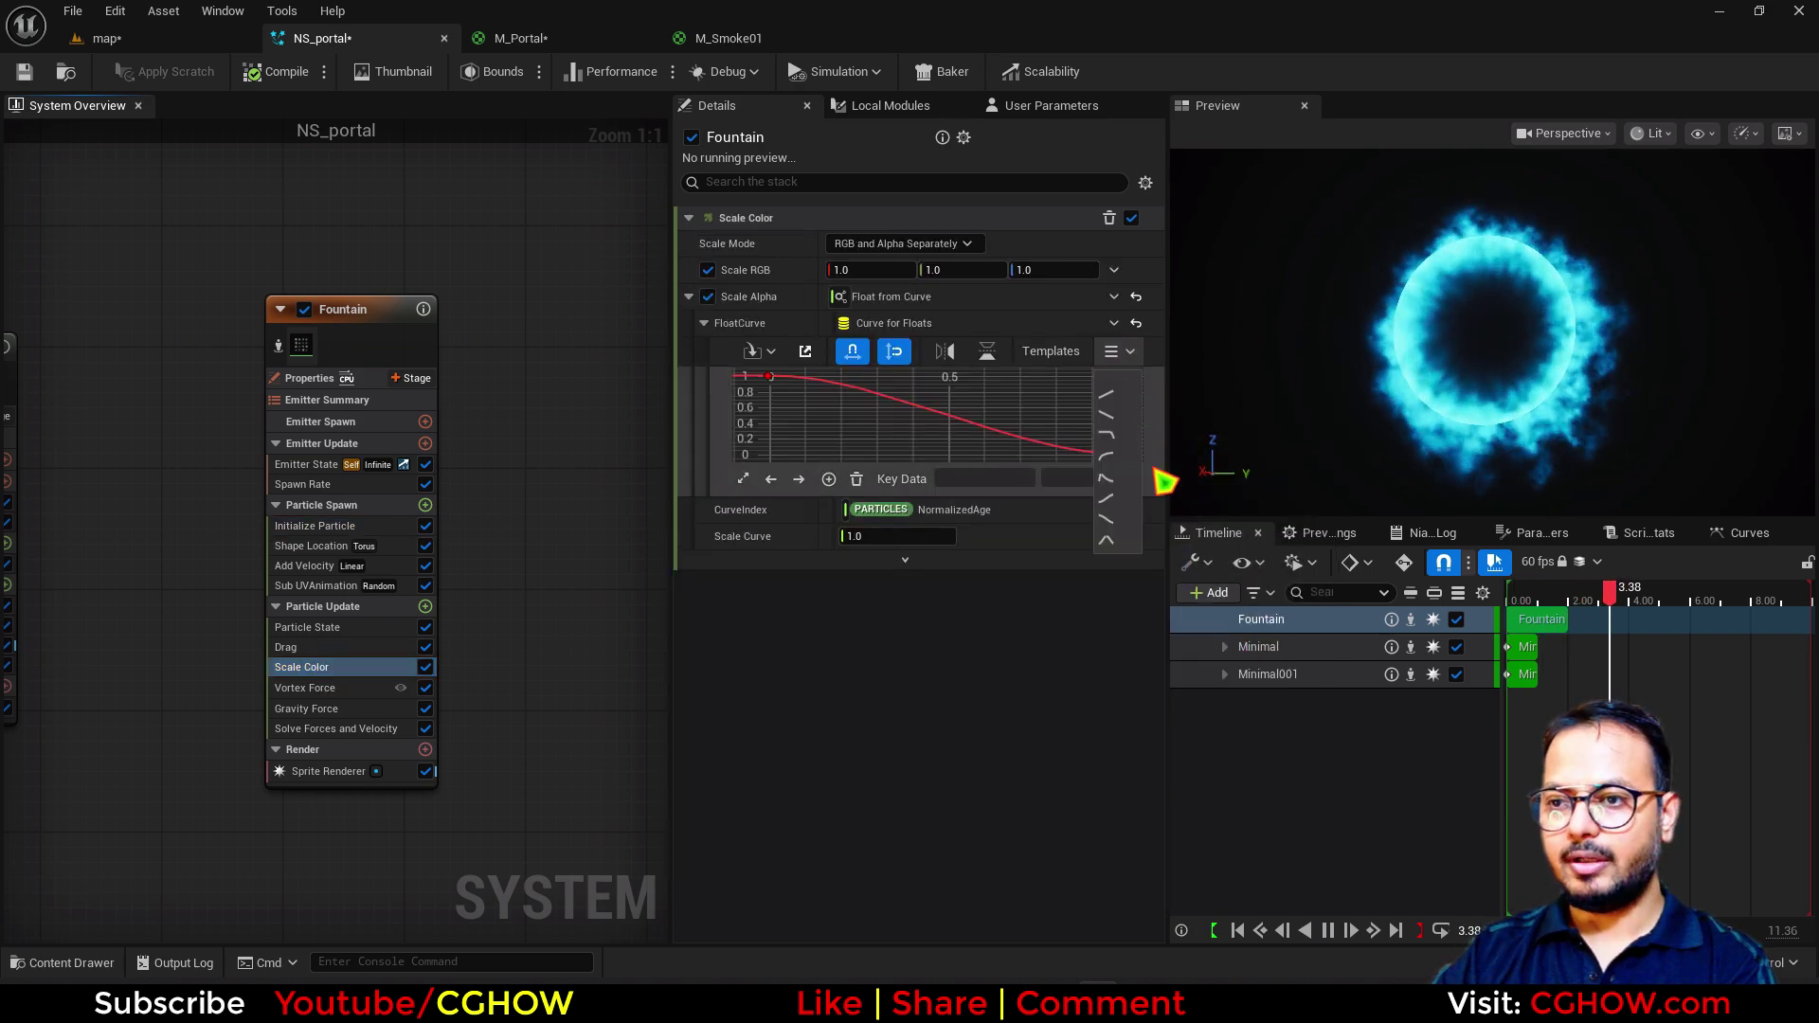
pyautogui.click(1105, 543)
pyautogui.write('0.2')
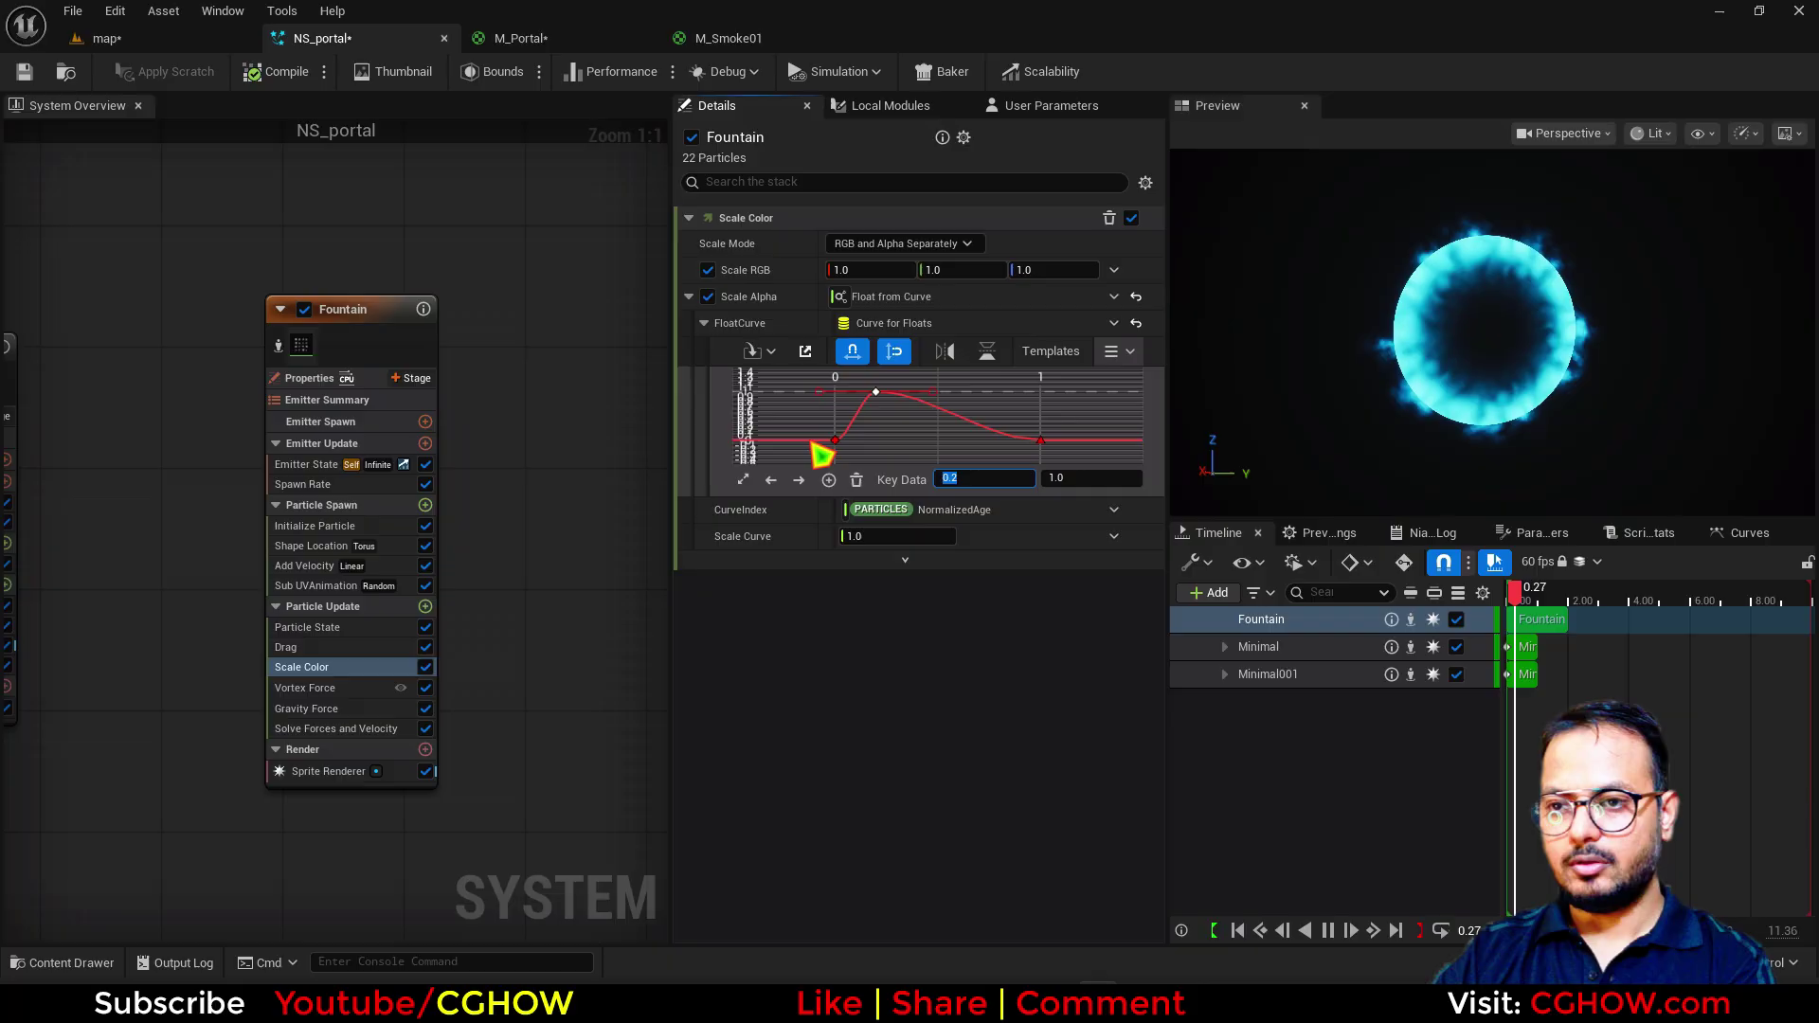
pyautogui.press('Return')
pyautogui.click(109, 38)
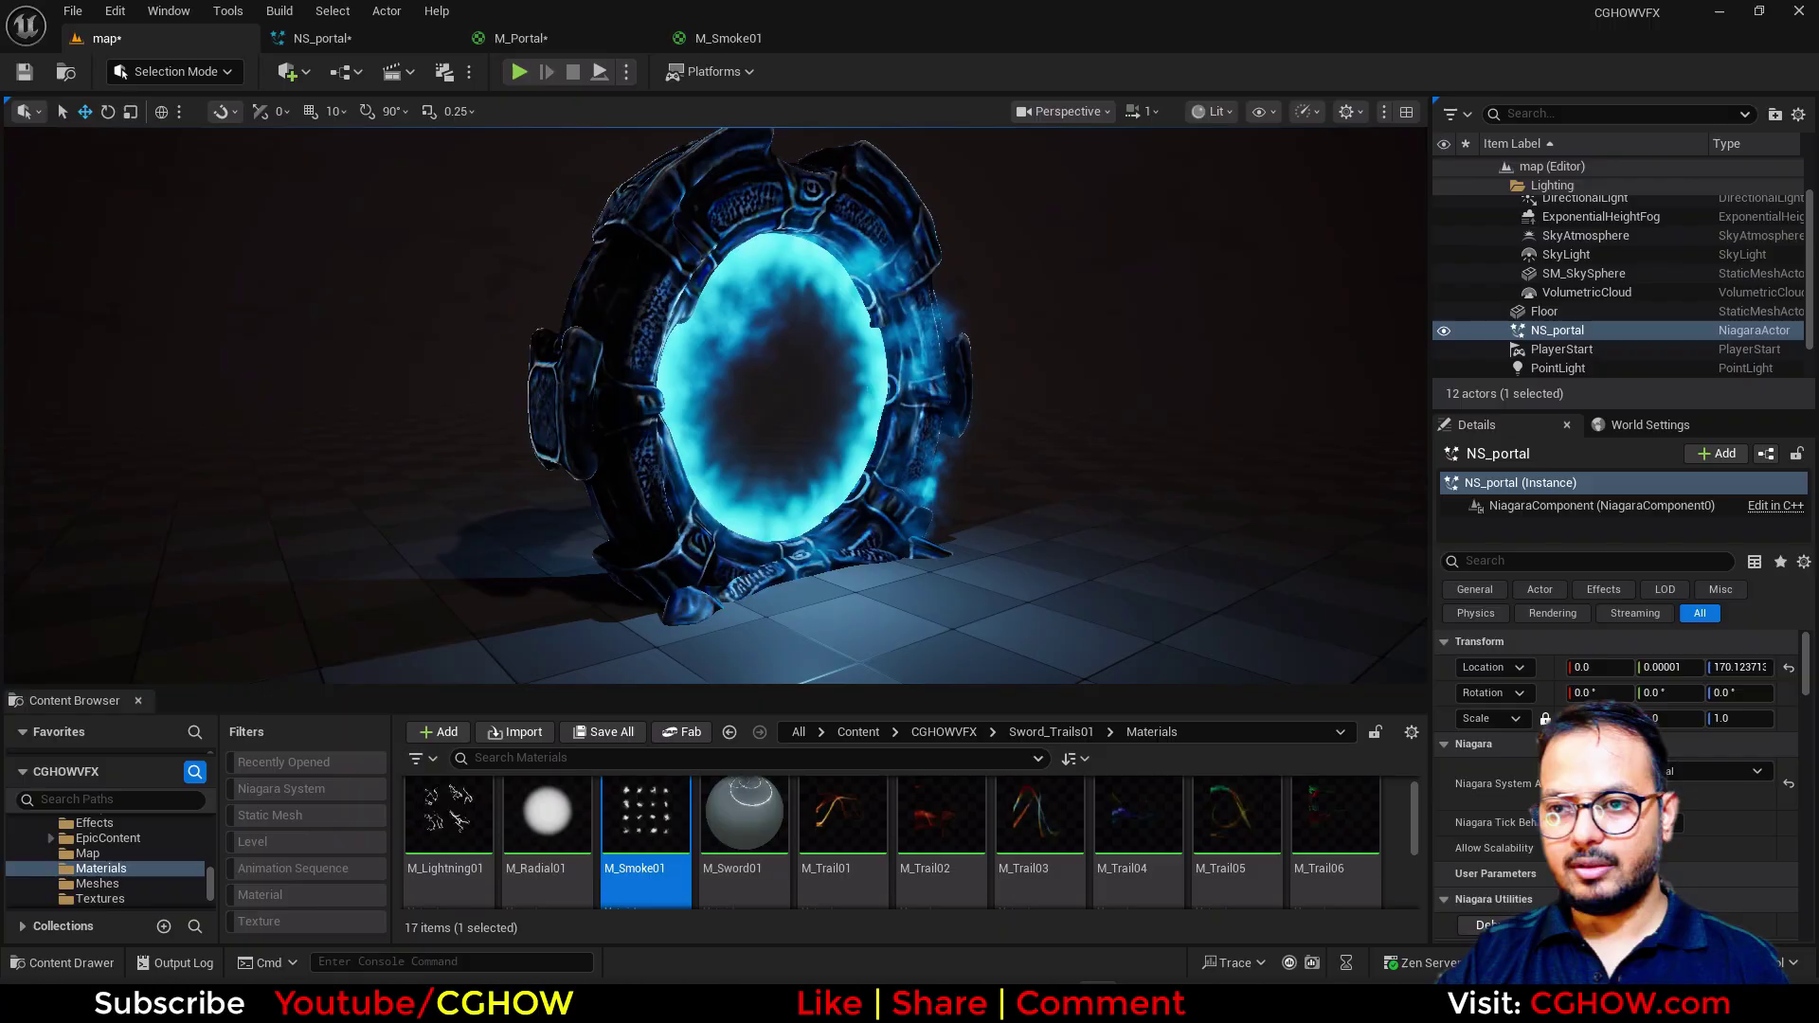
pyautogui.click(350, 36)
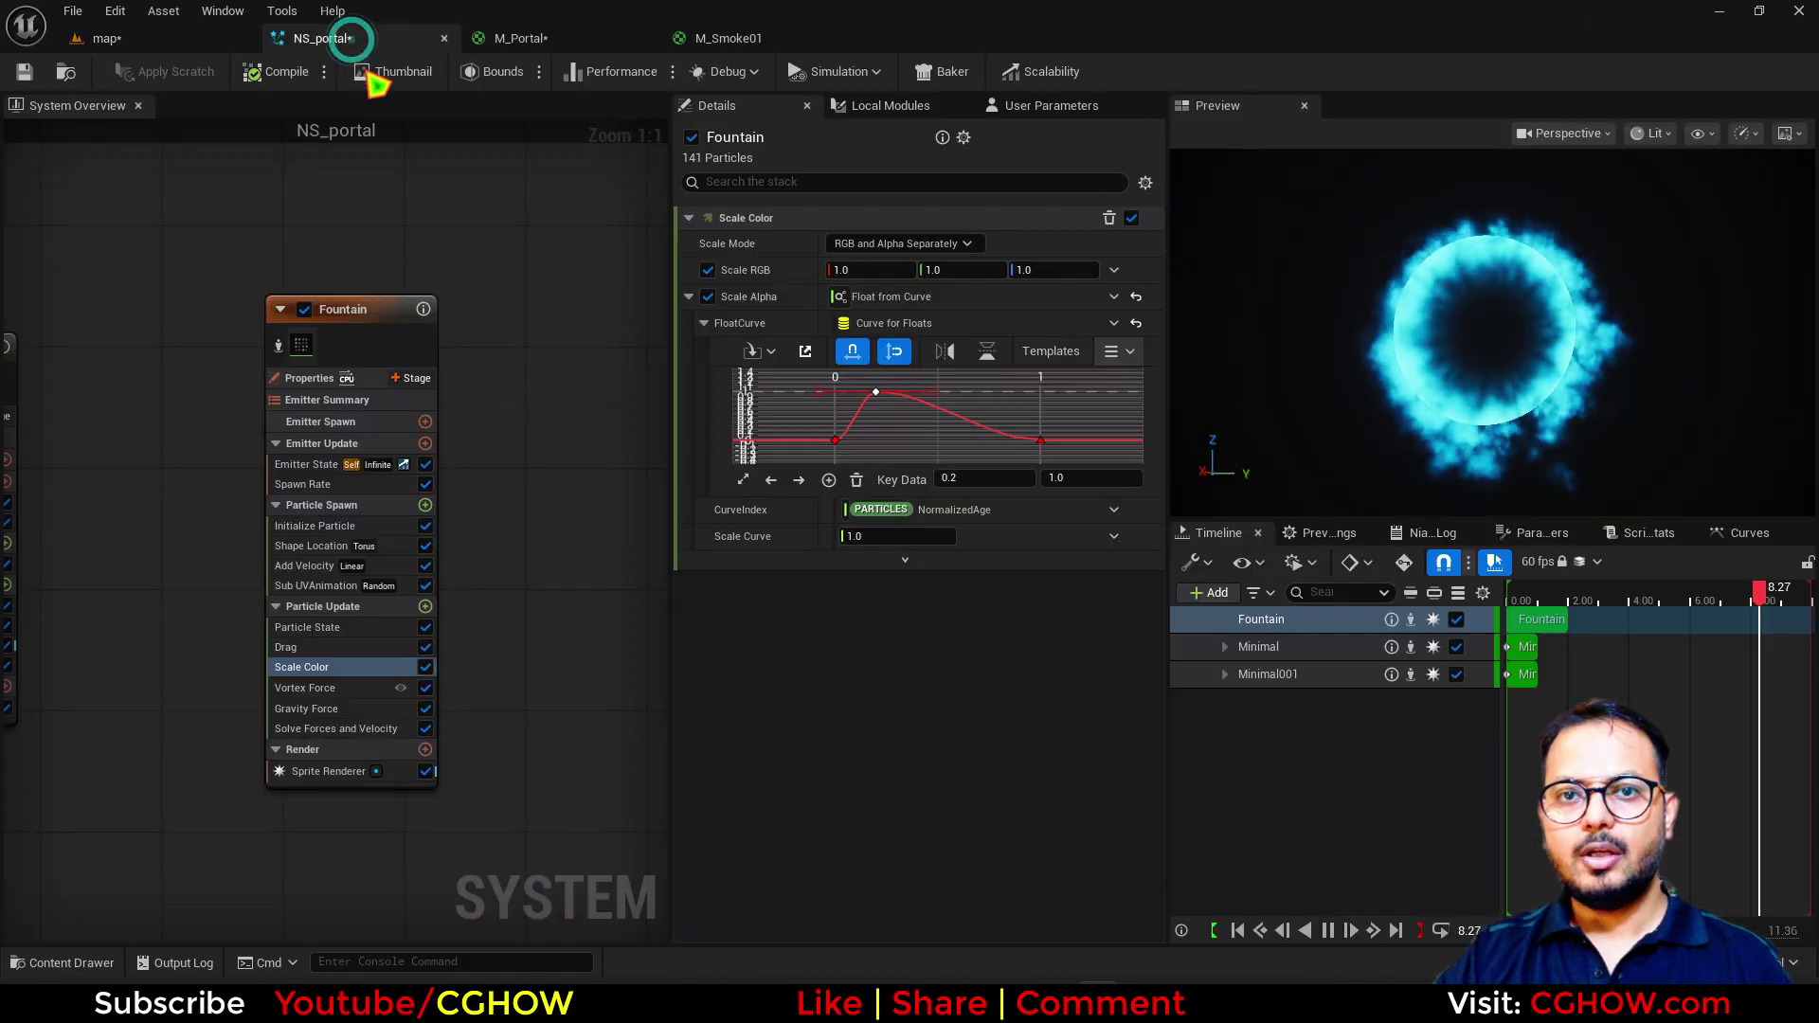
# Step: Raise the Fountain's maximum Uniform Sprite Size to 300 and inspect the smoke around the gate in the level
pyautogui.click(341, 526)
pyautogui.click(896, 586)
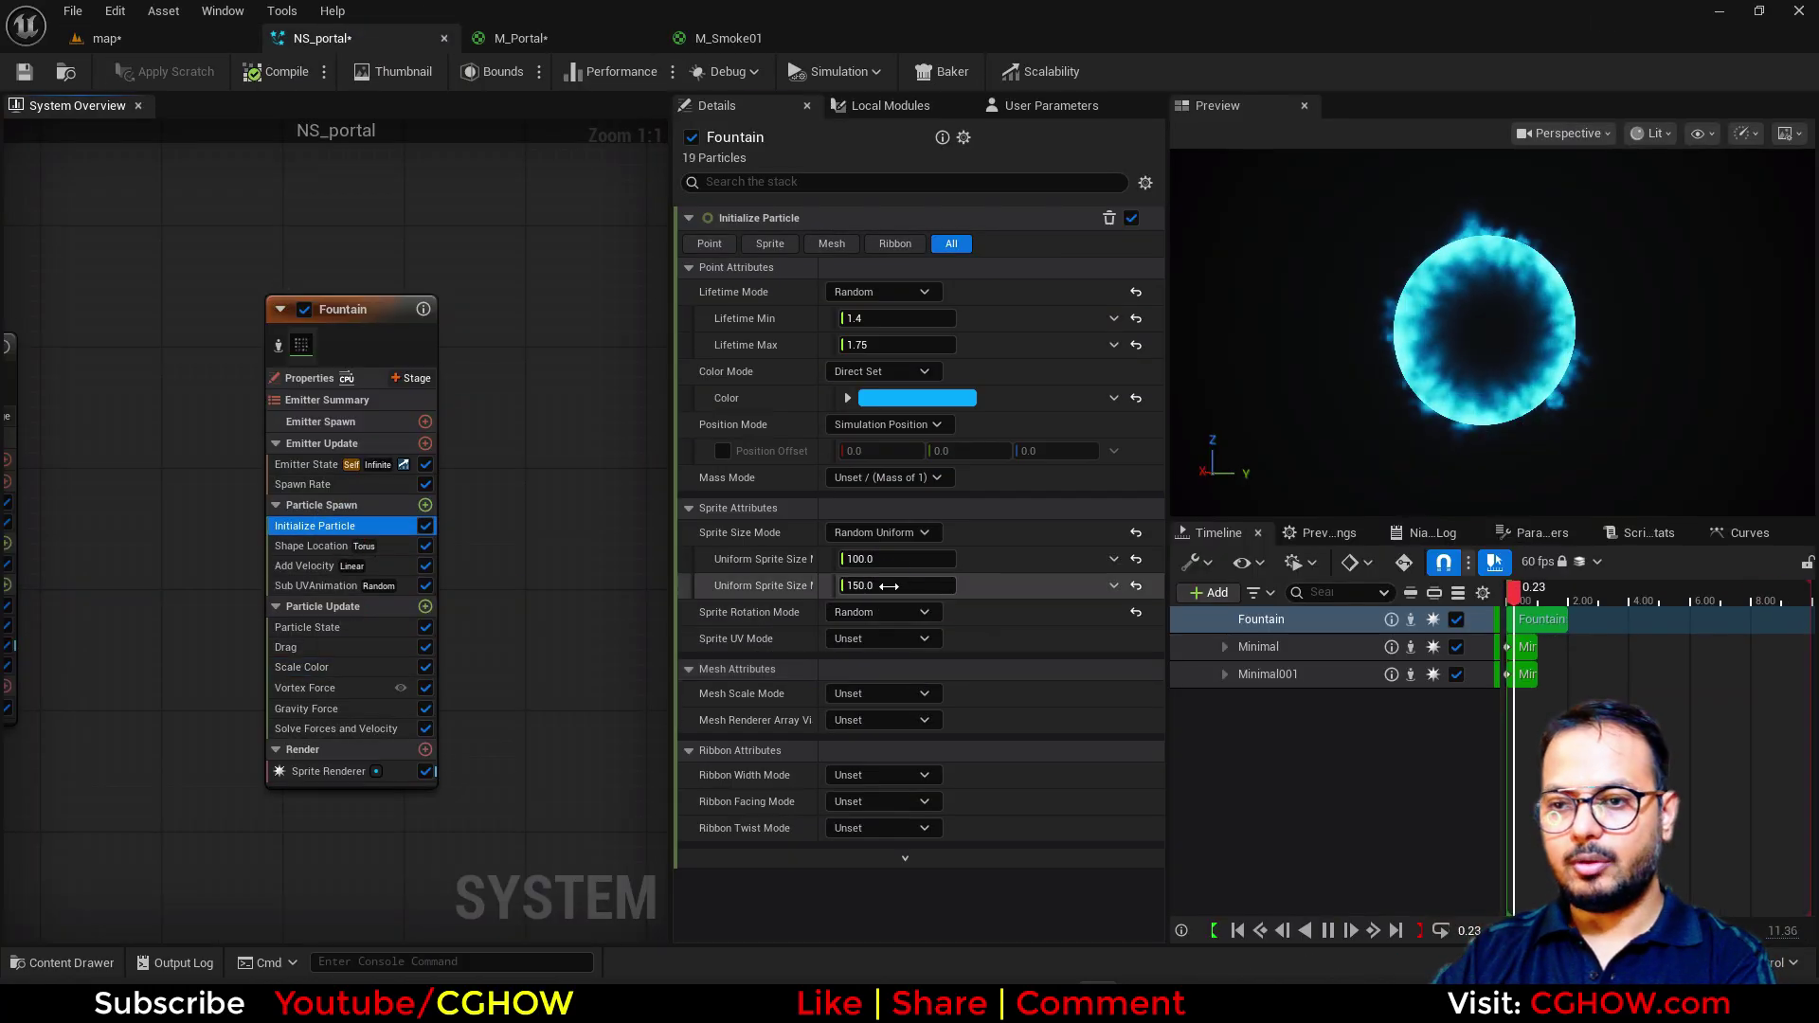
pyautogui.write('30')
pyautogui.press('Return')
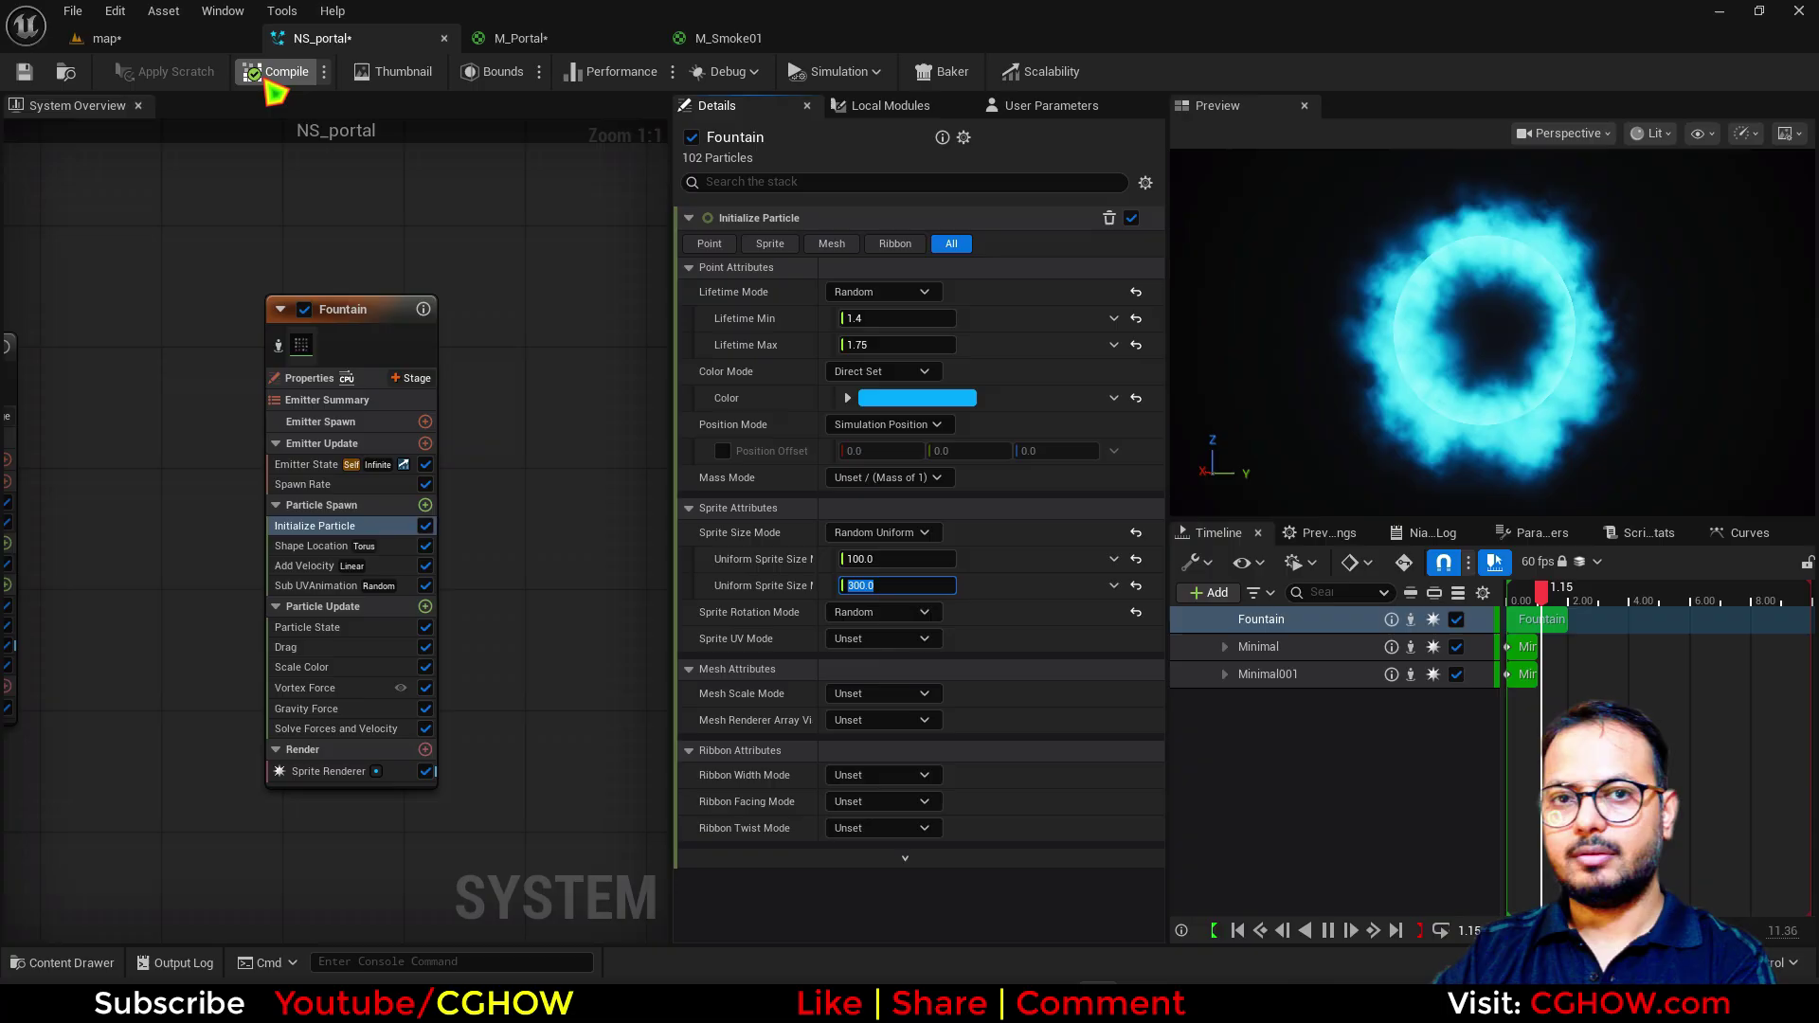
pyautogui.click(199, 40)
pyautogui.keyDown('alt'); pyautogui.moveTo(817, 492); pyautogui.dragTo(1023, 491); pyautogui.keyUp('alt')
pyautogui.moveTo(853, 493)
pyautogui.mouseDown(button='right')
pyautogui.moveTo(796, 492)
pyautogui.moveTo(816, 492)
pyautogui.mouseUp(button='right')
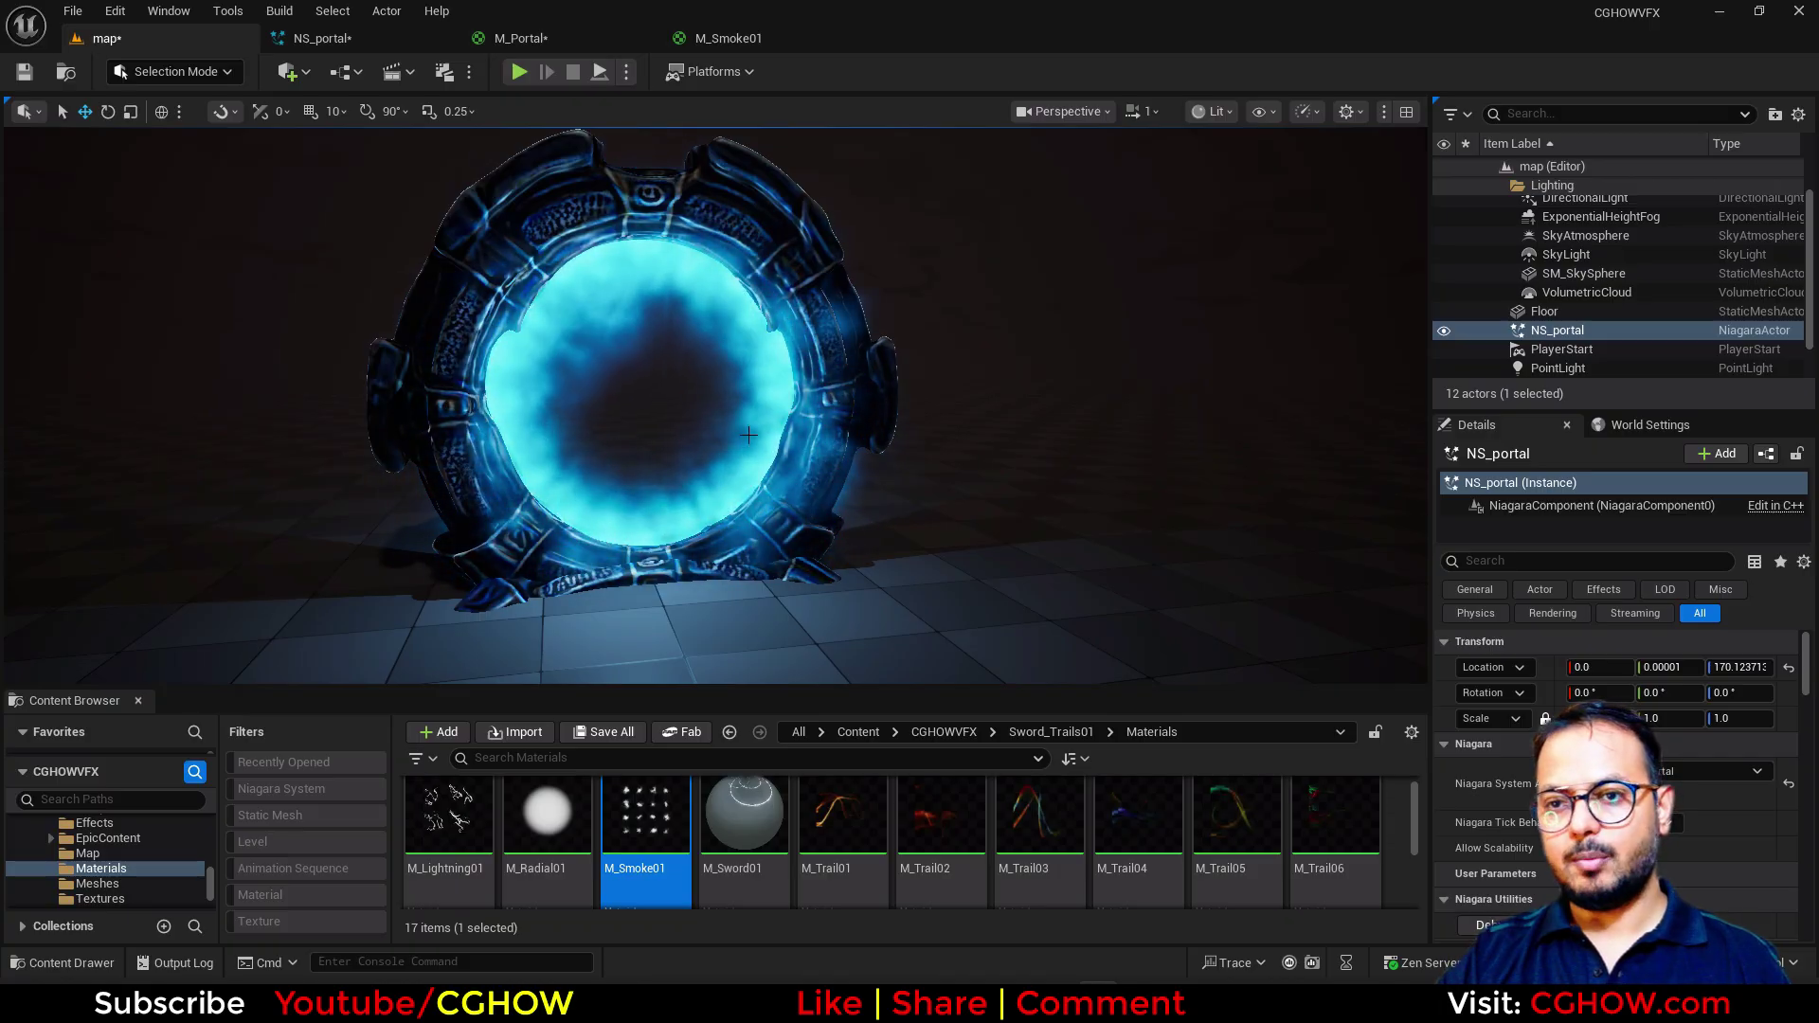
pyautogui.keyDown('alt'); pyautogui.moveTo(748, 435); pyautogui.dragTo(786, 435); pyautogui.keyUp('alt')
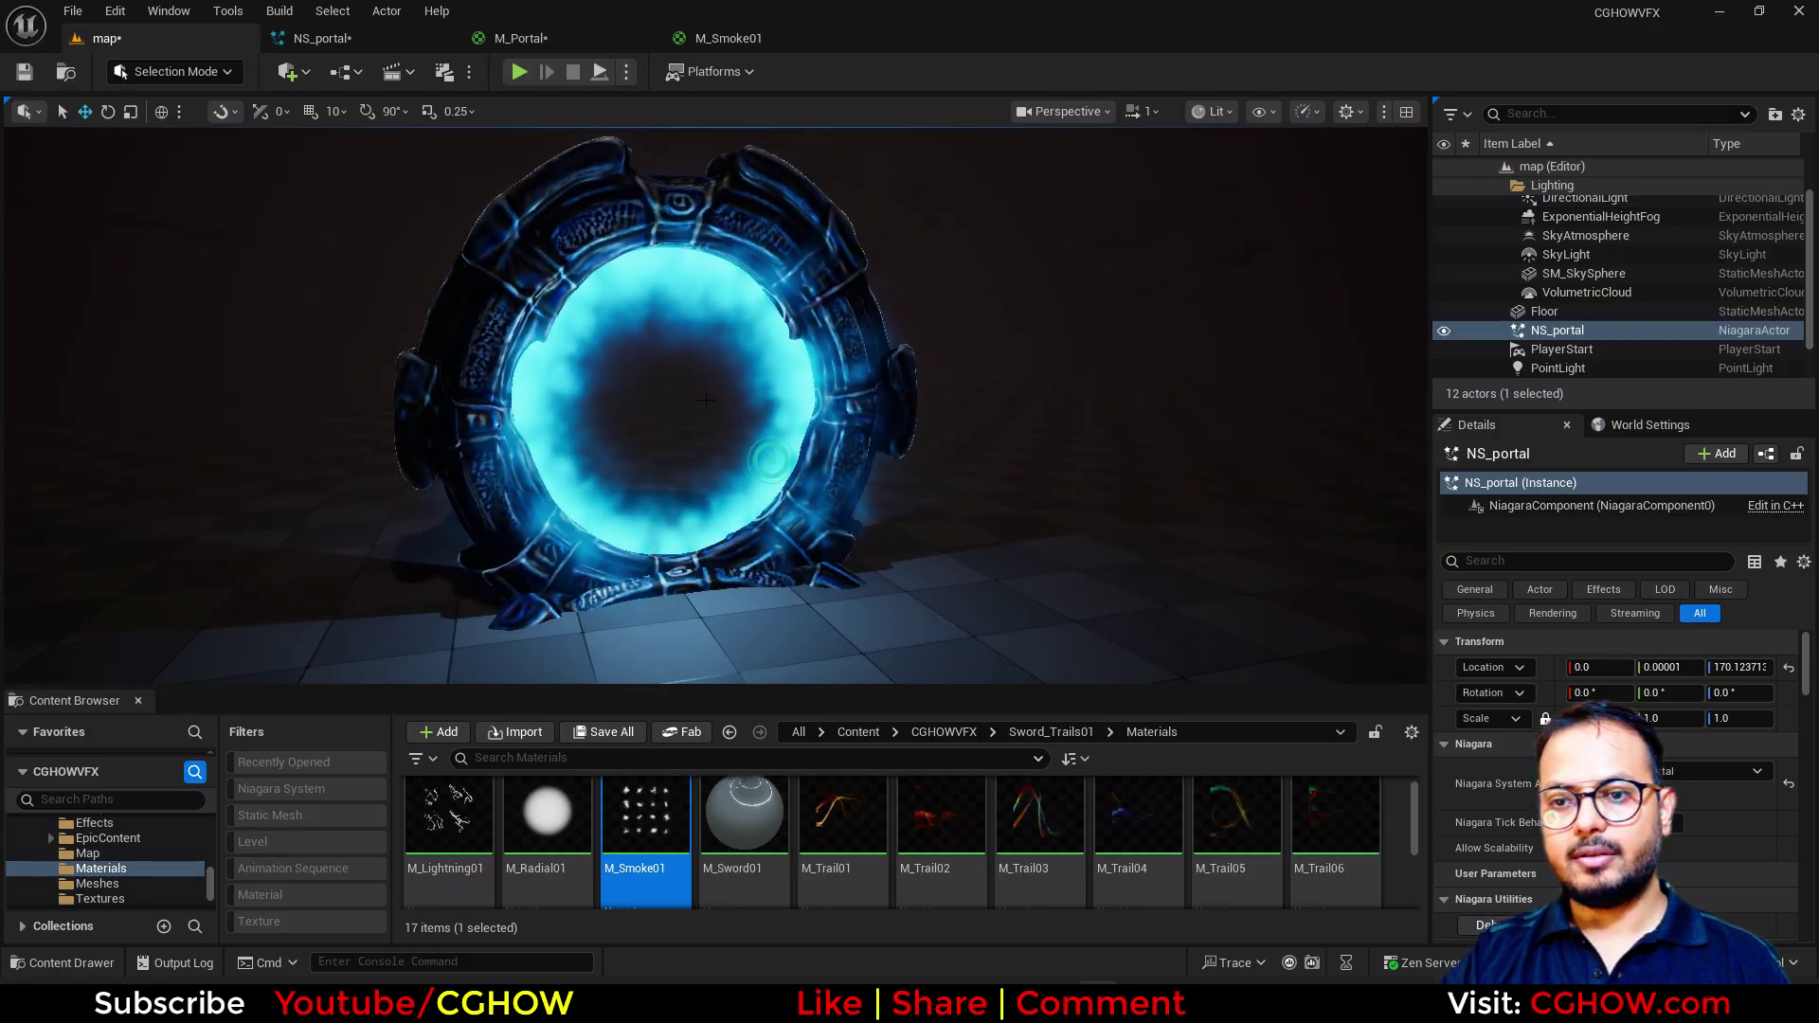
# Step: Duplicate the Fountain emitter beside the original in NS_portal
pyautogui.click(362, 41)
pyautogui.moveTo(463, 329); pyautogui.dragTo(279, 316, button='right')
pyautogui.click(181, 297)
pyautogui.click(334, 291)
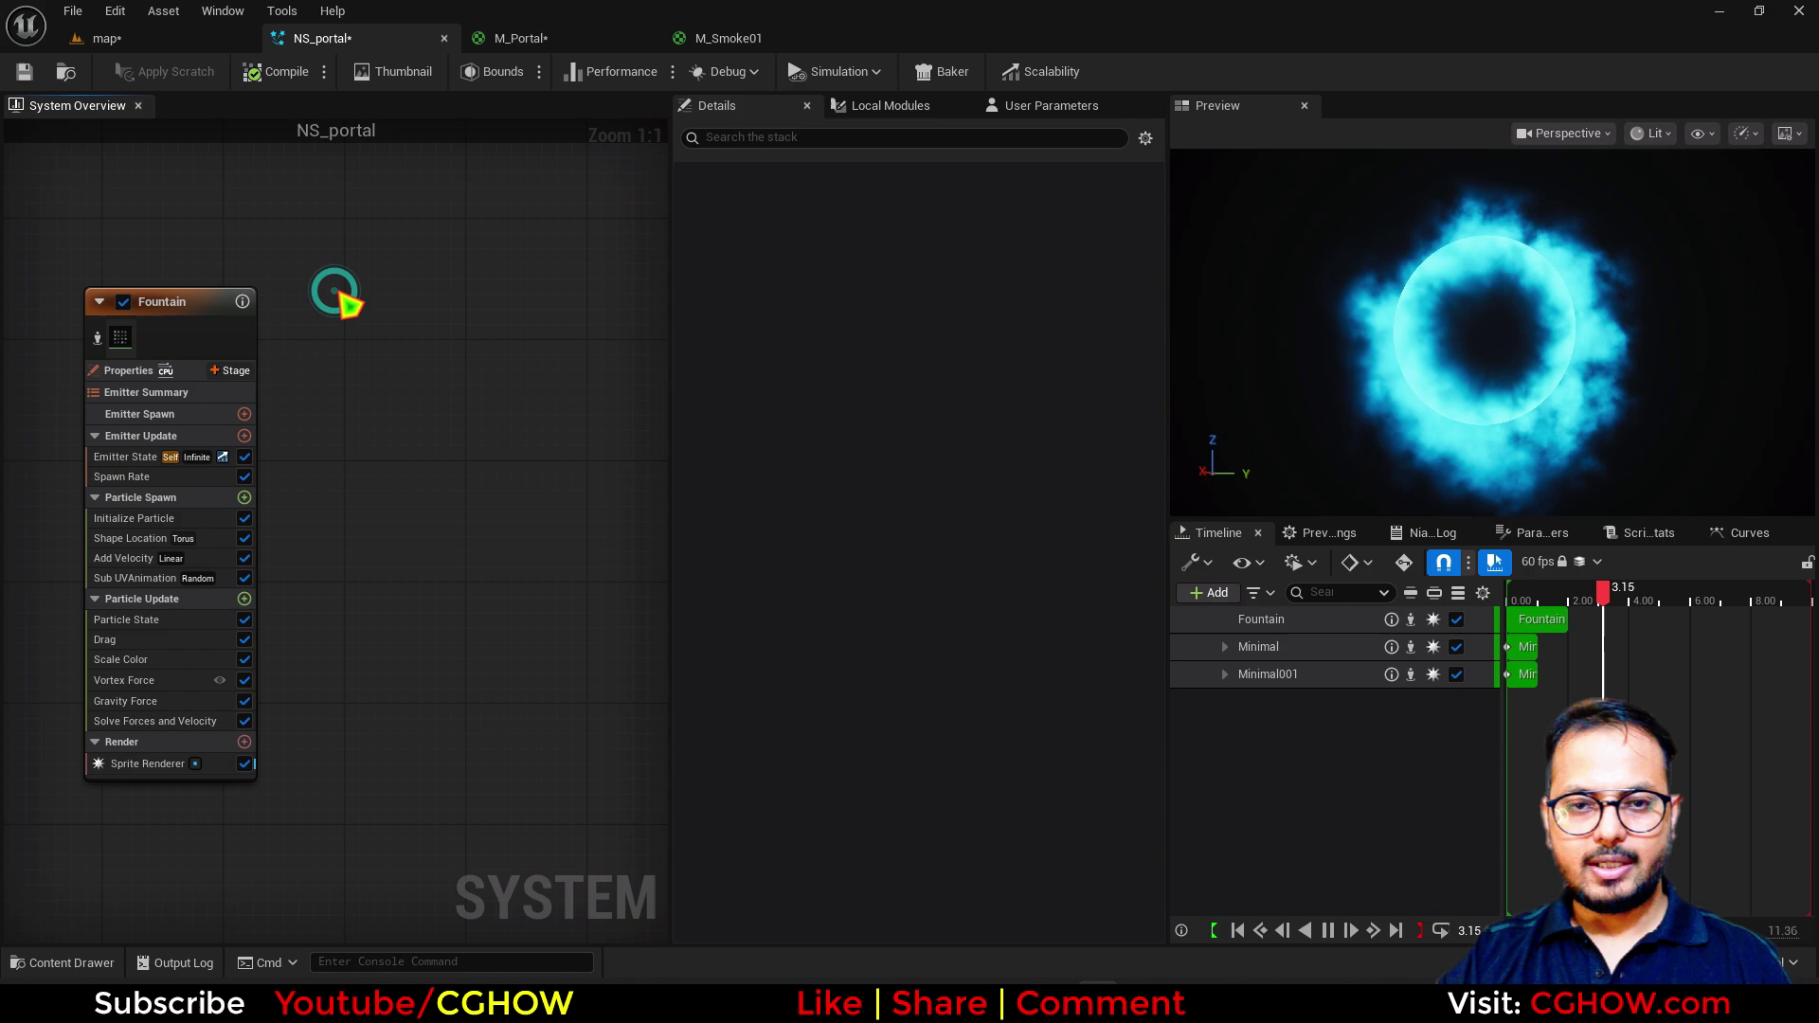
pyautogui.hotkey('ctrl', 'v')
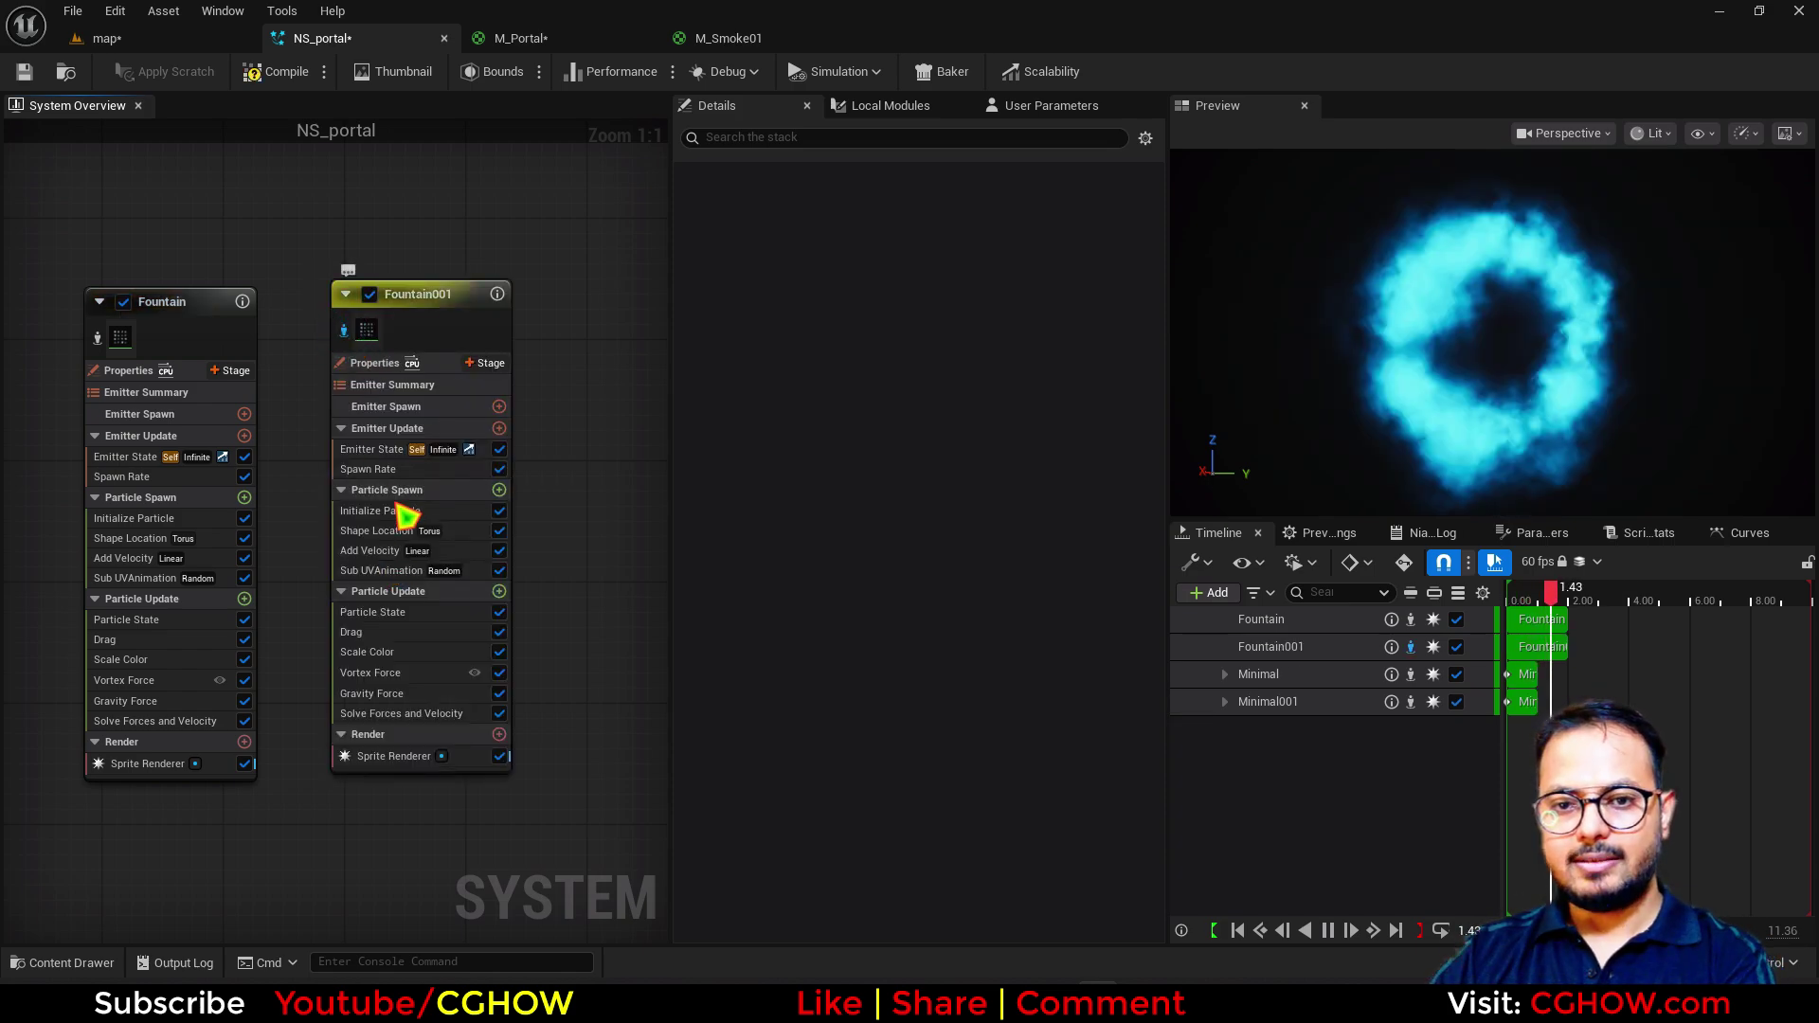
# Step: Set Fountain001's Color Mode to Random Hue/Saturation/Value with a Hue Shift Range of 0 to 0
pyautogui.click(405, 514)
pyautogui.click(886, 373)
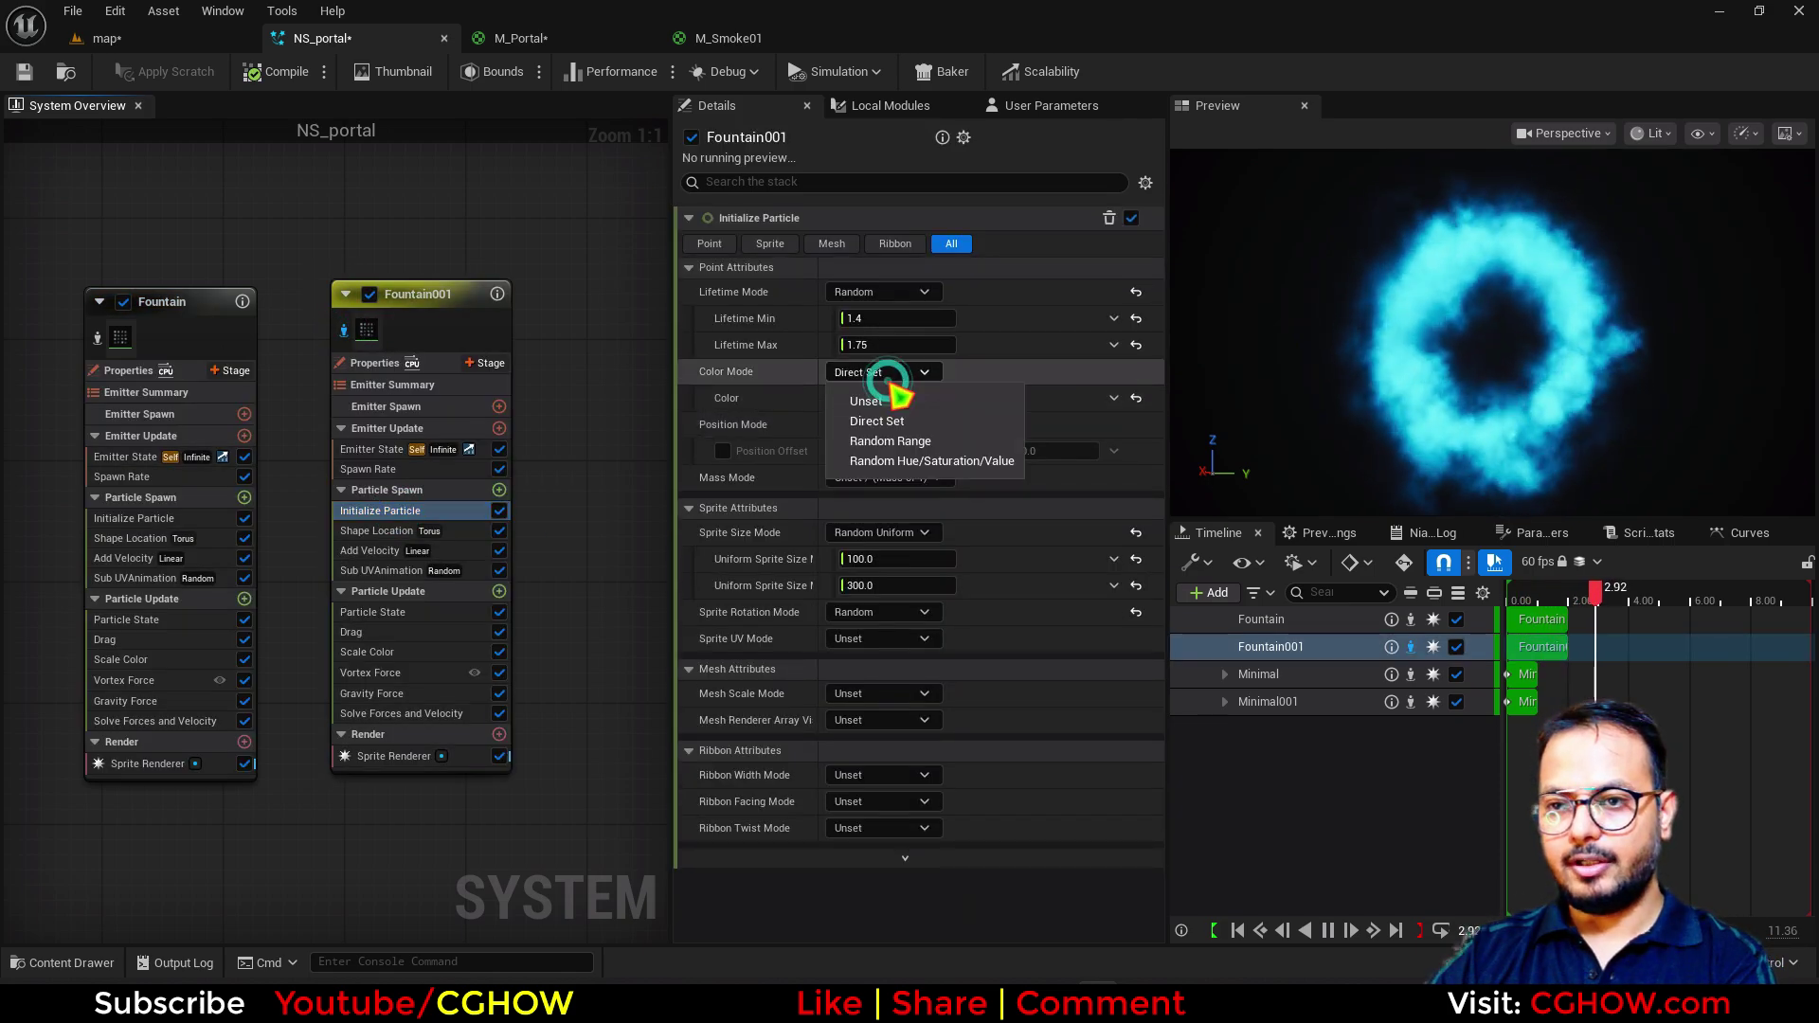
pyautogui.click(914, 463)
pyautogui.click(862, 424)
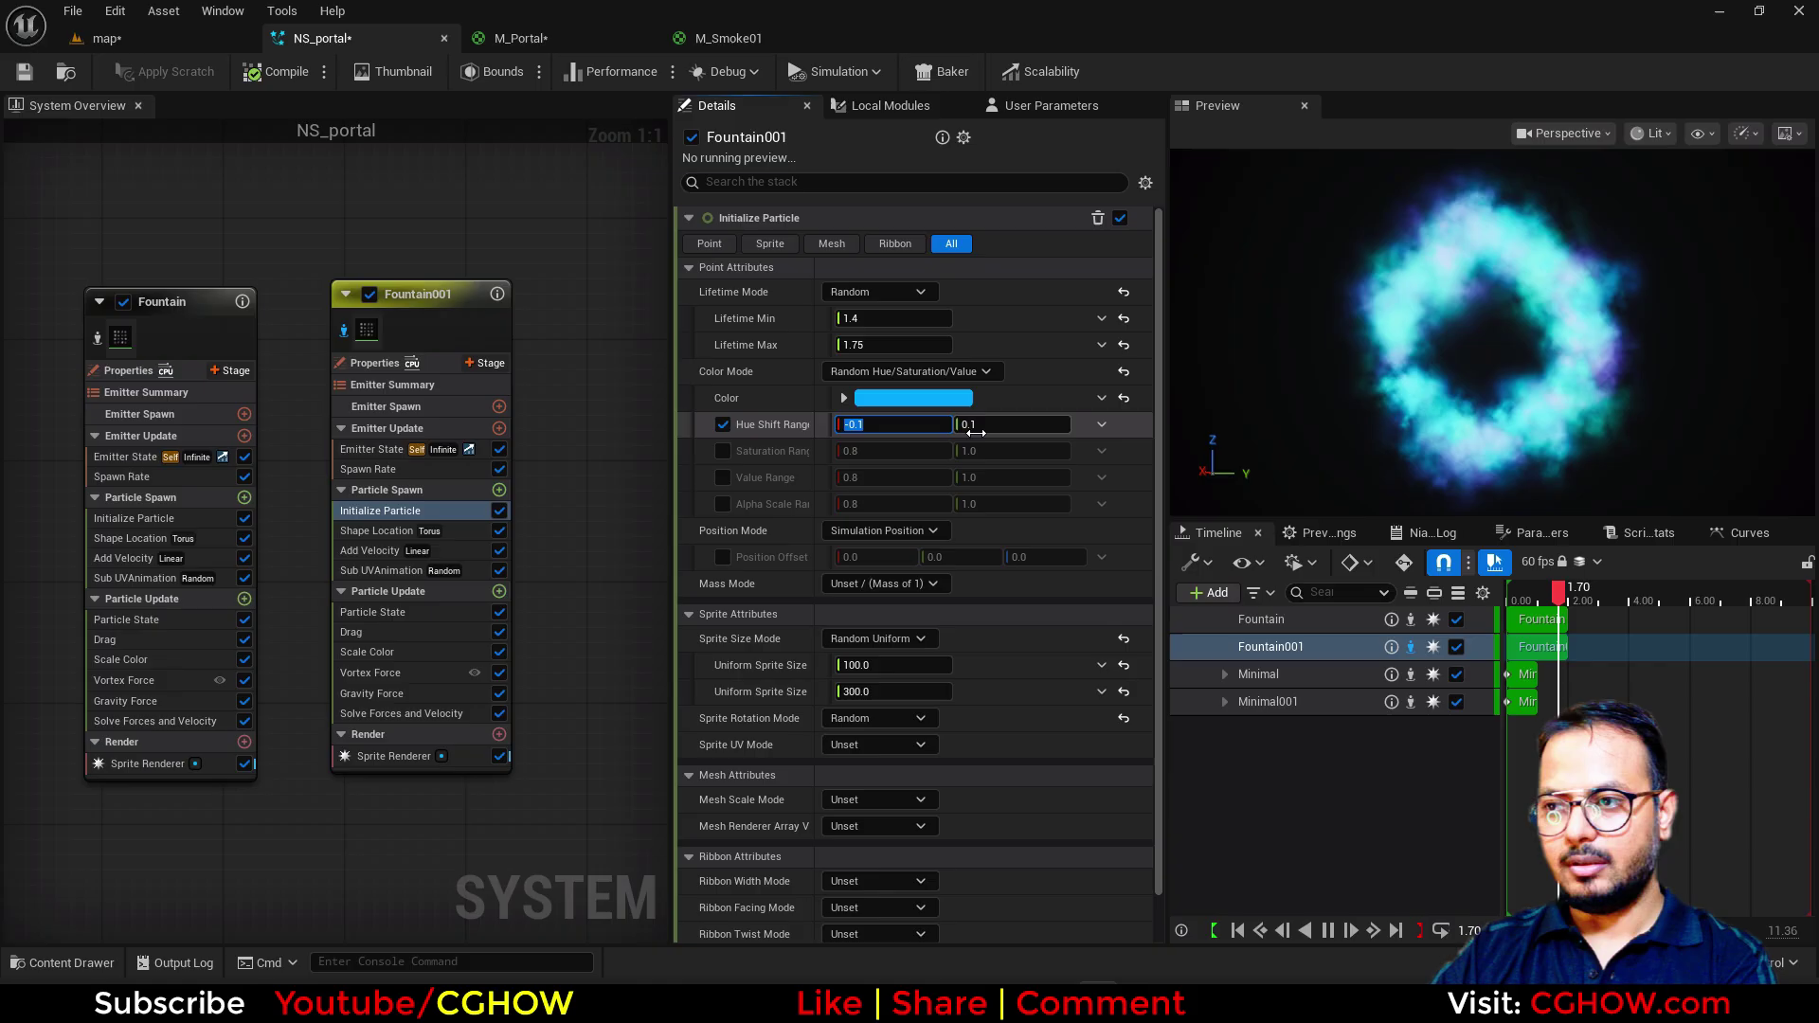
pyautogui.click(1011, 429)
pyautogui.write('0')
pyautogui.press('Return')
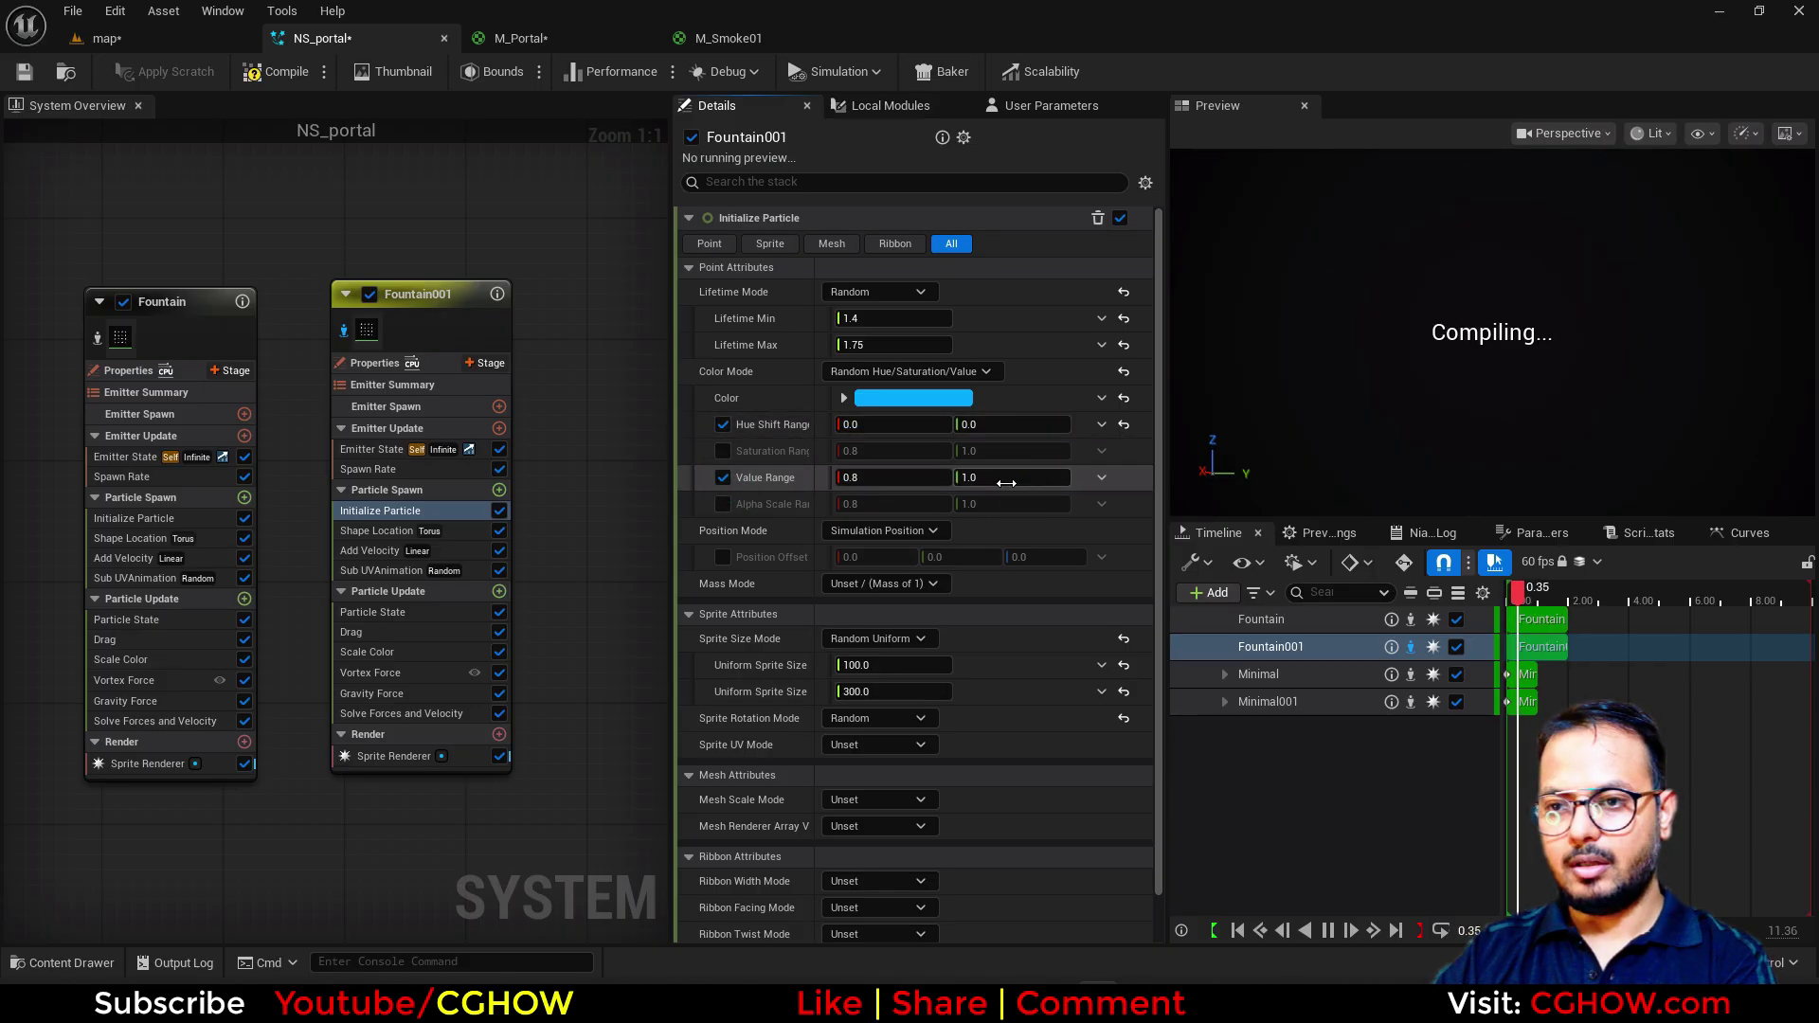
# Step: Set Fountain001's Value Range maximum to 50 and reduce its Uniform Sprite Size to 5
pyautogui.click(1007, 483)
pyautogui.write('50')
pyautogui.press('Return')
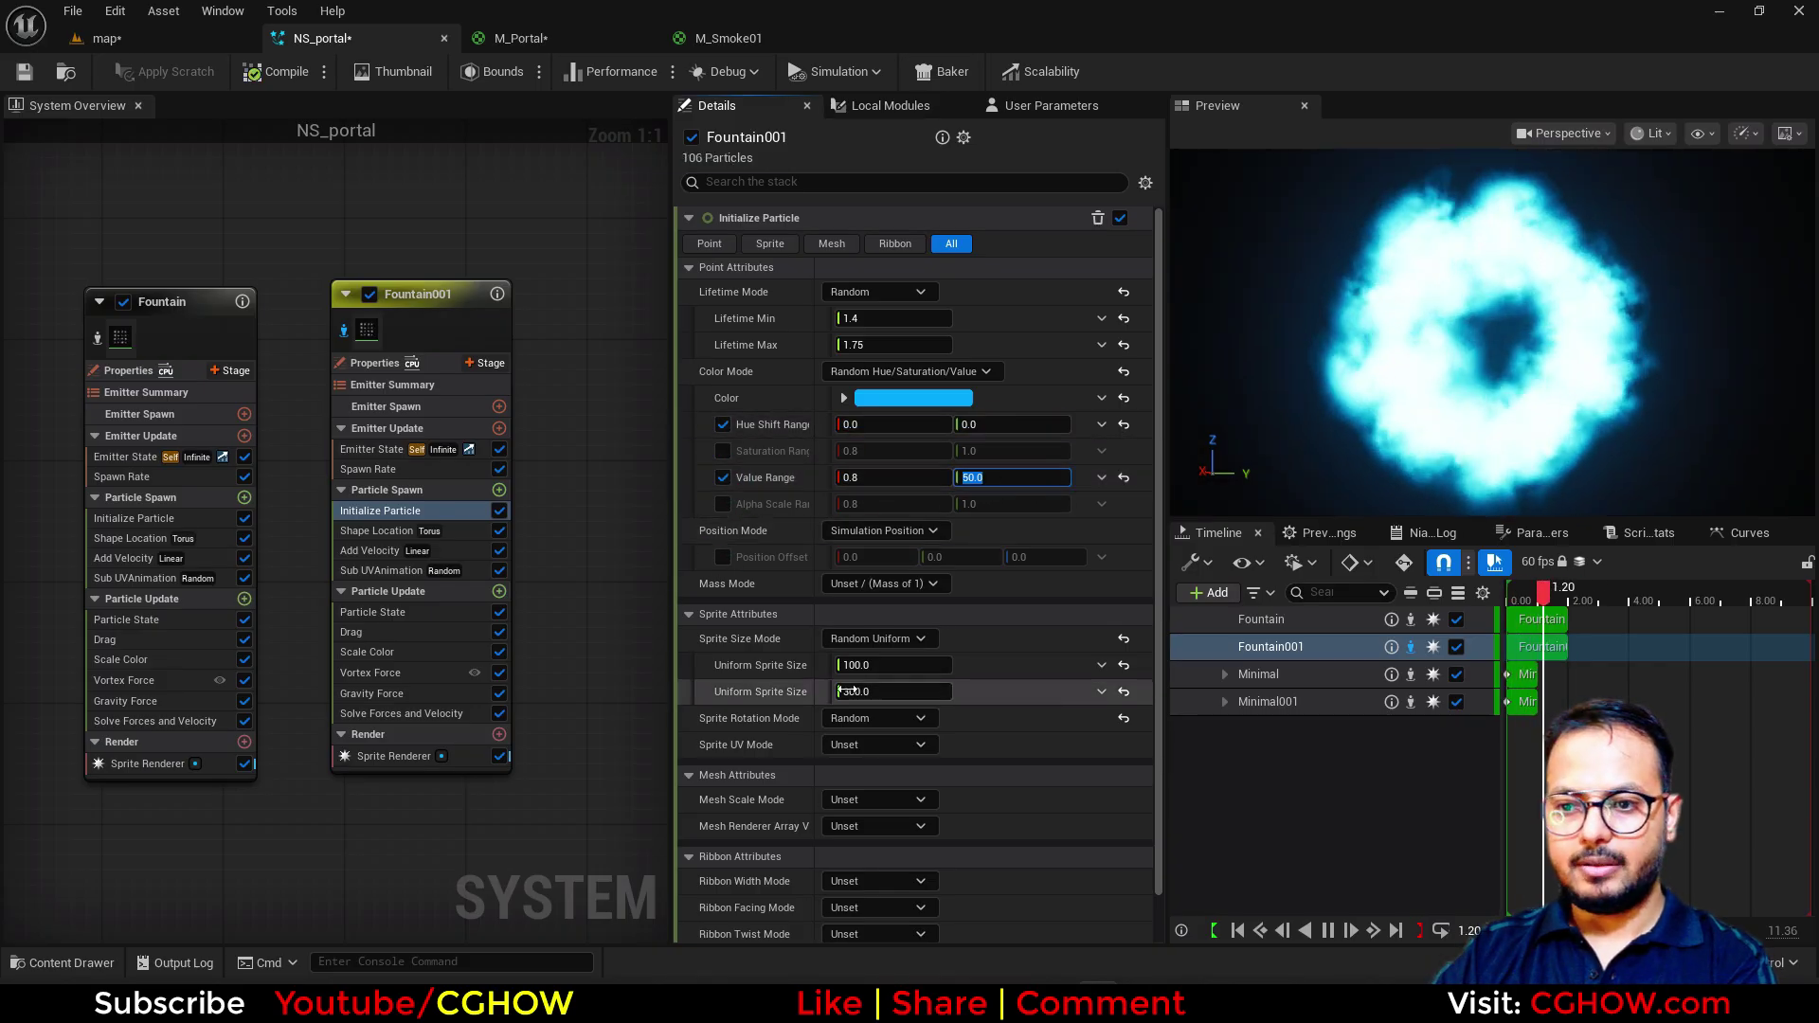
pyautogui.write('5')
pyautogui.press('Return')
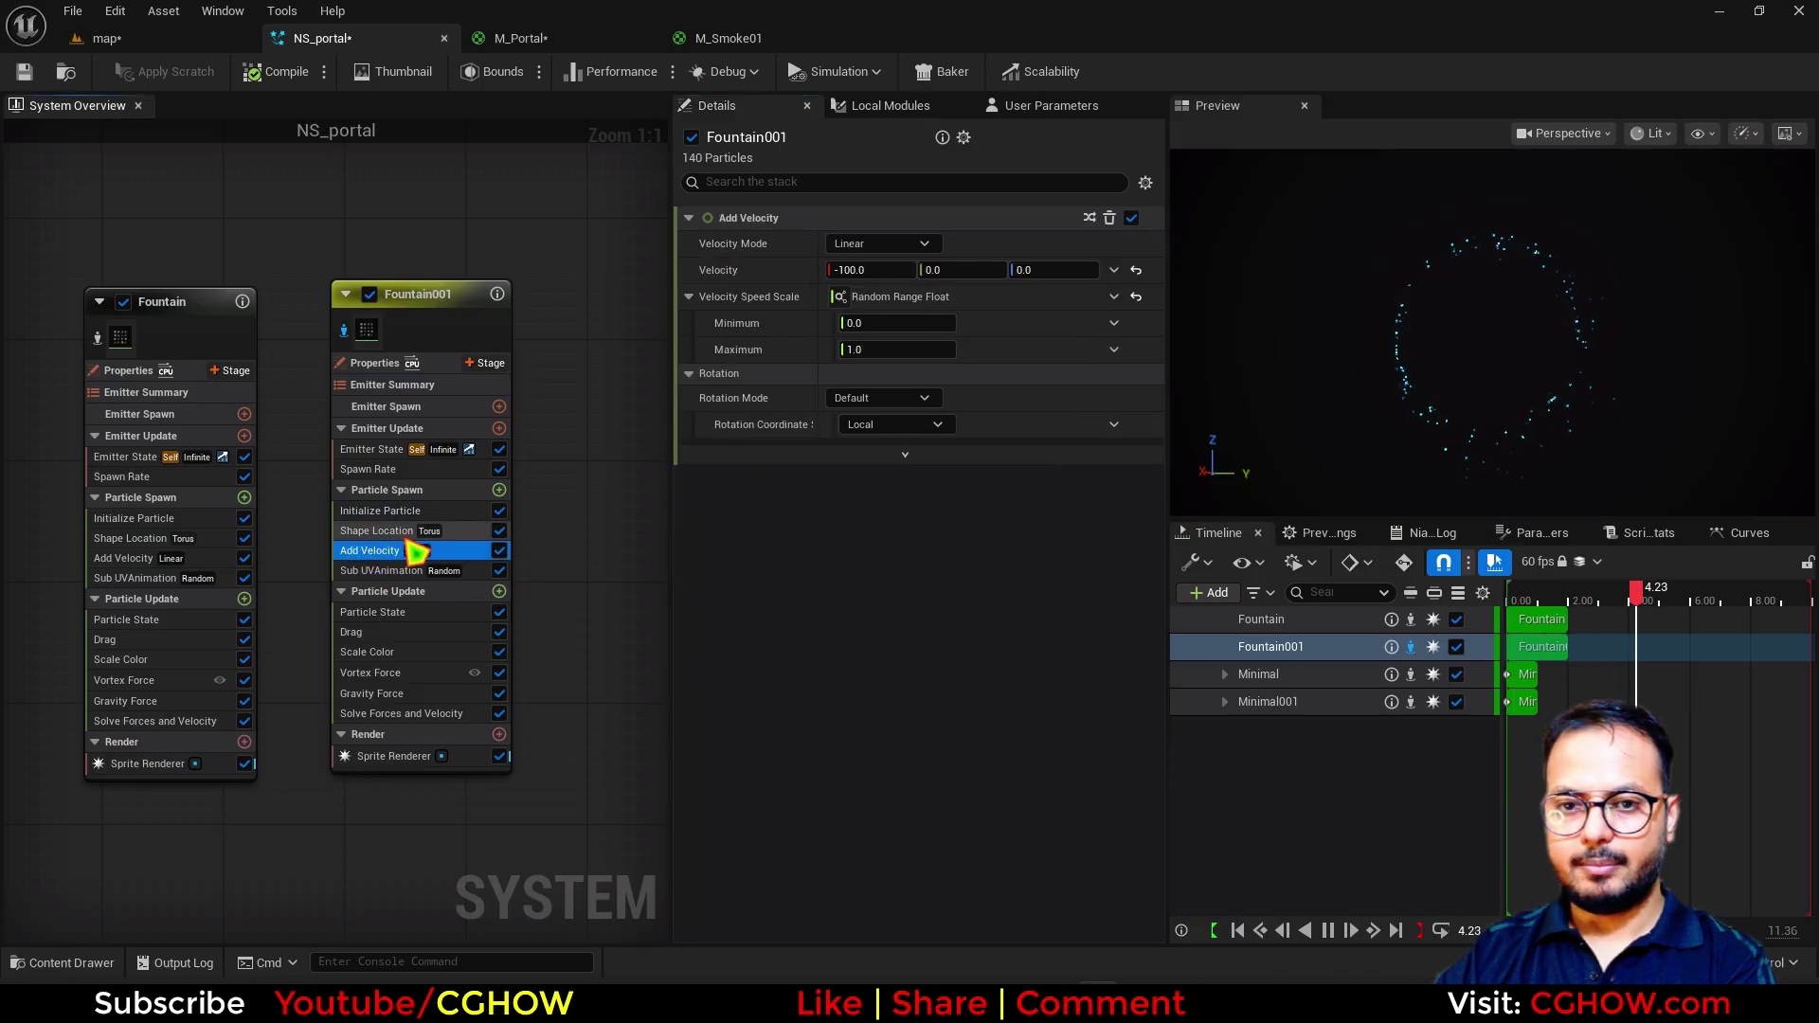
# Step: Review Fountain001's torus Shape Location, turn off its isolation, and view the combined portal effect in the level
pyautogui.click(379, 531)
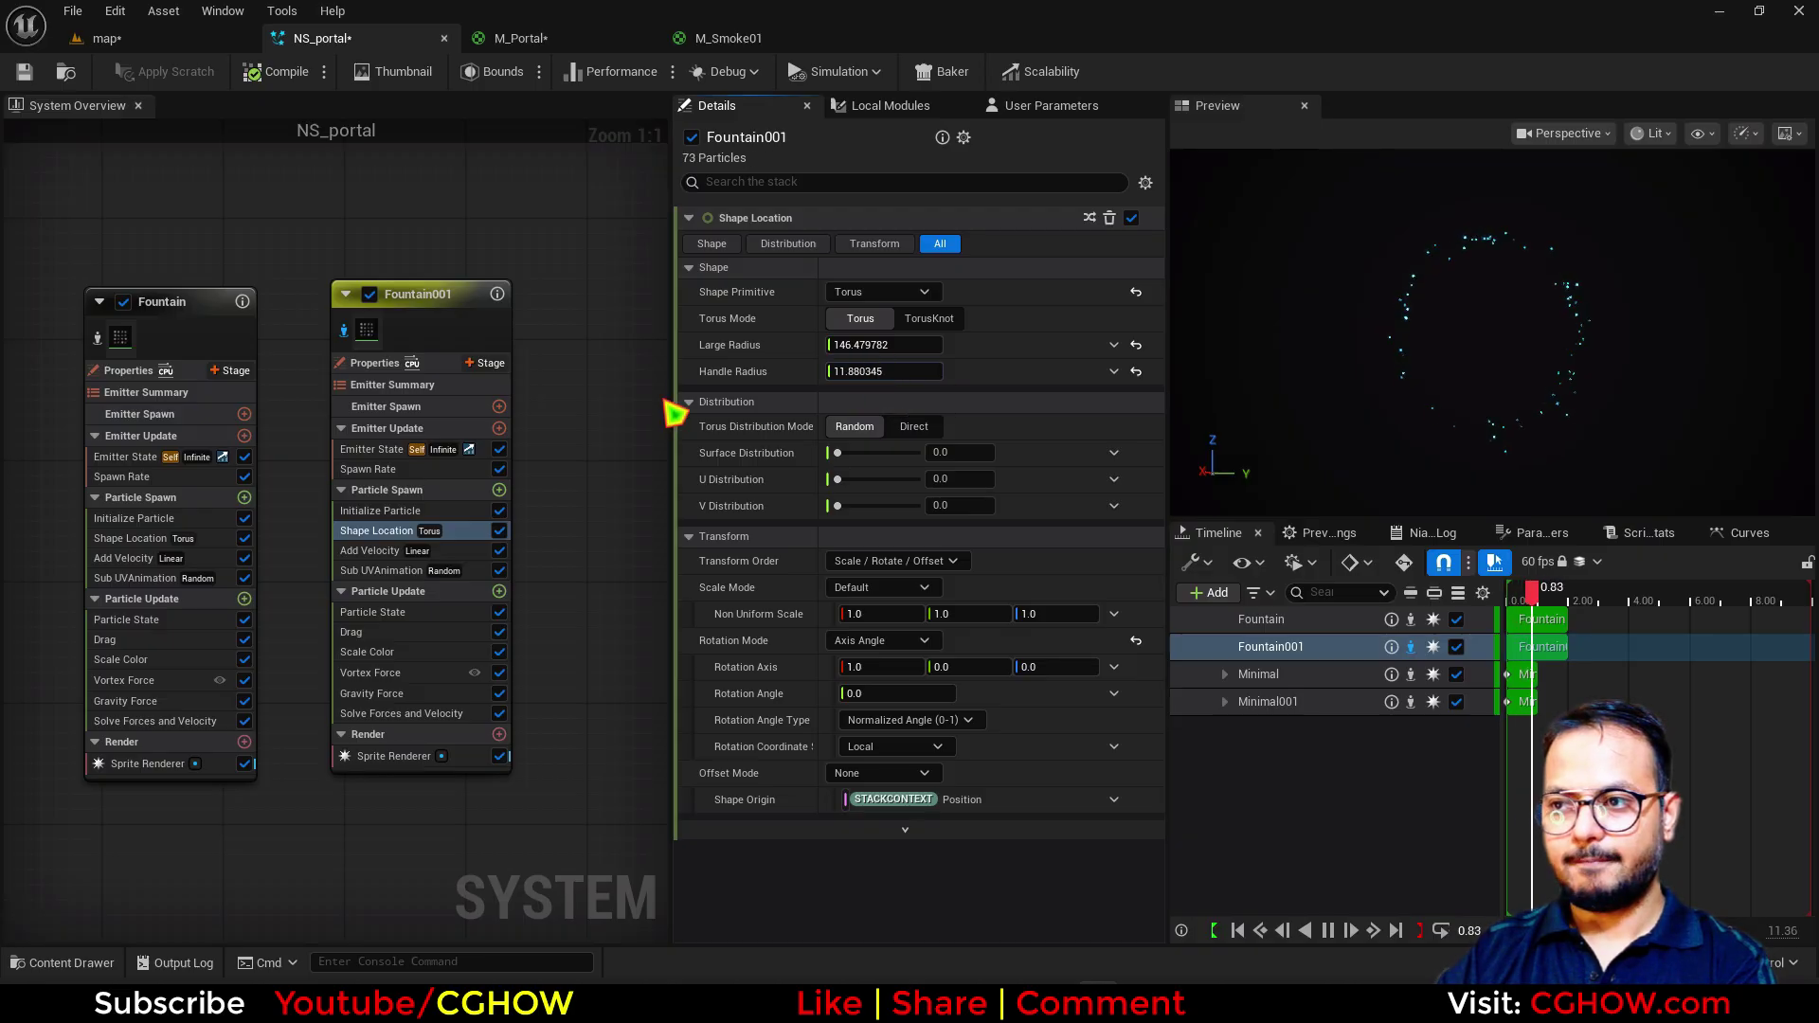
pyautogui.click(345, 331)
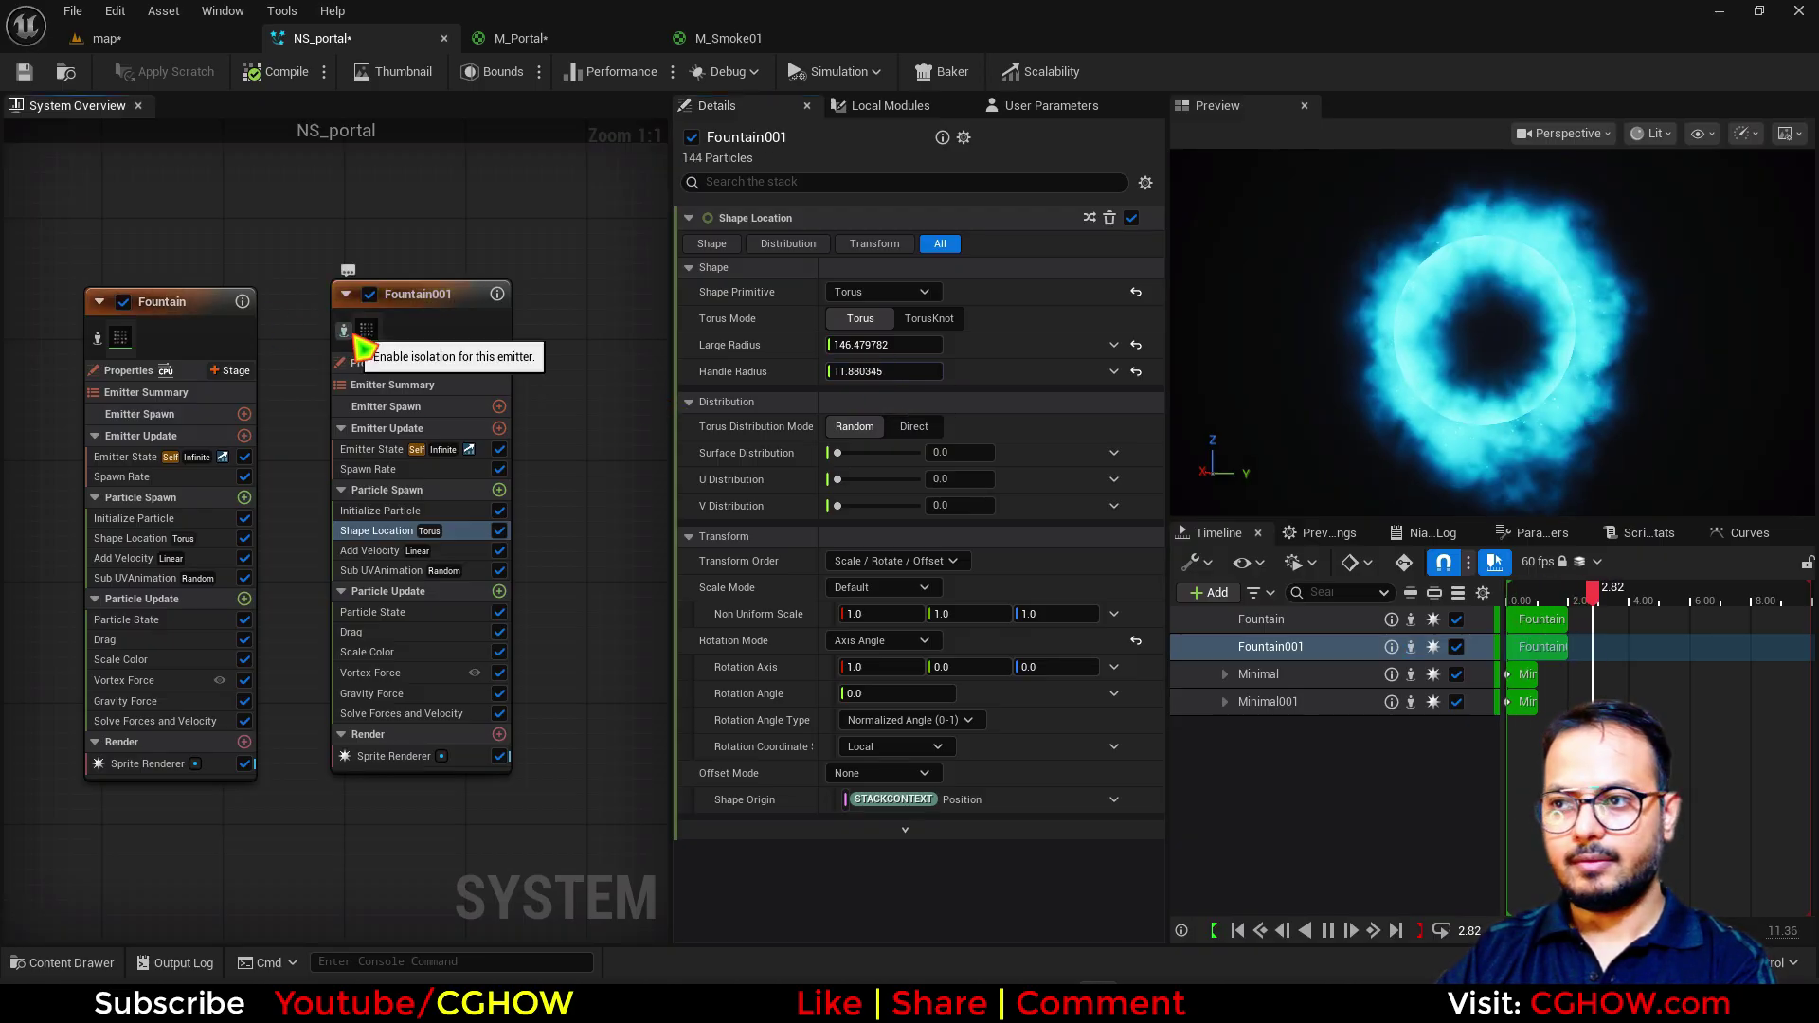
pyautogui.click(175, 45)
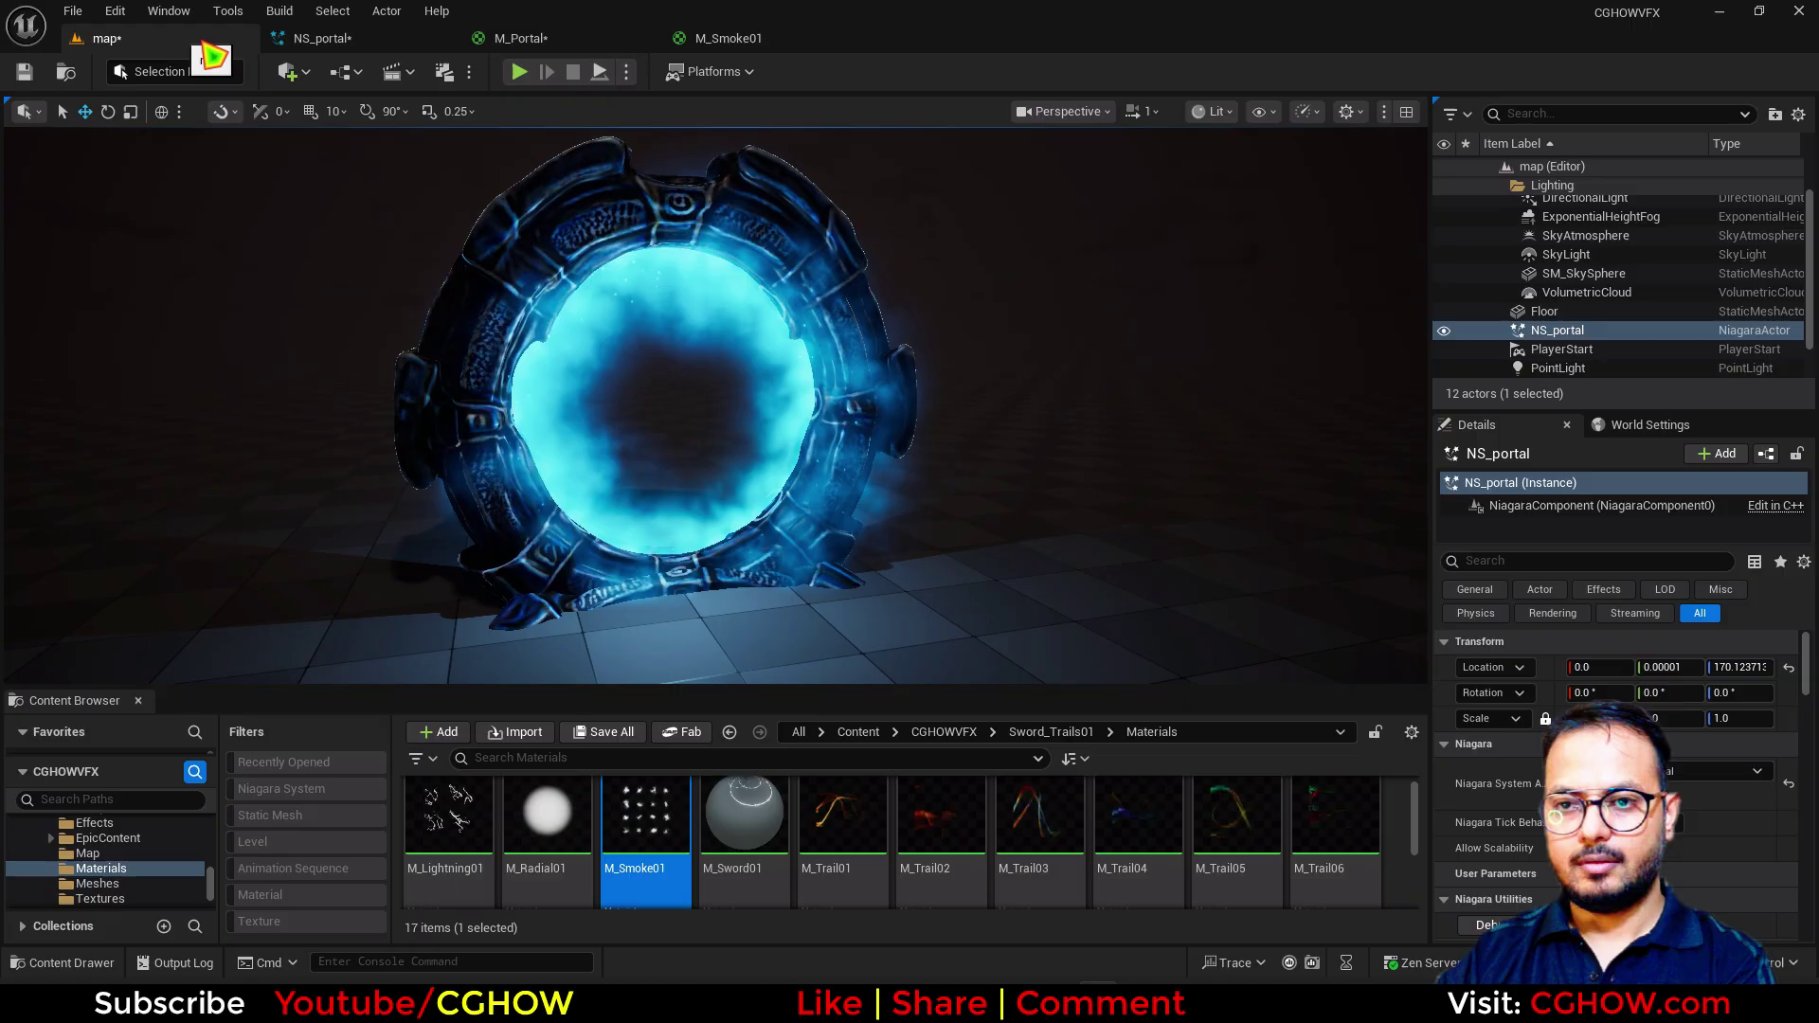
# Step: Set the maximum Velocity Speed Scale of Fountain001's Add Velocity module to 2.0 and check the portal in the level
pyautogui.click(378, 40)
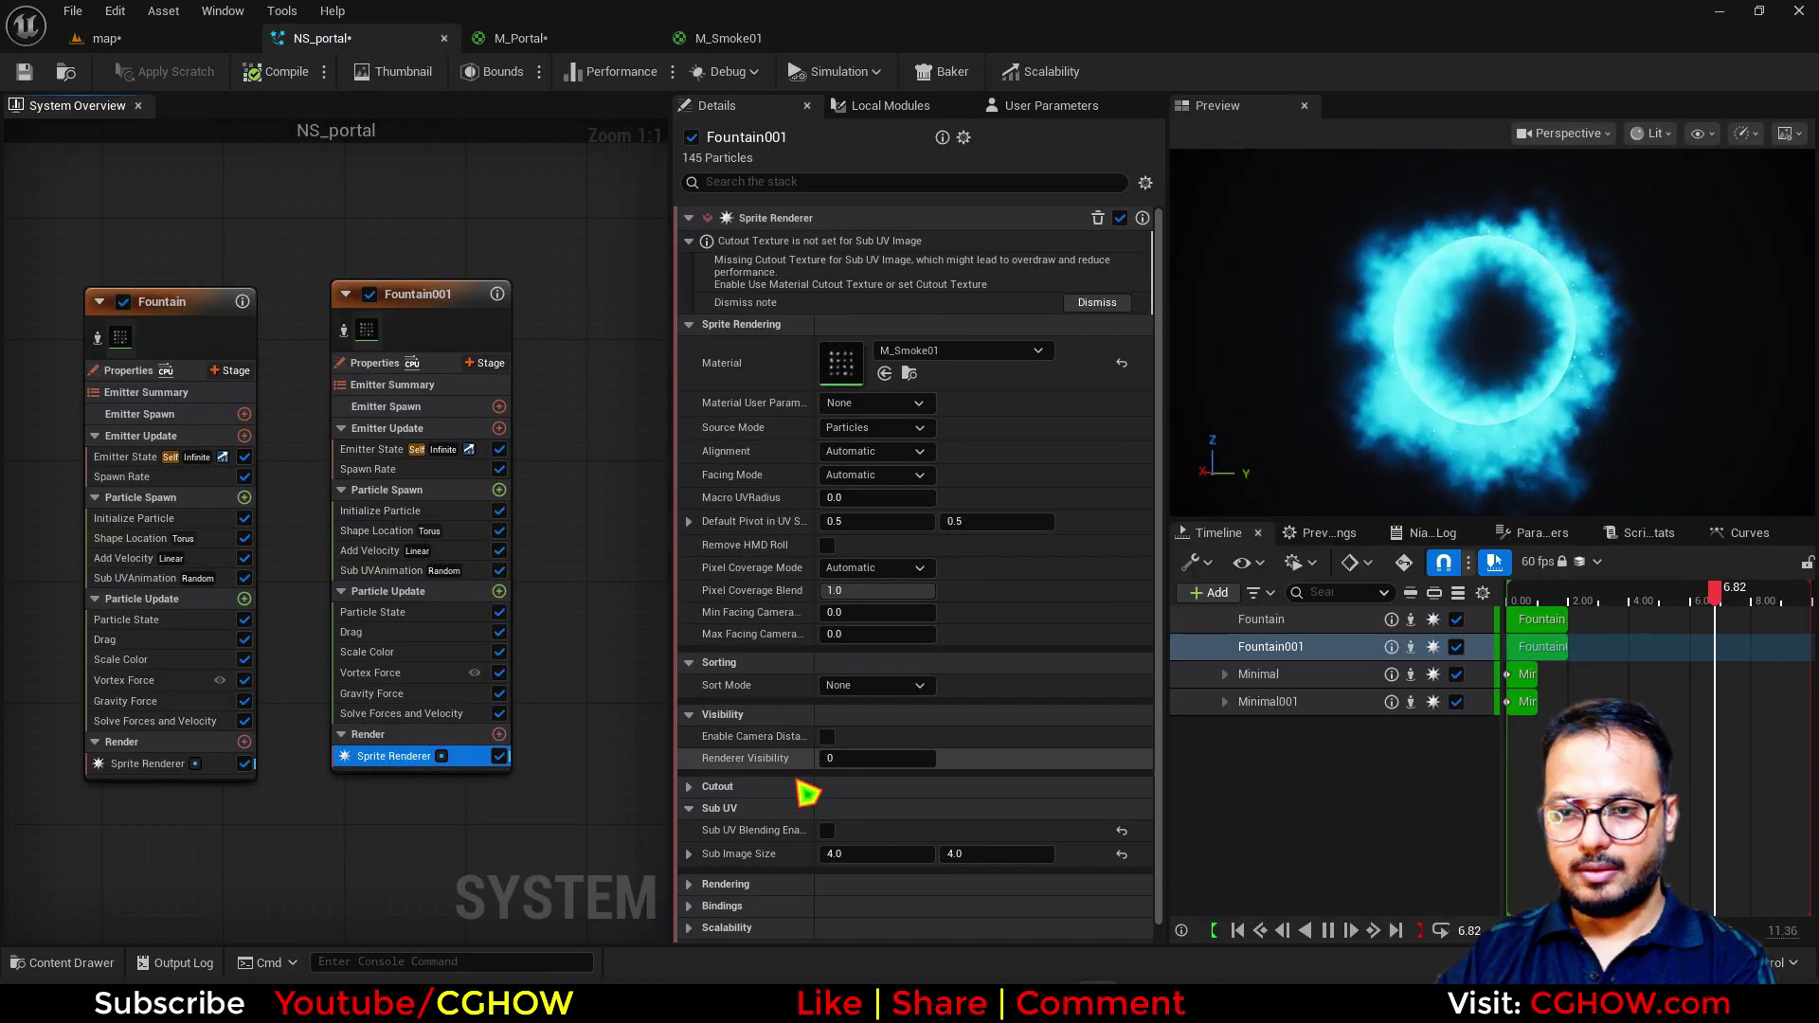
pyautogui.scroll(-5, 841, 881)
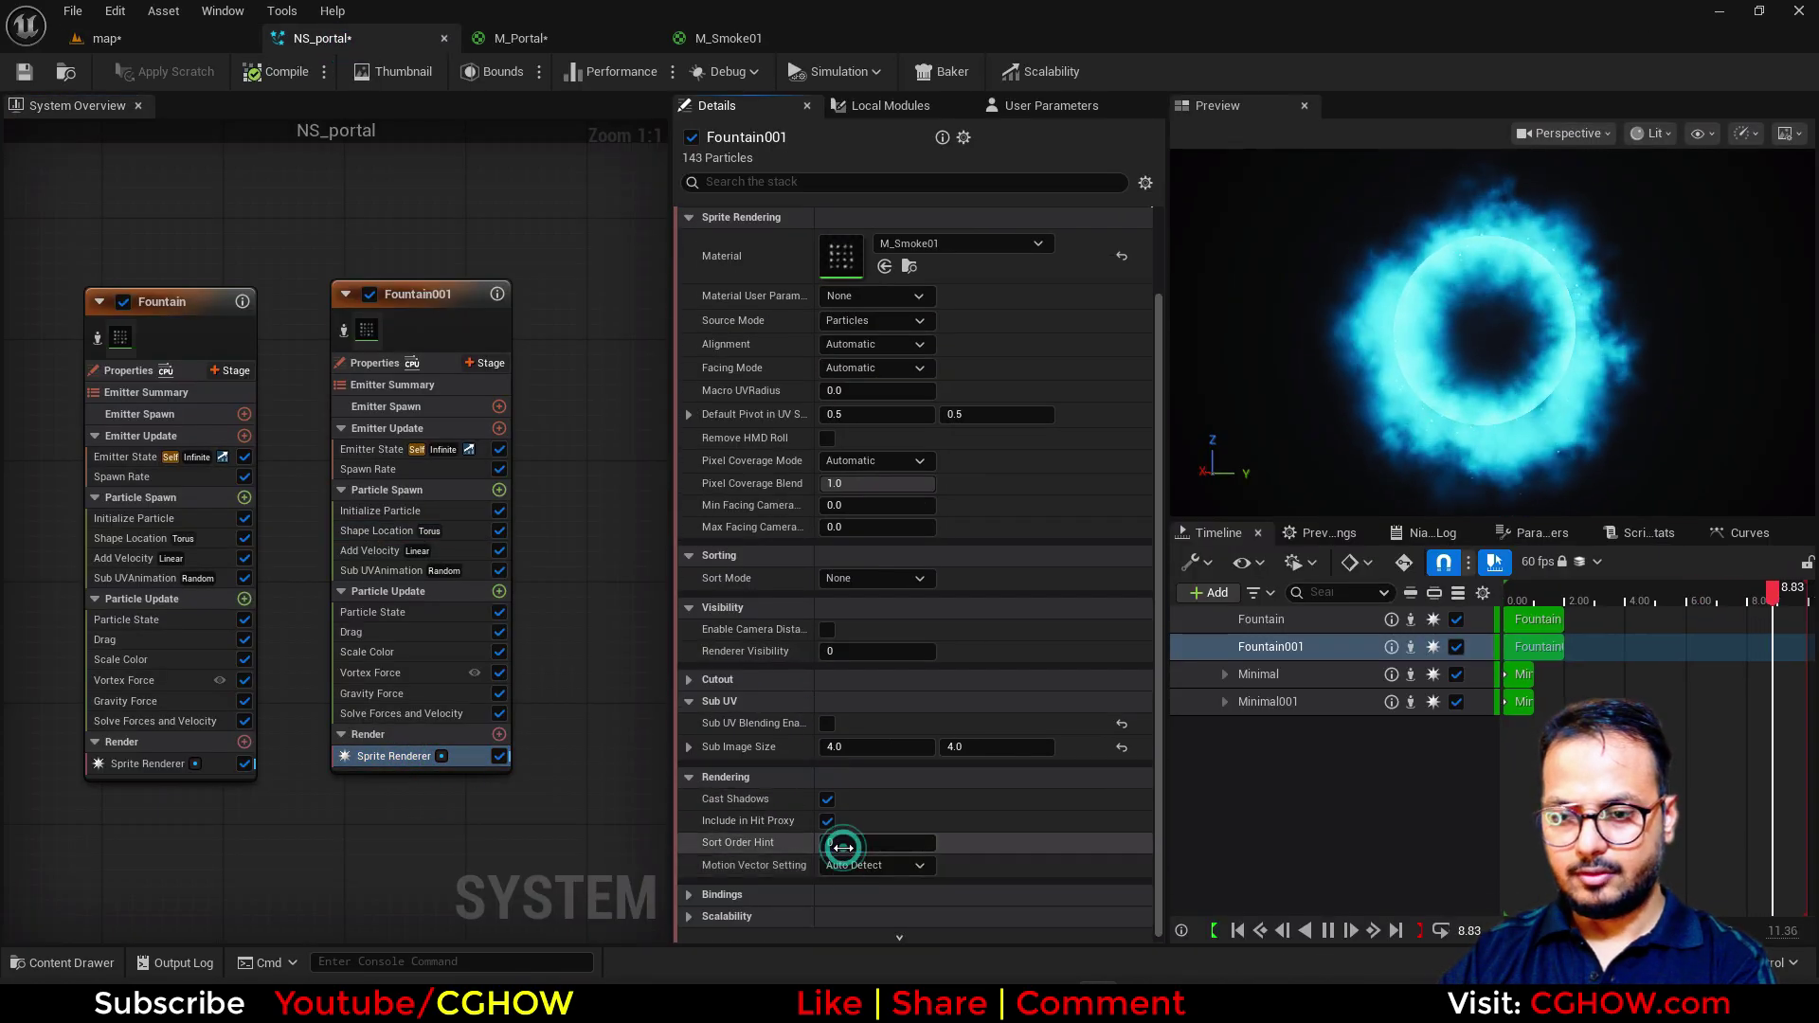
pyautogui.click(381, 513)
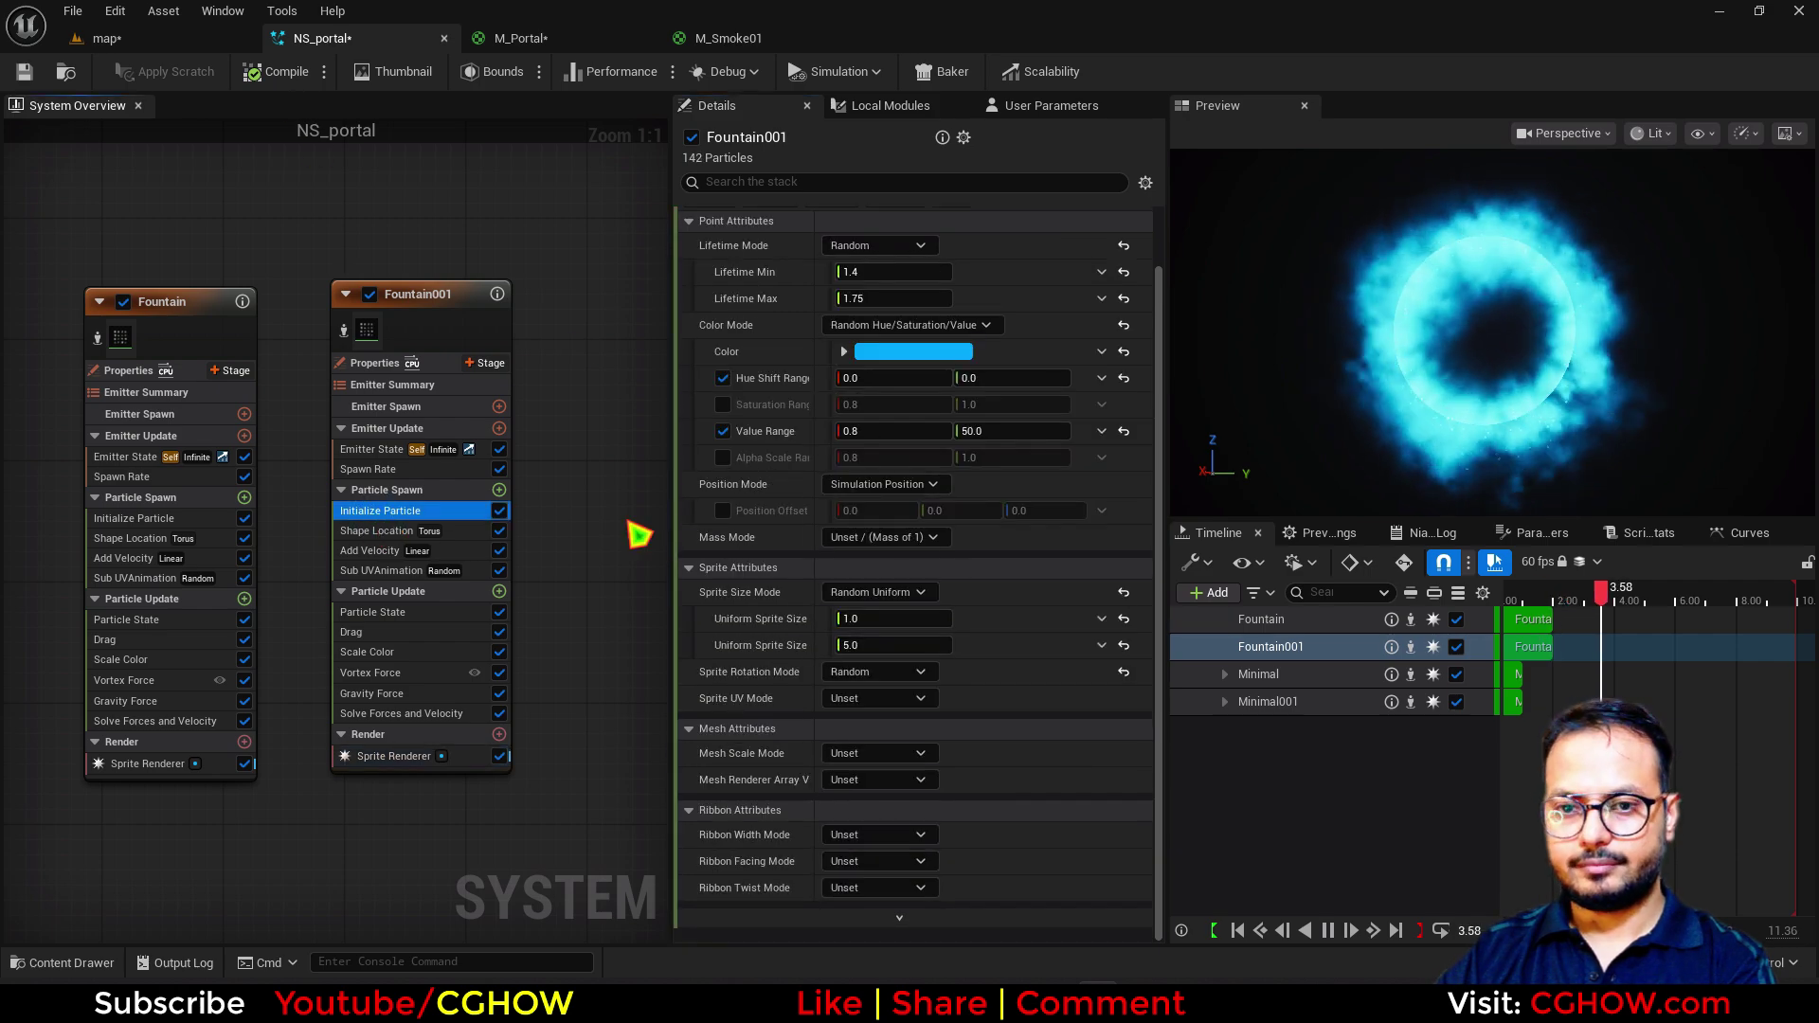
pyautogui.click(383, 551)
pyautogui.click(905, 351)
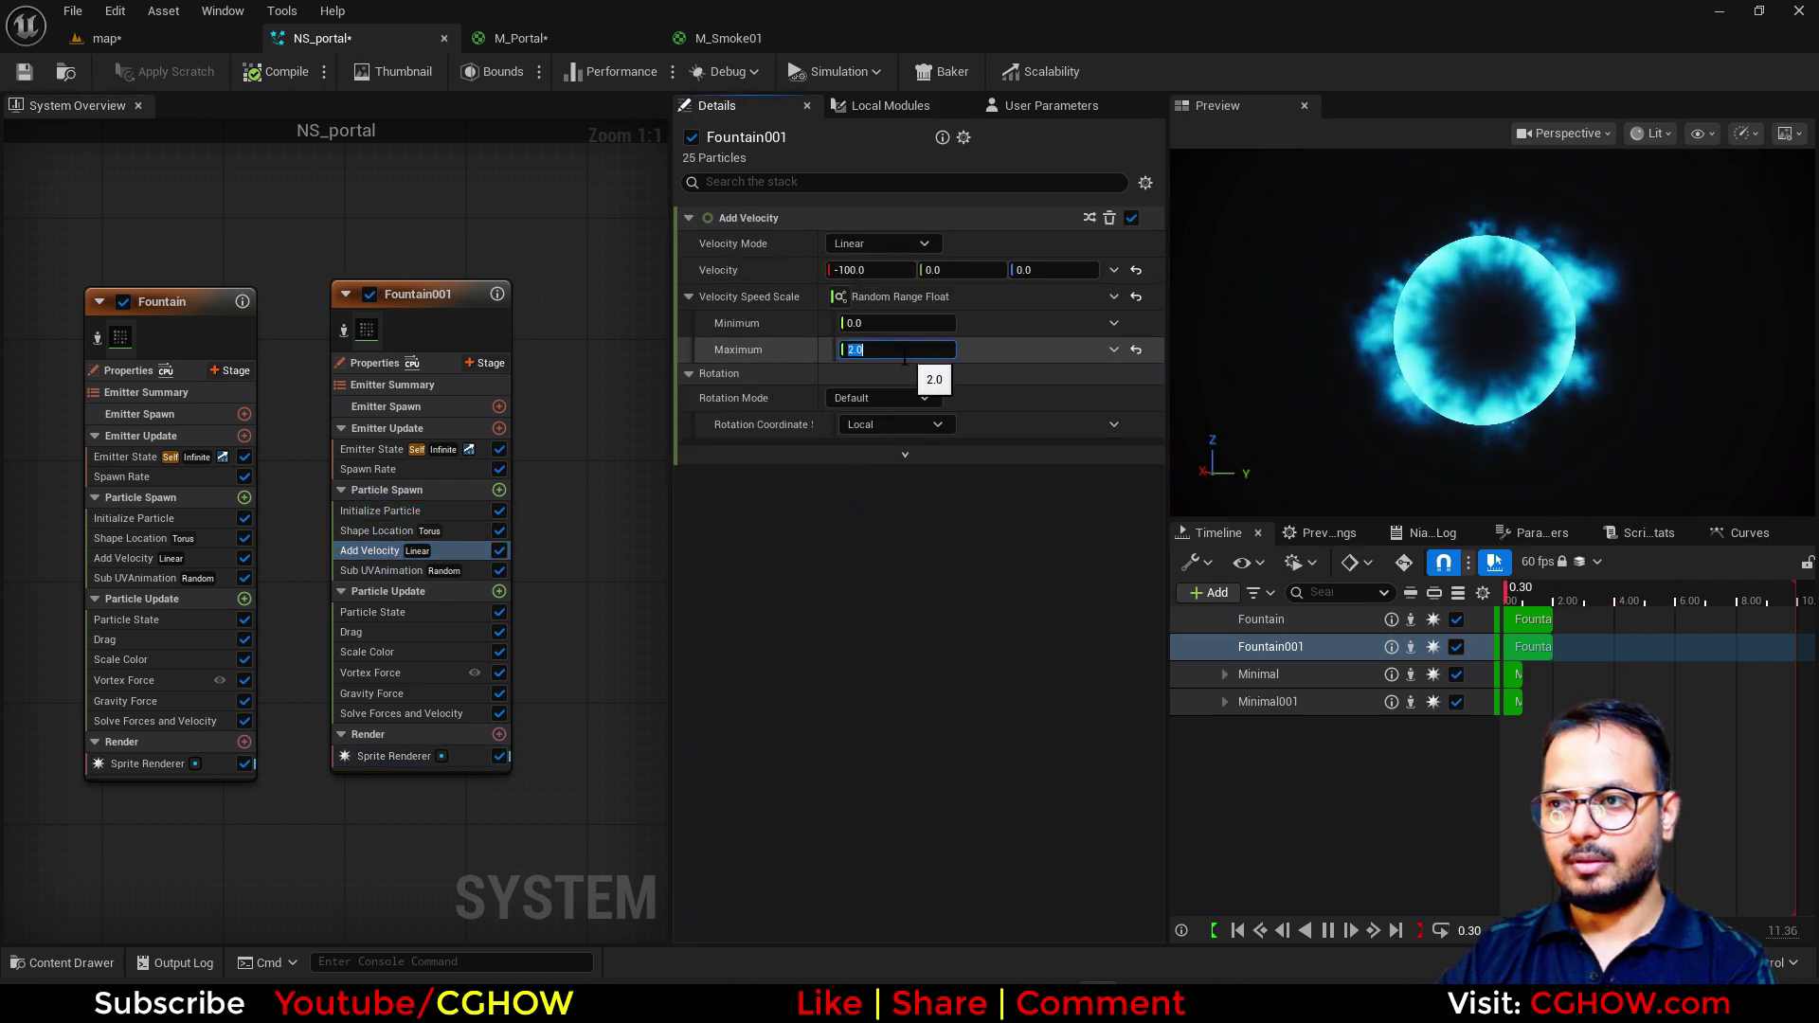
pyautogui.click(186, 46)
pyautogui.click(317, 39)
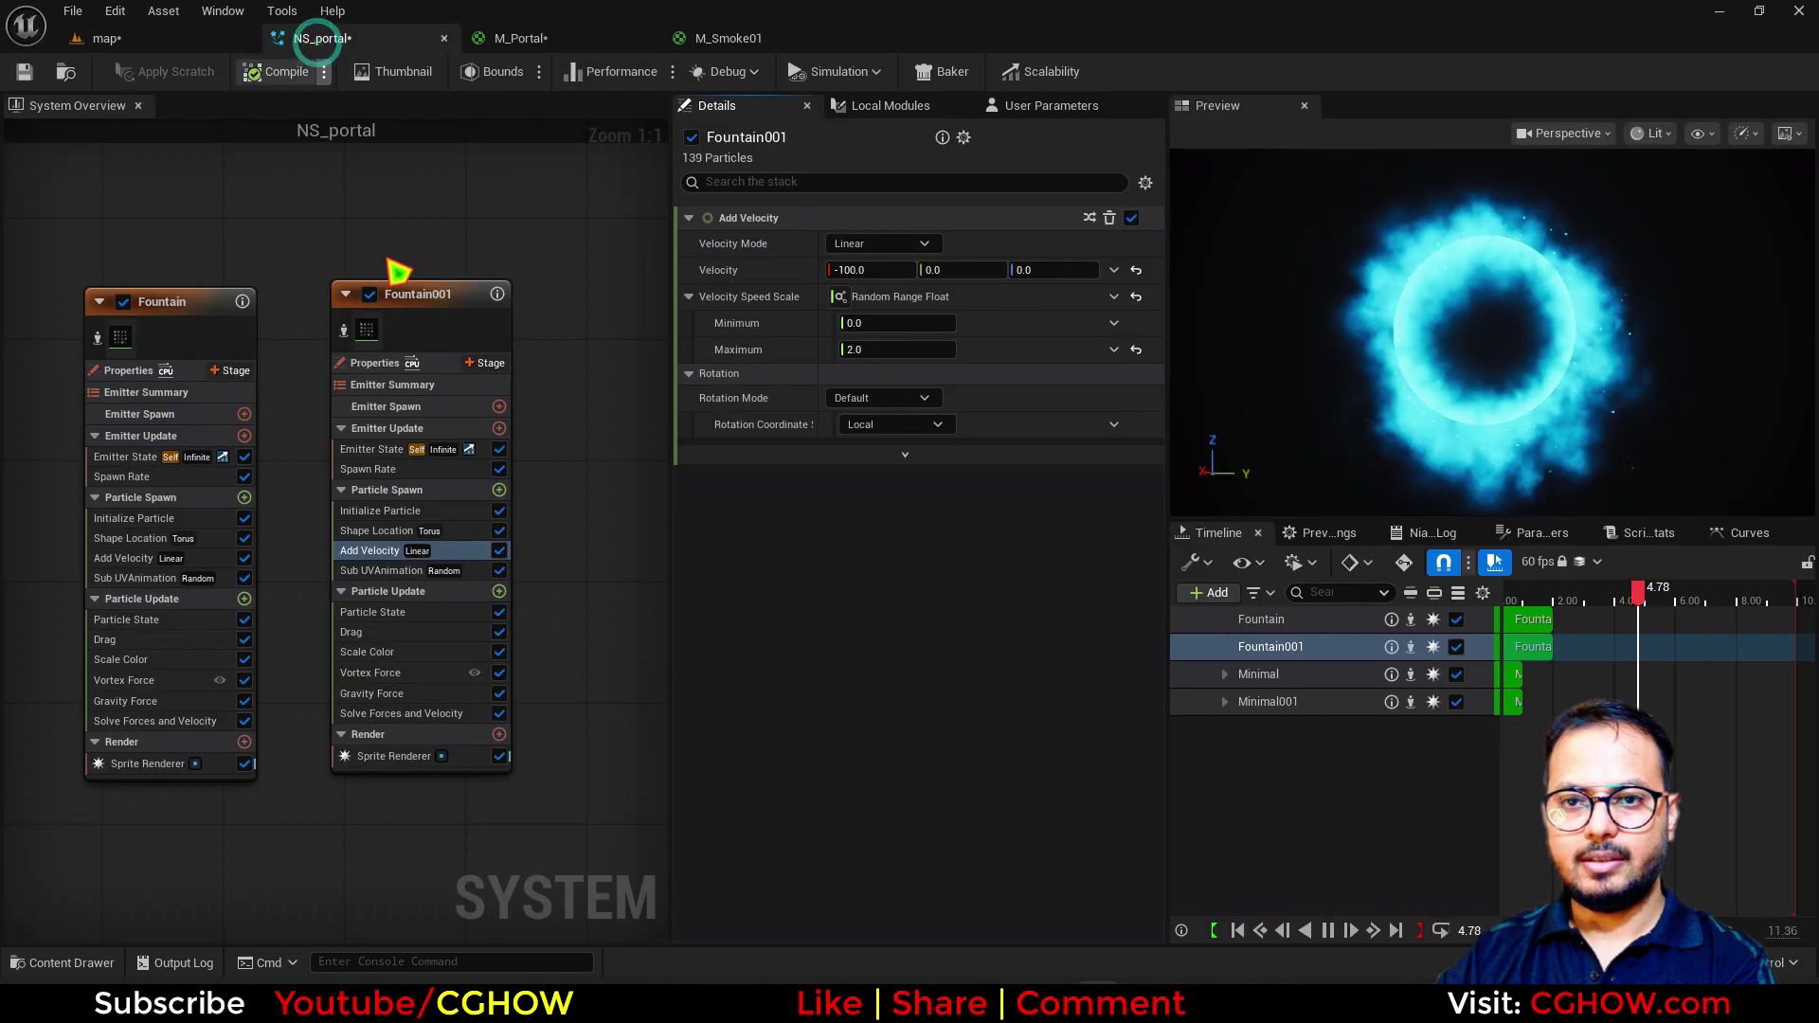
# Step: Add a Curl Noise Force to Fountain001's Particle Update with a Noise Strength of 200
pyautogui.click(499, 591)
pyautogui.write('cur')
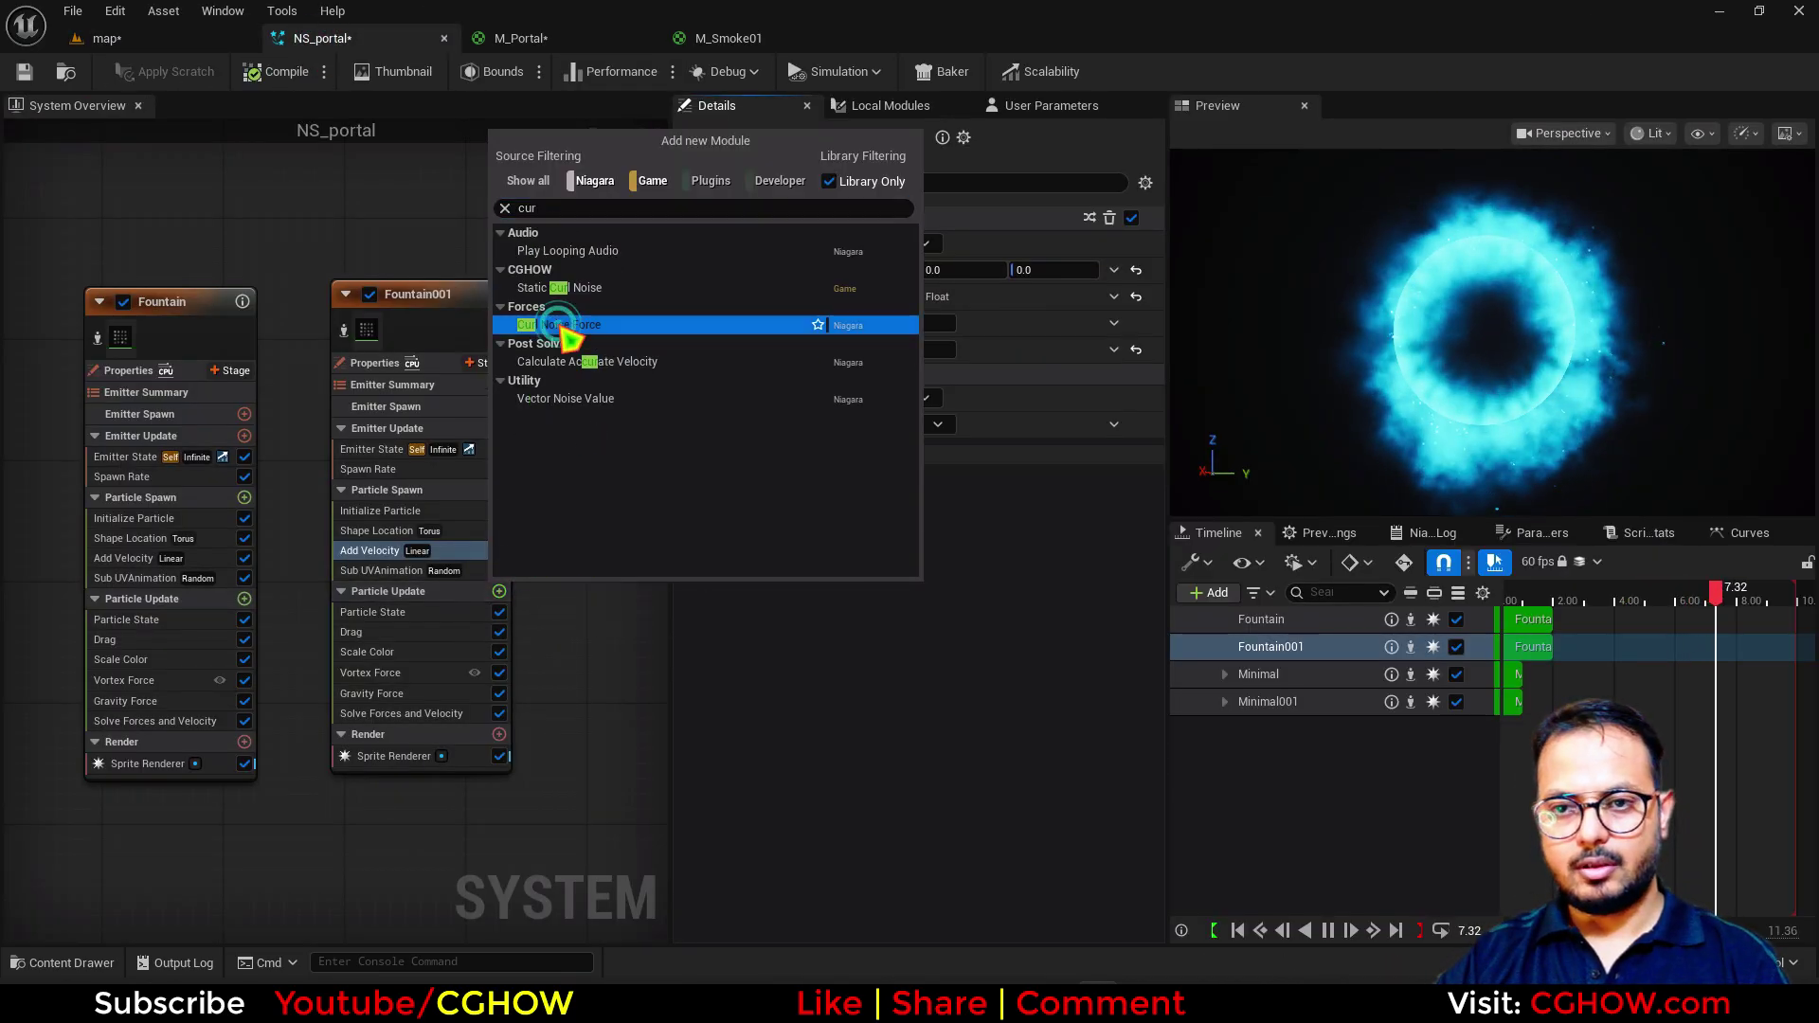
pyautogui.click(569, 326)
pyautogui.click(864, 243)
pyautogui.write('20')
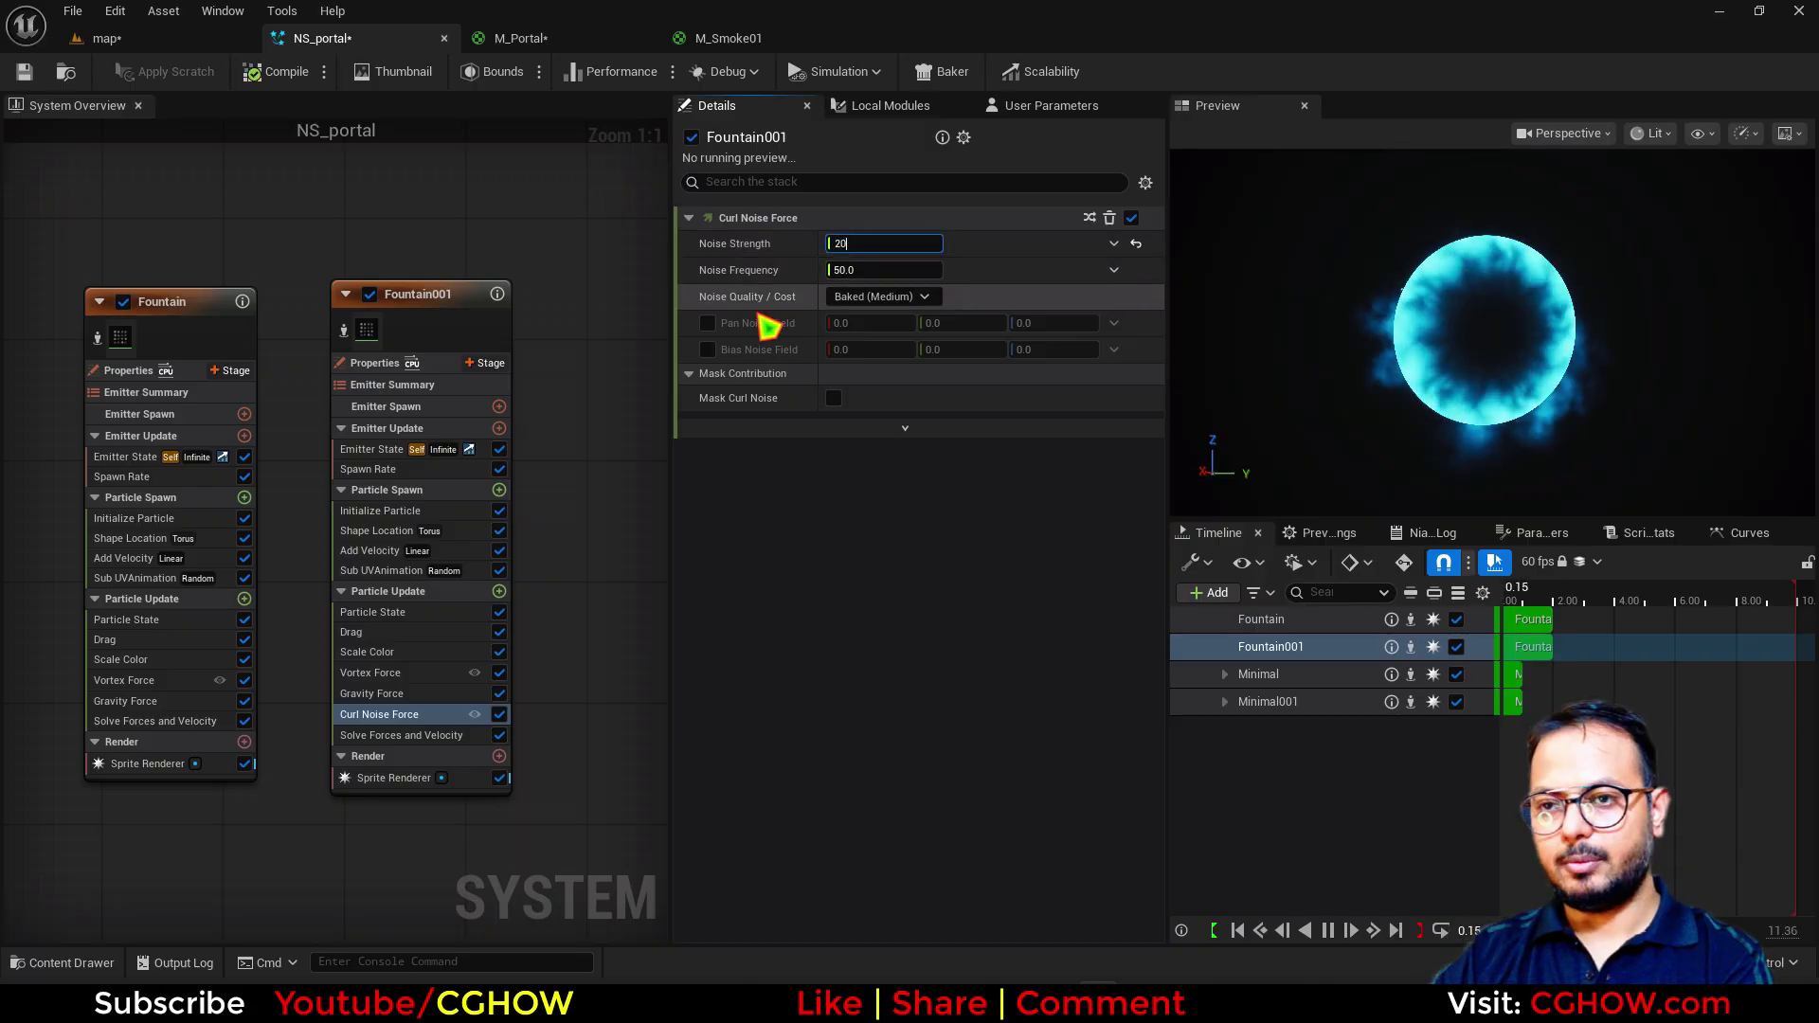
pyautogui.write('0')
pyautogui.press('Return')
# Step: Enable the Curl Noise Force's Pan Noise Field and set it to 0.2, 0.5, 1.0
pyautogui.click(706, 324)
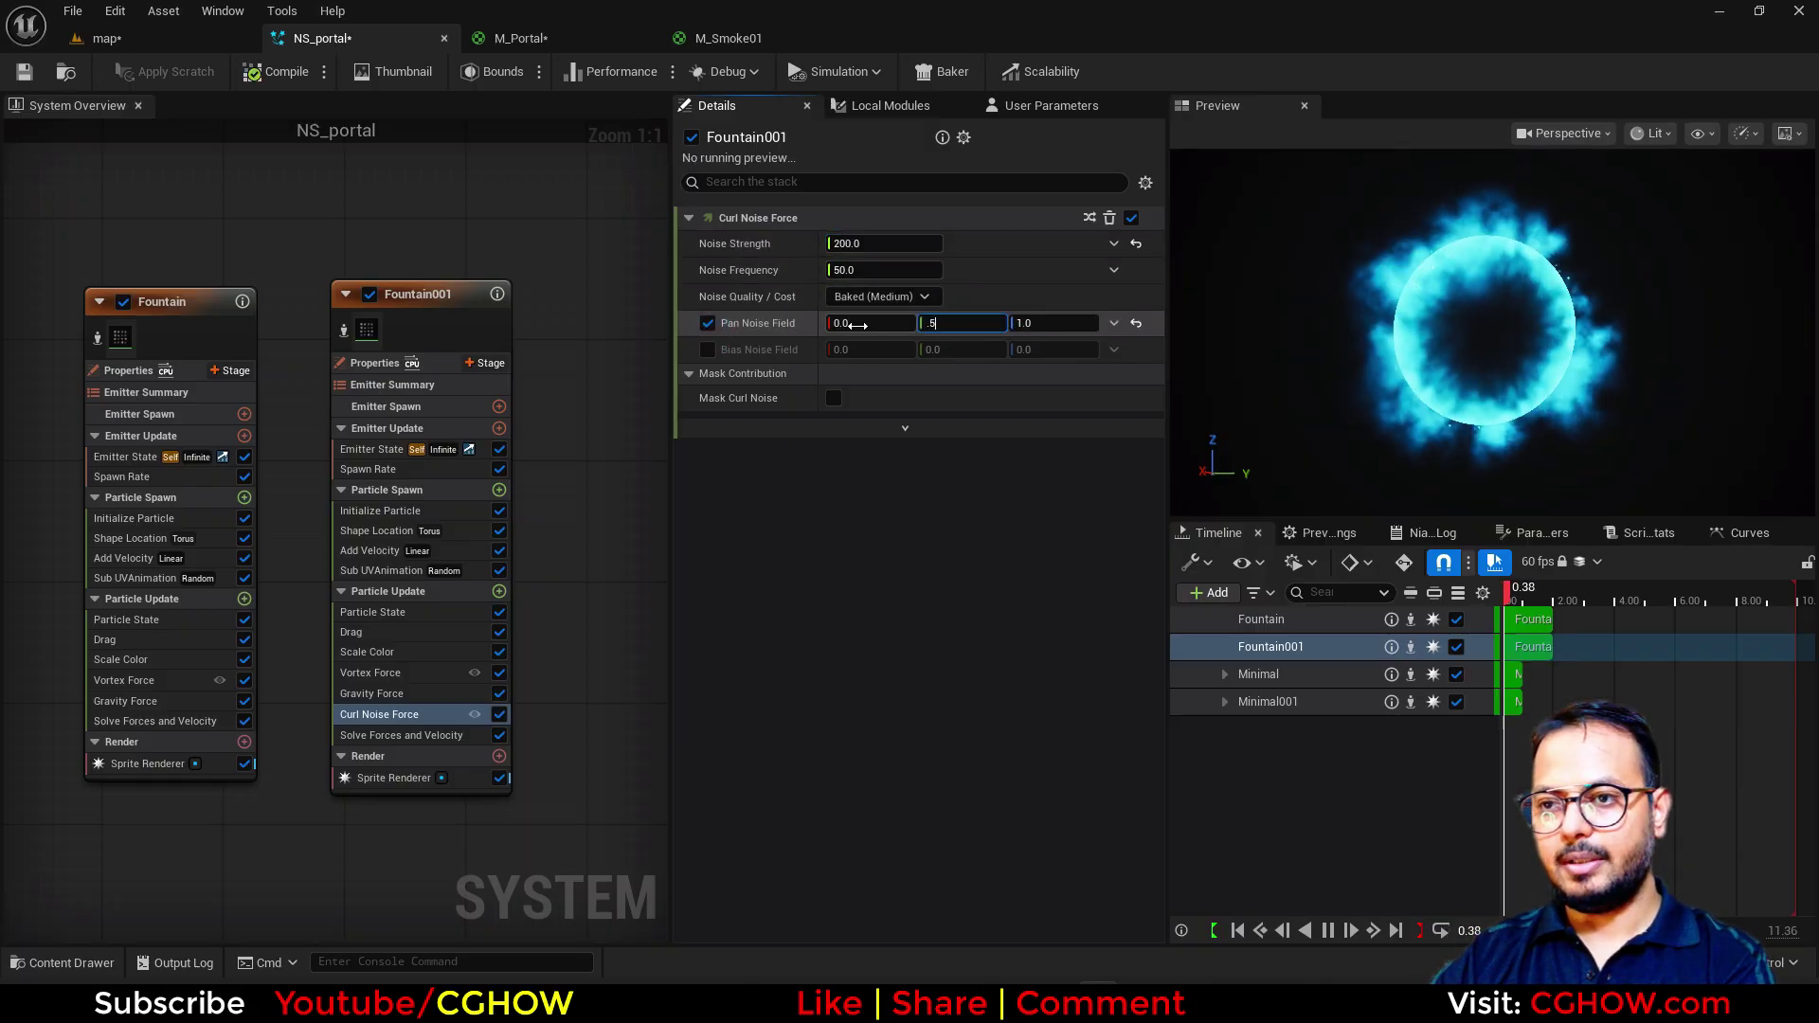
pyautogui.write('0.2')
pyautogui.press('Return')
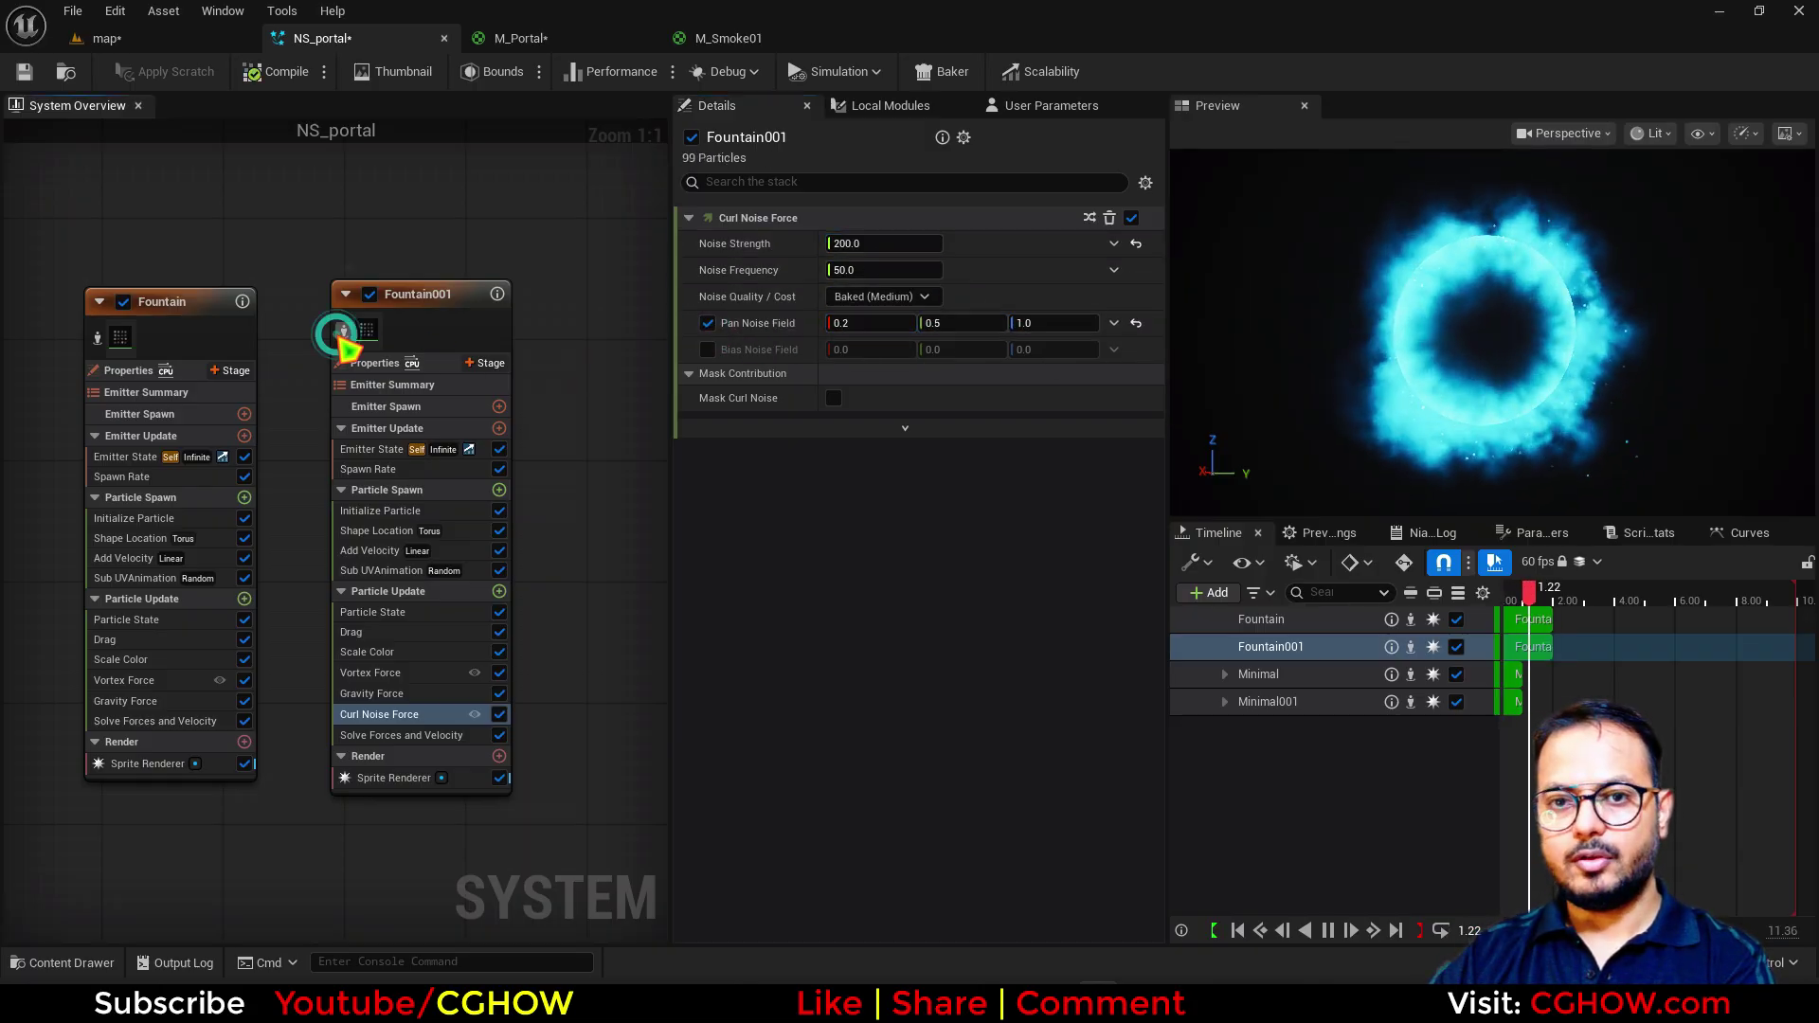
# Step: Isolate Fountain001 to examine its particles in the level, turn the isolation off, and view the combined portal effect
pyautogui.click(341, 333)
pyautogui.click(178, 42)
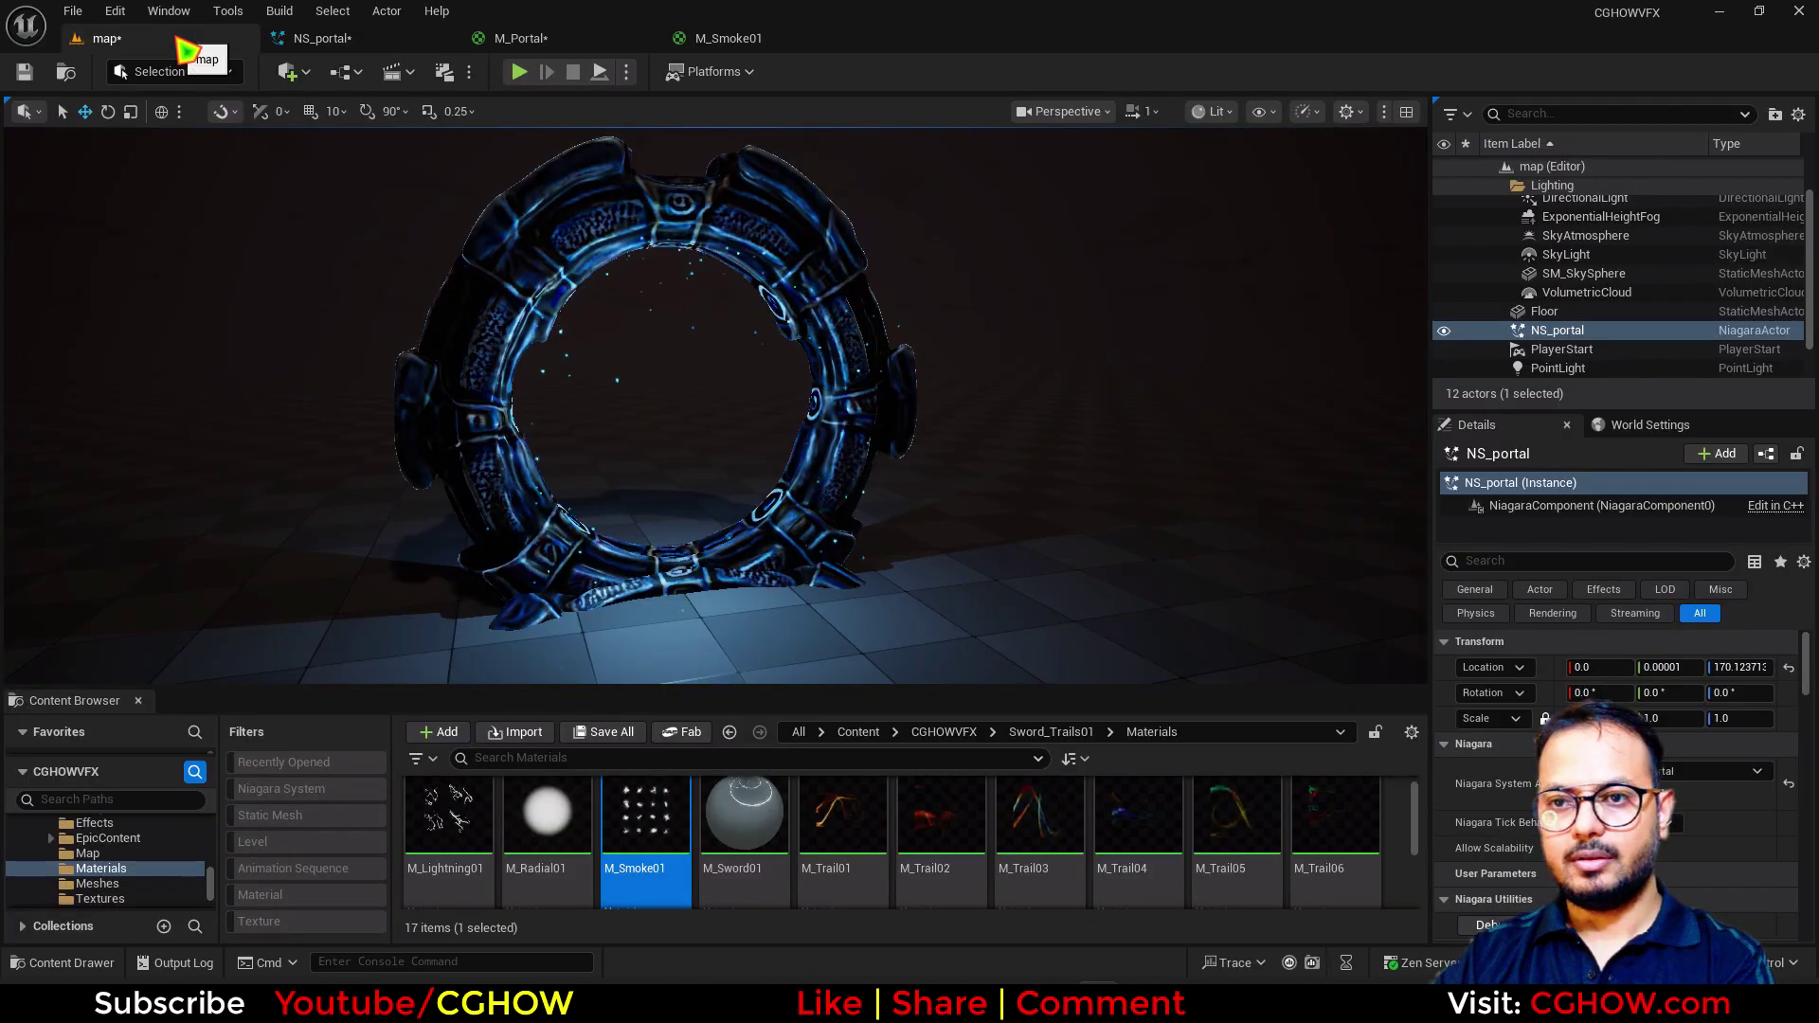
pyautogui.click(334, 47)
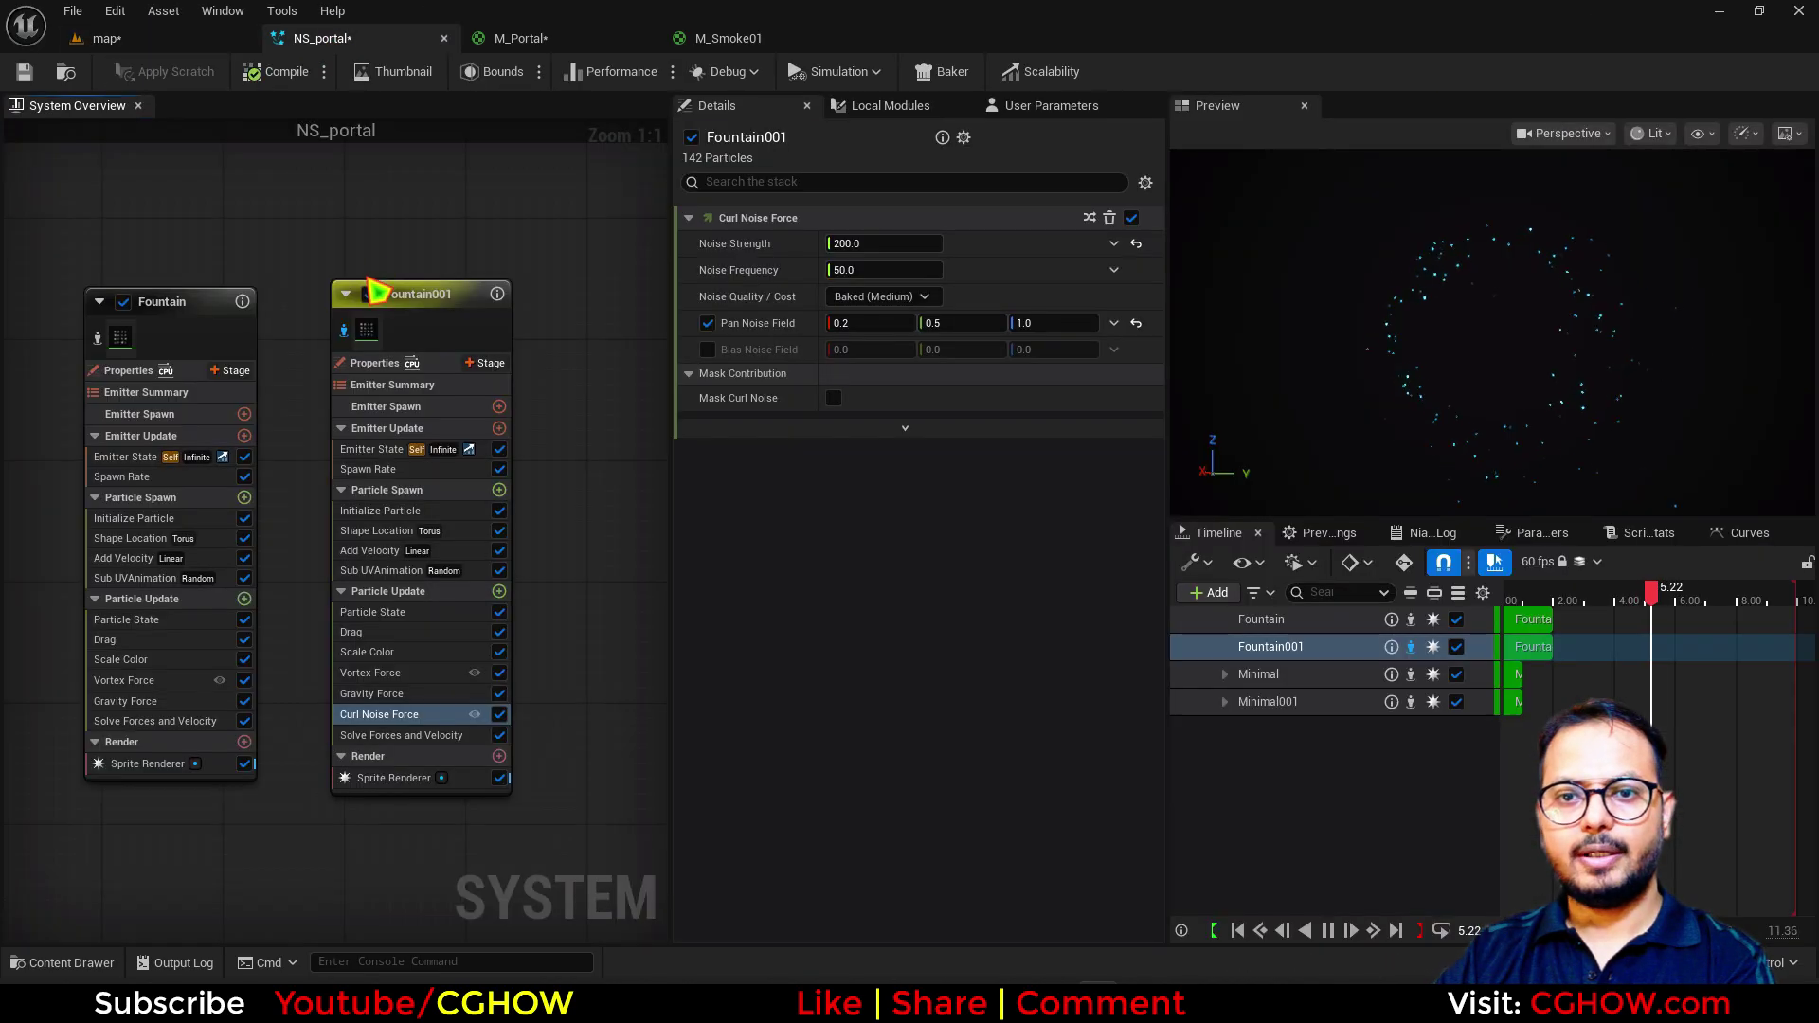
pyautogui.click(343, 332)
pyautogui.click(175, 40)
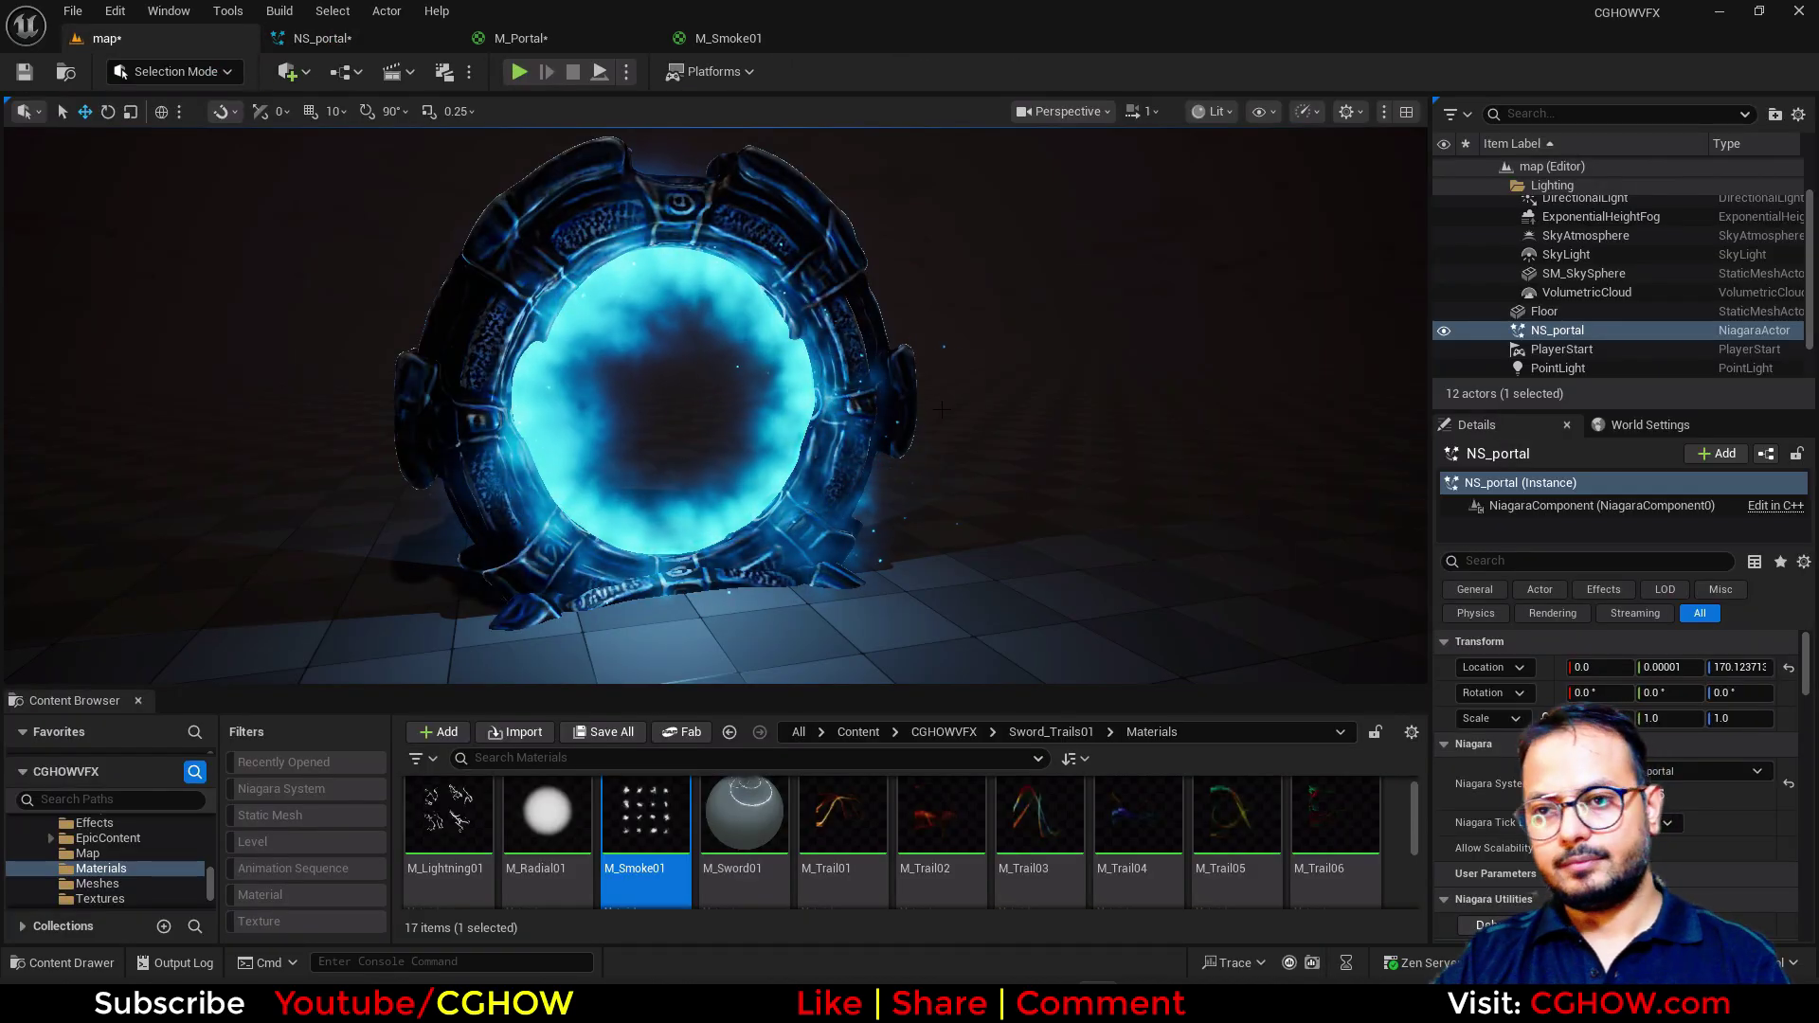
pyautogui.moveTo(715, 405)
pyautogui.mouseDown(button='right')
pyautogui.moveTo(663, 398)
pyautogui.moveTo(720, 379)
pyautogui.moveTo(625, 393)
pyautogui.moveTo(720, 384)
pyautogui.mouseUp(button='right')
# Step: Duplicate the Fountain001 emitter in NS_portal beside the original and isolate the copy
pyautogui.click(384, 39)
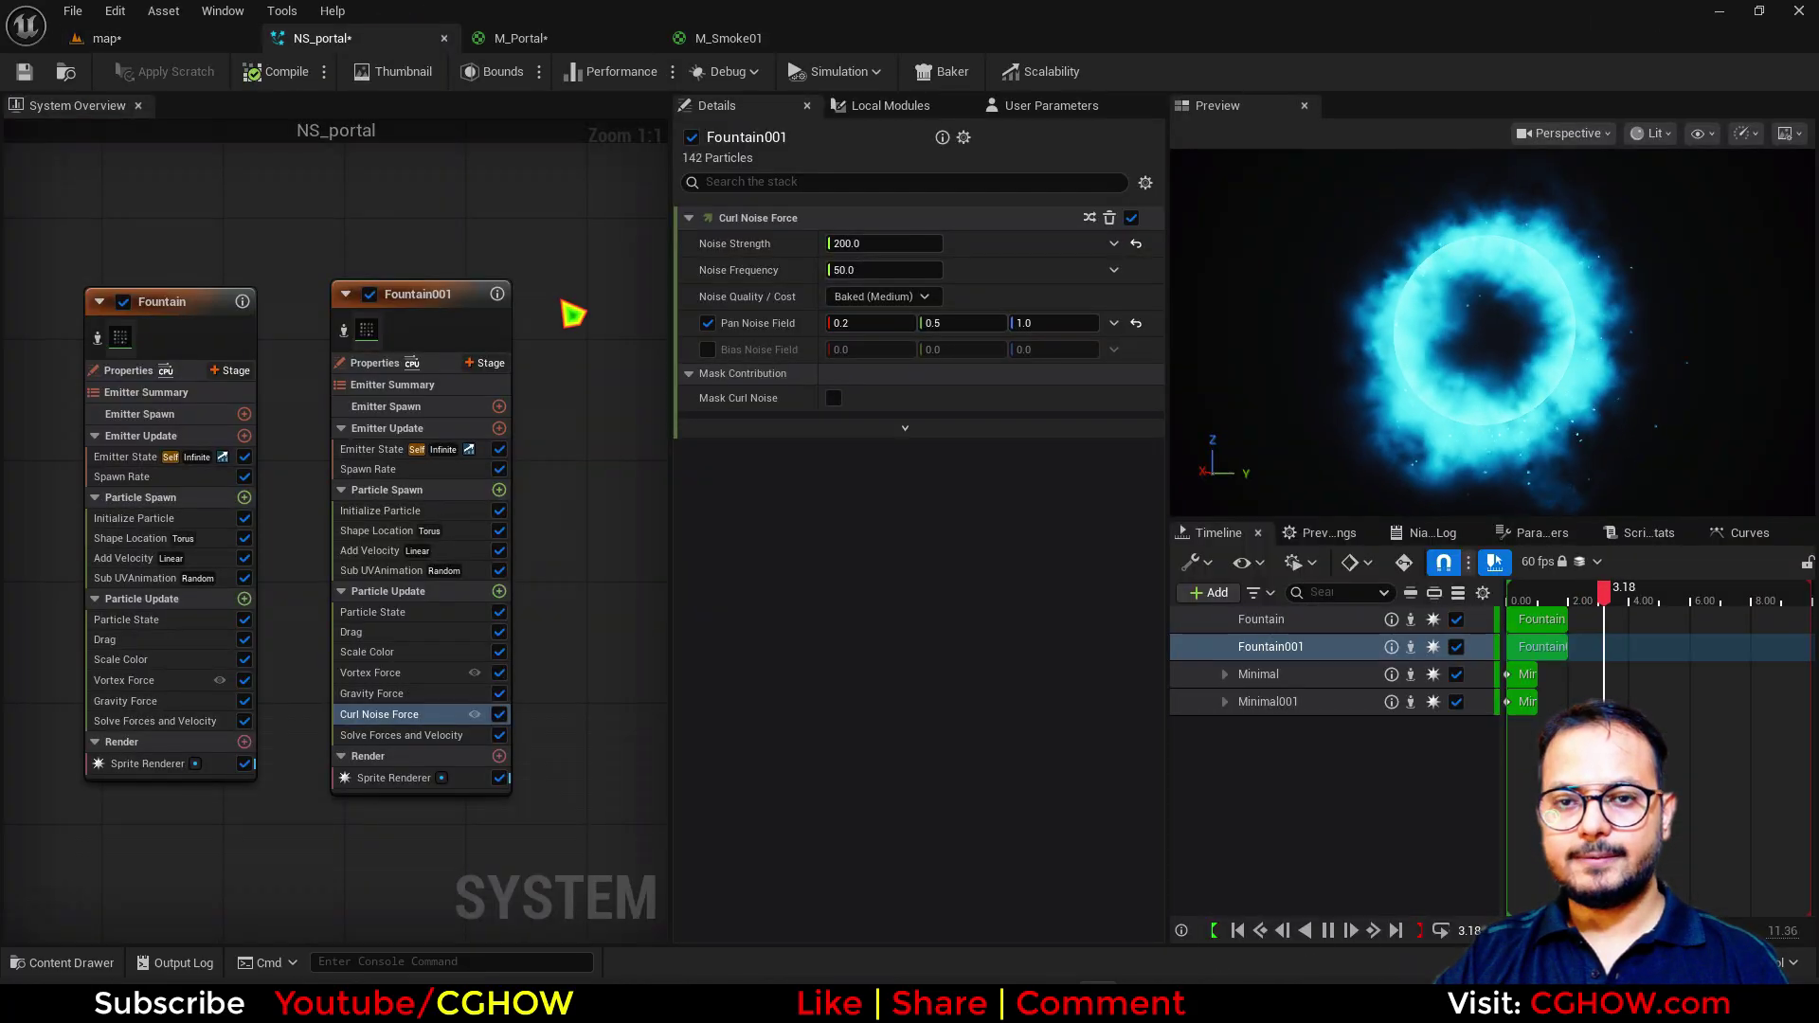
pyautogui.click(211, 289)
pyautogui.hotkey('ctrl', 'c')
pyautogui.hotkey('ctrl', 'v')
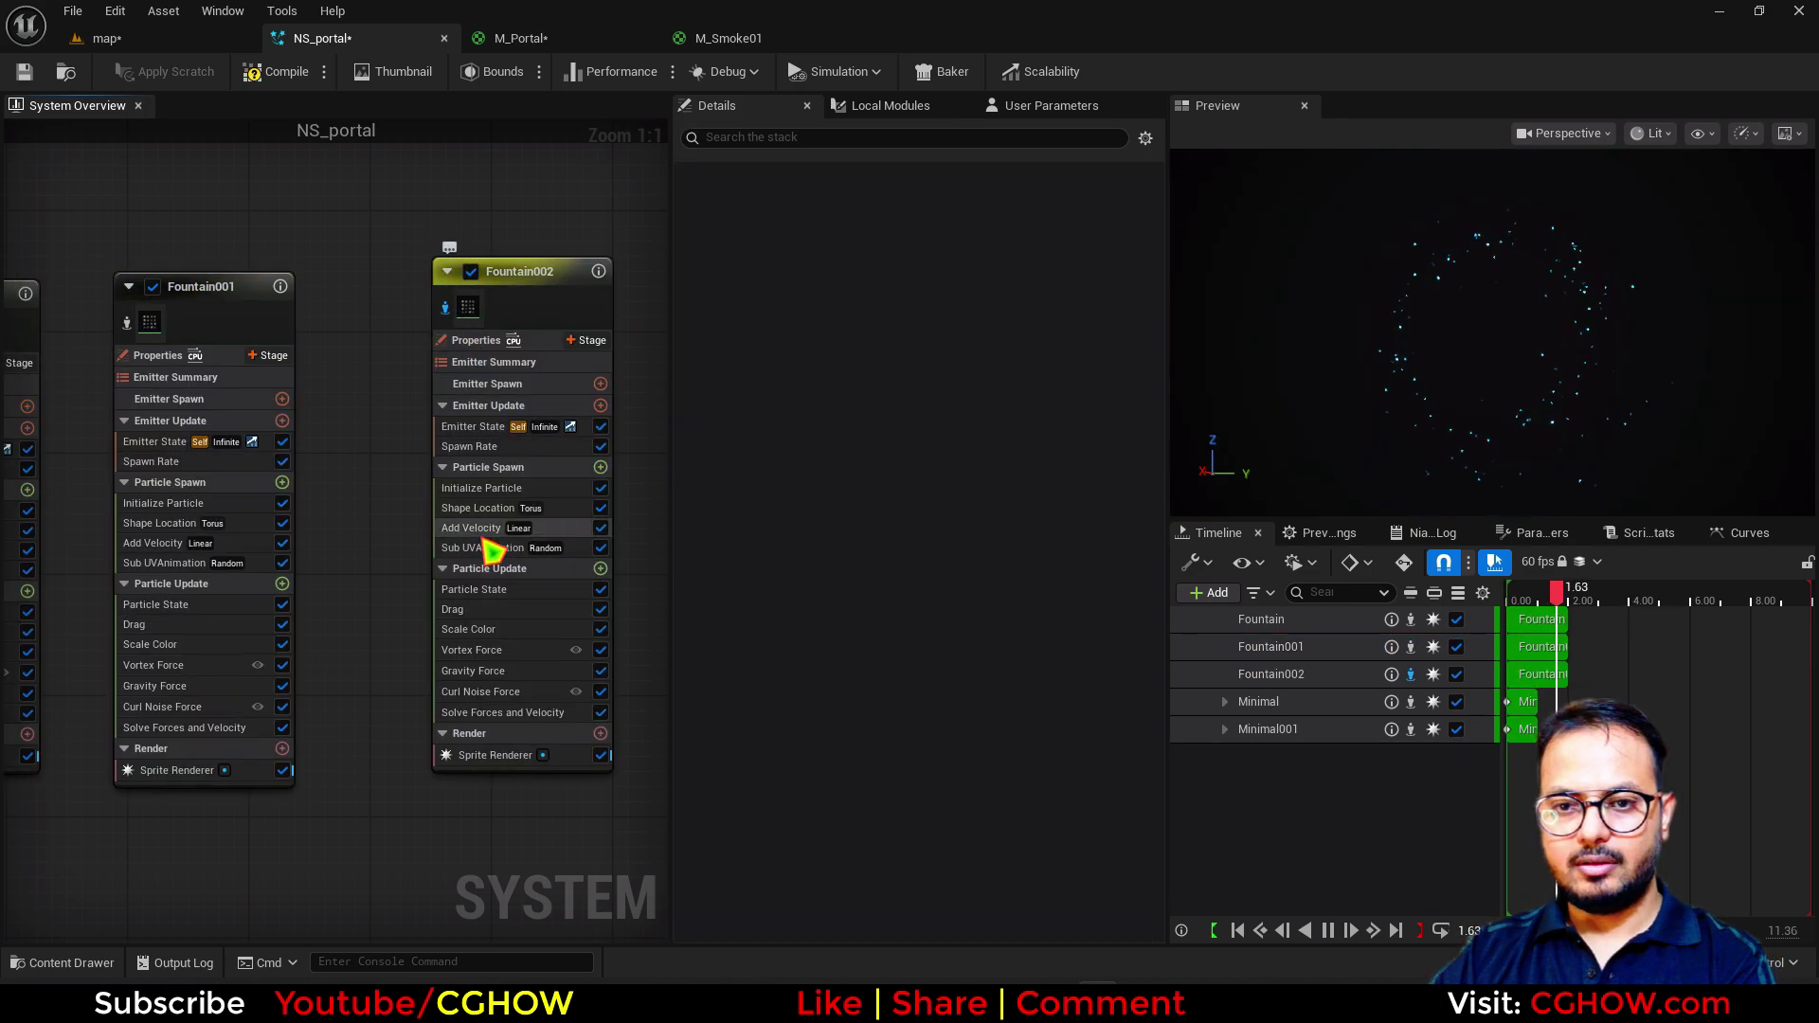
# Step: Set Fountain002's Velocity Mode to From Point with a maximum Velocity Speed of about -51, and check the particles in the level
pyautogui.click(479, 527)
pyautogui.click(919, 244)
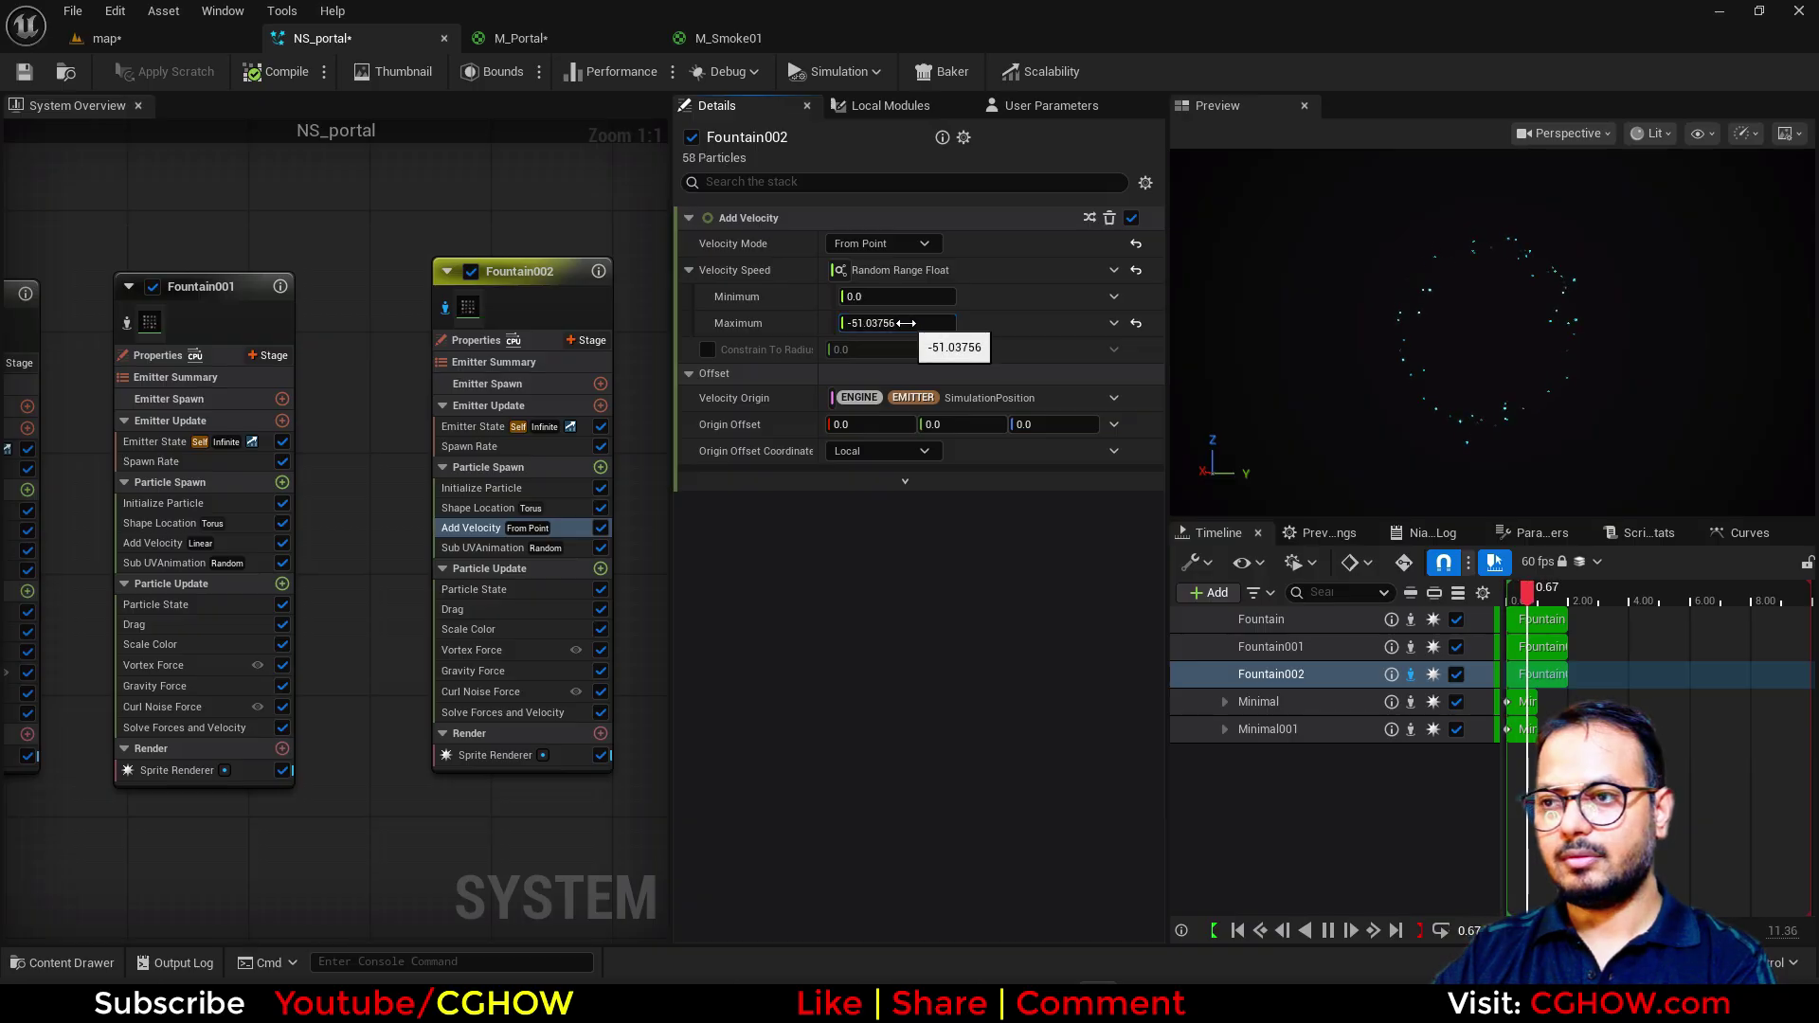
pyautogui.click(151, 40)
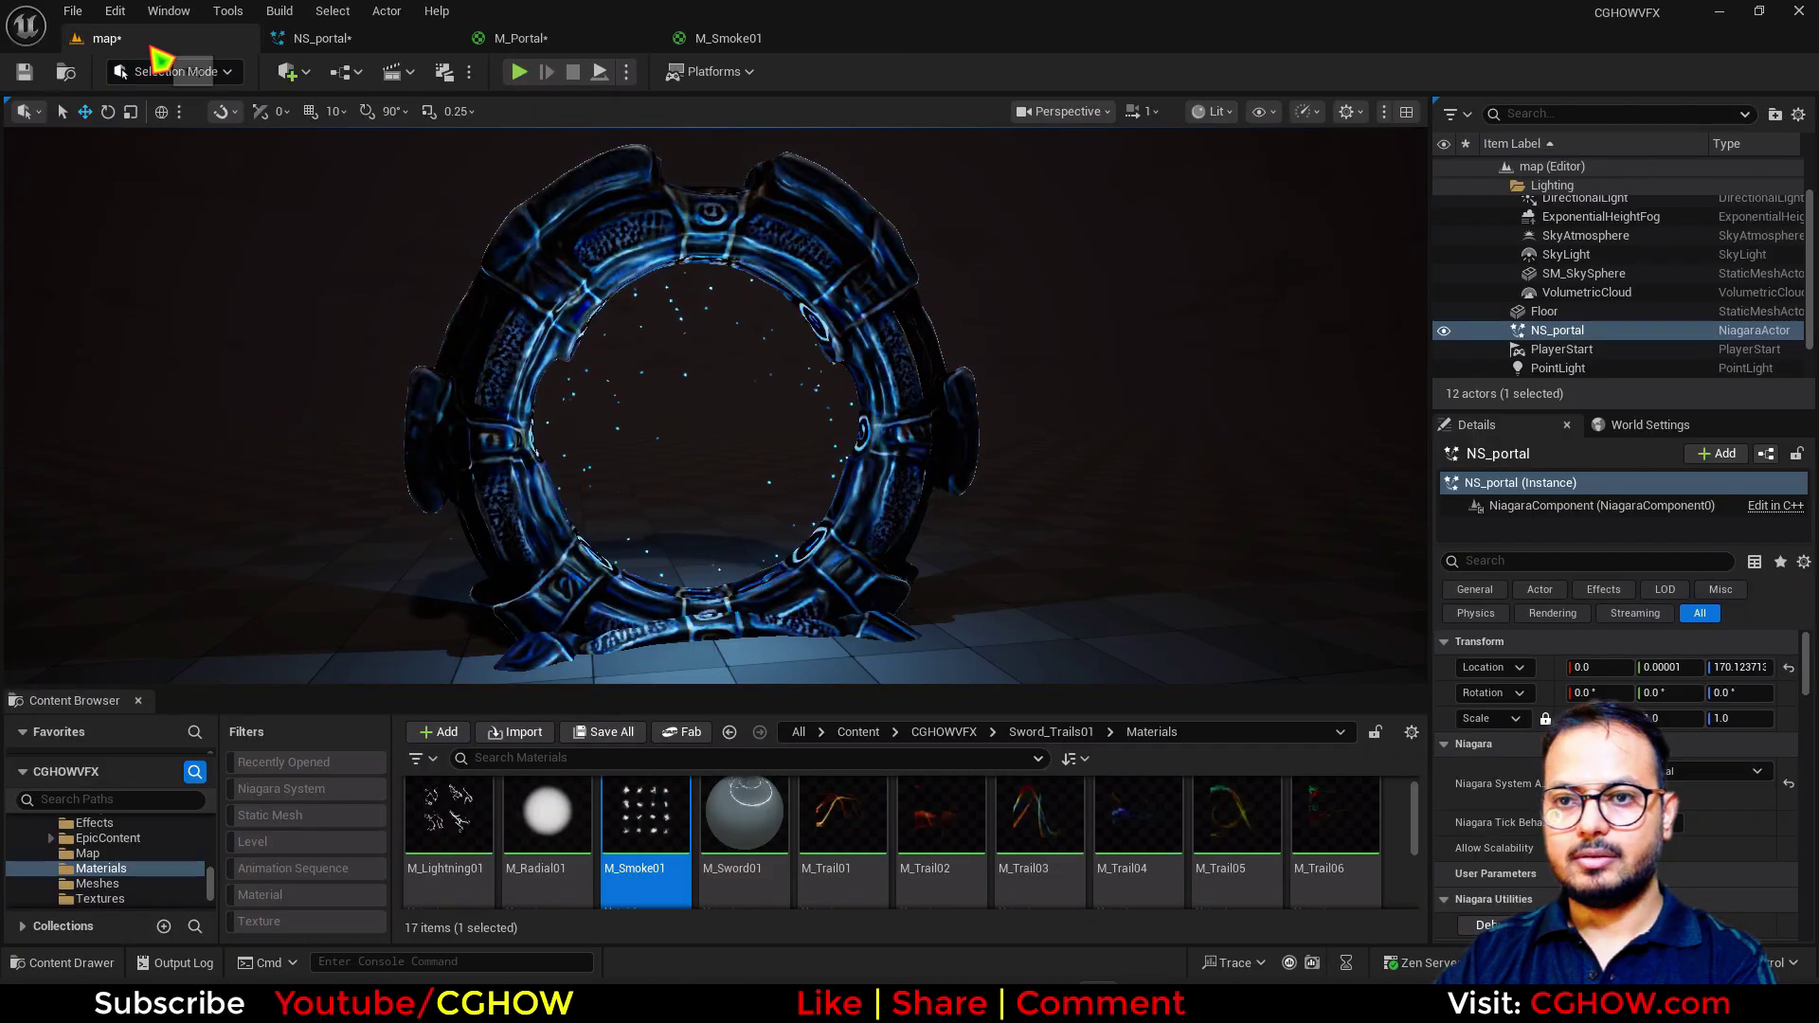
# Step: Turn off Fountain002's isolation and inspect the combined portal effect in the level from the side and front
pyautogui.click(332, 43)
pyautogui.click(449, 310)
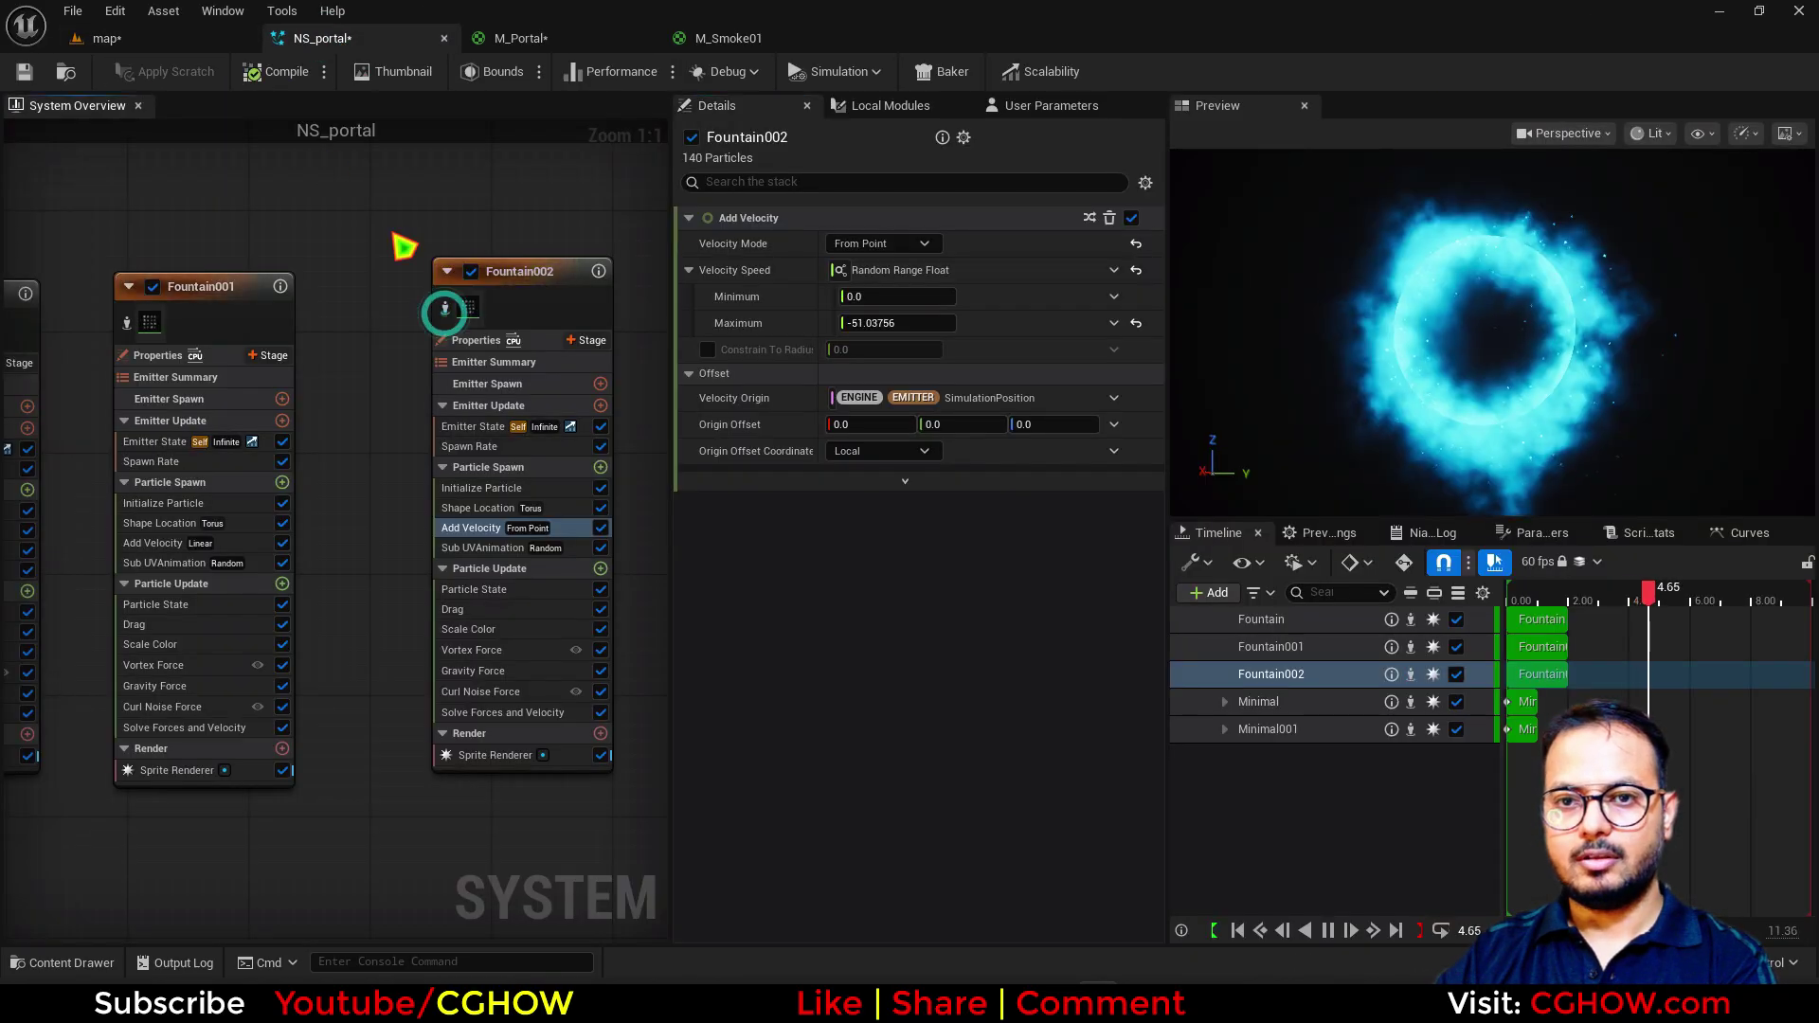
pyautogui.click(189, 43)
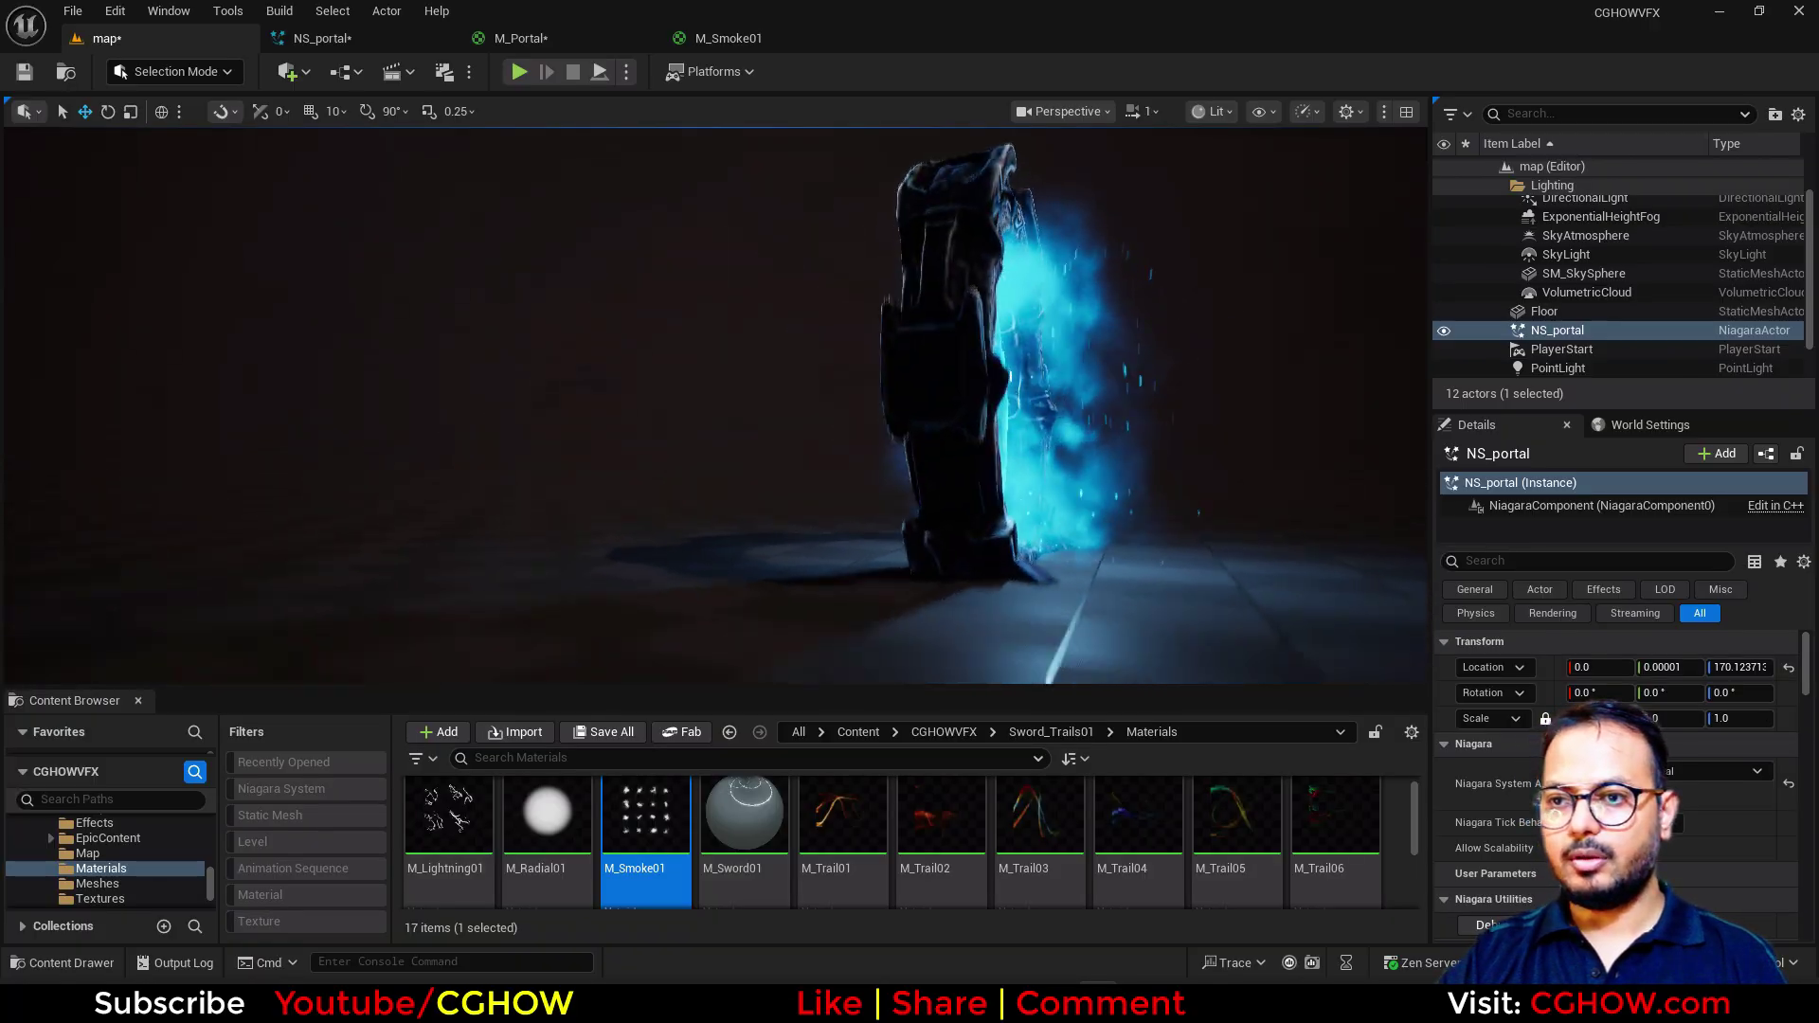
pyautogui.keyDown('alt'); pyautogui.moveTo(714, 404); pyautogui.dragTo(909, 312); pyautogui.keyUp('alt')
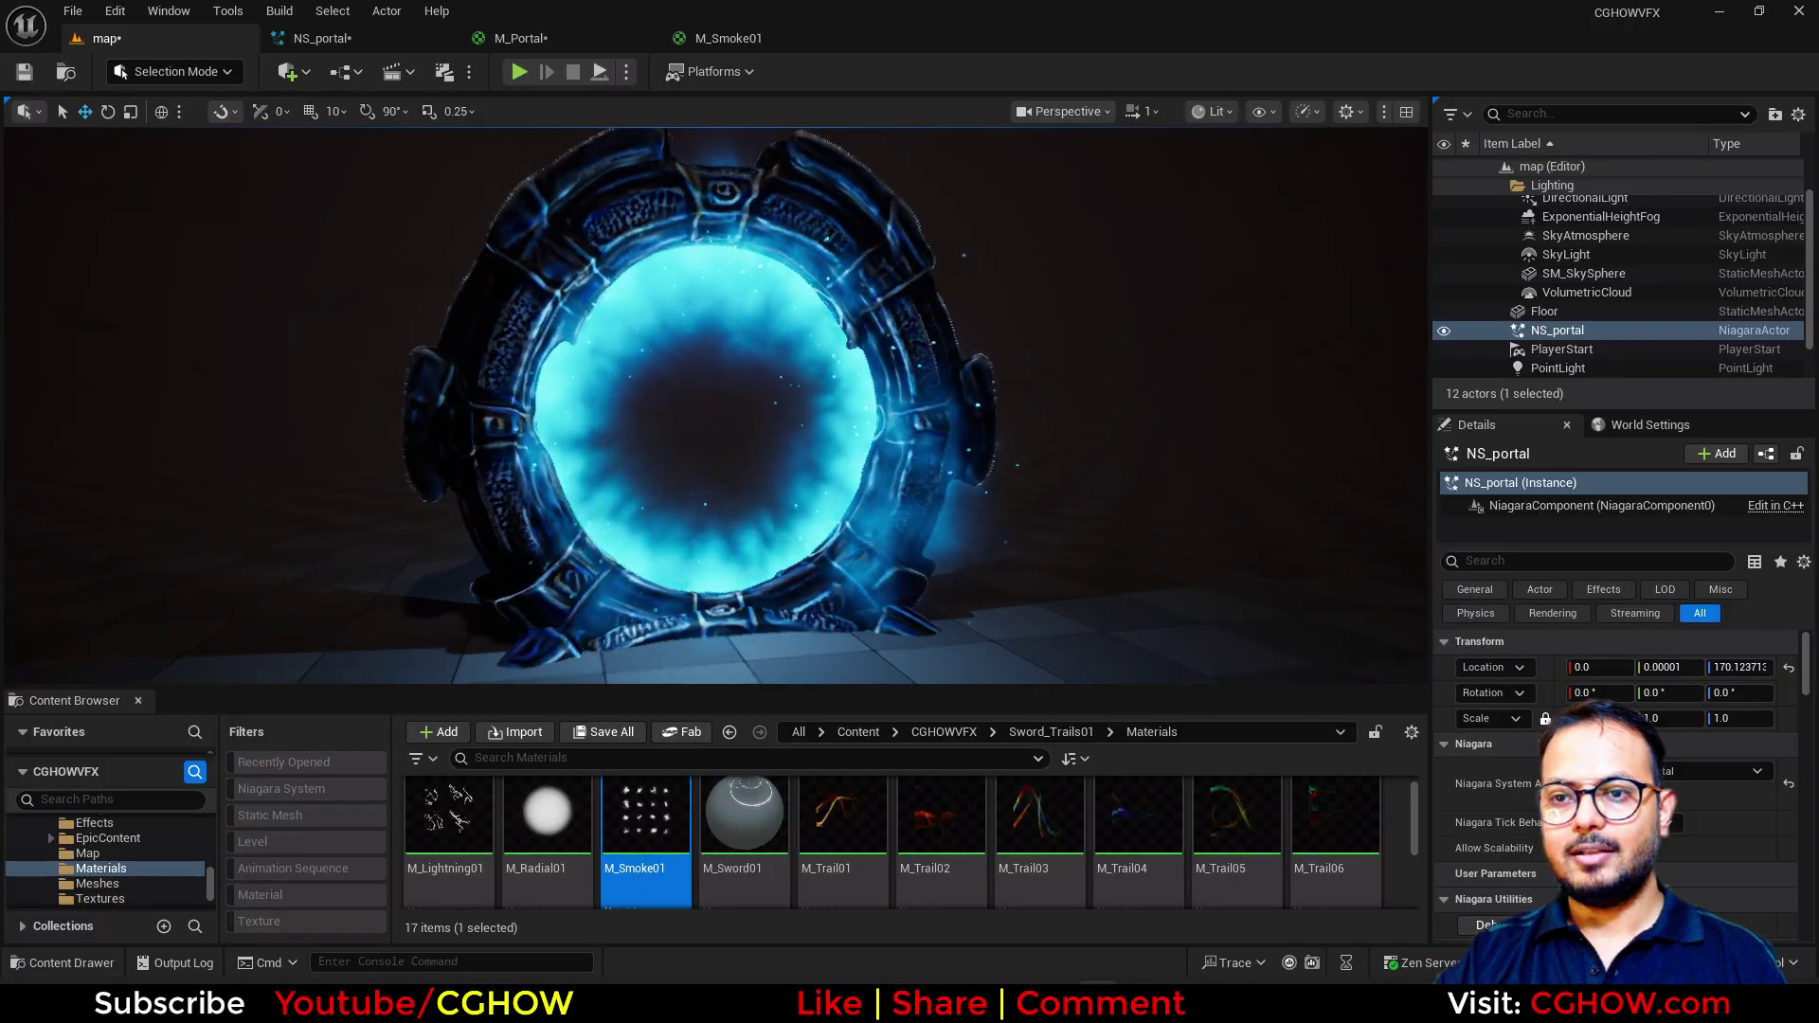
# Step: Show the level viewport in full screen and examine the portal's smoke and rim particles close up
pyautogui.press('F11')
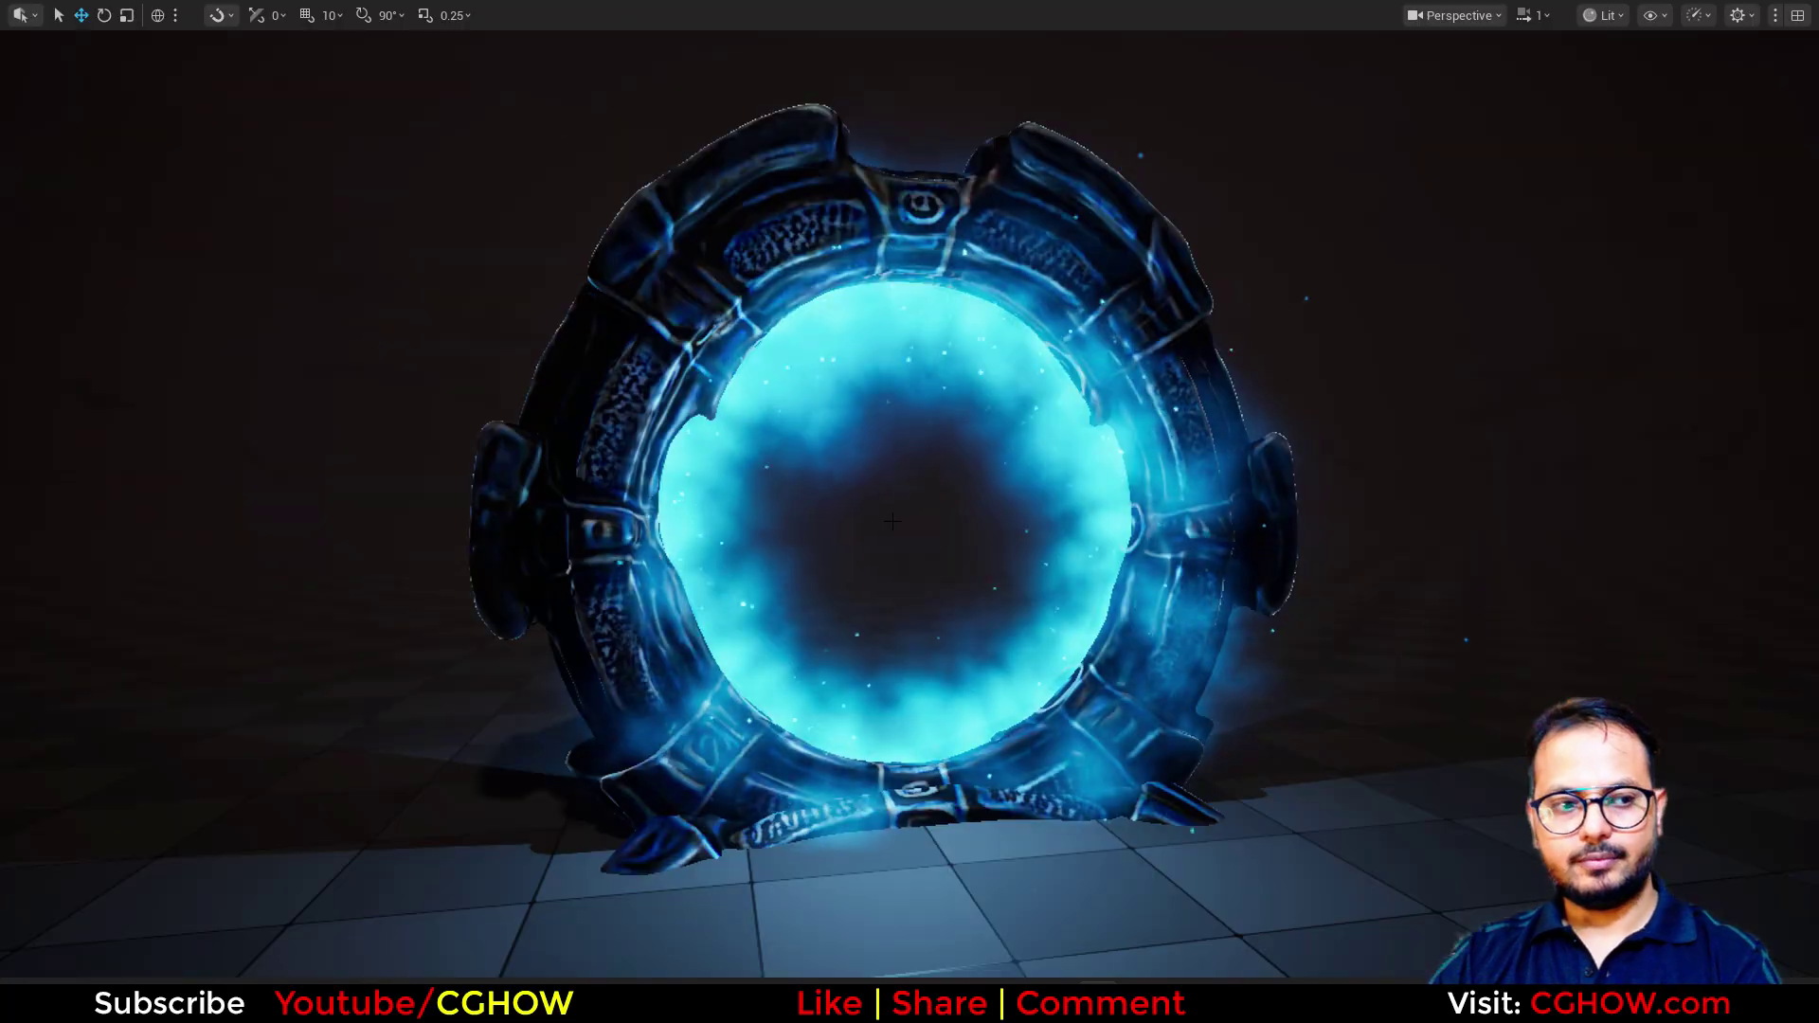
pyautogui.keyDown('alt'); pyautogui.moveTo(917, 572); pyautogui.dragTo(985, 530, button='right'); pyautogui.keyUp('alt')
pyautogui.keyDown('alt'); pyautogui.moveTo(993, 581); pyautogui.dragTo(921, 532, button='middle'); pyautogui.keyUp('alt')
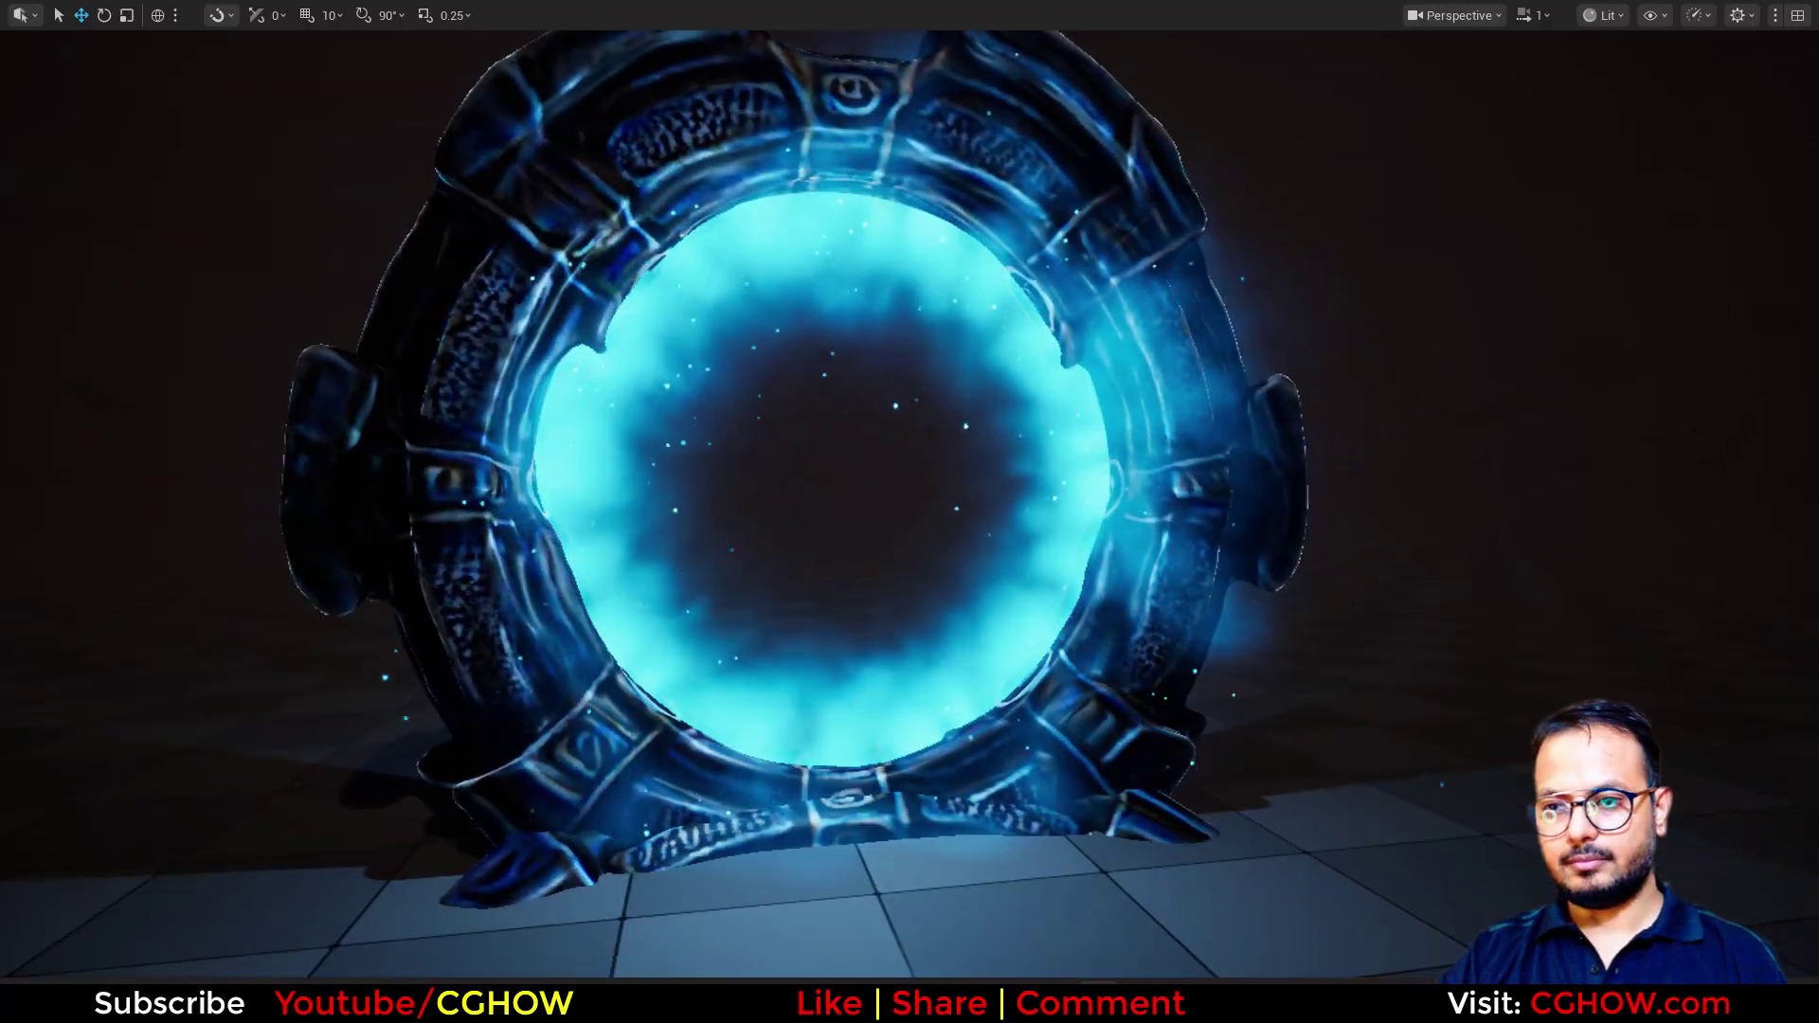
pyautogui.keyDown('alt'); pyautogui.moveTo(921, 532); pyautogui.dragTo(1018, 484, button='right'); pyautogui.keyUp('alt')
pyautogui.moveTo(921, 532)
pyautogui.keyDown('alt'); pyautogui.mouseDown()
pyautogui.moveTo(1157, 532)
pyautogui.moveTo(854, 531)
pyautogui.moveTo(920, 550)
pyautogui.mouseUp(); pyautogui.keyUp('alt')
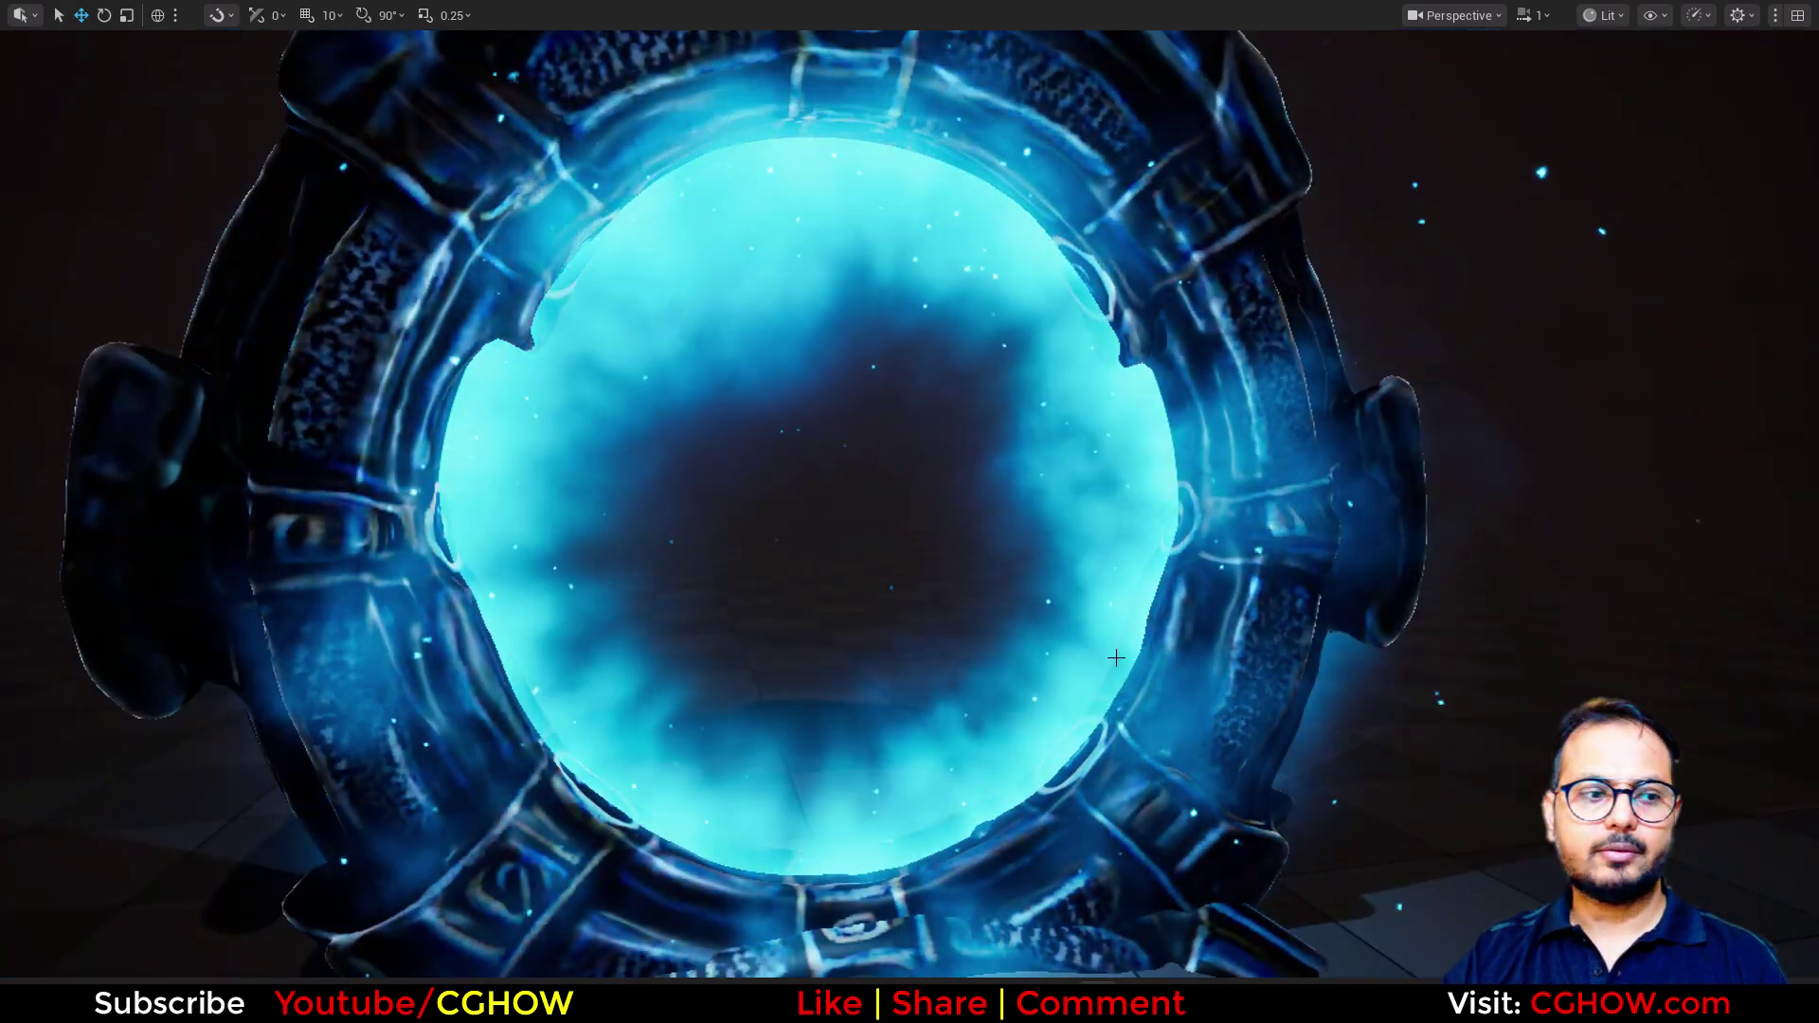